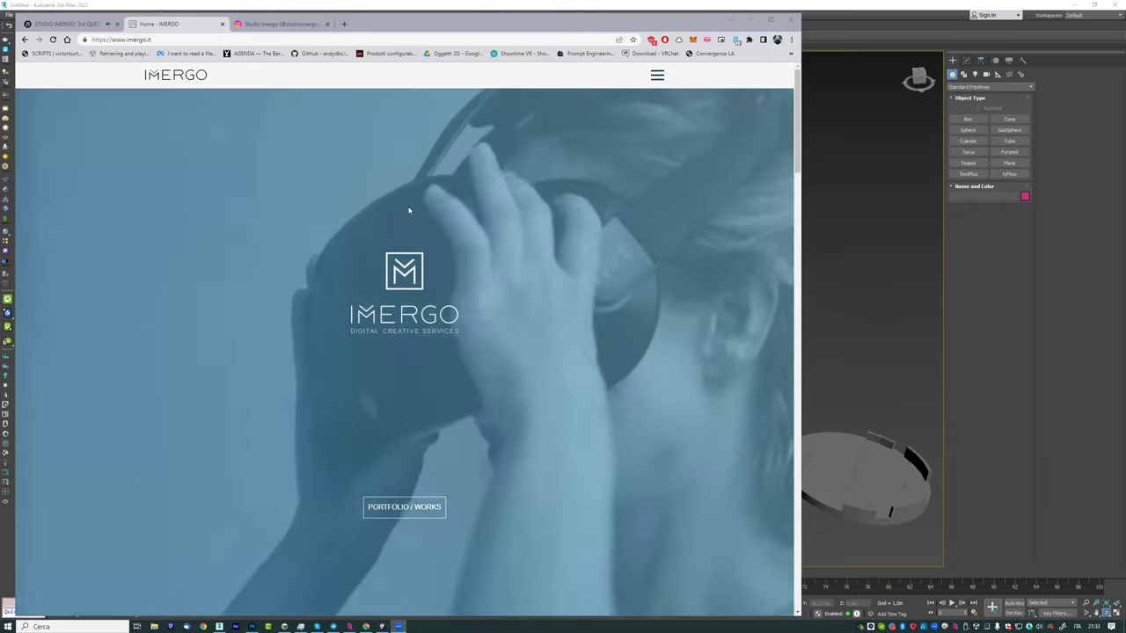
Step: Scroll down through the service sections of the imergo.it homepage
scroll(405, 331, "down", 1)
scroll(405, 331, "down", 2)
scroll(405, 331, "down", 3)
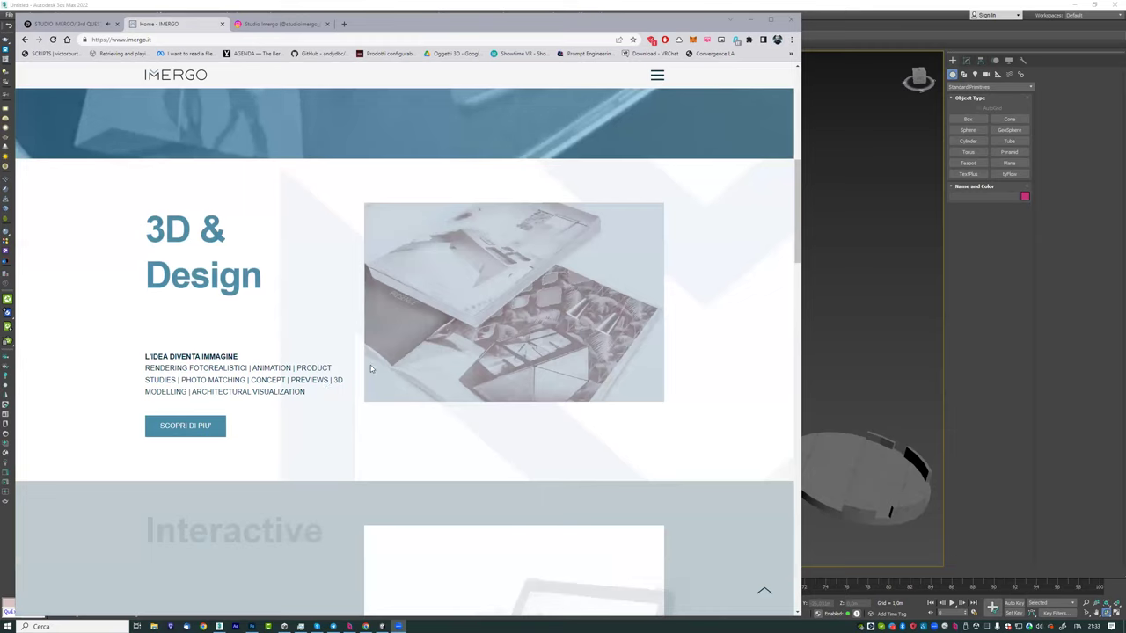
scroll(294, 328, "down", 1)
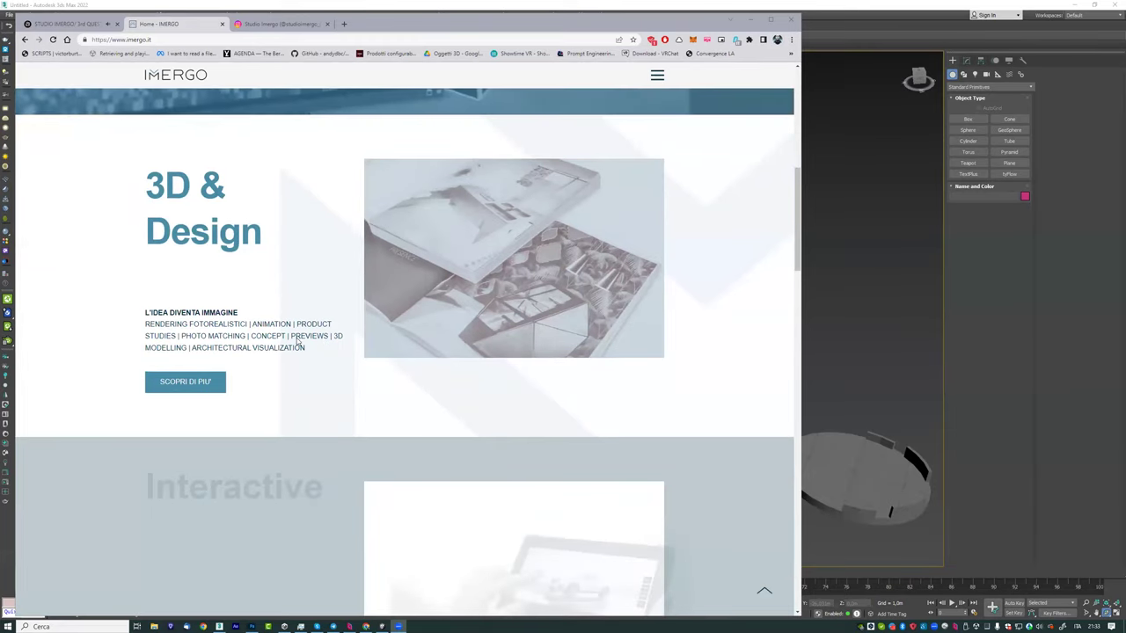
scroll(421, 271, "down", 1)
scroll(422, 268, "down", 2)
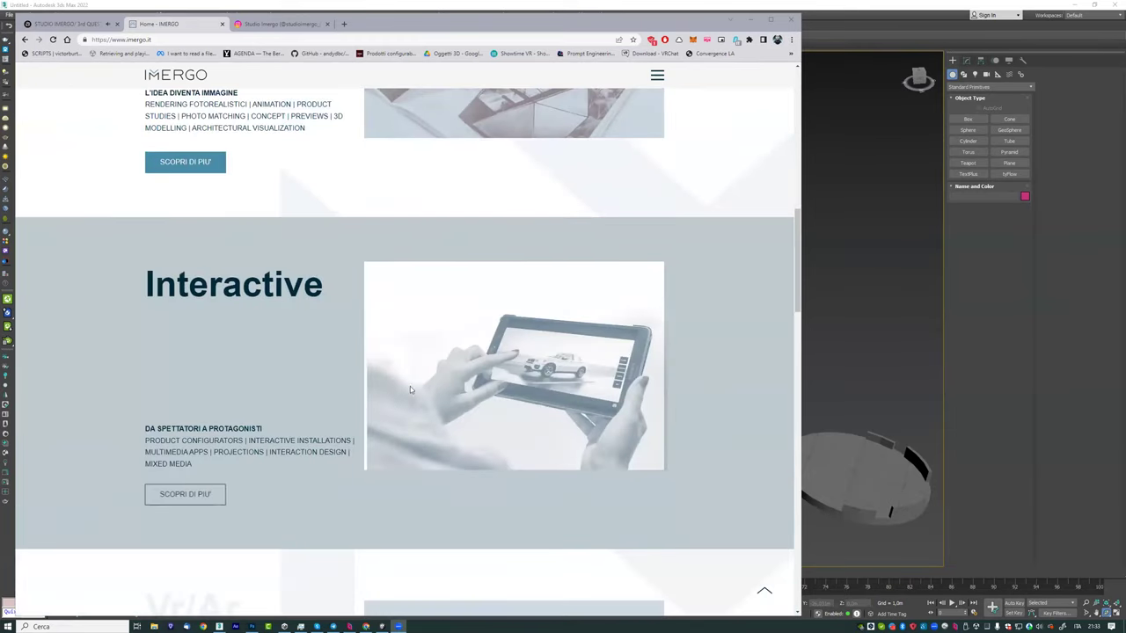
scroll(275, 349, "down", 3)
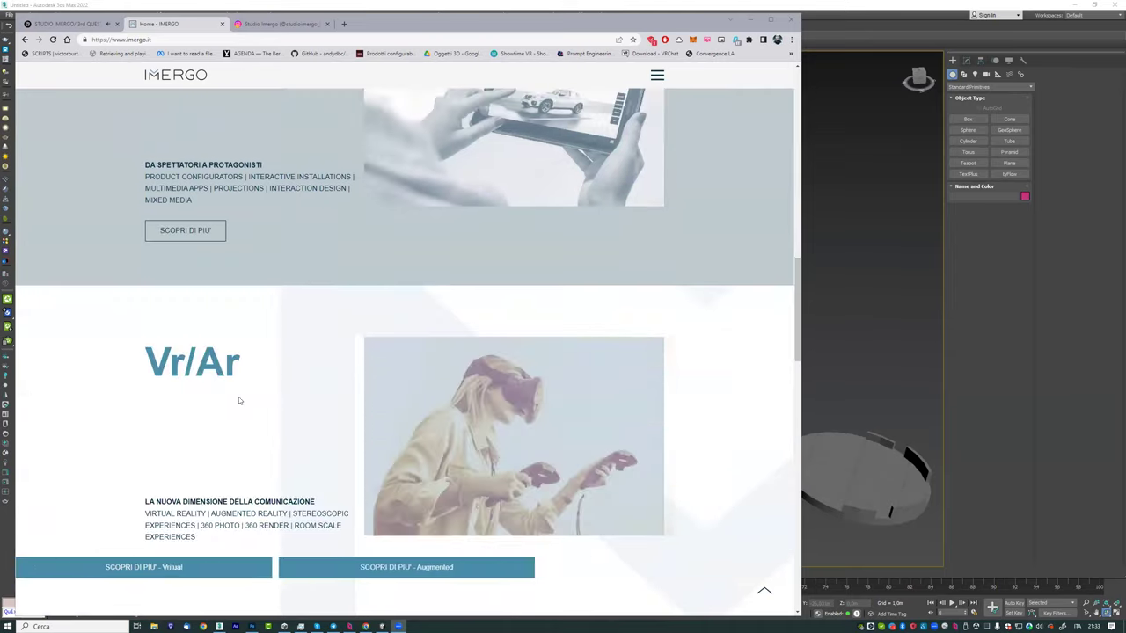
scroll(219, 391, "down", 2)
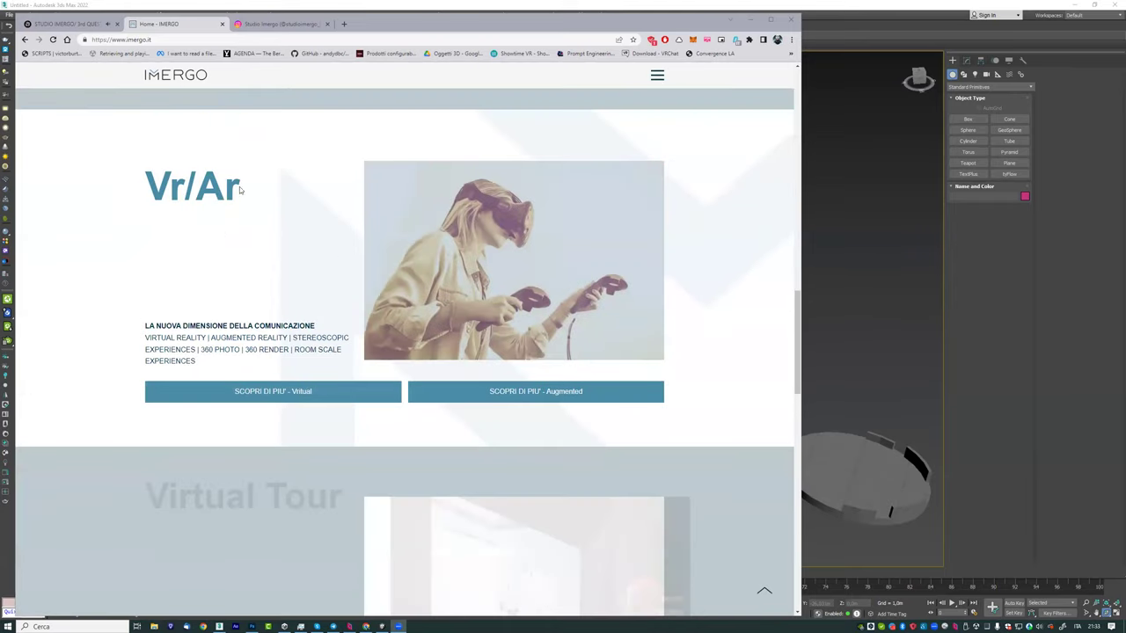
scroll(425, 308, "down", 3)
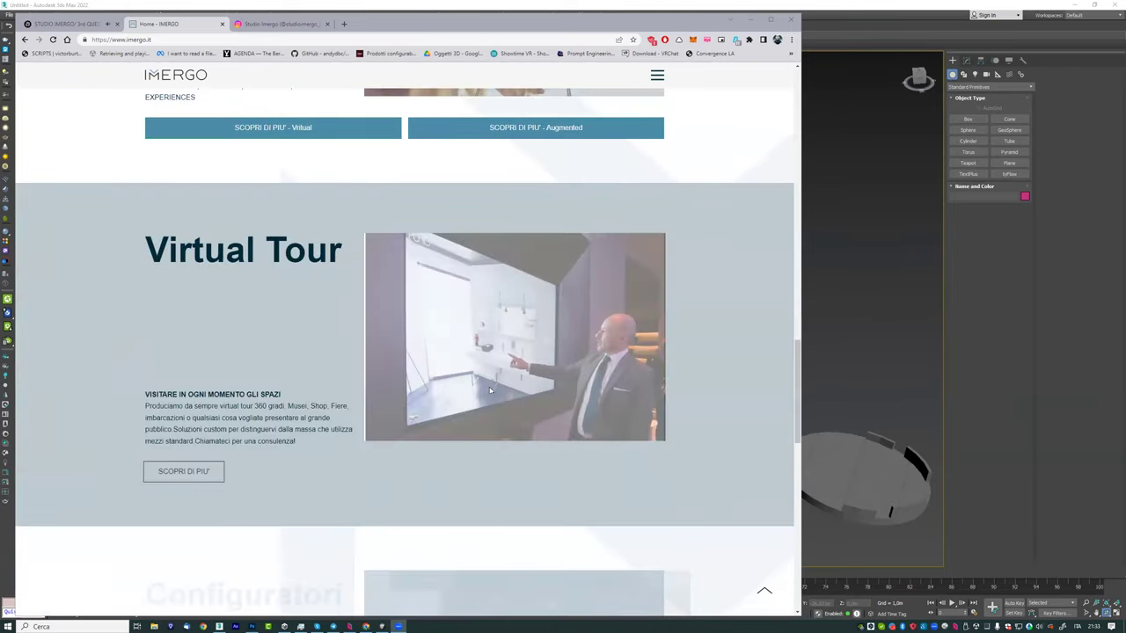
scroll(493, 382, "down", 1)
scroll(498, 447, "down", 2)
scroll(367, 411, "down", 2)
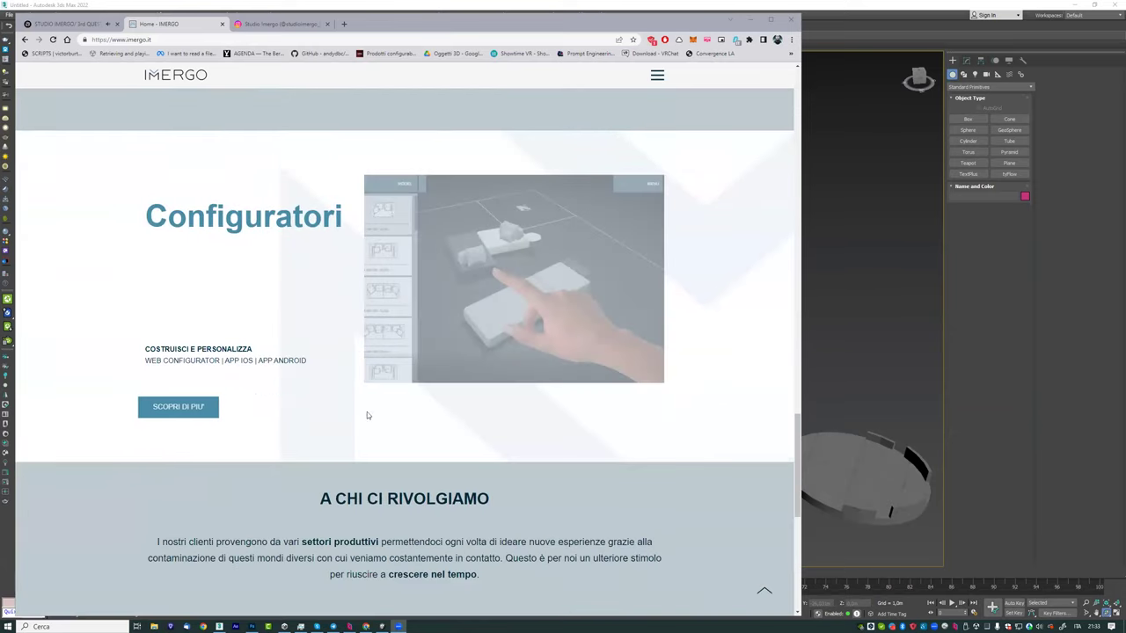
Step: Return to the Vr/Ar section and bring up the full-page navigation menu
scroll(376, 384, "up", 6)
scroll(526, 193, "up", 2)
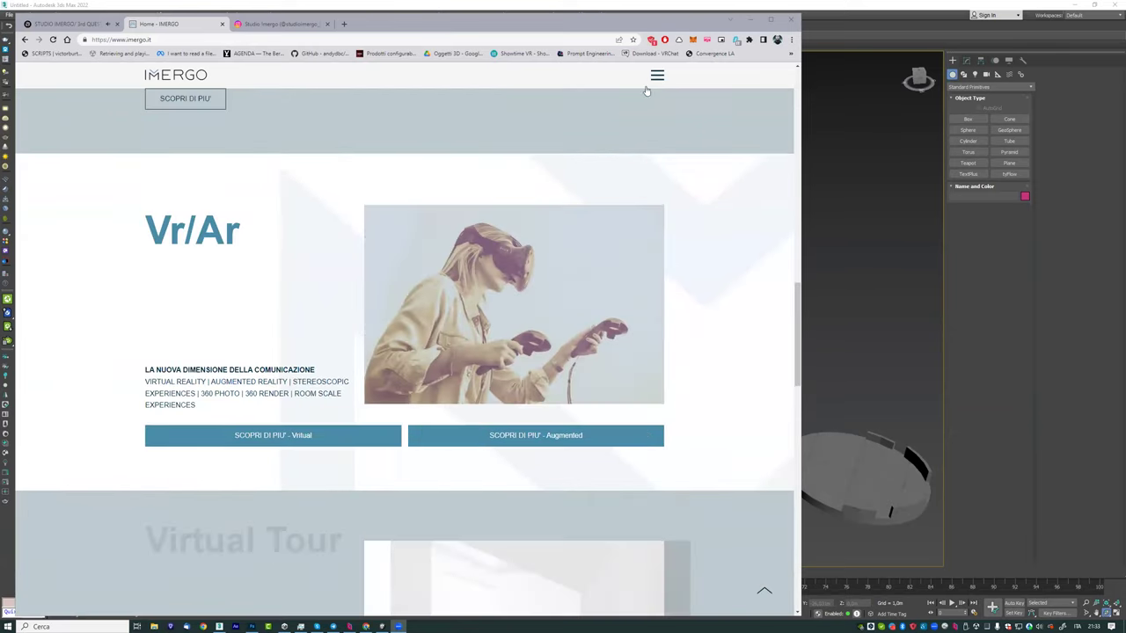
left_click(657, 76)
Step: Go to the Portfolio page and browse its project grid down and back to the top
left_click(401, 237)
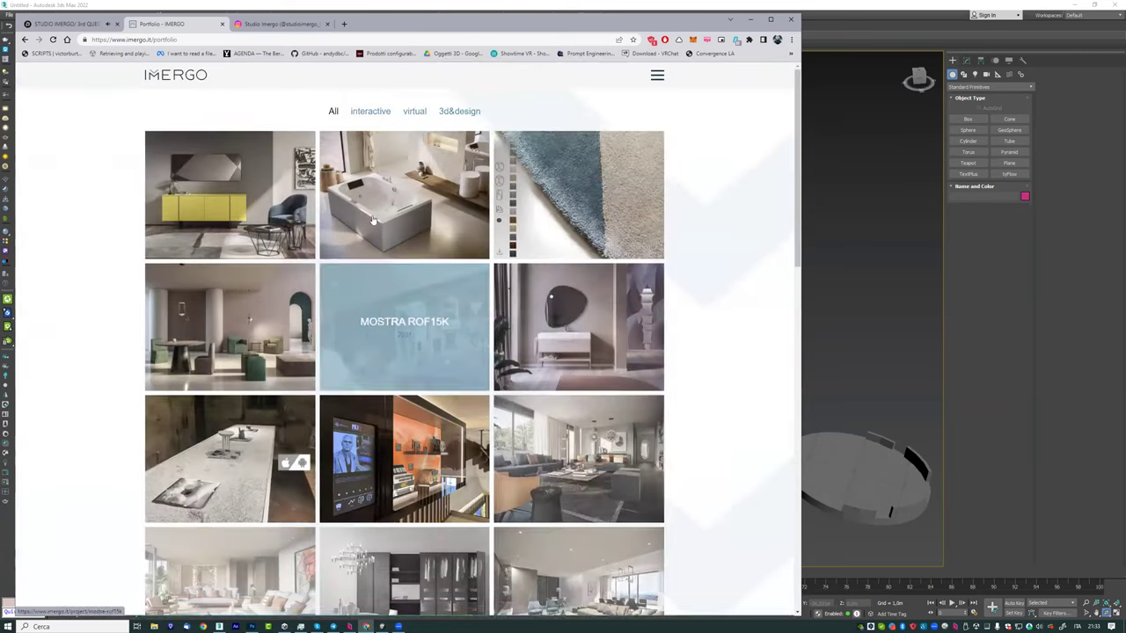
scroll(317, 308, "down", 1)
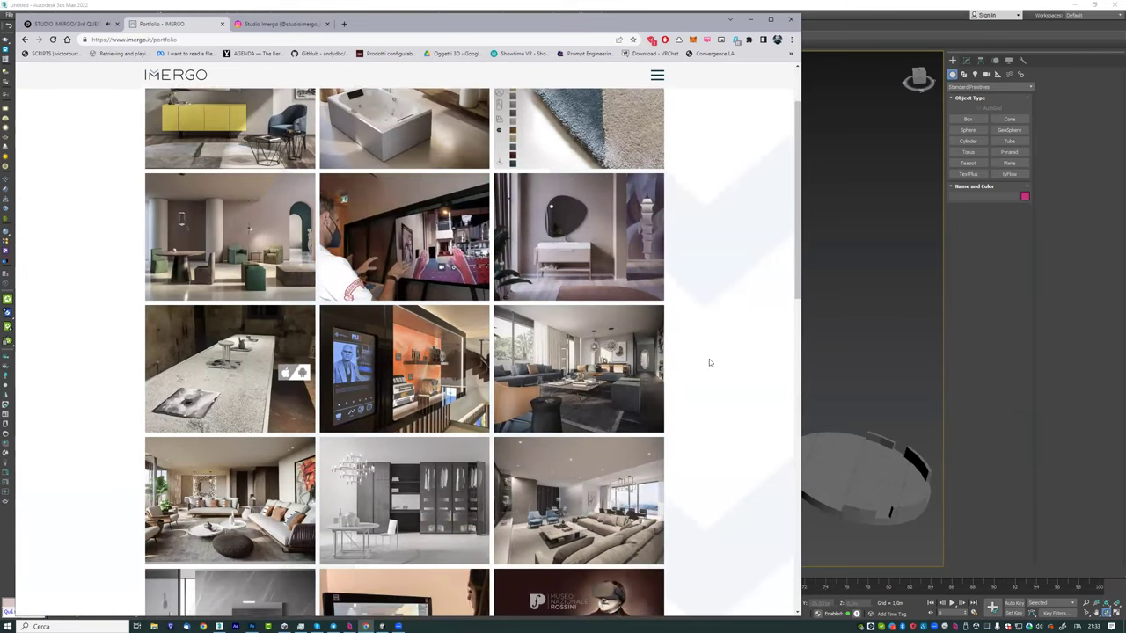
scroll(709, 360, "down", 3)
scroll(556, 460, "down", 3)
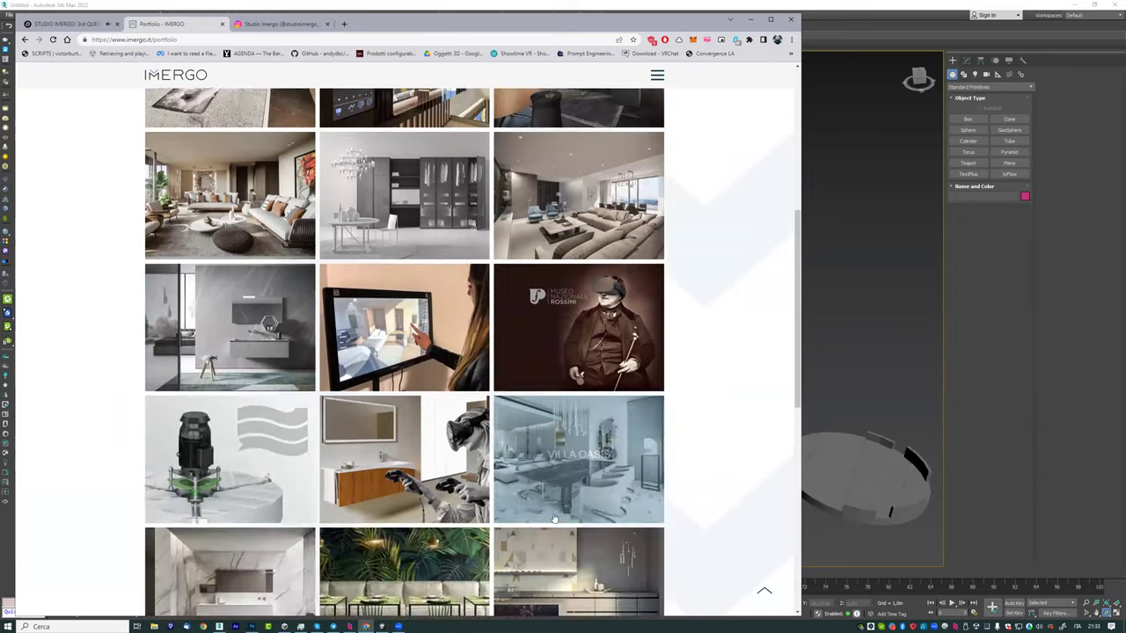
scroll(528, 486, "up", 3)
scroll(572, 485, "up", 3)
scroll(633, 484, "up", 3)
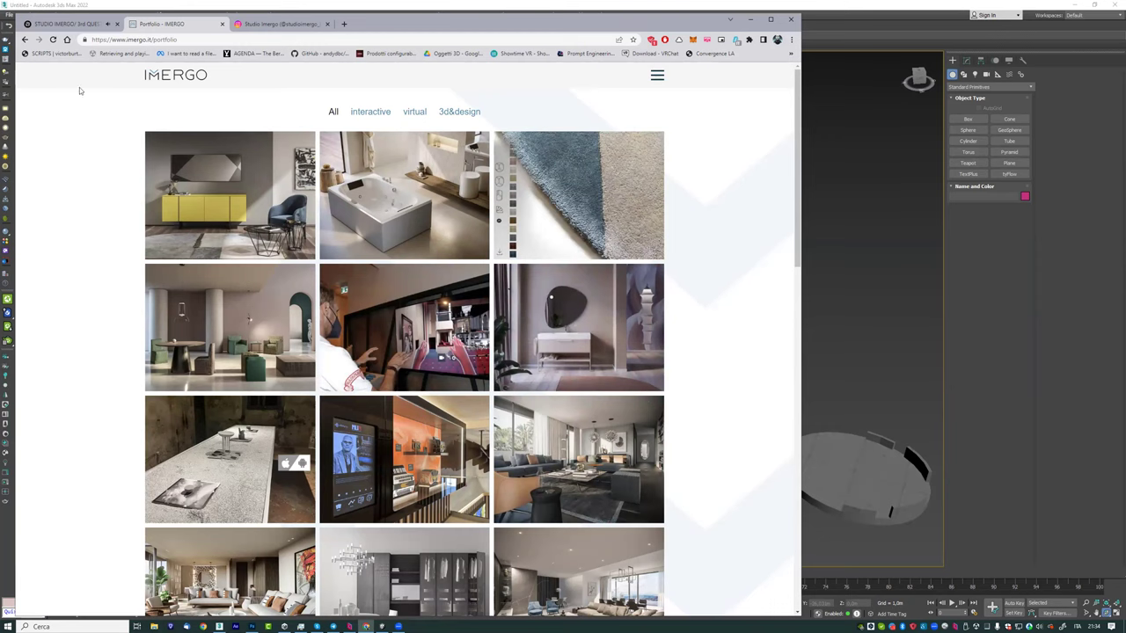
Step: Switch to the Spatial.io studio tab and look around, ending facing the WELCOME doorway
left_click(71, 25)
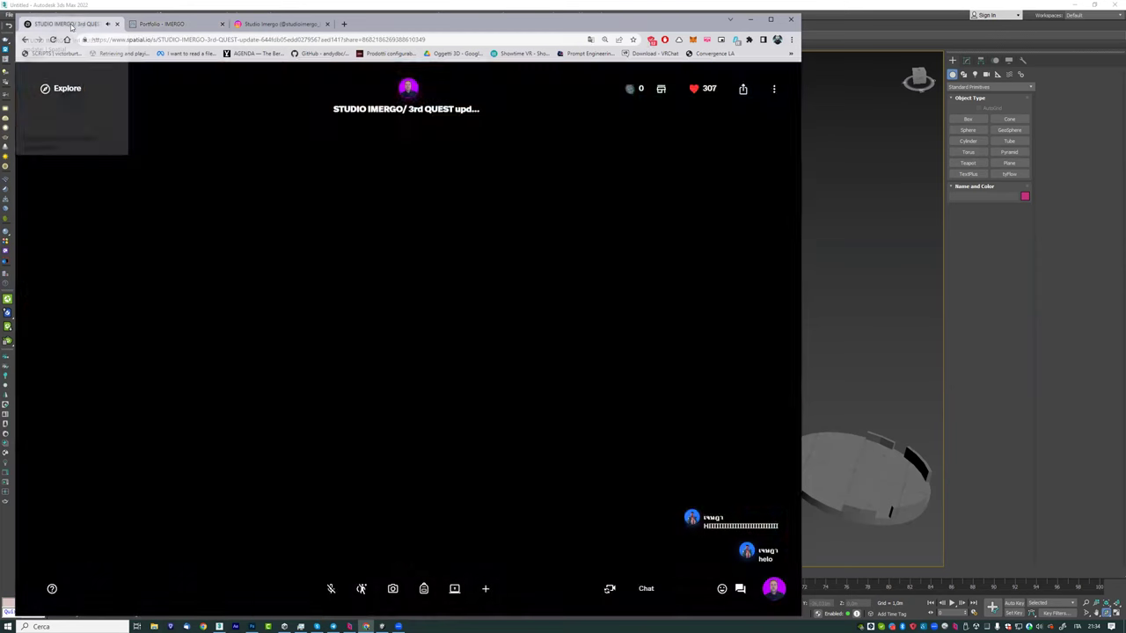
left_click_drag(491, 419, 515, 402)
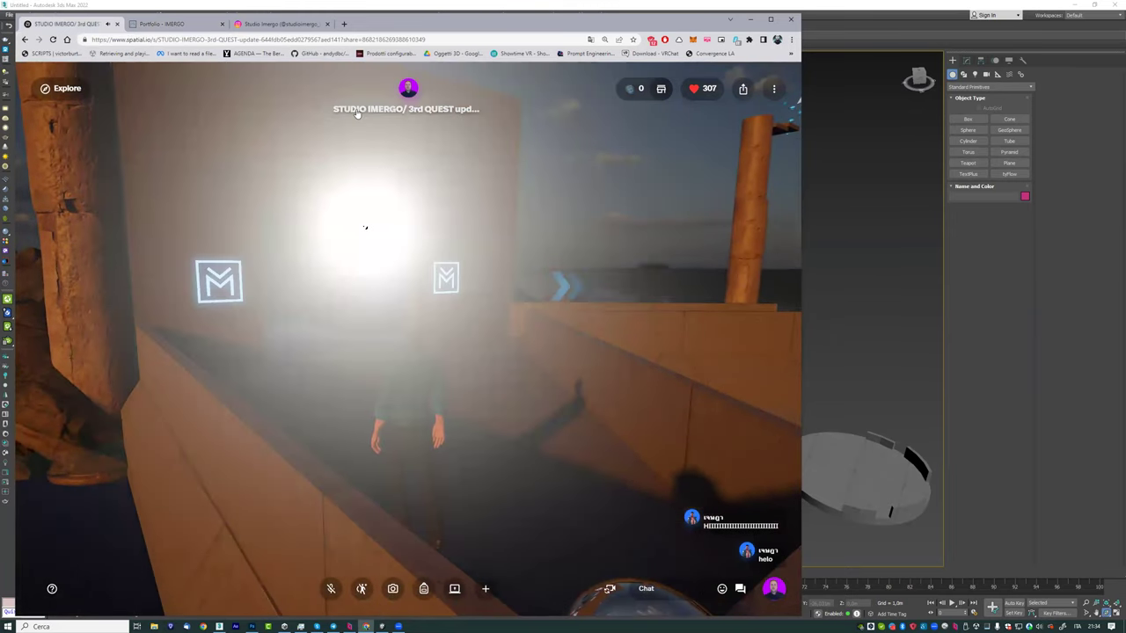
left_click_drag(558, 402, 487, 447)
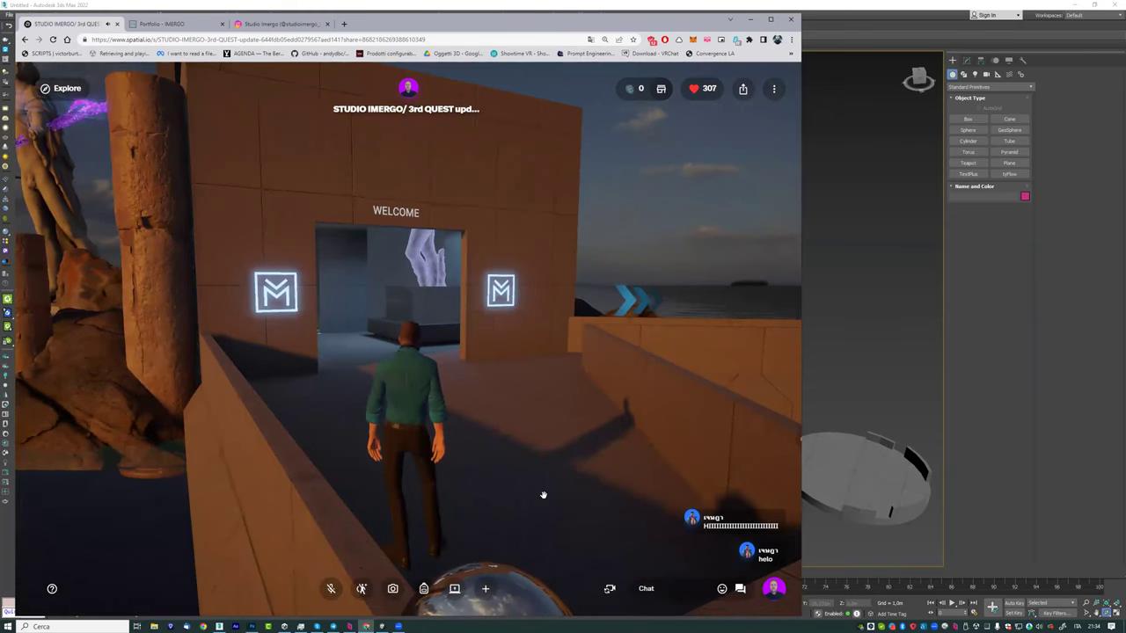
Step: Walk the avatar up to the lit WELCOME entrance
key("w")
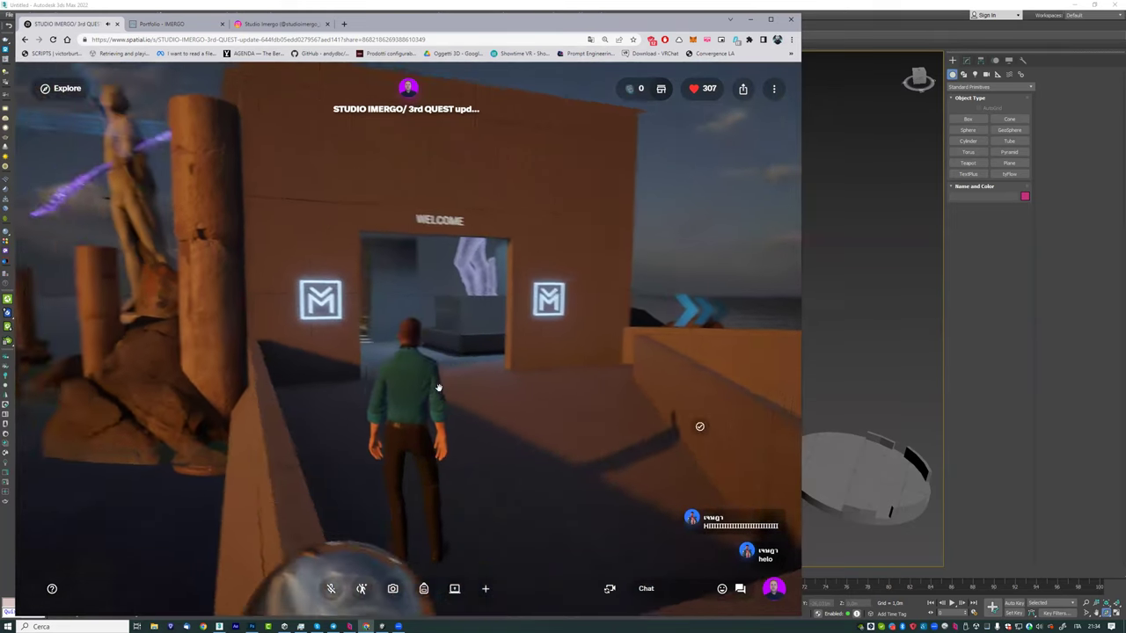
key("d")
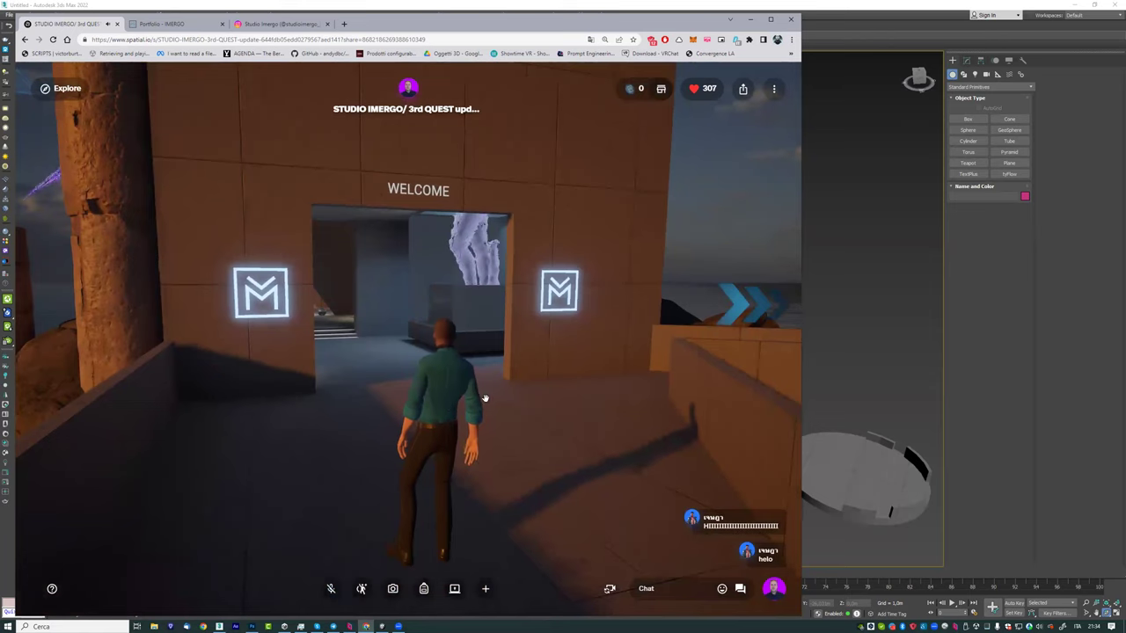
key("a")
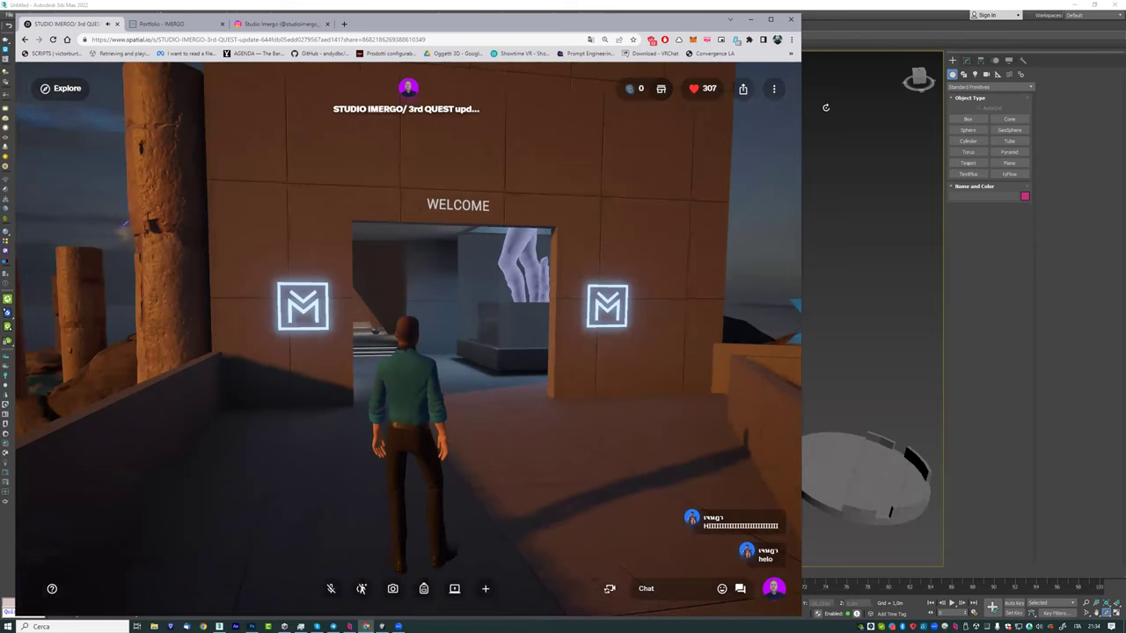
Step: Bring up 3ds Max and orbit the building model, switching to wireframe
left_click(807, 7)
left_click_drag(556, 400, 582, 404)
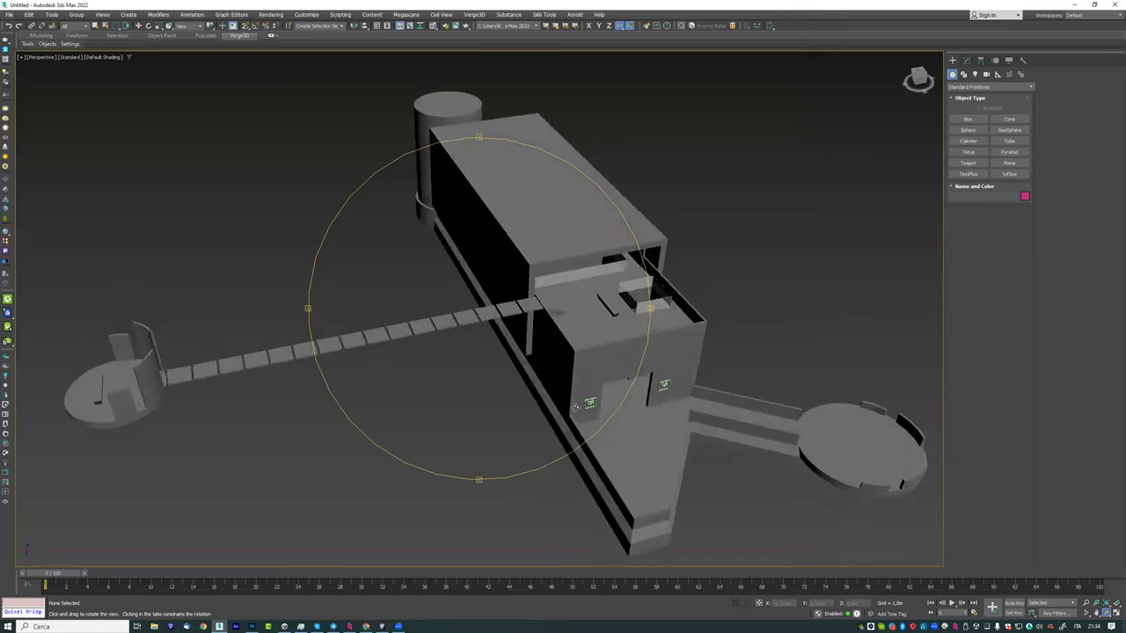
key("F3")
scroll(563, 409, "up", 3)
scroll(537, 406, "up", 3)
scroll(510, 404, "down", 3)
Step: Orbit around the entrance structure, toggling between shaded and wireframe views
left_click_drag(495, 402, 515, 424)
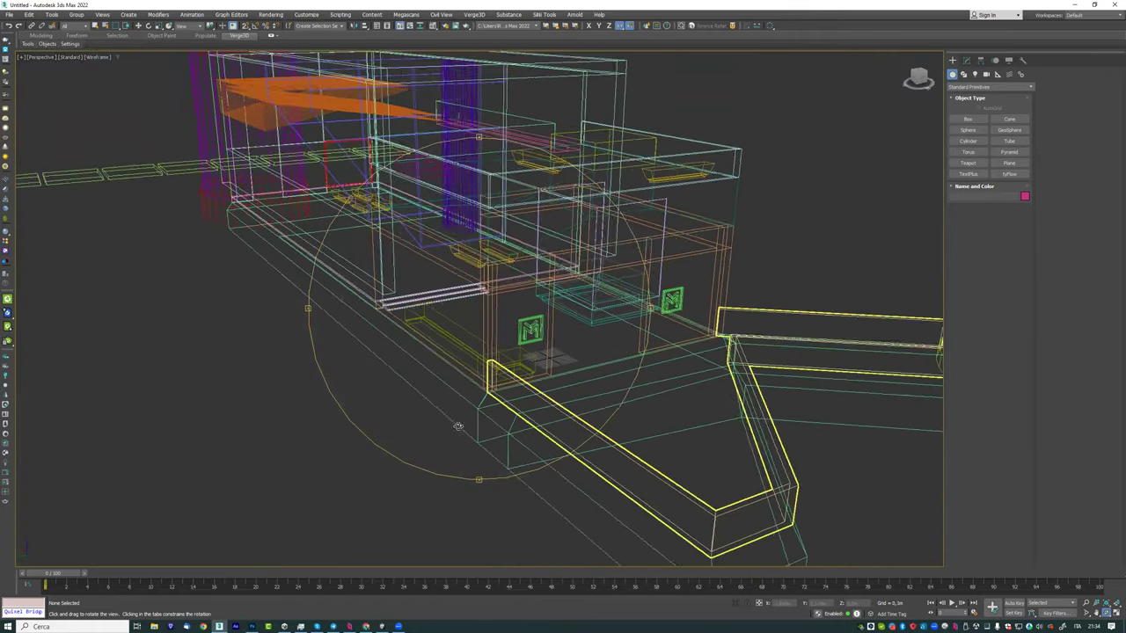
key("F3")
left_click_drag(535, 392, 567, 387)
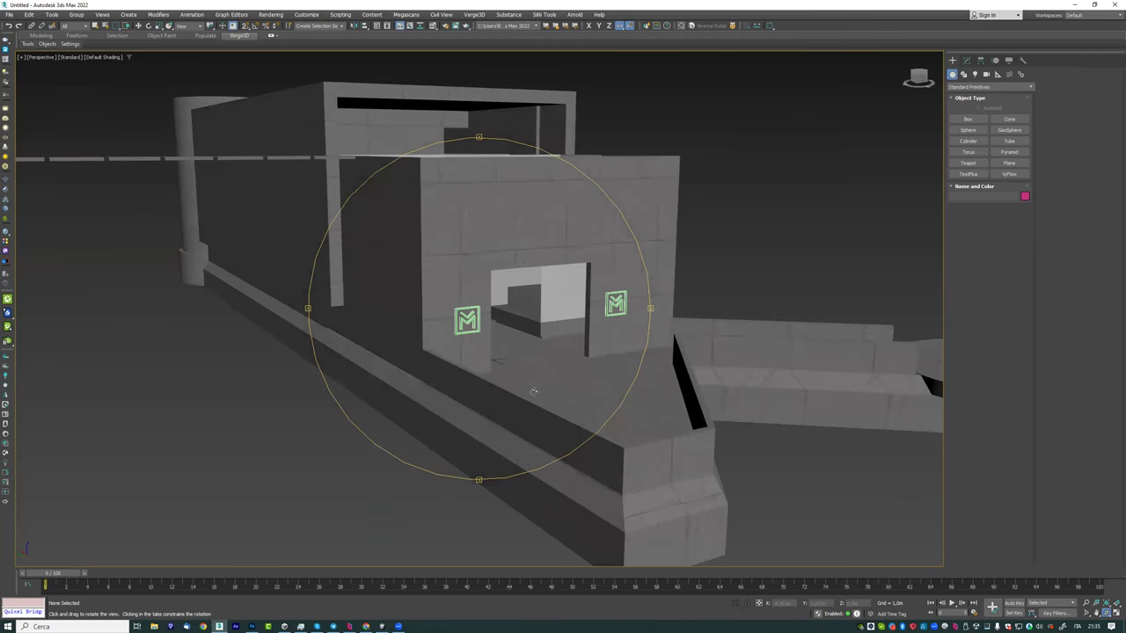
key("F3")
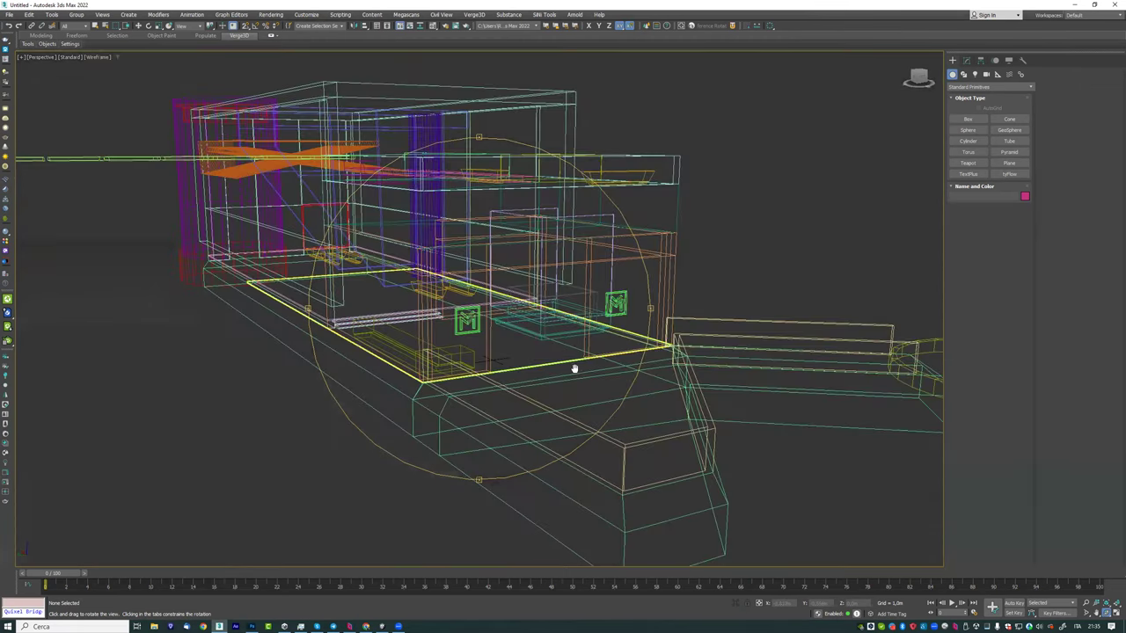
mouse_move(572, 368)
left_mouse_down()
mouse_move(501, 395)
mouse_move(558, 366)
mouse_move(533, 340)
mouse_move(534, 354)
left_mouse_up()
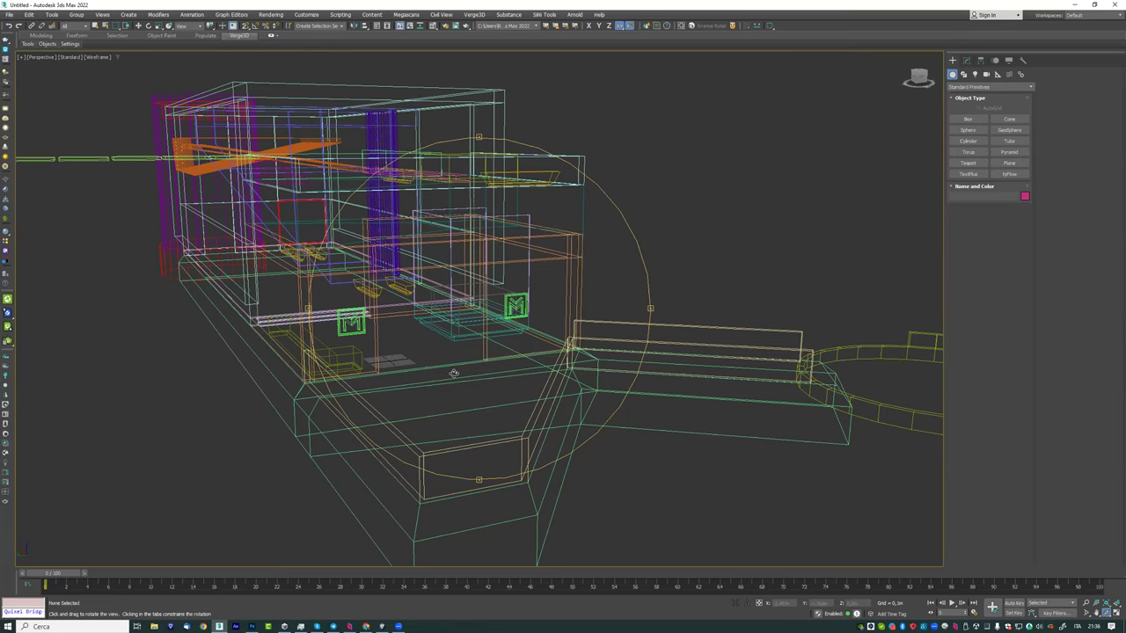
Step: Return to shaded display and frame the doorway between the two green M logos
key("F3")
scroll(495, 392, "up", 3)
scroll(503, 390, "up", 3)
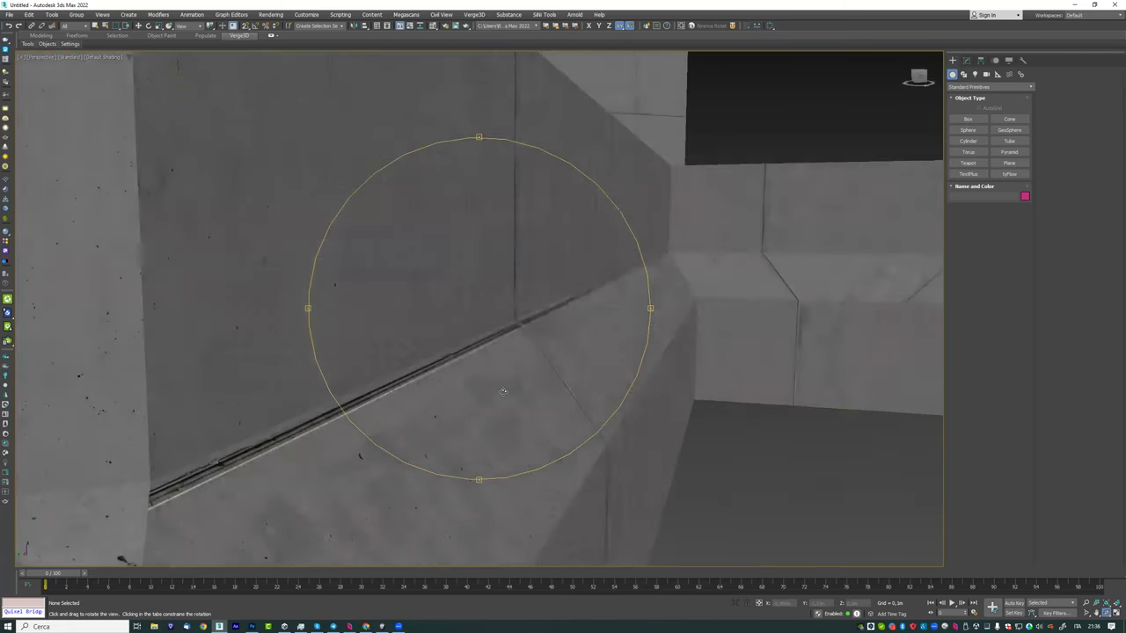
scroll(503, 391, "down", 3)
mouse_move(490, 344)
left_mouse_down()
mouse_move(522, 392)
mouse_move(504, 360)
mouse_move(516, 360)
left_mouse_up()
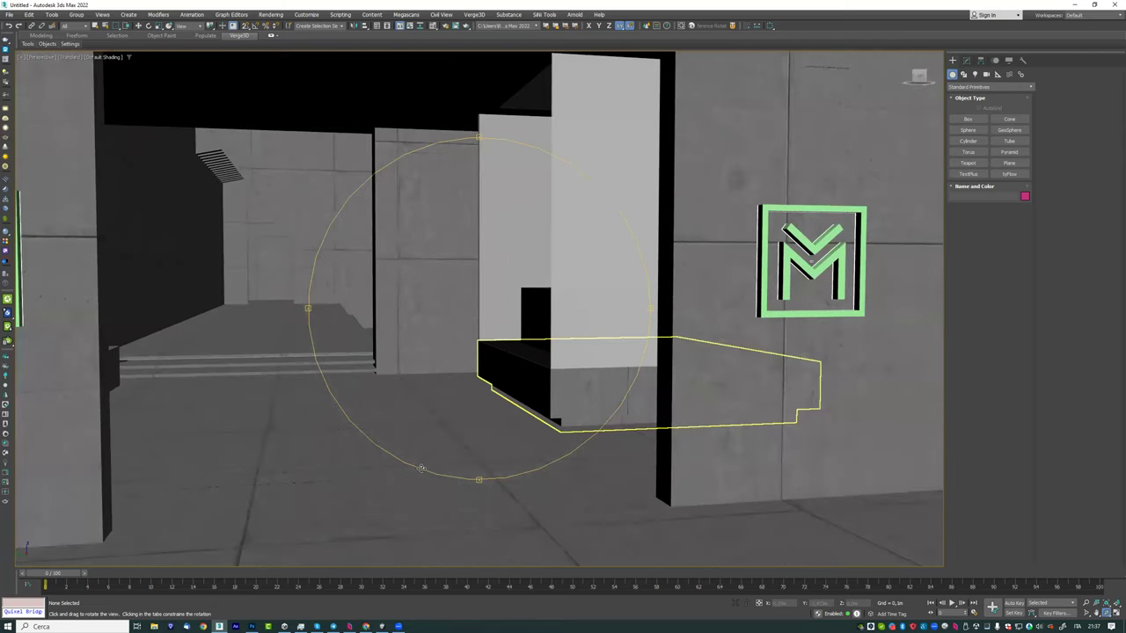
Step: Create a tall orange box, Box026, about 1.47 m high on the entrance floor using AutoGrid
left_click(970, 121)
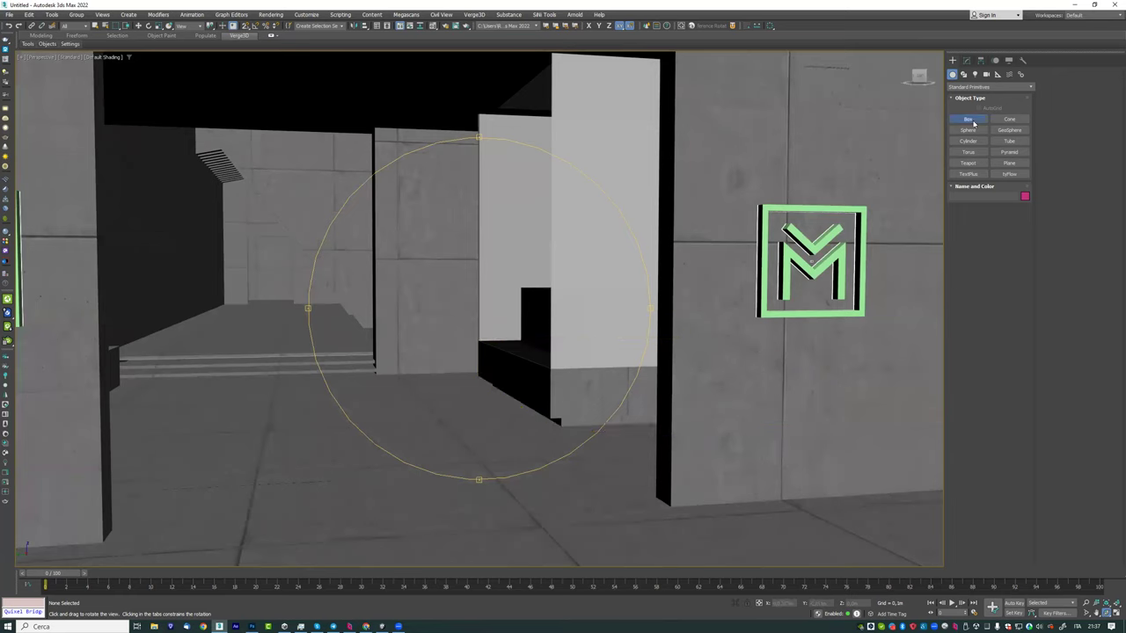
left_click(973, 124)
left_click(978, 107)
left_click_drag(374, 465, 405, 459)
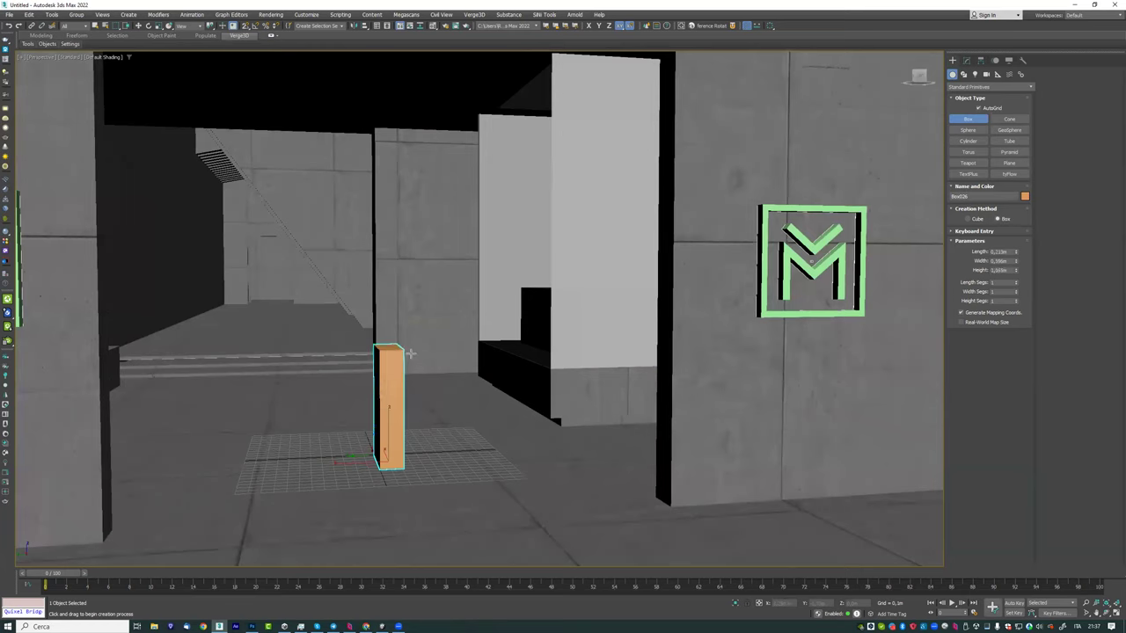
left_click(417, 294)
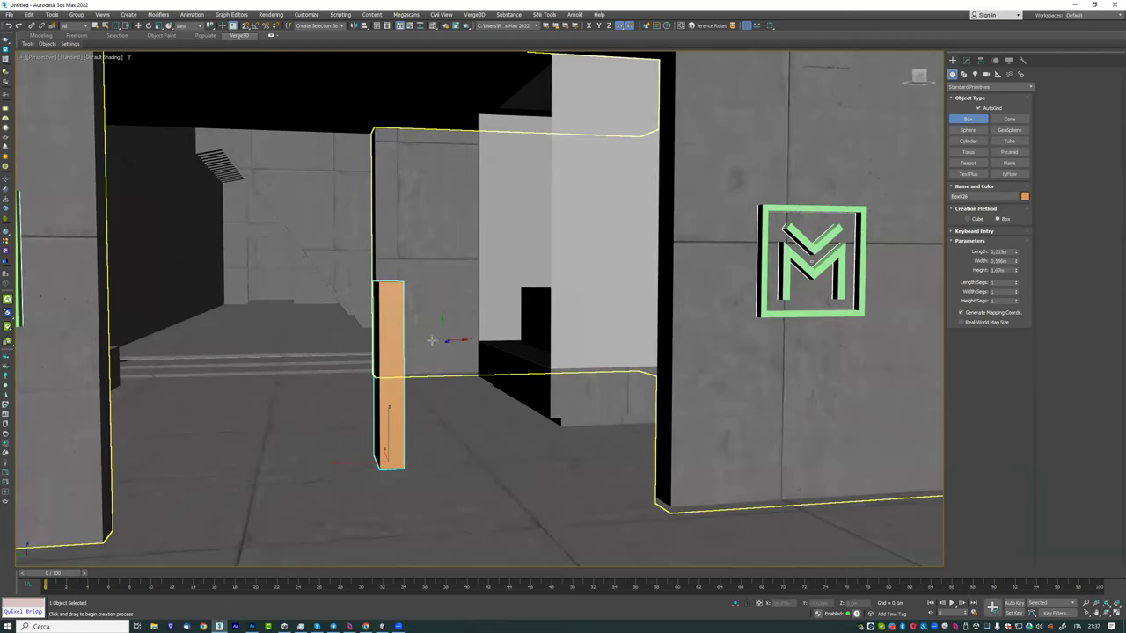
mouse_move(436, 423)
middle_mouse_down("alt")
mouse_move(423, 443)
mouse_move(428, 415)
middle_mouse_up("alt")
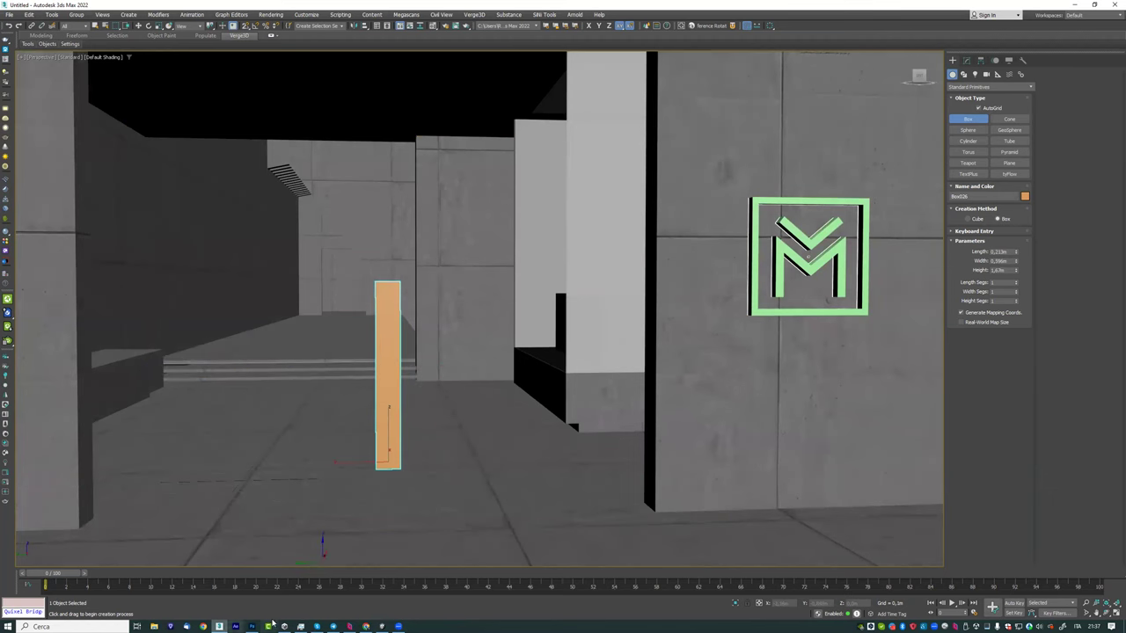
Step: Walk the avatar through the WELCOME doorway and past the picture wall toward the lit steps
left_click(366, 626)
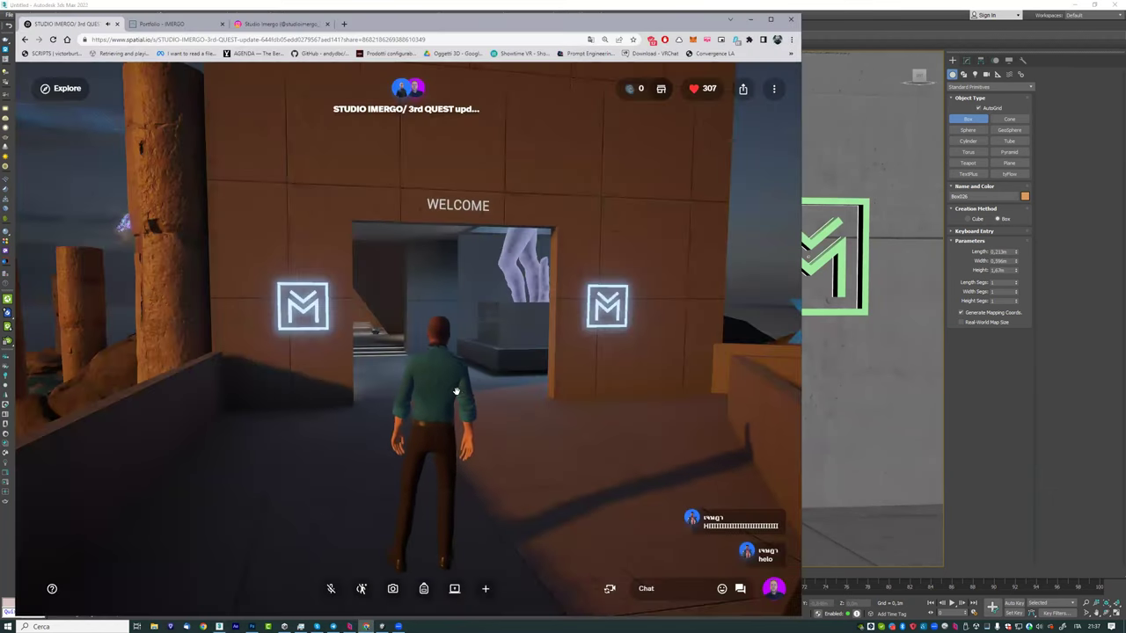
key("w")
key("w")
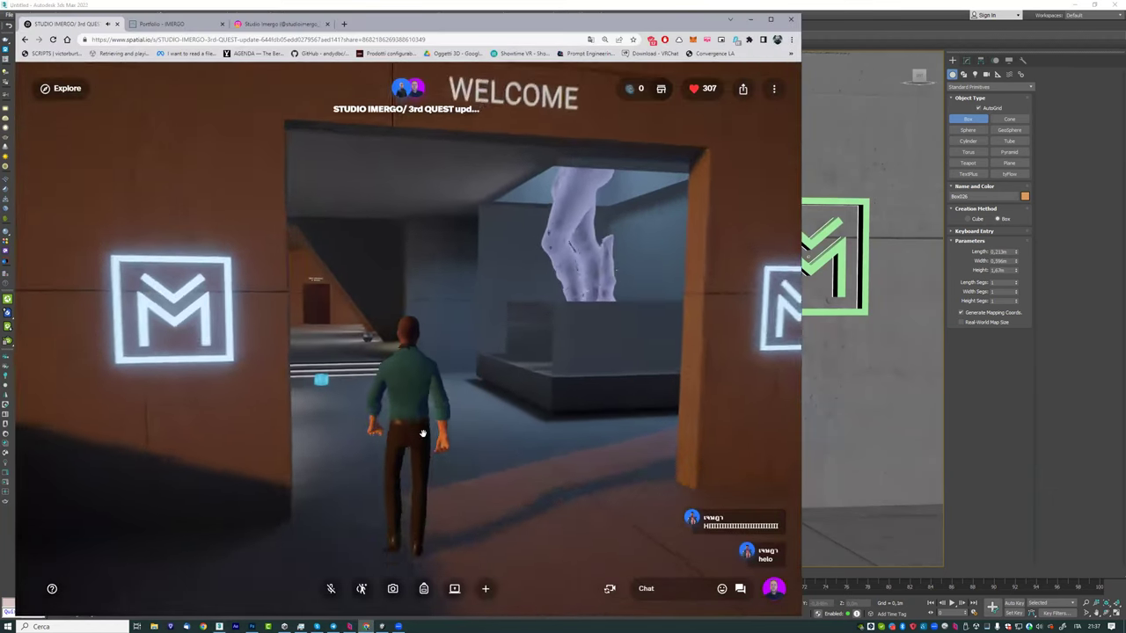
key("w")
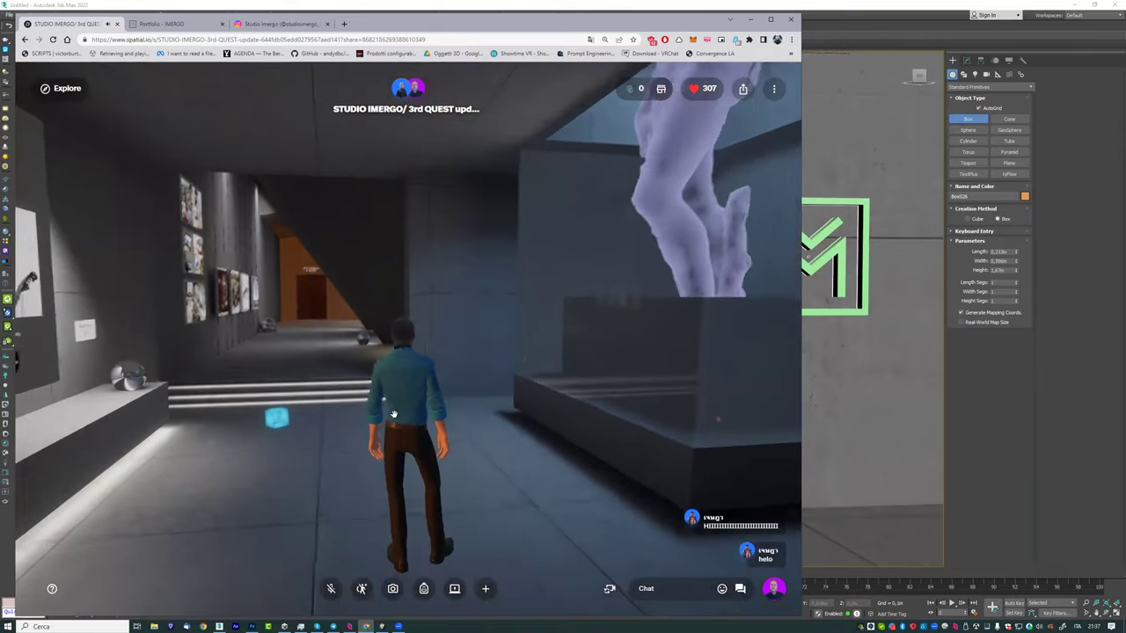
key("w")
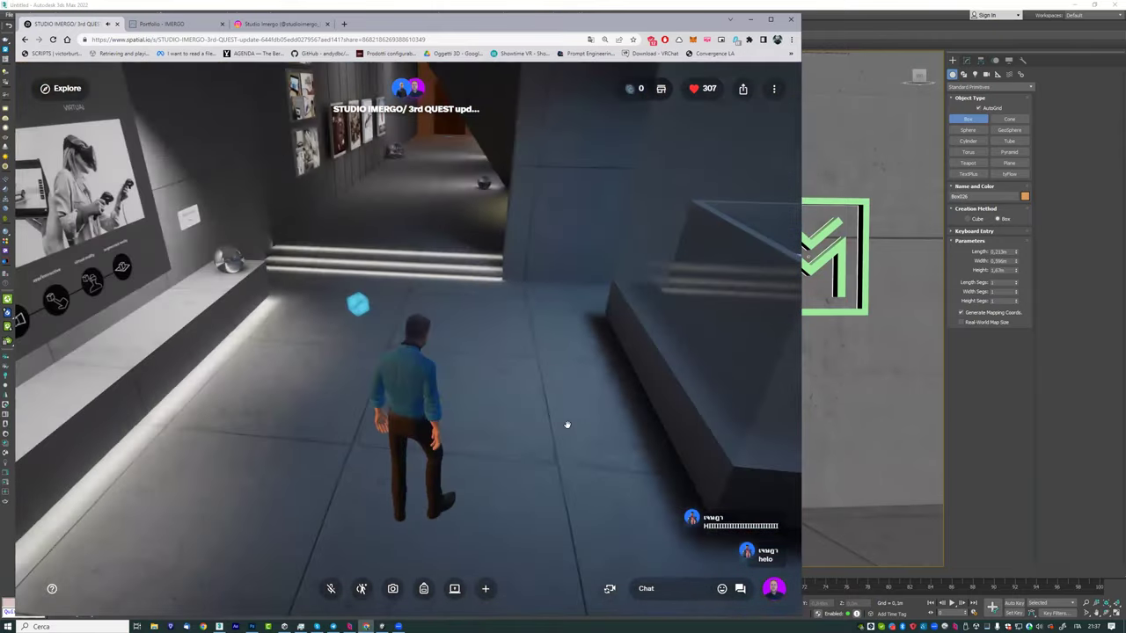
key("w")
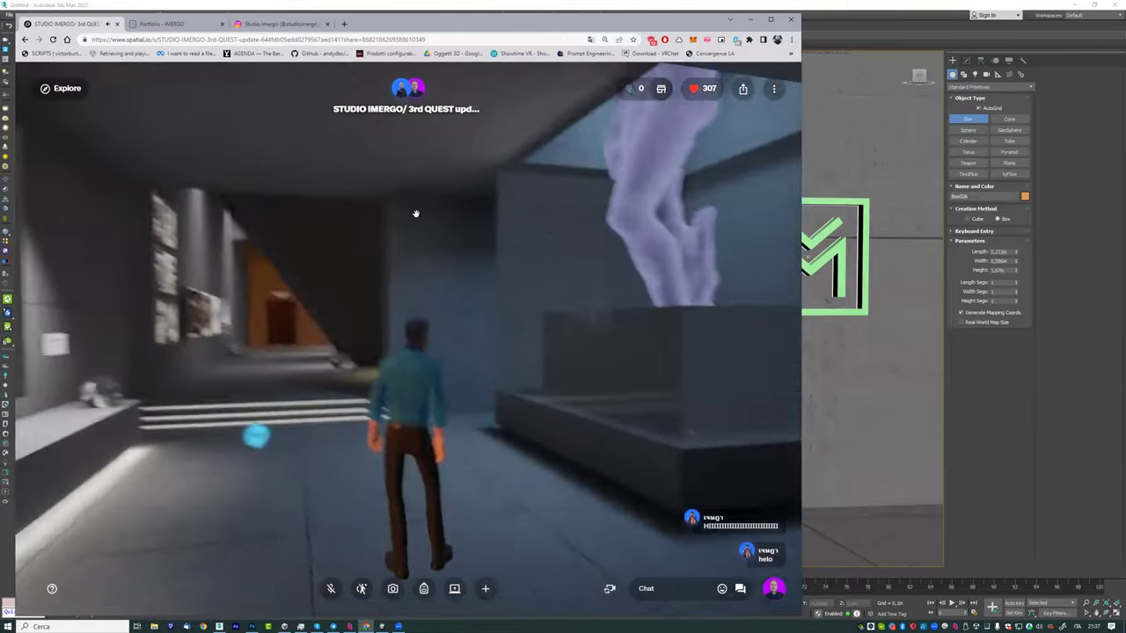
key("w")
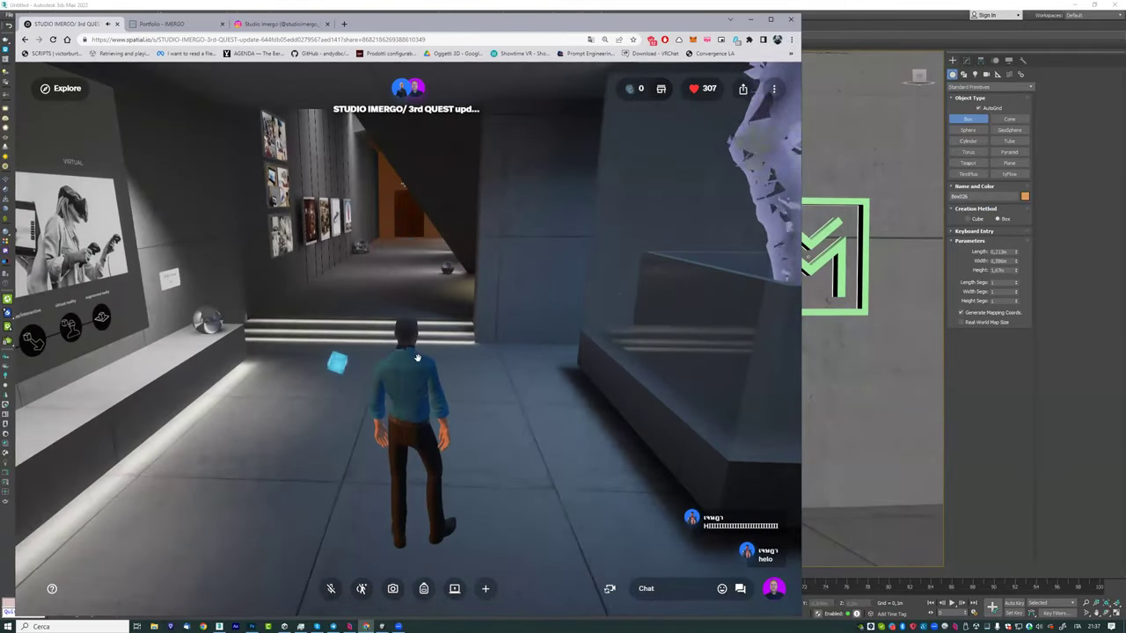
Step: Turn the avatar around to face the IMERGO services wall, checking the space's options menu
key("s")
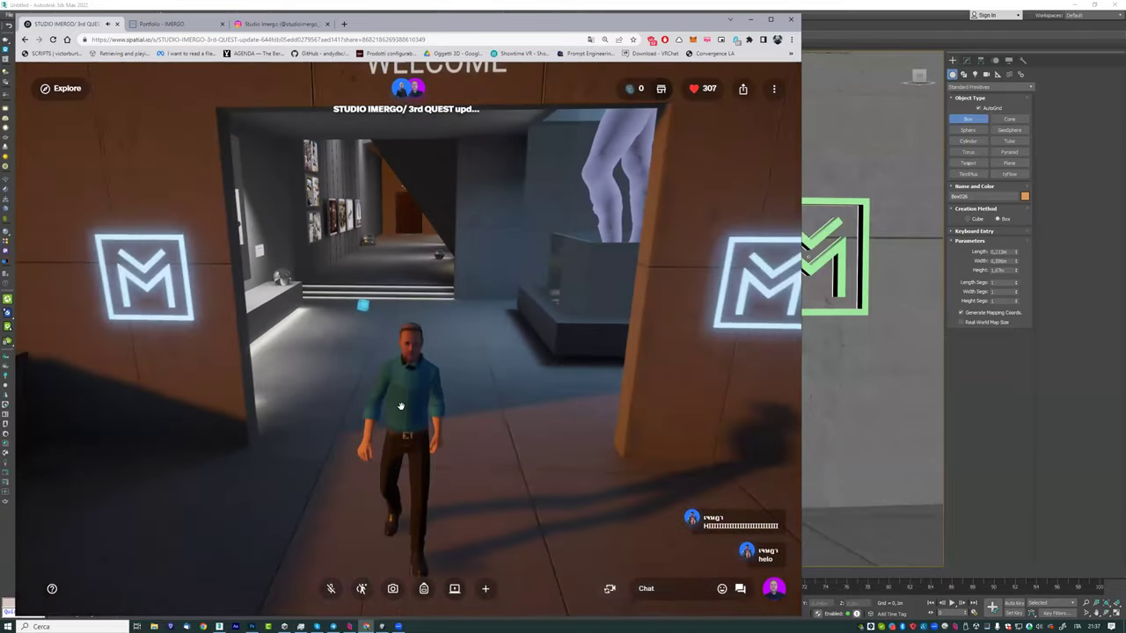
key("w")
key("w")
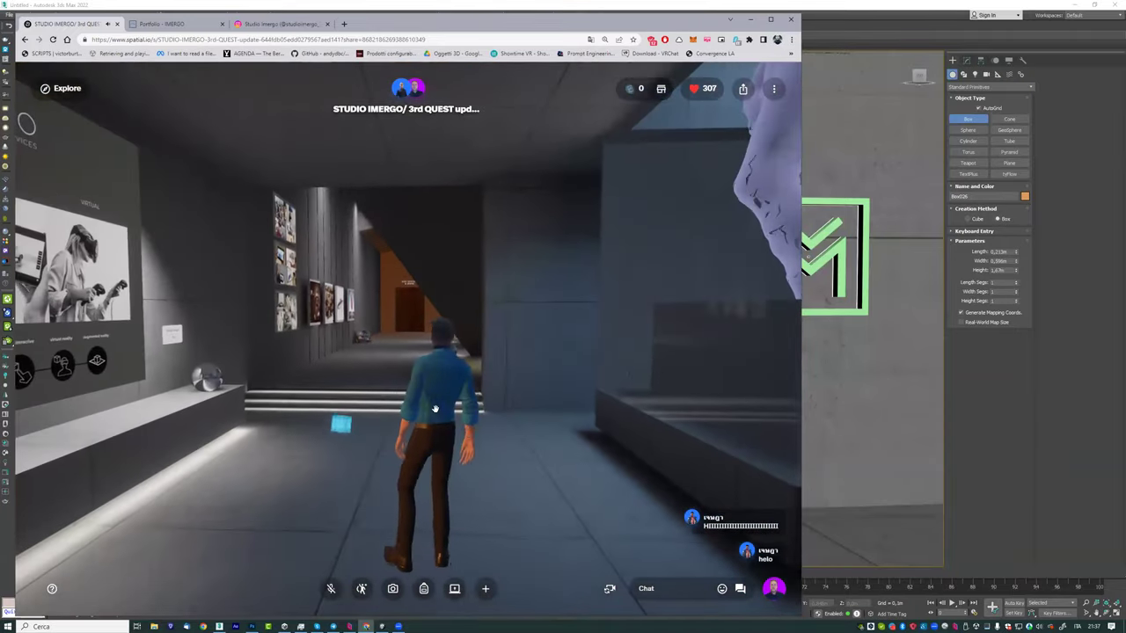
key("a")
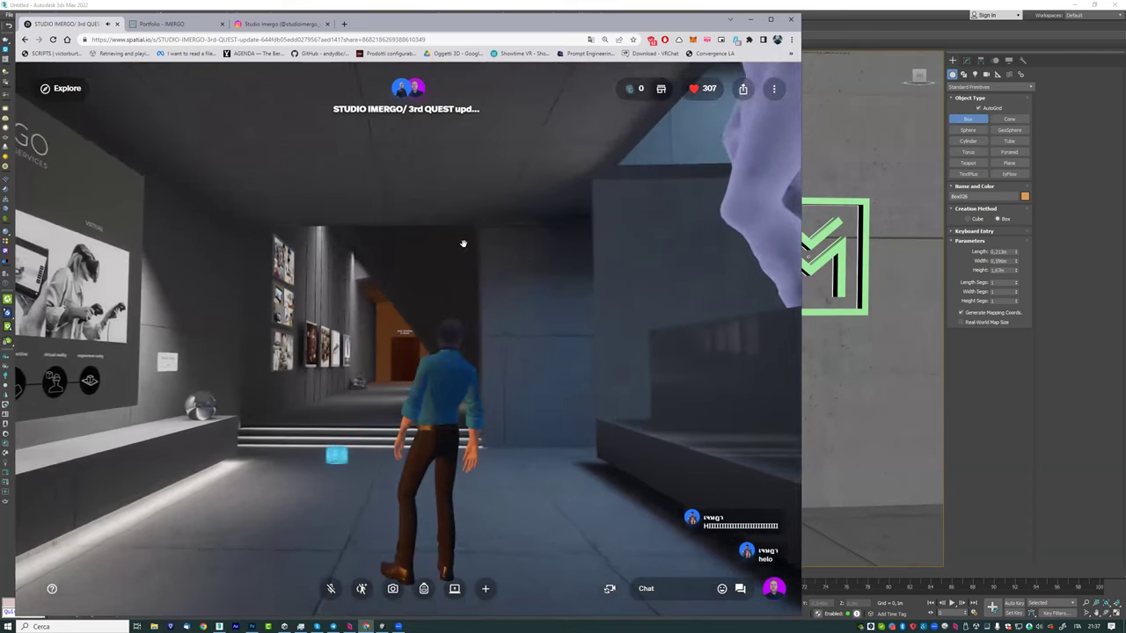
key("a")
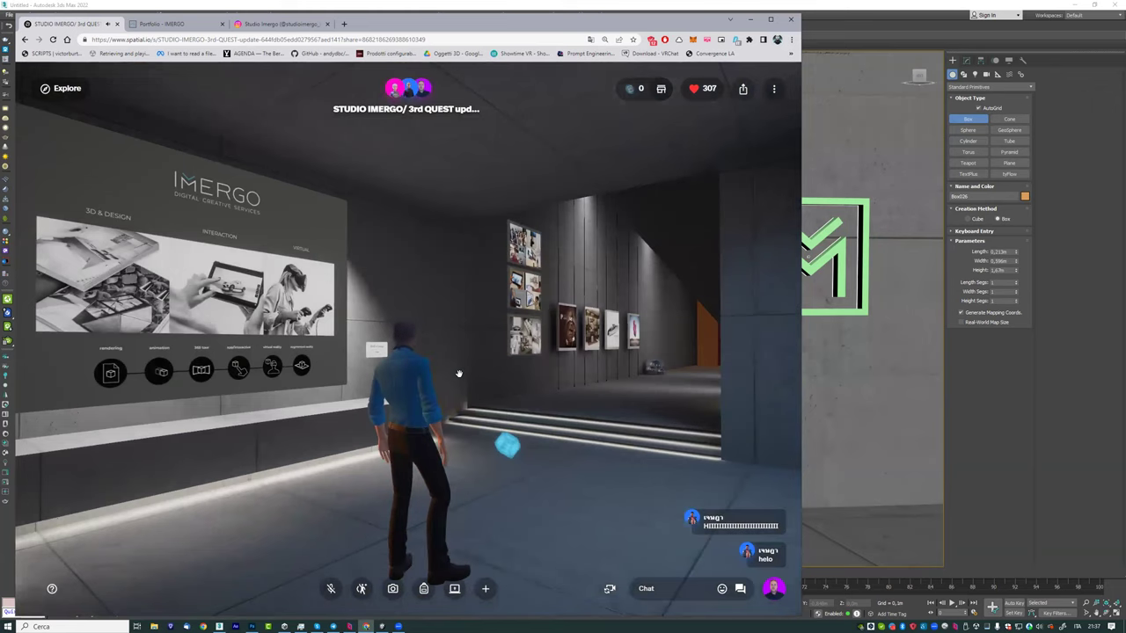
left_click(775, 89)
left_click(774, 90)
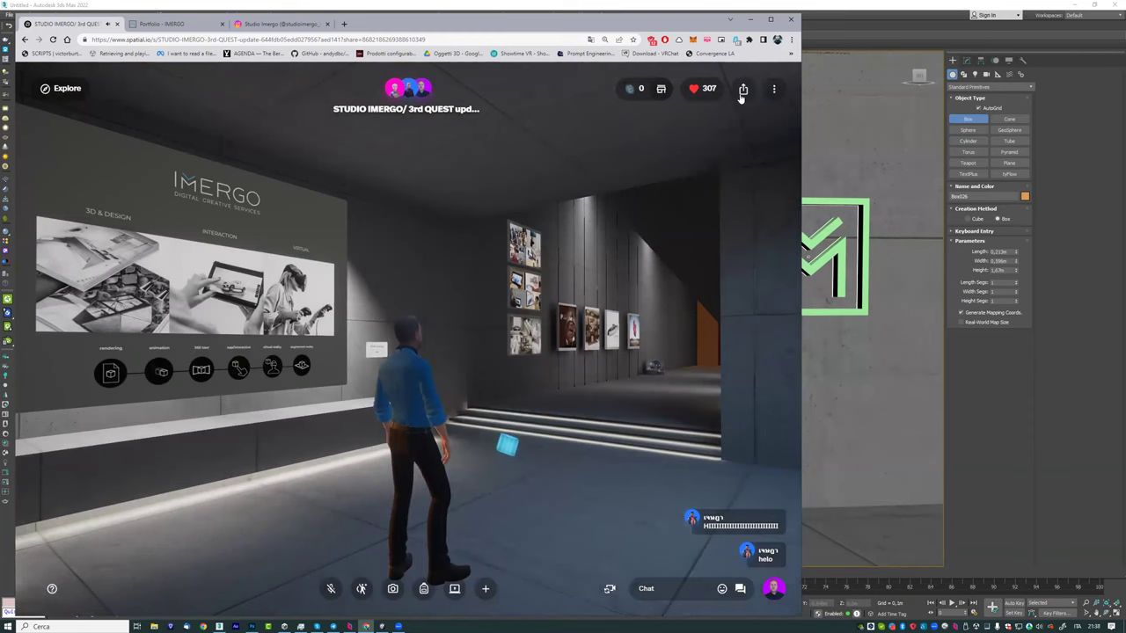
Step: Take the STUDIO IMERGO 3rd QUEST space live to everyone via Share, GO LIVE and confirmation
left_click(743, 90)
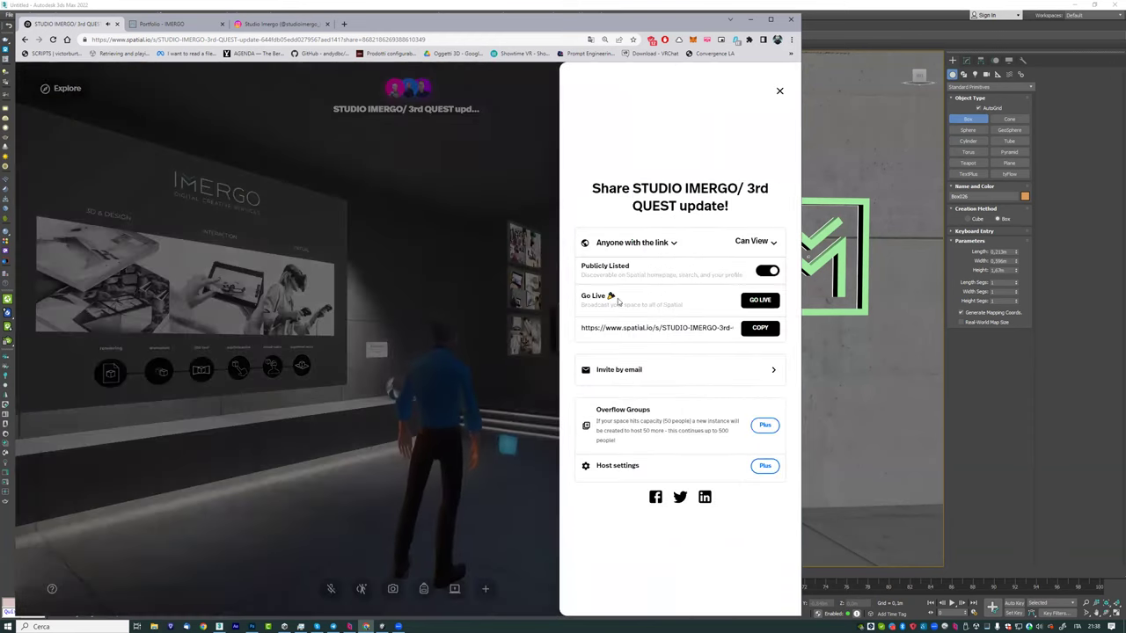
left_click_drag(580, 296, 752, 301)
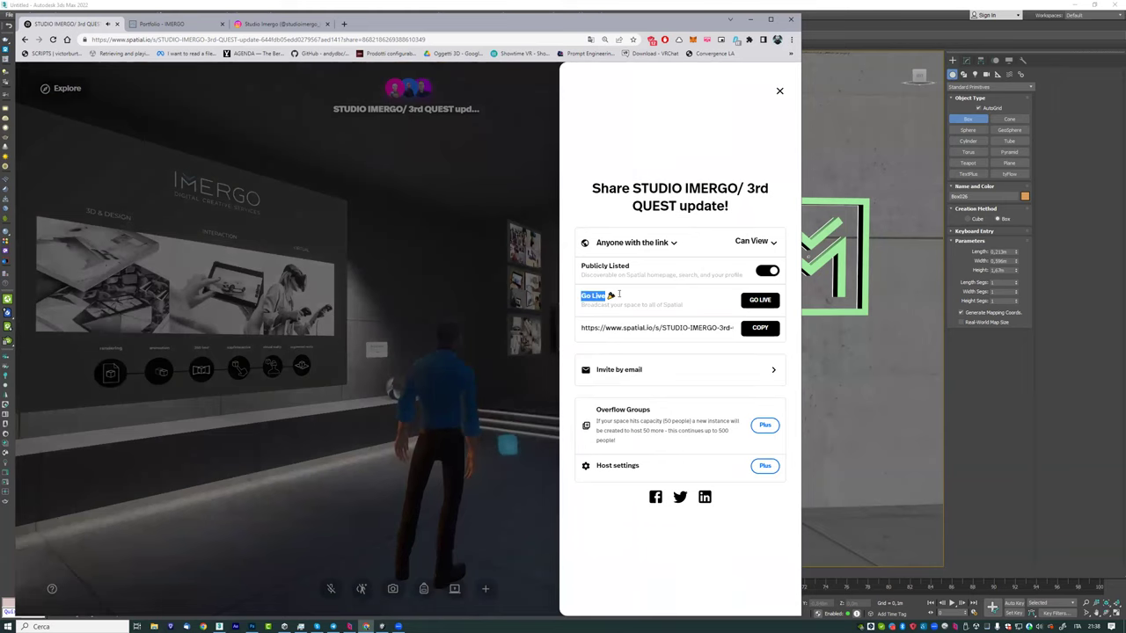
left_click(756, 301)
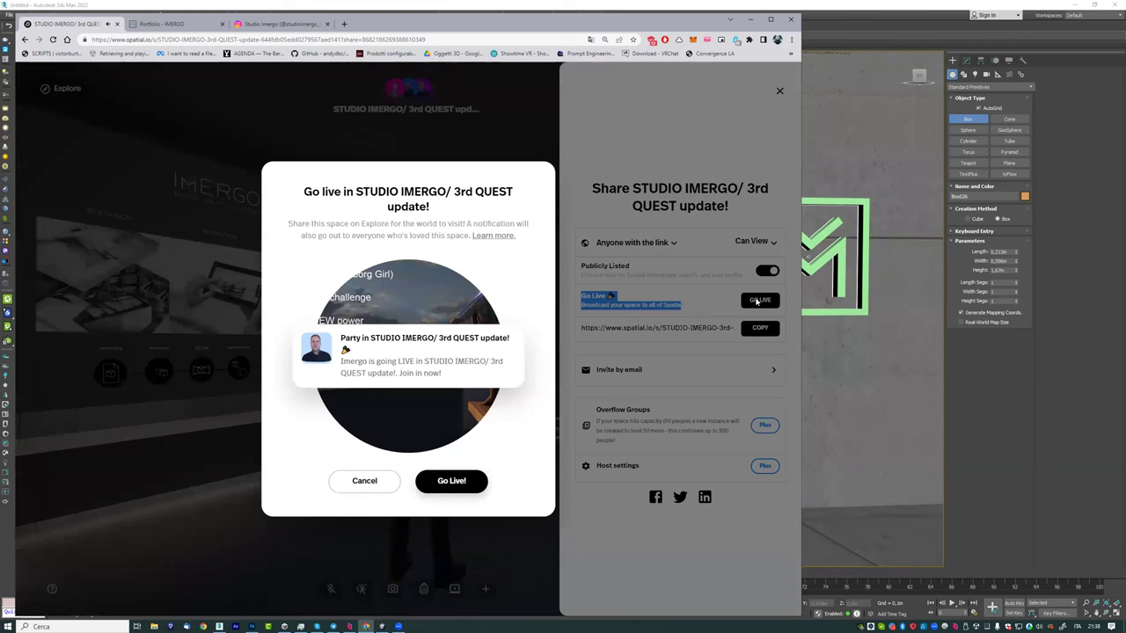
left_click(452, 481)
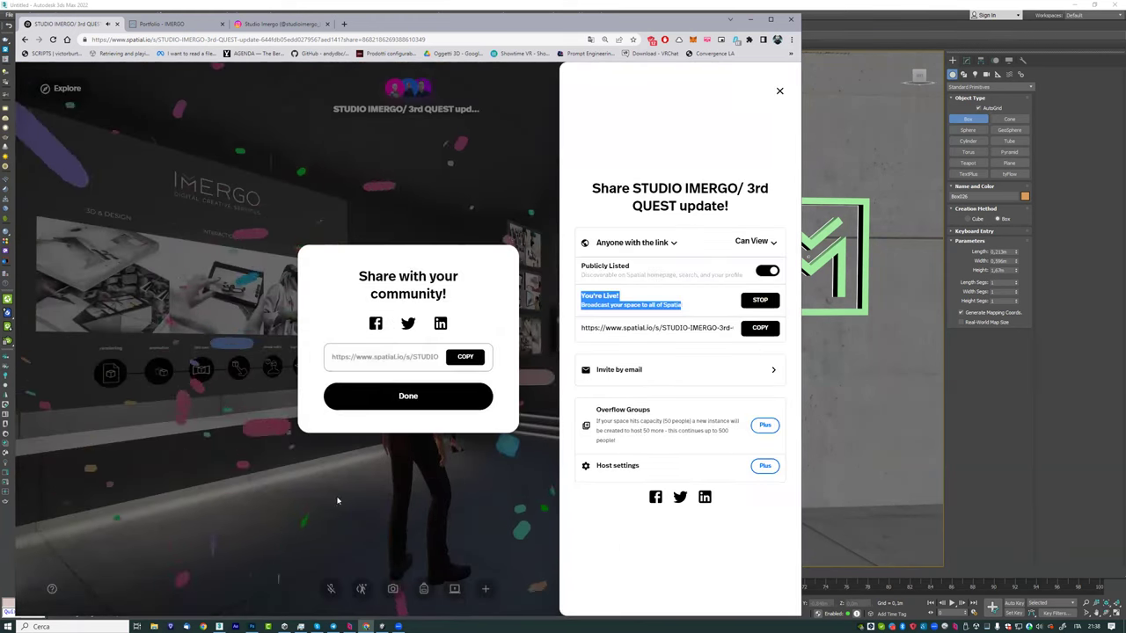
Step: Dismiss the community prompt, close the Share panel and face the gallery corridor
left_click(366, 400)
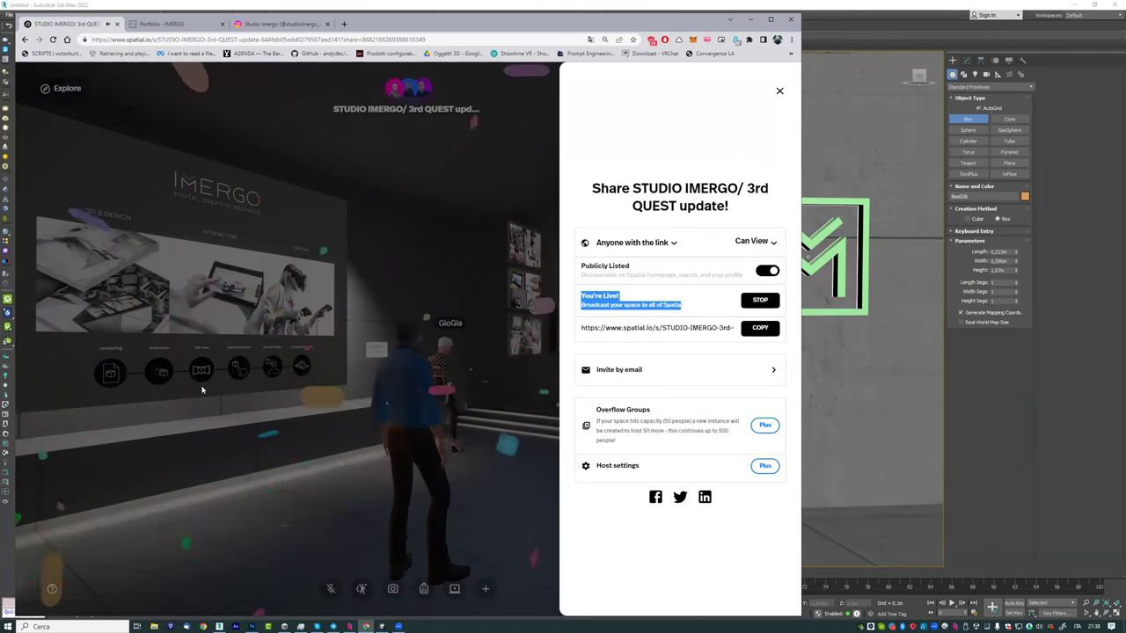
left_click(264, 470)
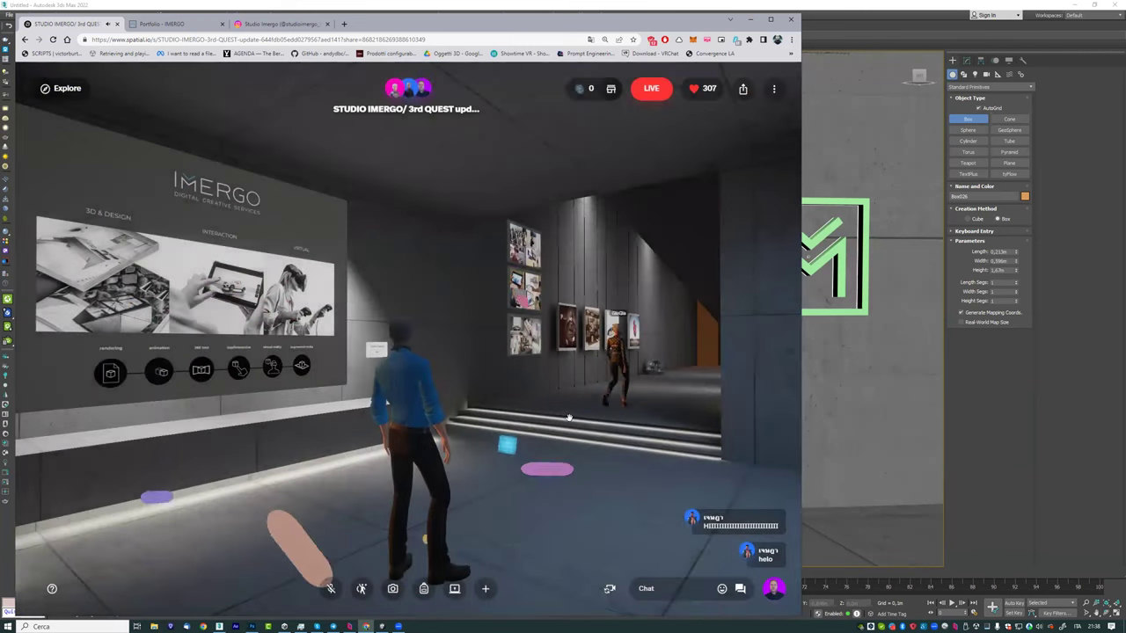
left_click_drag(418, 287, 528, 353)
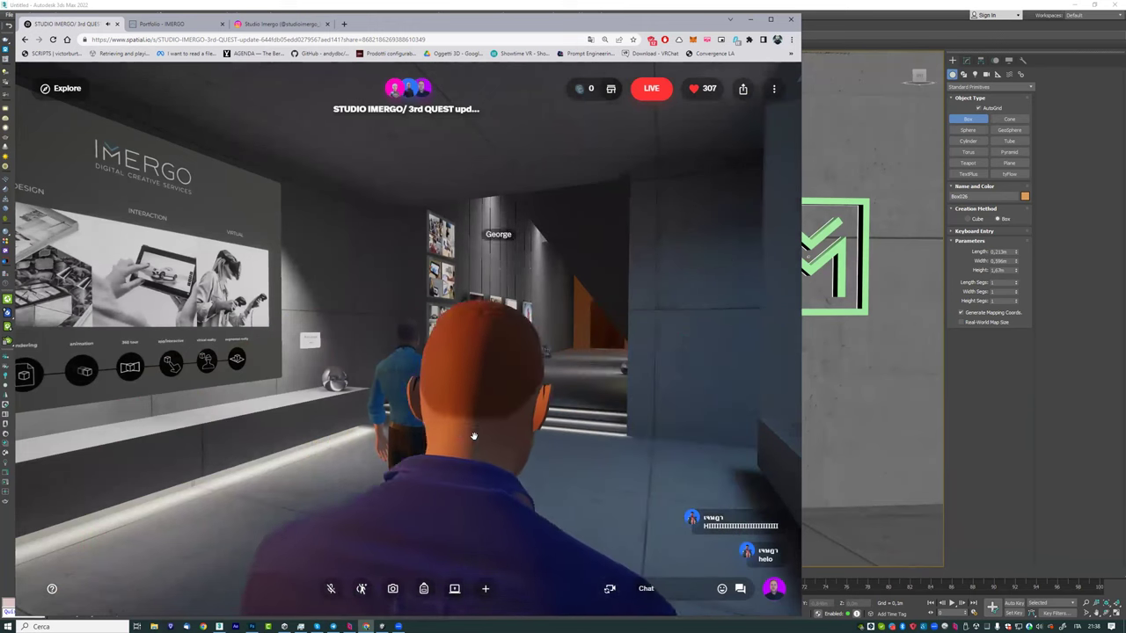
Step: Walk the avatar down the picture corridor into the room with benches
key("w")
key("w")
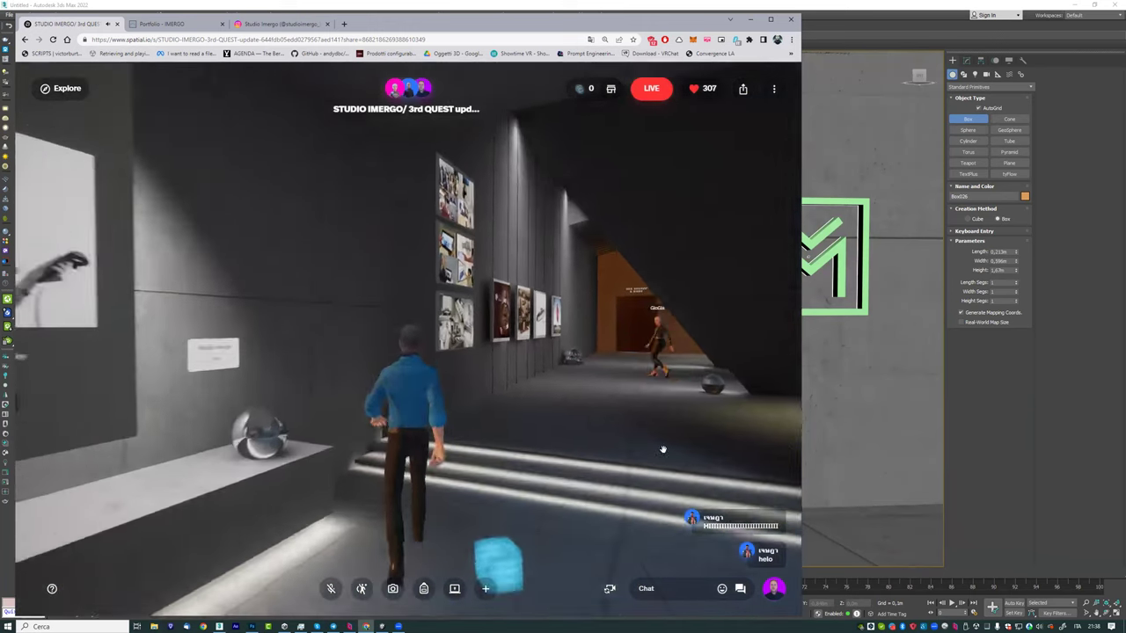
key("w")
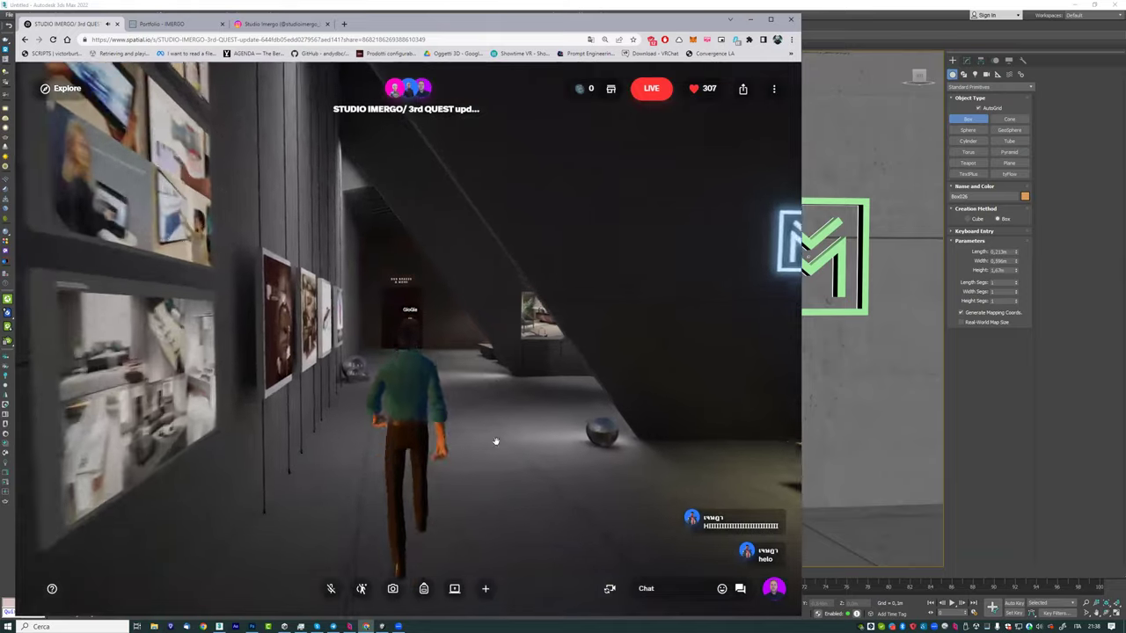
key("w")
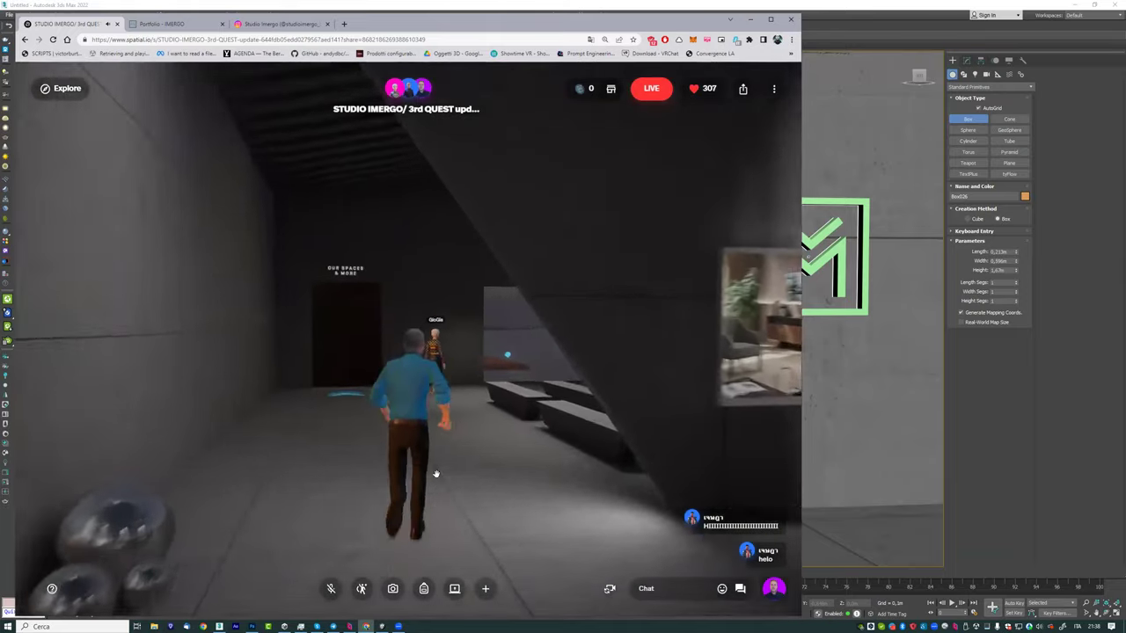
key("w")
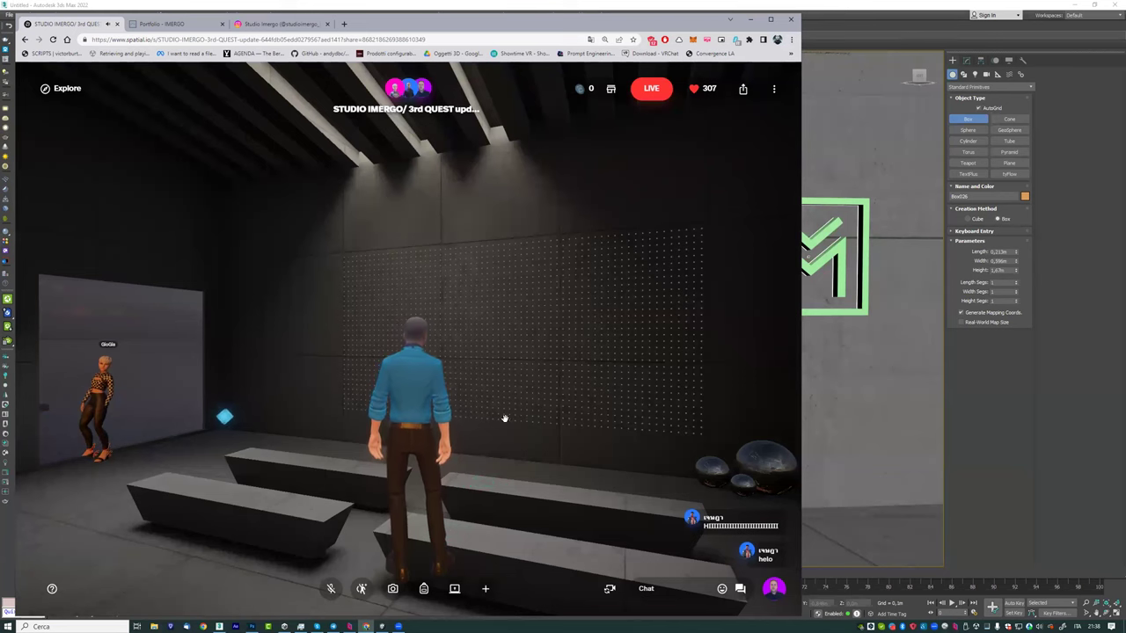
Step: Move among the benches and head back down the corridor toward the open hall
key("a")
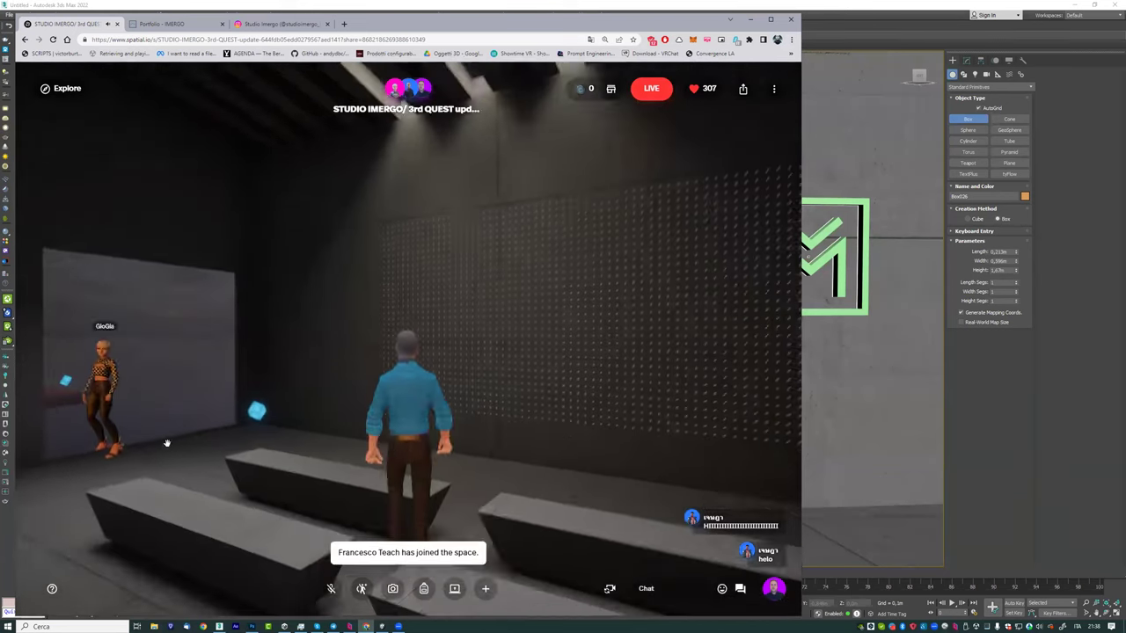
key("a")
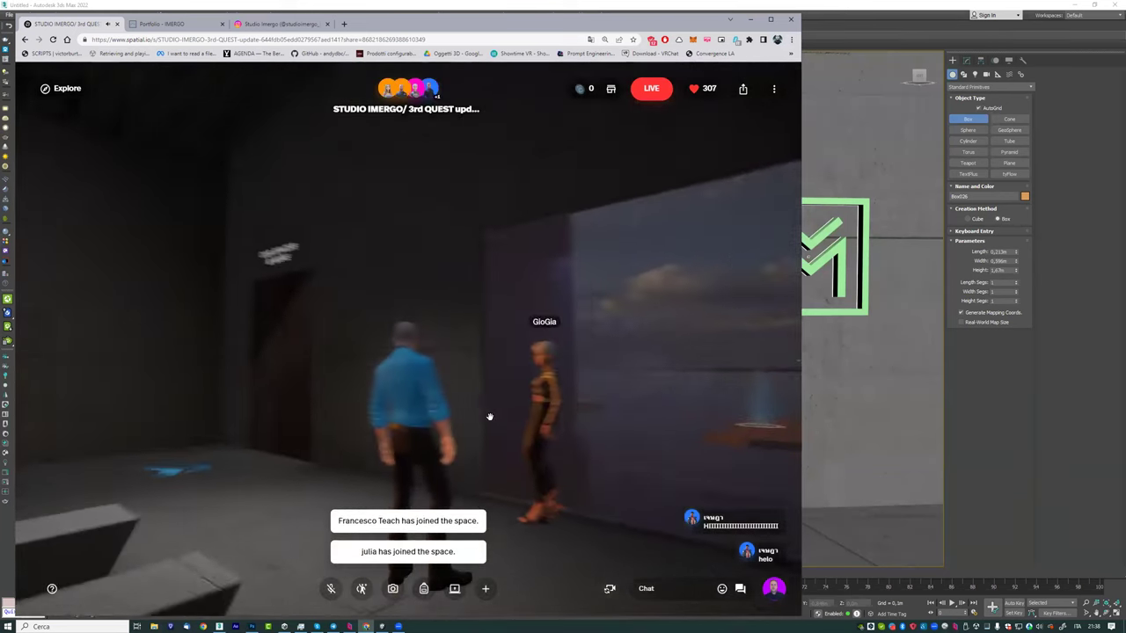
key("a")
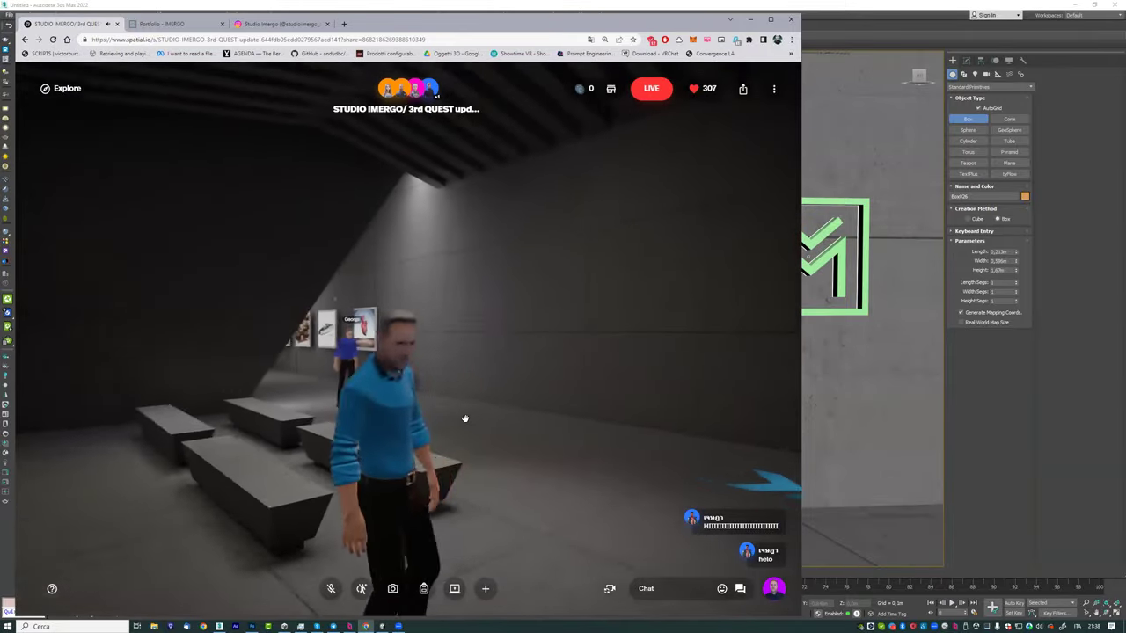
key("w")
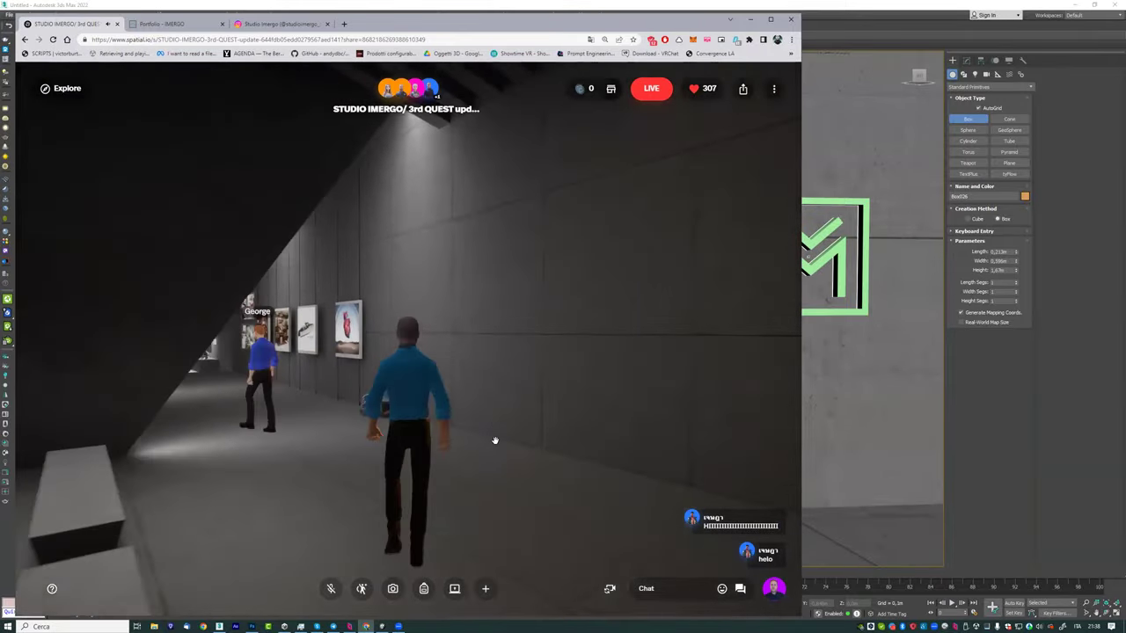
key("a")
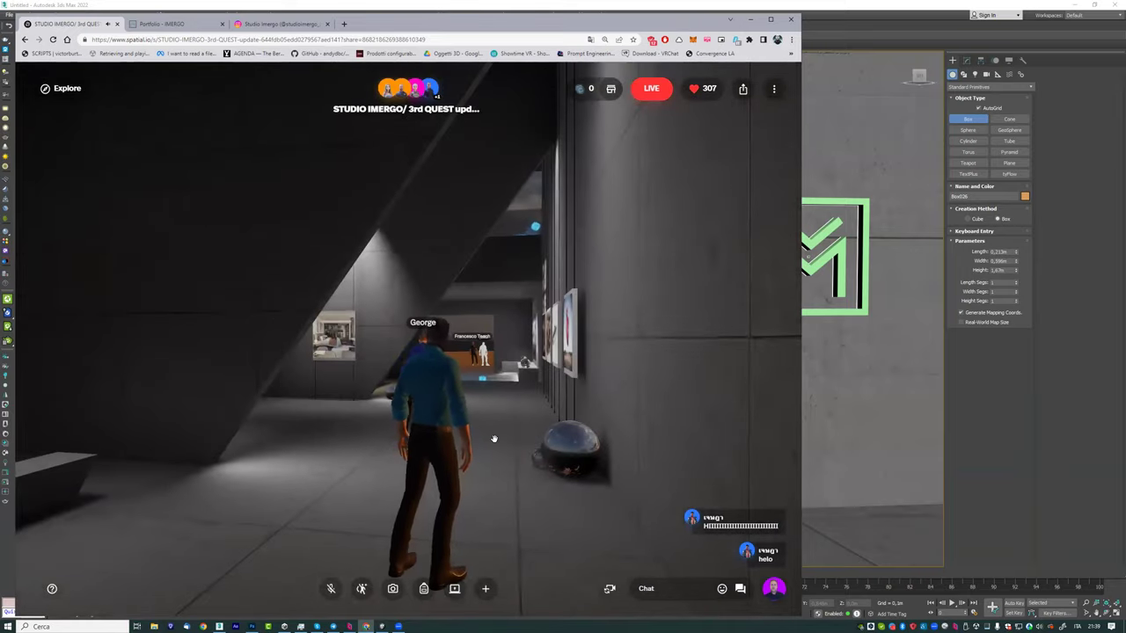
Step: Walk along the gallery into the IMERGO room and face the screen wall
key("w")
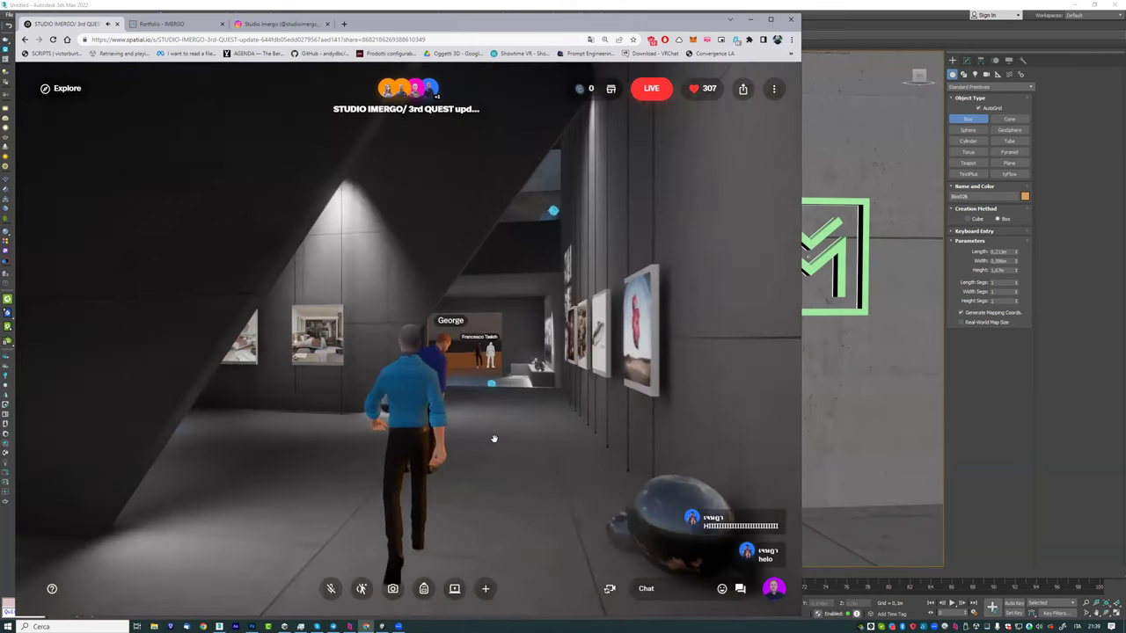
key("w")
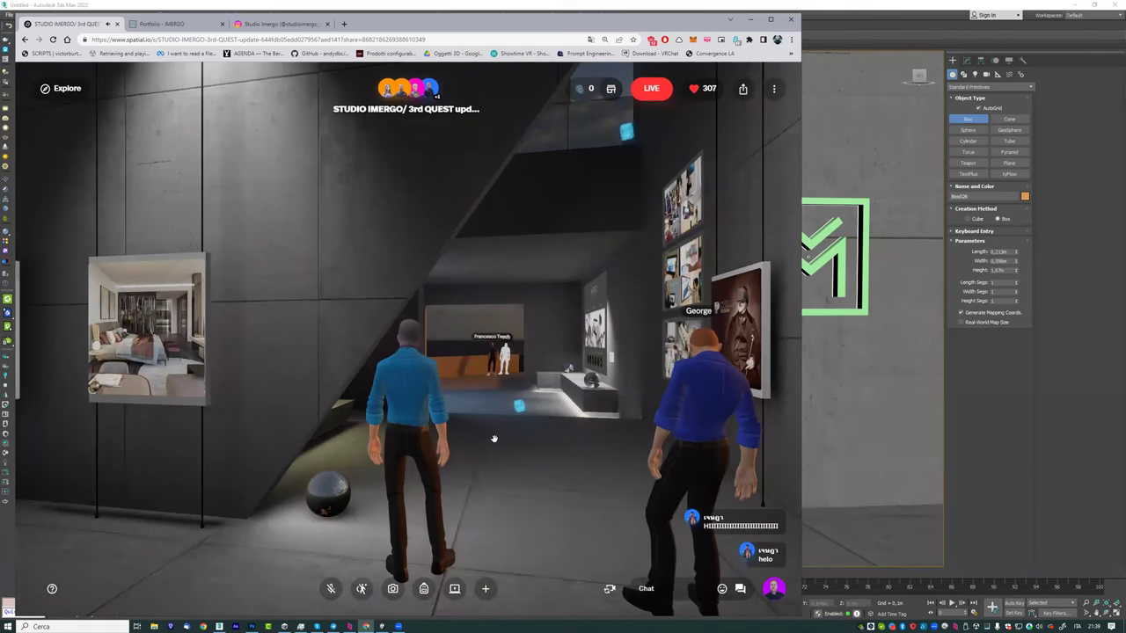
key("w")
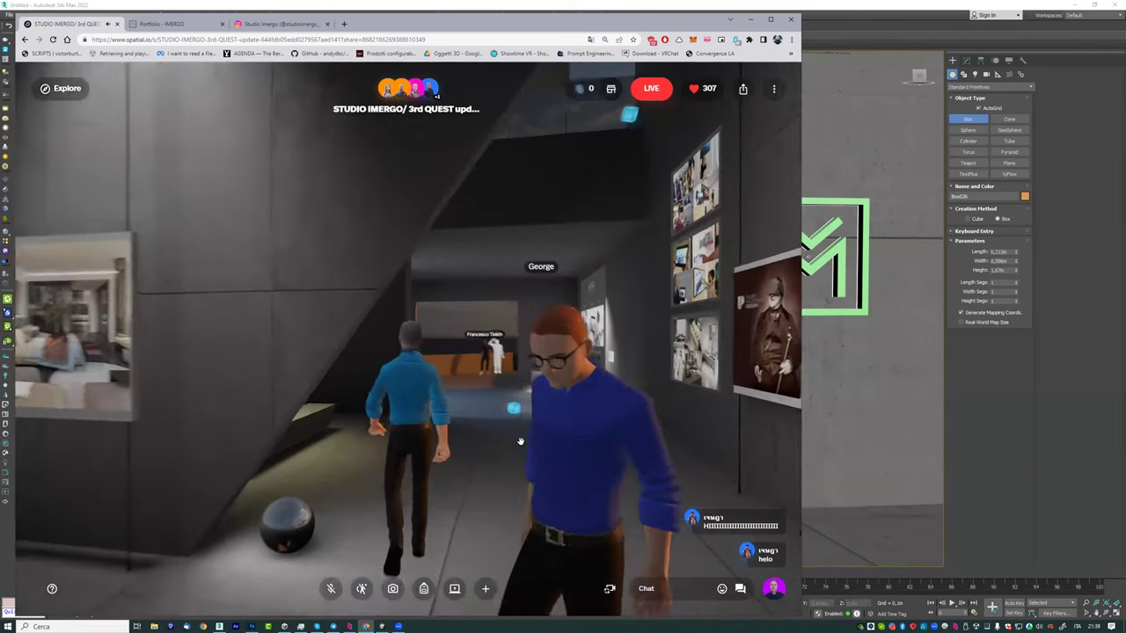
key("w")
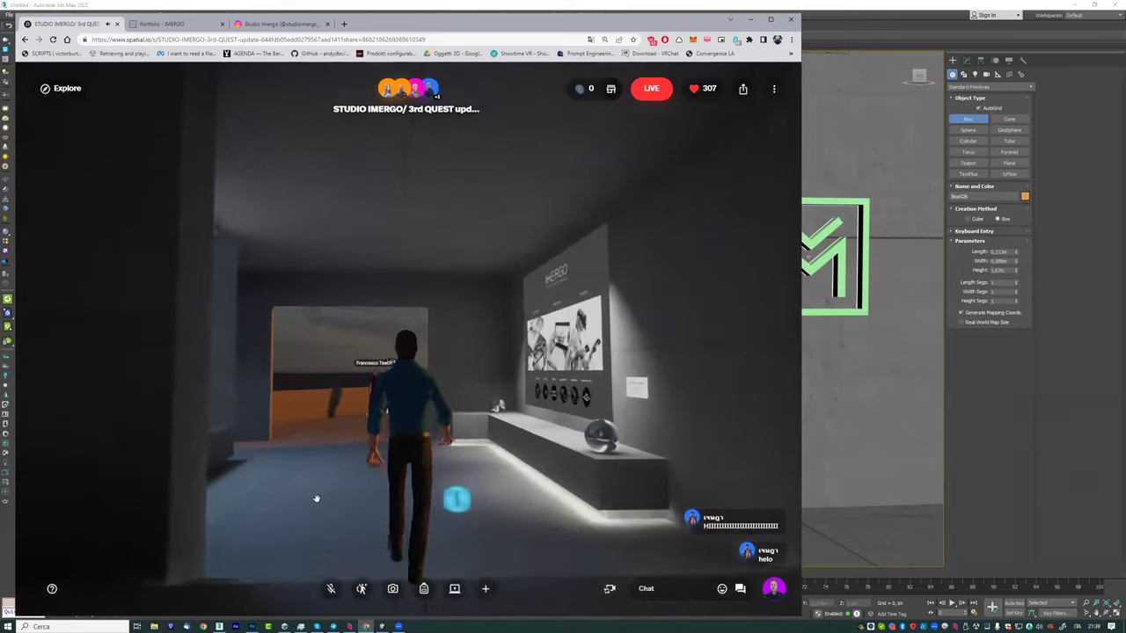
key("w")
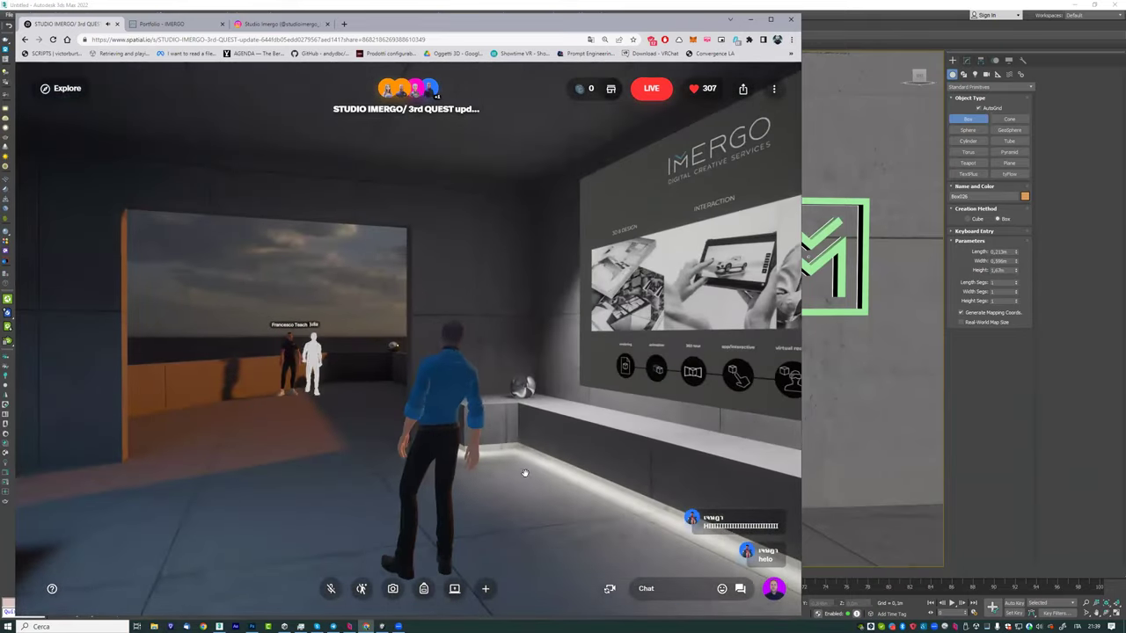
mouse_move(459, 482)
left_mouse_down()
mouse_move(285, 519)
mouse_move(240, 486)
left_mouse_up()
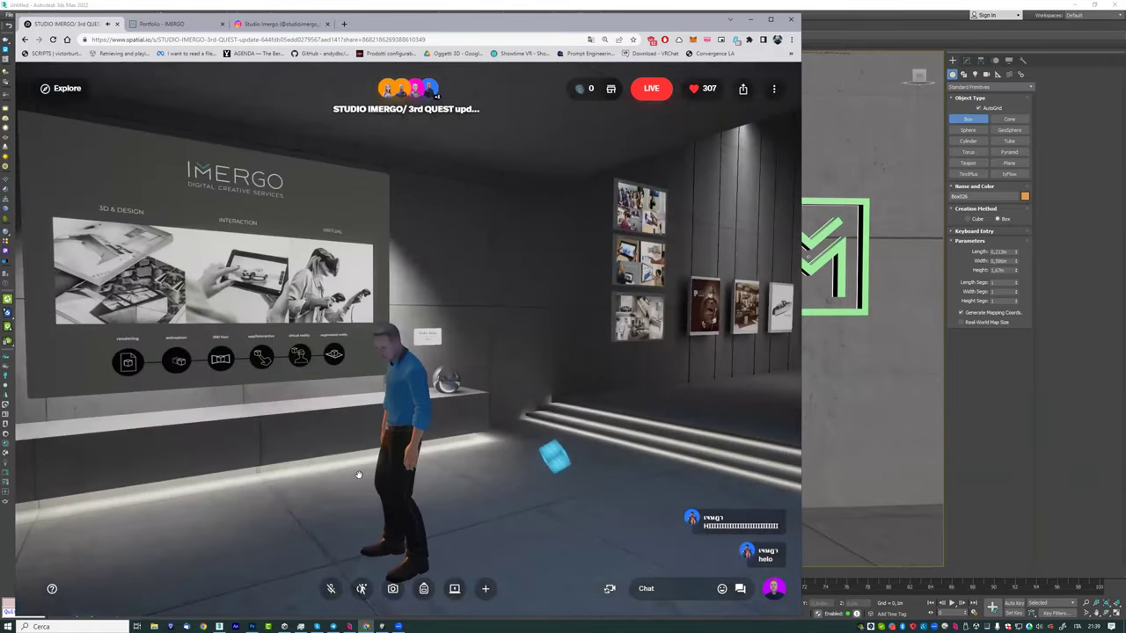
Step: Continue past the picture wall to the doorway opening onto the terrace
key("w")
mouse_move(358, 475)
left_mouse_down()
mouse_move(678, 475)
mouse_move(428, 373)
left_mouse_up()
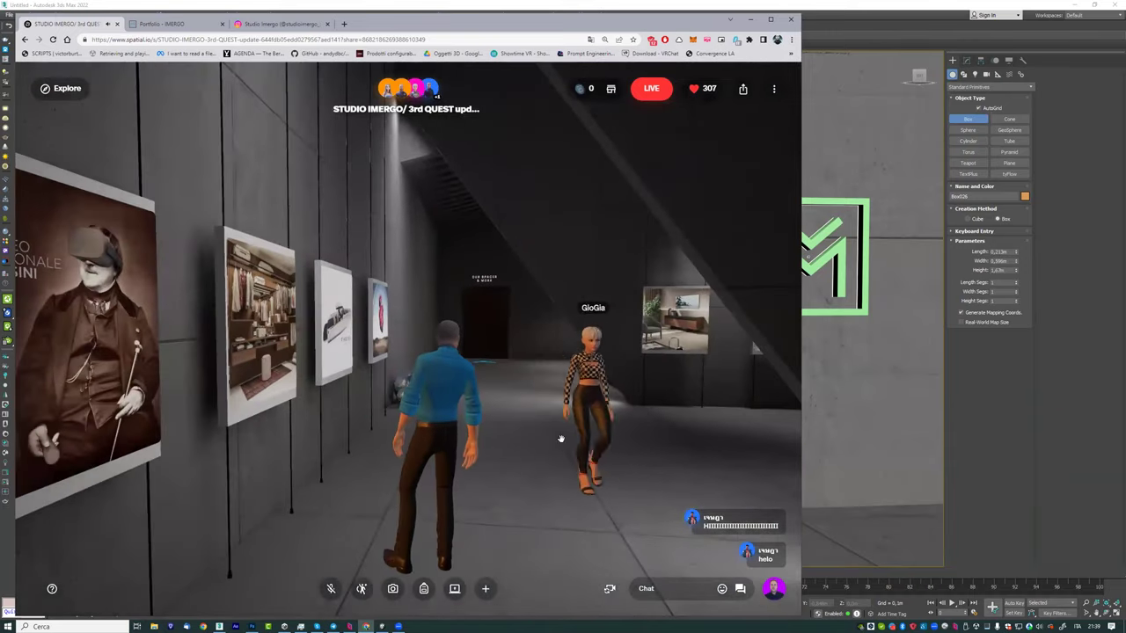
left_click_drag(617, 437, 438, 477)
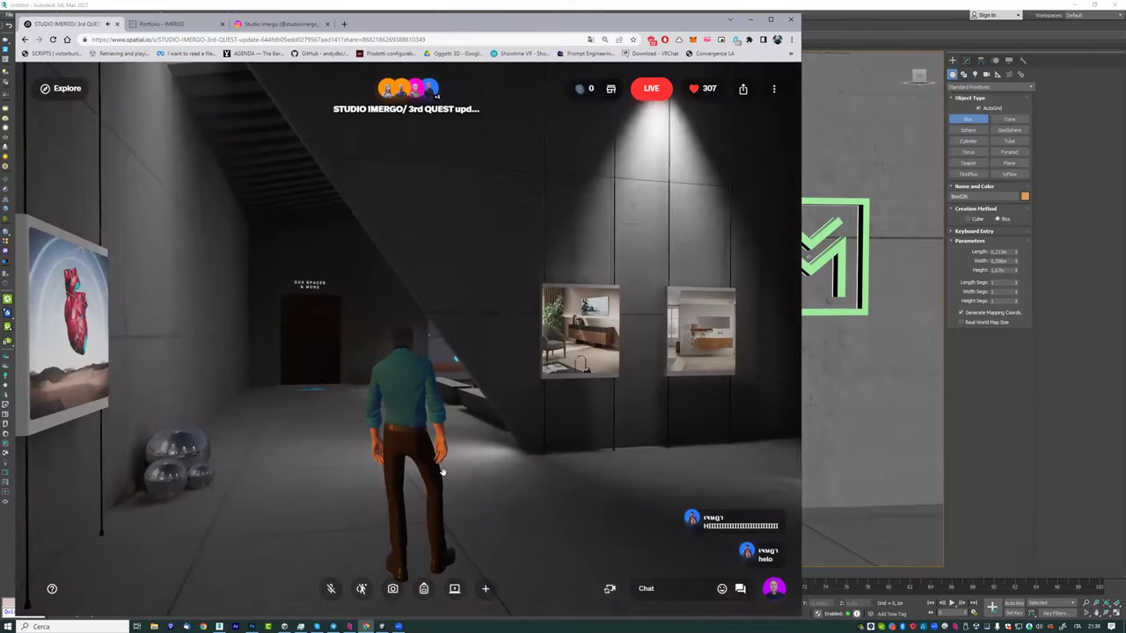
mouse_move(458, 474)
left_mouse_down()
mouse_move(533, 477)
mouse_move(459, 467)
mouse_move(474, 473)
left_mouse_up()
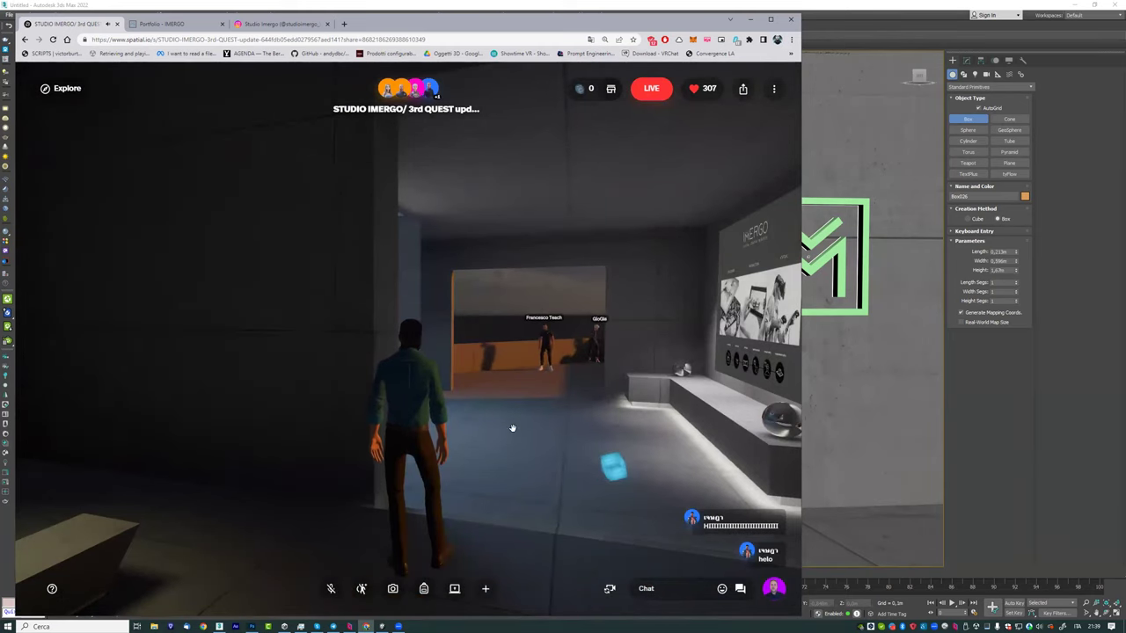
left_click_drag(512, 445, 548, 411)
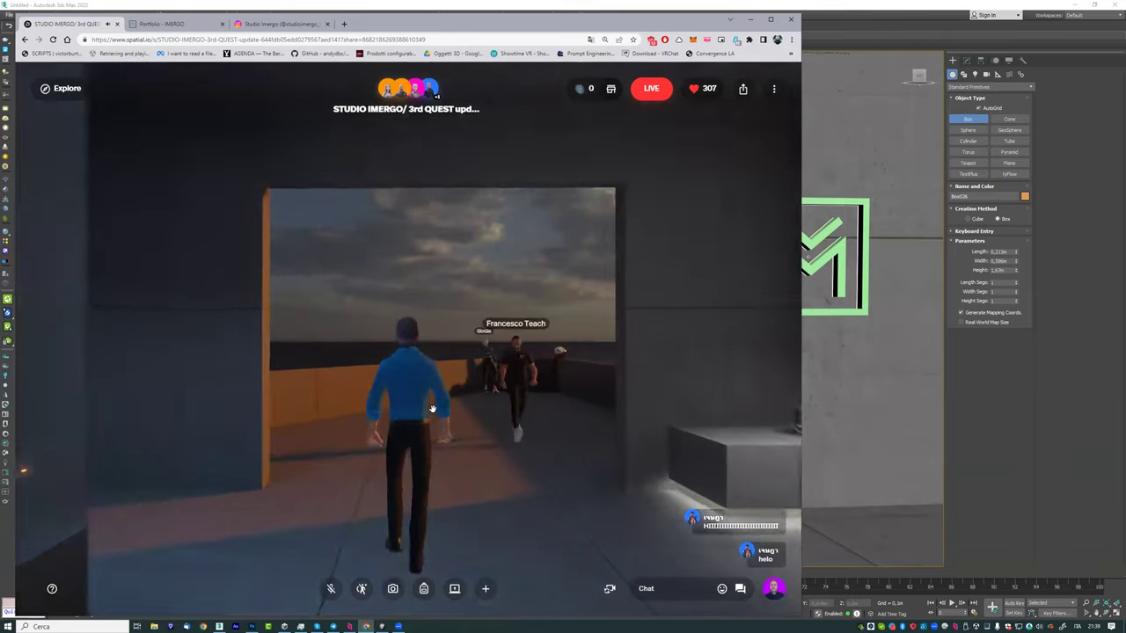
Step: Steer the avatar onto the sunset terrace, then walk it through the WELCOME doorway into the gallery
mouse_move(549, 411)
left_mouse_down()
mouse_move(407, 422)
mouse_move(497, 405)
left_mouse_up()
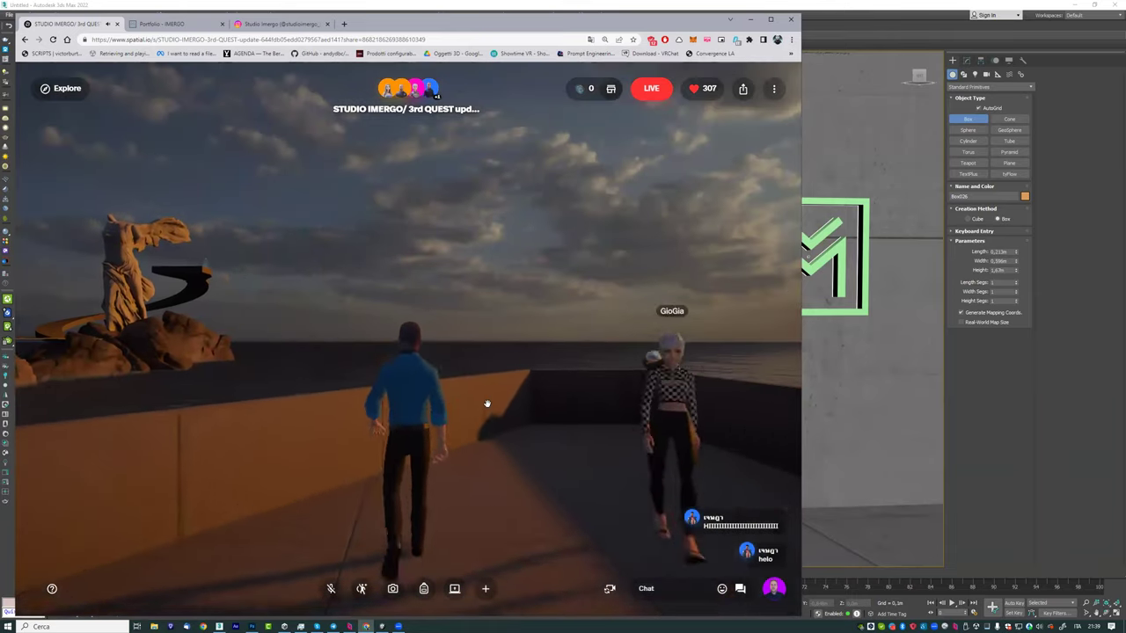
mouse_move(473, 421)
left_mouse_down()
mouse_move(447, 381)
mouse_move(513, 364)
left_mouse_up()
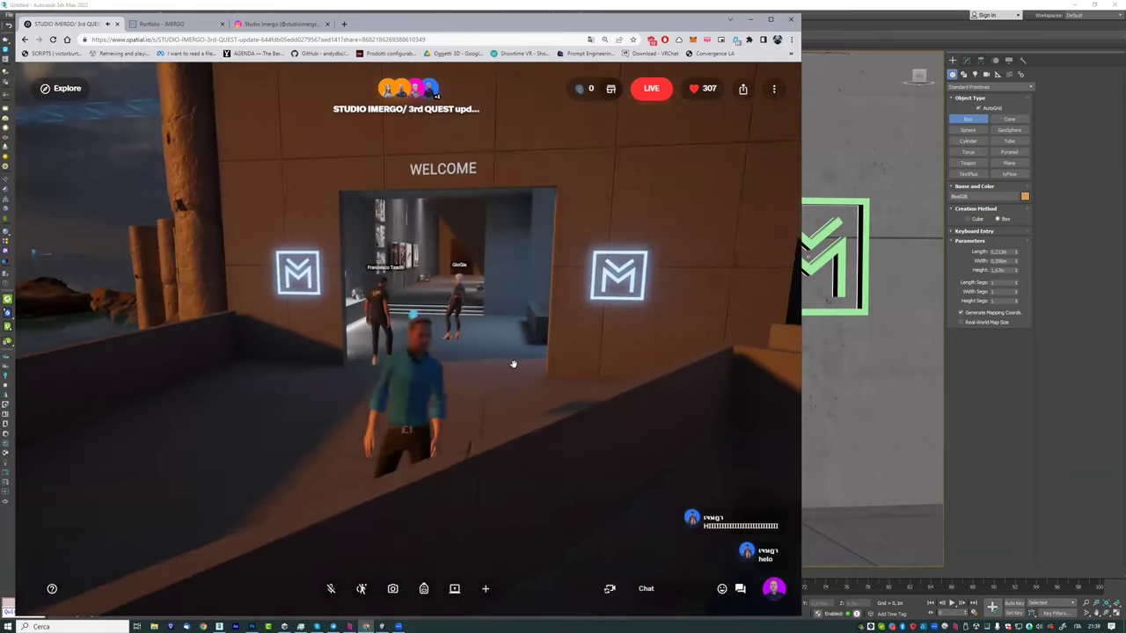
key("w")
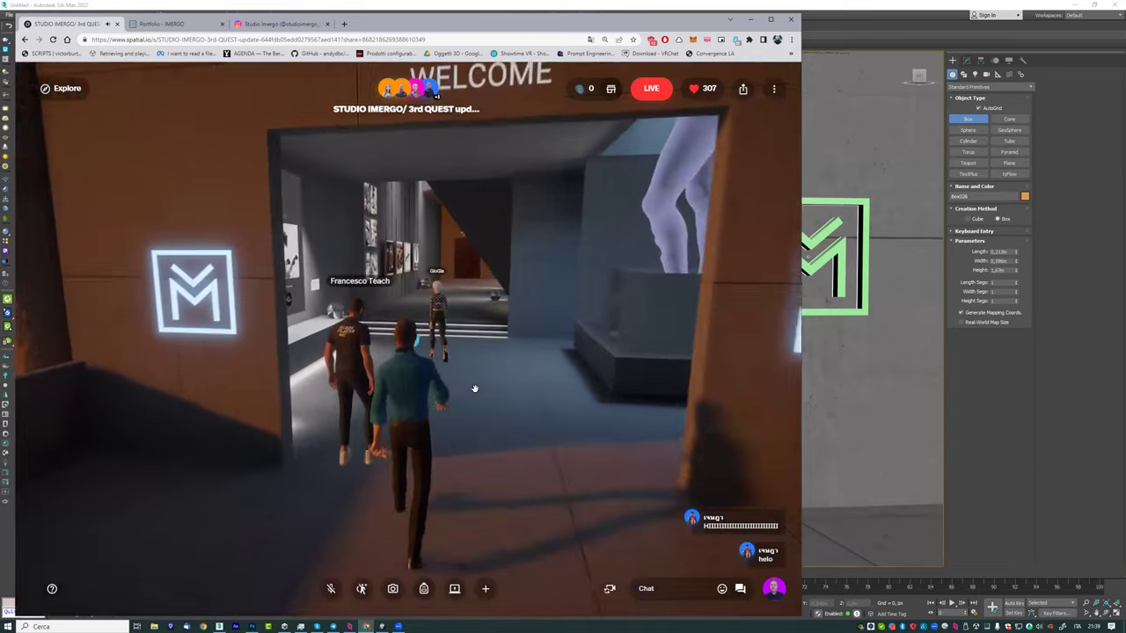
key("w")
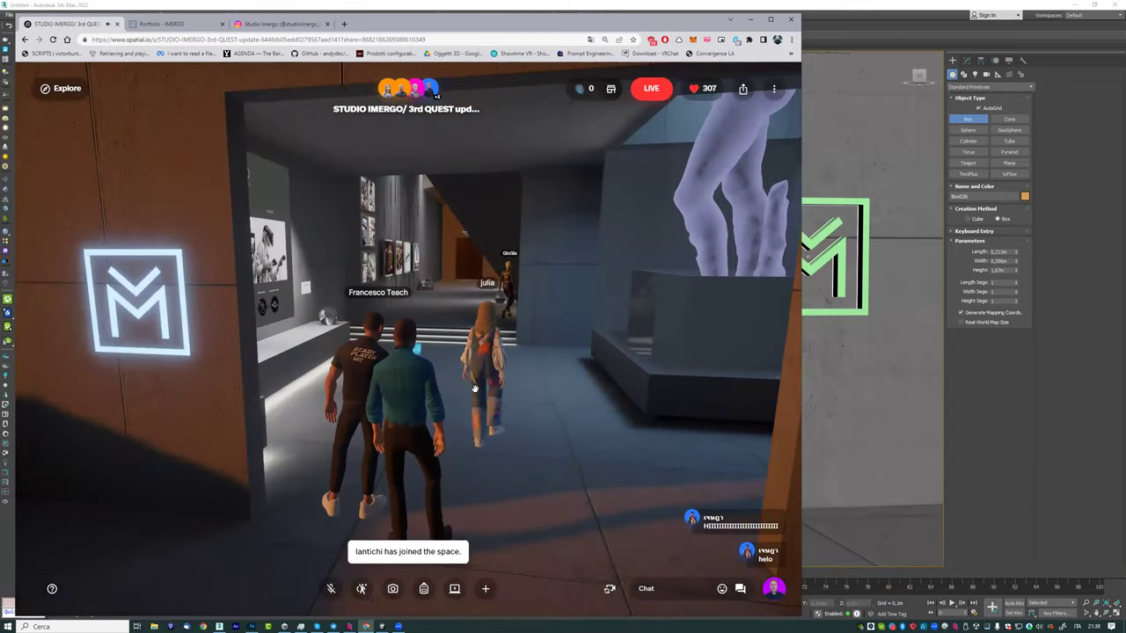
Step: Back out of the gallery, look up at the floating ruins, then face the WELCOME doorway again
left_click_drag(366, 372, 474, 380)
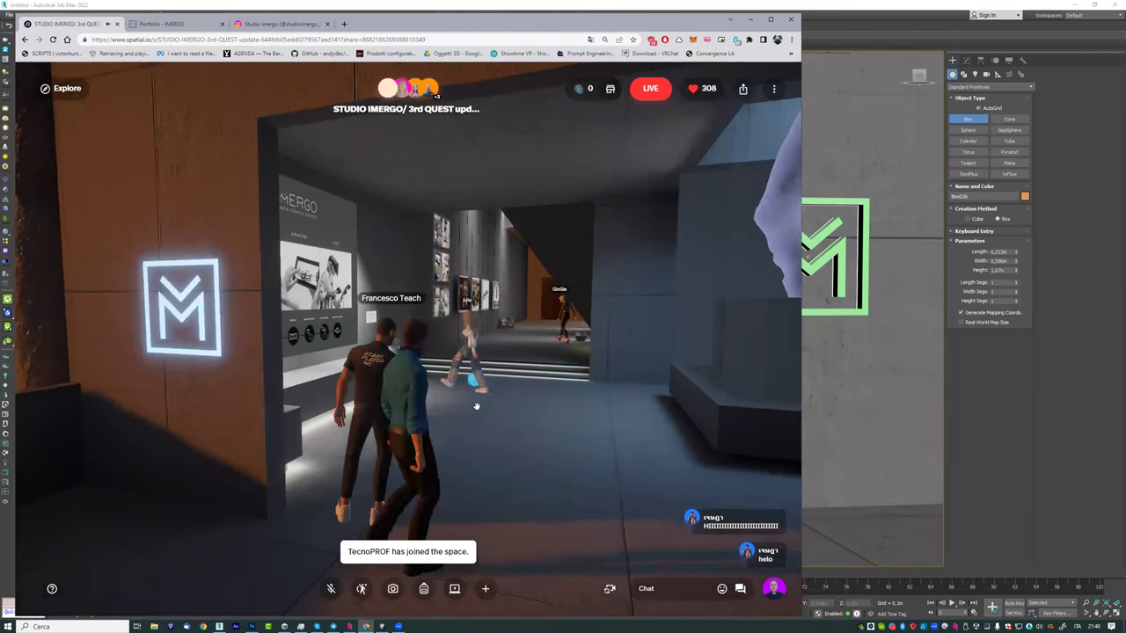
key("s")
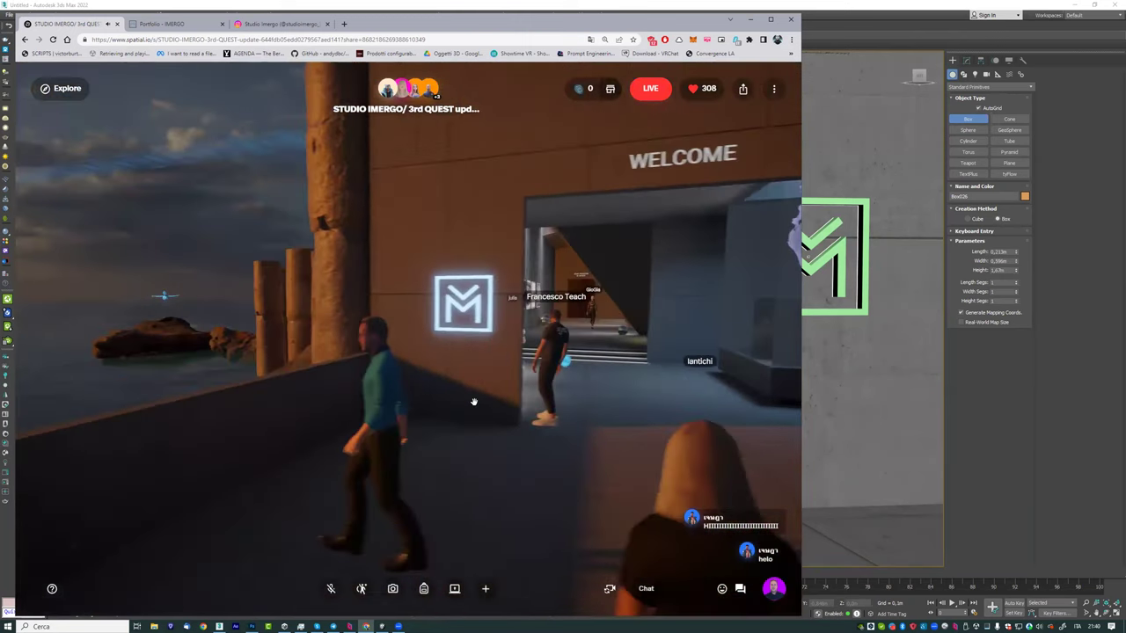
left_click_drag(473, 402, 309, 204)
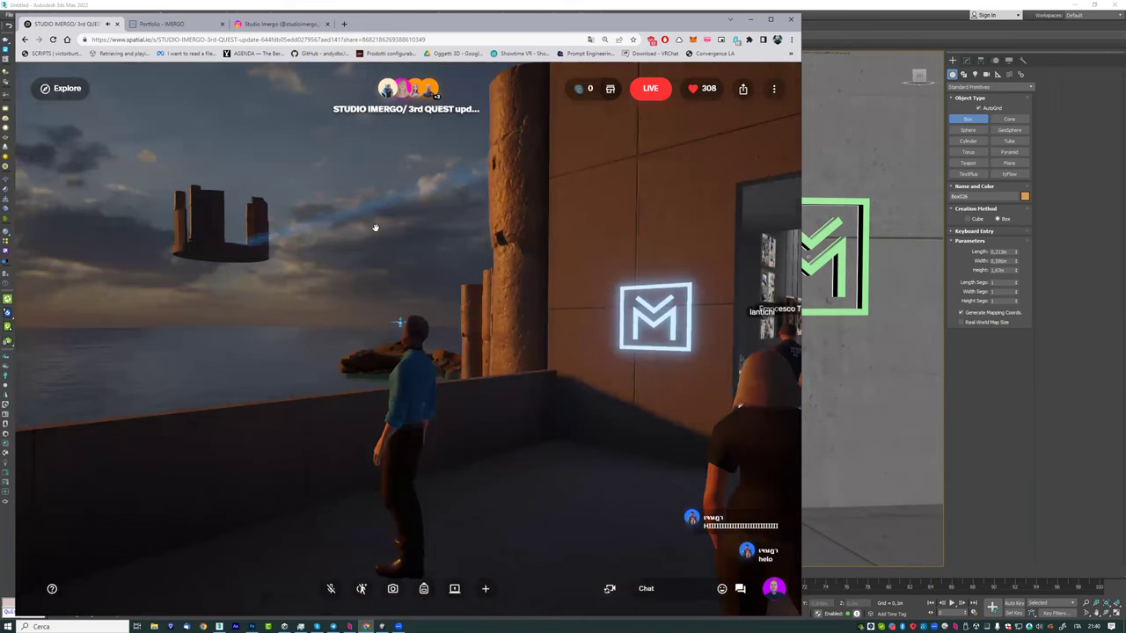
left_click_drag(407, 250, 289, 239)
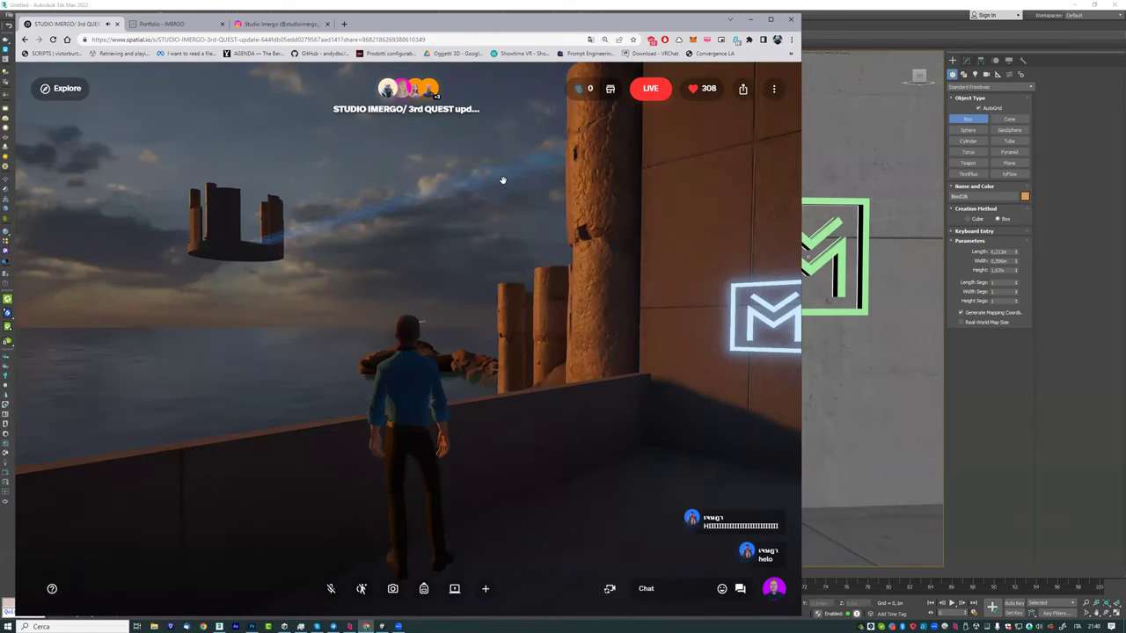
left_click_drag(556, 391, 506, 352)
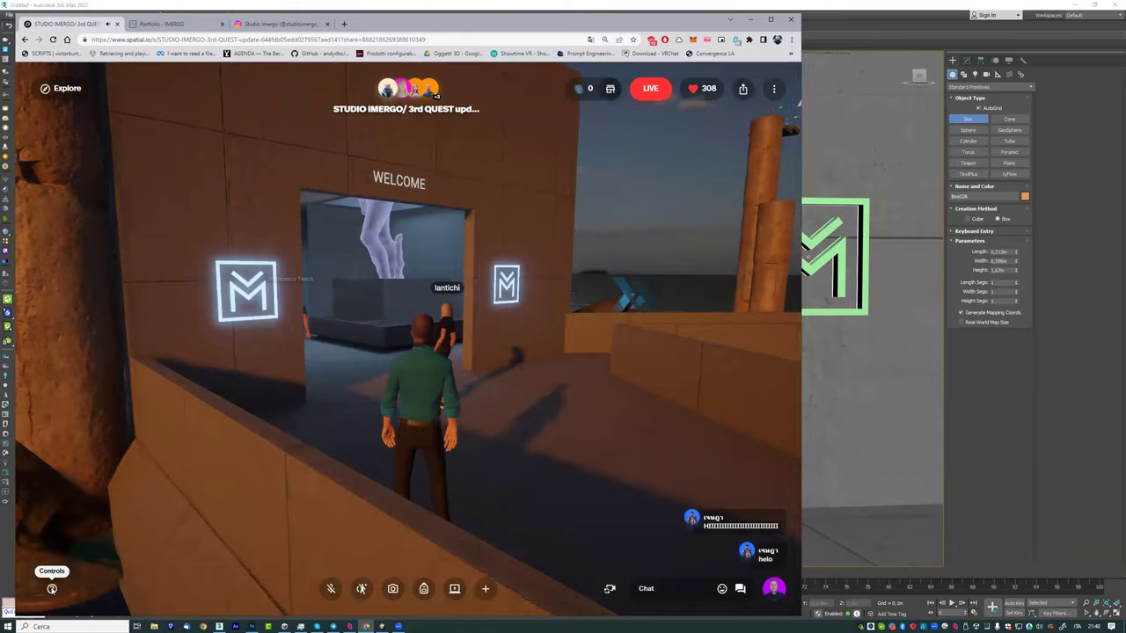
Step: Check the Controls and Tips guide twice, then walk through the WELCOME doorway toward the corridor
left_click(52, 590)
left_click(602, 154)
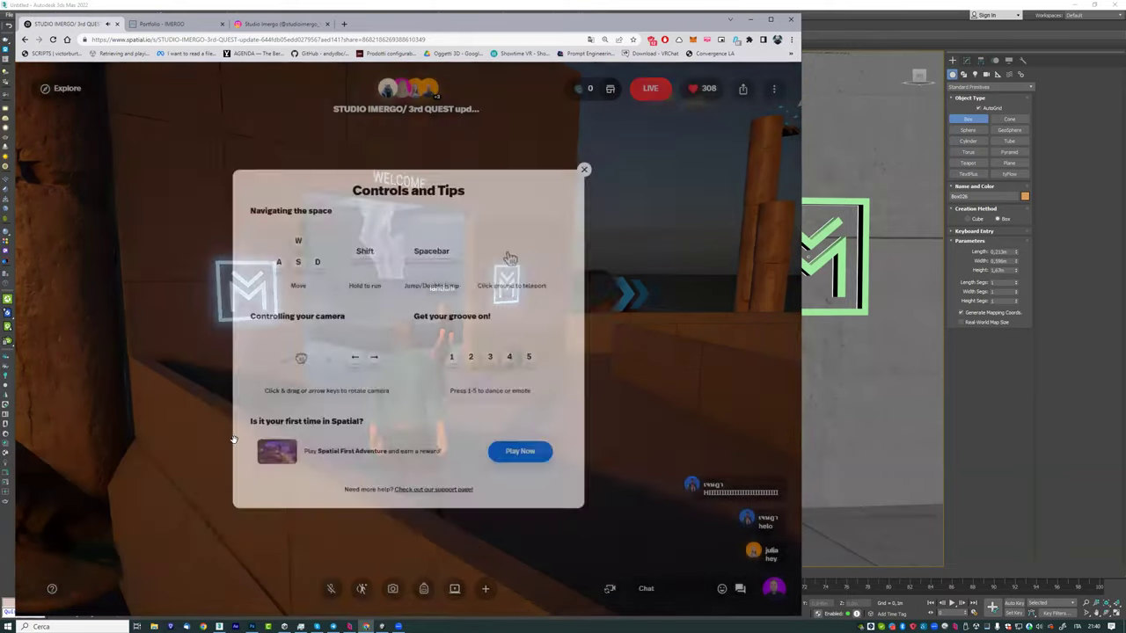
left_click(53, 589)
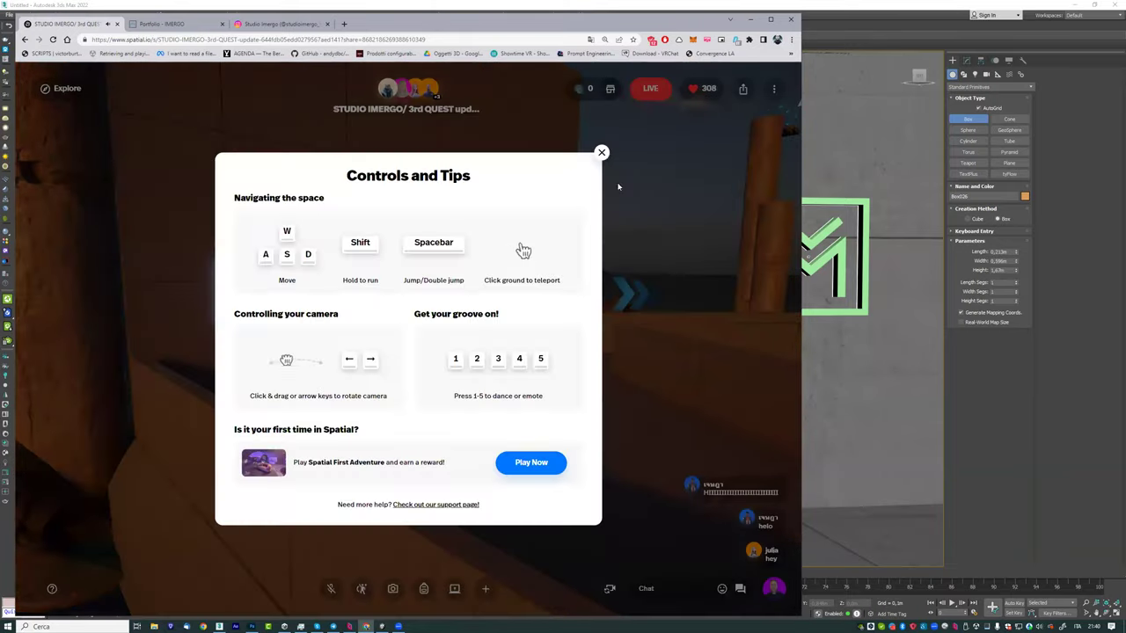
left_click(601, 154)
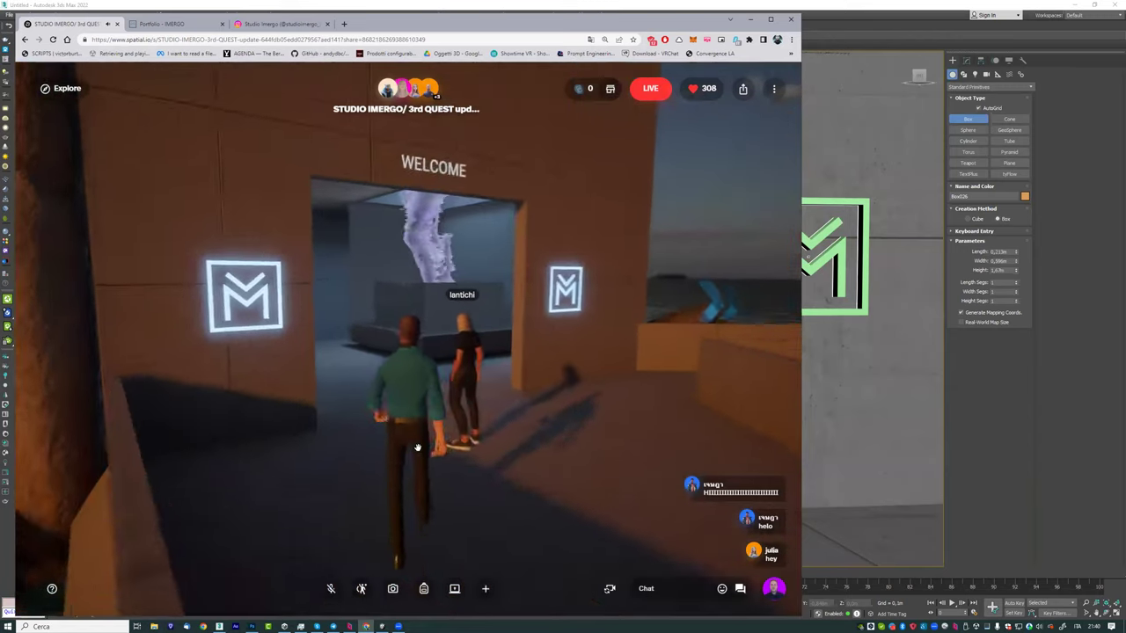
mouse_move(393, 452)
left_mouse_down()
mouse_move(647, 473)
mouse_move(576, 406)
mouse_move(409, 452)
mouse_move(444, 449)
left_mouse_up()
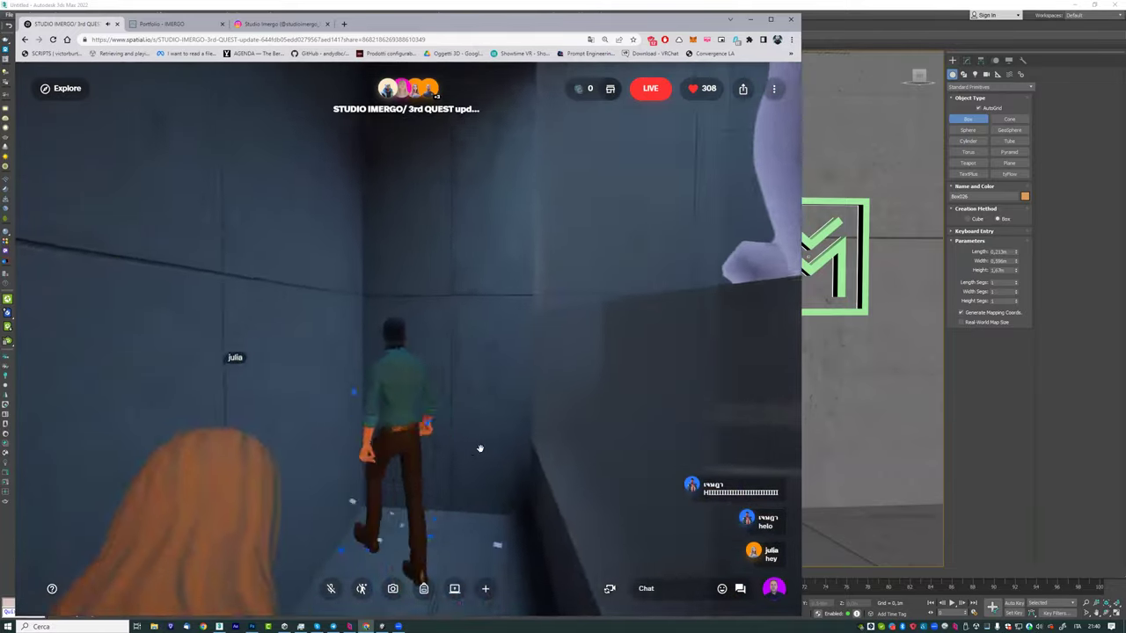
mouse_move(444, 448)
left_mouse_down()
mouse_move(499, 442)
mouse_move(310, 587)
left_mouse_up()
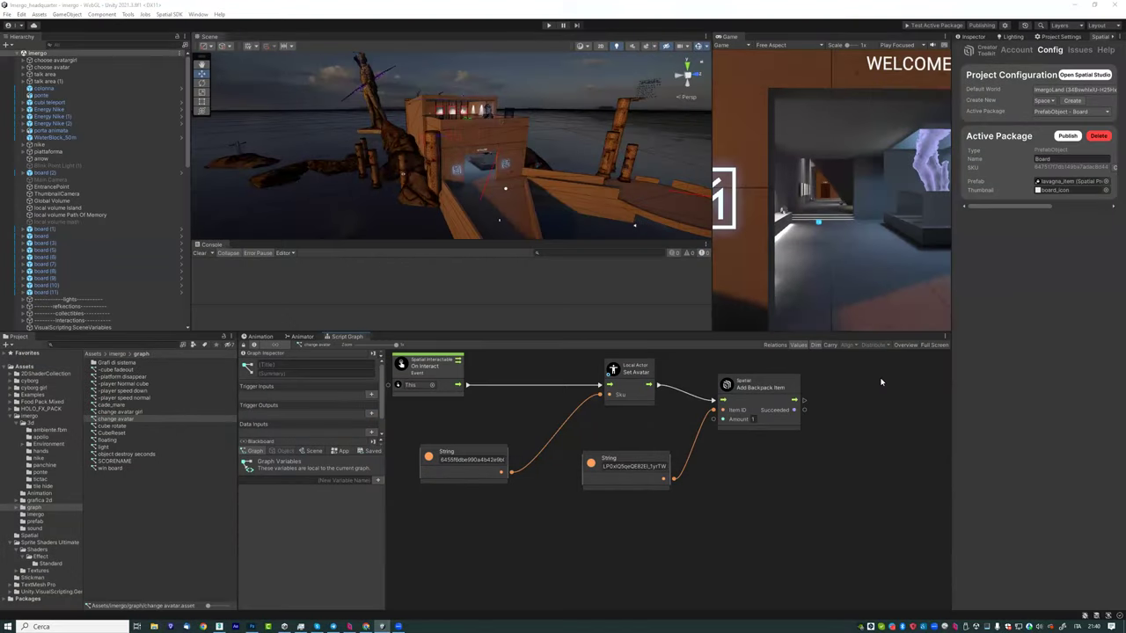
Step: Give the Scene and Game views more height and move the scene camera from the player platform to the statue
left_click_drag(439, 334, 439, 431)
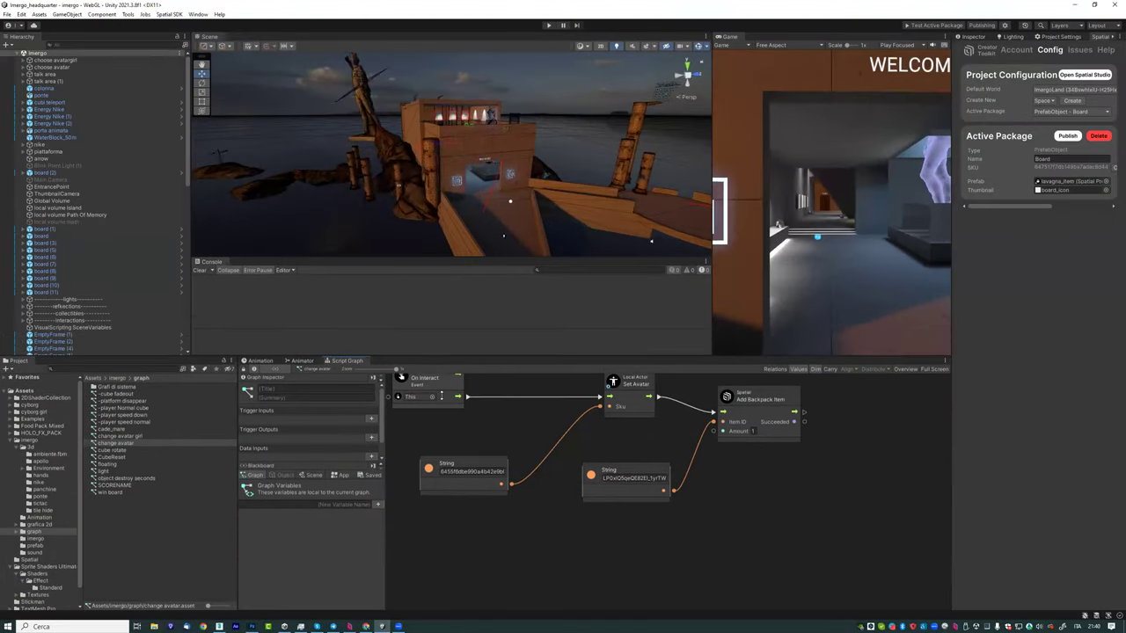
scroll(431, 209, "down", 5)
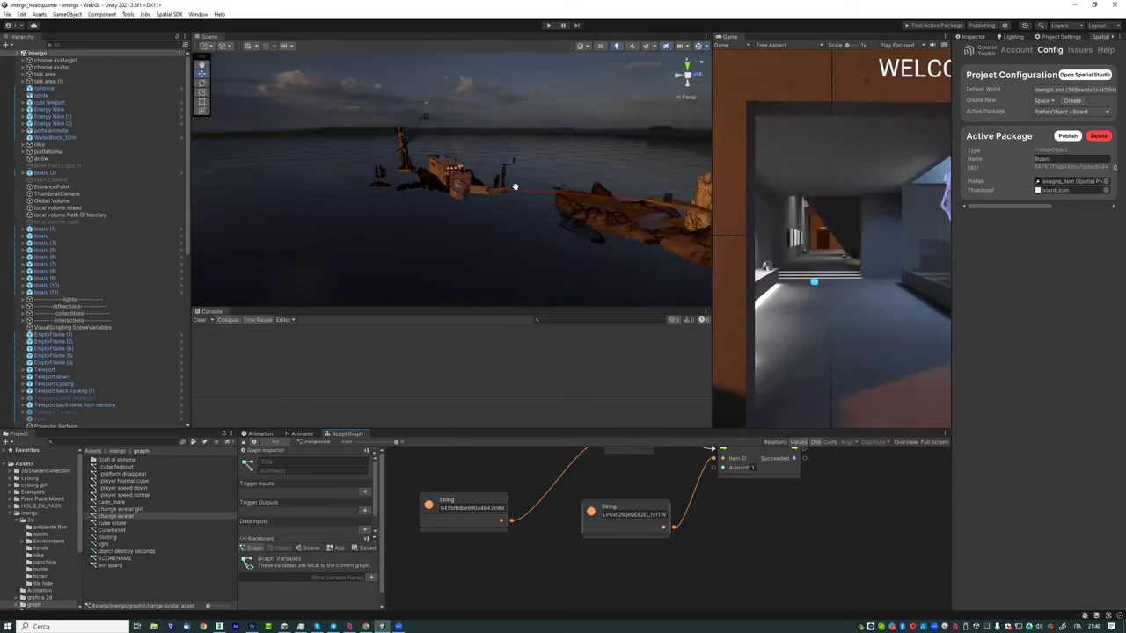
middle_click_drag(512, 175, 507, 192)
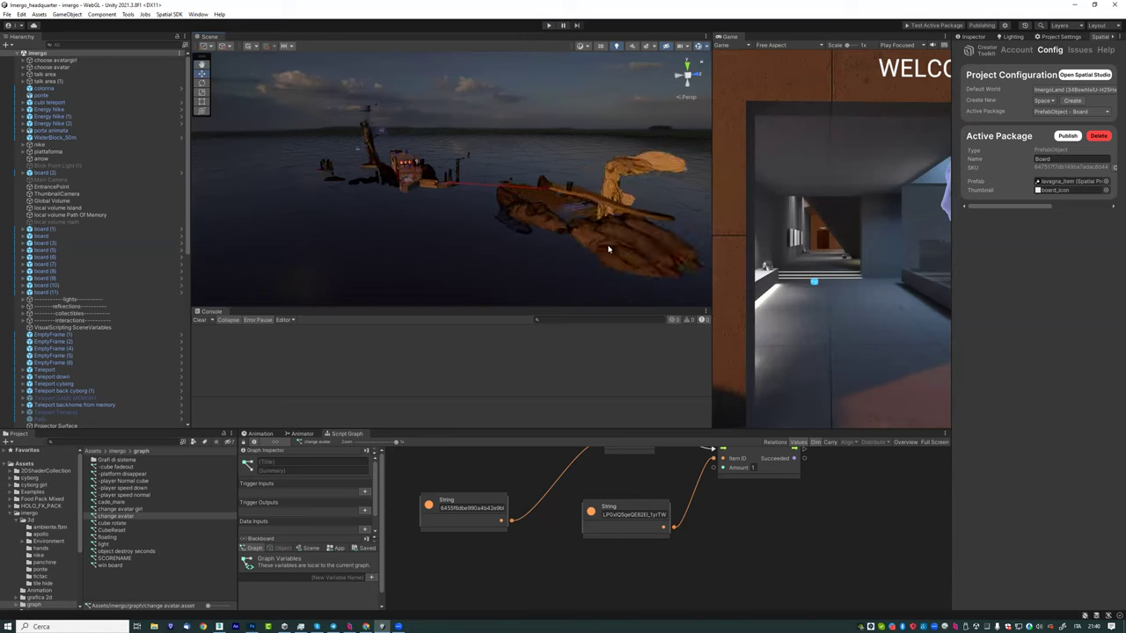
scroll(618, 234, "up", 10)
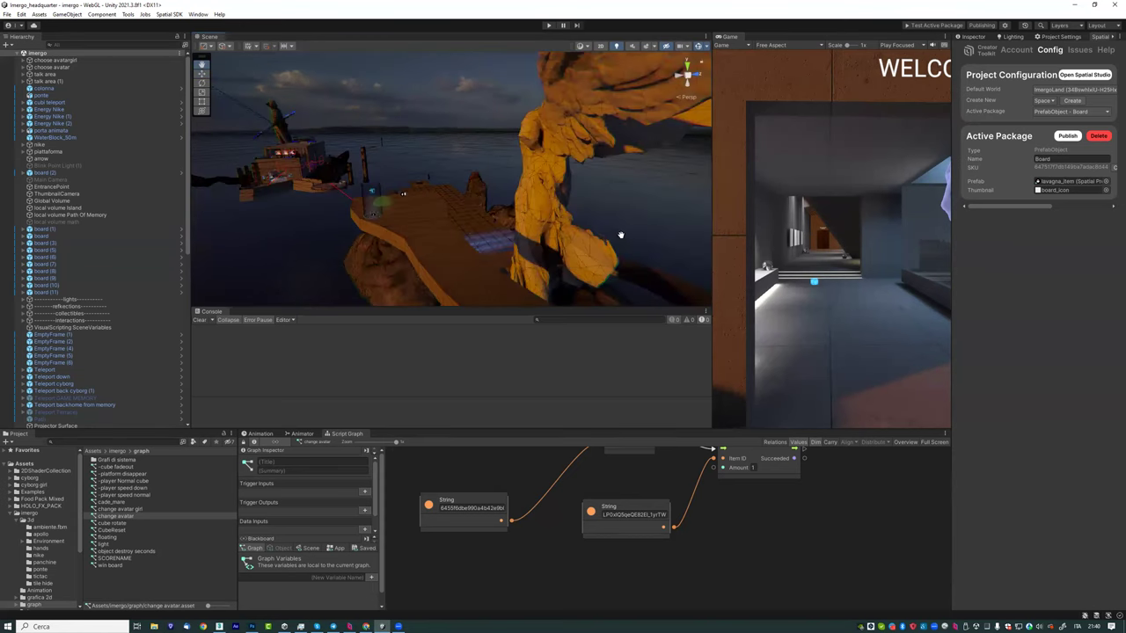
middle_click_drag(618, 234, 588, 221)
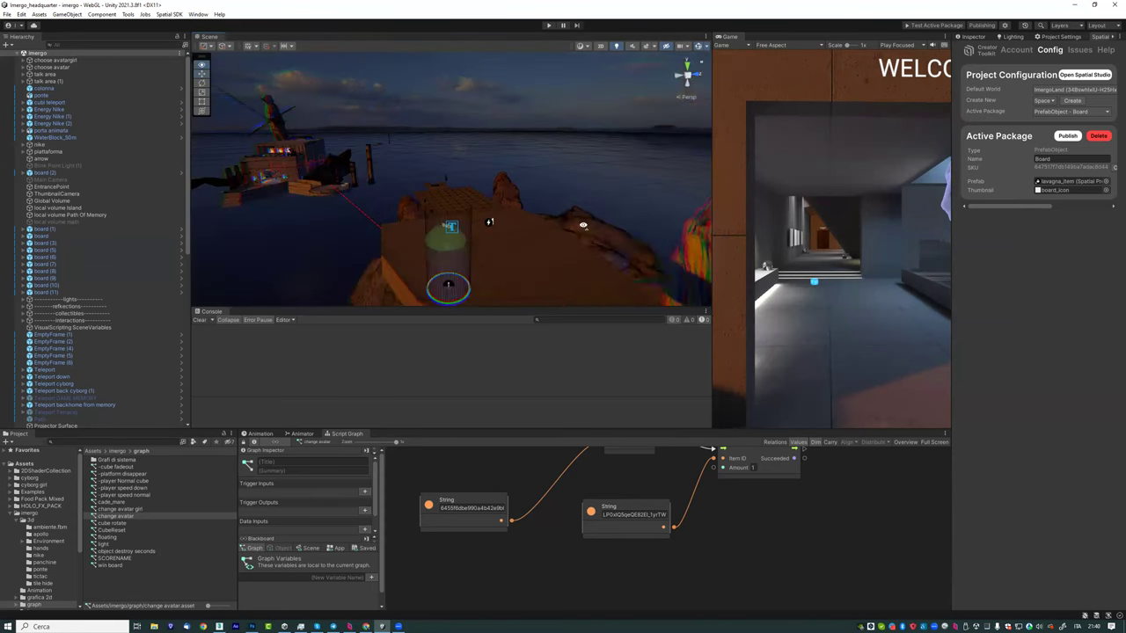
right_click_drag(582, 225, 583, 60)
left_click(582, 46)
mouse_move(437, 229)
right_mouse_down()
mouse_move(478, 227)
mouse_move(466, 247)
mouse_move(522, 223)
mouse_move(524, 233)
right_mouse_up()
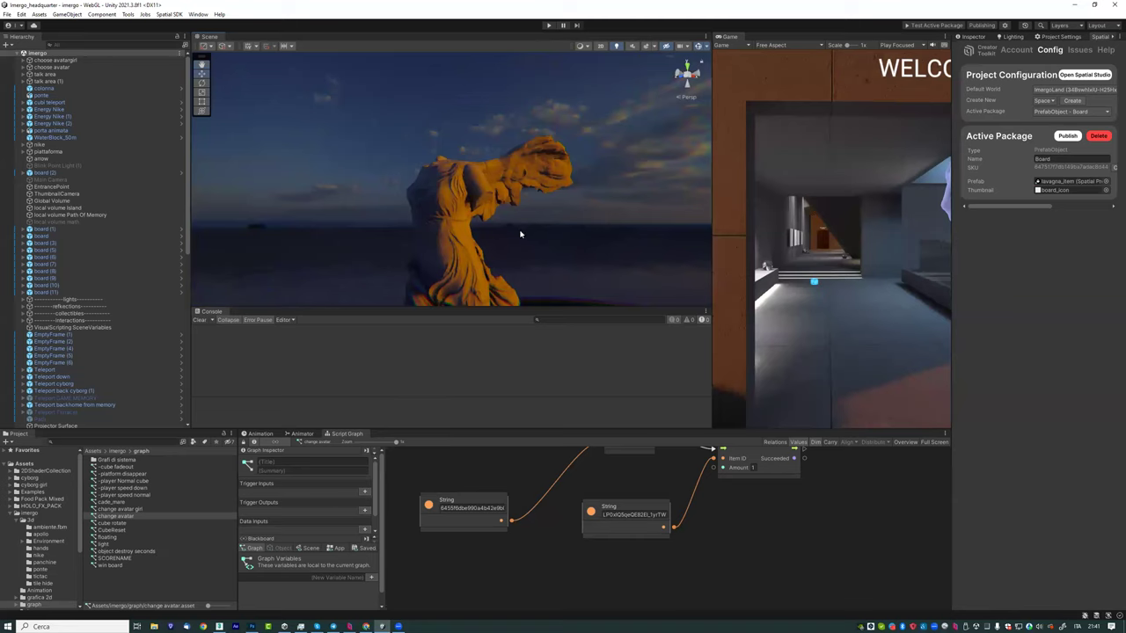
left_click(585, 46)
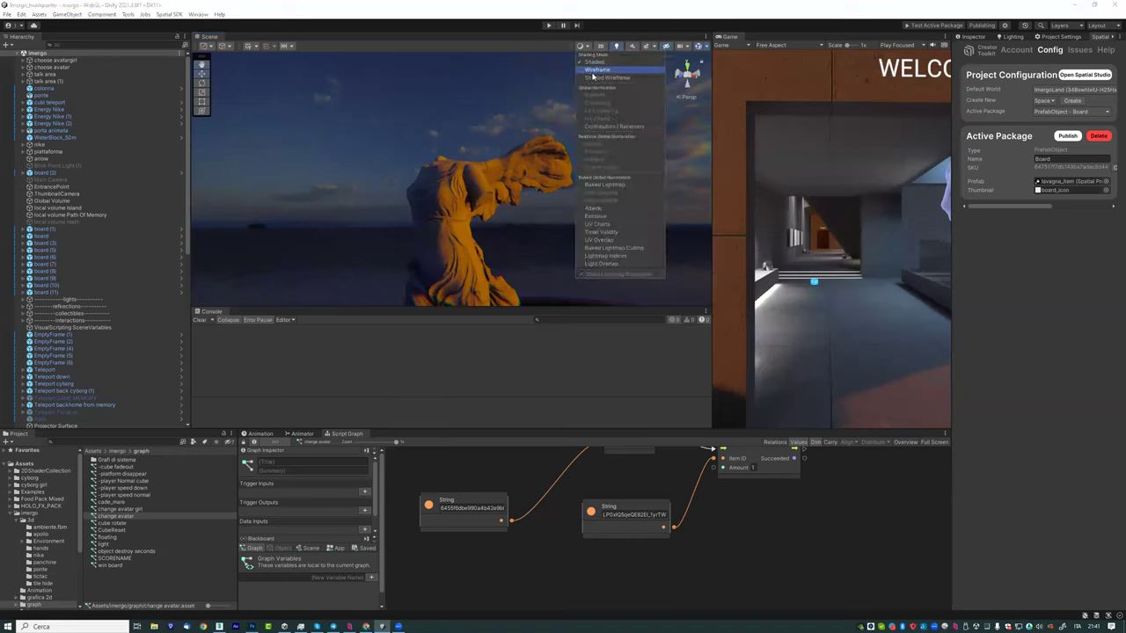
scroll(459, 239, "up", 3)
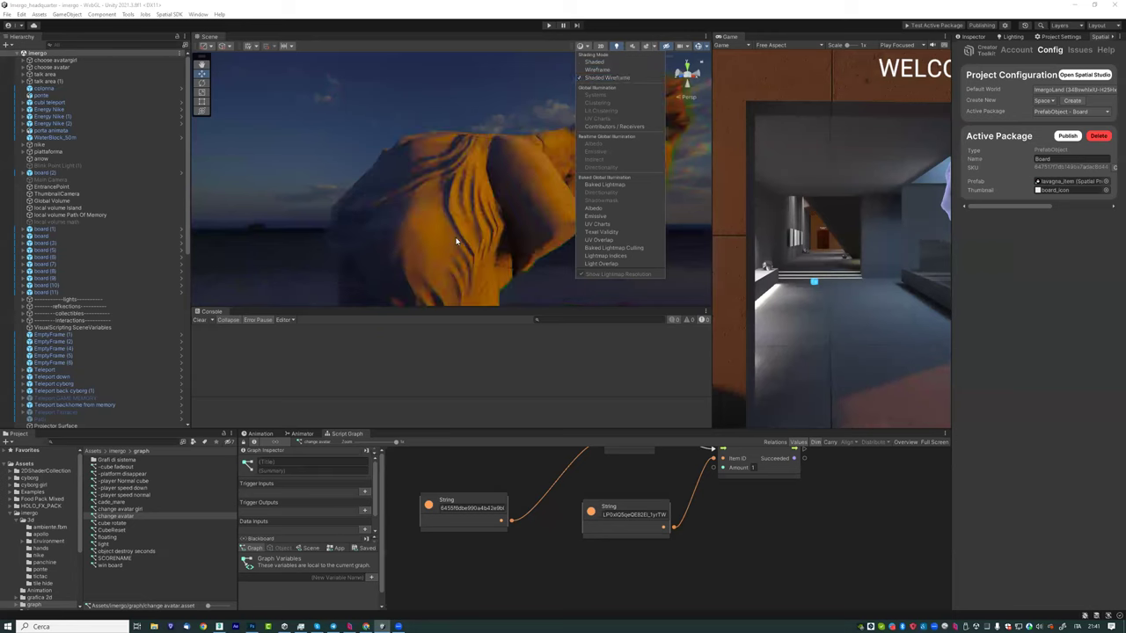
right_click_drag(456, 251, 427, 224)
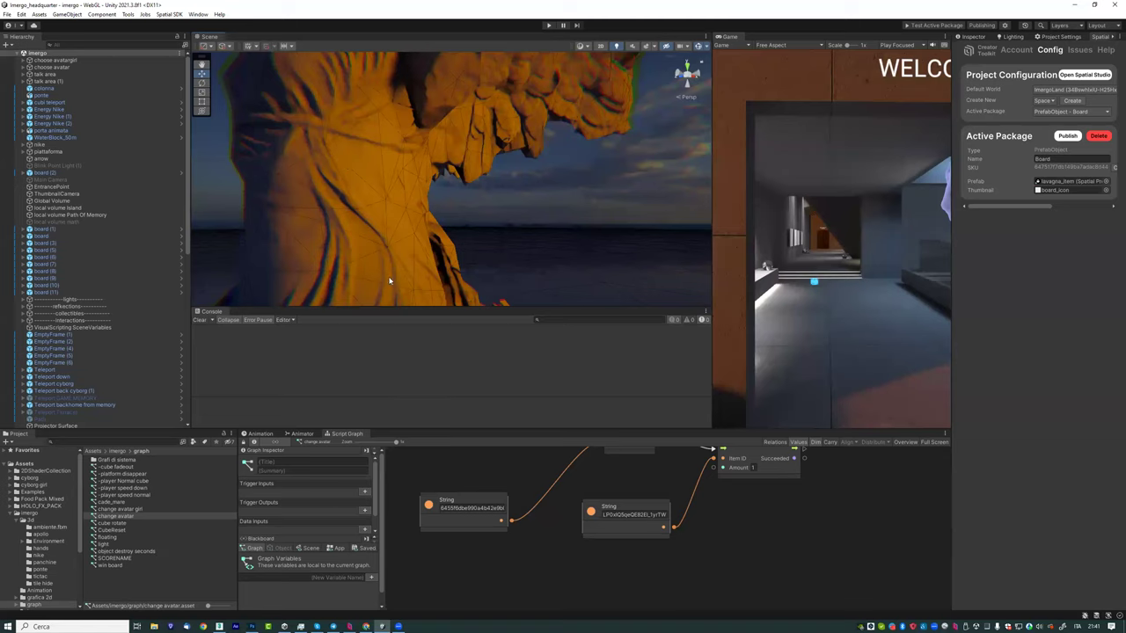
Step: Dock the Script Graph beside Animation and Animator, enlarging the Scene view over Game and Console
mouse_move(347, 433)
left_mouse_down()
mouse_move(493, 419)
mouse_move(453, 452)
left_mouse_up()
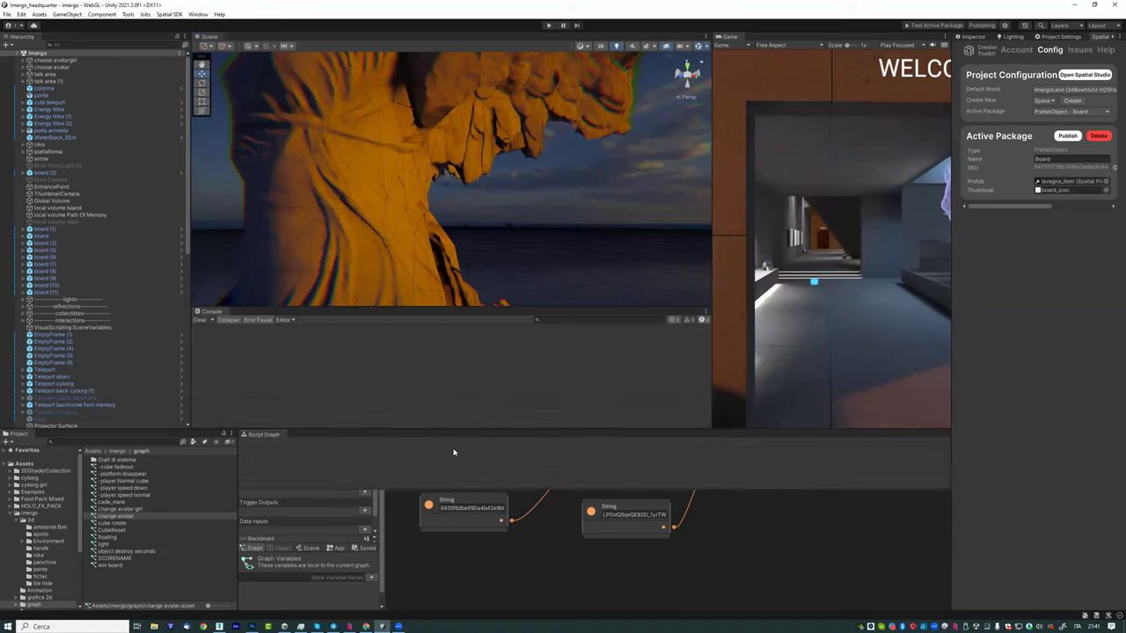
left_click_drag(513, 526, 582, 549)
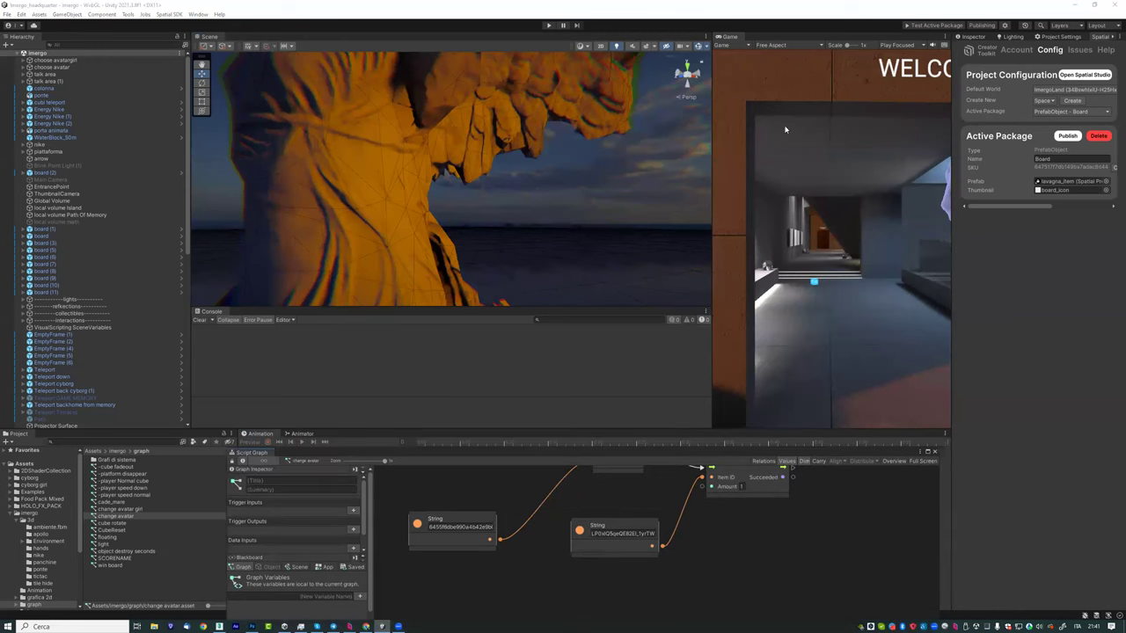
left_click_drag(710, 106, 851, 141)
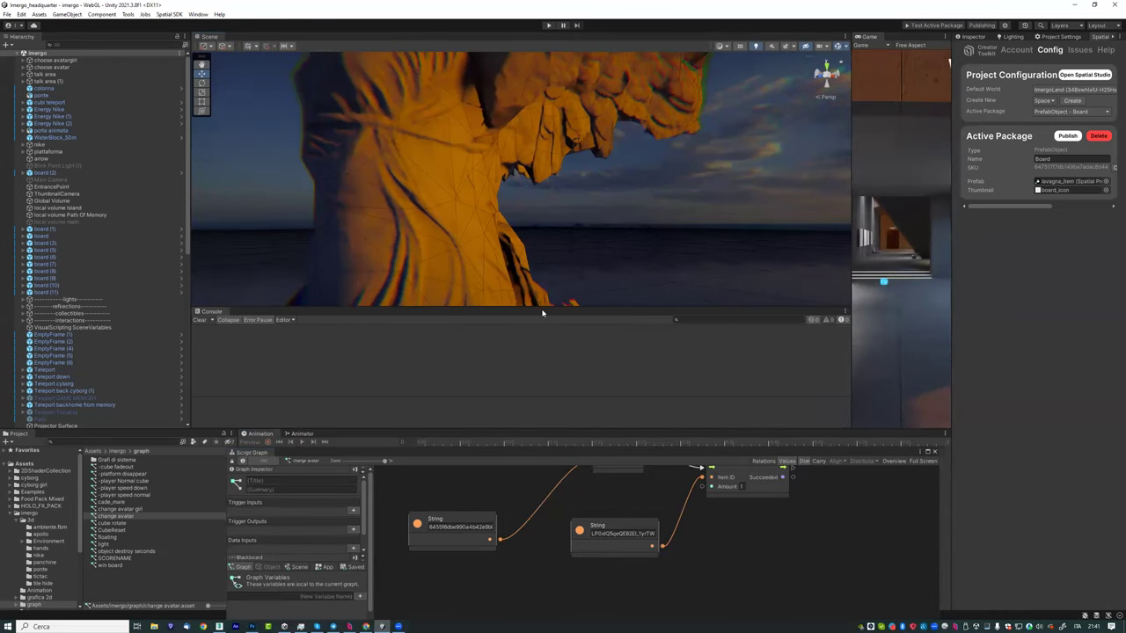
mouse_move(540, 308)
left_mouse_down()
mouse_move(543, 442)
mouse_move(295, 475)
left_mouse_up()
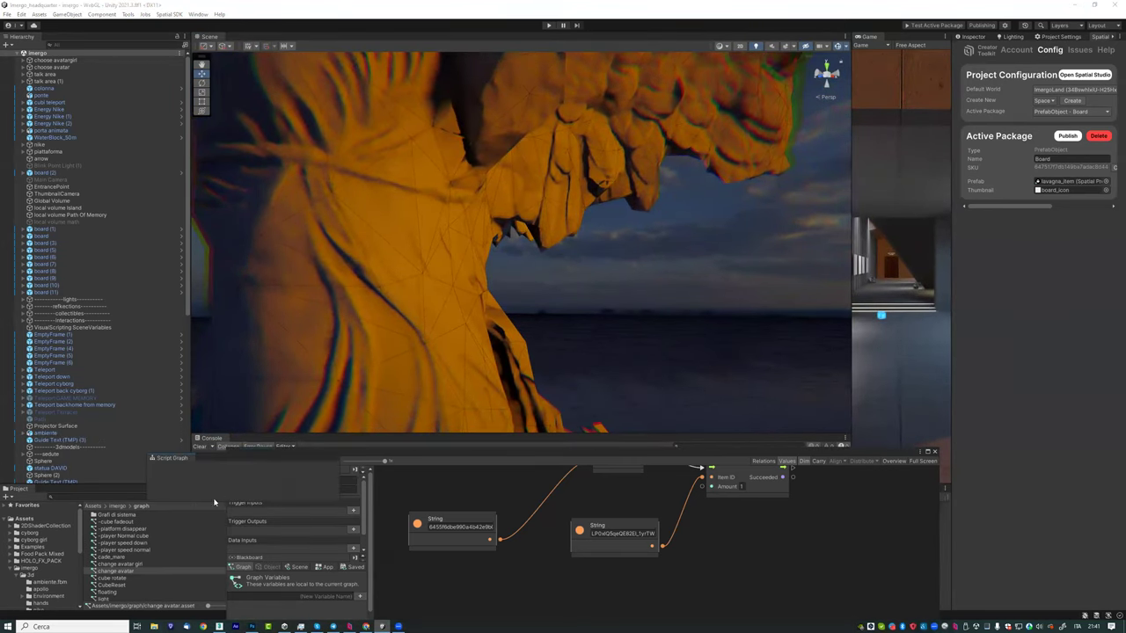
left_click_drag(204, 490, 192, 106)
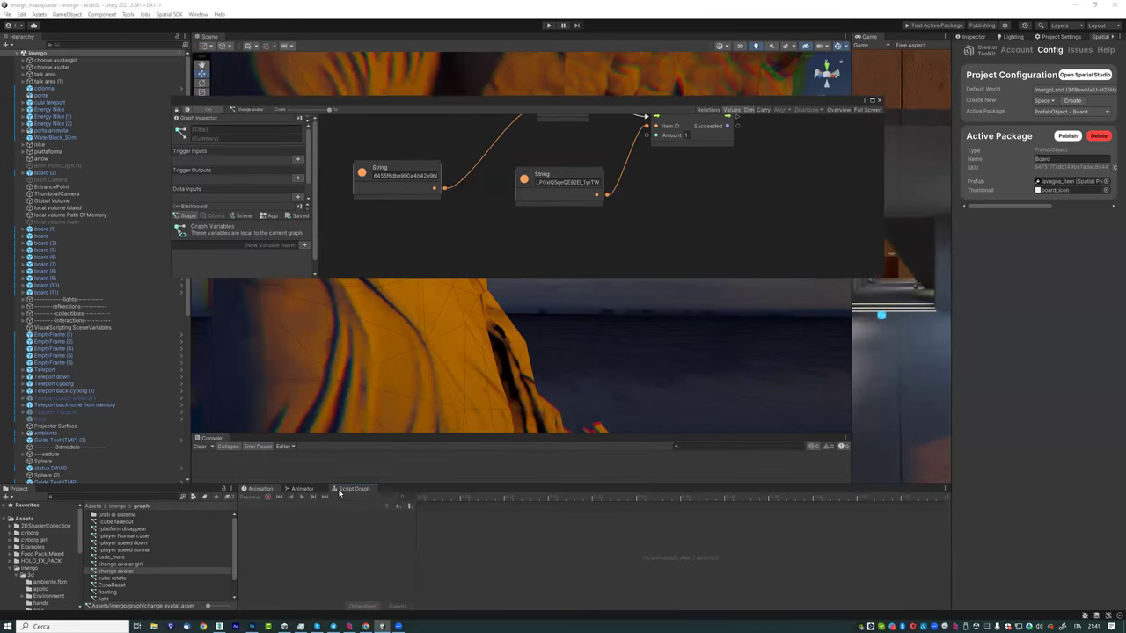
left_click_drag(339, 494, 339, 492)
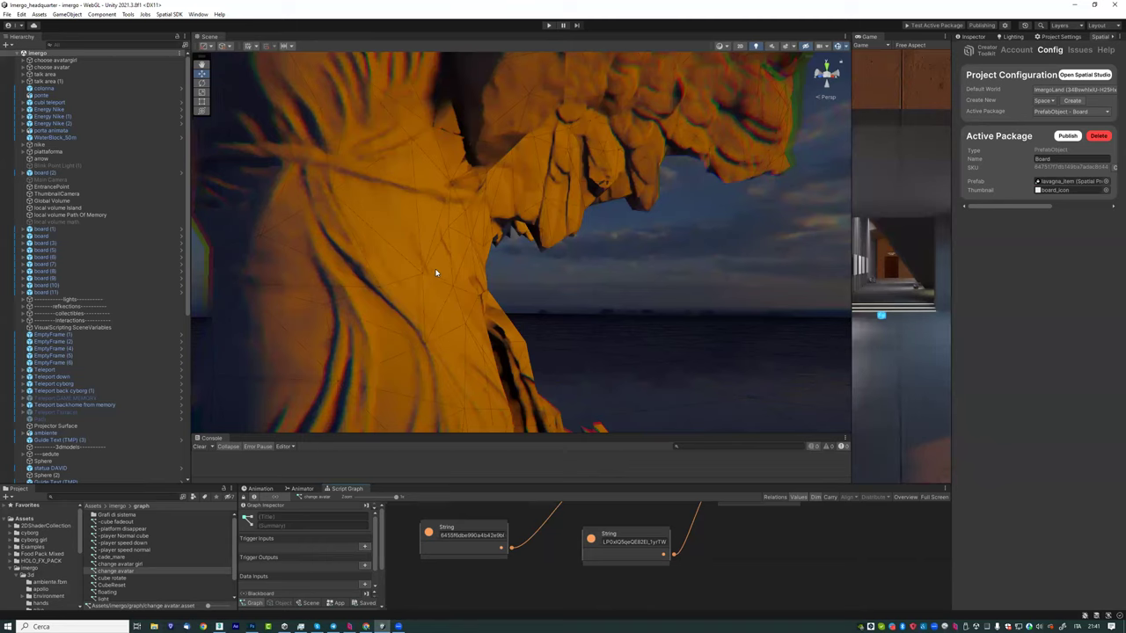
scroll(435, 273, "down", 5)
Step: Fly the scene camera past the statue and cloth rock toward the boat, then widen the Hierarchy
middle_click_drag(436, 326, 466, 334)
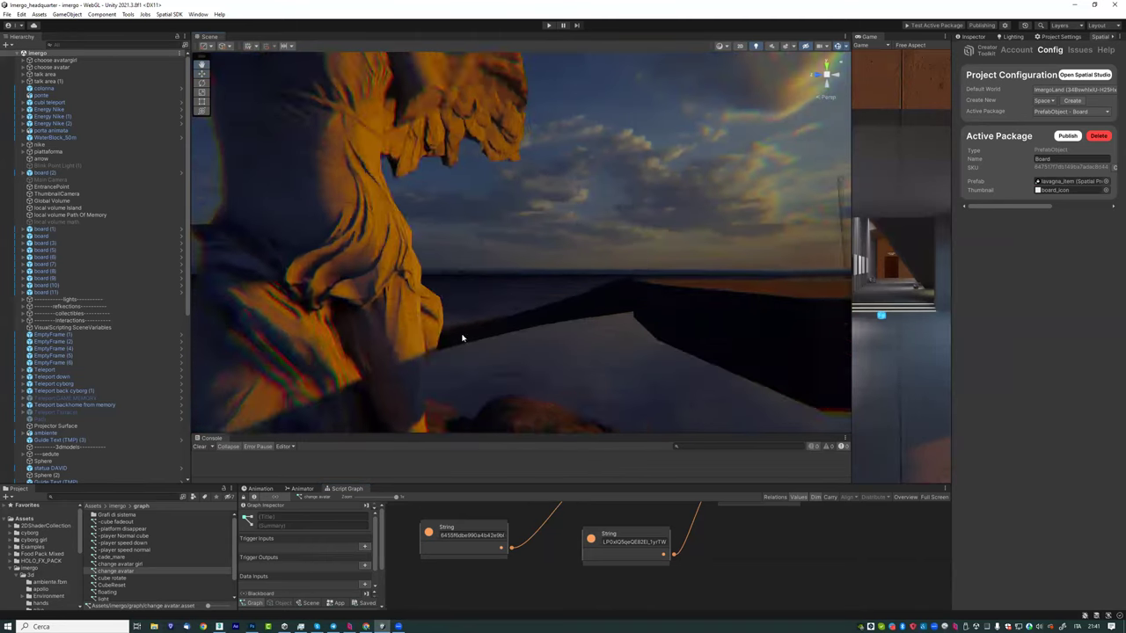
mouse_move(472, 285)
right_mouse_down()
mouse_move(530, 310)
mouse_move(531, 366)
right_mouse_up()
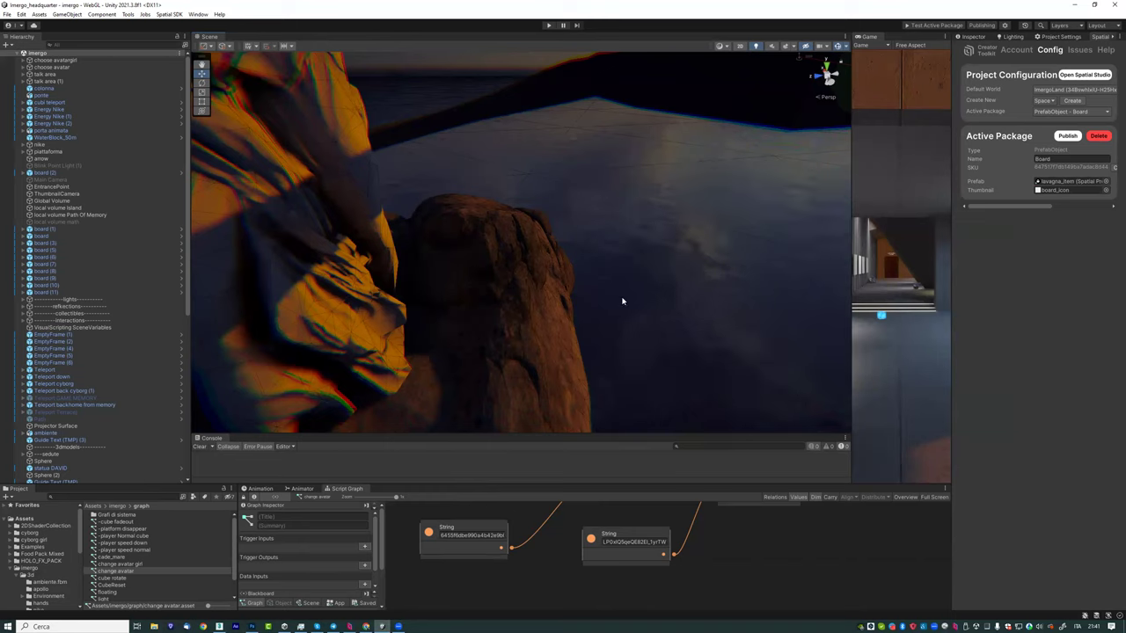
mouse_move(655, 305)
right_mouse_down()
mouse_move(546, 315)
mouse_move(375, 272)
mouse_move(529, 282)
right_mouse_up()
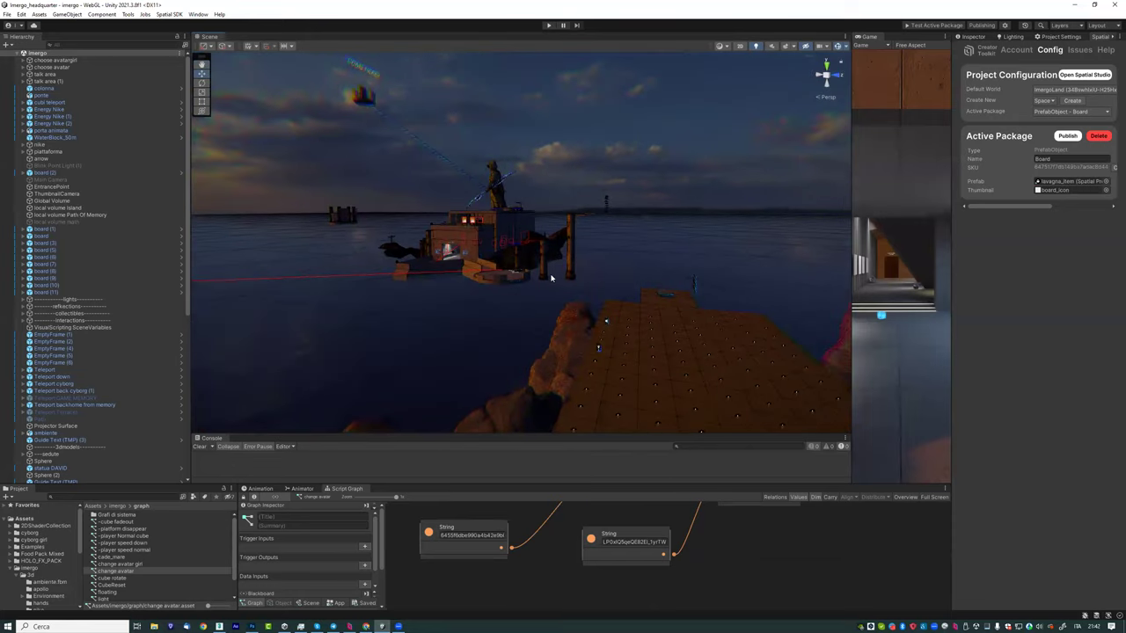
mouse_move(423, 299)
right_mouse_down()
mouse_move(624, 230)
mouse_move(666, 195)
mouse_move(444, 348)
right_mouse_up()
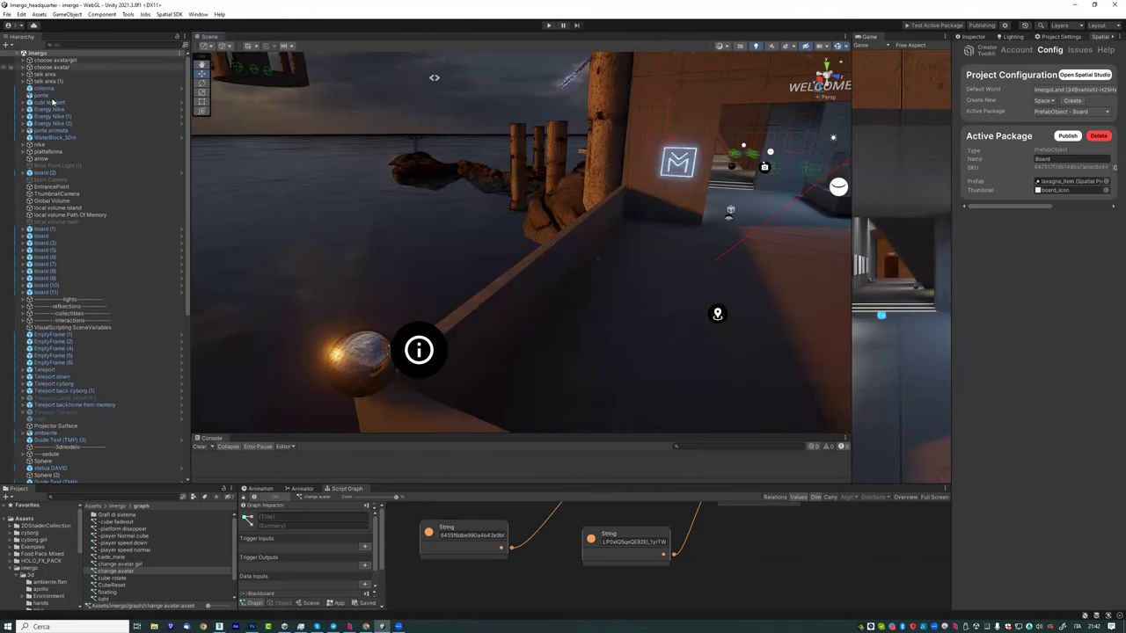
left_click_drag(184, 341, 227, 342)
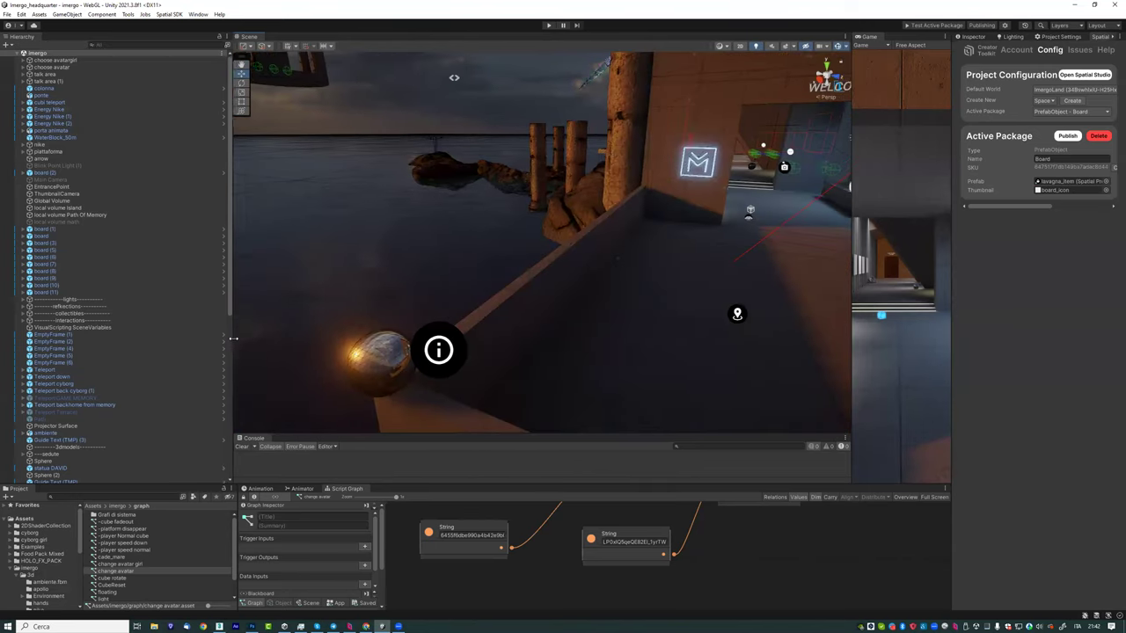
scroll(84, 306, "down", 5)
scroll(76, 234, "up", 5)
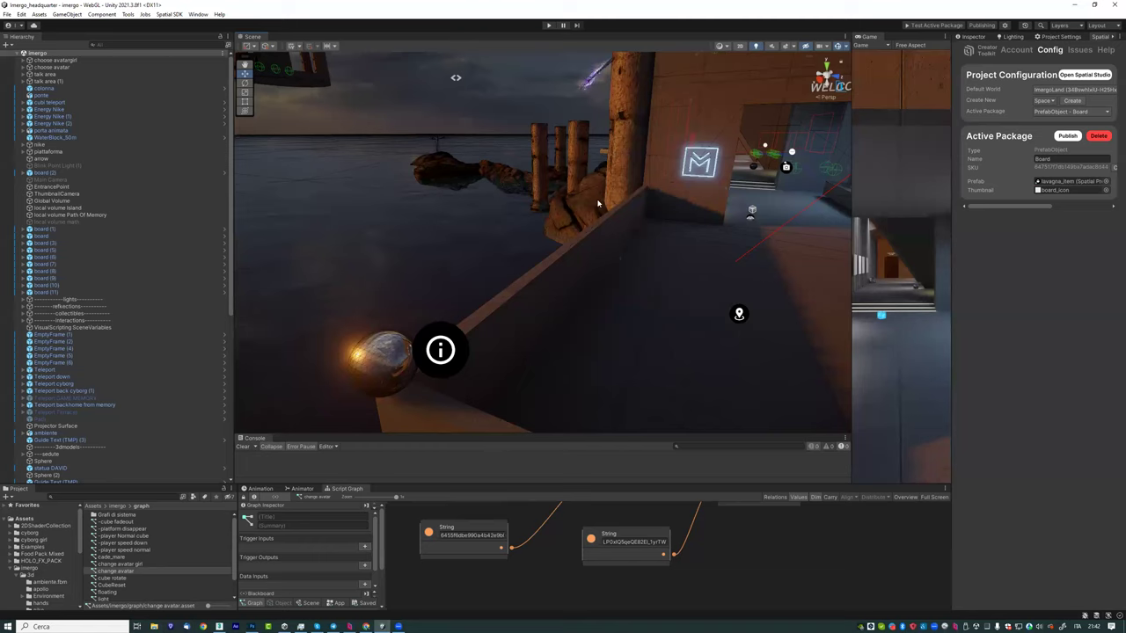
Step: Browse the lights and reflections groups and fly the scene camera toward the reflective sphere
left_click(23, 301)
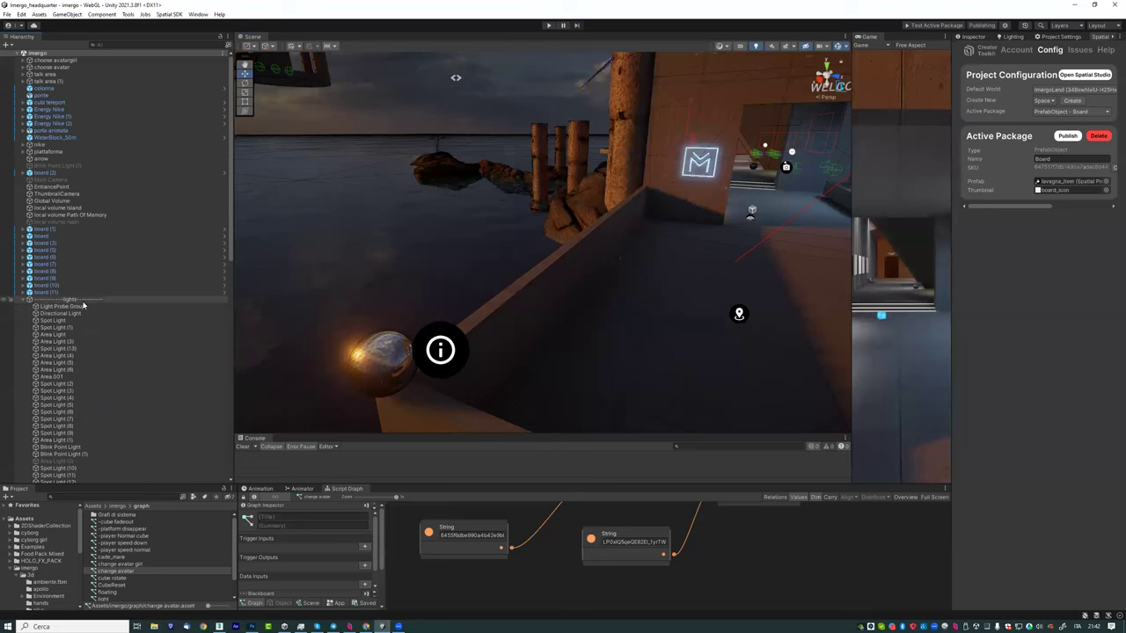
scroll(67, 278, "down", 3)
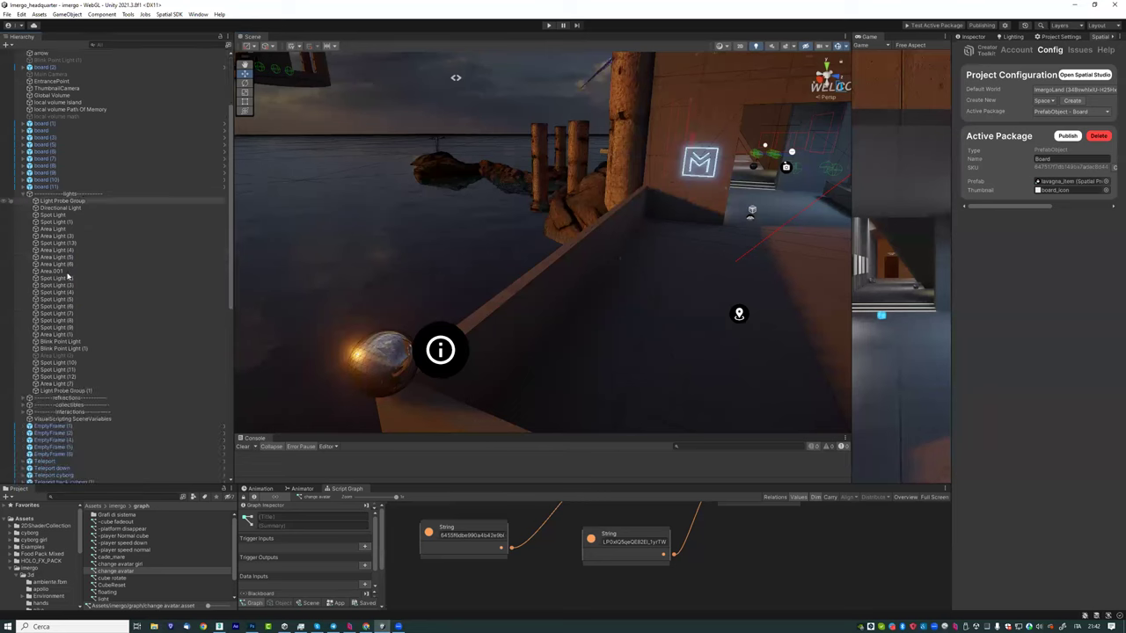
left_click(24, 195)
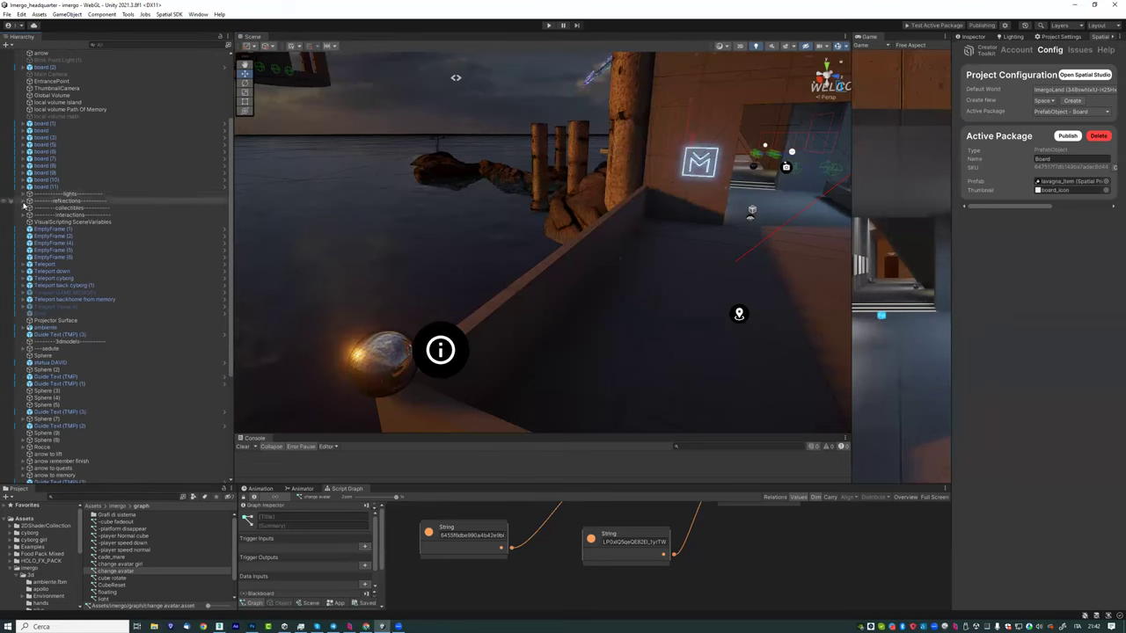
left_click(24, 201)
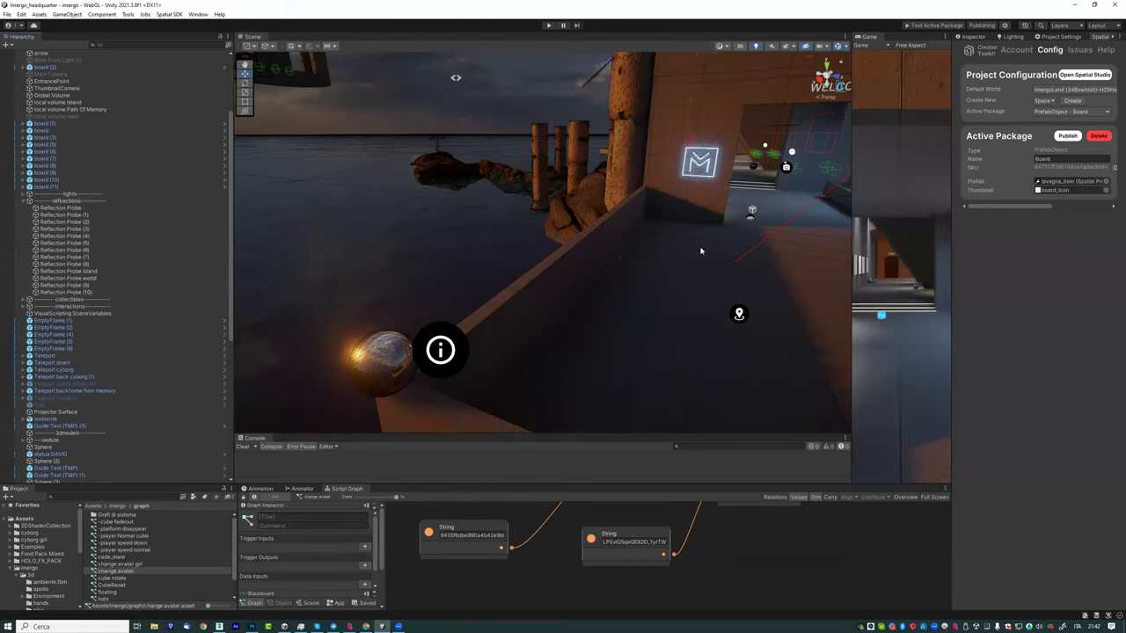
right_click_drag(672, 251, 696, 234)
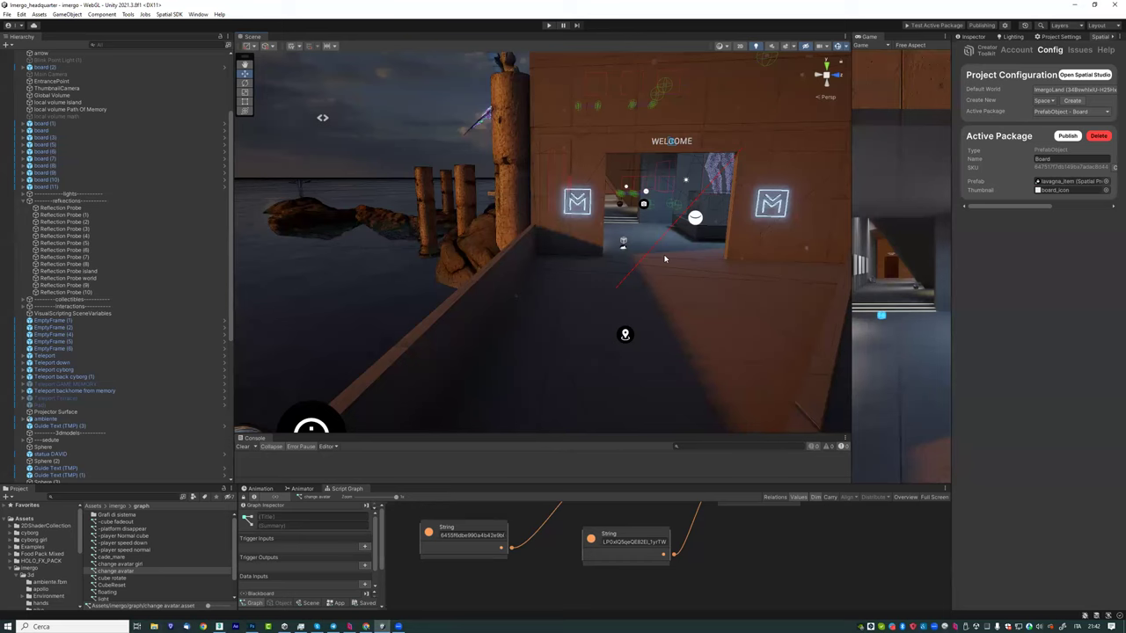
right_click_drag(685, 249, 572, 294)
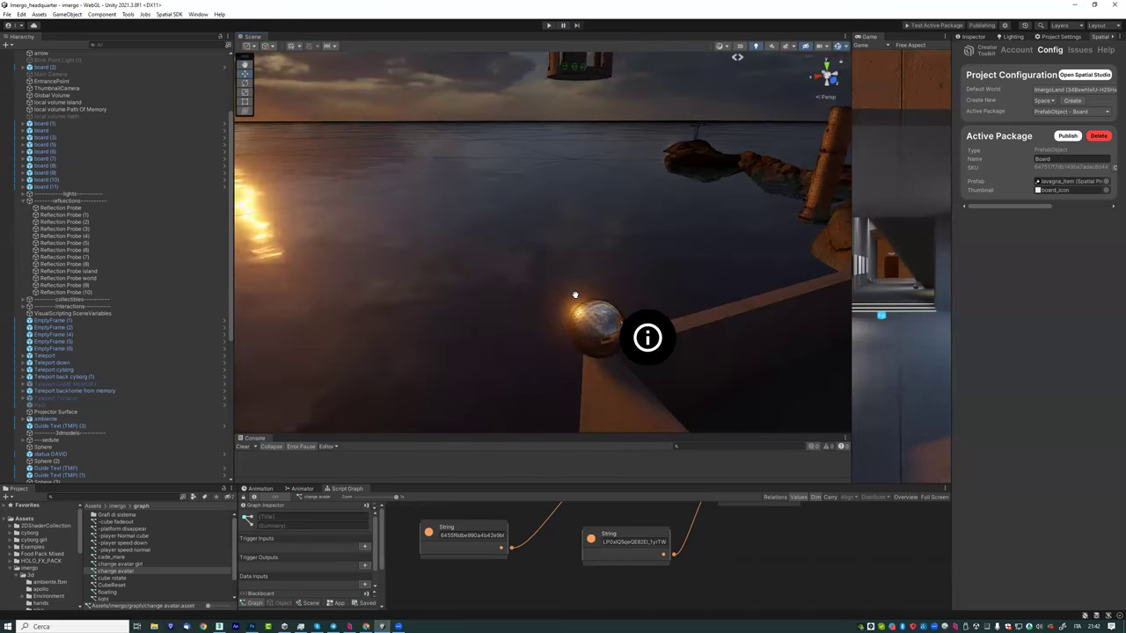
middle_click_drag(572, 294, 550, 300)
mouse_move(519, 291)
right_mouse_down()
mouse_move(386, 273)
mouse_move(486, 239)
right_mouse_up()
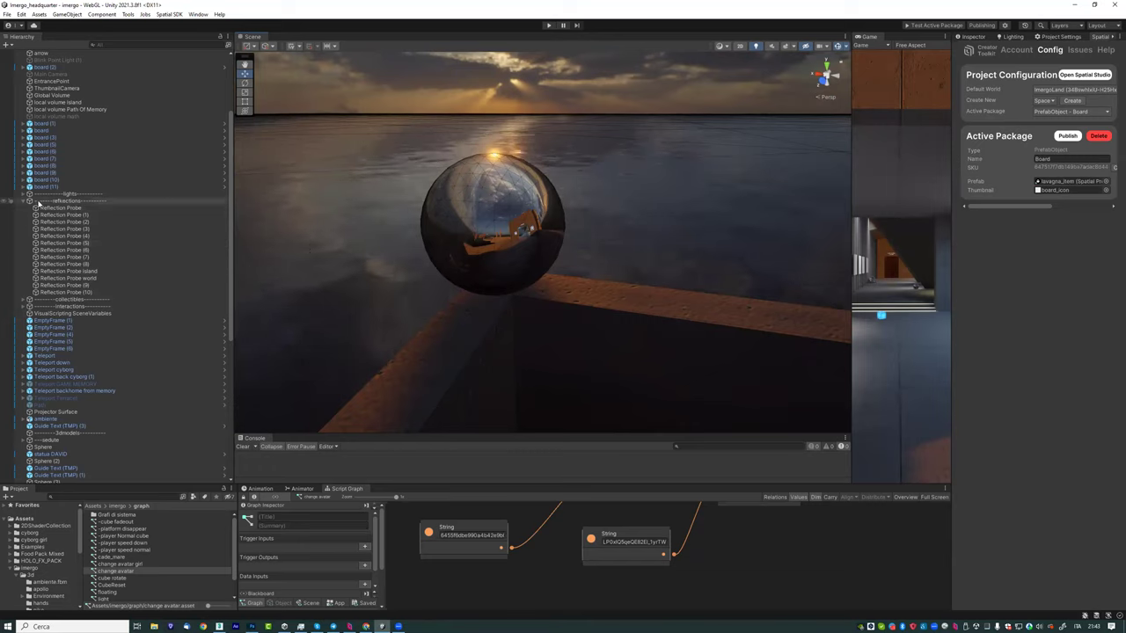
Step: Collapse reflections, expand collectibles > CUBI, and select Energy (1) to show its graph
left_click(24, 201)
left_click(23, 208)
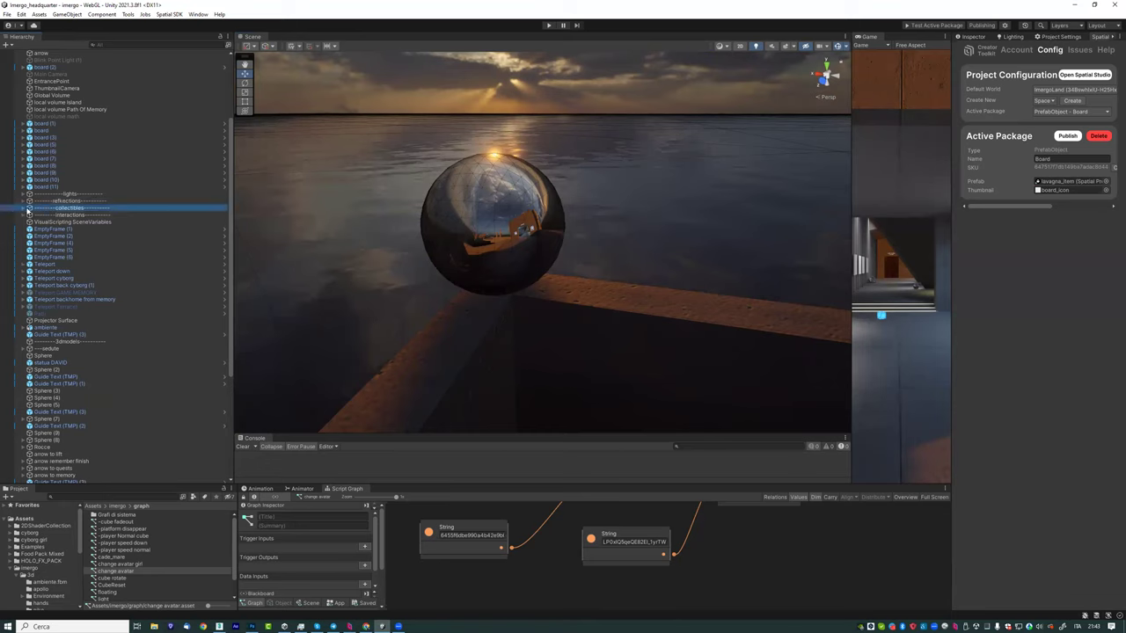
left_click(23, 208)
left_click(27, 216)
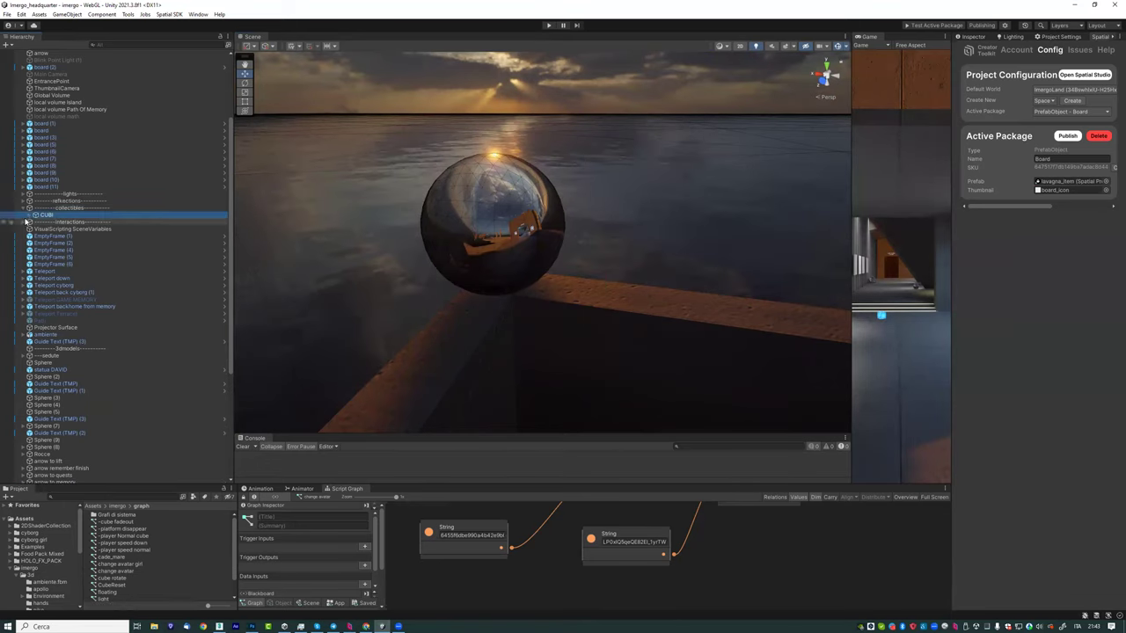
left_click(30, 215)
left_click(57, 228)
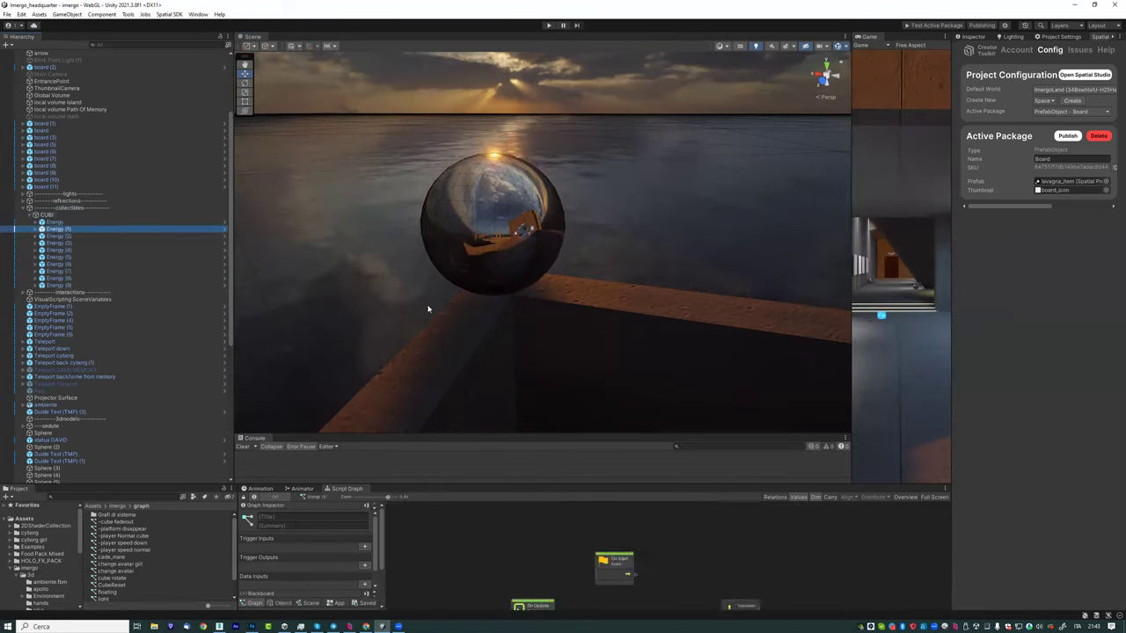
Step: Frame and orbit around Energy (1), widen its Inspector, and collapse the Audio Source settings
double_click(52, 229)
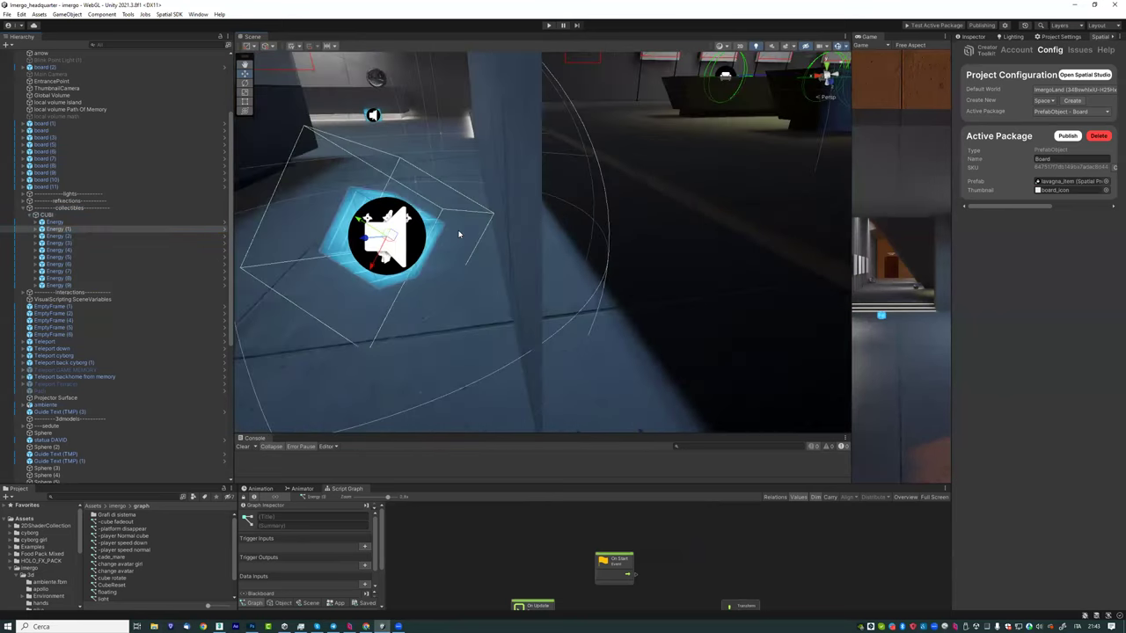
right_click_drag(418, 261, 718, 250)
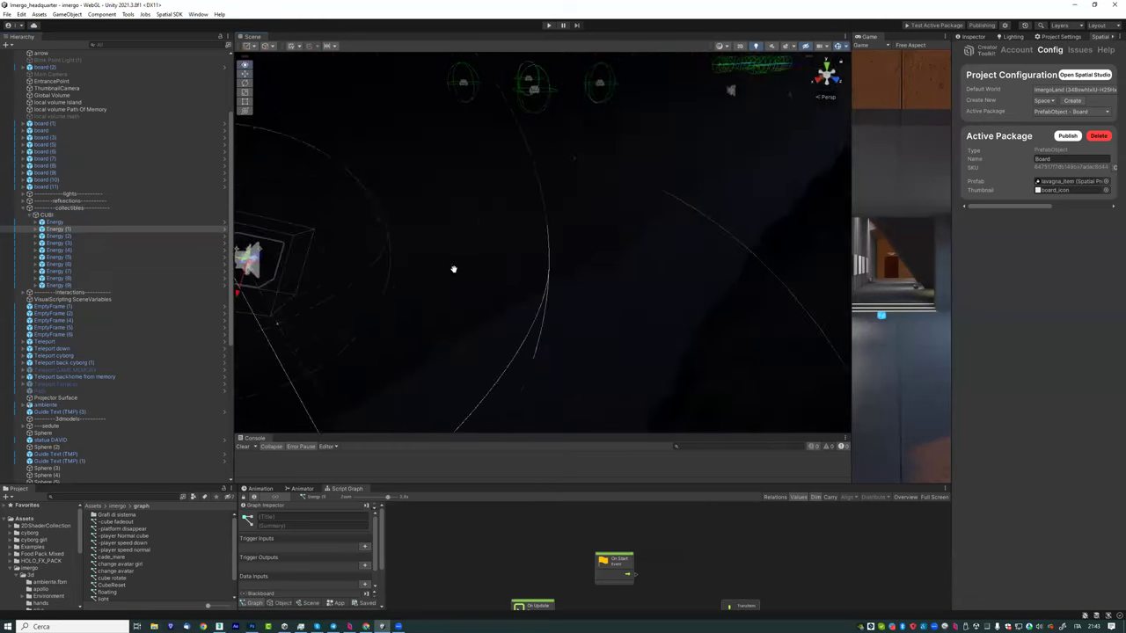
key("f")
left_click_drag(739, 214, 893, 254, "alt")
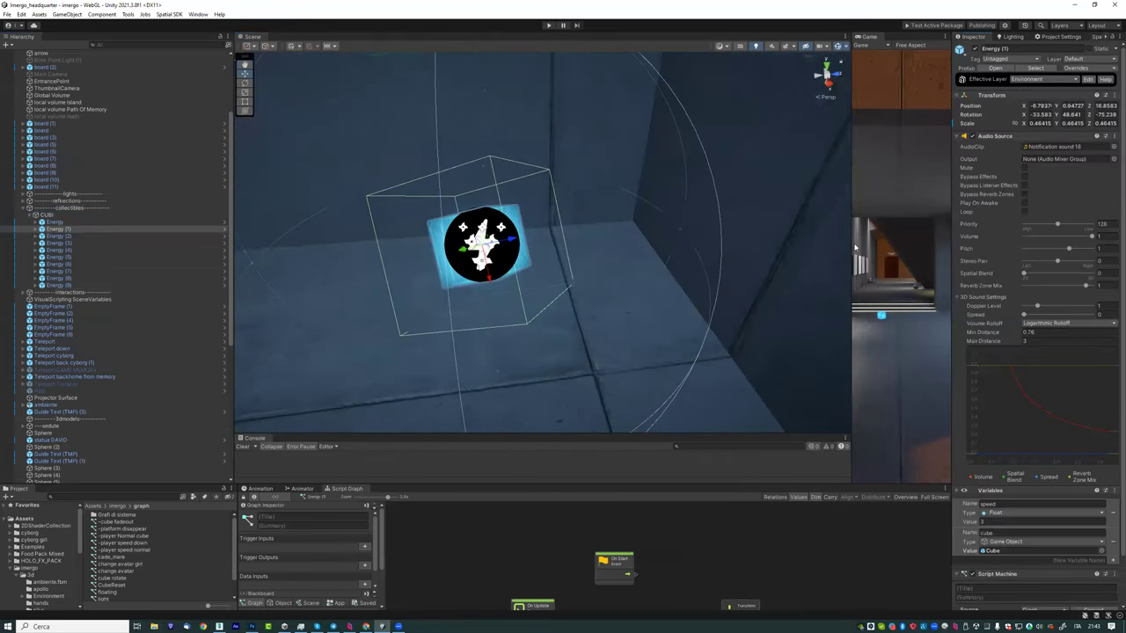
left_click_drag(852, 246, 765, 255)
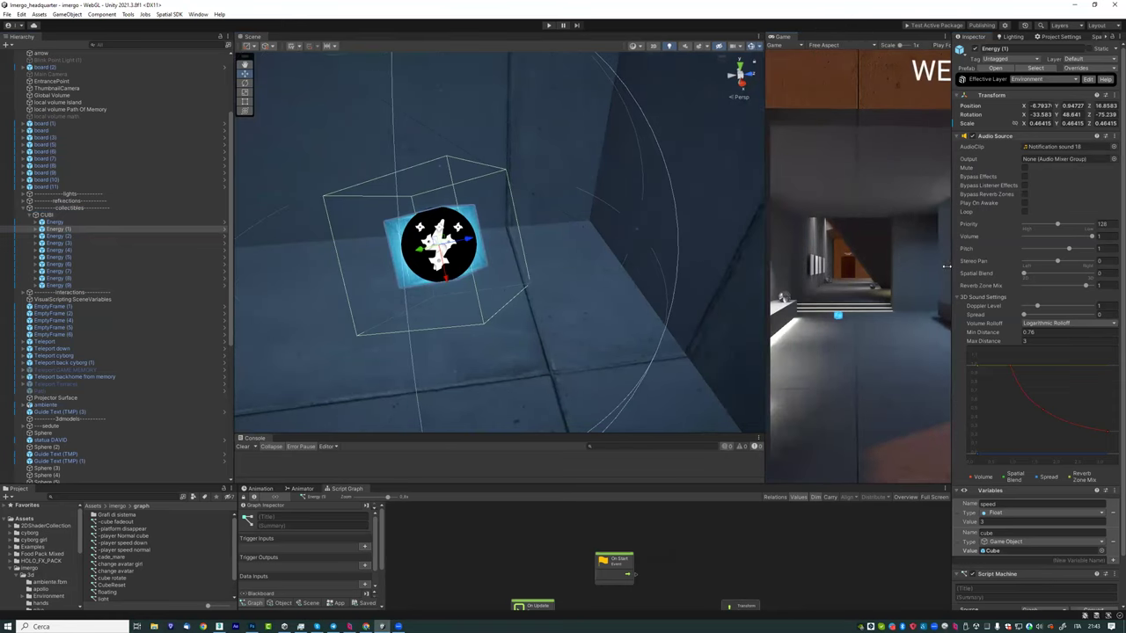
left_click_drag(952, 268, 877, 268)
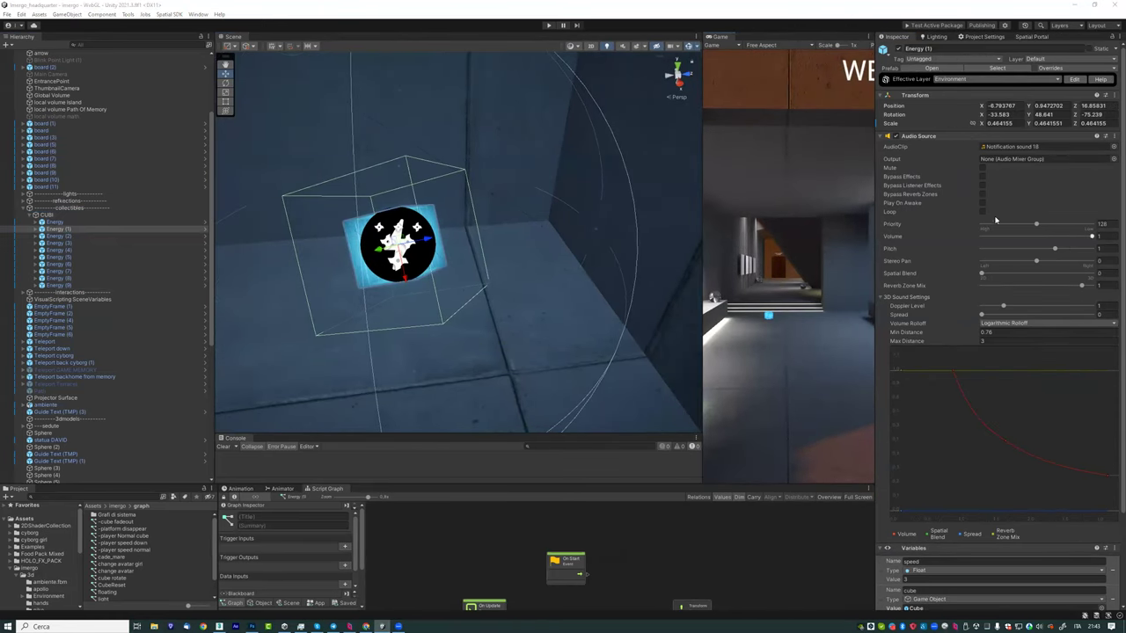
left_click(880, 136)
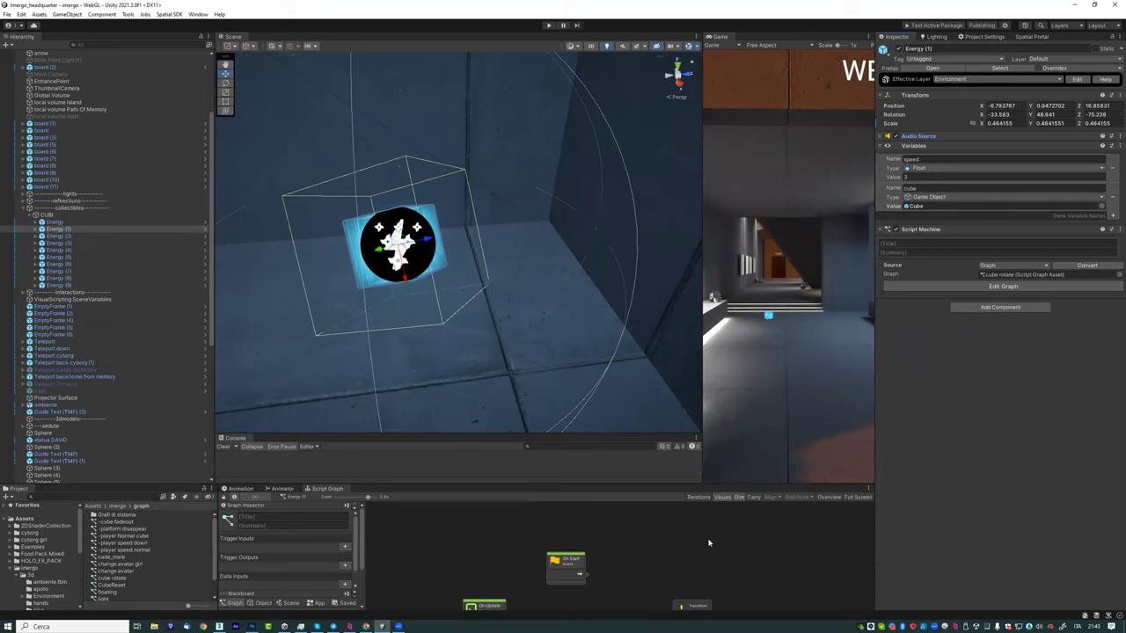
Step: Pan and enlarge the script graph to reveal the rotation nodes, then reframe Energy (1)
middle_click_drag(700, 559, 655, 485)
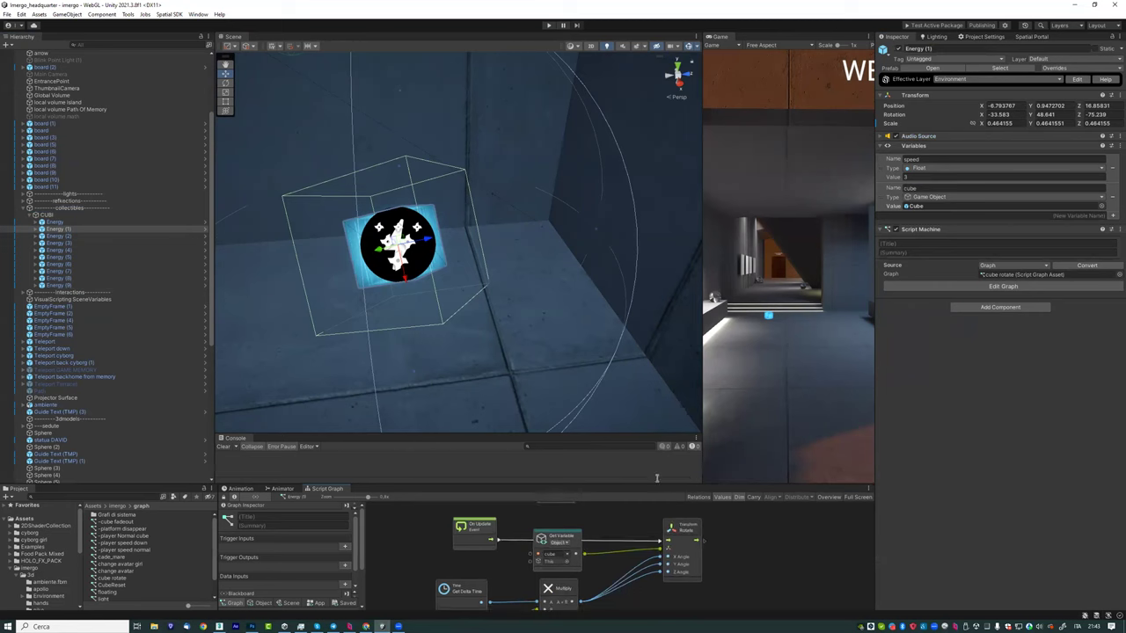
left_click_drag(654, 483, 654, 443)
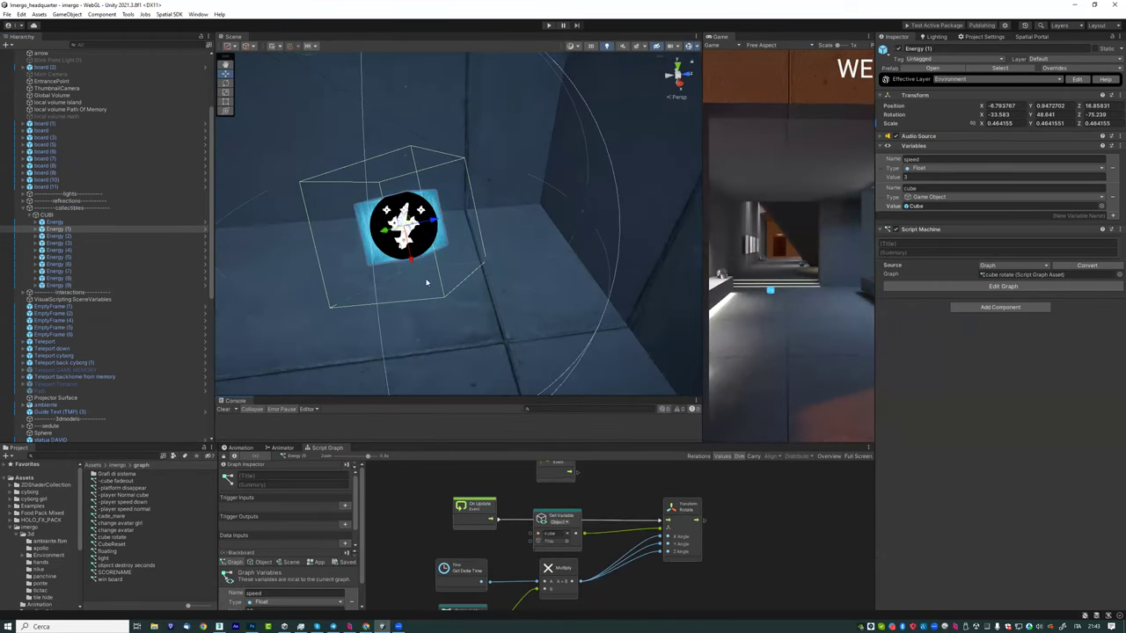
left_click_drag(428, 281, 435, 266, "alt")
key("f")
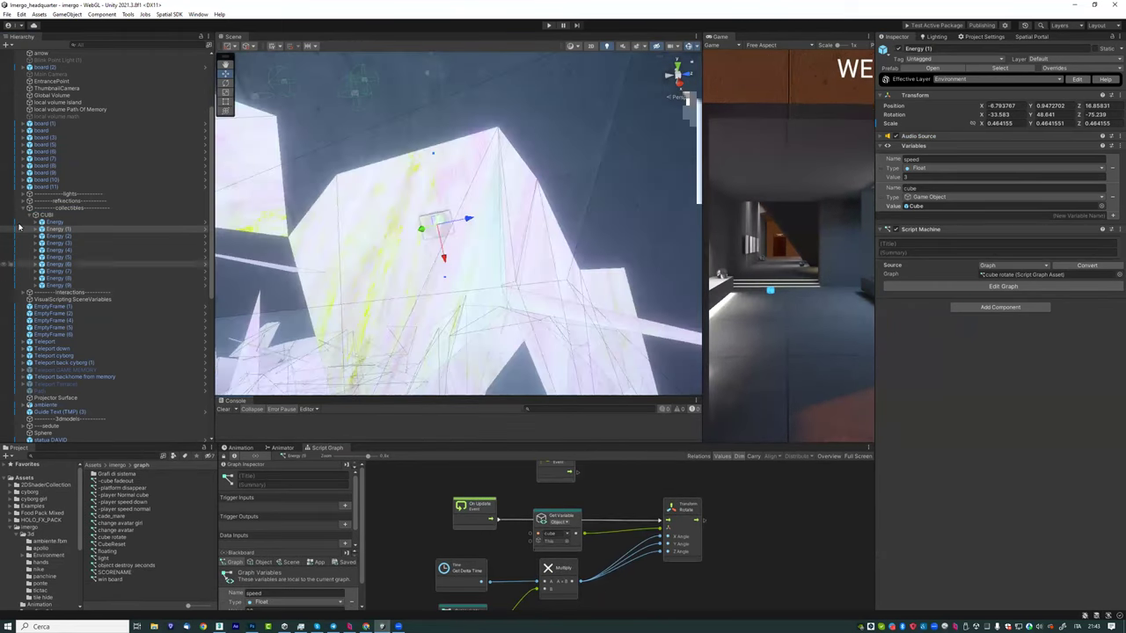
Step: Collapse collectibles and expand the interactions group to show ADMIN and the Quest objects
left_click(23, 209)
double_click(25, 215)
left_click(24, 215)
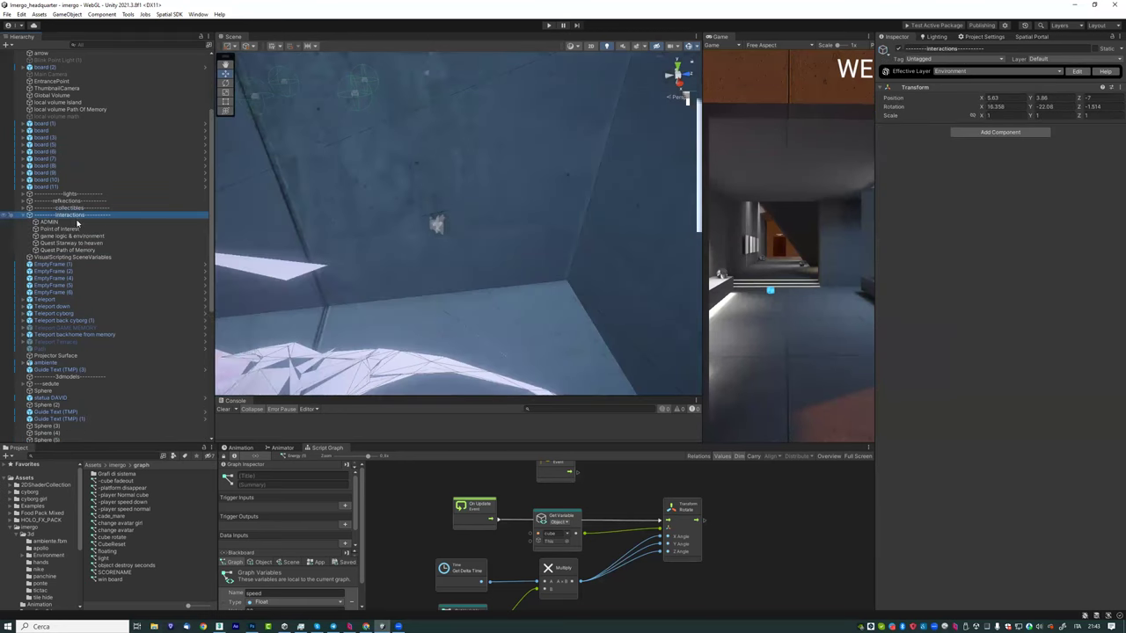
Step: Select ADMIN to view its jump-count graph and locate the ADMIN setting asset in Grafi di sistema
left_click(51, 223)
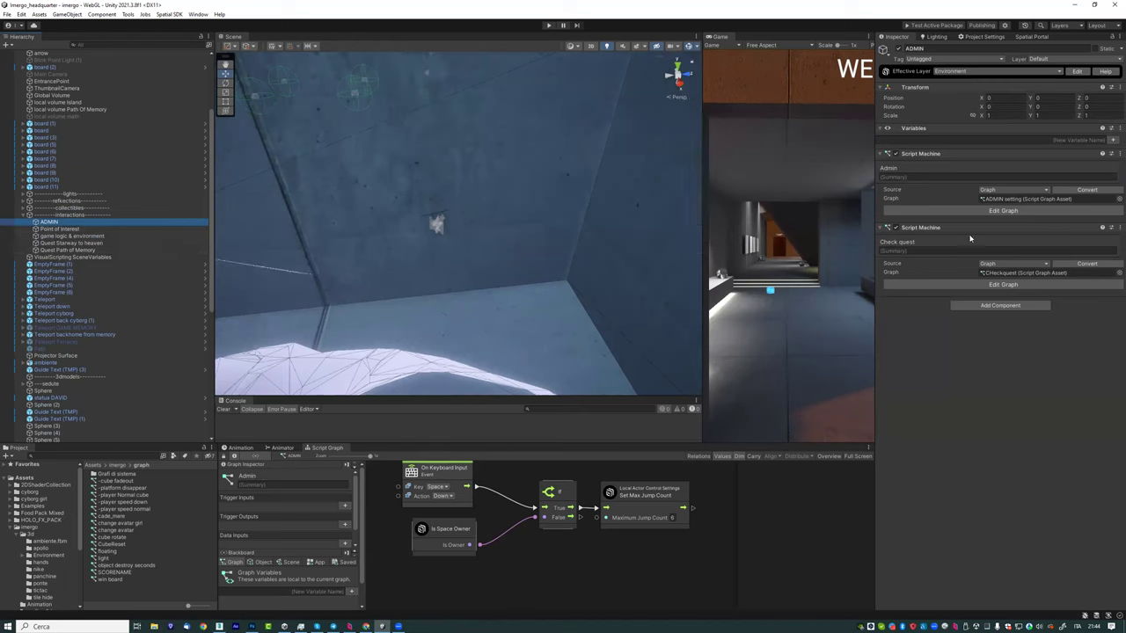
left_click(1007, 202)
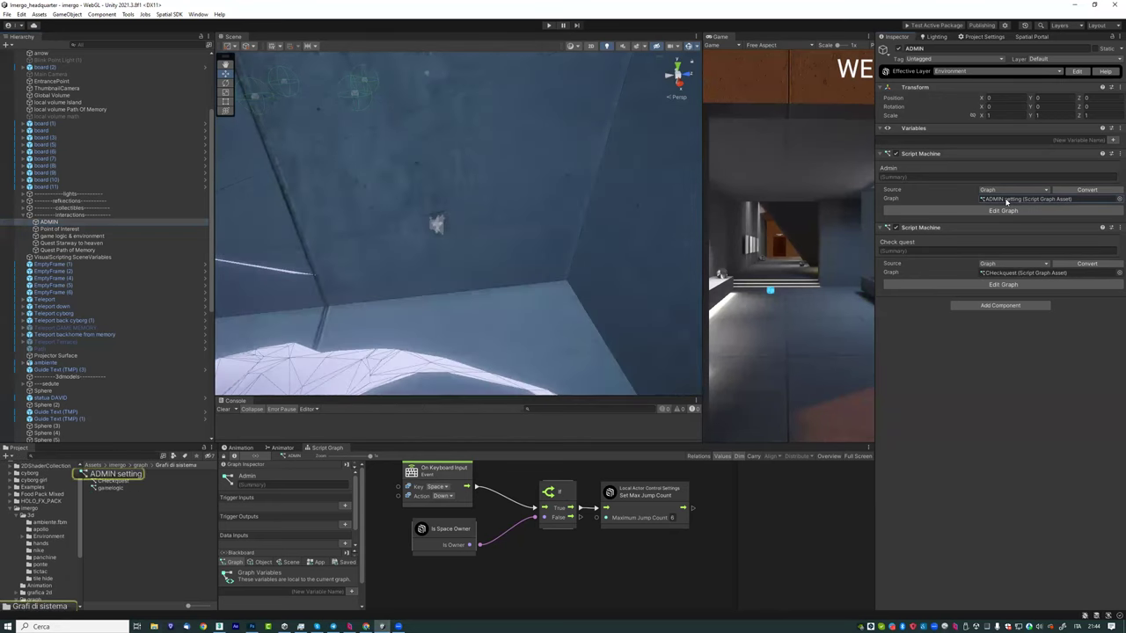
Step: Select the ADMIN setting asset and give the graph editor more vertical room
left_click(117, 475)
left_click(117, 475)
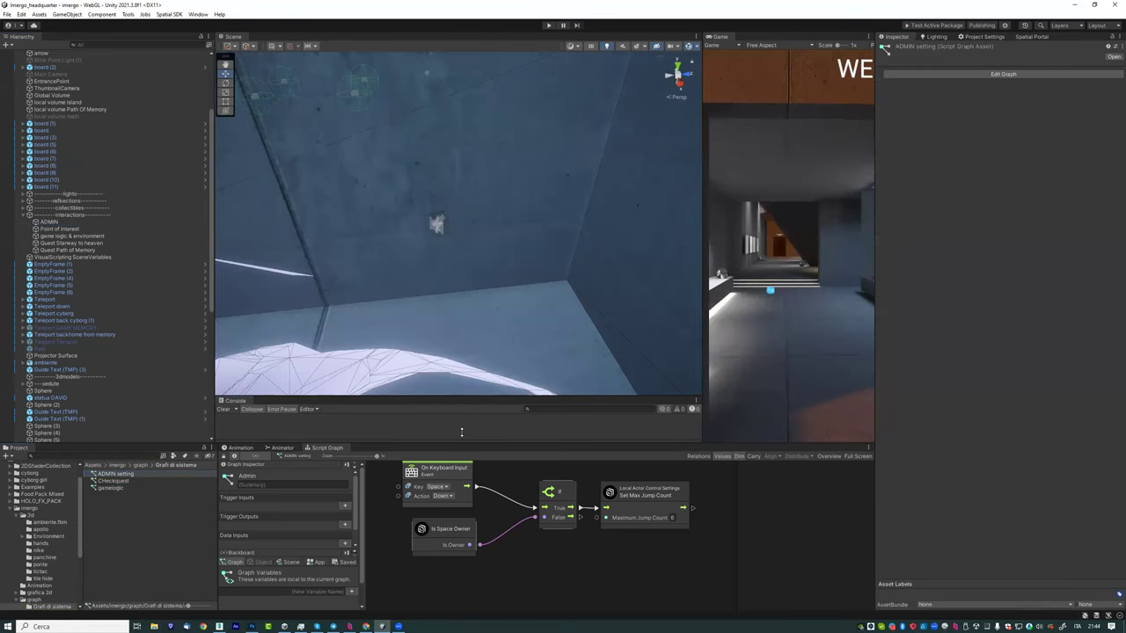
left_click_drag(459, 442, 465, 390)
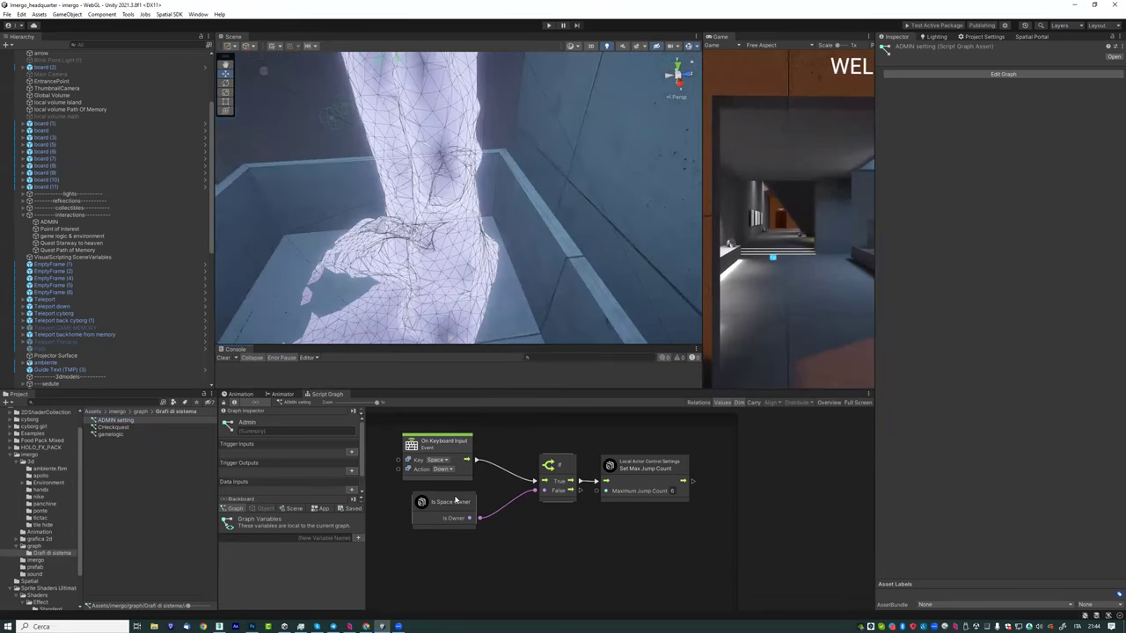
Step: Reposition the Is Space Owner, On Keyboard Input and If nodes, then edit Maximum Jump Count
left_click_drag(455, 499, 466, 540)
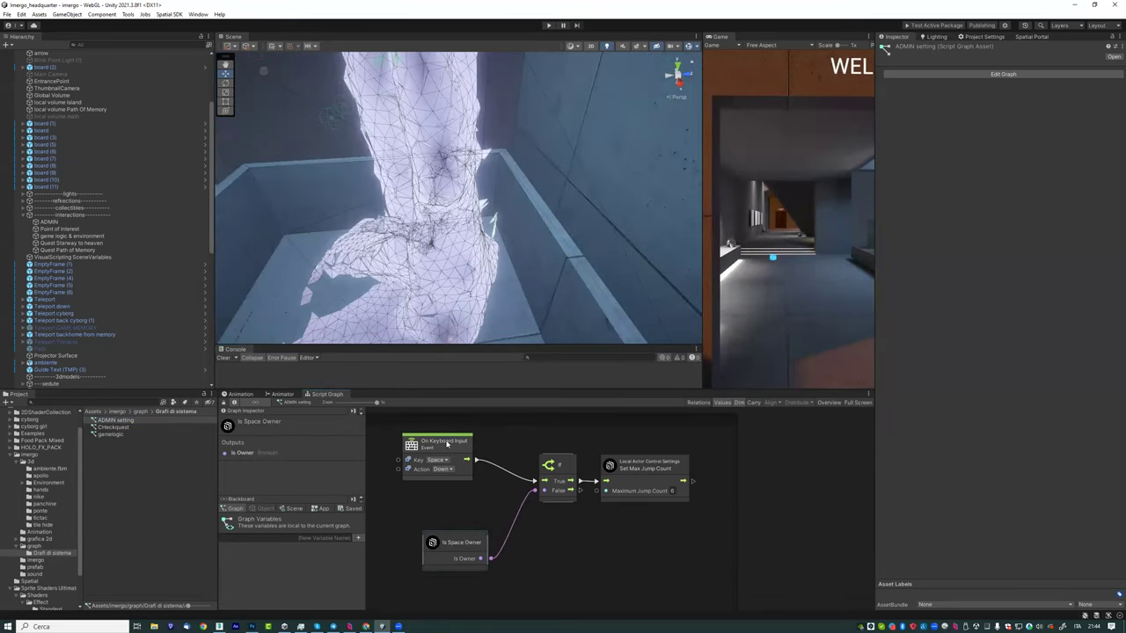
left_click_drag(446, 444, 424, 445)
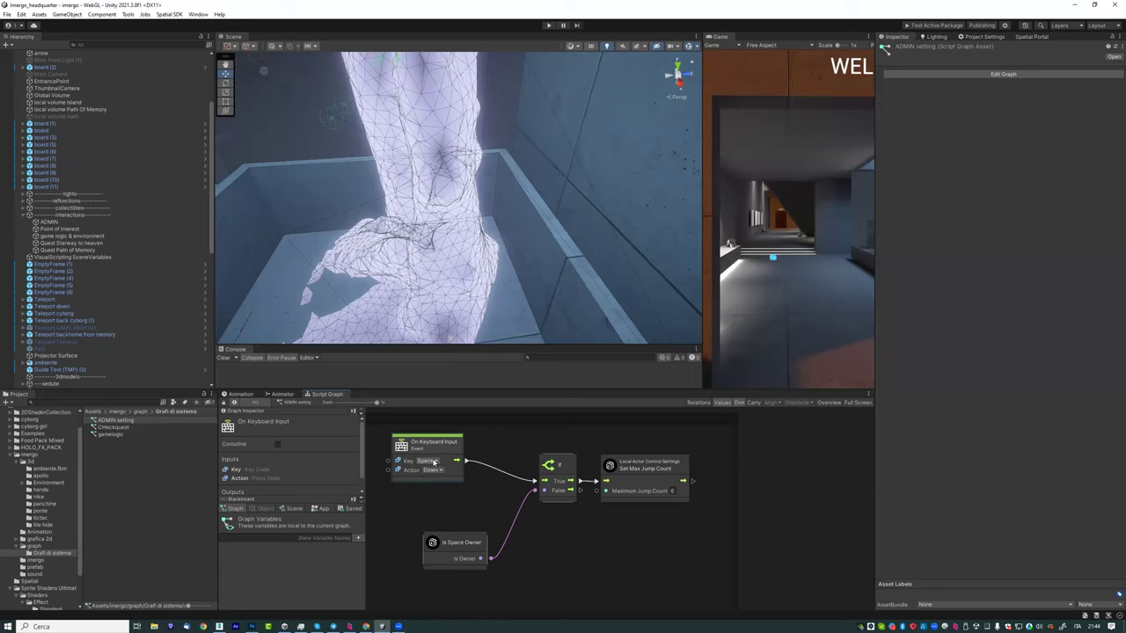
left_click_drag(434, 445, 432, 441)
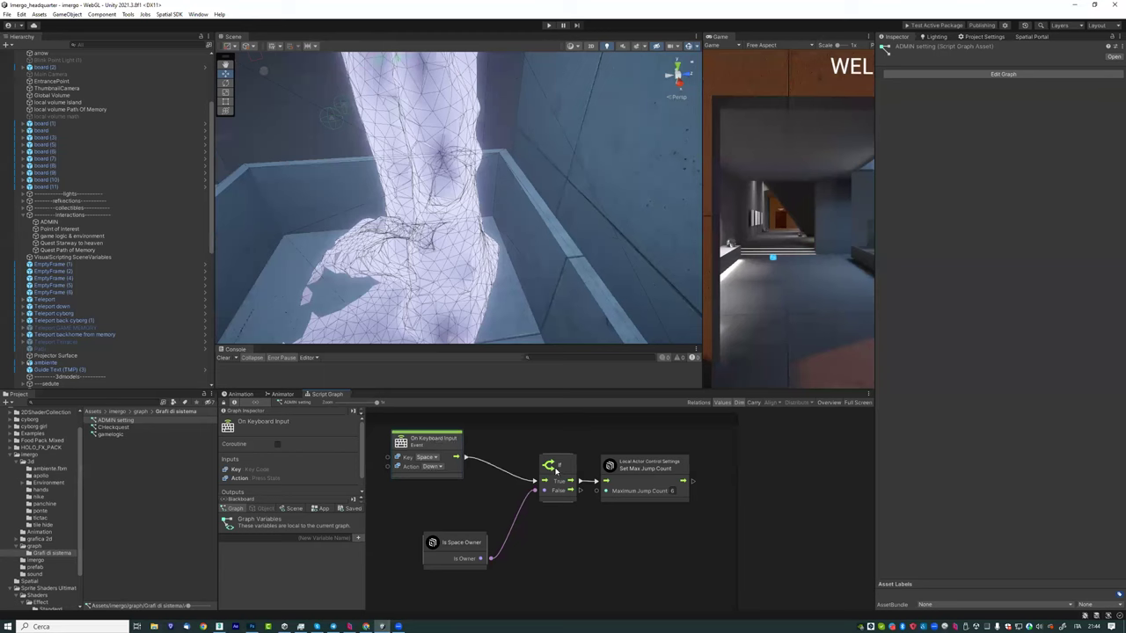
left_click_drag(555, 471, 542, 475)
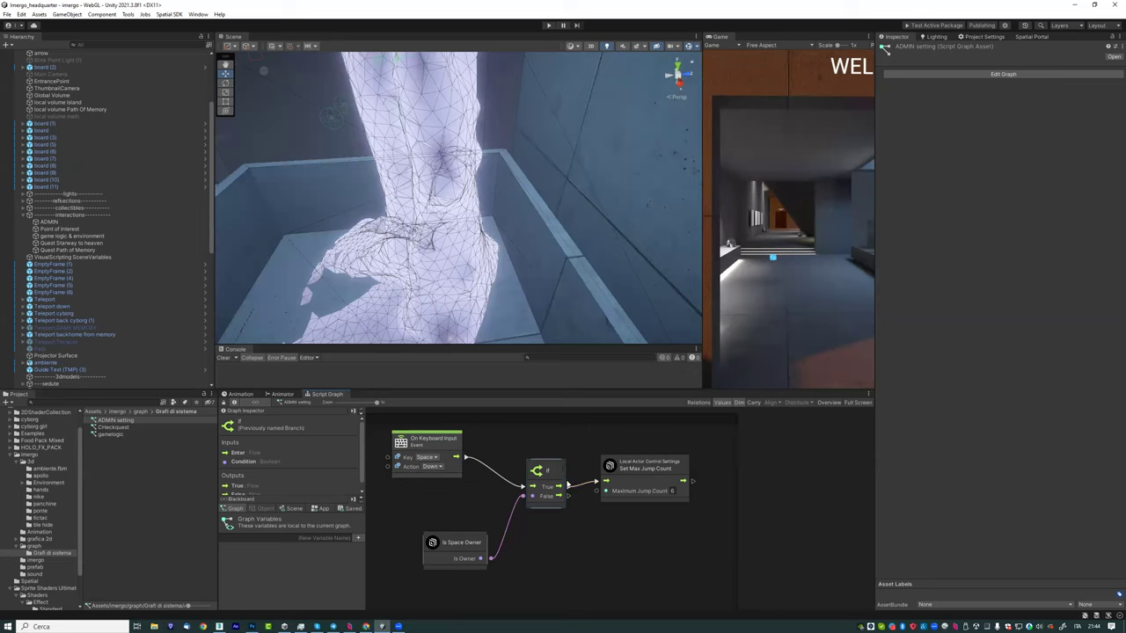
left_click_drag(467, 540, 444, 547)
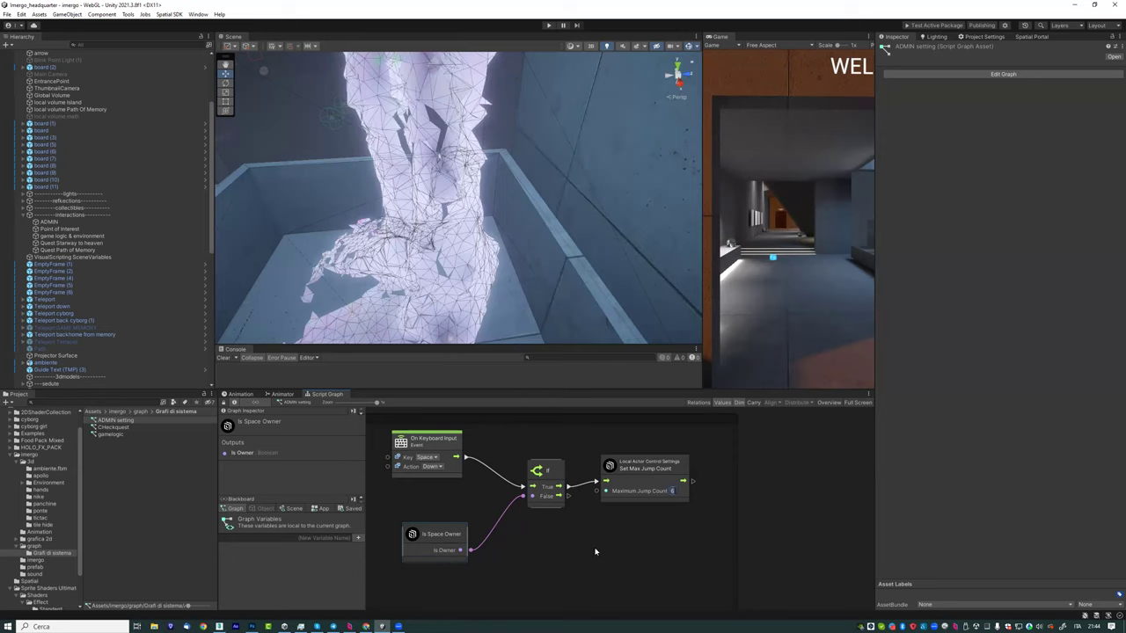
left_click(673, 491)
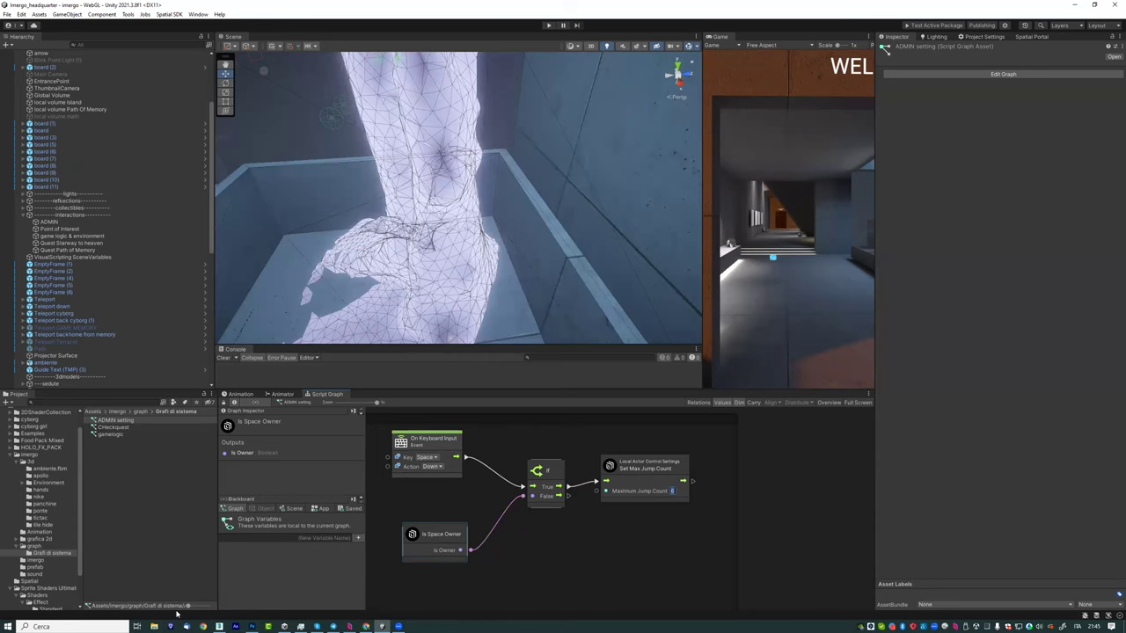
Step: Return to the Spatial.io gallery and walk the avatar out toward the sunset terrace
left_click(366, 624)
key("w")
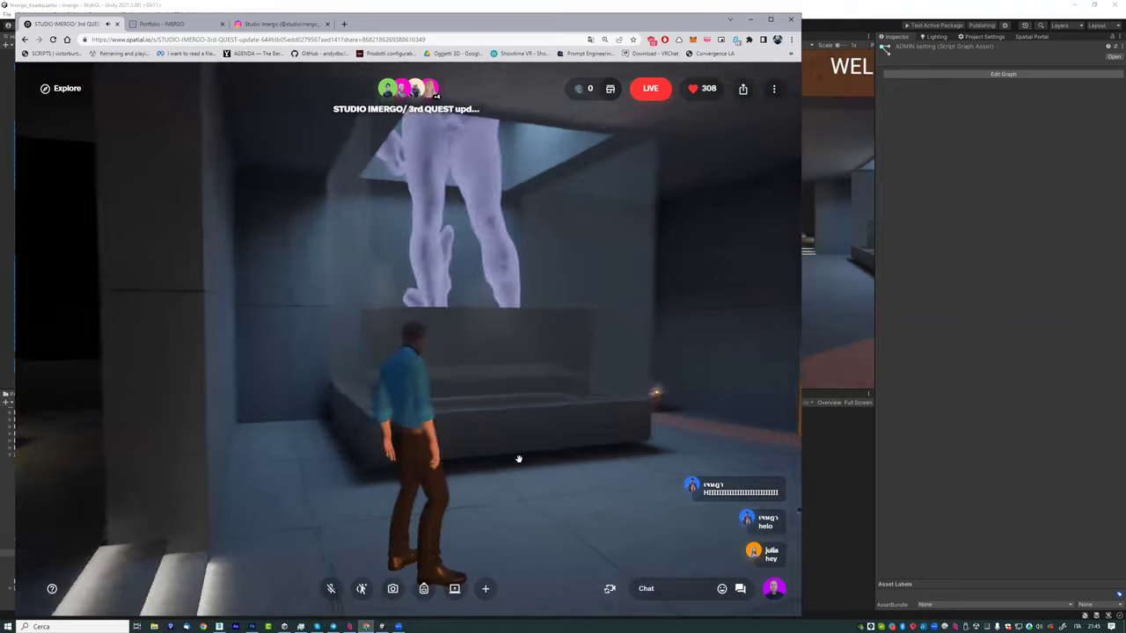
key("w")
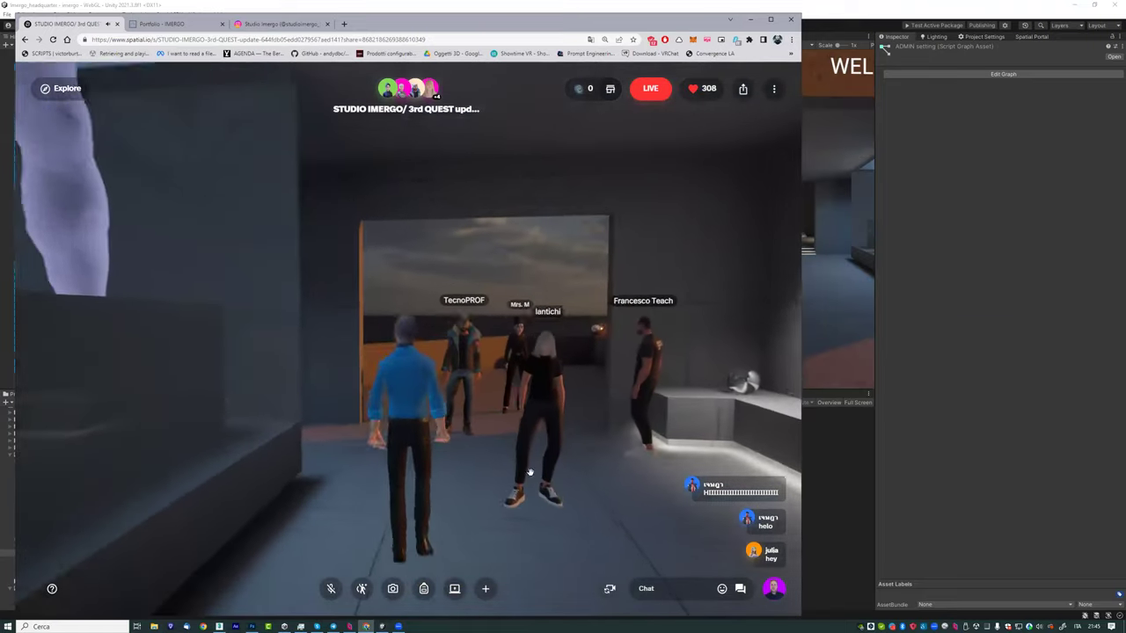
mouse_move(478, 399)
left_mouse_down()
mouse_move(791, 429)
mouse_move(449, 290)
mouse_move(471, 348)
left_mouse_up()
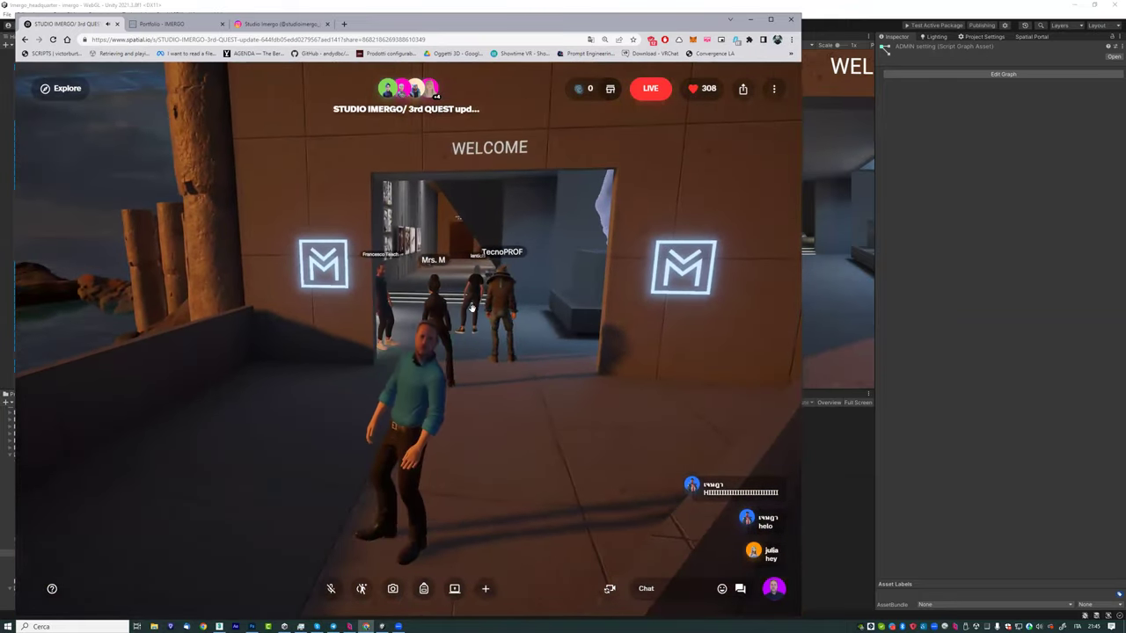
key("s")
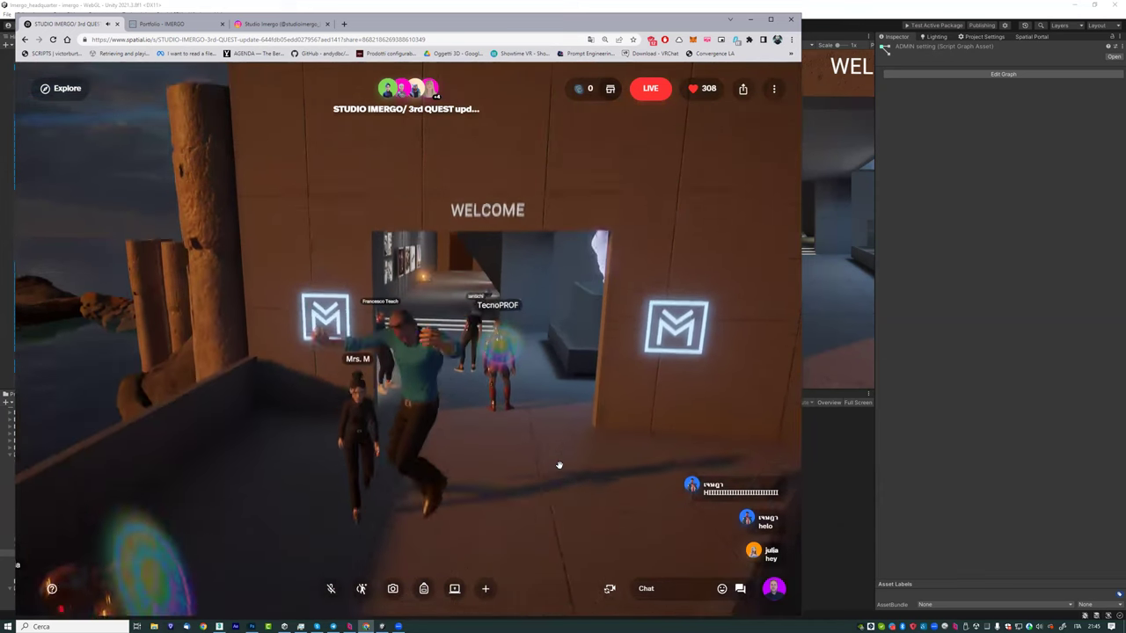
Step: Orbit to reveal the sea and rocks, then run along the wall toward the pillars
key("s")
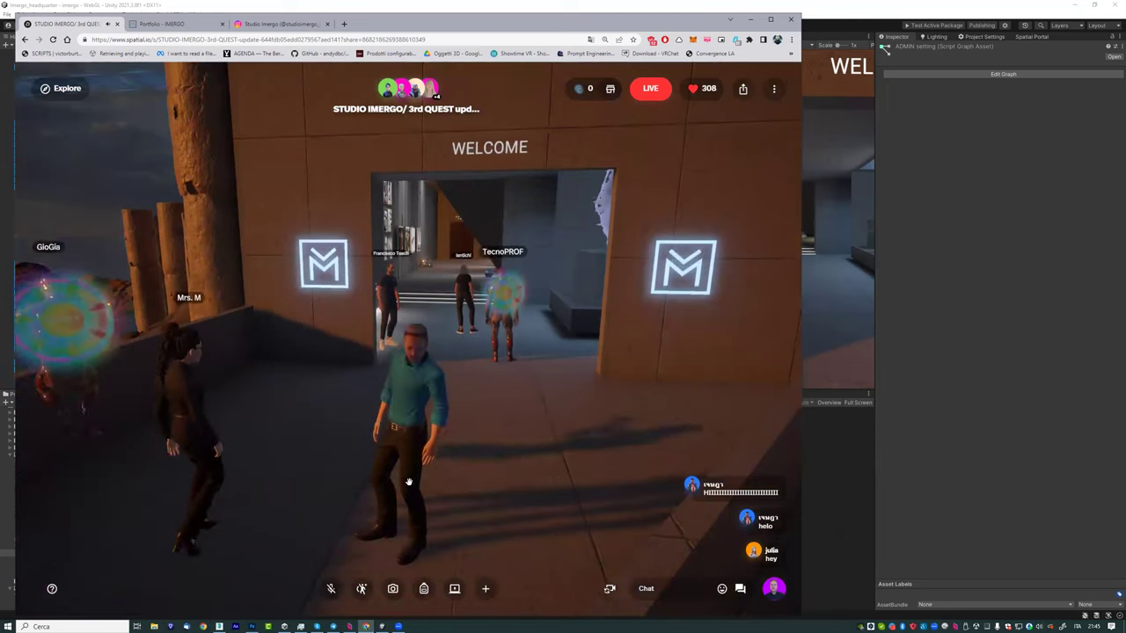
mouse_move(469, 475)
left_mouse_down()
mouse_move(382, 483)
mouse_move(511, 455)
left_mouse_up()
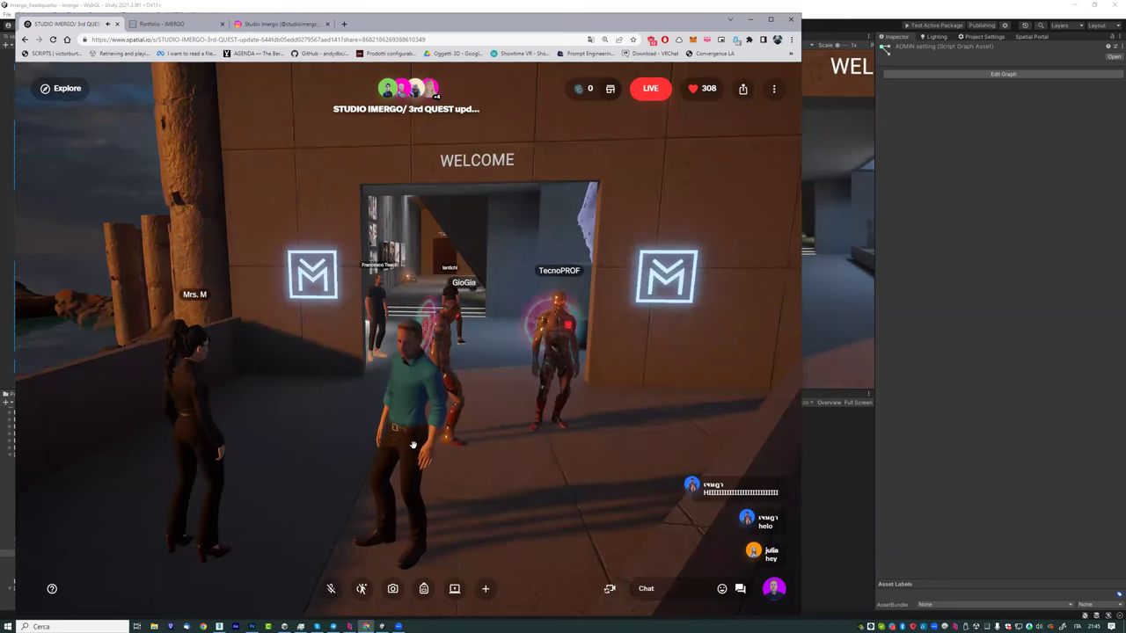
key("Right")
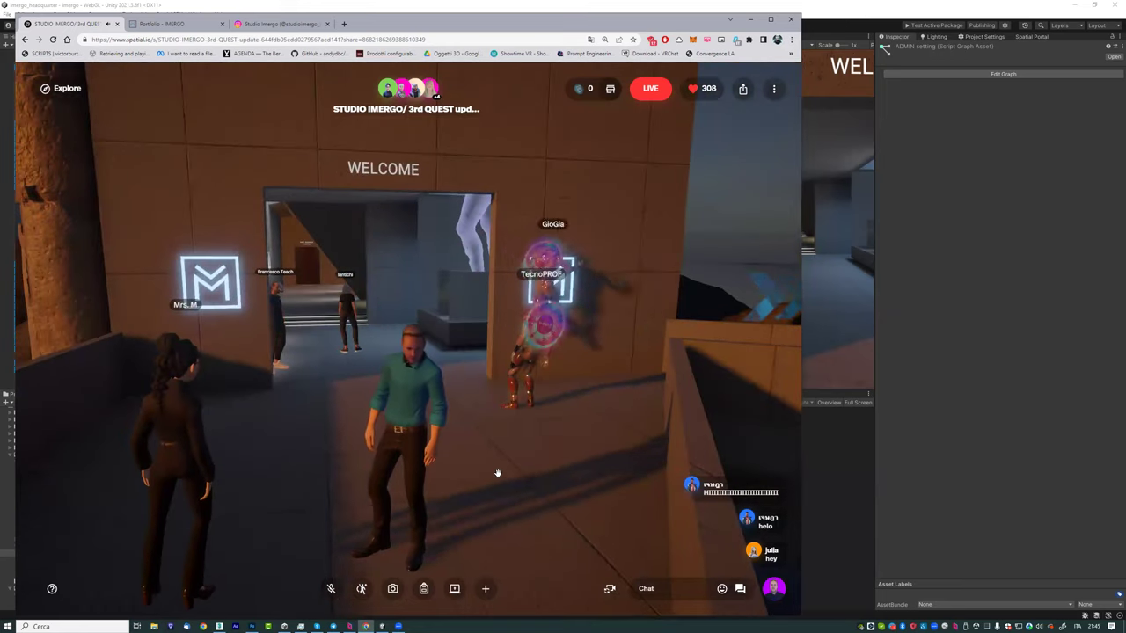
key("Right")
key("Up")
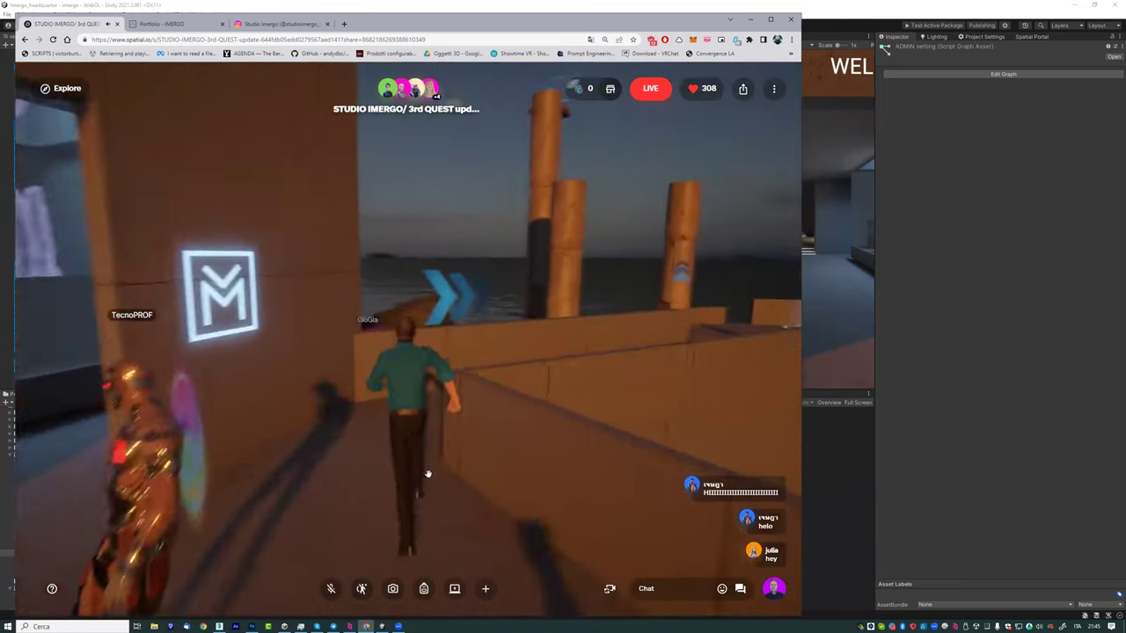
Step: Climb the short seaside pillar, jump onto the tall one, and walk to its far edge
key("Right")
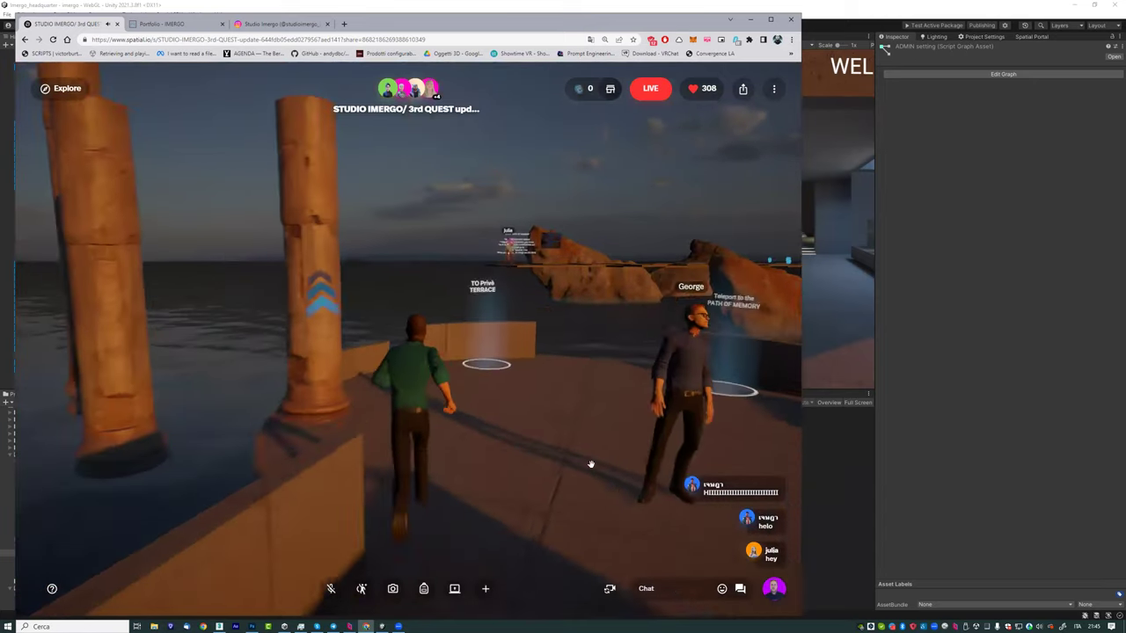
key("Left")
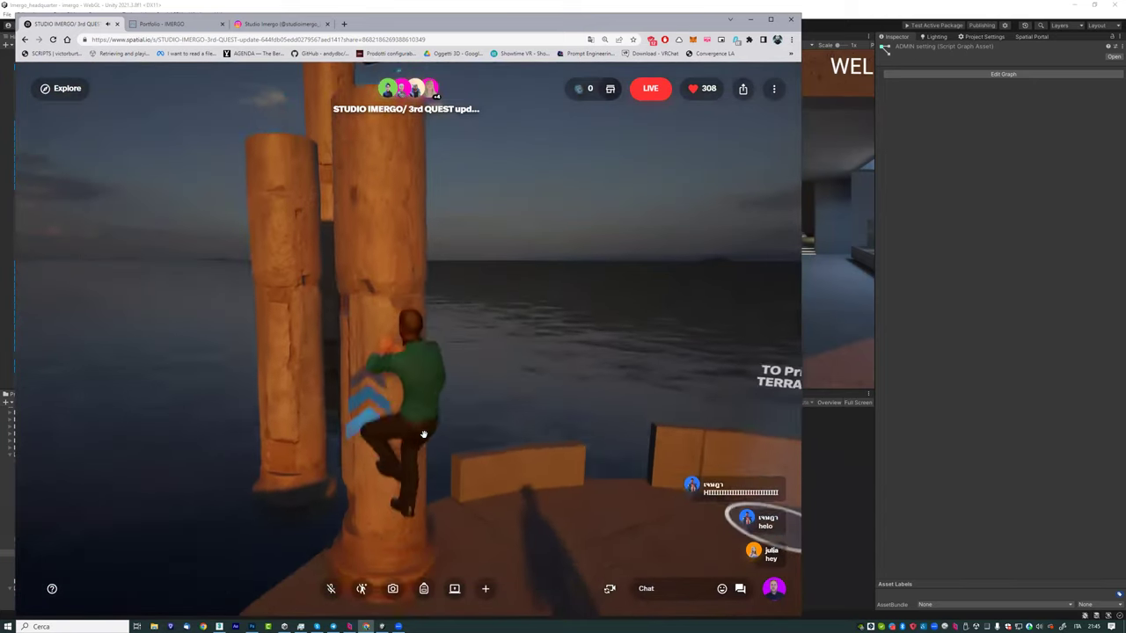
key("Up")
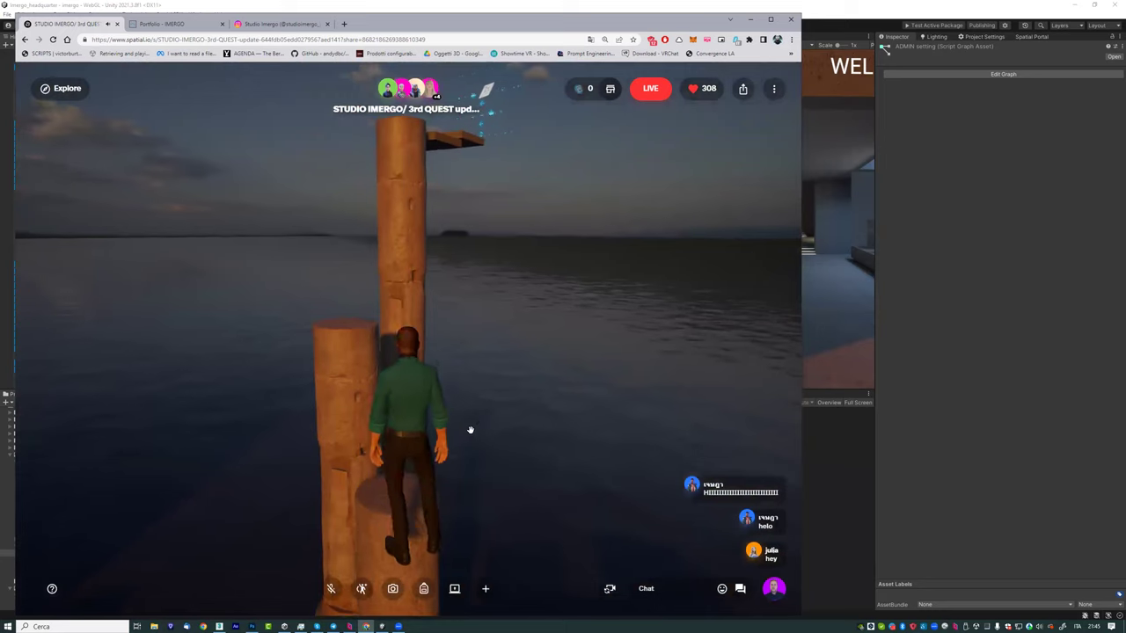
key("space")
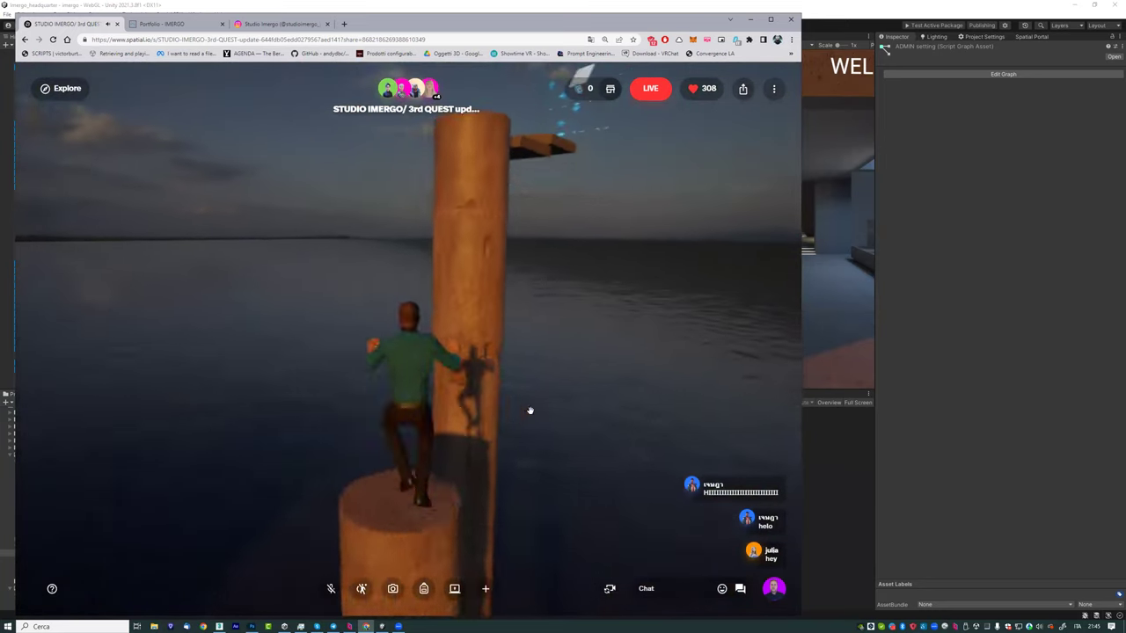
key("Up")
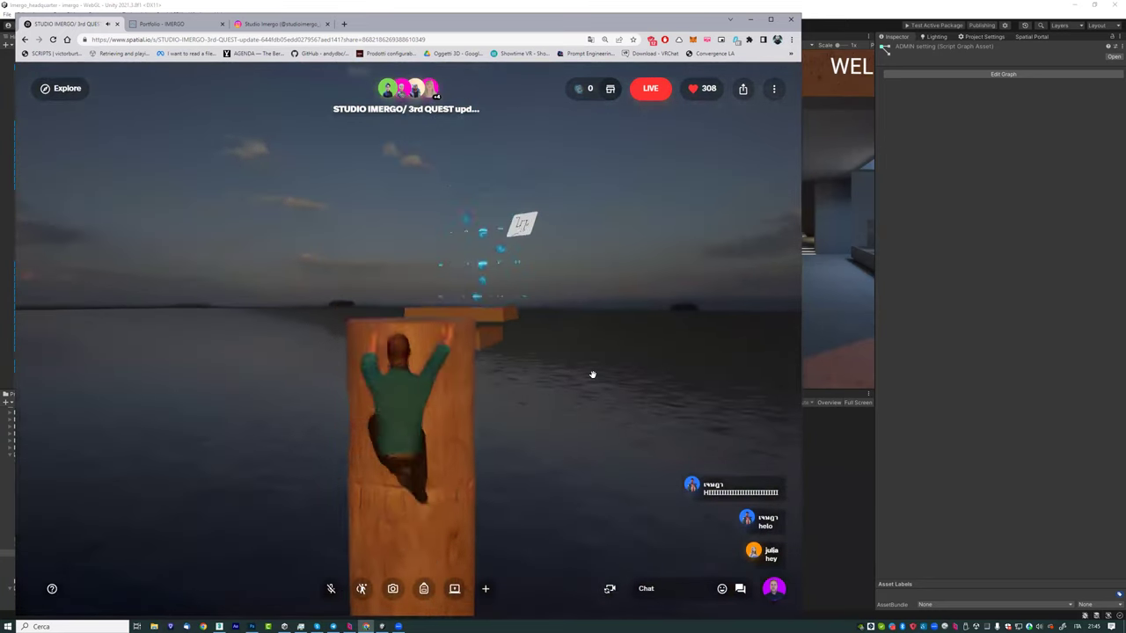
key("Up")
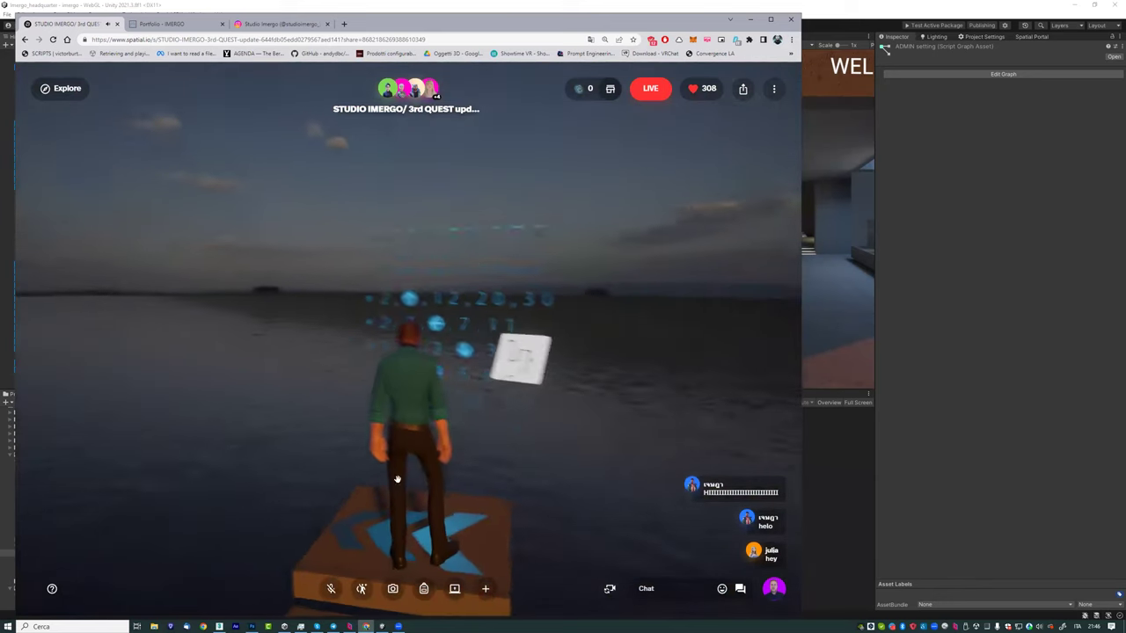
Step: Walk up to the SEQUENCER board and study its arrow sequences and the sketched hint sign
key("Up")
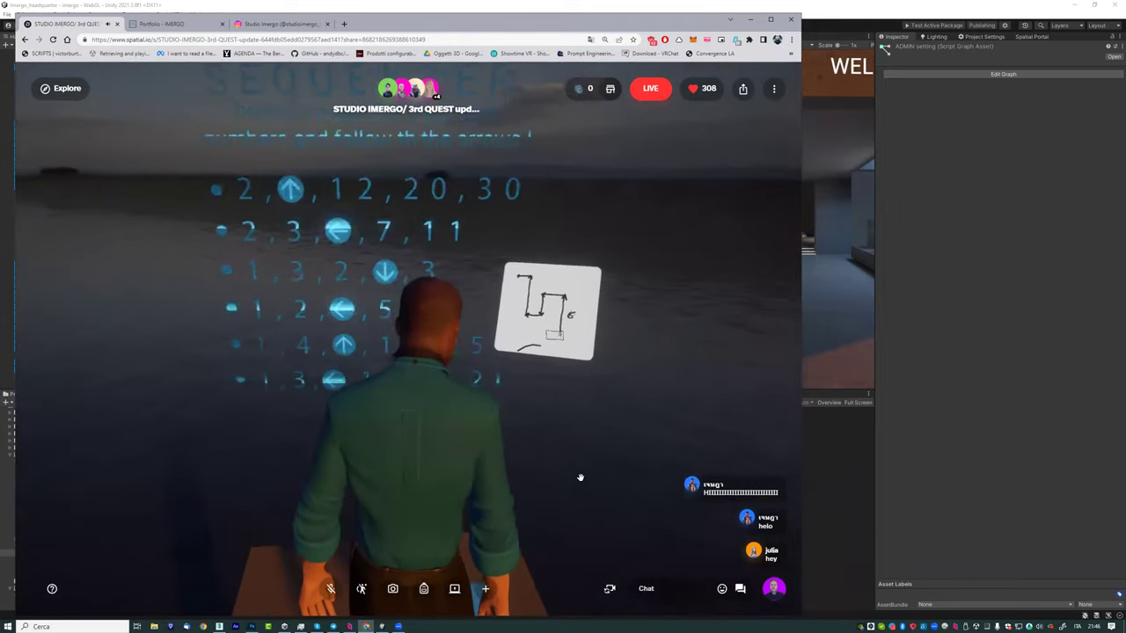
key("Left")
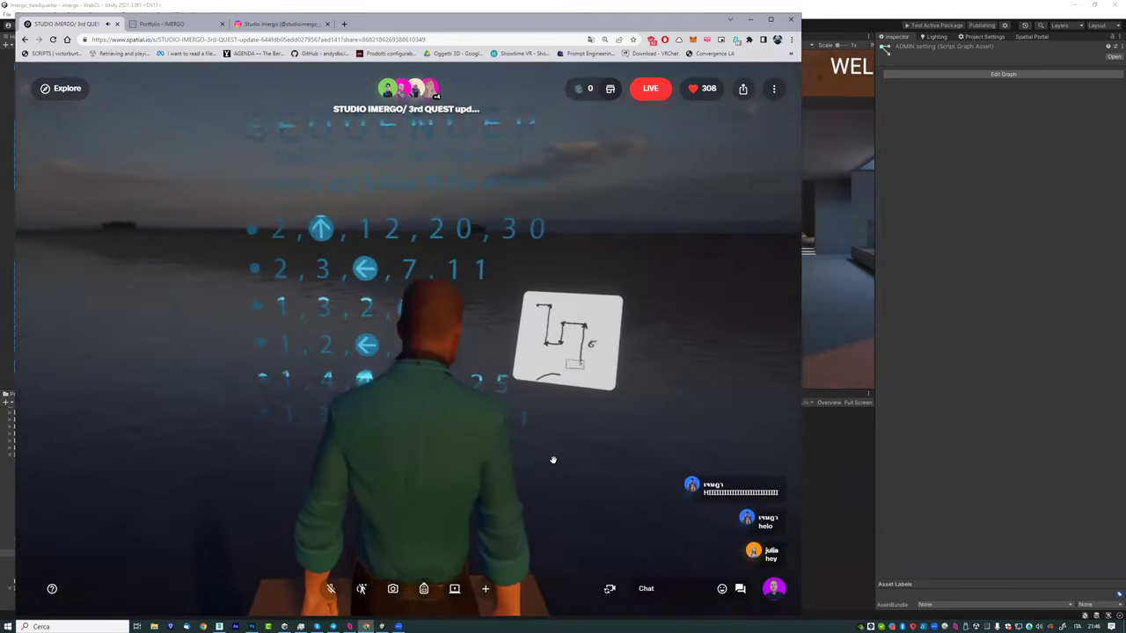
key("Right")
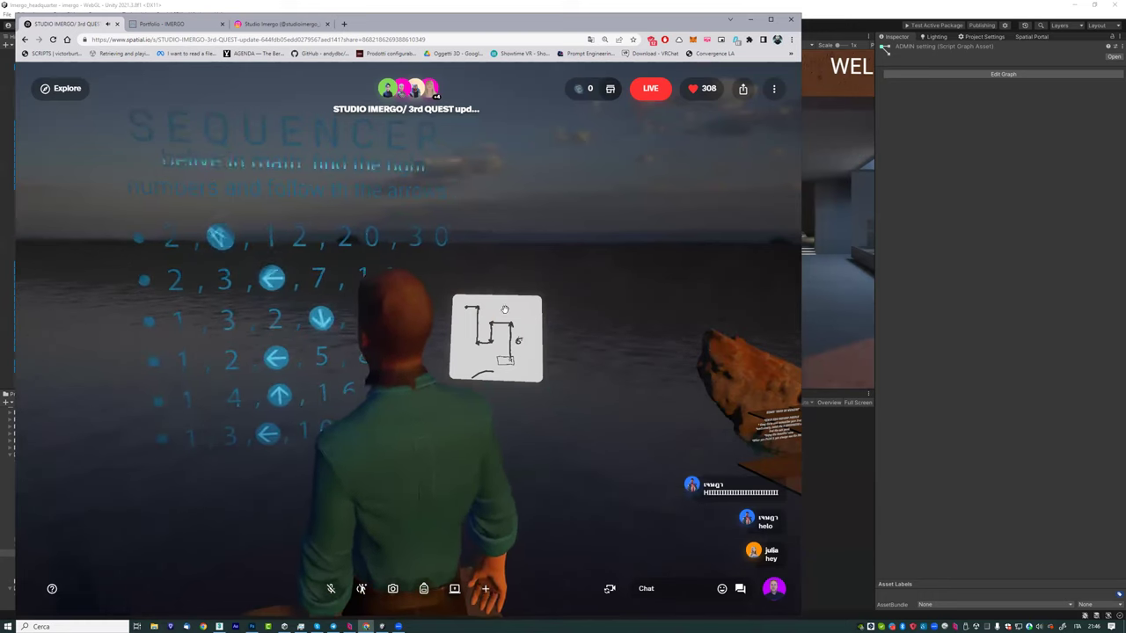
mouse_move(478, 323)
left_mouse_down()
mouse_move(711, 368)
mouse_move(623, 416)
mouse_move(551, 219)
left_mouse_up()
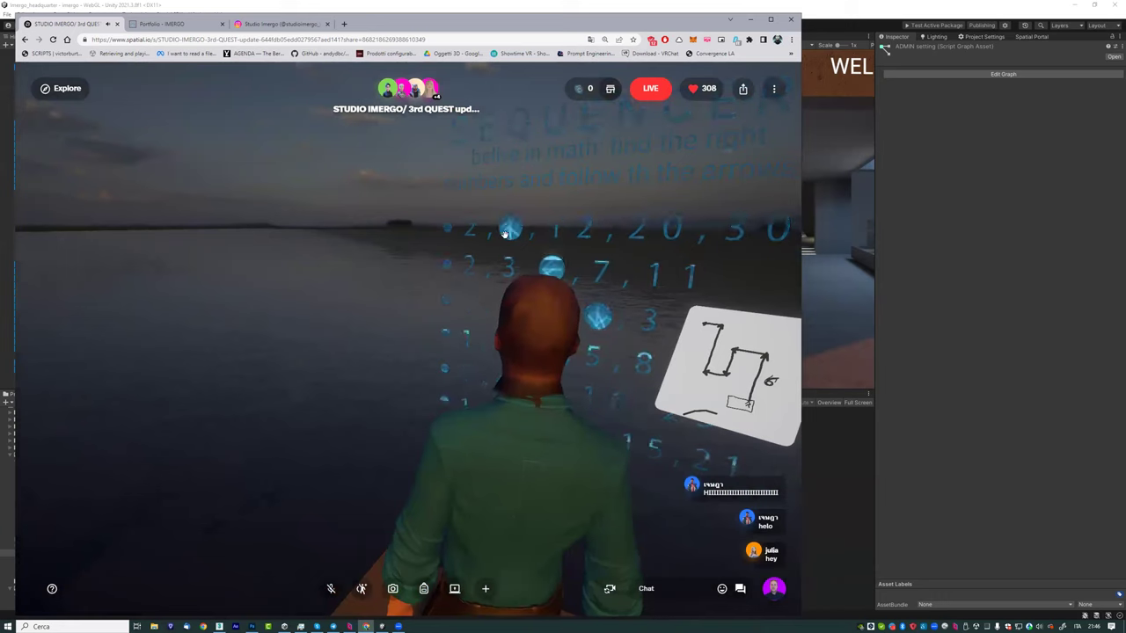
left_click_drag(565, 437, 482, 398)
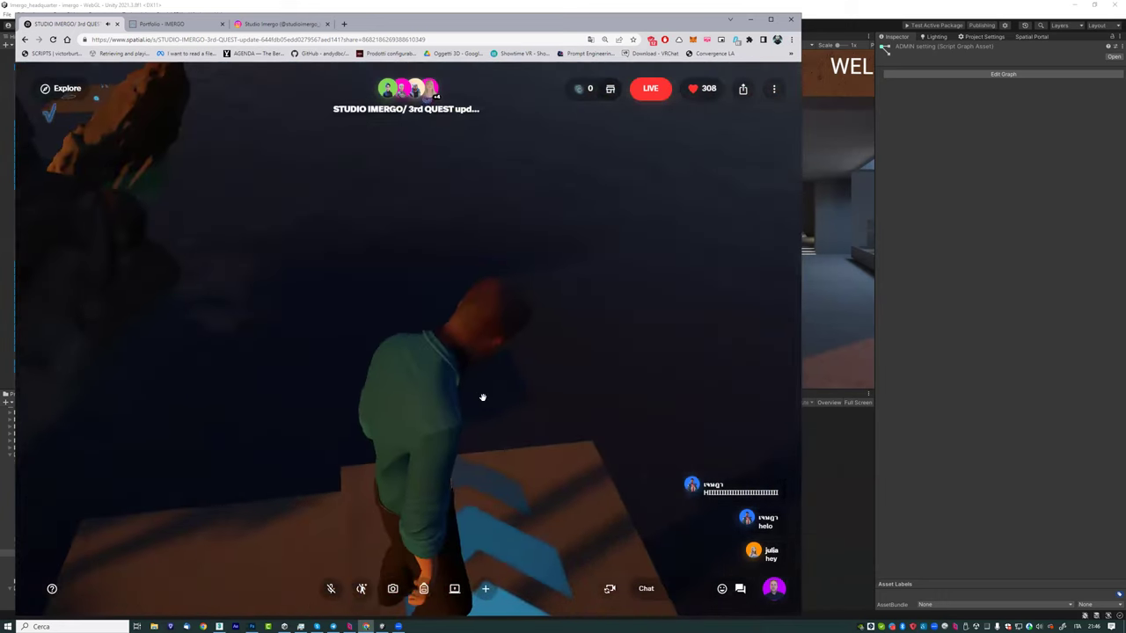
Step: Walk the avatar onto and across the floating square platform by the number wall
mouse_move(607, 376)
left_mouse_down()
mouse_move(449, 409)
mouse_move(510, 373)
left_mouse_up()
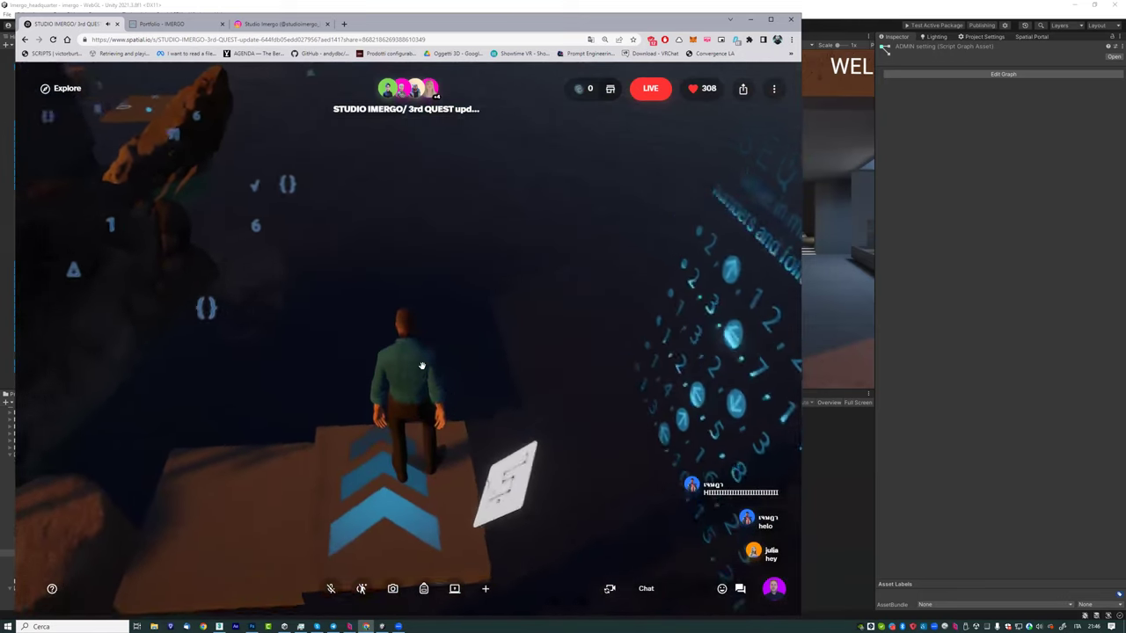
key("w")
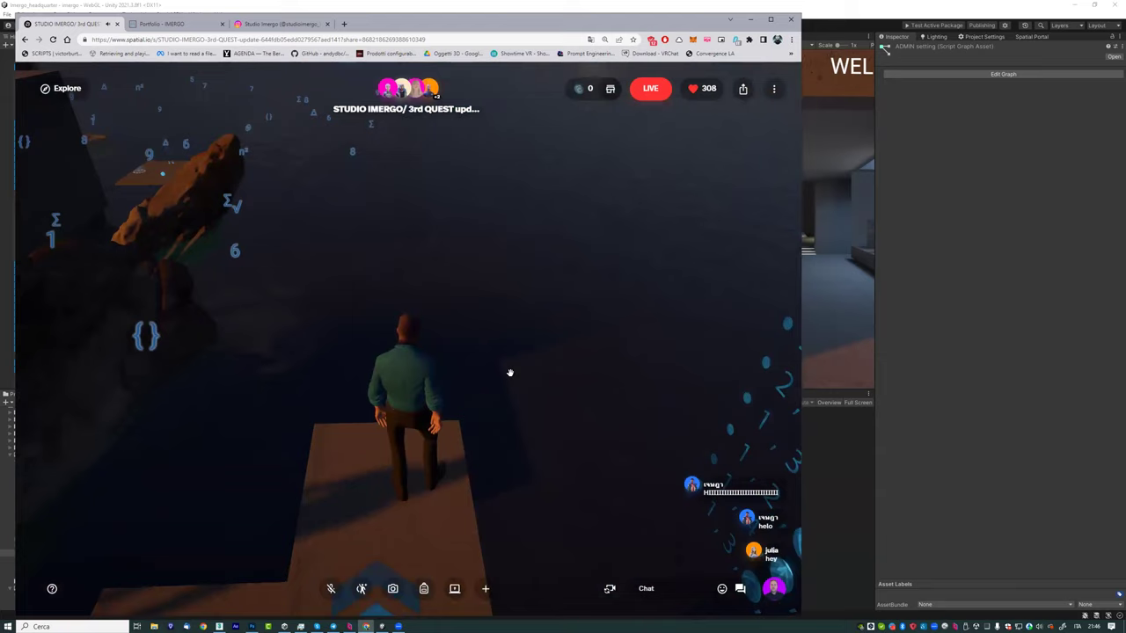
mouse_move(556, 407)
left_mouse_down()
mouse_move(600, 412)
mouse_move(525, 455)
left_mouse_up()
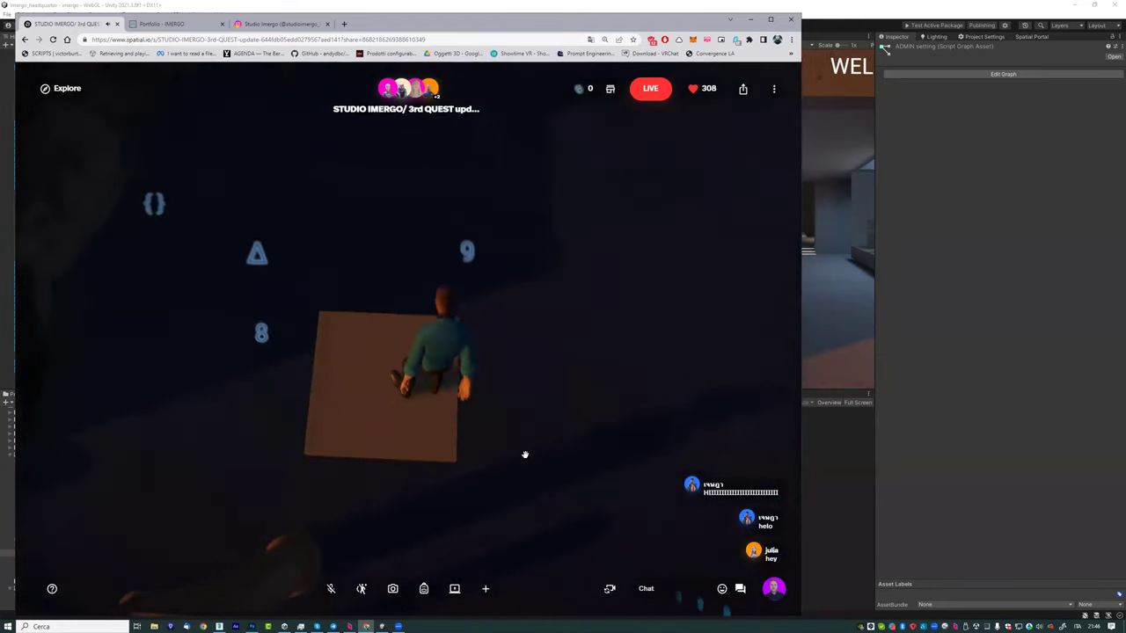
left_click_drag(456, 363, 541, 332)
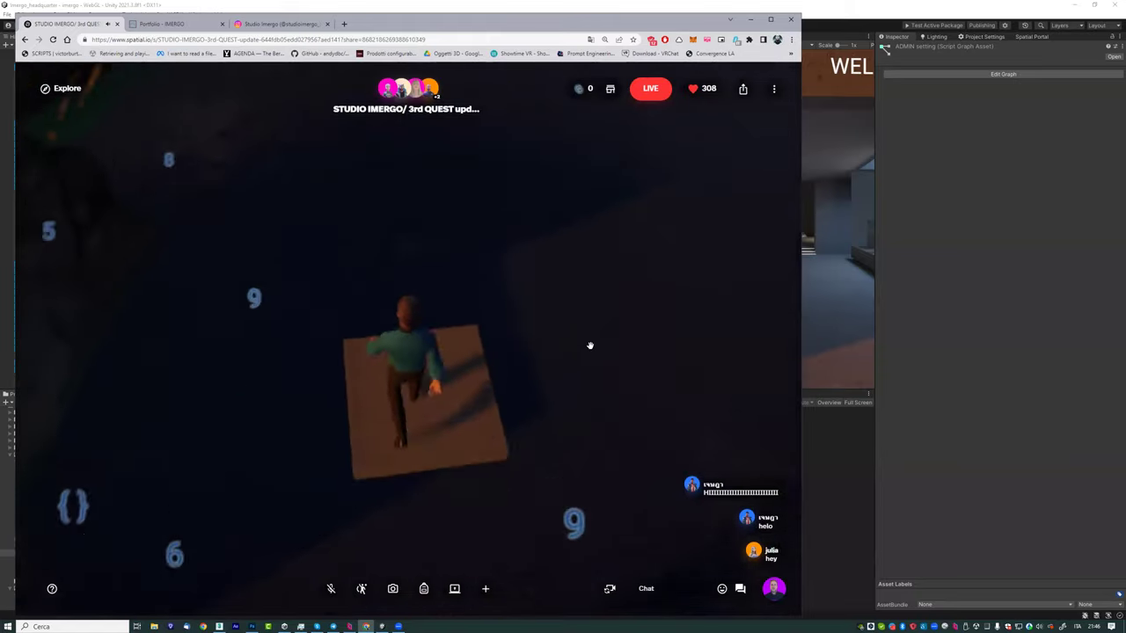
key("w")
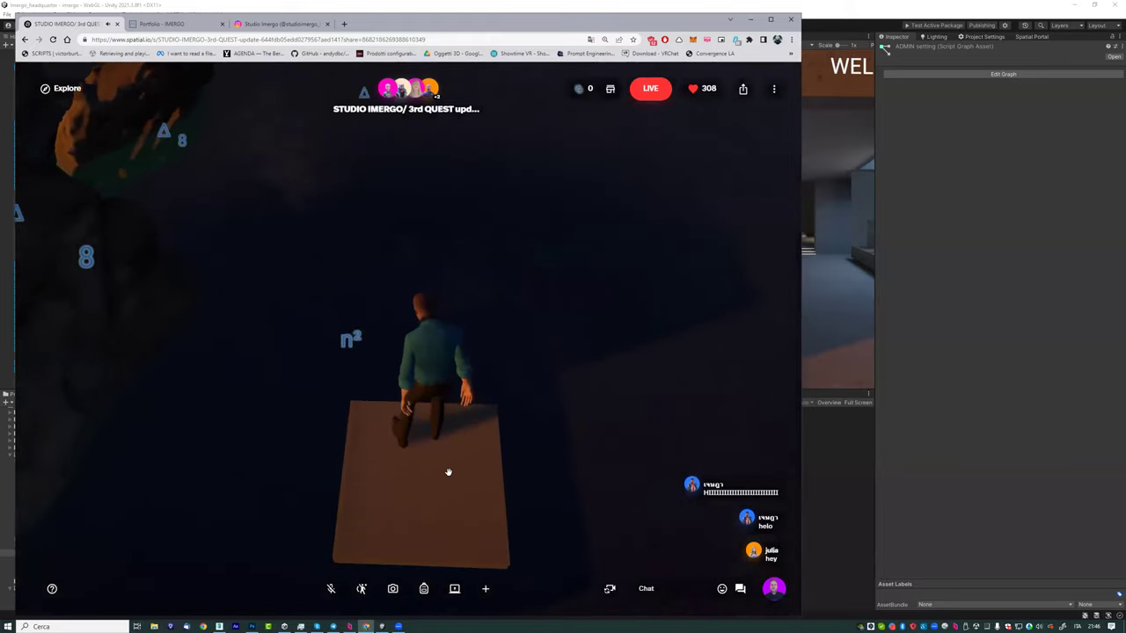
Step: Orbit the camera past the number wall and the rocks to line up the next platform
mouse_move(519, 471)
left_mouse_down()
mouse_move(463, 488)
mouse_move(372, 432)
mouse_move(322, 452)
mouse_move(326, 463)
left_mouse_up()
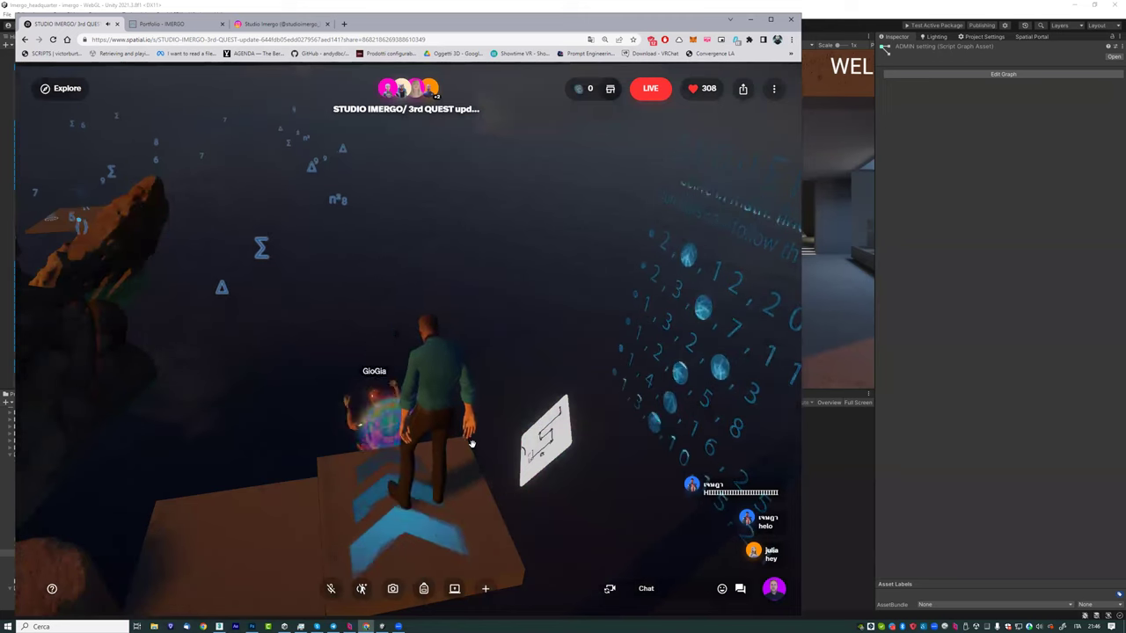
left_click_drag(351, 497, 284, 526)
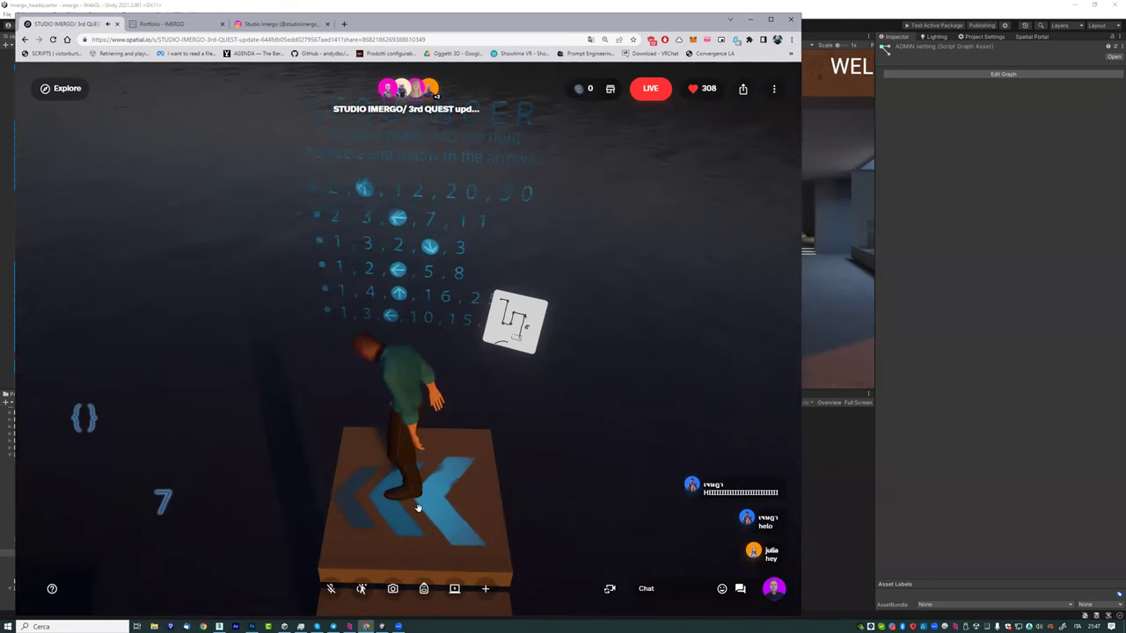
left_click_drag(418, 508, 445, 537)
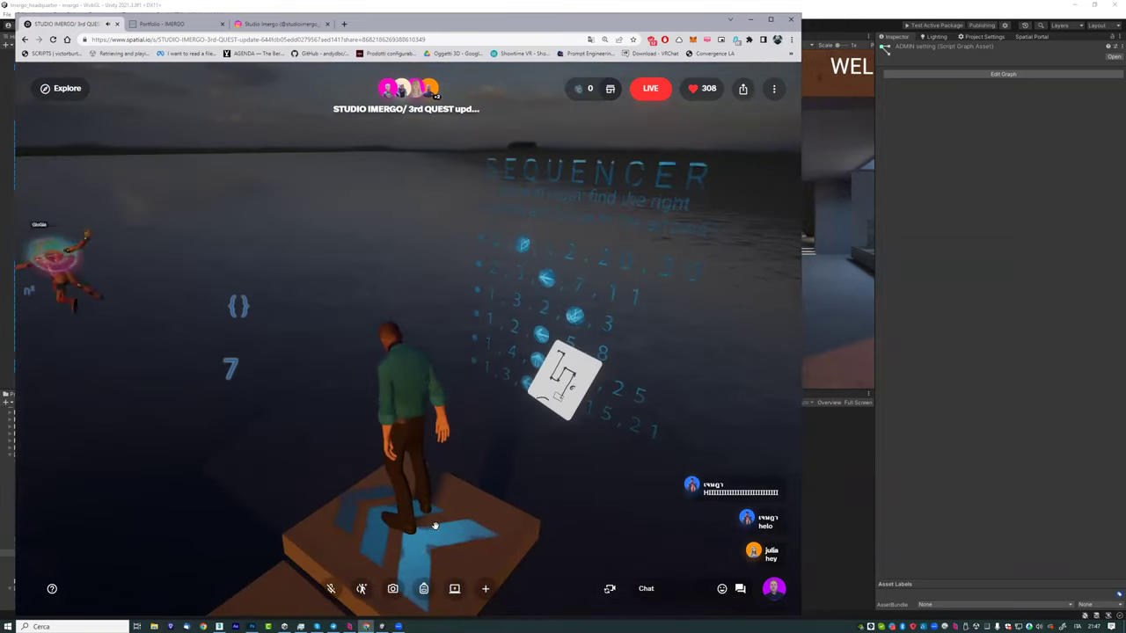
mouse_move(460, 470)
left_mouse_down()
mouse_move(558, 440)
mouse_move(415, 225)
left_mouse_up()
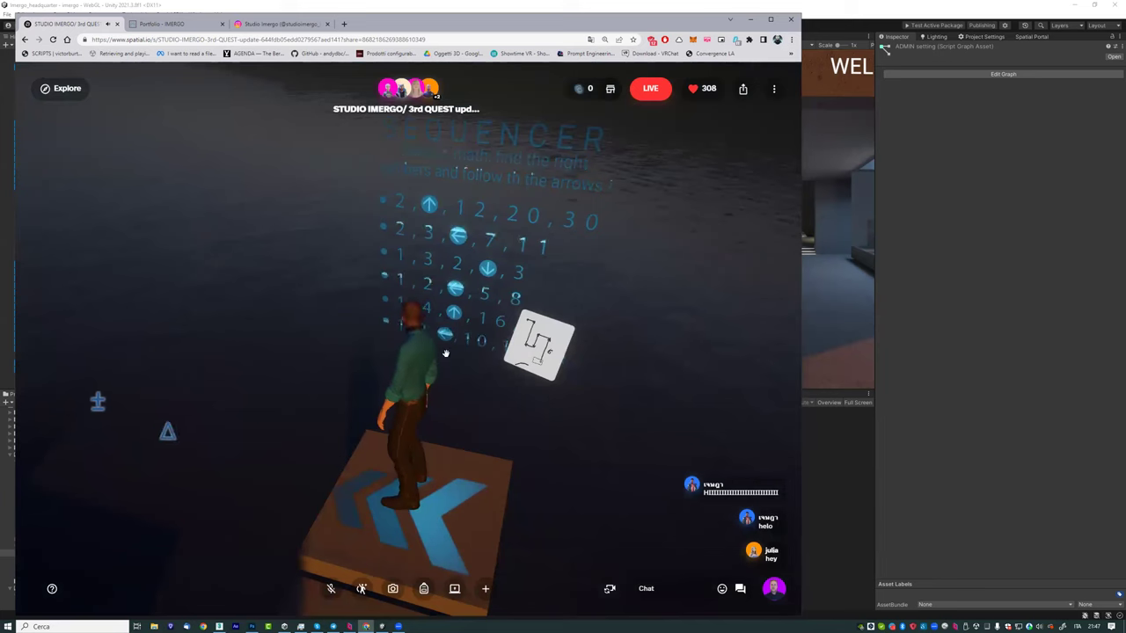
mouse_move(395, 440)
left_mouse_down()
mouse_move(475, 386)
mouse_move(522, 410)
left_mouse_up()
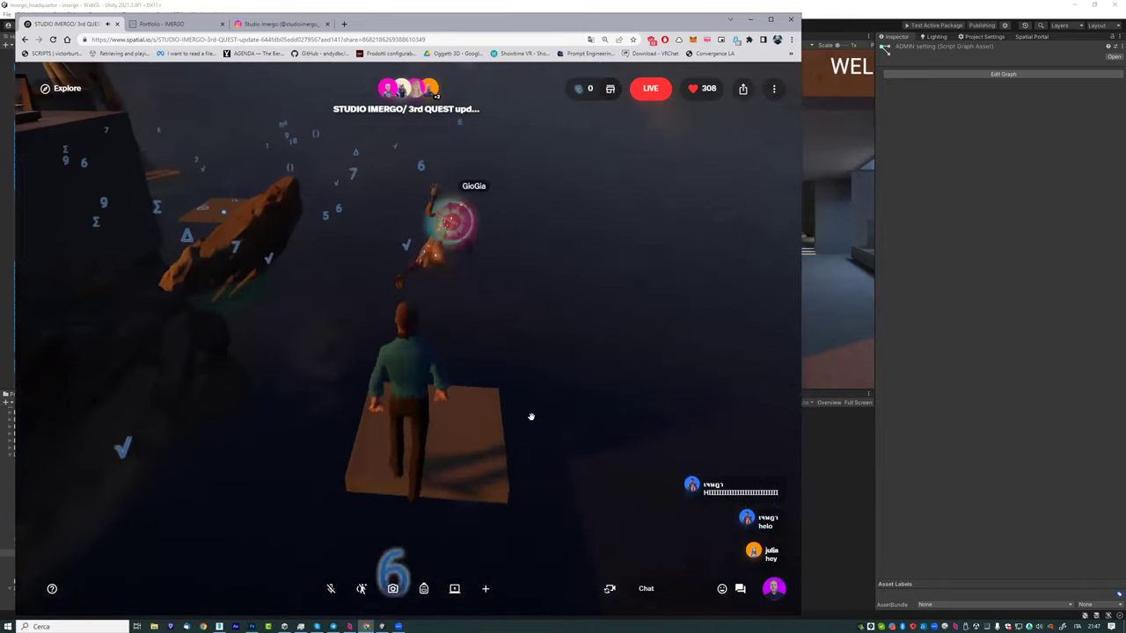
mouse_move(523, 411)
left_mouse_down()
mouse_move(481, 427)
mouse_move(447, 391)
left_mouse_up()
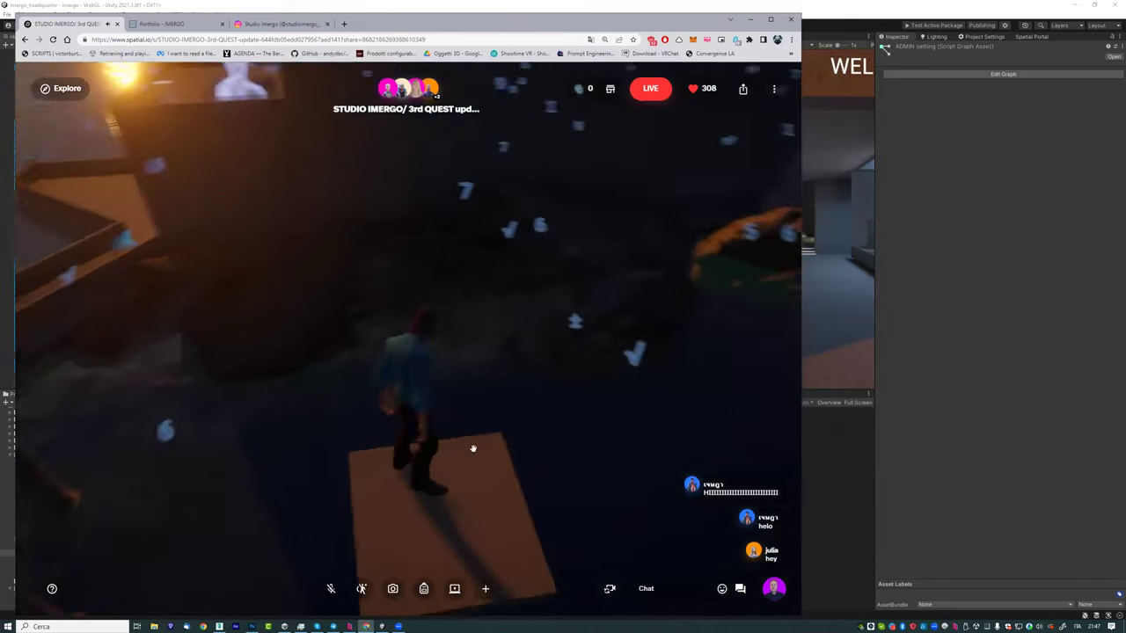
Step: Walk the avatar onto the orange platform facing the dark wall and flame
key("w")
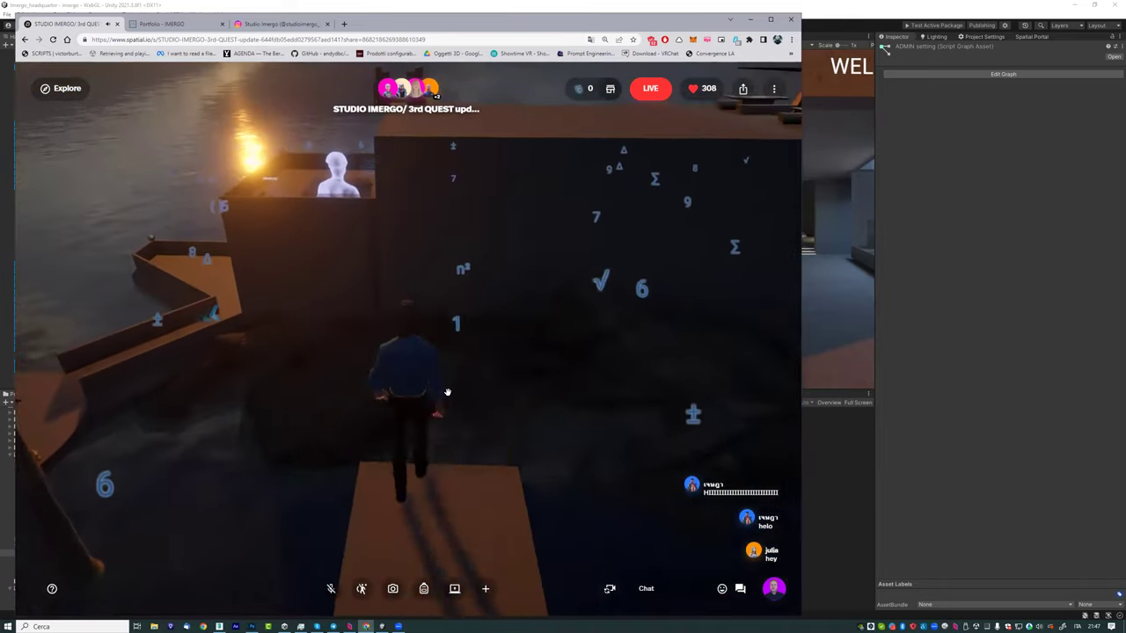
key("w")
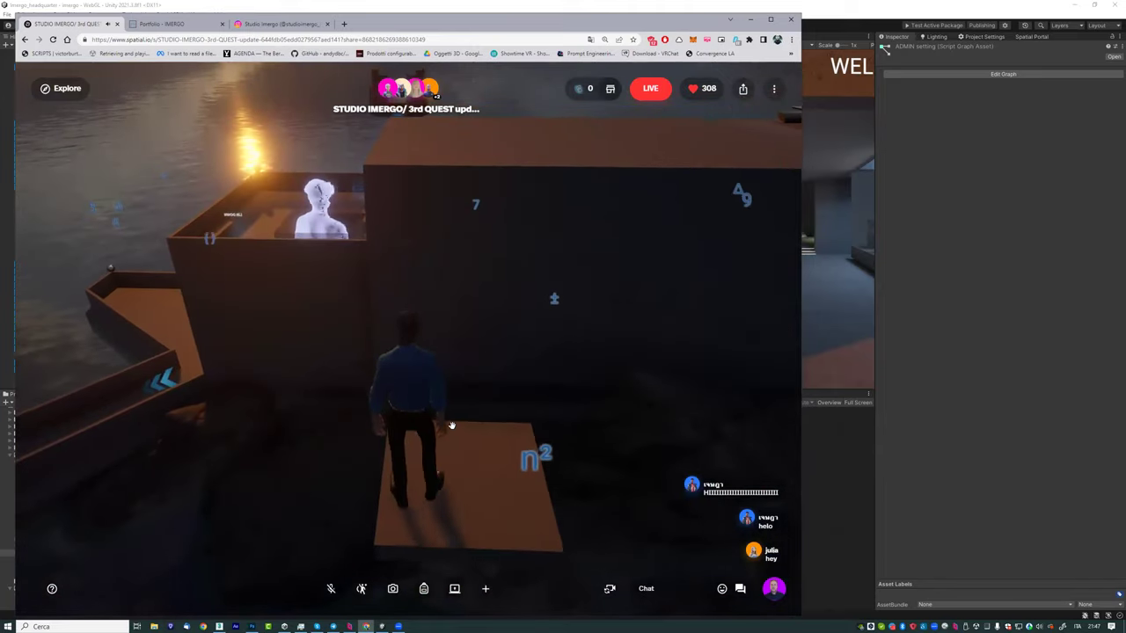
left_click_drag(429, 488, 120, 273)
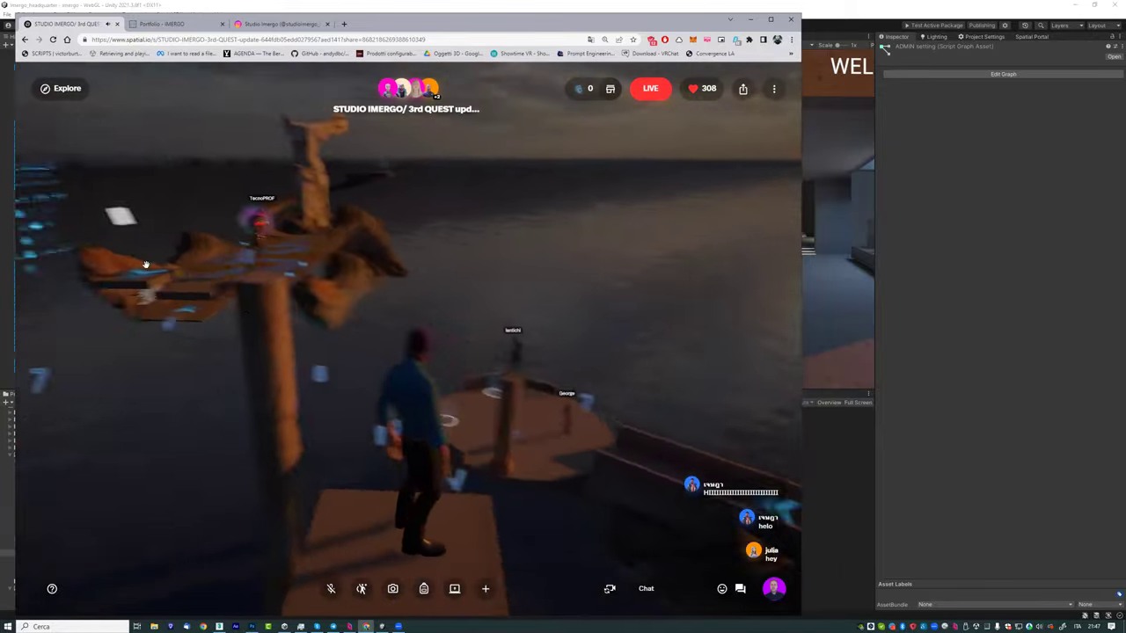
mouse_move(434, 563)
left_mouse_down()
mouse_move(528, 535)
mouse_move(467, 522)
left_mouse_up()
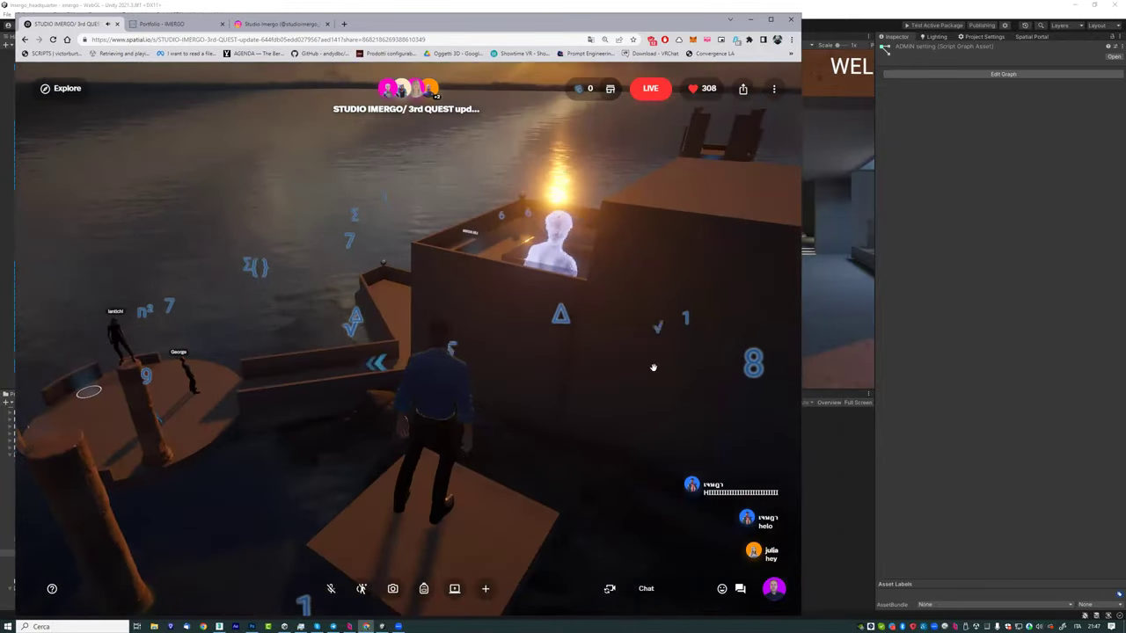
left_click_drag(652, 367, 713, 329)
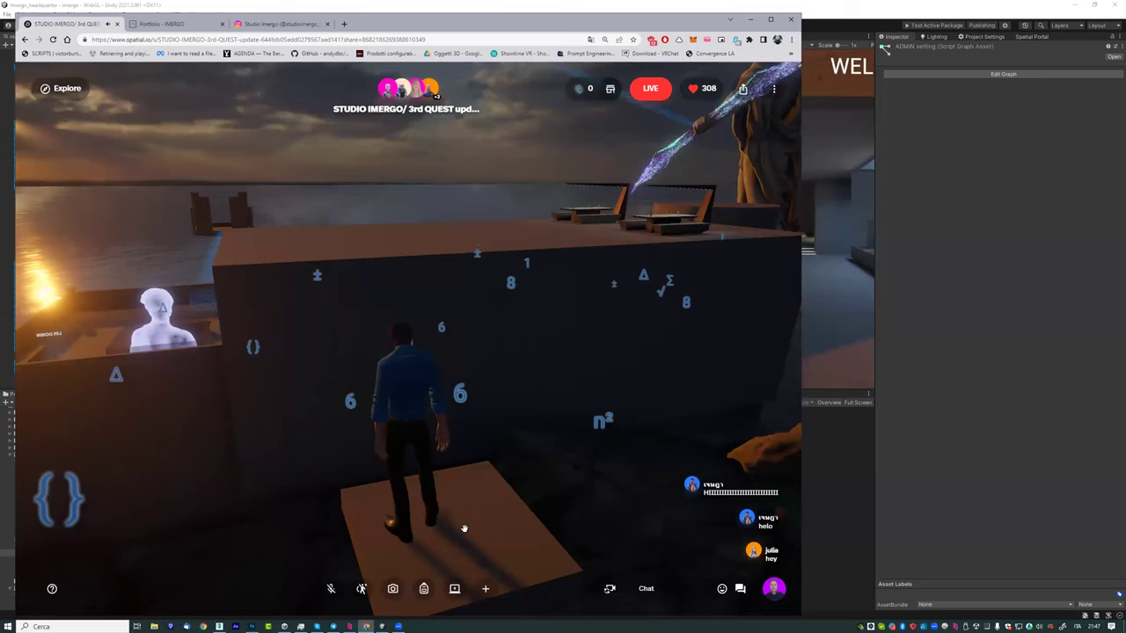
Step: Jump onto the wall-top terrace and walk toward the statue and picnic tables
key("w")
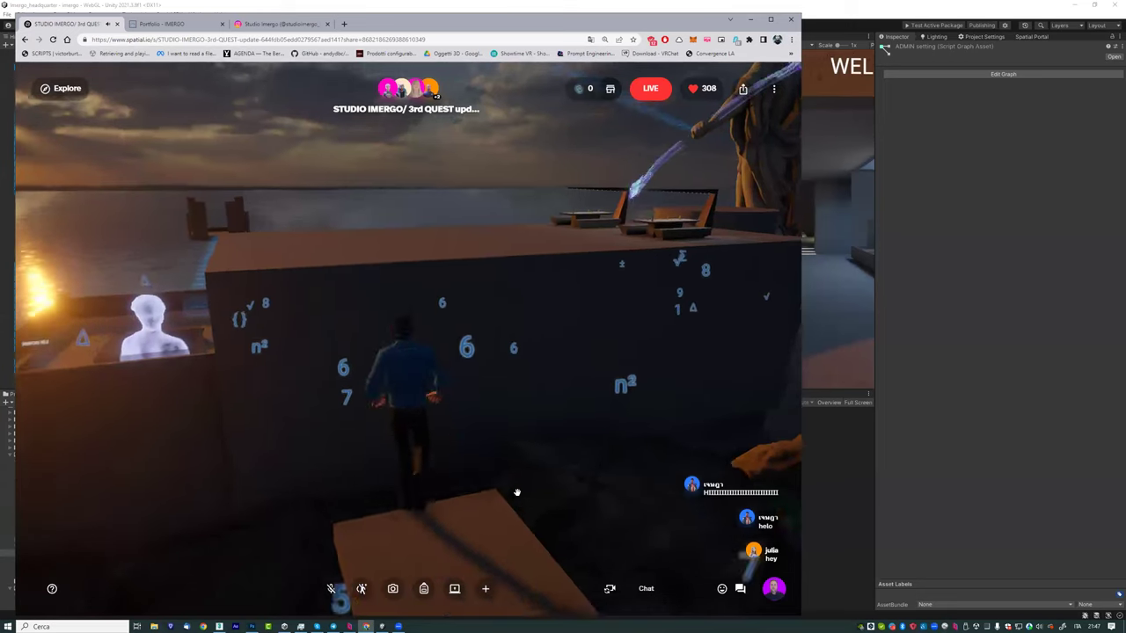
key("space")
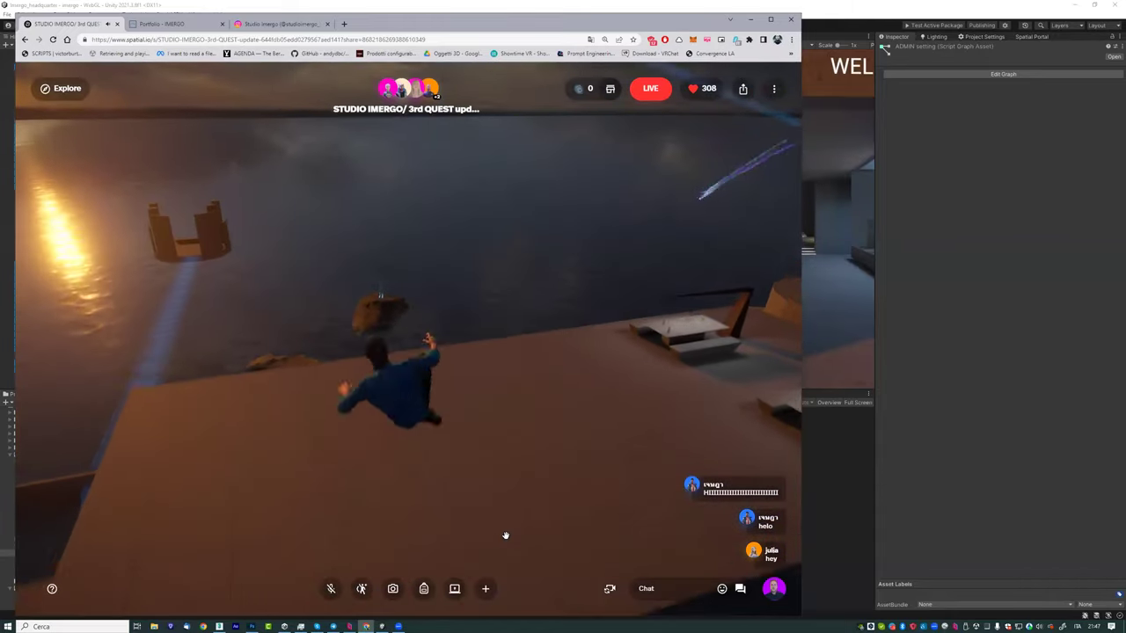
key("w")
left_click_drag(552, 490, 453, 499)
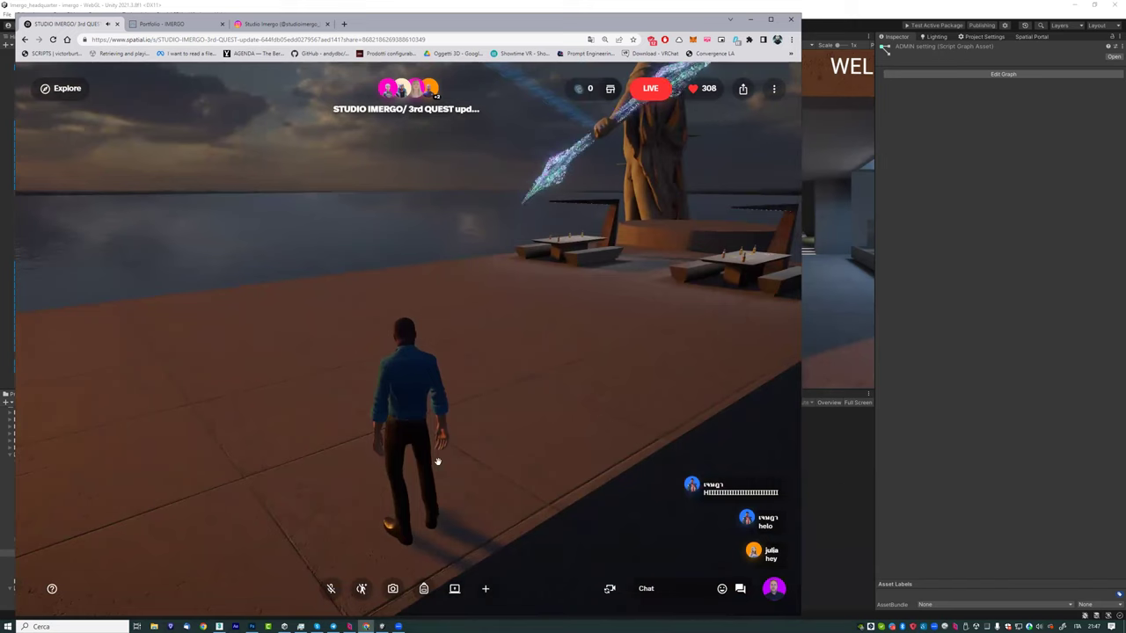
mouse_move(502, 478)
left_mouse_down()
mouse_move(440, 484)
mouse_move(434, 421)
mouse_move(394, 428)
mouse_move(340, 538)
left_mouse_up()
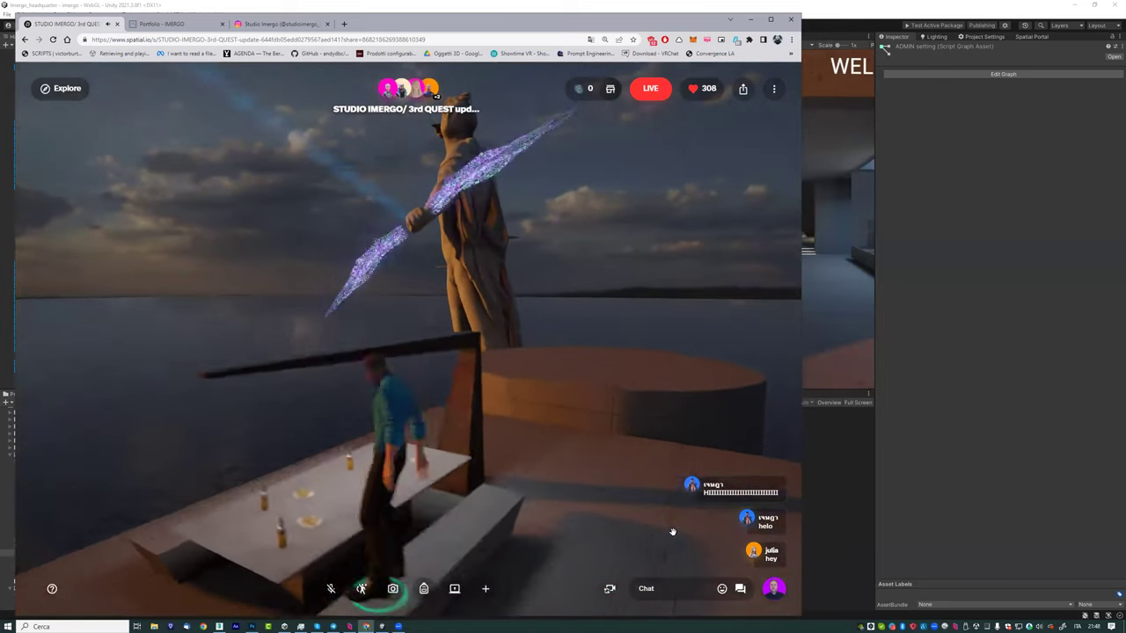
Step: Seat the avatar at the picnic table beside the statue
left_click(457, 528)
mouse_move(612, 494)
left_mouse_down()
mouse_move(769, 437)
mouse_move(565, 499)
mouse_move(571, 524)
left_mouse_up()
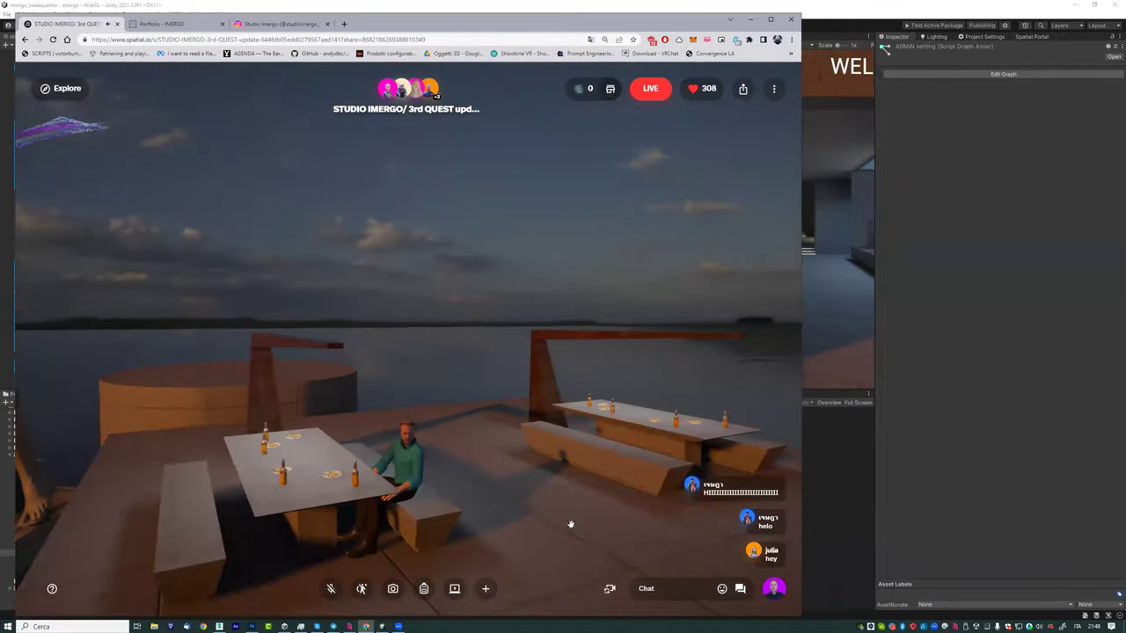
left_click_drag(436, 480, 460, 473)
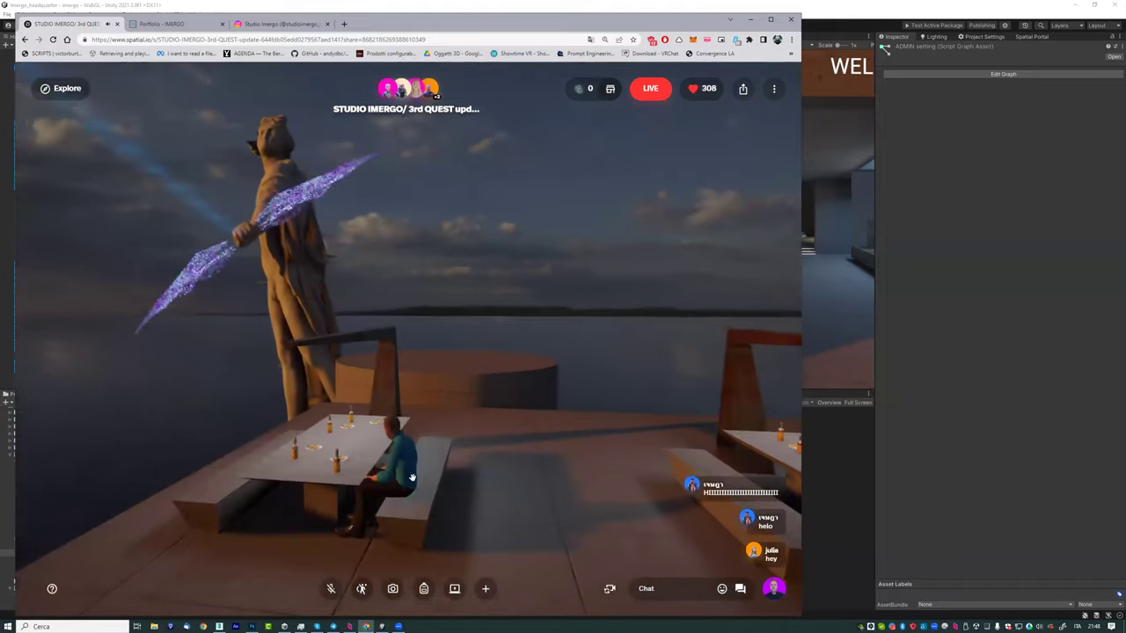
Step: Jump onto the statue's round pedestal and move to the plank beside the glowing blue figure
key("w")
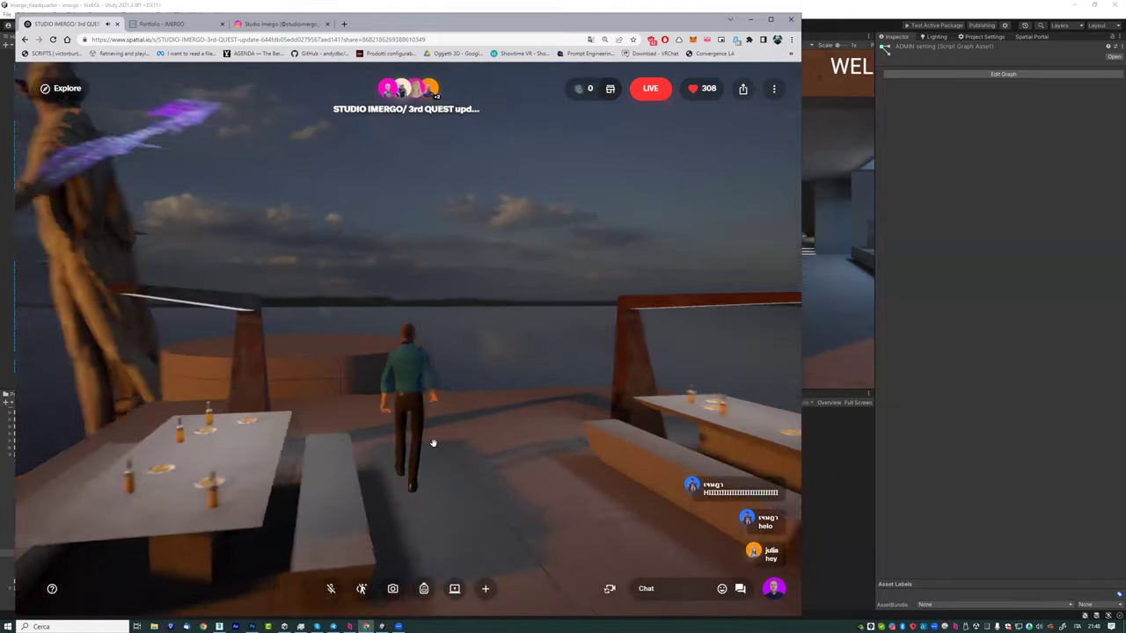
key("space")
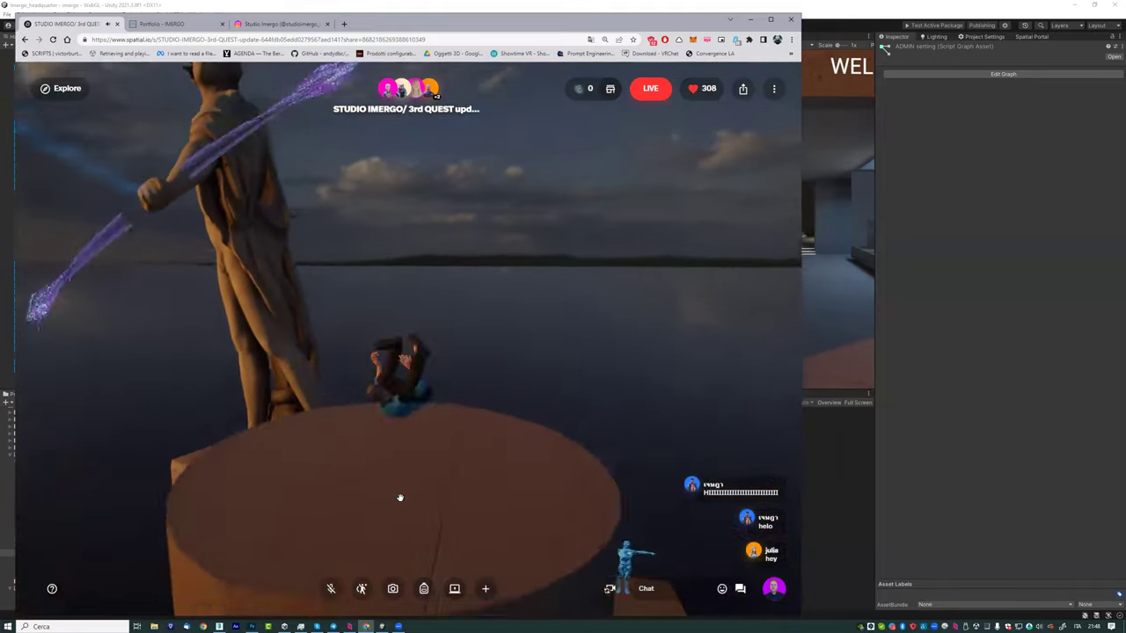
left_click_drag(427, 432, 561, 430)
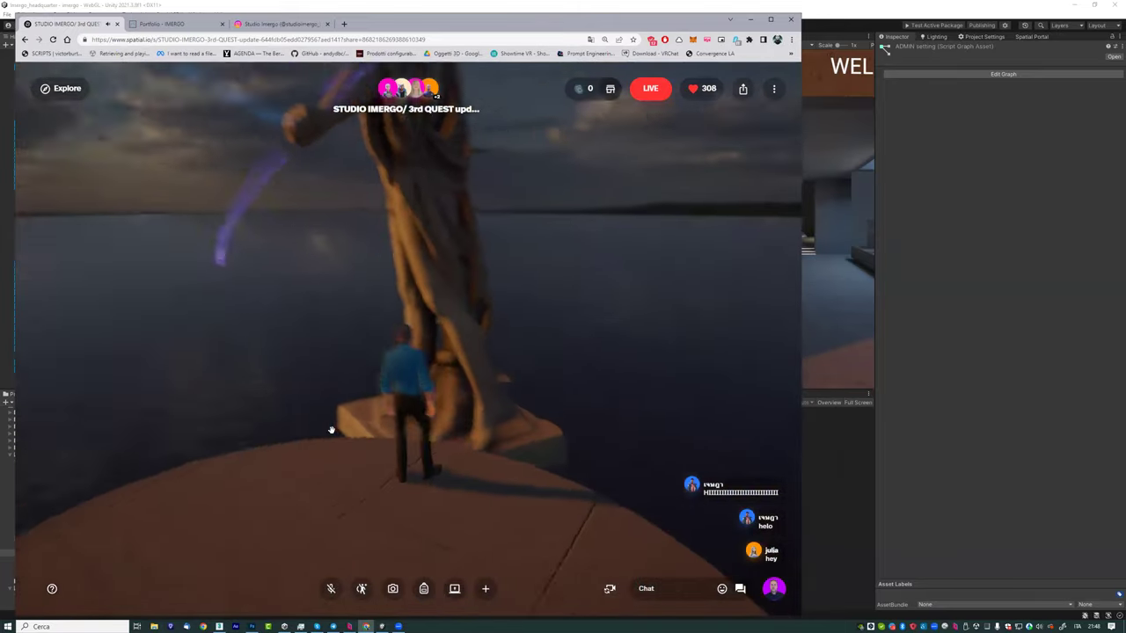
left_click_drag(459, 504, 472, 402)
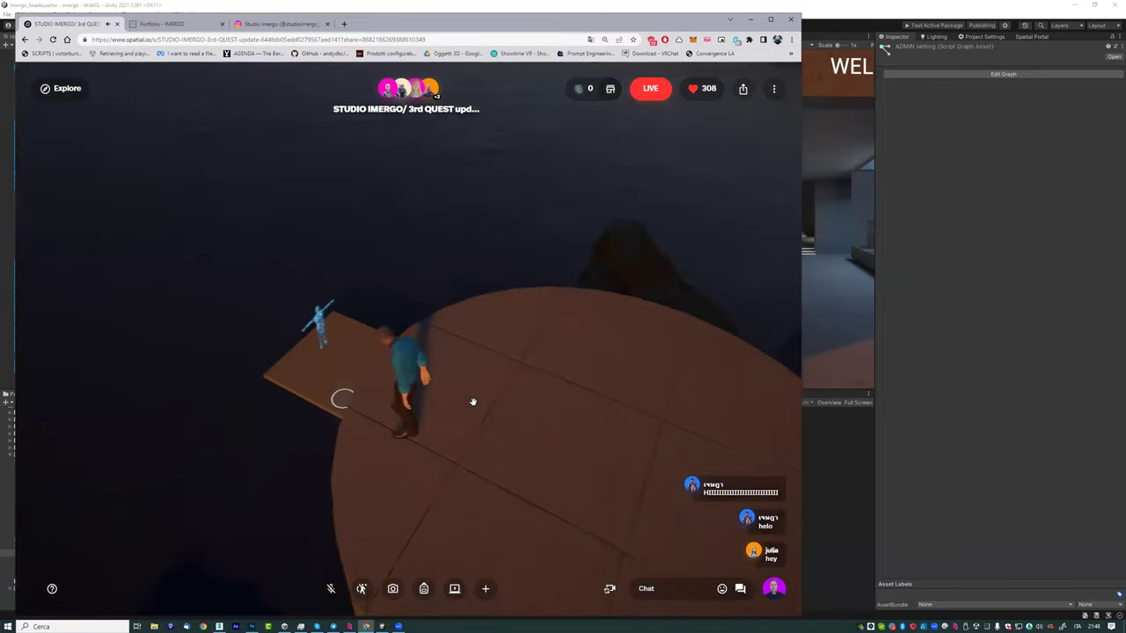
left_click_drag(463, 356, 407, 445)
left_click(346, 249)
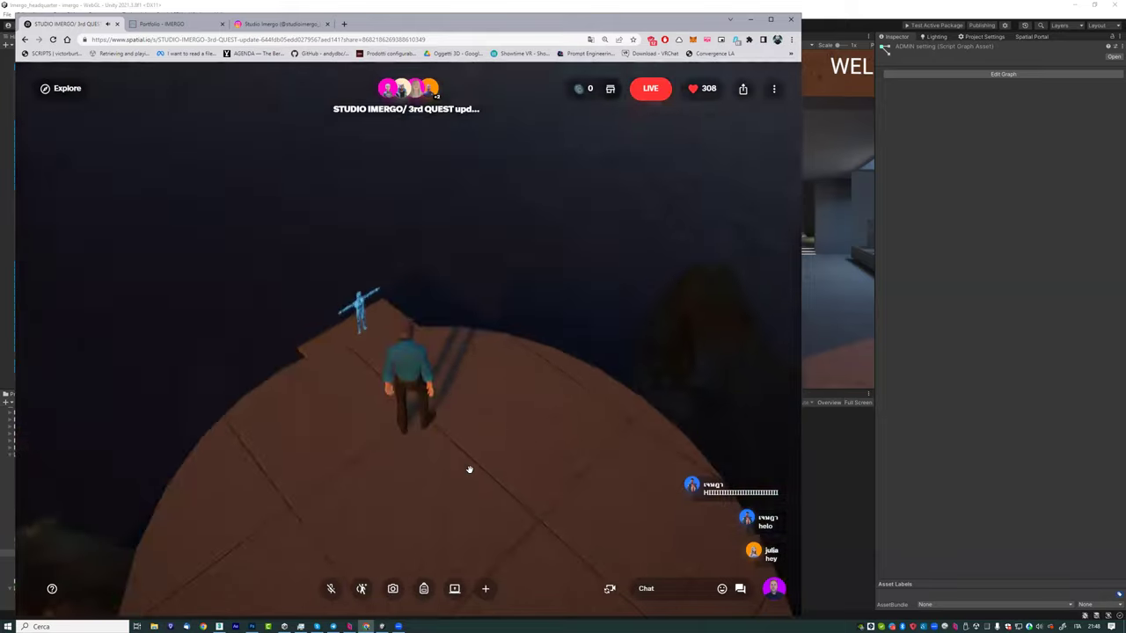
scroll(444, 367, "up", 5)
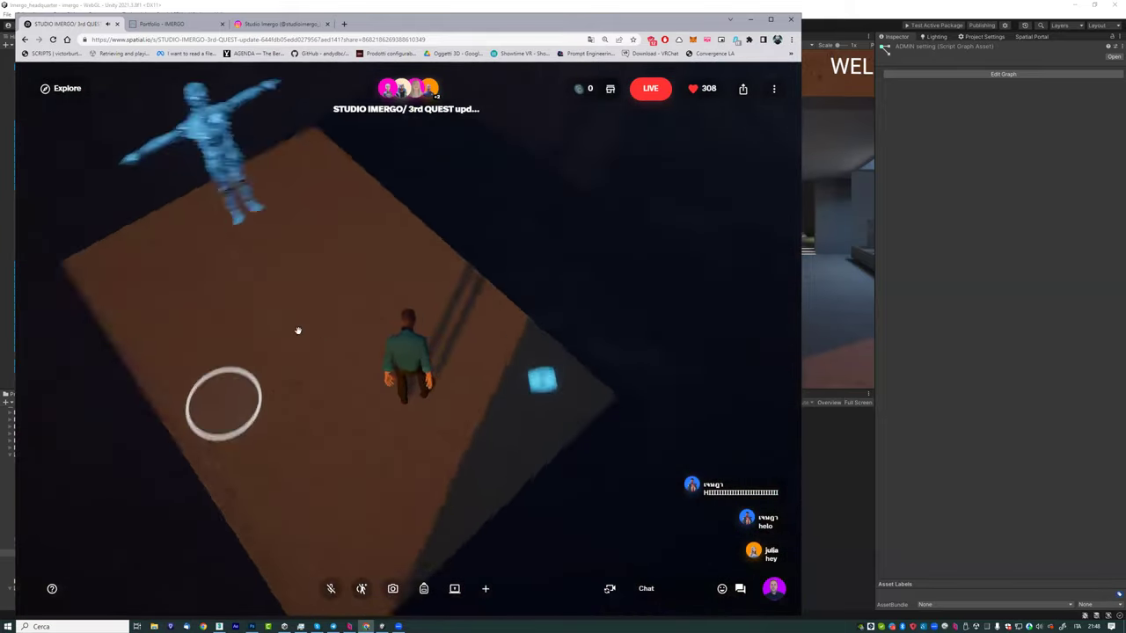
left_click_drag(297, 330, 478, 402)
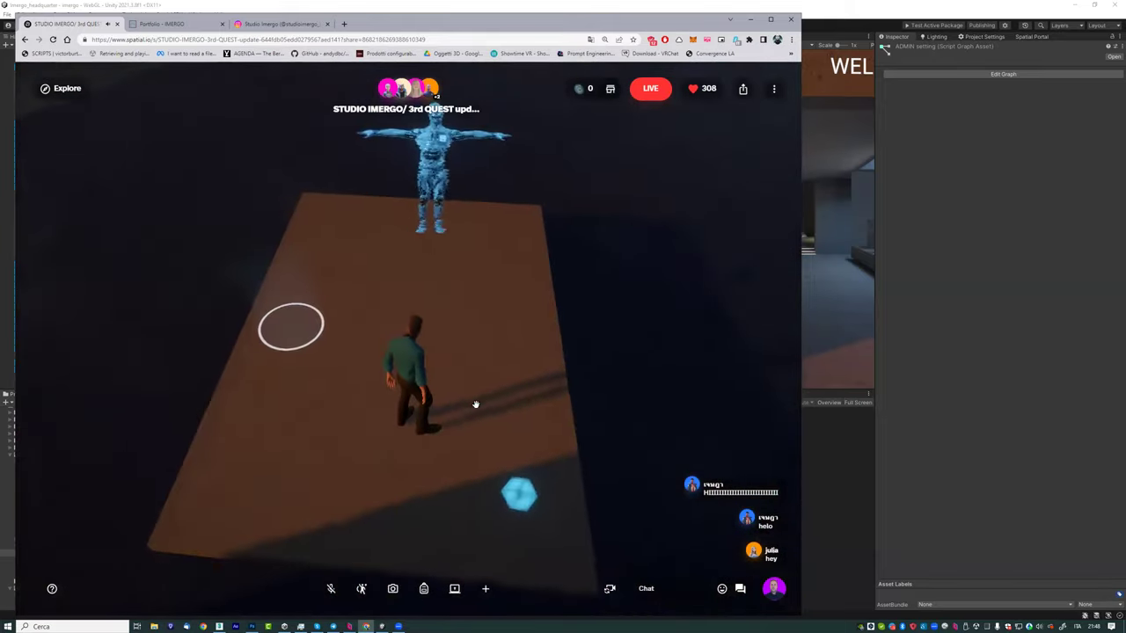
Step: Teleport into the gallery and walk down the corridor through the OUR SPACES & MORE portal
left_click_drag(223, 353, 458, 472)
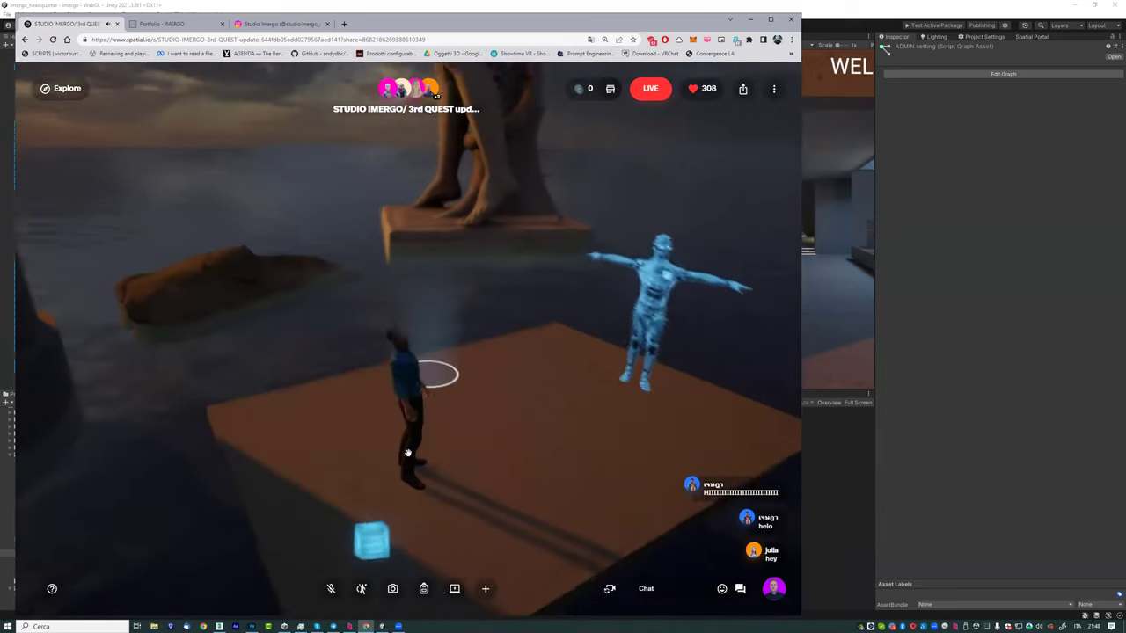
left_click(458, 472)
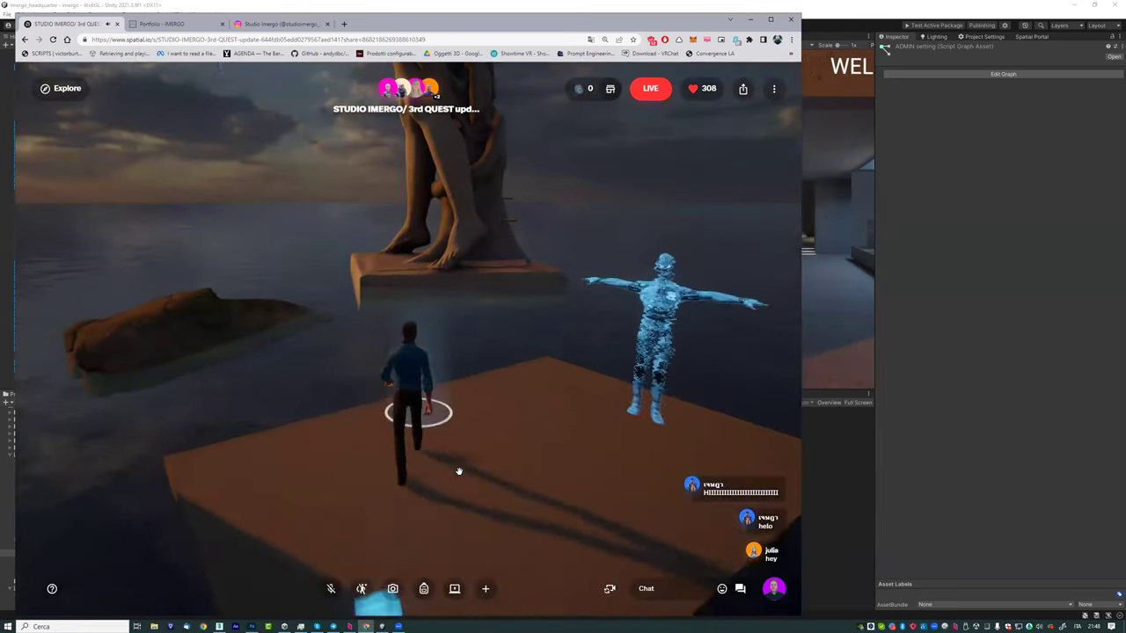
key("w")
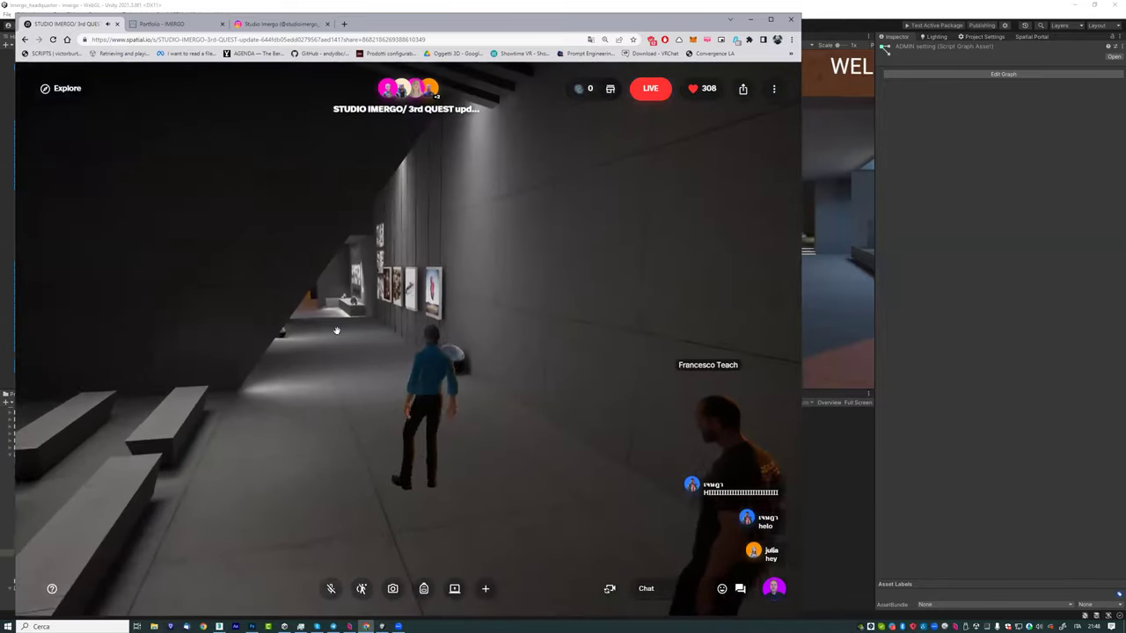
mouse_move(367, 397)
left_mouse_down()
mouse_move(592, 430)
mouse_move(320, 414)
left_mouse_up()
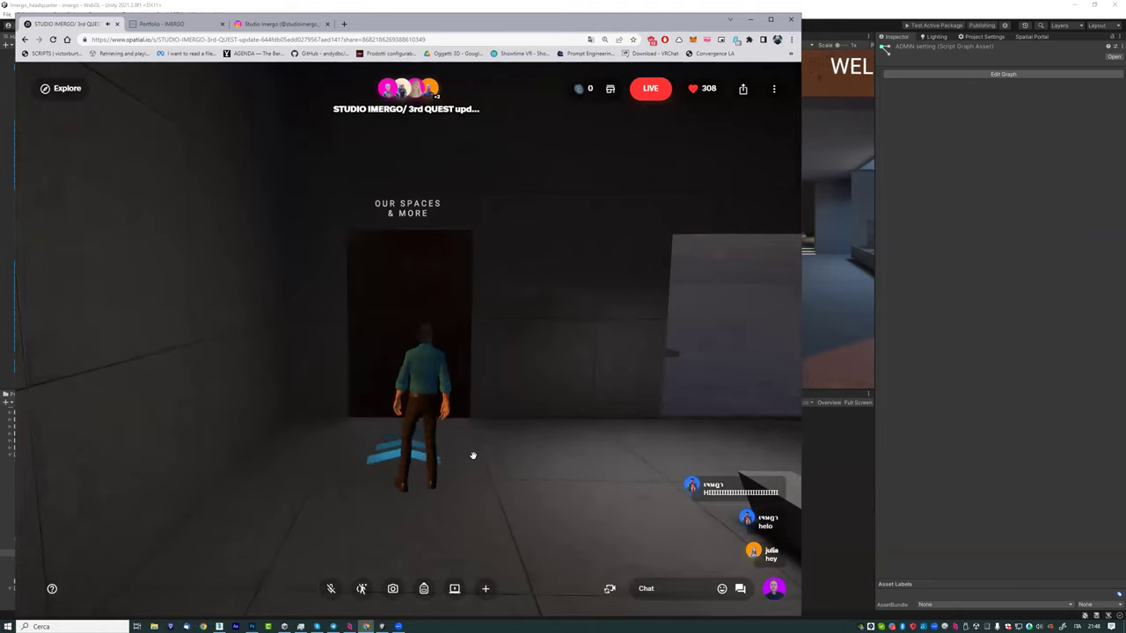
key("w")
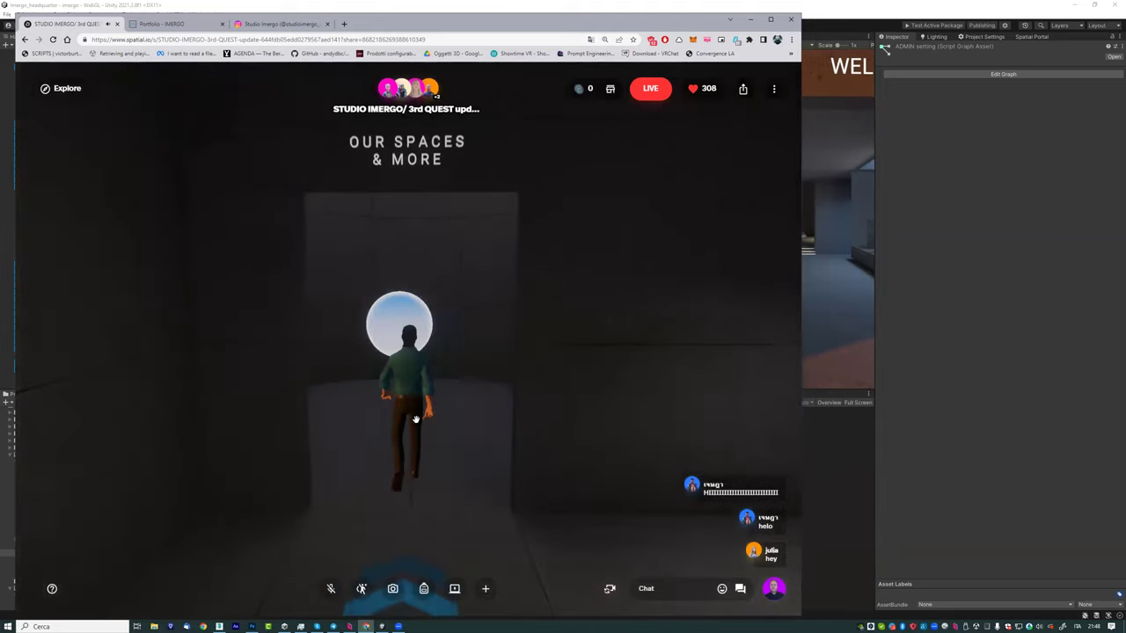
key("w")
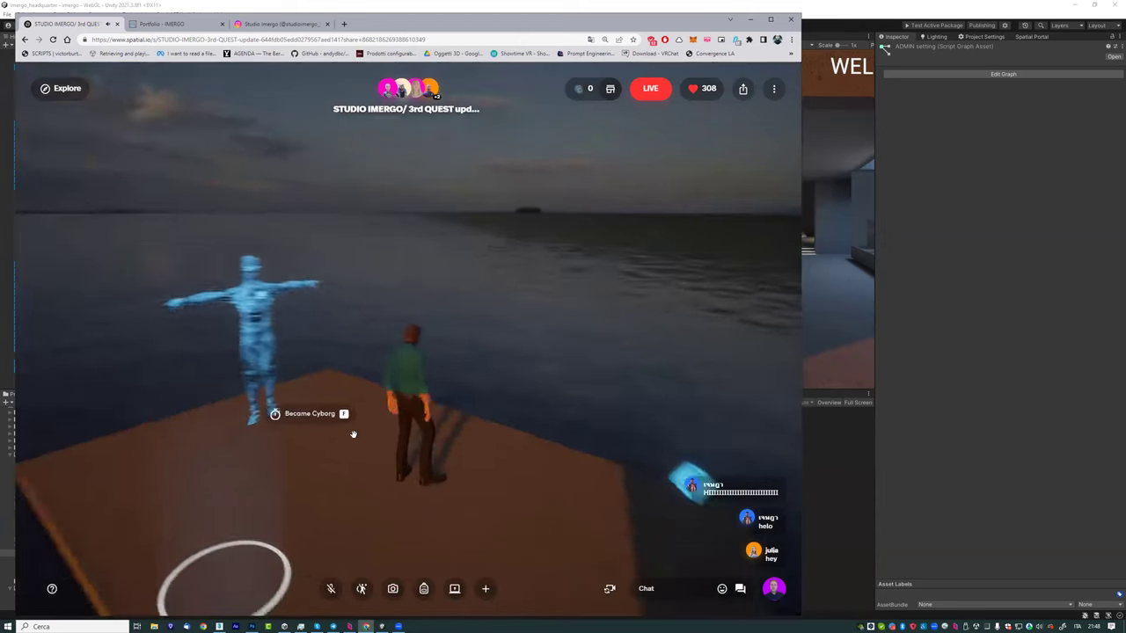
Step: Walk the avatar across the platform up to the blue cyborg figure
key("w")
key("w")
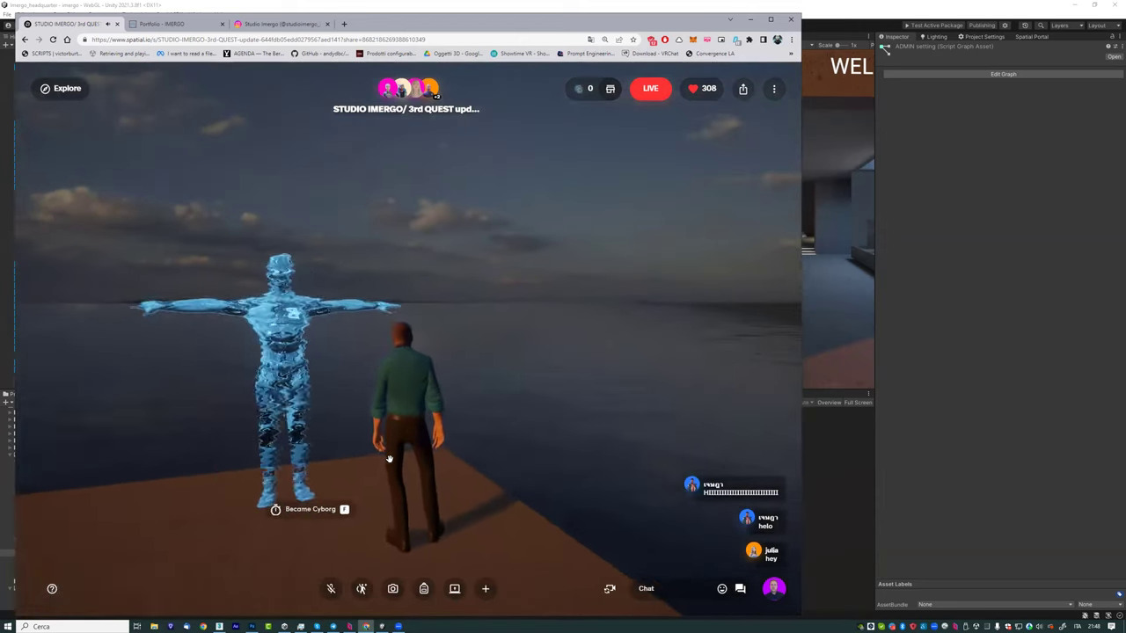
key("w")
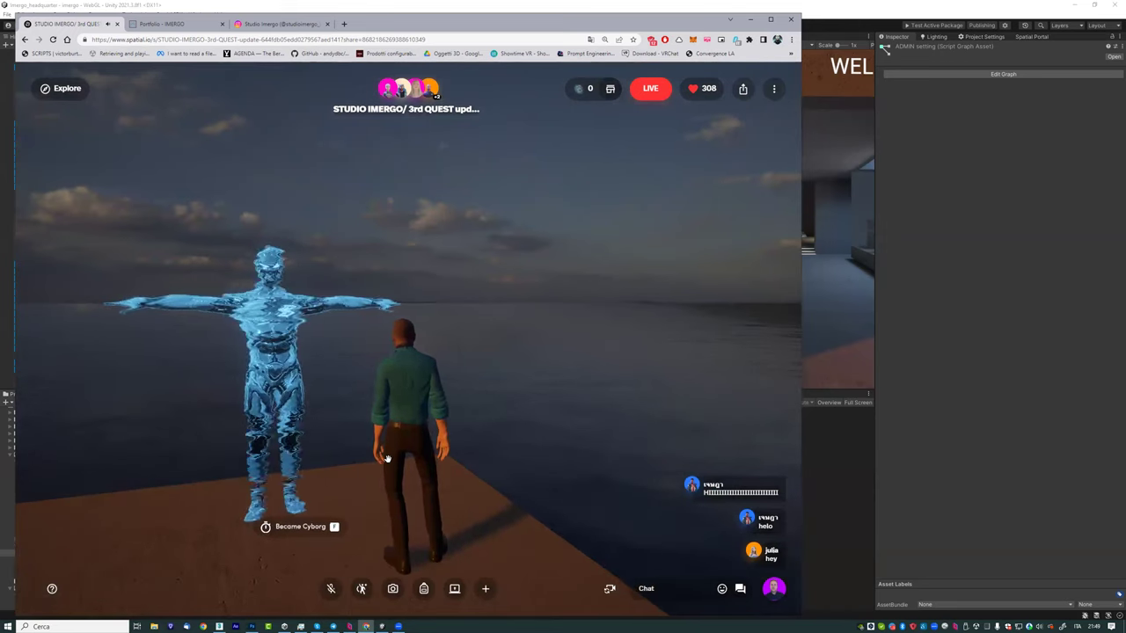
key("d")
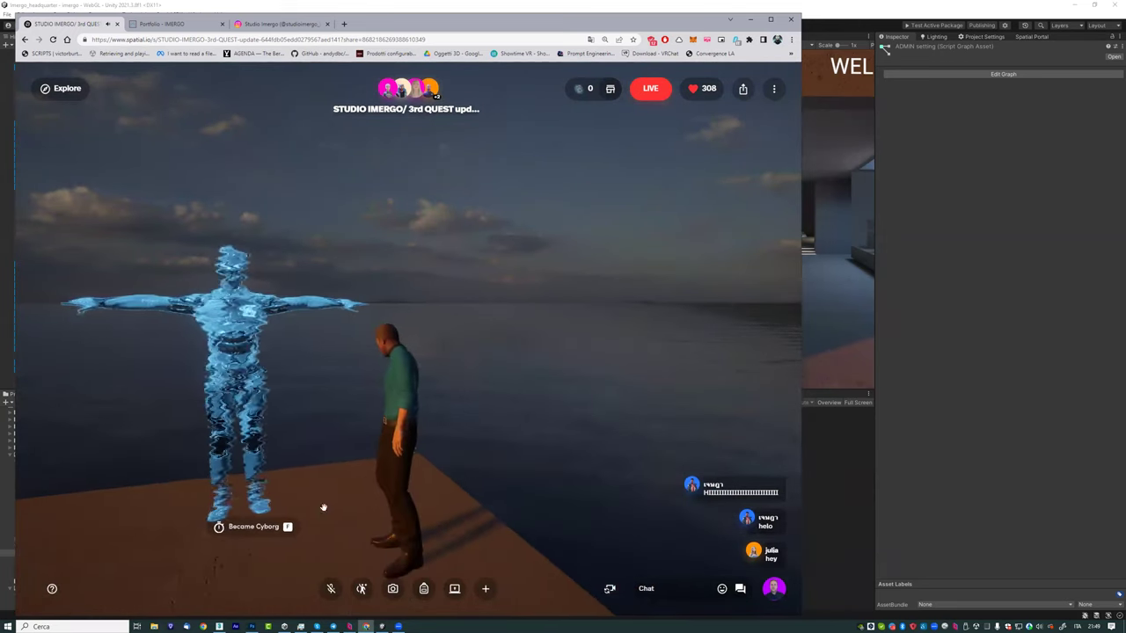
mouse_move(410, 464)
left_mouse_down()
mouse_move(427, 402)
mouse_move(402, 346)
left_mouse_up()
Step: Reposition beside the figure and accept the Become Cyborg prompt with F
key("a")
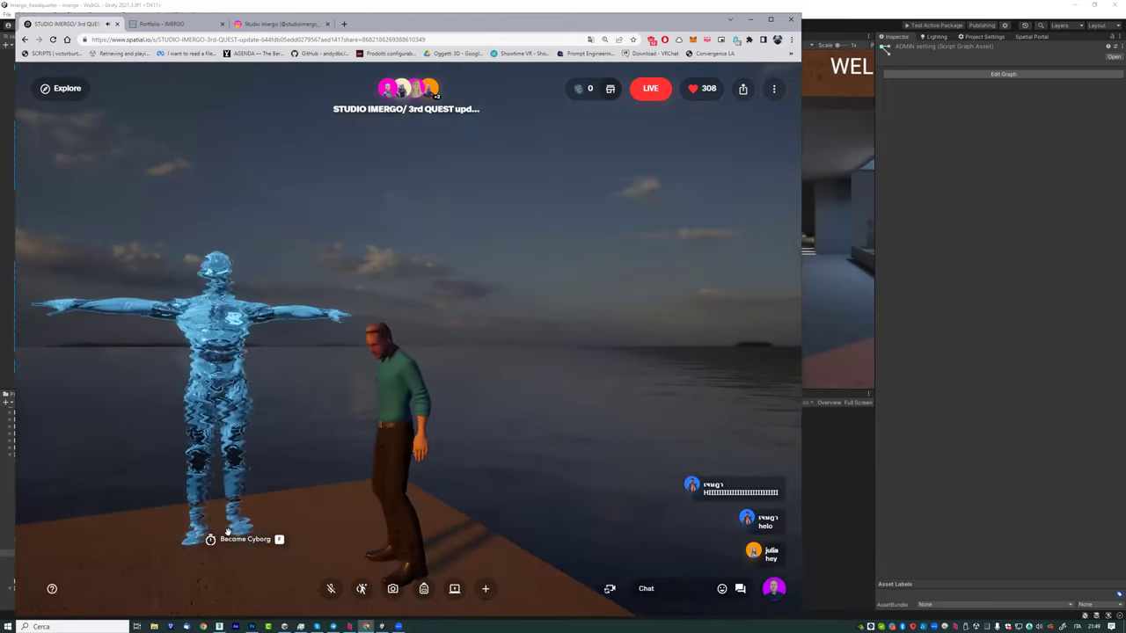
key("s")
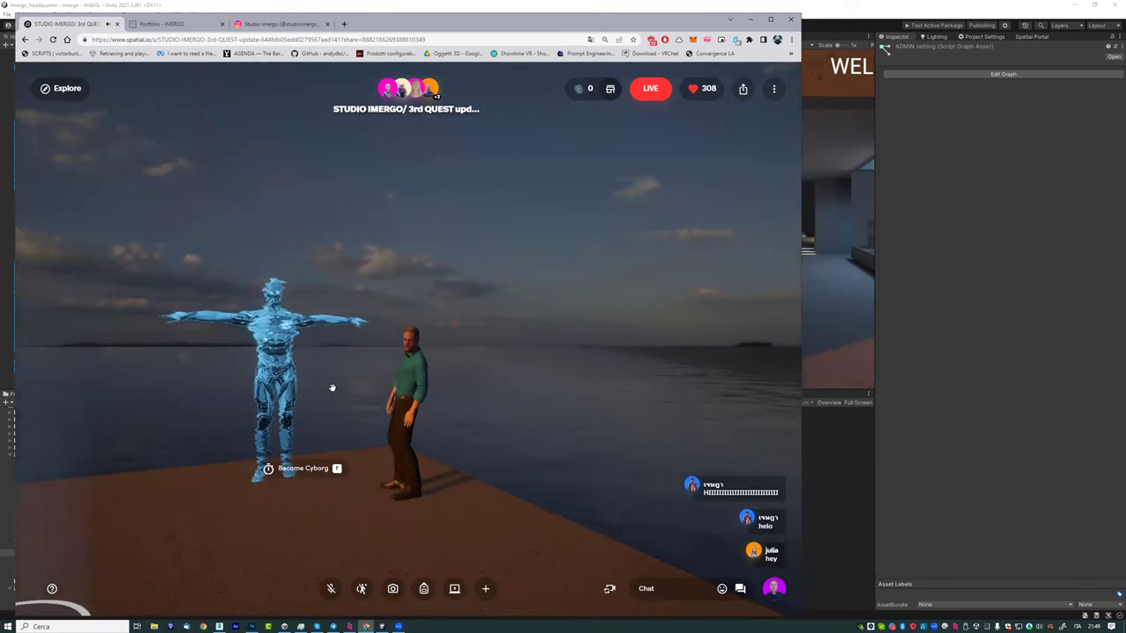
left_click_drag(423, 395, 300, 461)
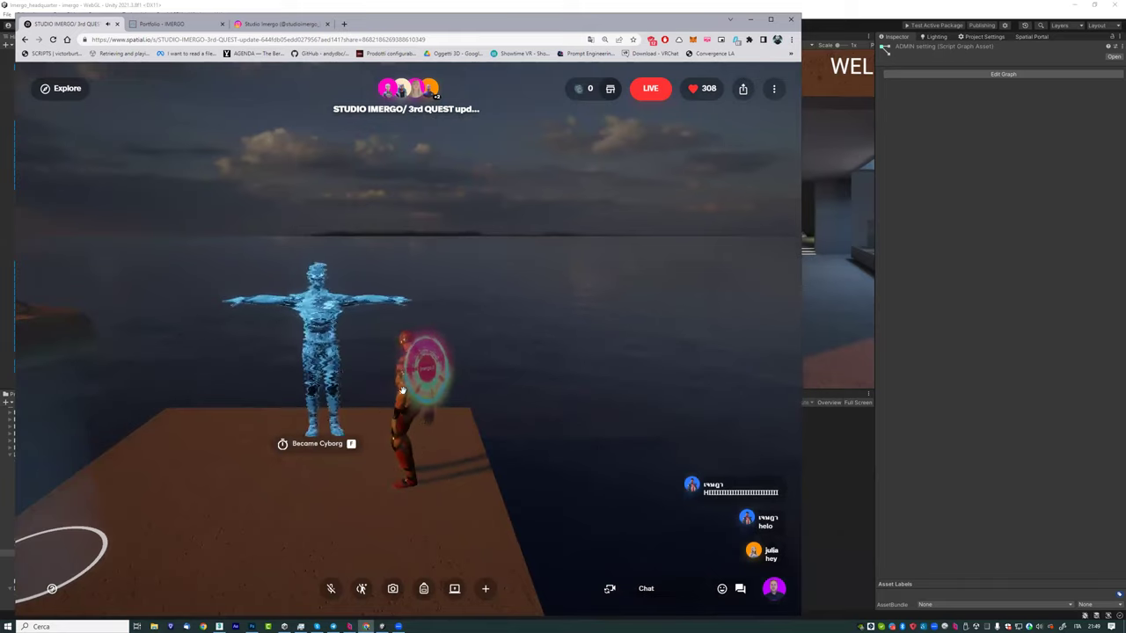
key("d")
key("s")
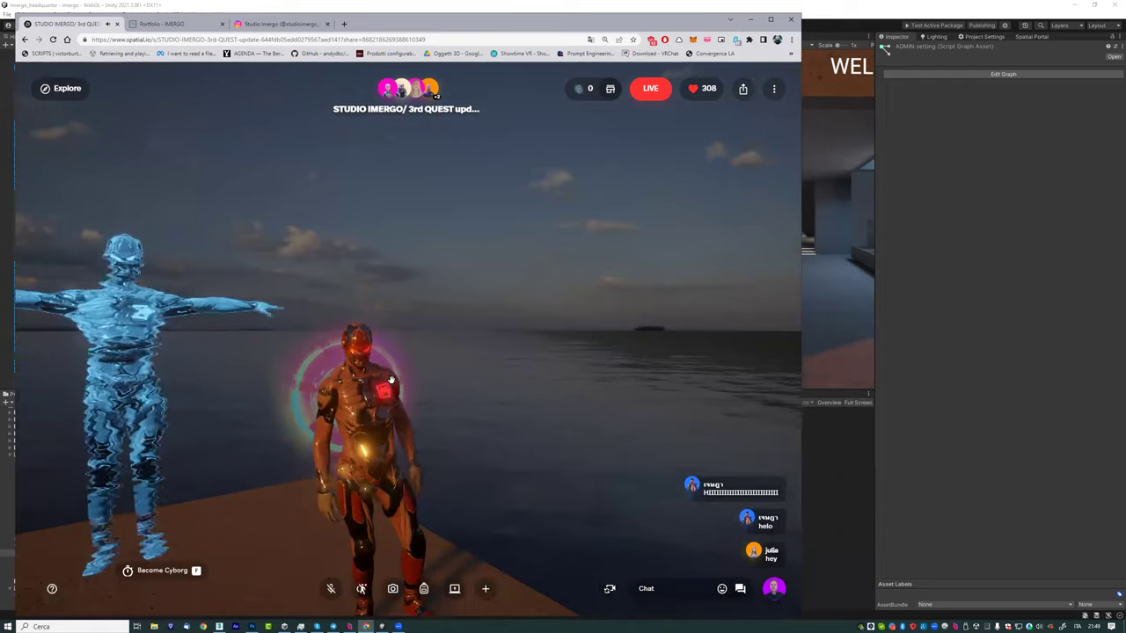
key("f")
key("w")
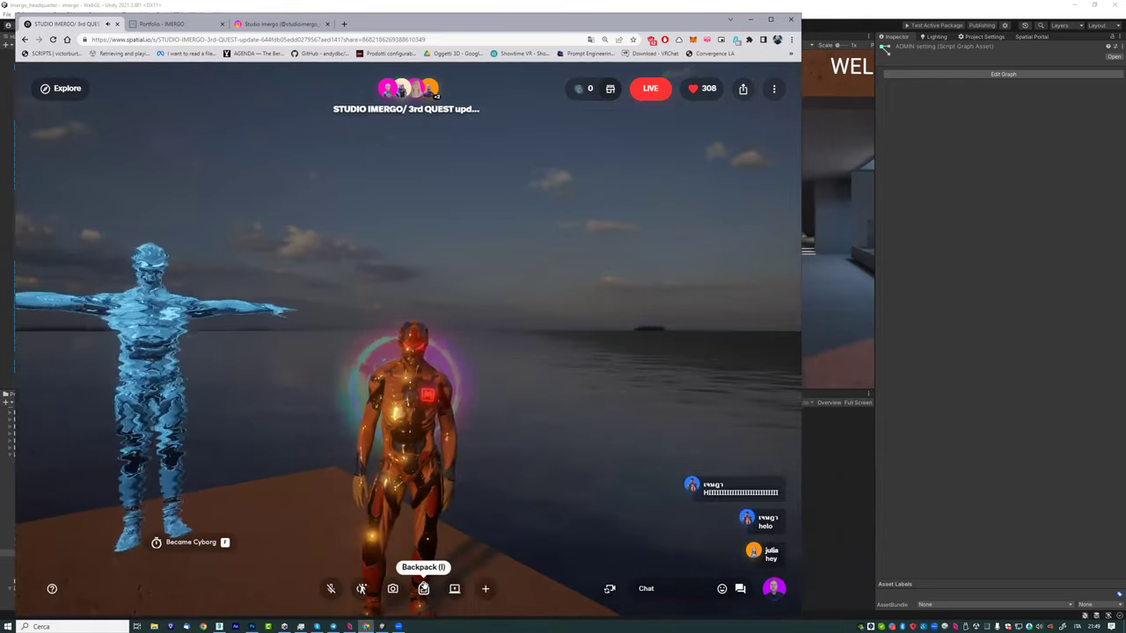
Step: Check the Backpack, then orbit until the blue figure is in front of the avatar
left_click(423, 589)
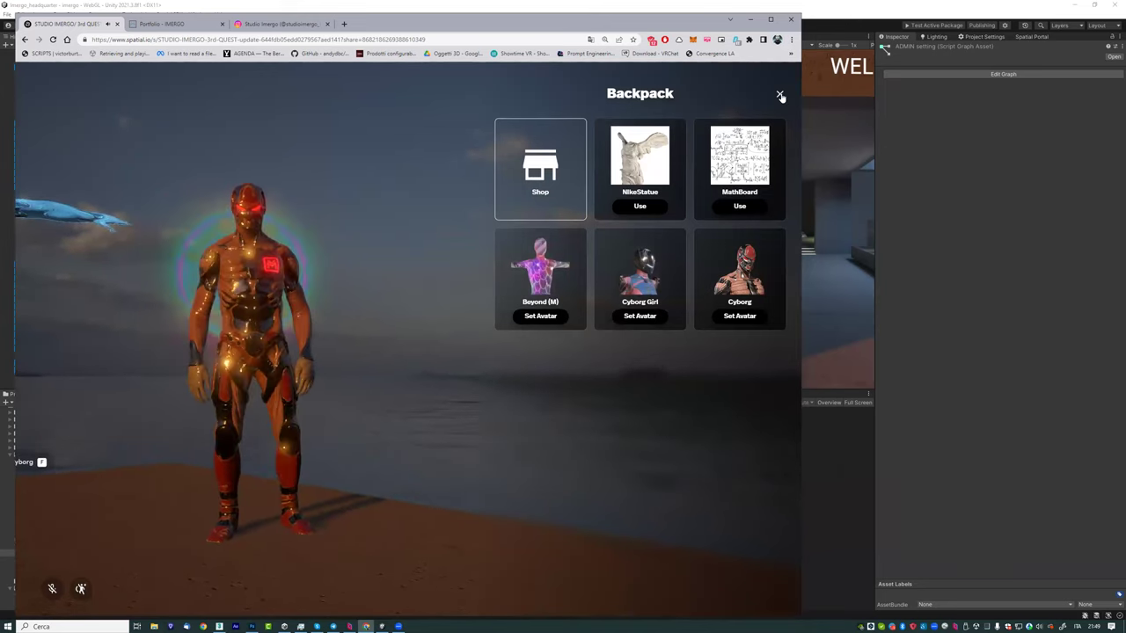
left_click(472, 431)
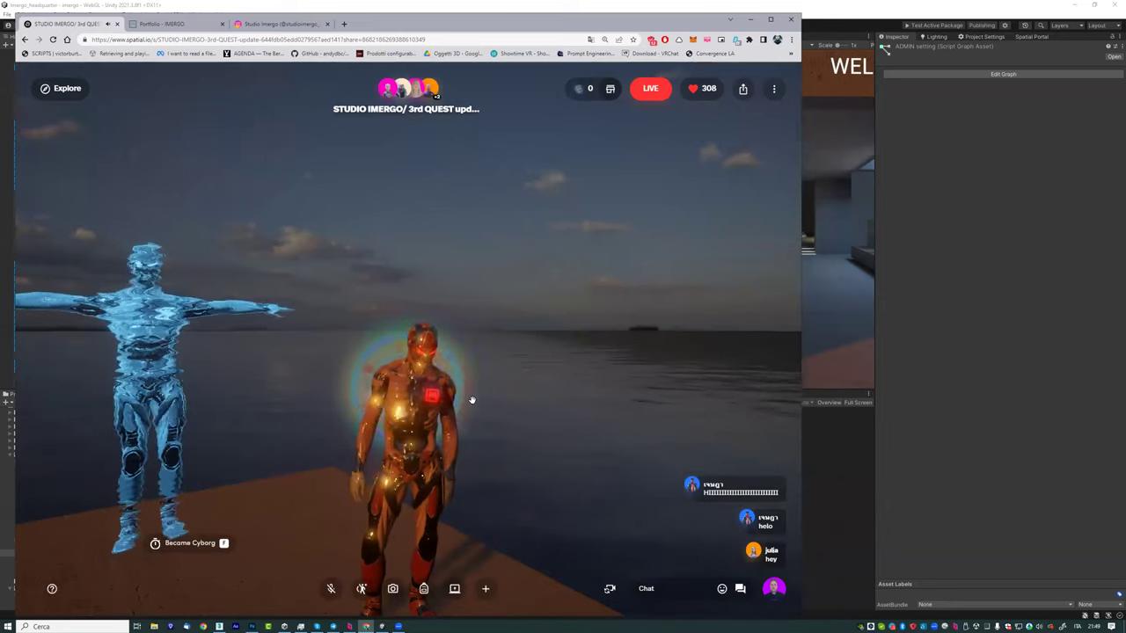
mouse_move(471, 398)
left_mouse_down()
mouse_move(374, 449)
mouse_move(405, 452)
left_mouse_up()
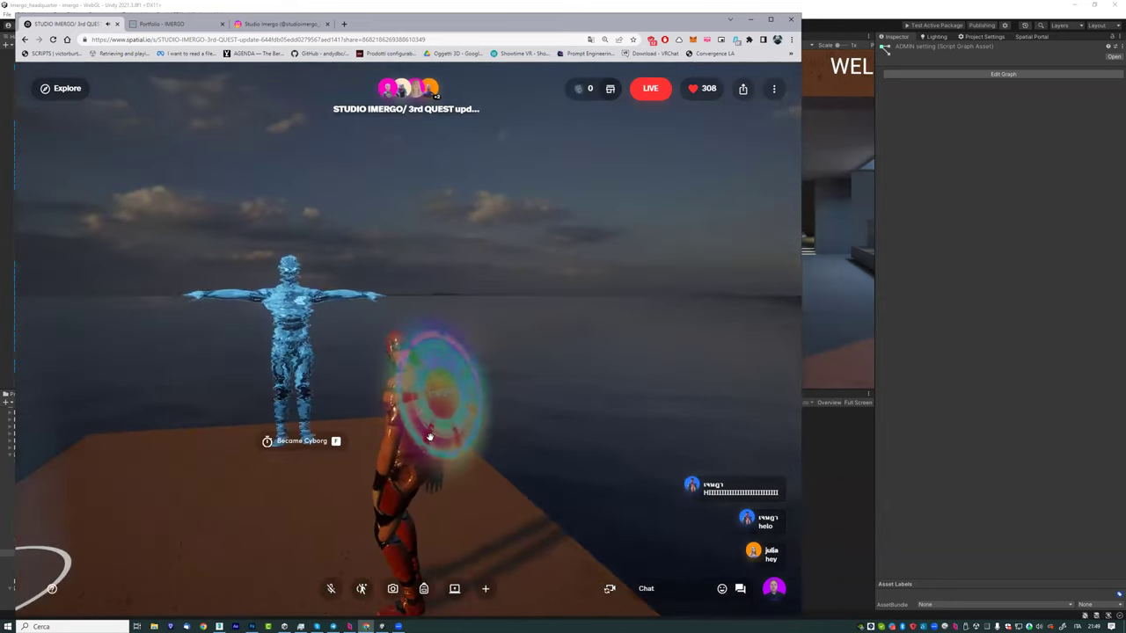
mouse_move(334, 465)
left_mouse_down()
mouse_move(411, 384)
mouse_move(410, 394)
left_mouse_up()
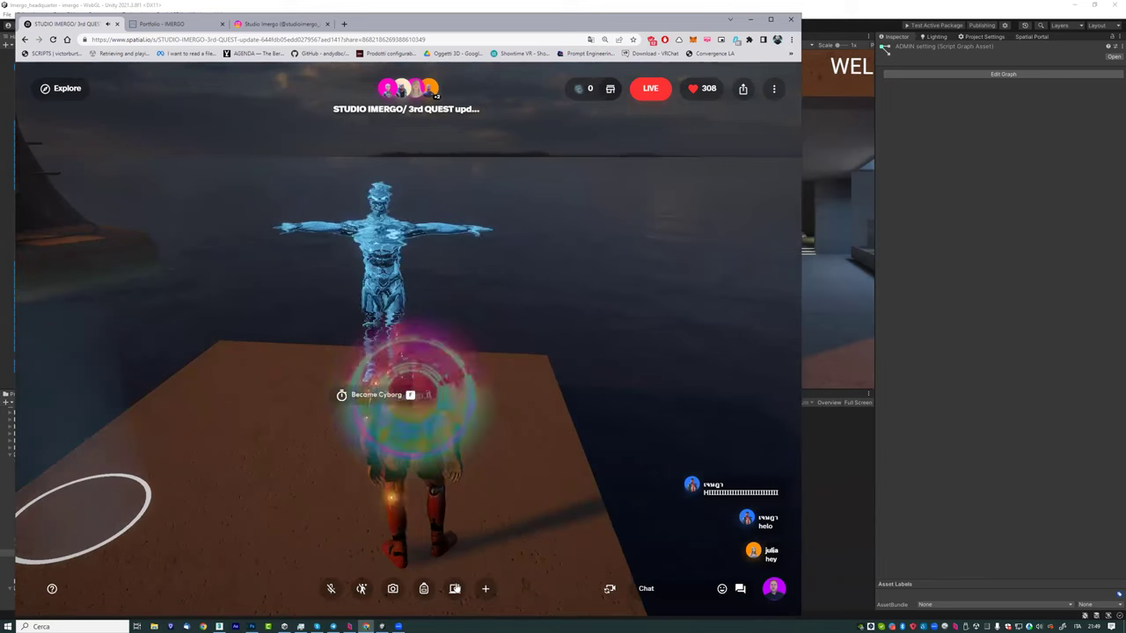
mouse_move(467, 453)
left_mouse_down()
mouse_move(614, 467)
mouse_move(491, 429)
left_mouse_up()
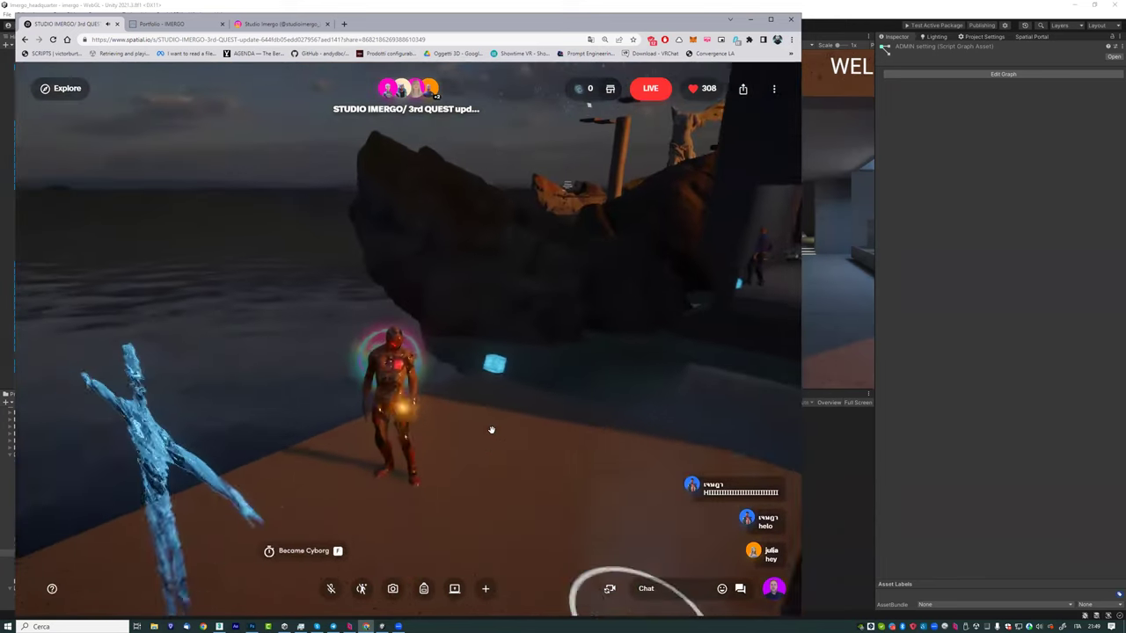
mouse_move(563, 434)
left_mouse_down()
mouse_move(516, 428)
mouse_move(402, 462)
mouse_move(478, 428)
mouse_move(424, 302)
left_mouse_up()
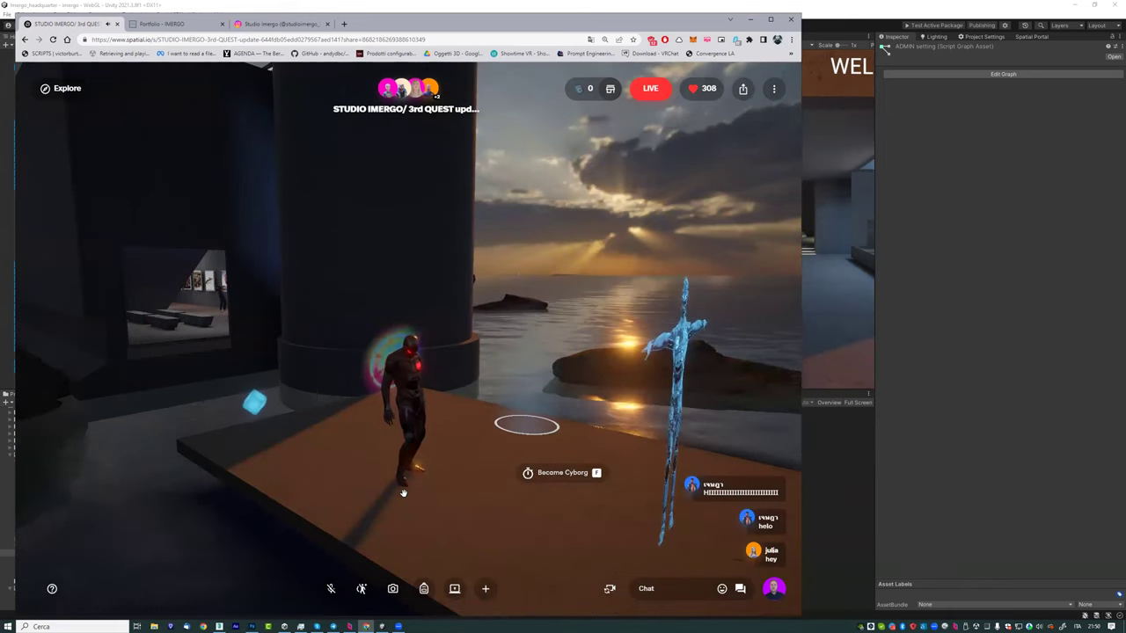
Step: Choose Become Cyborg again and walk toward the statue and sea
left_click(578, 472)
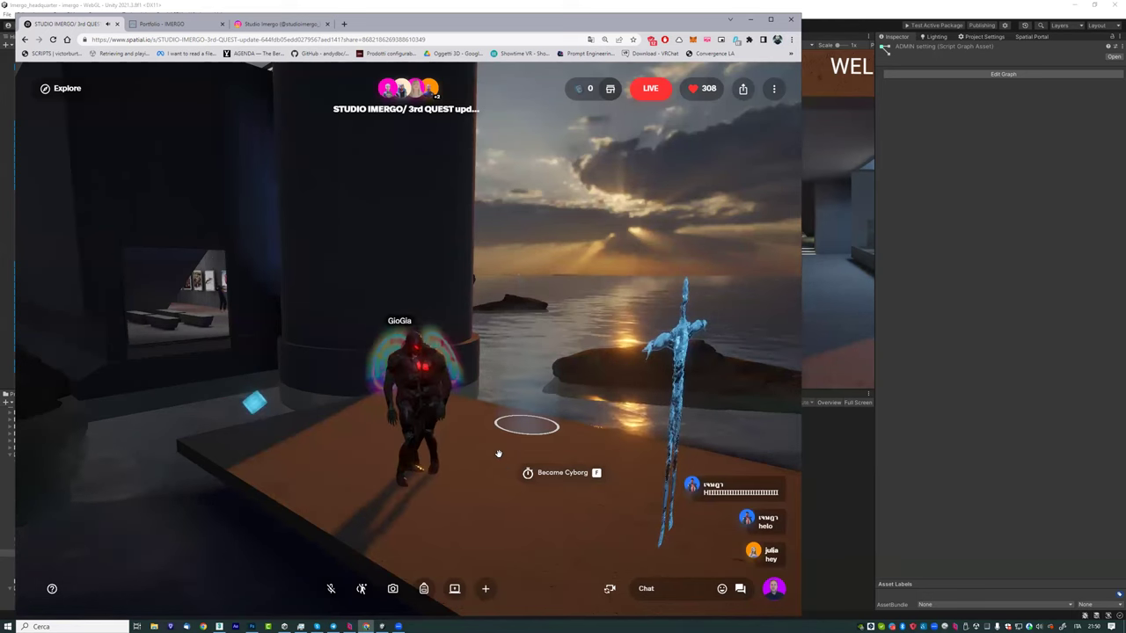
key("w")
mouse_move(451, 450)
left_mouse_down()
mouse_move(479, 487)
mouse_move(836, 463)
left_mouse_up()
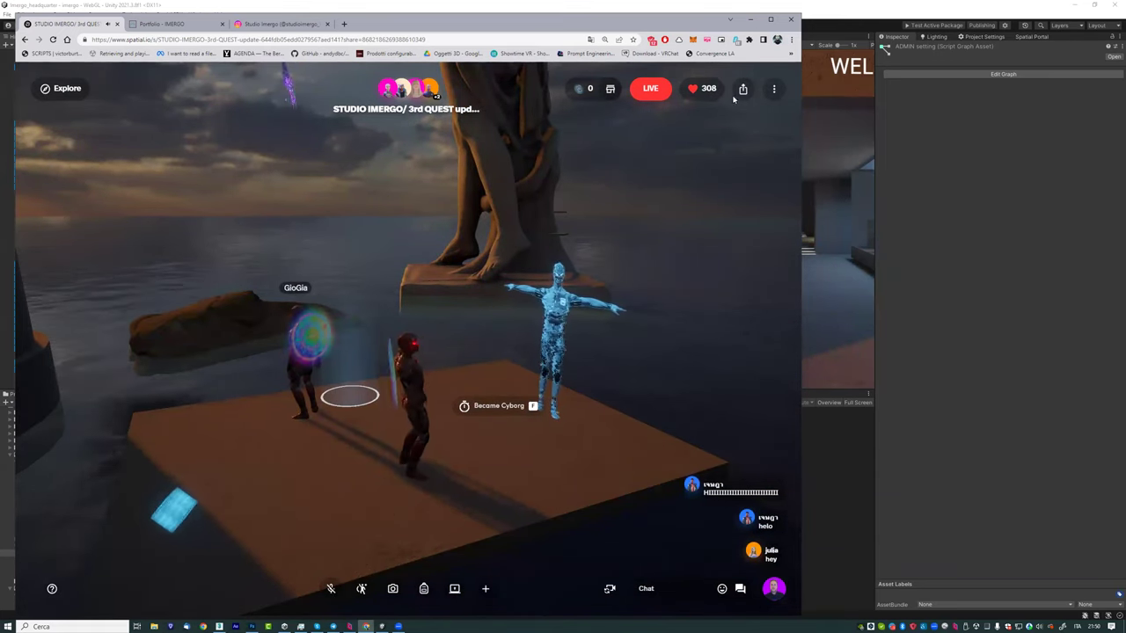
Step: Pick the first body option under Edit Avatar and save the new avatar choice
left_click(772, 590)
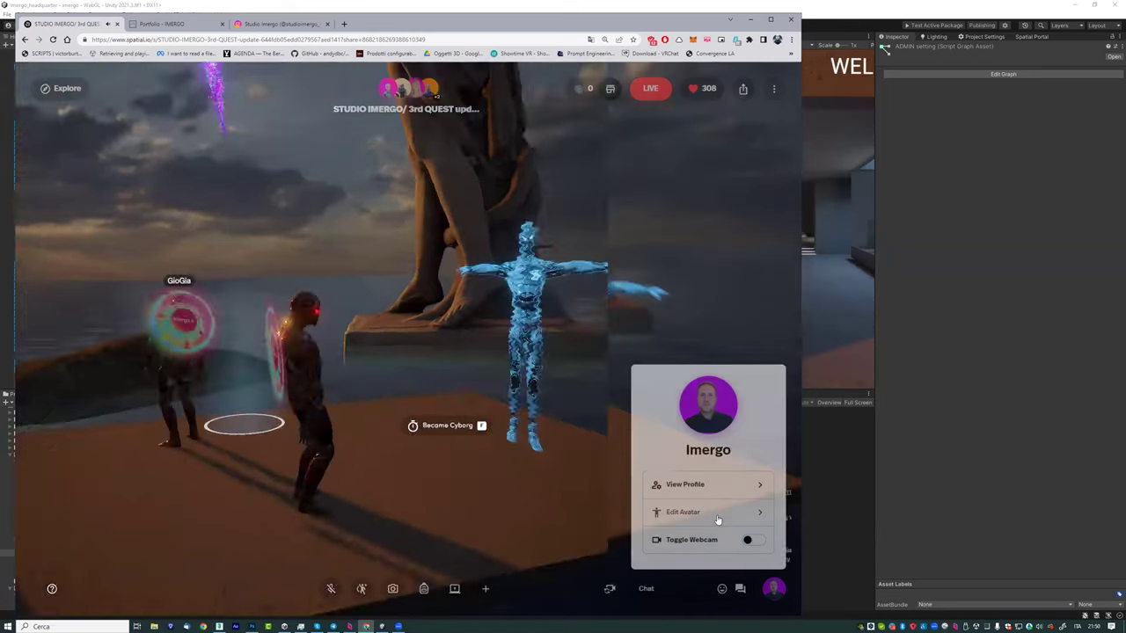
left_click(695, 512)
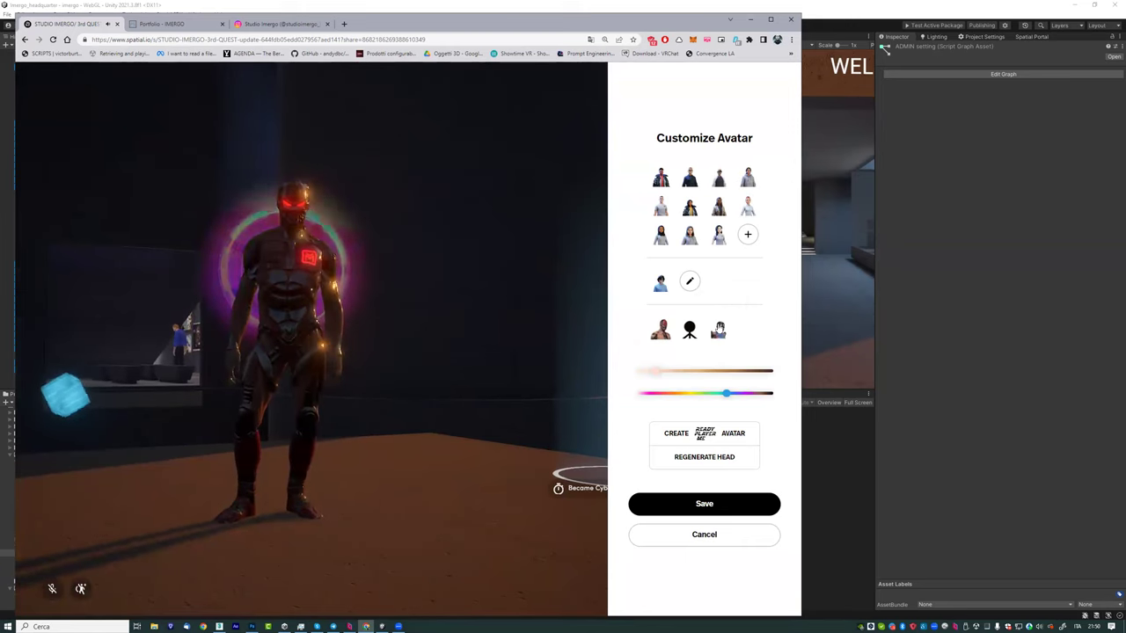
left_click(719, 332)
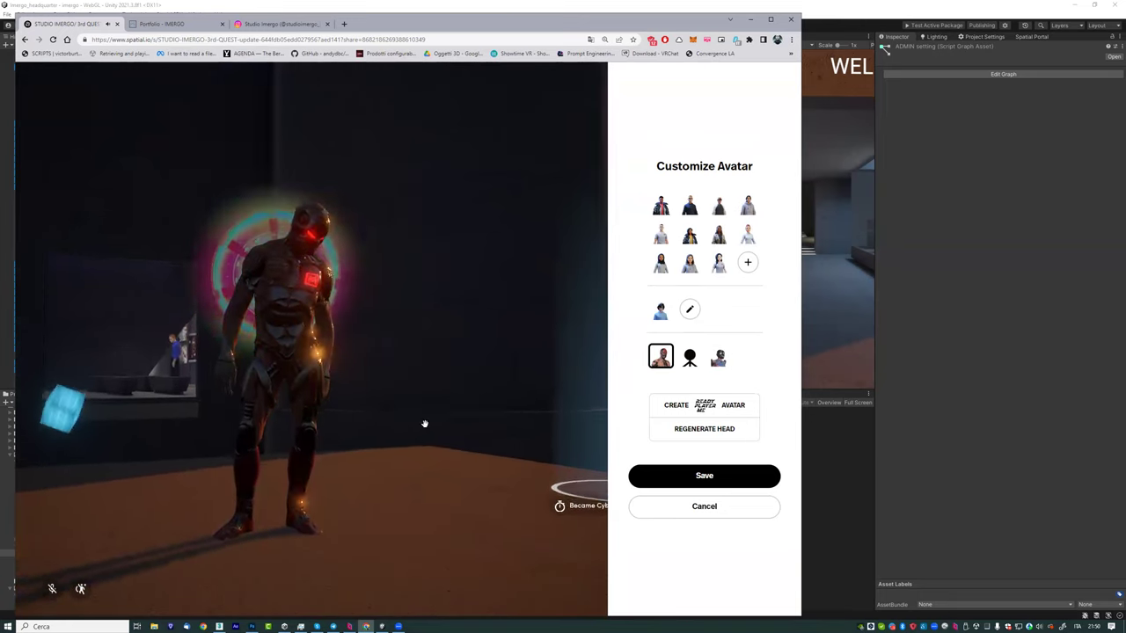
left_click_drag(425, 423, 631, 478)
left_click(651, 511)
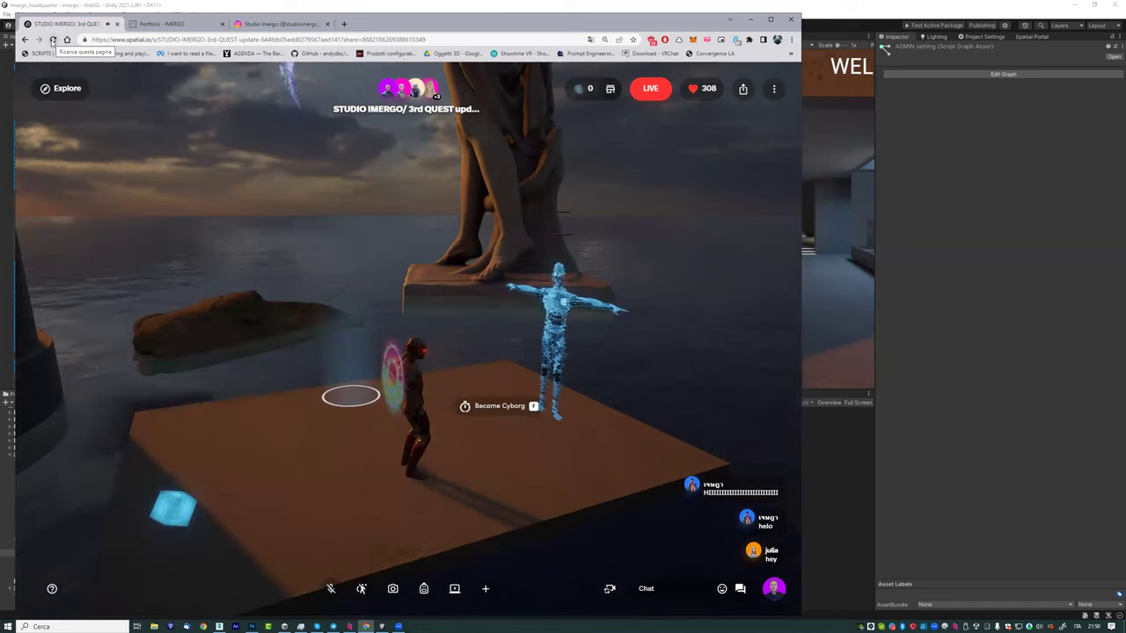
Step: Reload the STUDIO IMERGO page, retrying with Ricarica after the crash
left_click(53, 40)
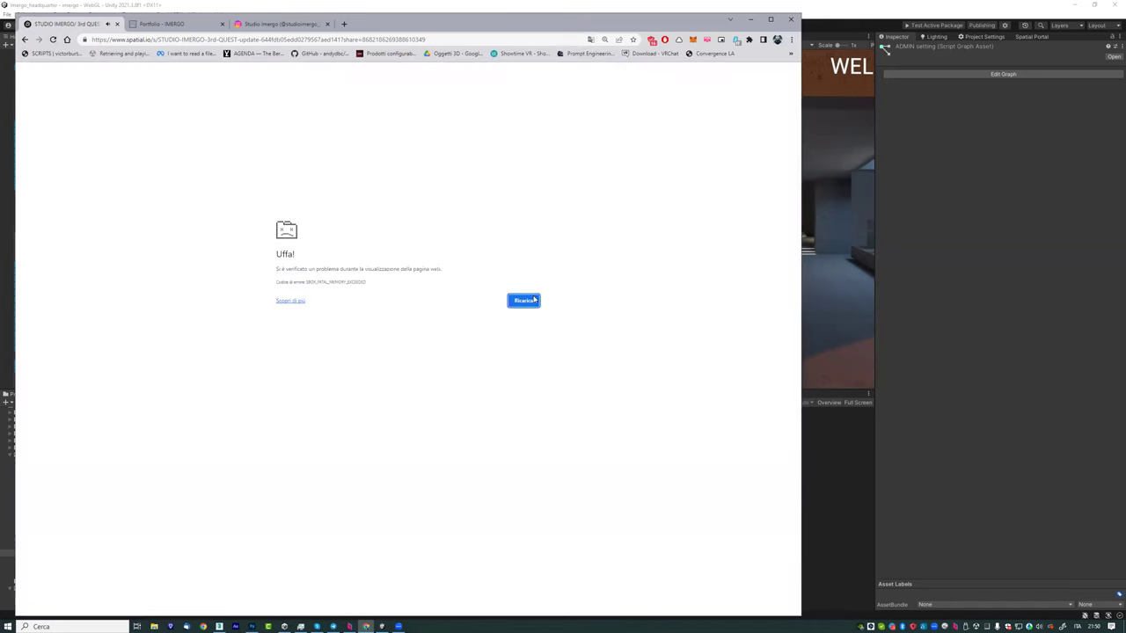
left_click(528, 301)
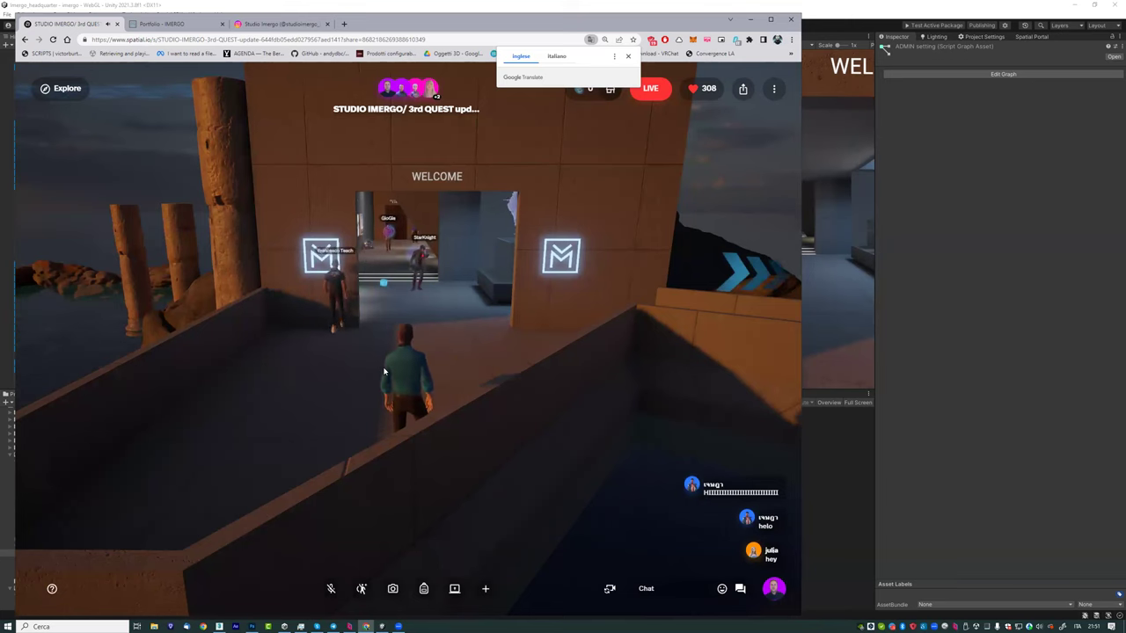
Step: Near the WELCOME doorway, switch the avatar to the Girl Cyborg look in Customize Avatar
key("w")
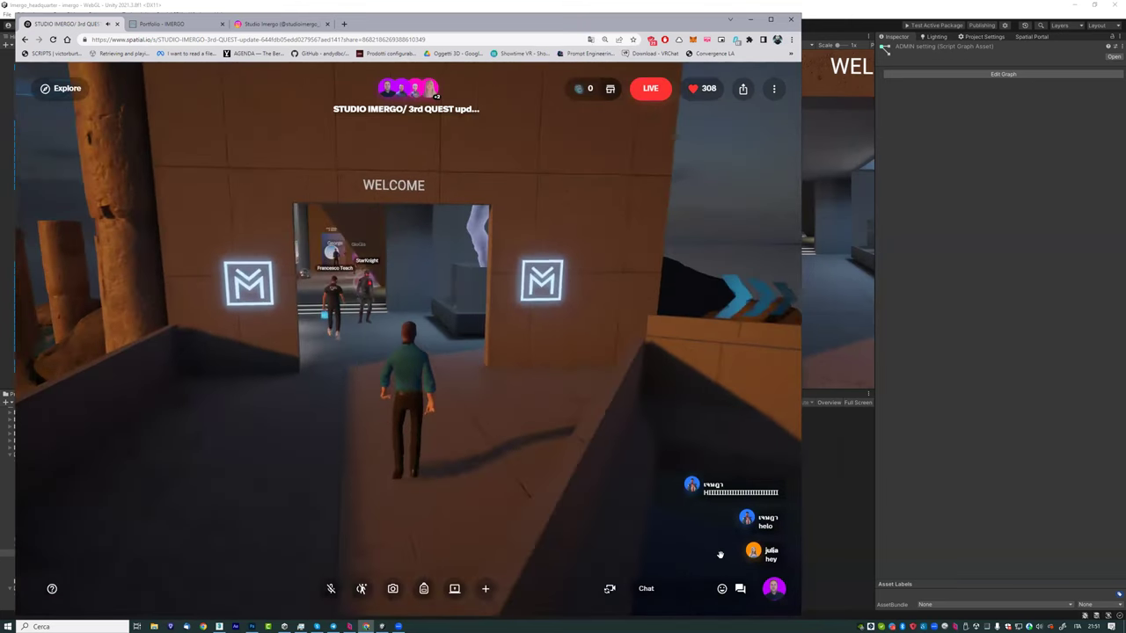
left_click(775, 590)
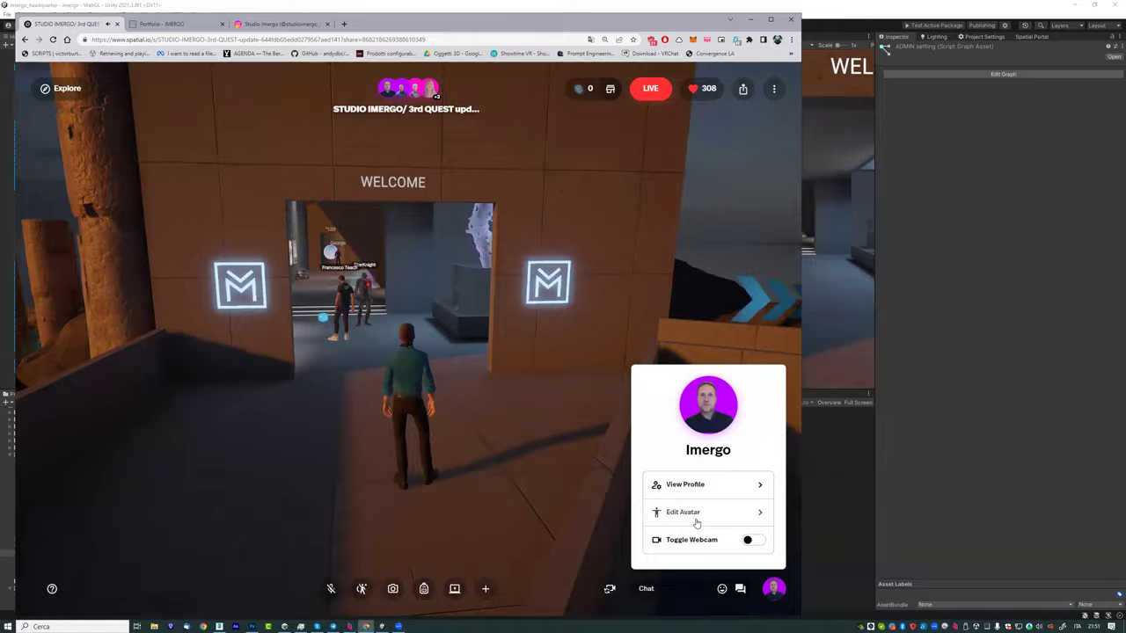
left_click(695, 513)
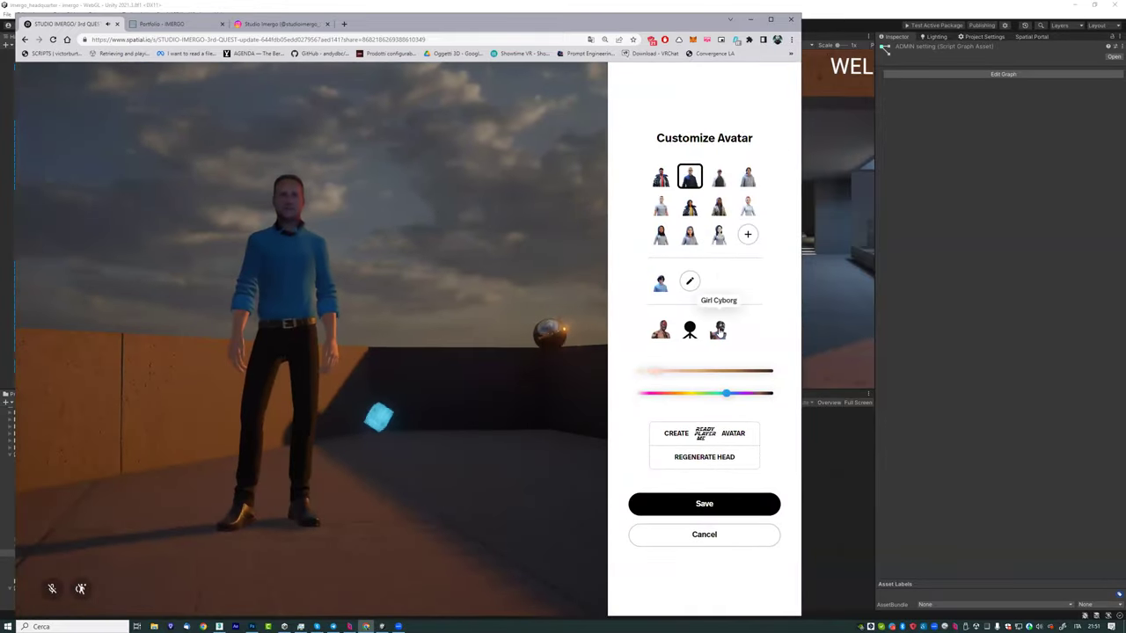
left_click(719, 330)
mouse_move(324, 474)
left_mouse_down()
mouse_move(324, 436)
mouse_move(545, 475)
left_mouse_up()
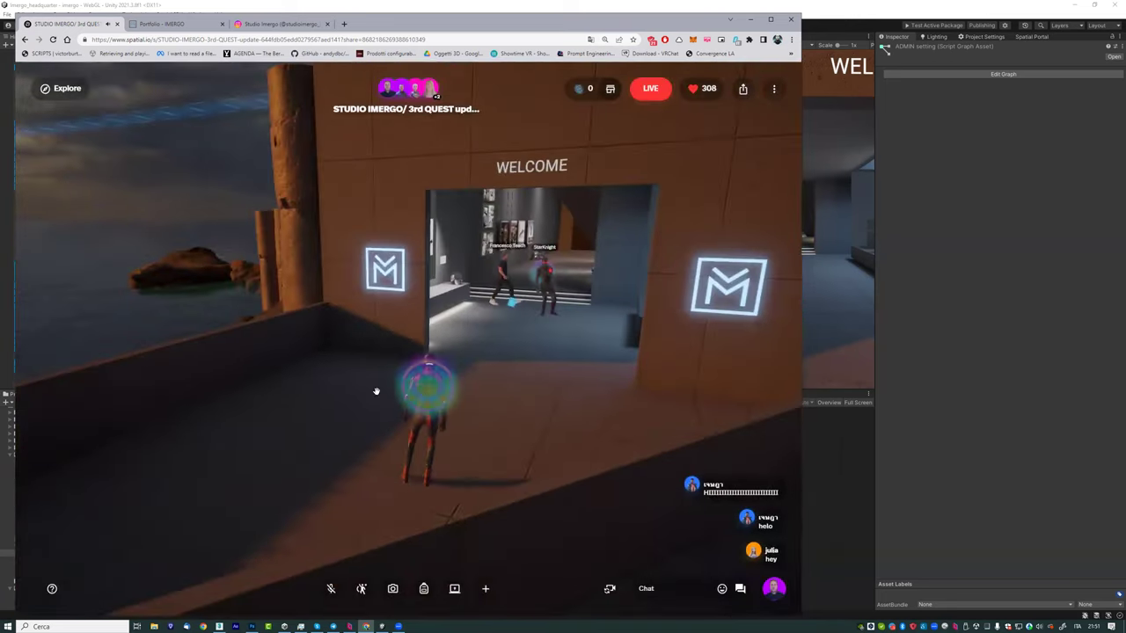
Step: Climb onto the pillar top and look out over the sea to the blue figure
key("a")
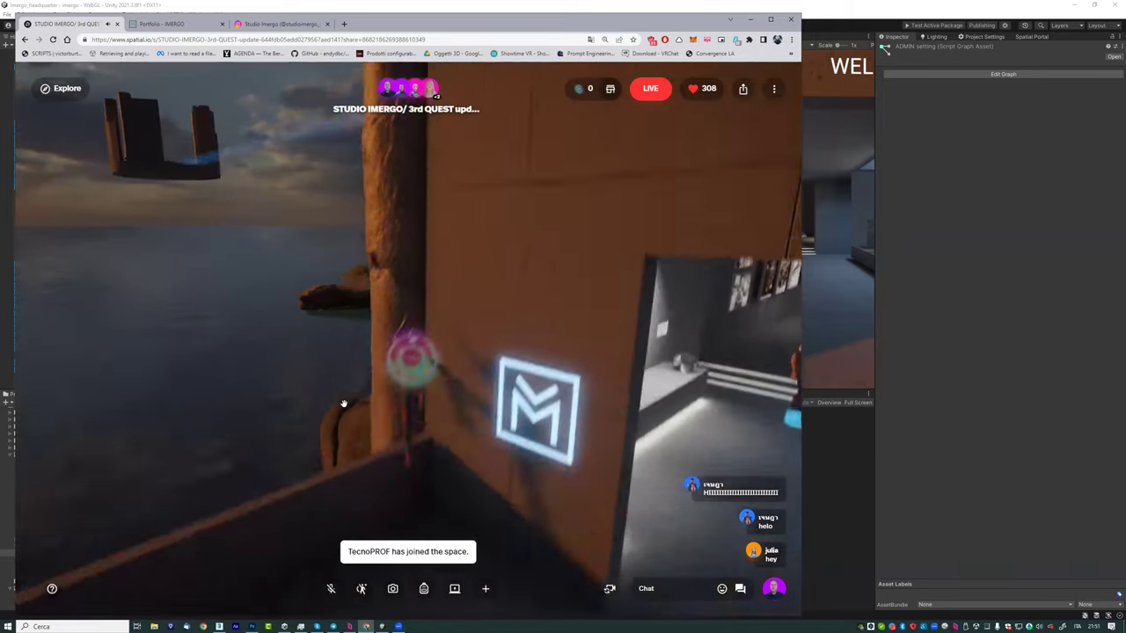
key("a")
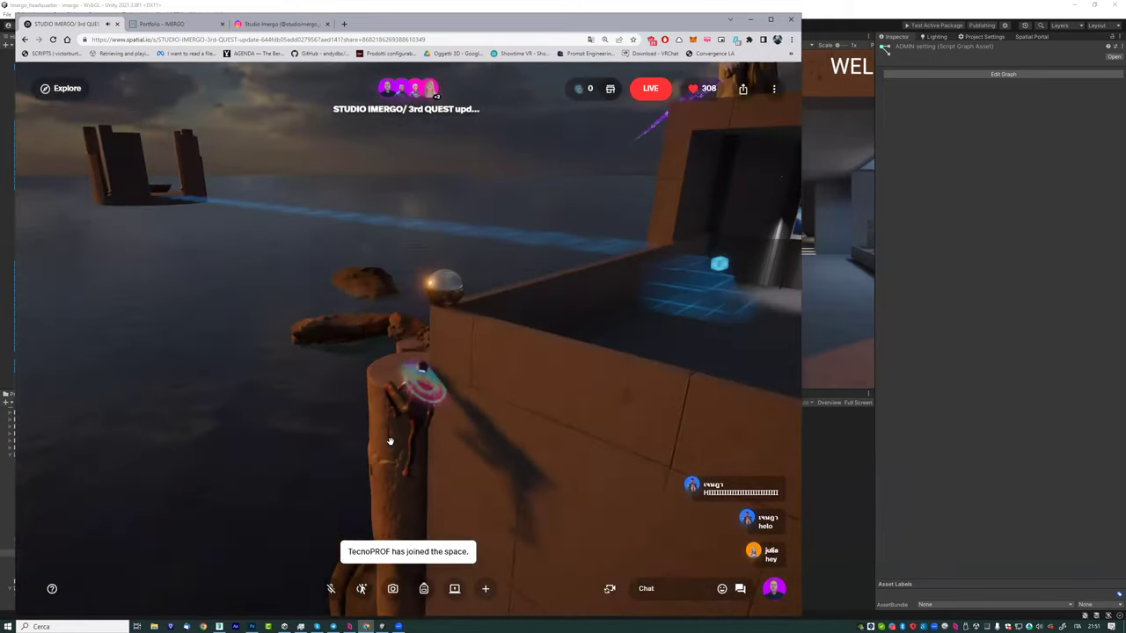
key("space")
left_click_drag(388, 412, 433, 449)
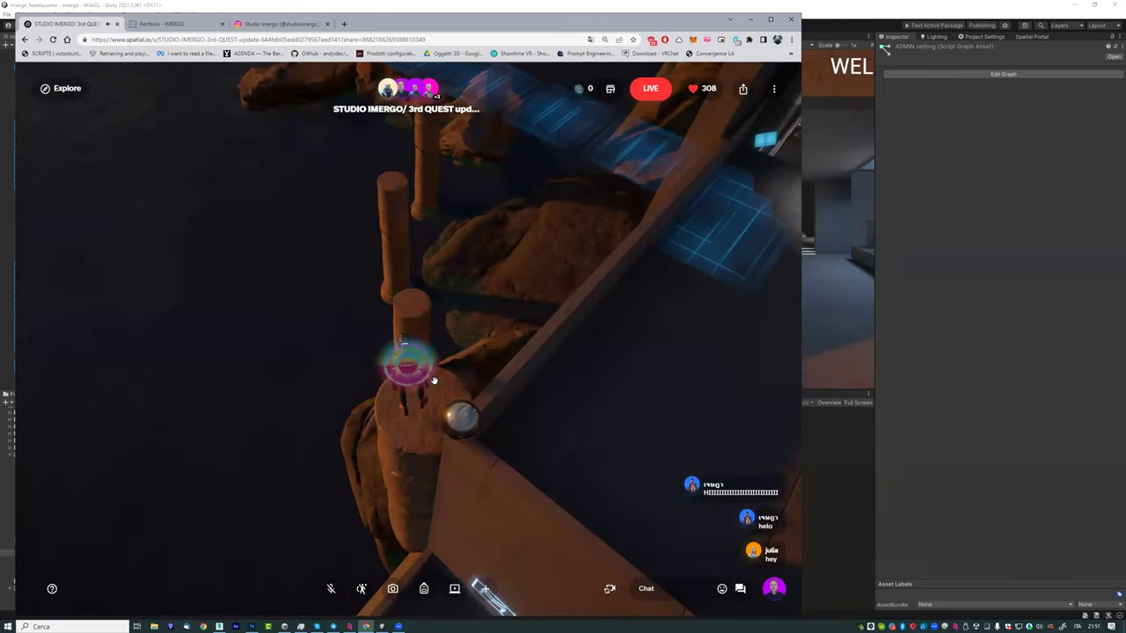
mouse_move(431, 389)
left_mouse_down()
mouse_move(407, 377)
mouse_move(440, 369)
mouse_move(413, 320)
mouse_move(455, 344)
mouse_move(508, 296)
mouse_move(575, 319)
mouse_move(520, 357)
mouse_move(533, 317)
mouse_move(534, 337)
mouse_move(490, 346)
mouse_move(193, 382)
mouse_move(209, 357)
mouse_move(45, 354)
mouse_move(298, 437)
left_mouse_up()
mouse_move(437, 384)
left_mouse_down()
mouse_move(320, 337)
mouse_move(411, 370)
mouse_move(472, 465)
mouse_move(535, 442)
mouse_move(342, 272)
mouse_move(235, 473)
left_mouse_up()
mouse_move(432, 516)
left_mouse_down()
mouse_move(445, 463)
mouse_move(502, 478)
mouse_move(380, 438)
mouse_move(472, 264)
left_mouse_up()
mouse_move(429, 458)
left_mouse_down()
mouse_move(505, 420)
mouse_move(389, 364)
mouse_move(429, 439)
left_mouse_up()
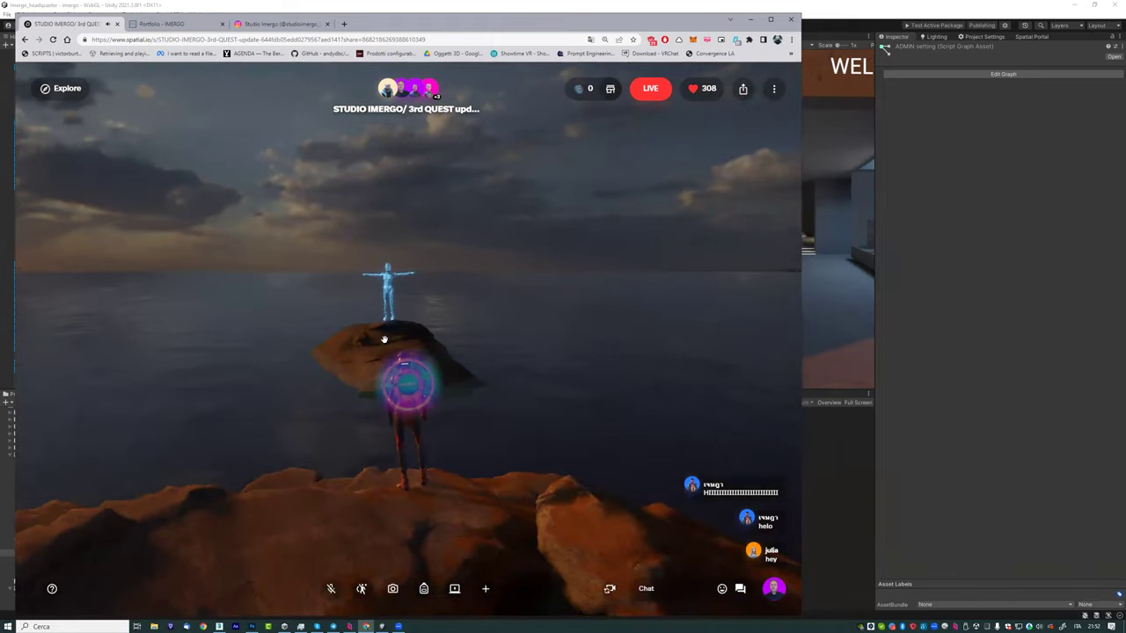
Step: Turn the view toward the sea and walk the avatar onto the rock by the blue statue
mouse_move(377, 511)
left_mouse_down()
mouse_move(554, 478)
mouse_move(470, 439)
mouse_move(450, 414)
mouse_move(594, 407)
mouse_move(497, 377)
left_mouse_up()
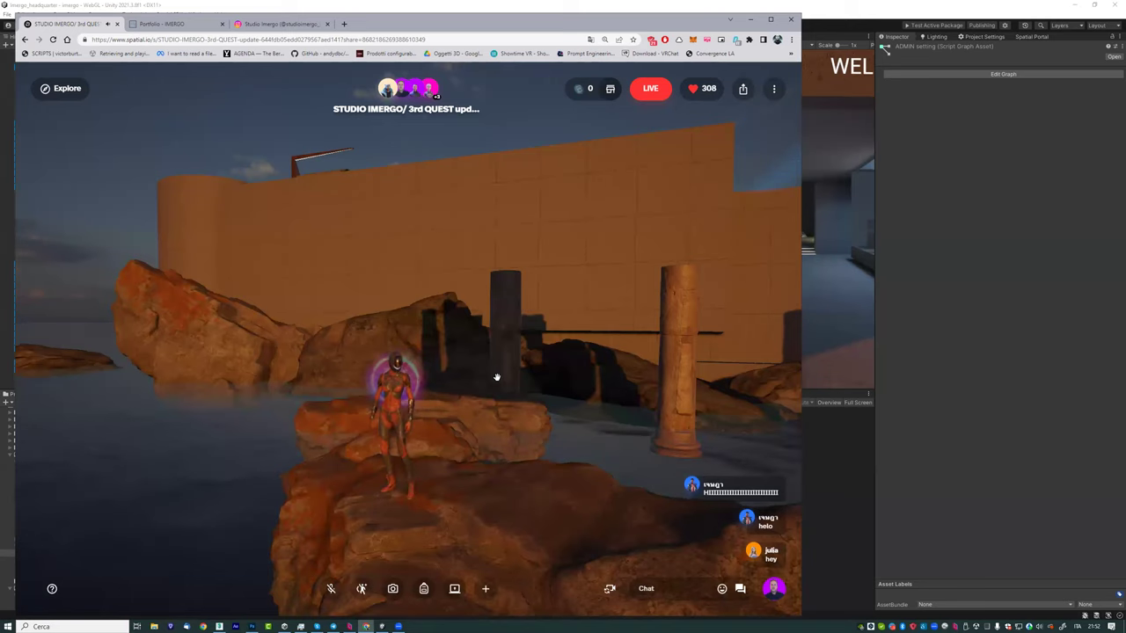
left_click_drag(459, 425, 482, 423)
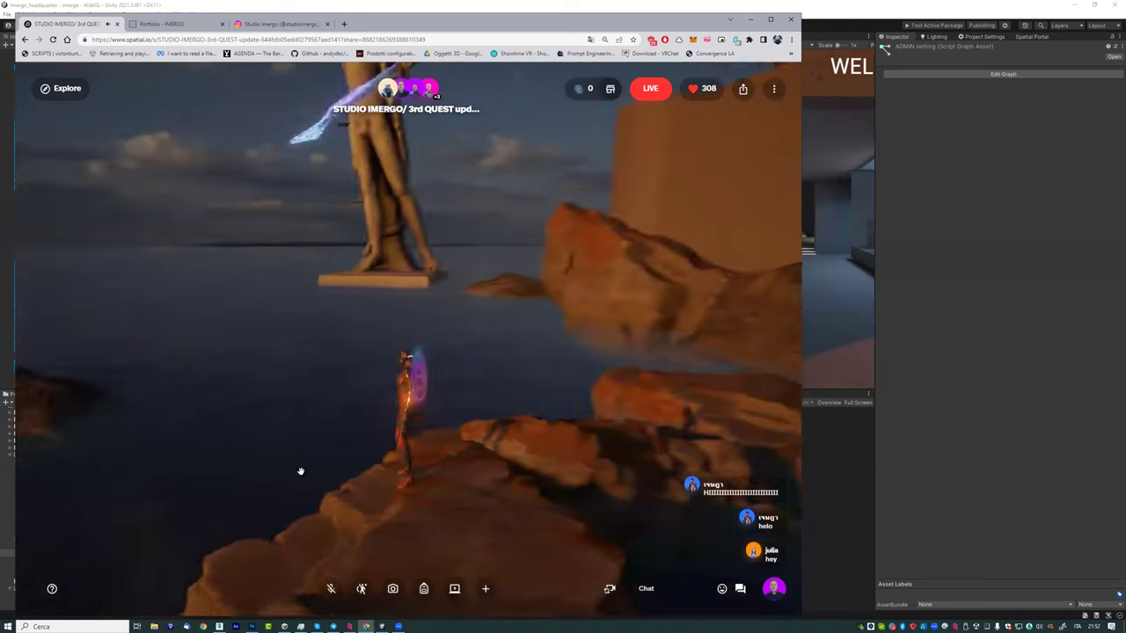
key("w")
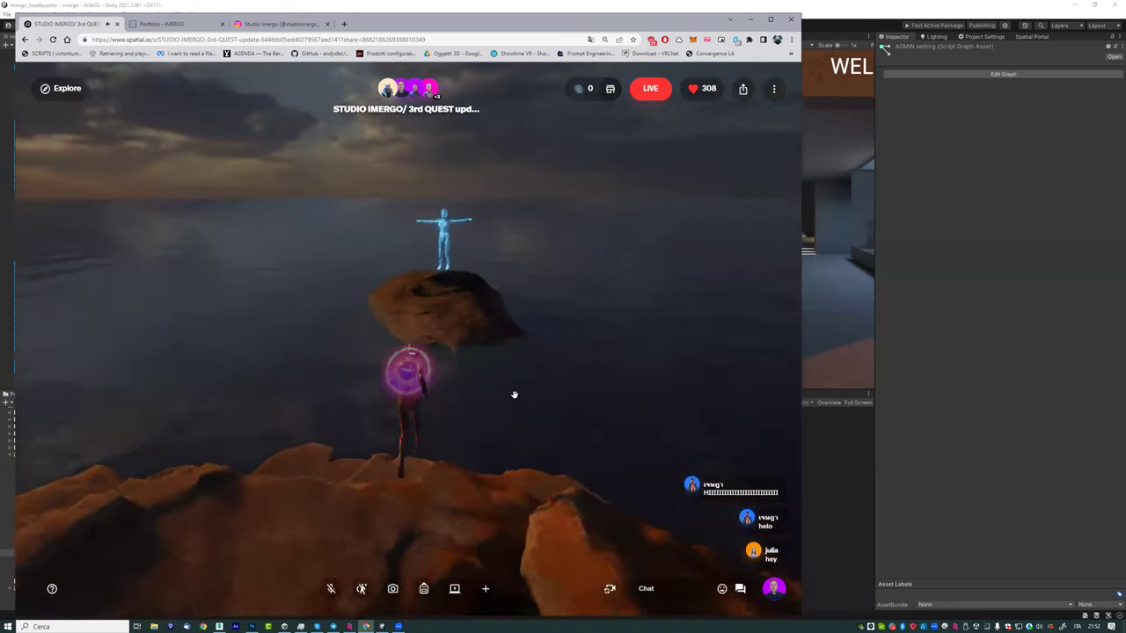
key("space")
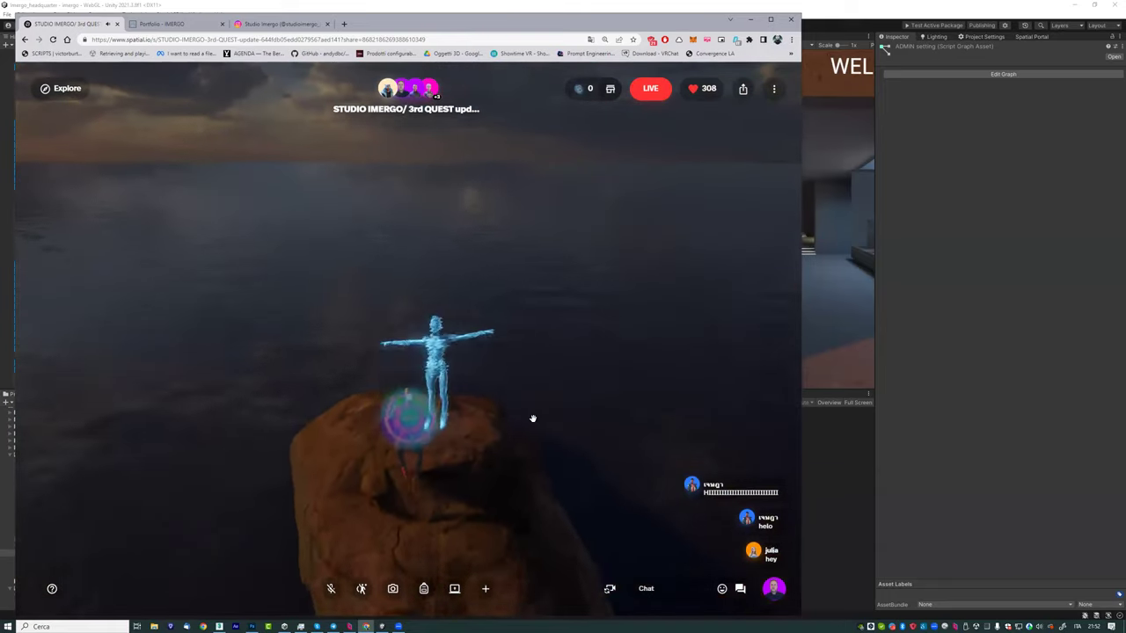
key("w")
key("w")
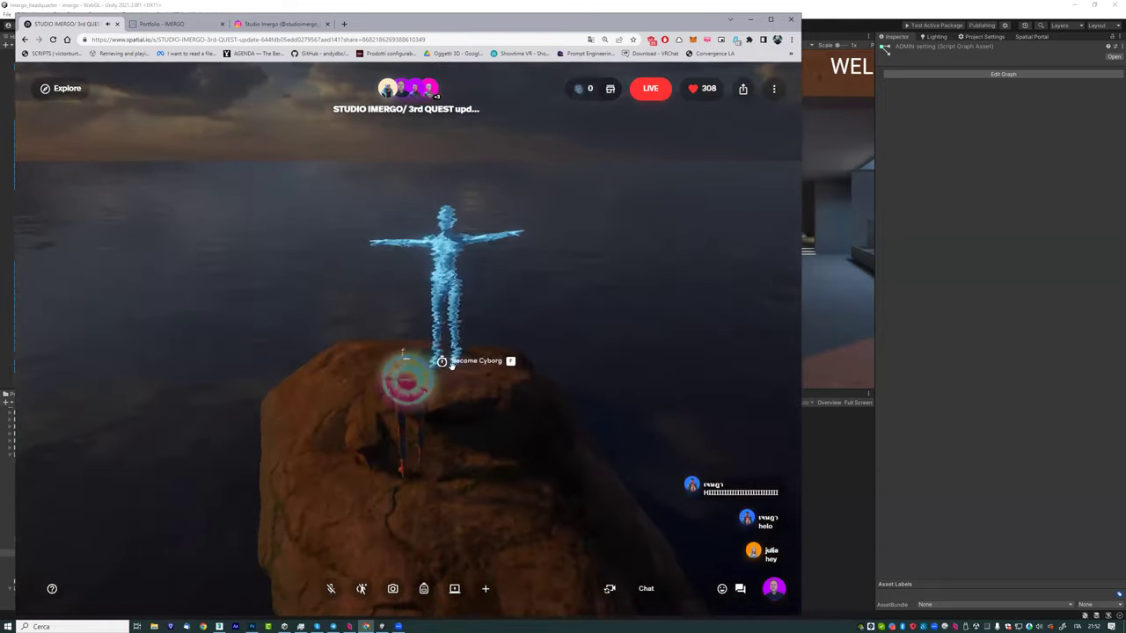
Step: Move the avatar right across the rock beside the hologram and bring up its profile options
left_click_drag(700, 480, 559, 476)
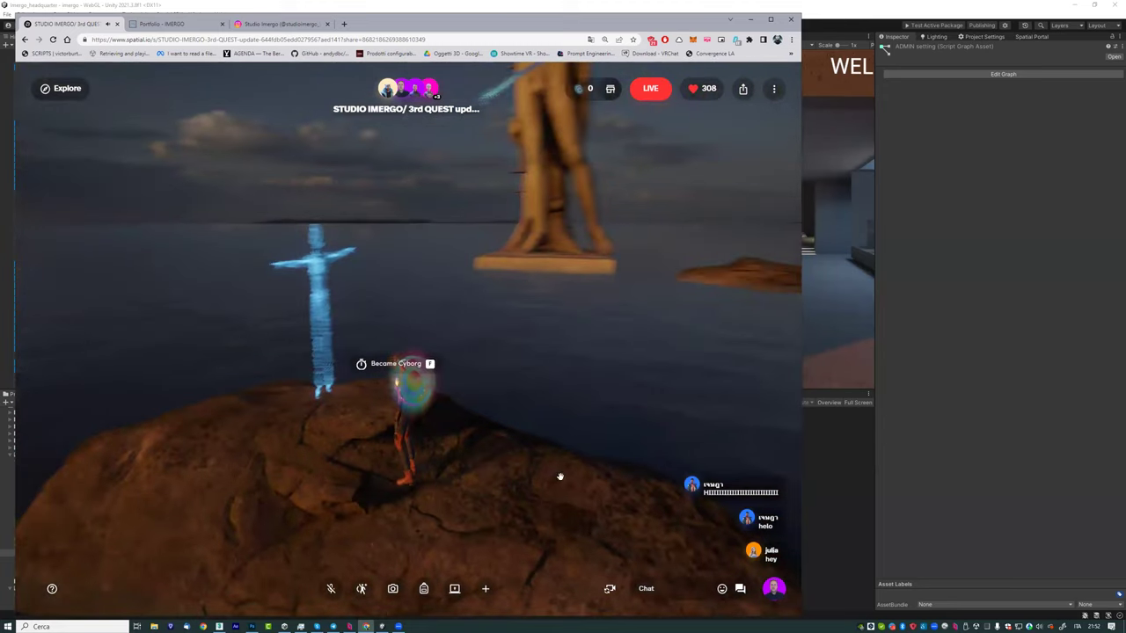
left_click_drag(455, 496, 379, 491)
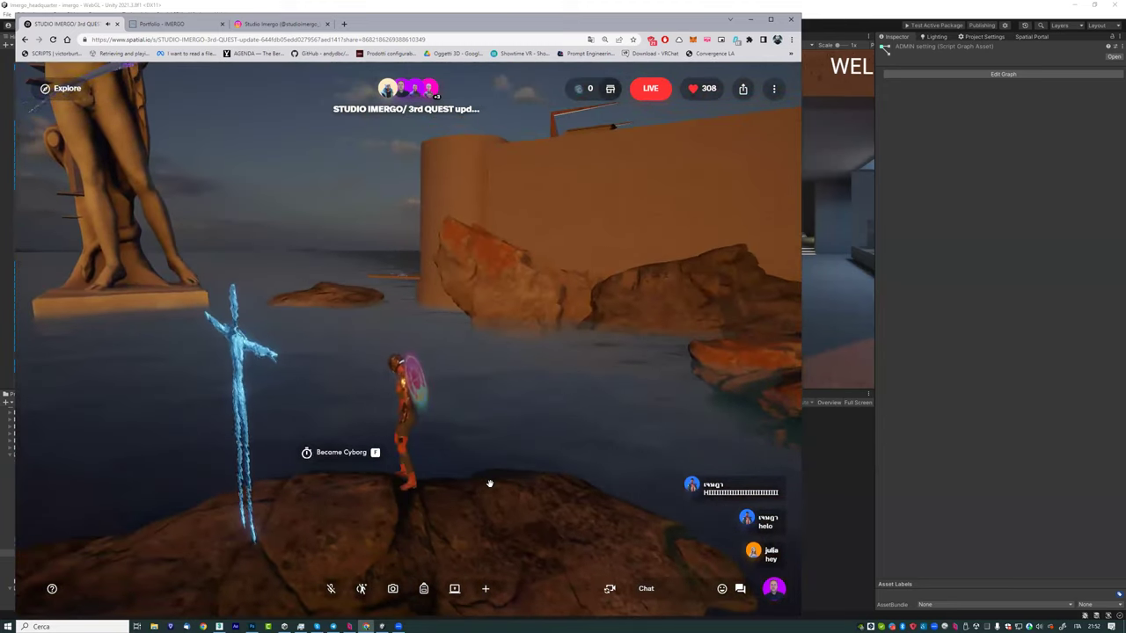
key("d")
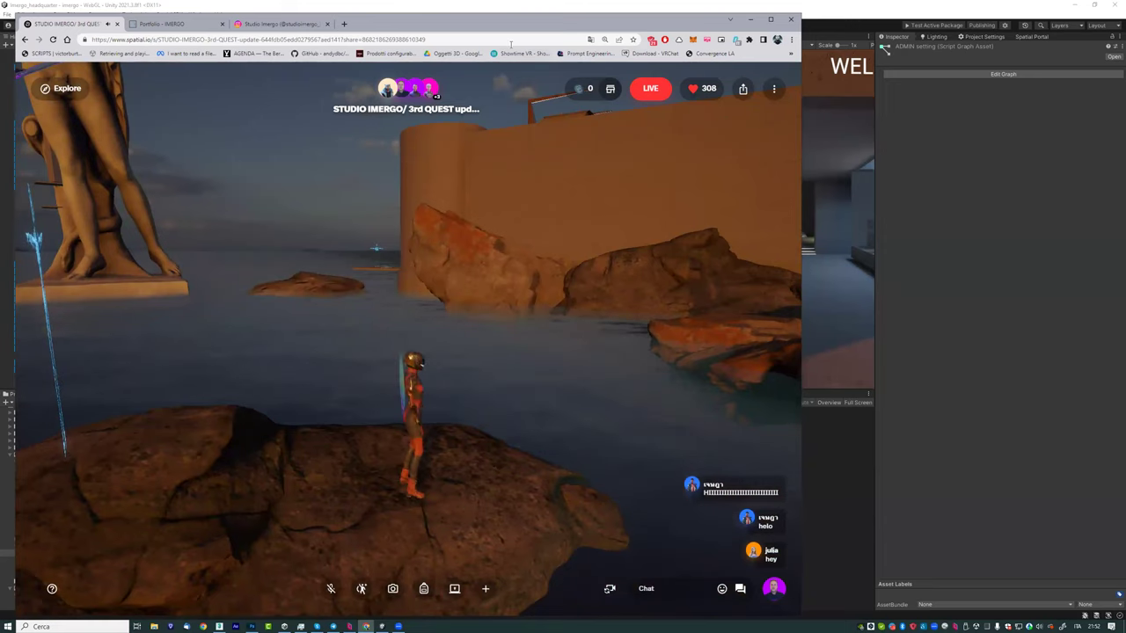
mouse_move(451, 489)
left_mouse_down()
mouse_move(586, 465)
mouse_move(443, 483)
mouse_move(496, 492)
mouse_move(475, 480)
left_mouse_up()
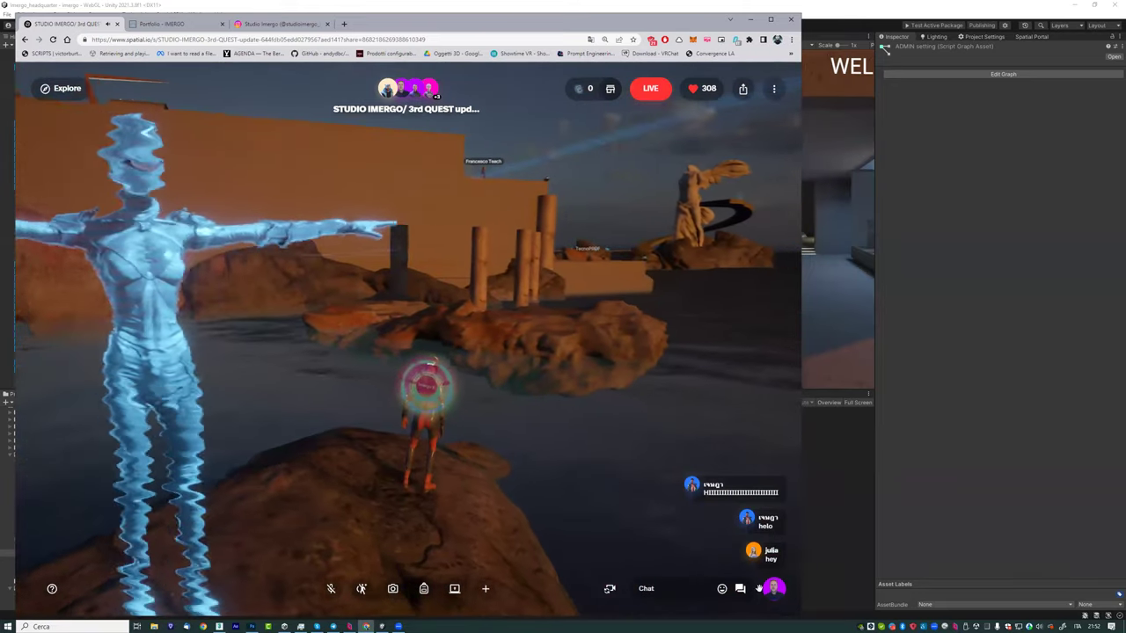
left_click(774, 588)
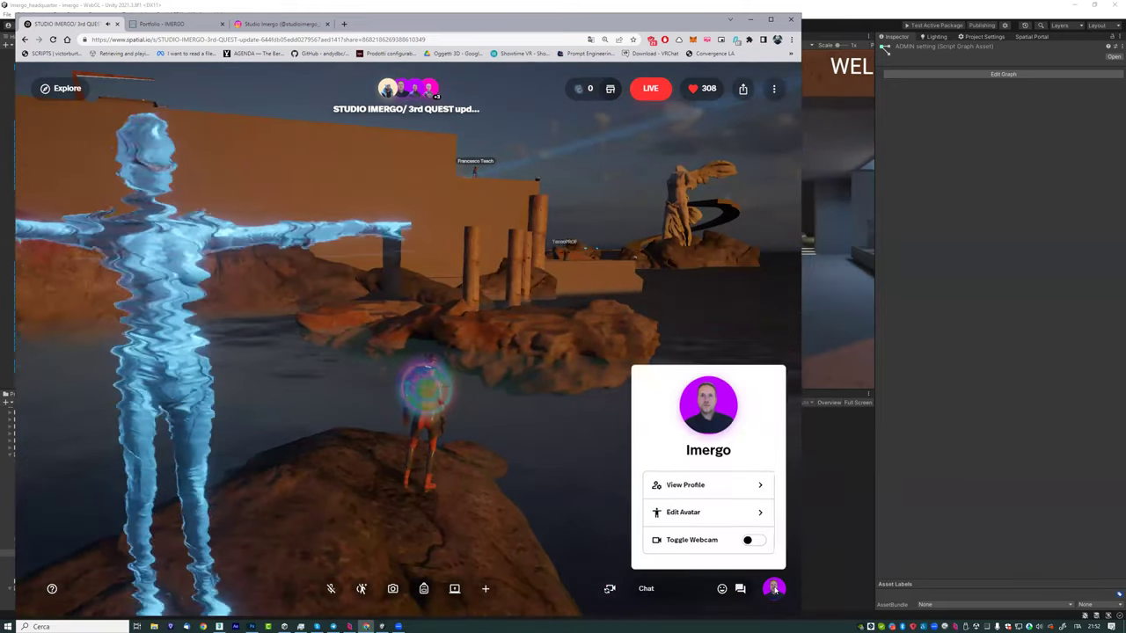
Step: Change the avatar into the stickman option and turn it toward the water
left_click(754, 513)
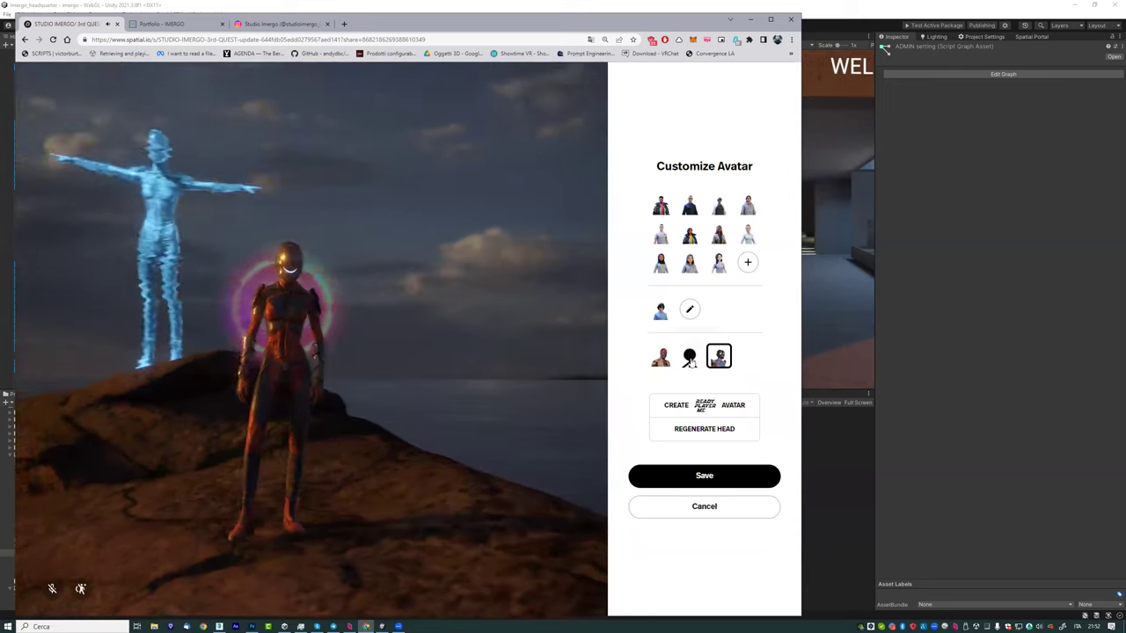
left_click(691, 359)
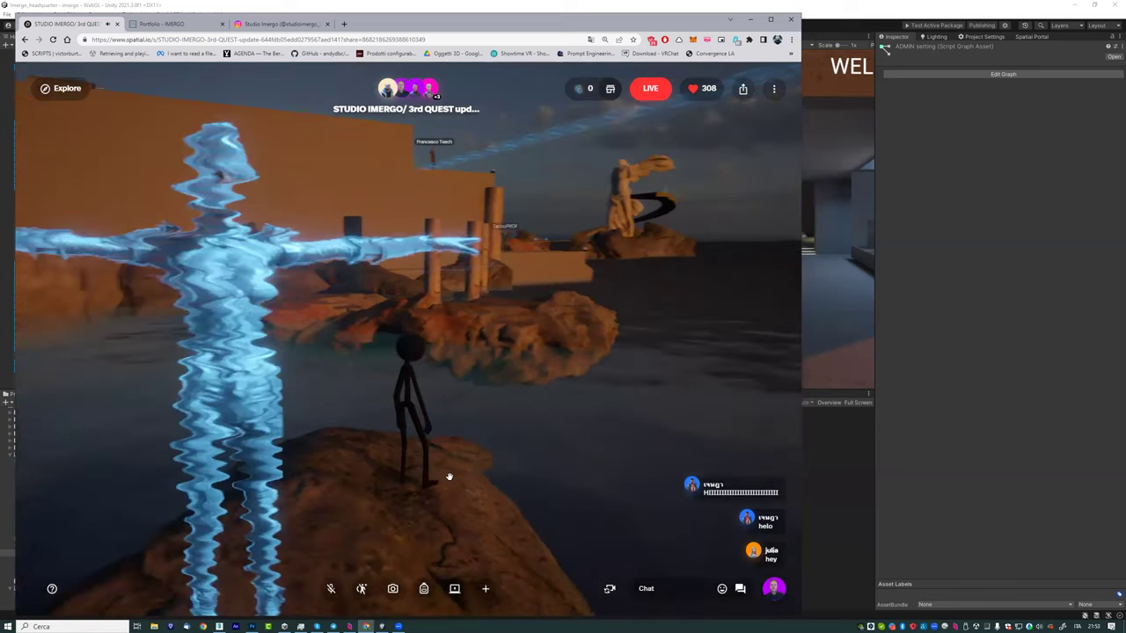
mouse_move(449, 476)
left_mouse_down()
mouse_move(507, 411)
mouse_move(528, 456)
mouse_move(453, 470)
mouse_move(396, 467)
mouse_move(274, 414)
mouse_move(364, 491)
mouse_move(525, 467)
mouse_move(458, 460)
mouse_move(413, 482)
left_mouse_up()
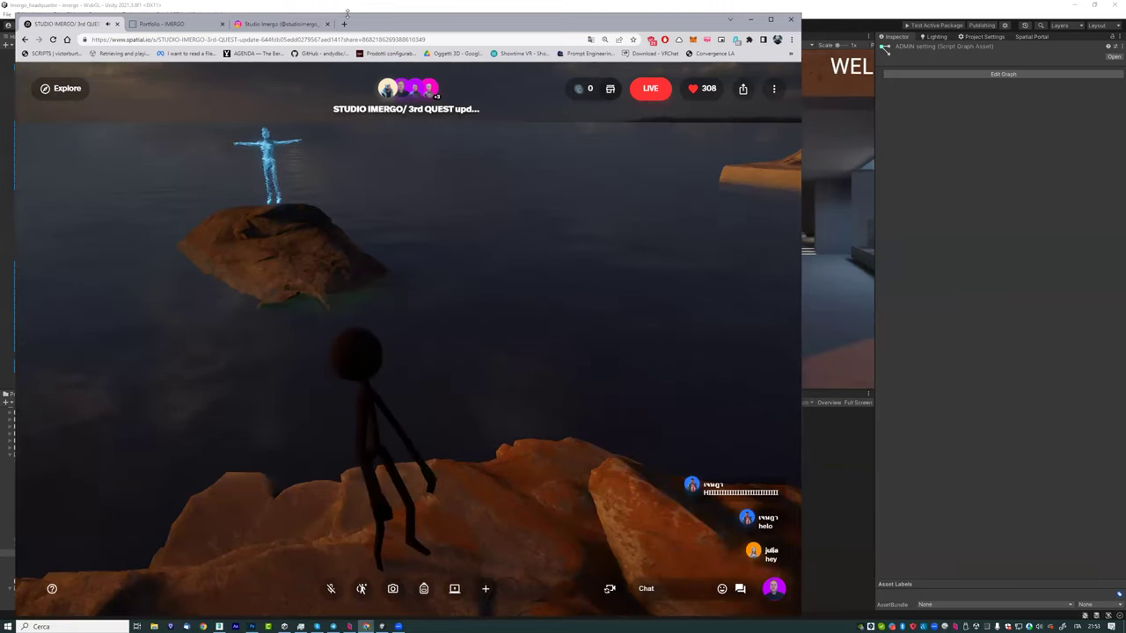
Step: Walk the stick figure onto the blue statue's rock island, then switch to the Instagram tab
left_click_drag(348, 13, 347, 21)
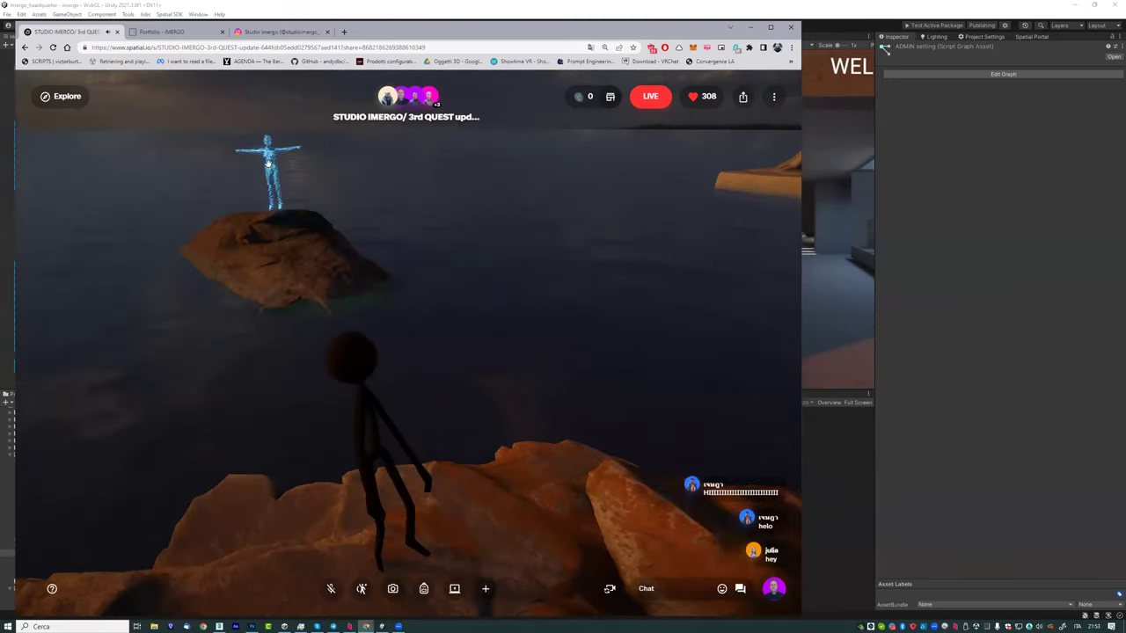
key("w")
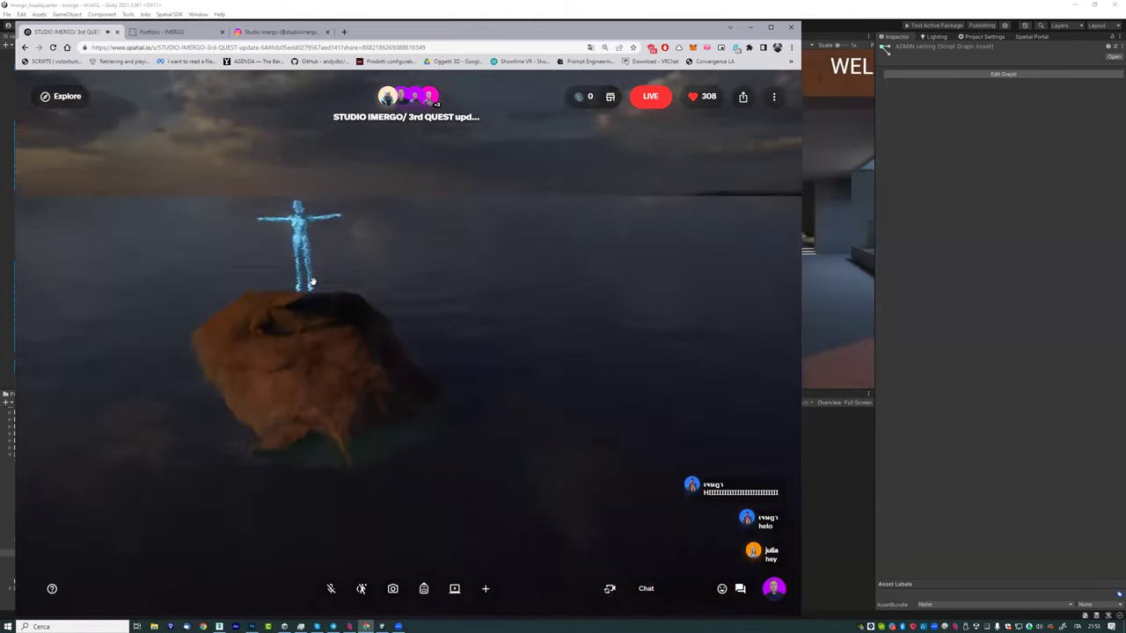
key("w")
mouse_move(395, 312)
left_mouse_down()
mouse_move(502, 268)
mouse_move(251, 293)
left_mouse_up()
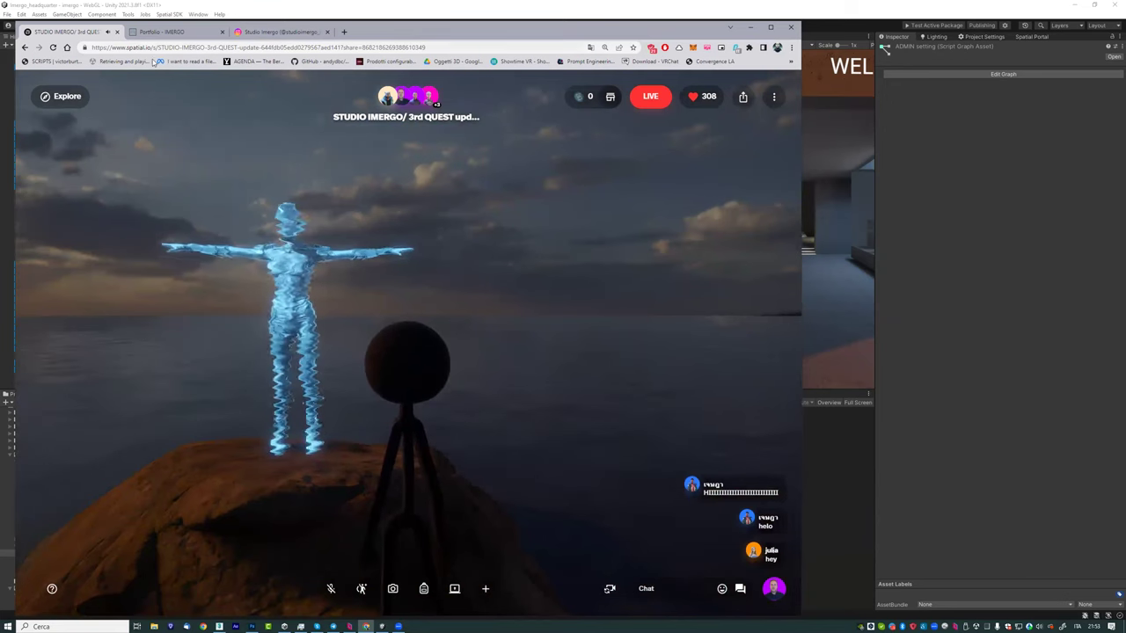
left_click(273, 33)
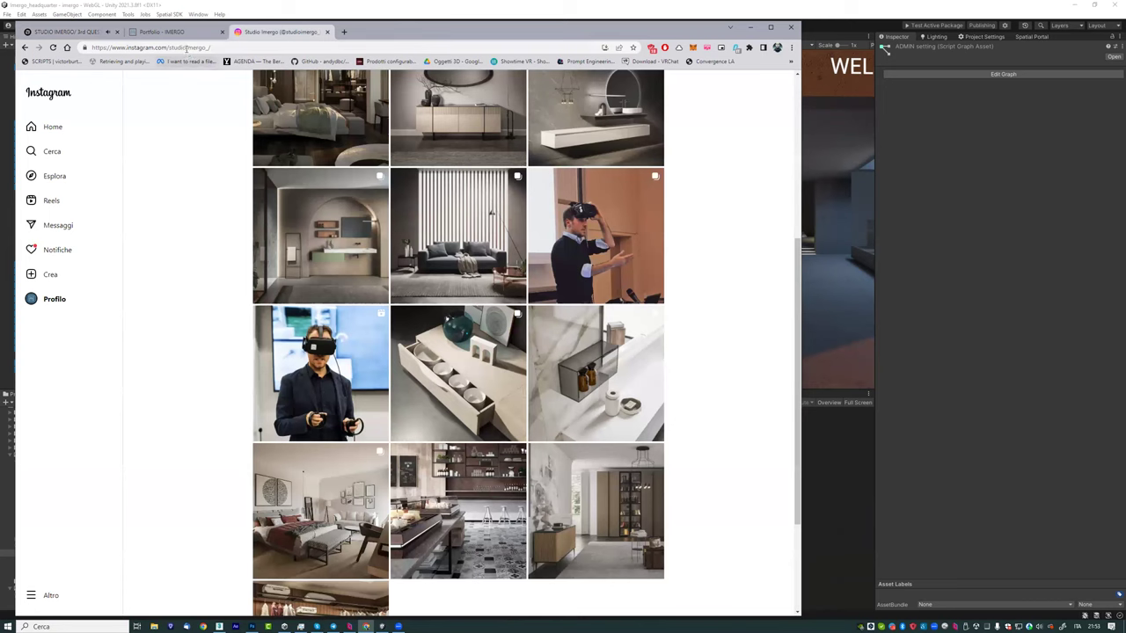
Step: Search for 'mixamo' from Chrome's address bar
left_click(186, 49)
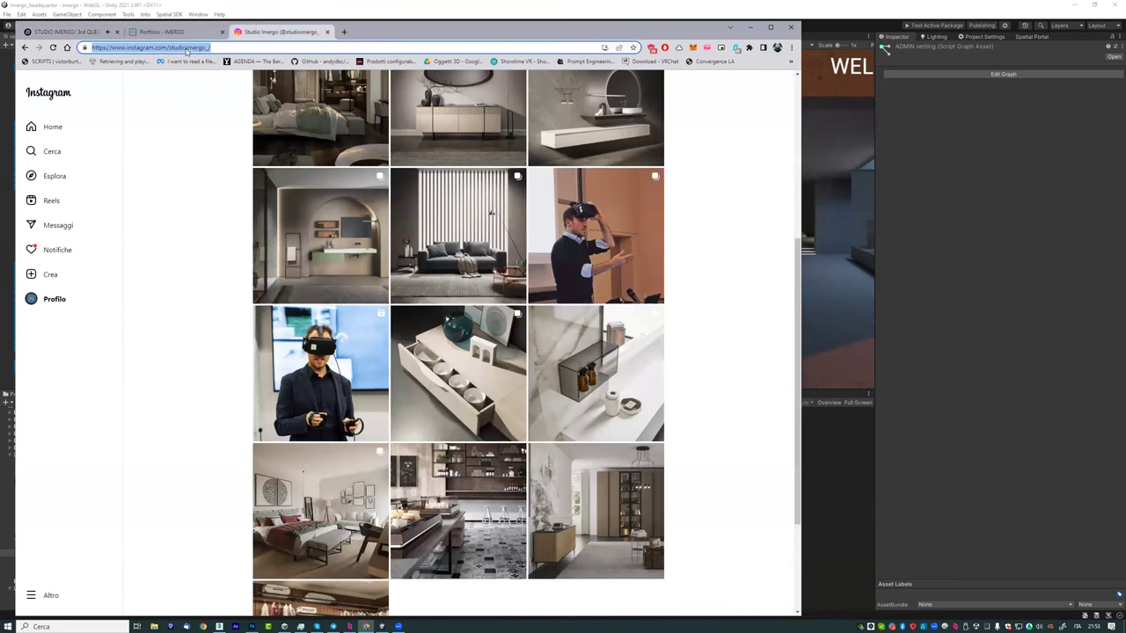
type("mixamo&oq=mixamo&gs_lcrp=EgZjaHJvbWUqCggAECMYJxiKBTIGCAAQRRg5MgoIARAAGLEDGIAE")
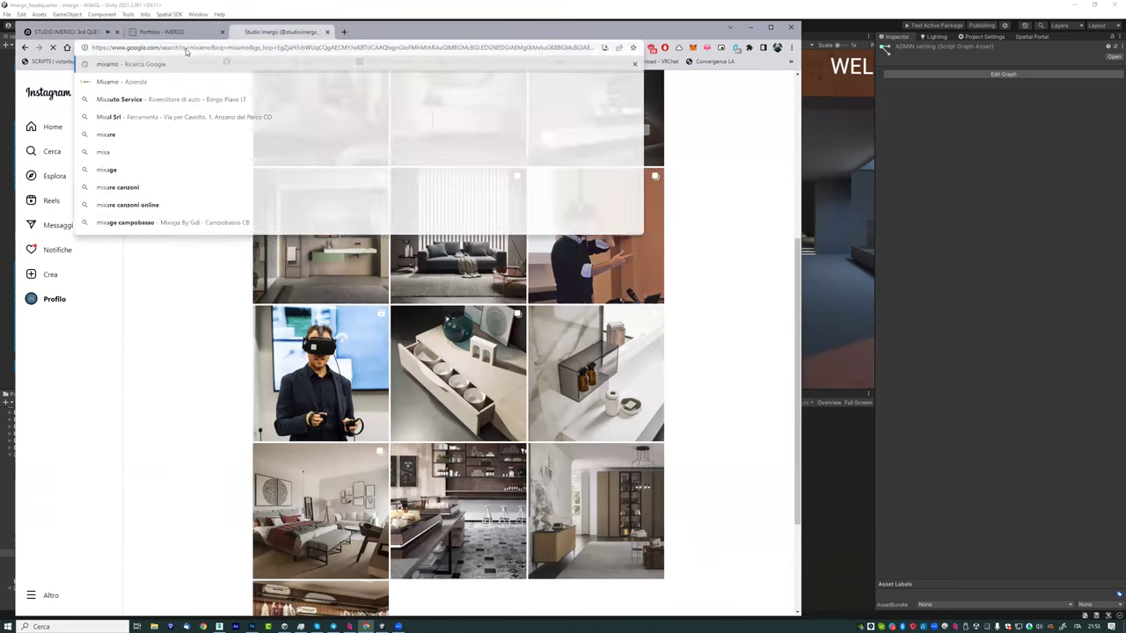
key("Return")
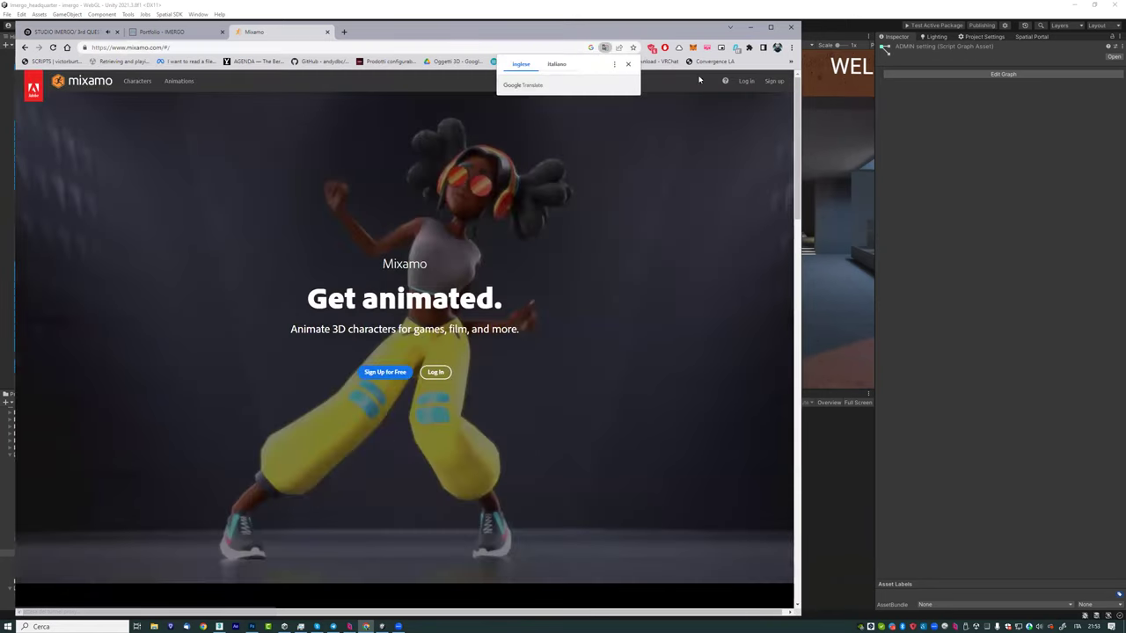
Step: Open the Mixamo site and orbit the character preview to a level front view
left_click(741, 87)
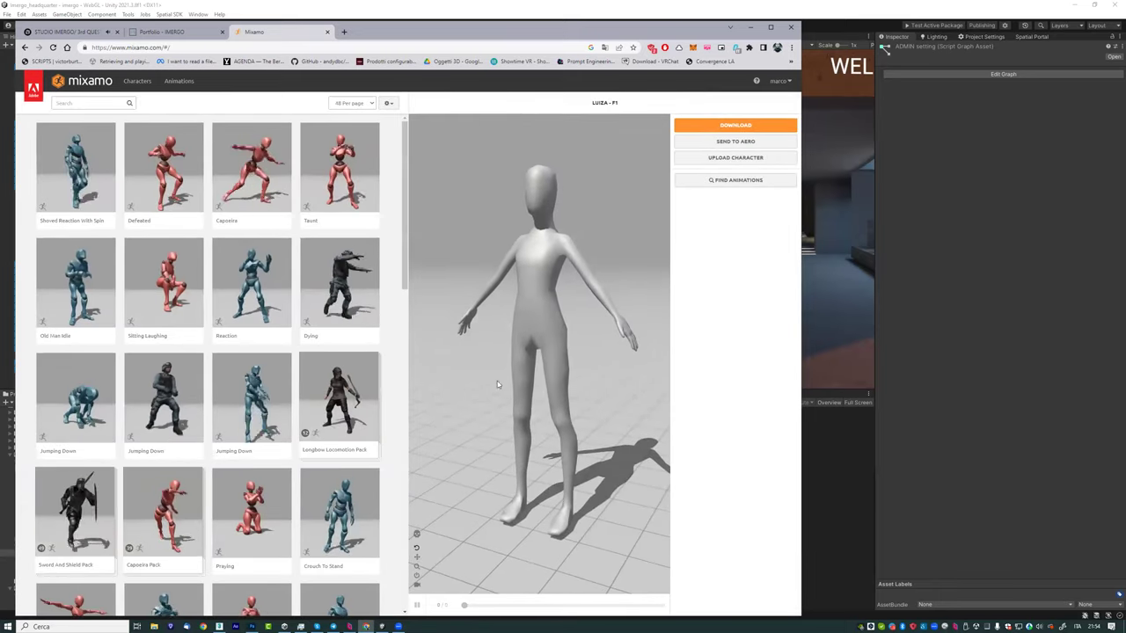
mouse_move(536, 334)
left_mouse_down()
mouse_move(595, 346)
mouse_move(806, 300)
left_mouse_up()
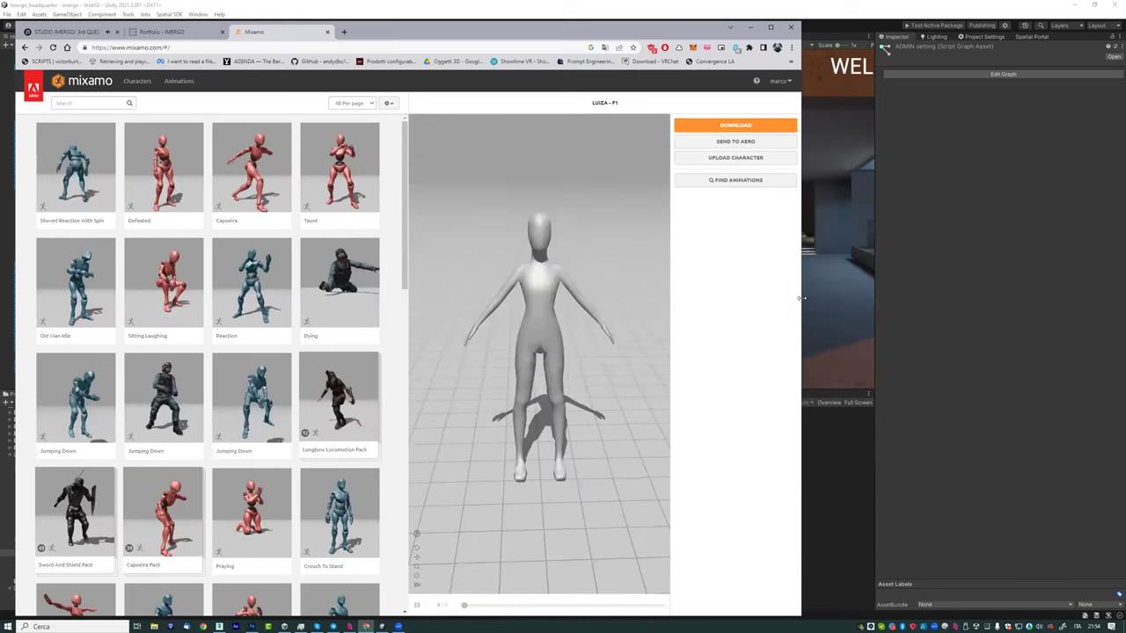
left_click_drag(800, 298, 912, 299)
left_click_drag(633, 368, 599, 278)
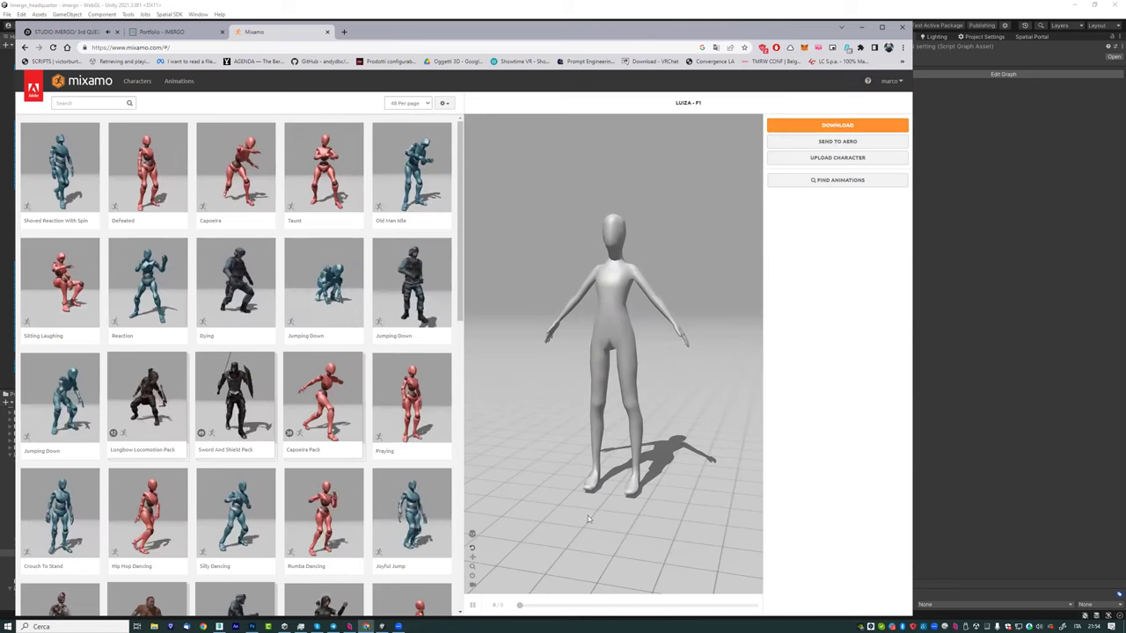
left_click_drag(626, 378, 615, 341)
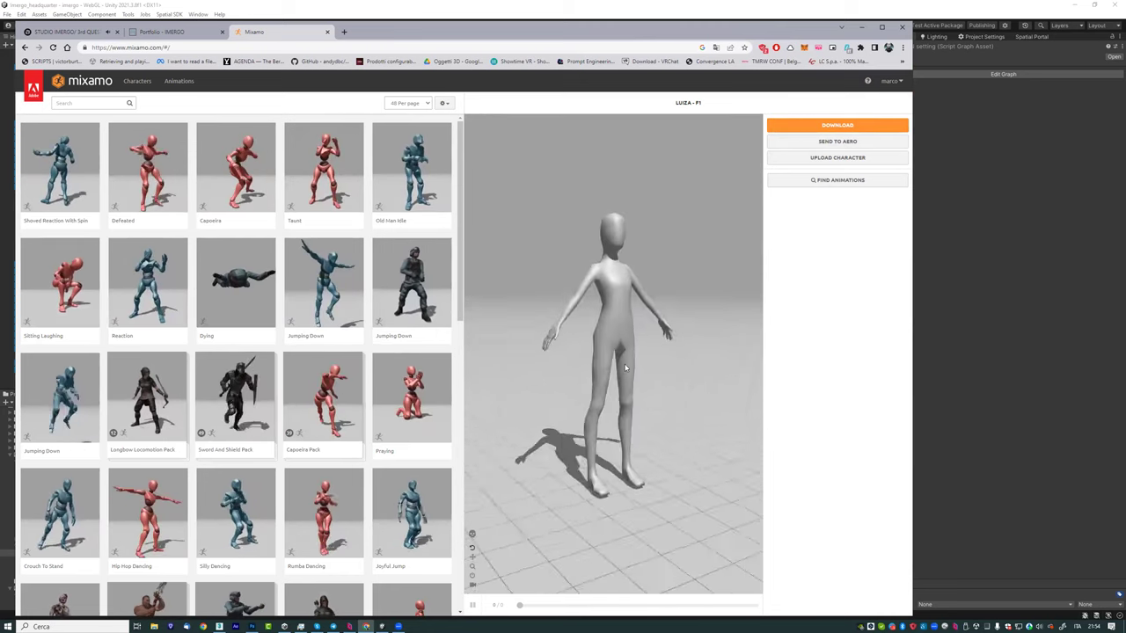
scroll(615, 341, "up", 2)
scroll(614, 338, "up", 2)
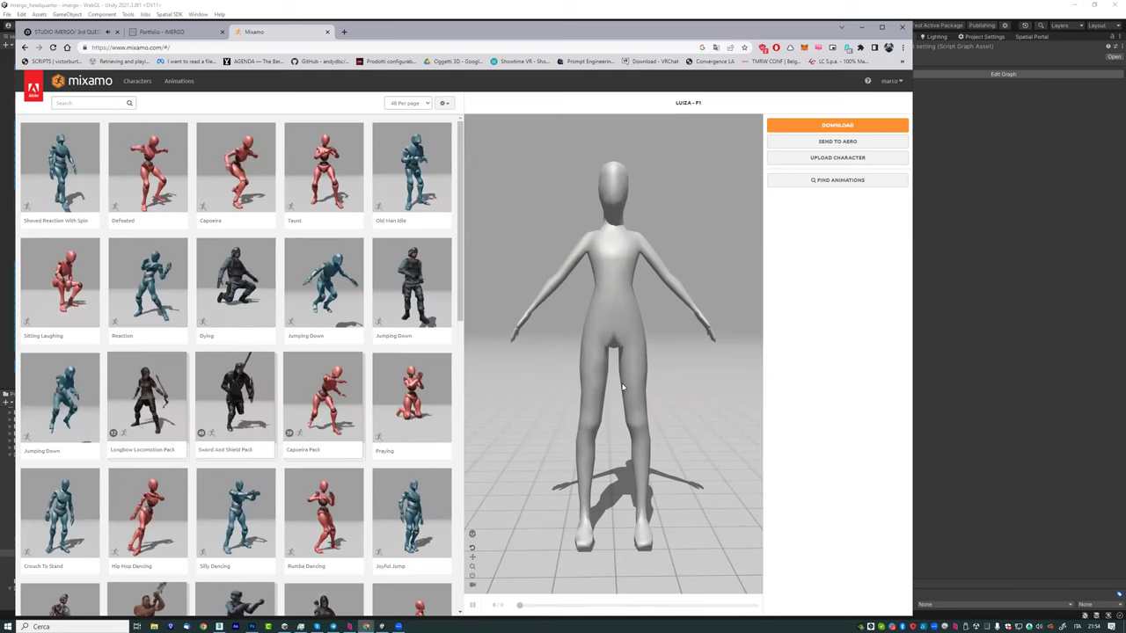
Step: Apply the Silly Dancing animation to the Luiza character
mouse_move(644, 398)
left_mouse_down()
mouse_move(603, 388)
mouse_move(607, 309)
left_mouse_up()
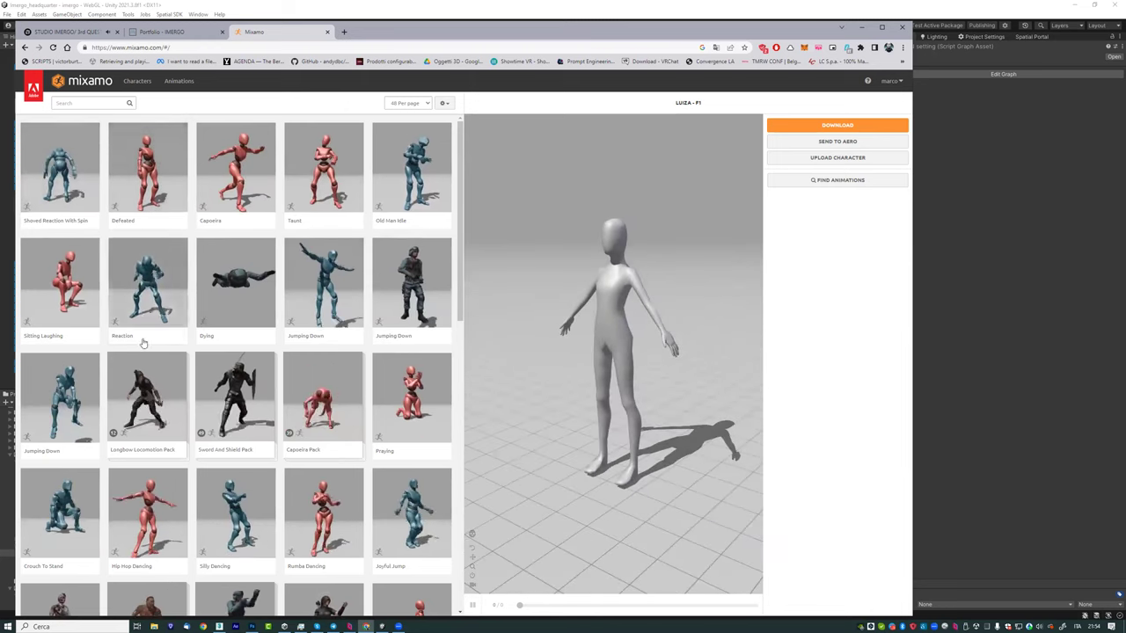
scroll(202, 446, "down", 1)
scroll(183, 366, "down", 4)
scroll(194, 404, "up", 3)
scroll(211, 440, "up", 1)
left_click(228, 472)
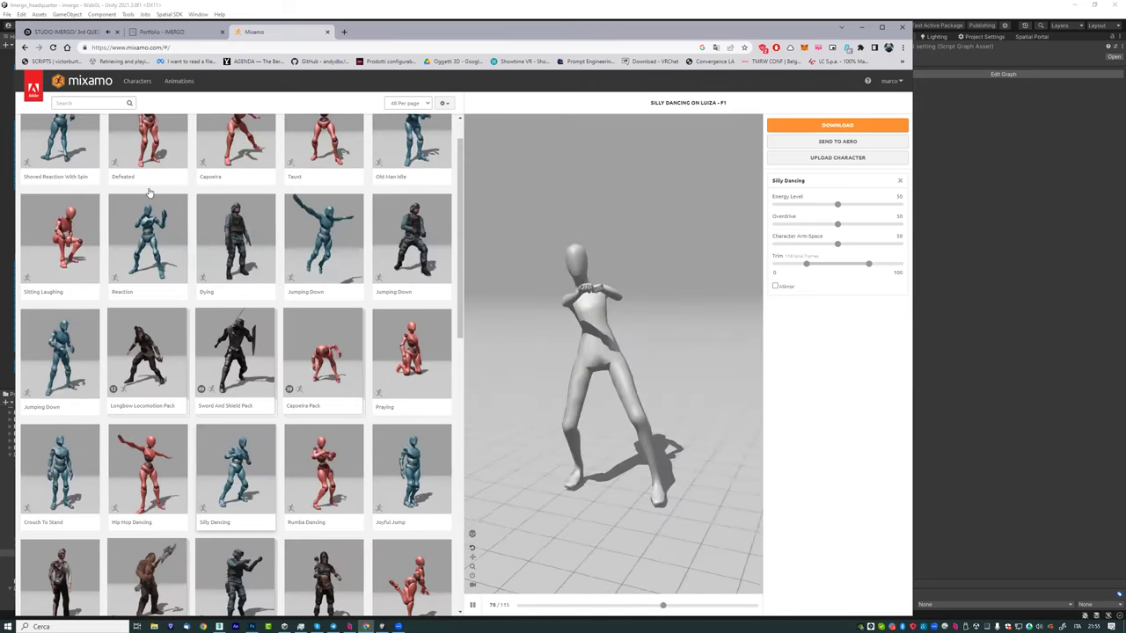
Step: Search the animation library for 'walk' and apply the Walking animation
left_click(92, 104)
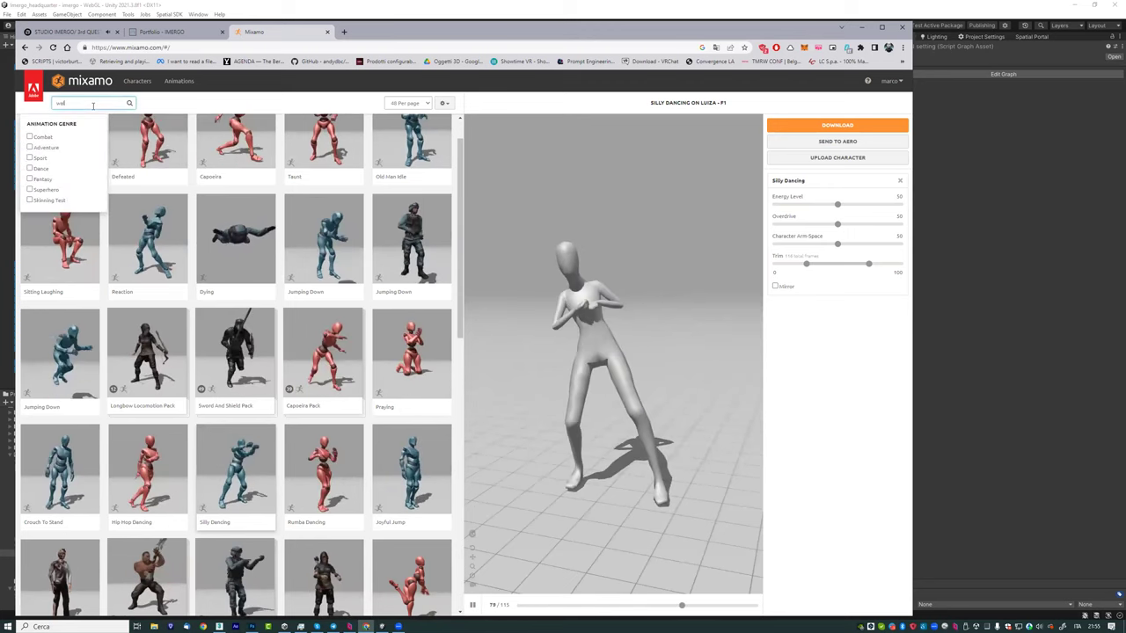
type("walk")
key("Return")
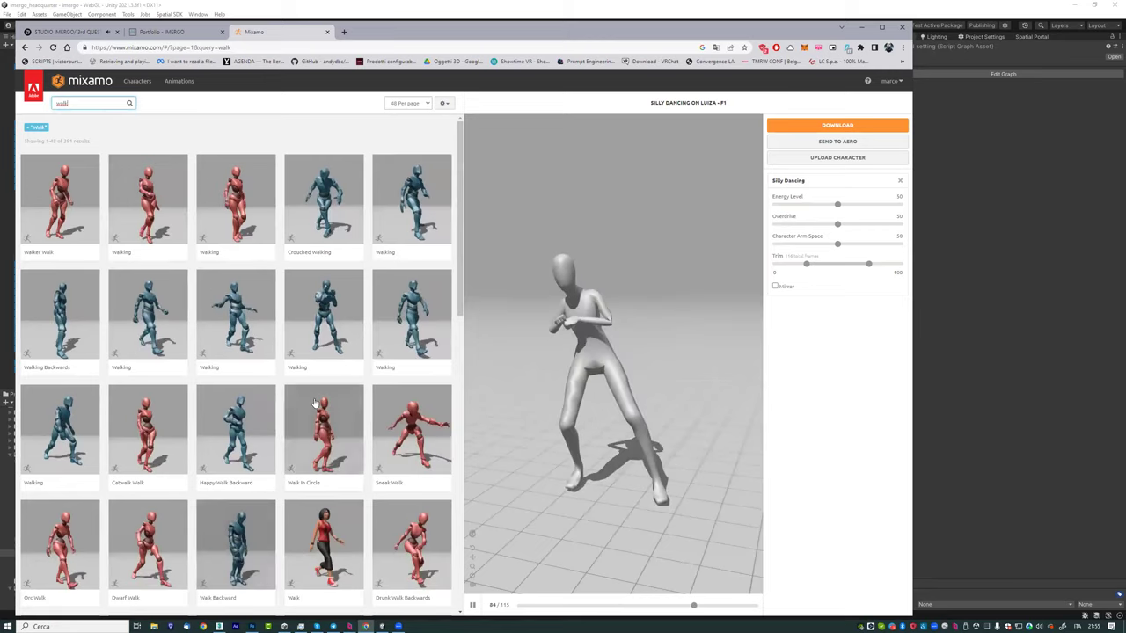
left_click(236, 205)
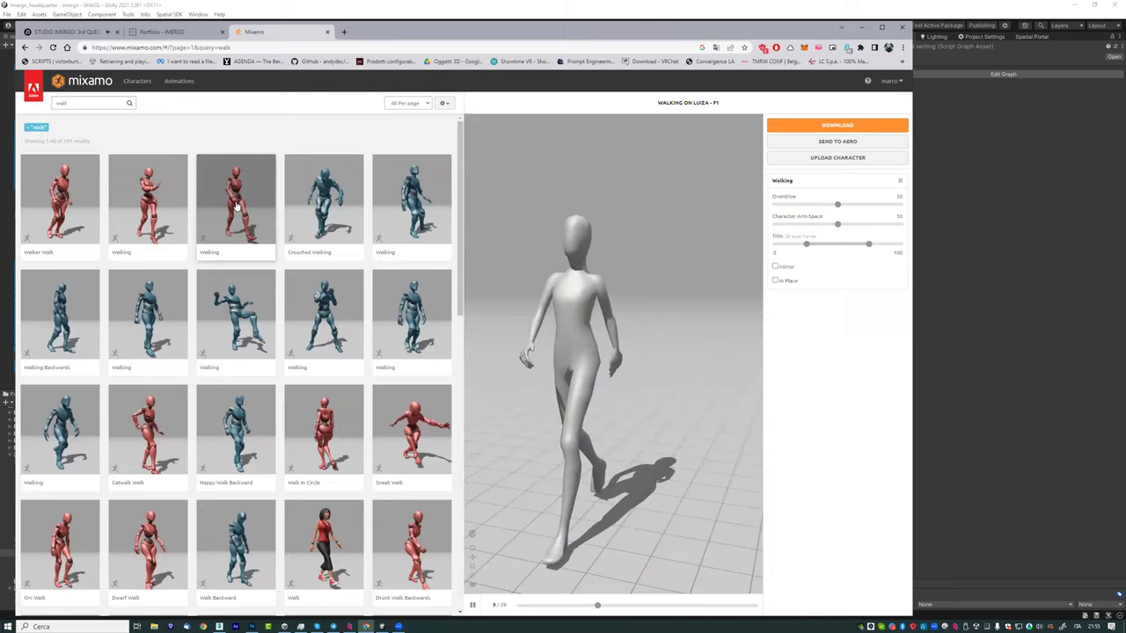
Step: Make the Walking animation play In Place and open its download settings
left_click(776, 281)
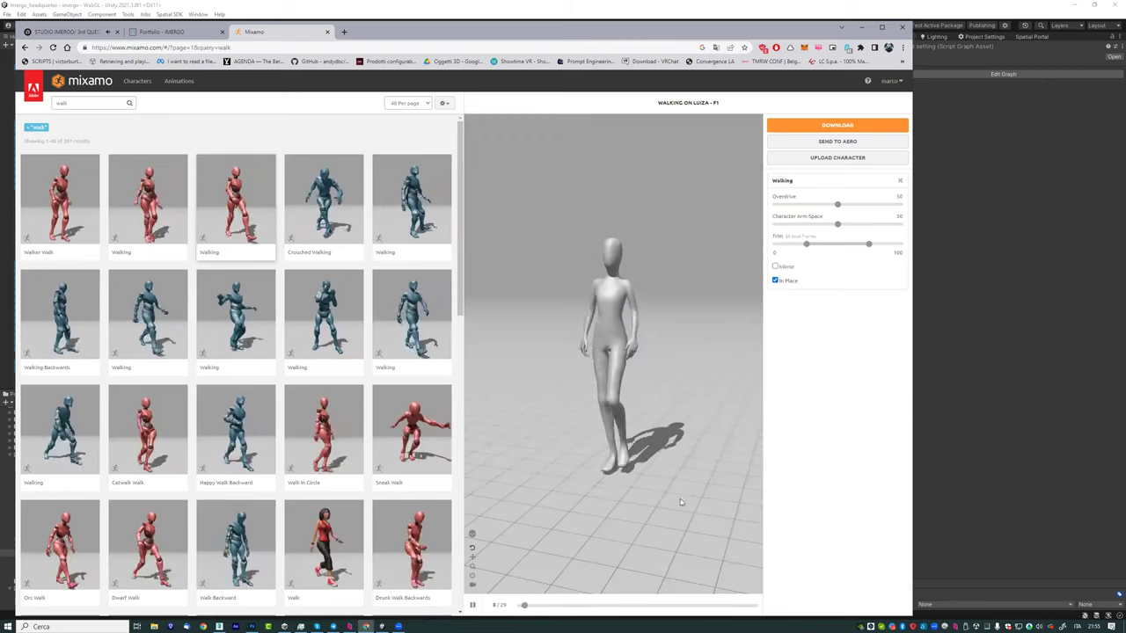
mouse_move(676, 387)
left_mouse_down()
mouse_move(576, 411)
mouse_move(664, 401)
left_mouse_up()
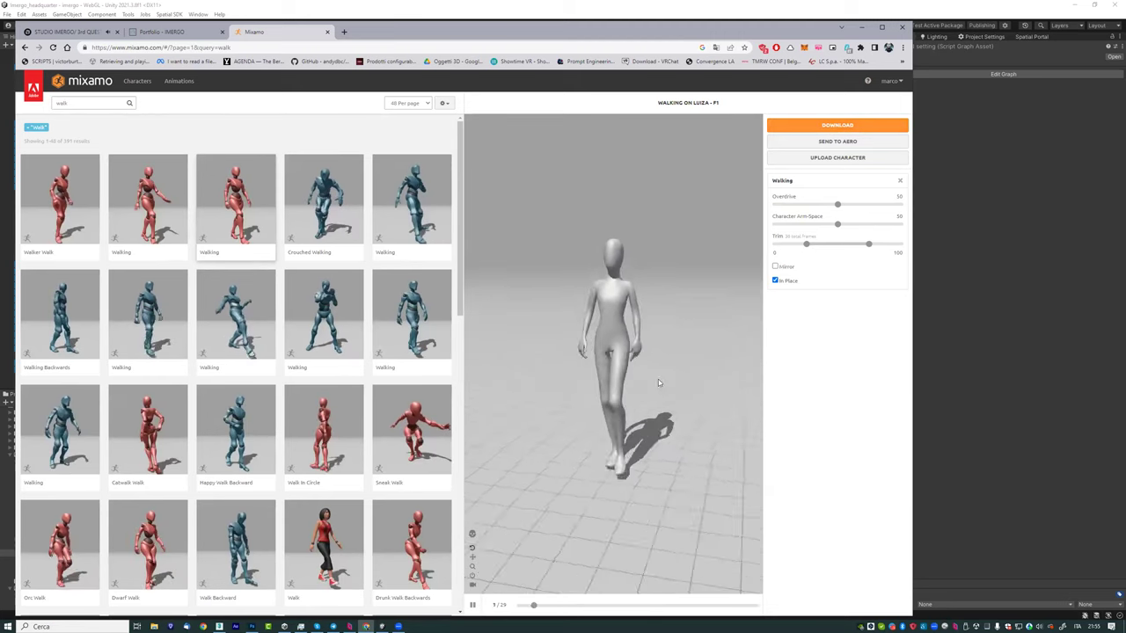
left_click(829, 128)
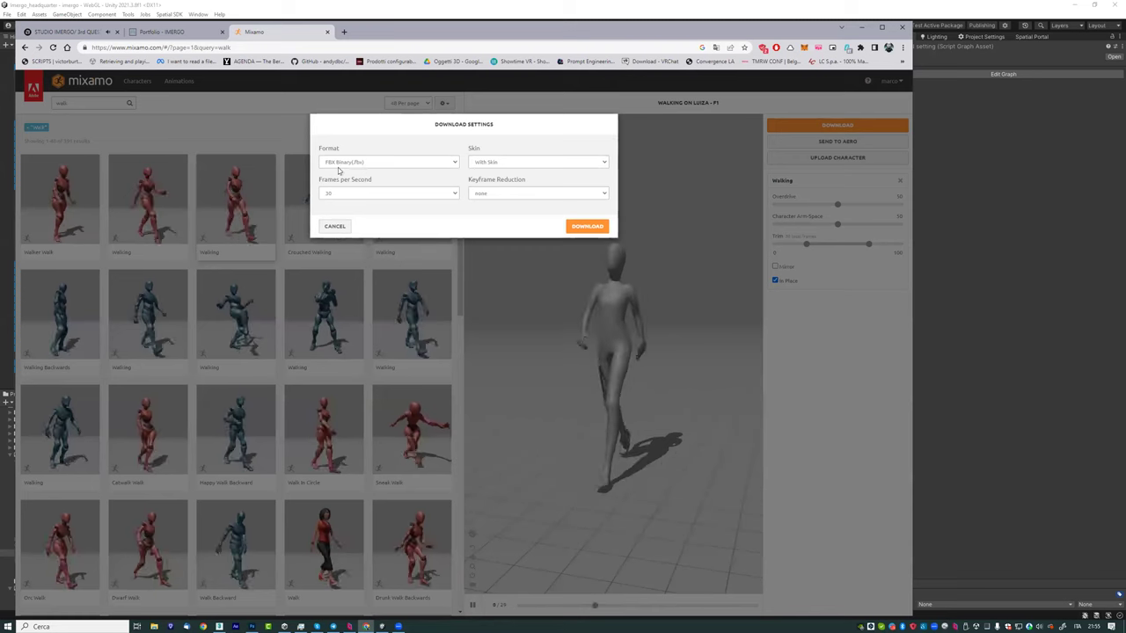
Step: Choose FBX for Unity (.fbx) format With Skin, then cancel the download dialog
left_click(350, 163)
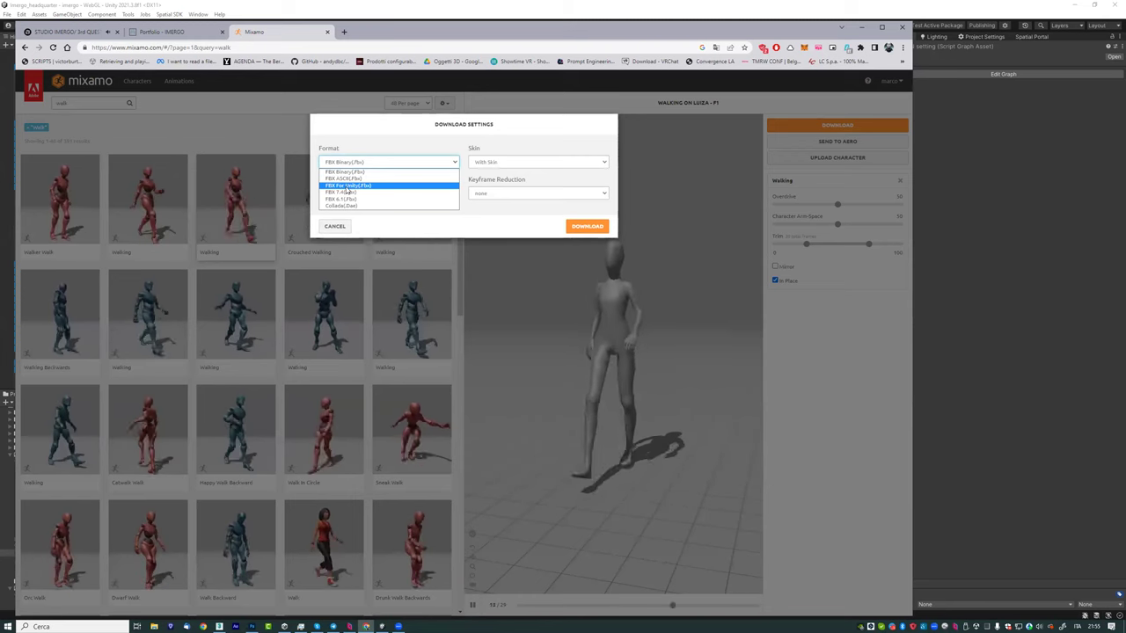
left_click(347, 186)
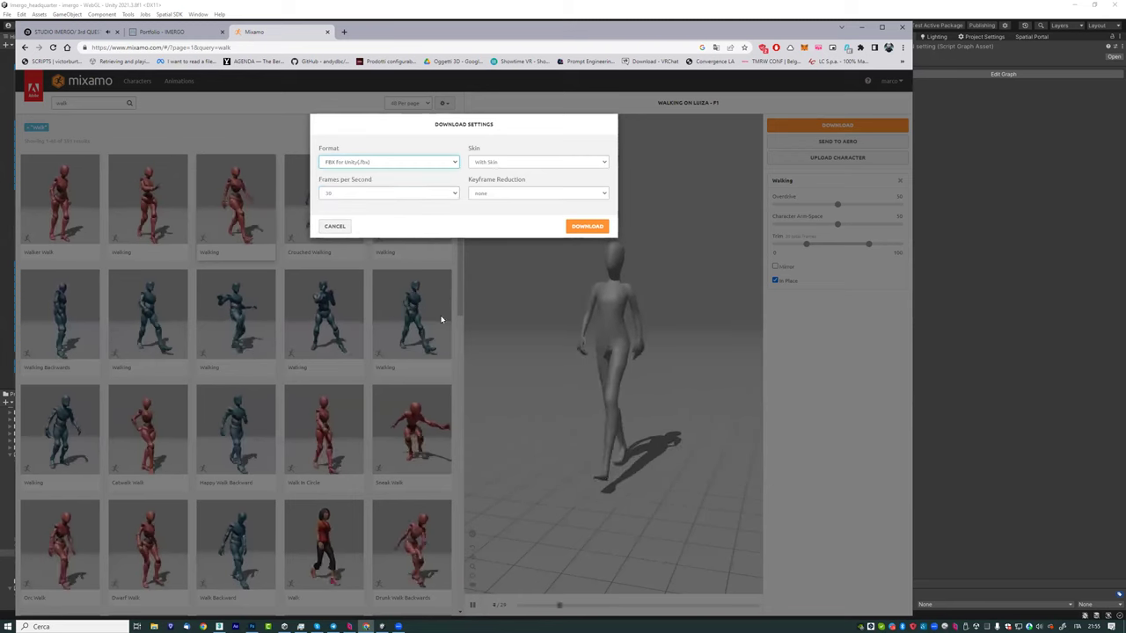
left_click(491, 164)
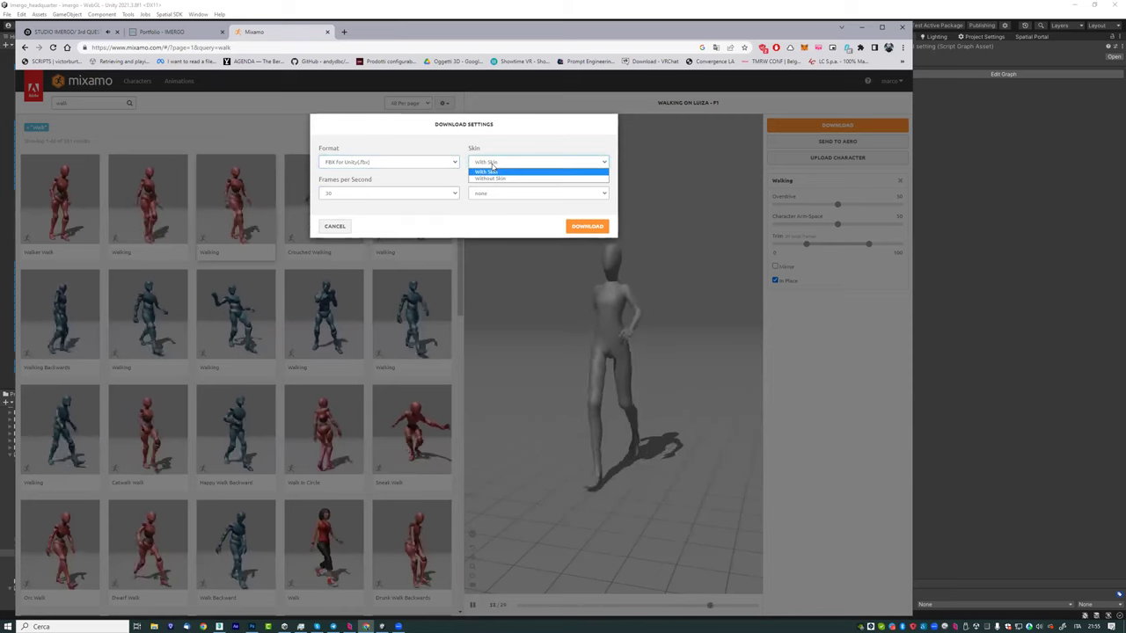
left_click(489, 171)
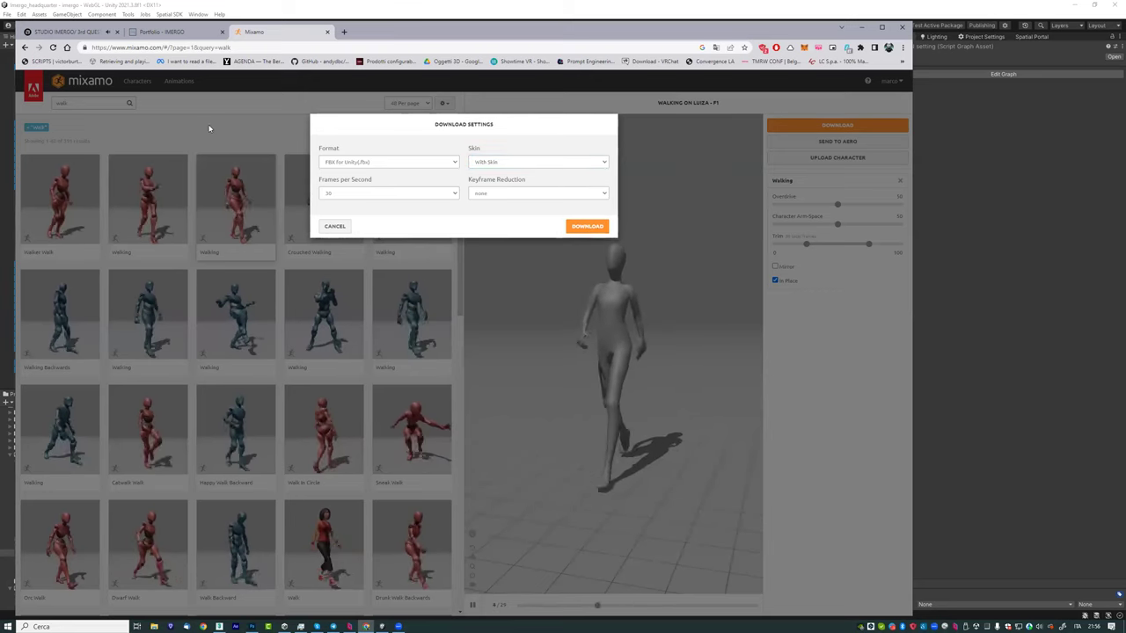
left_click(342, 227)
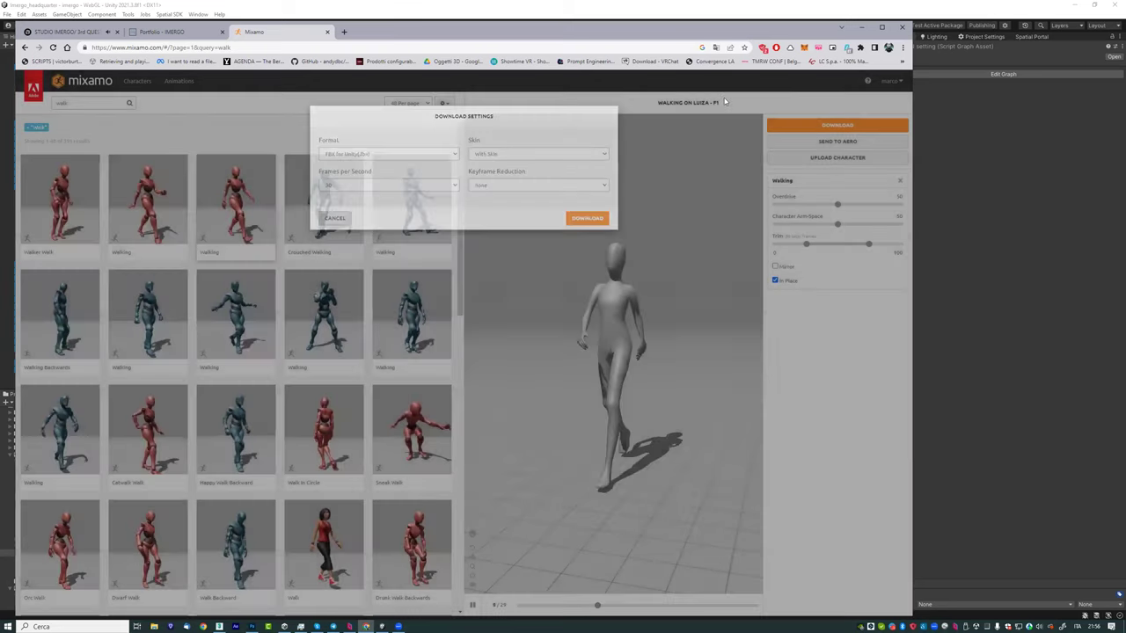
Step: Return to Unity, open the cyborg asset folder, and enlarge the Project panels
left_click(862, 29)
scroll(469, 221, "down", 3)
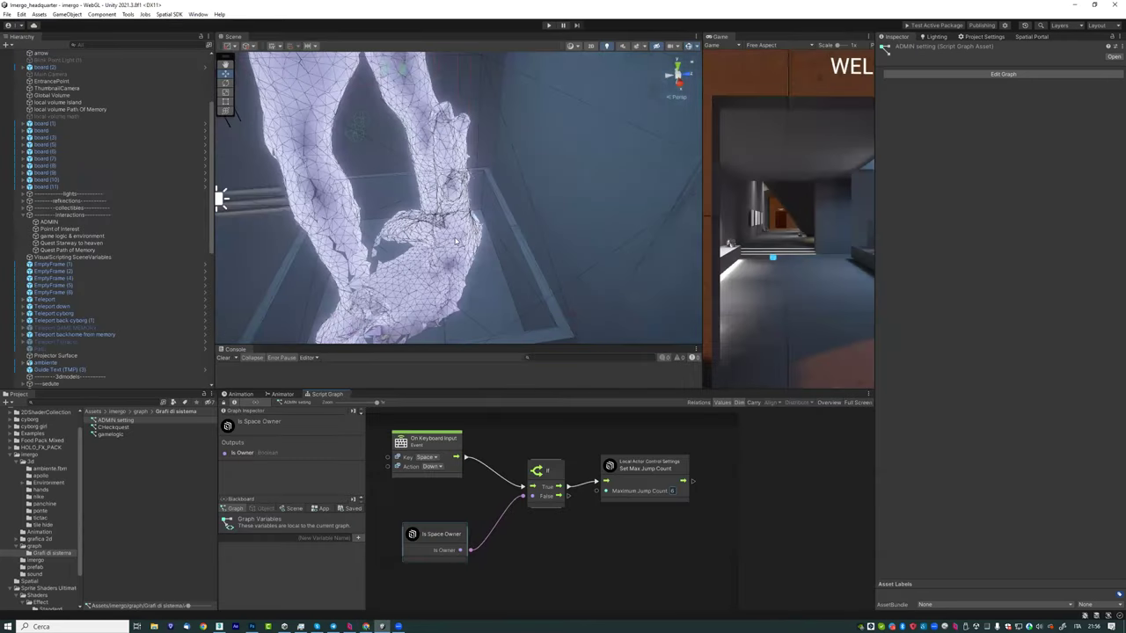
scroll(507, 211, "down", 3)
scroll(472, 245, "down", 3)
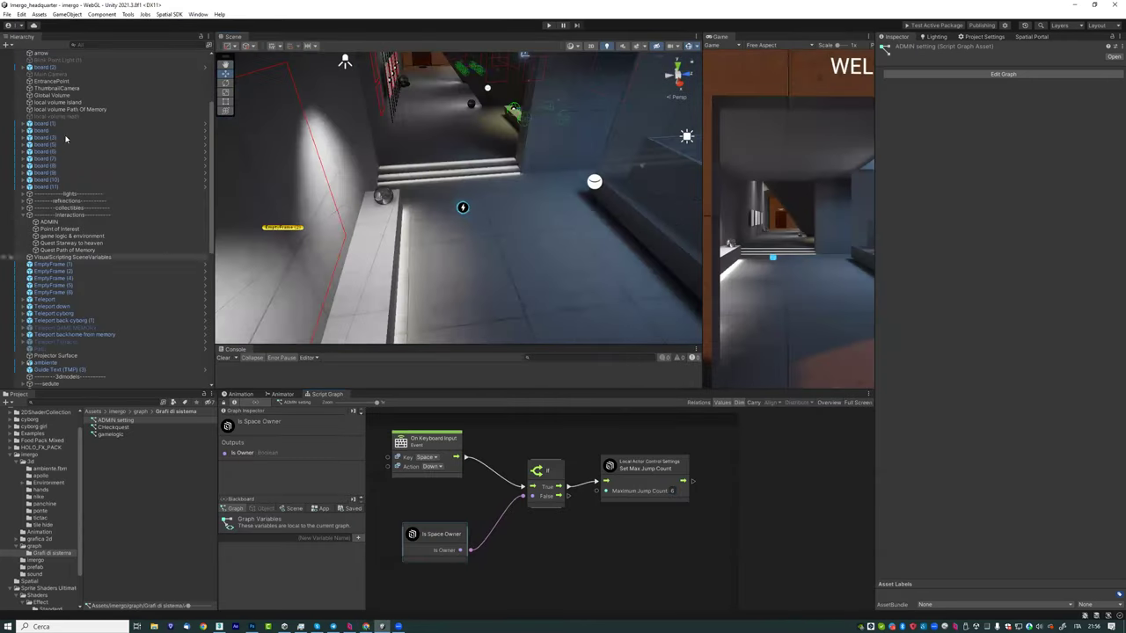
left_click(30, 421)
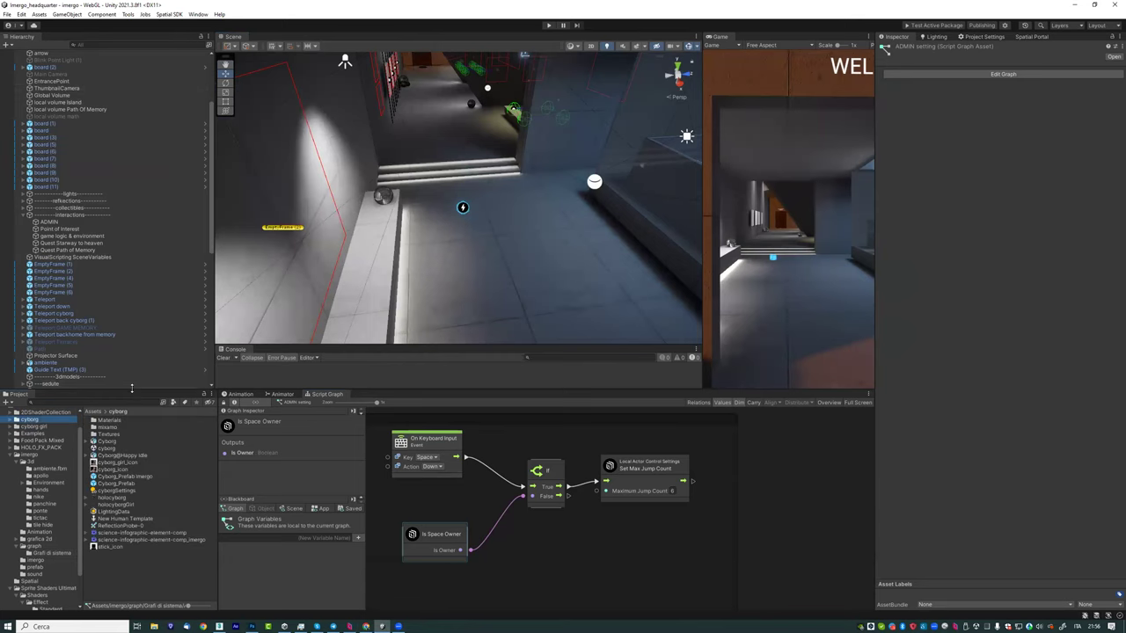
left_click_drag(132, 387, 141, 295)
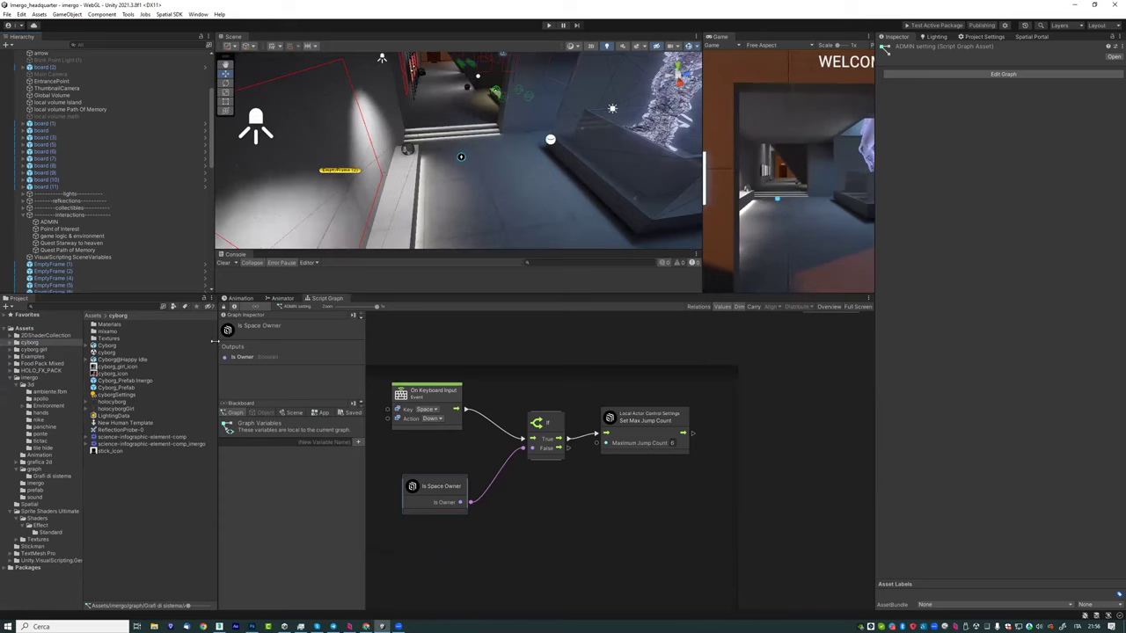
left_click_drag(214, 341, 313, 343)
Step: Open the mixamo folder and select cyborg.fbx to view its import settings and T-pose preview
double_click(107, 332)
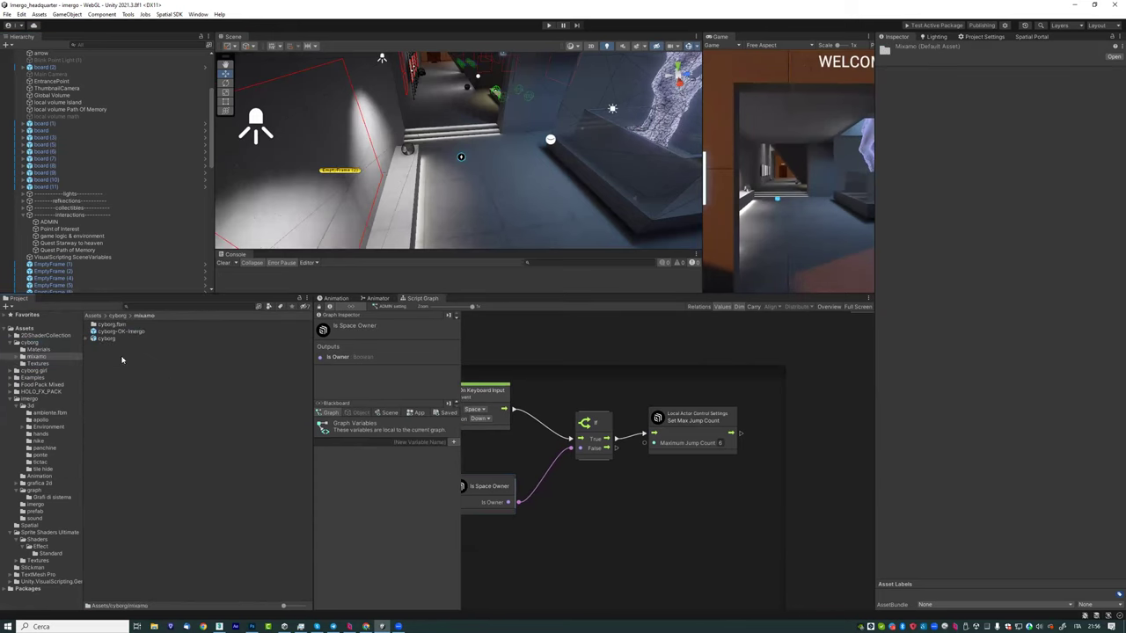
left_click(107, 339)
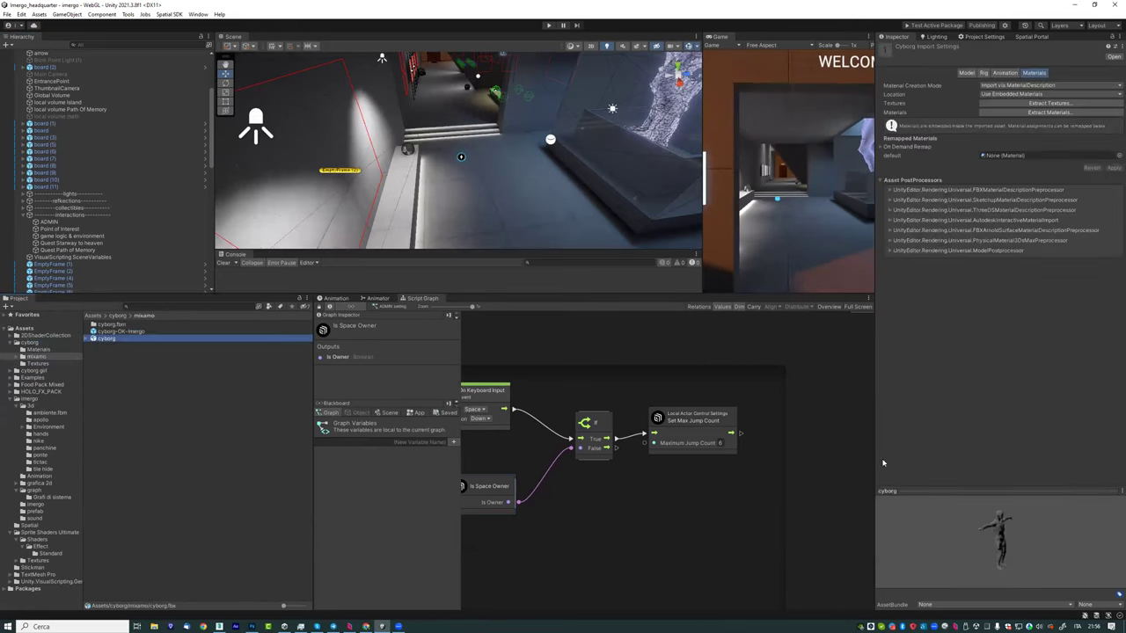
left_click(875, 465)
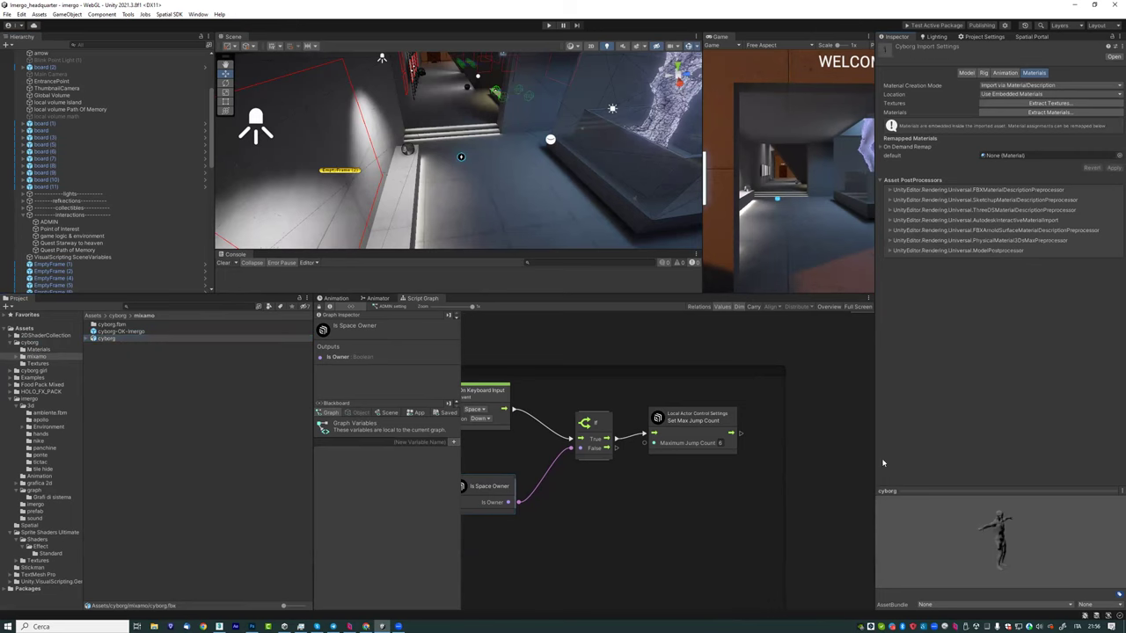
left_click_drag(873, 458, 763, 458)
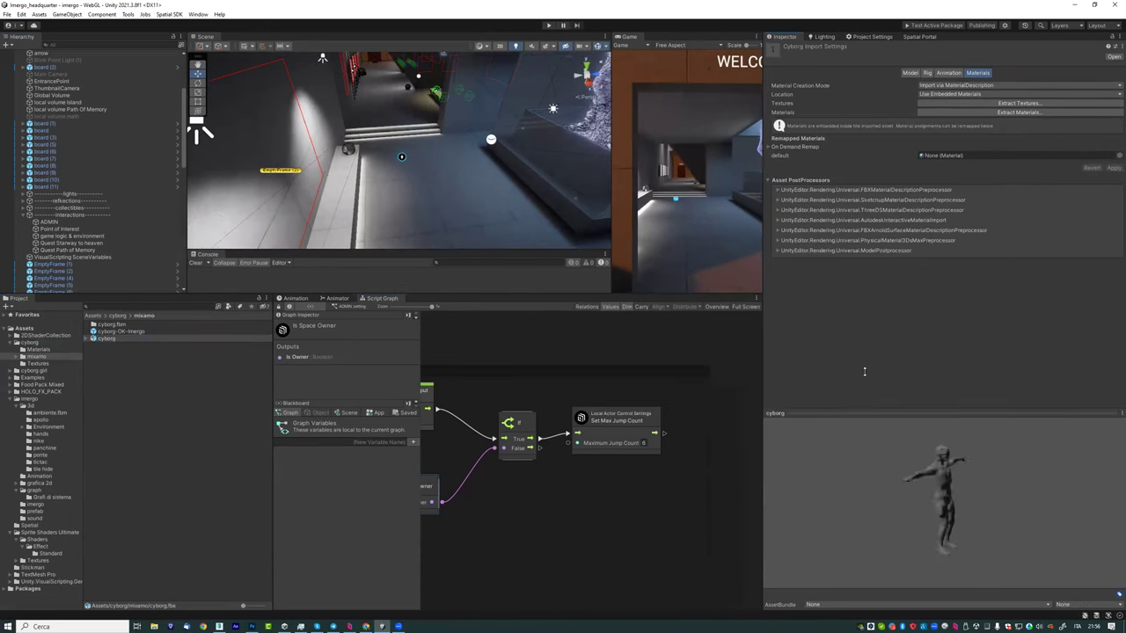
mouse_move(938, 442)
left_mouse_down()
mouse_move(880, 478)
mouse_move(908, 431)
mouse_move(1035, 452)
mouse_move(912, 469)
mouse_move(980, 452)
mouse_move(818, 464)
mouse_move(938, 469)
left_mouse_up()
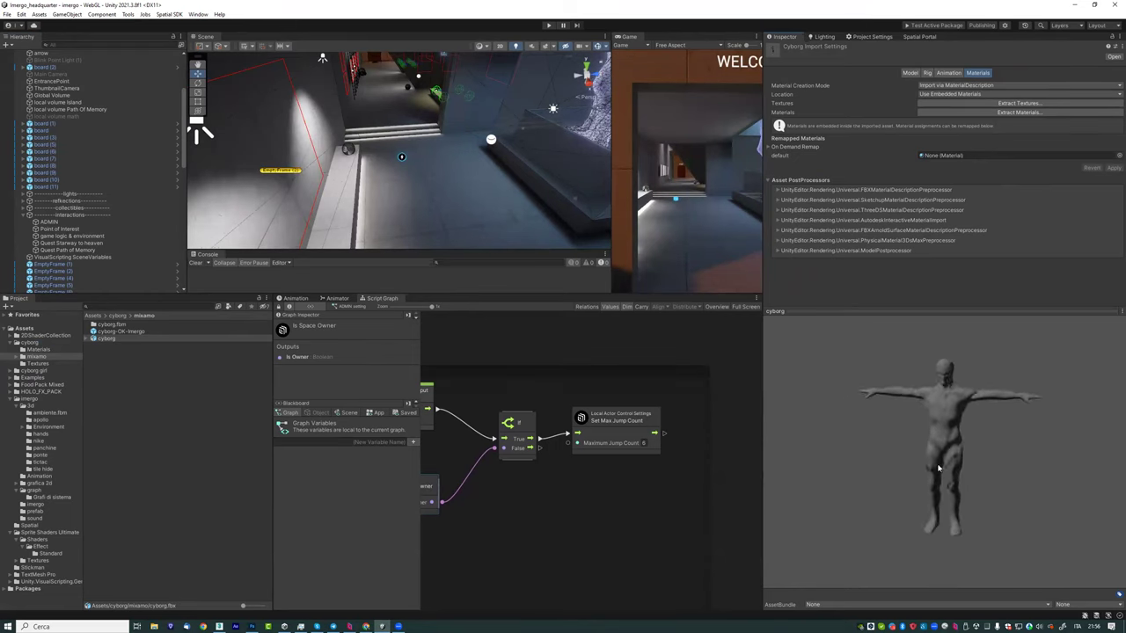
Step: Show the cyborg model's Animation import tab, enlarged to reveal the mixamo.com clip's root transform options
left_click(948, 73)
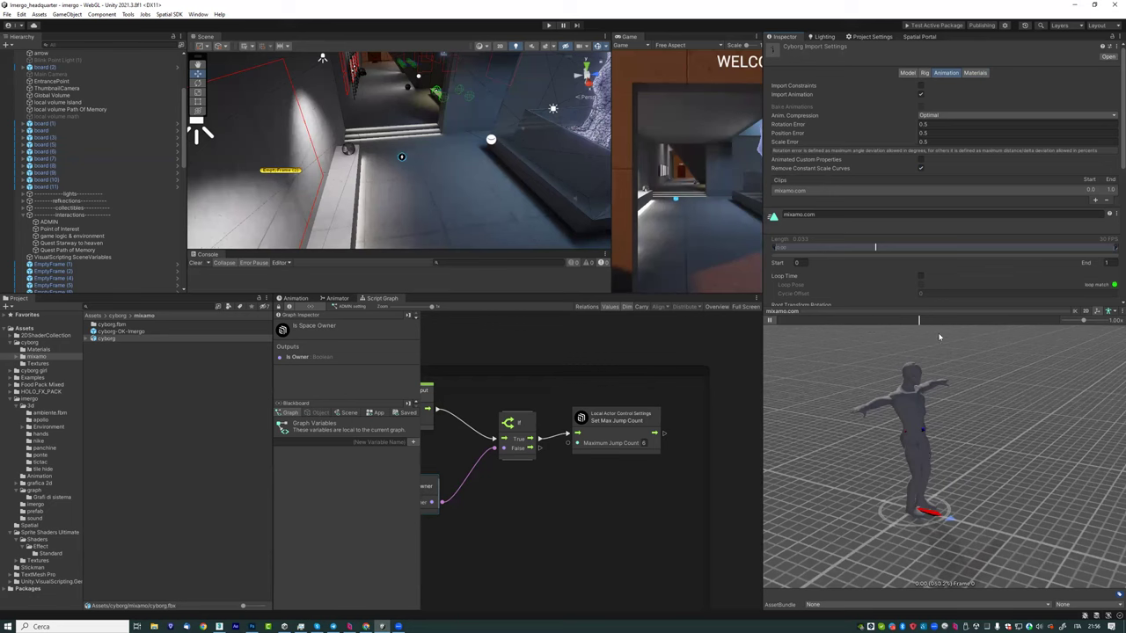
left_click_drag(934, 342, 935, 440)
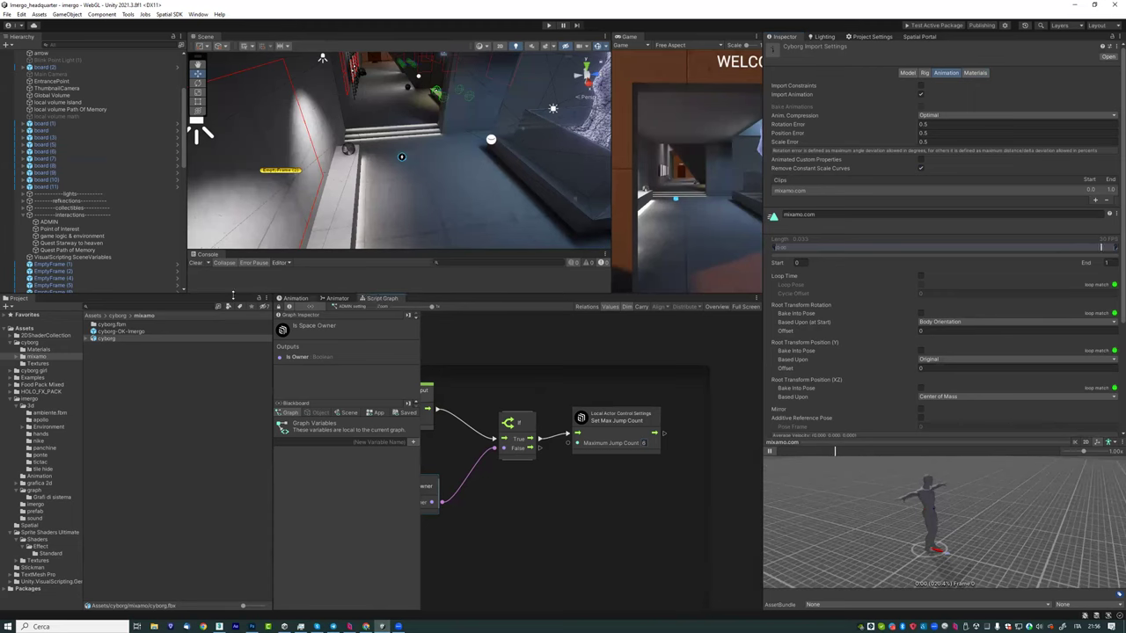
left_click_drag(217, 294, 217, 431)
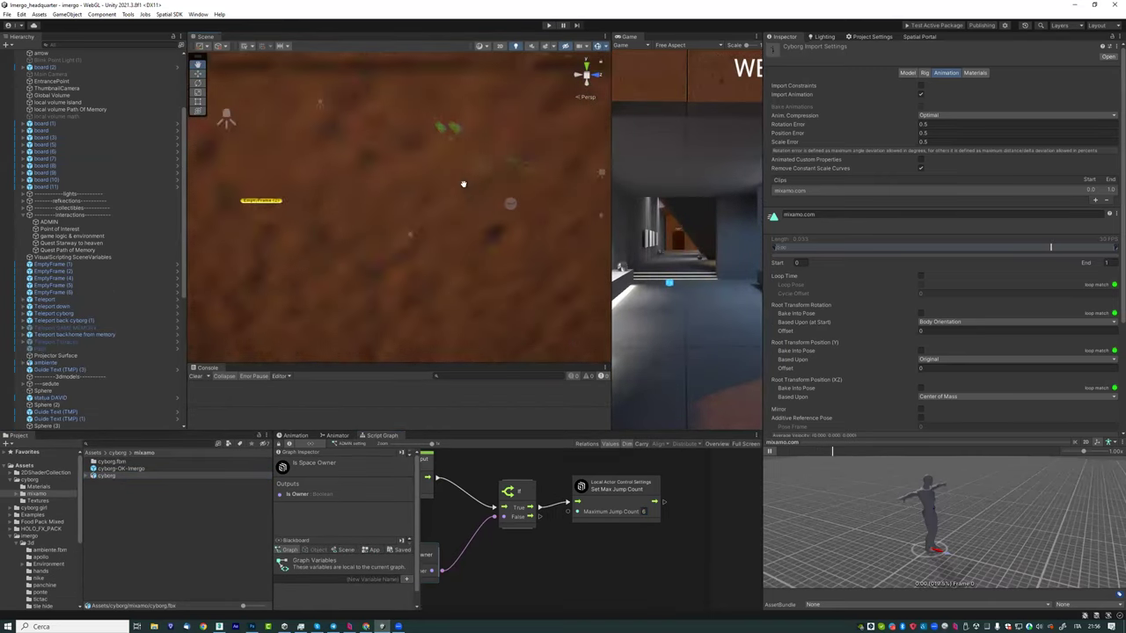
Step: Fly the Scene camera toward the building exterior and narrow the import settings panel
right_click_drag(434, 214, 475, 180)
scroll(458, 212, "down", 3)
scroll(441, 240, "down", 3)
scroll(441, 240, "down", 3)
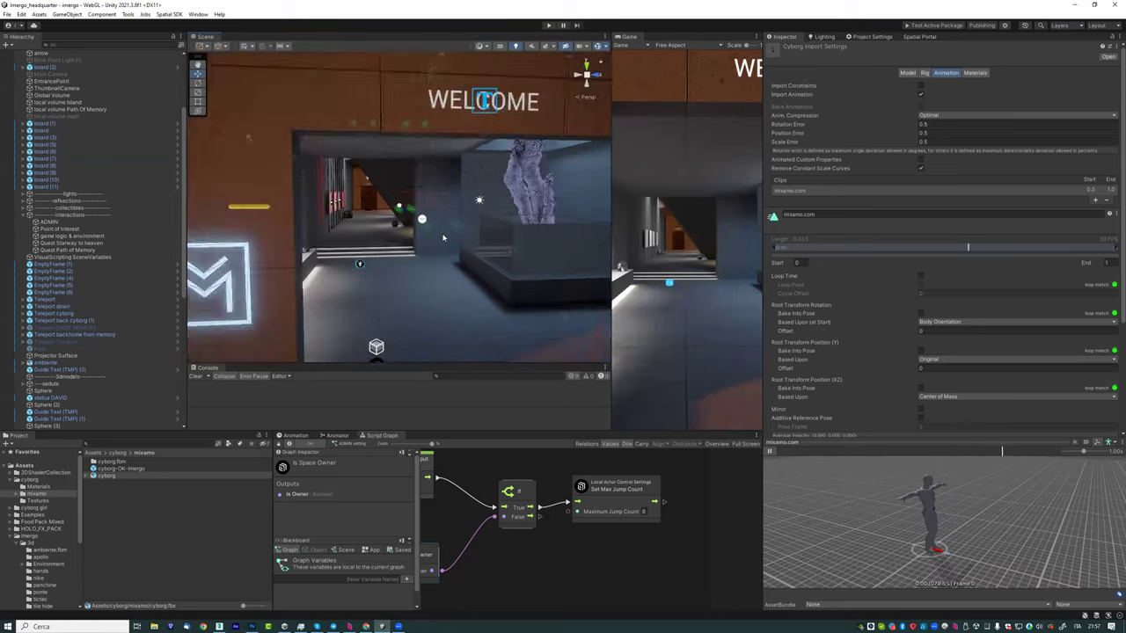
scroll(441, 240, "down", 3)
mouse_move(441, 240)
right_mouse_down()
mouse_move(409, 222)
mouse_move(470, 218)
mouse_move(448, 211)
right_mouse_up()
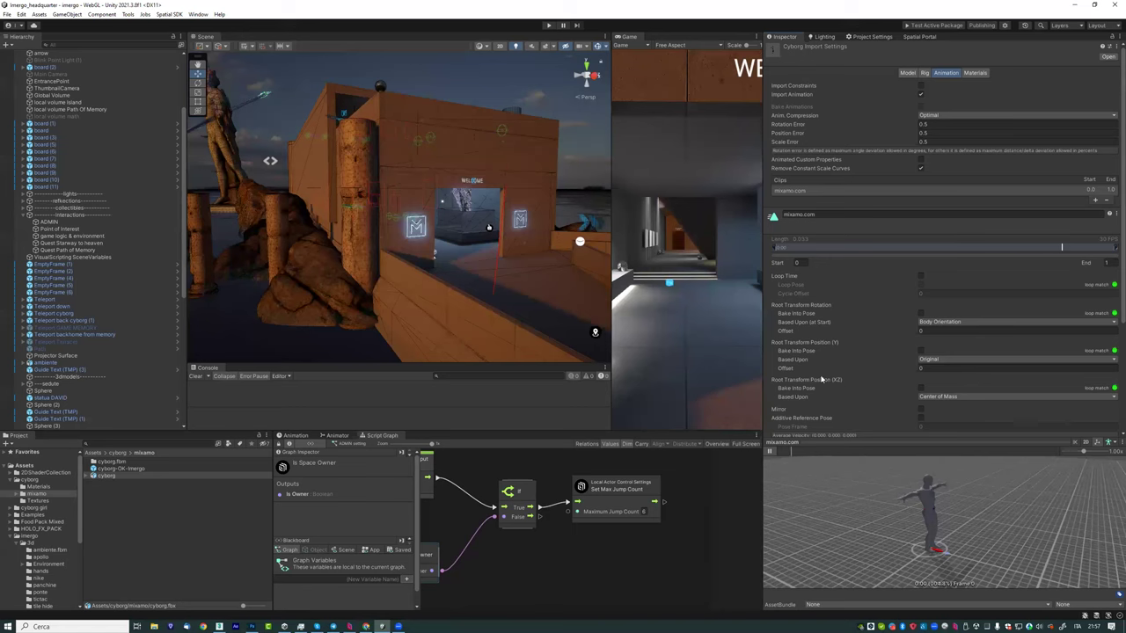
left_click_drag(760, 375, 914, 390)
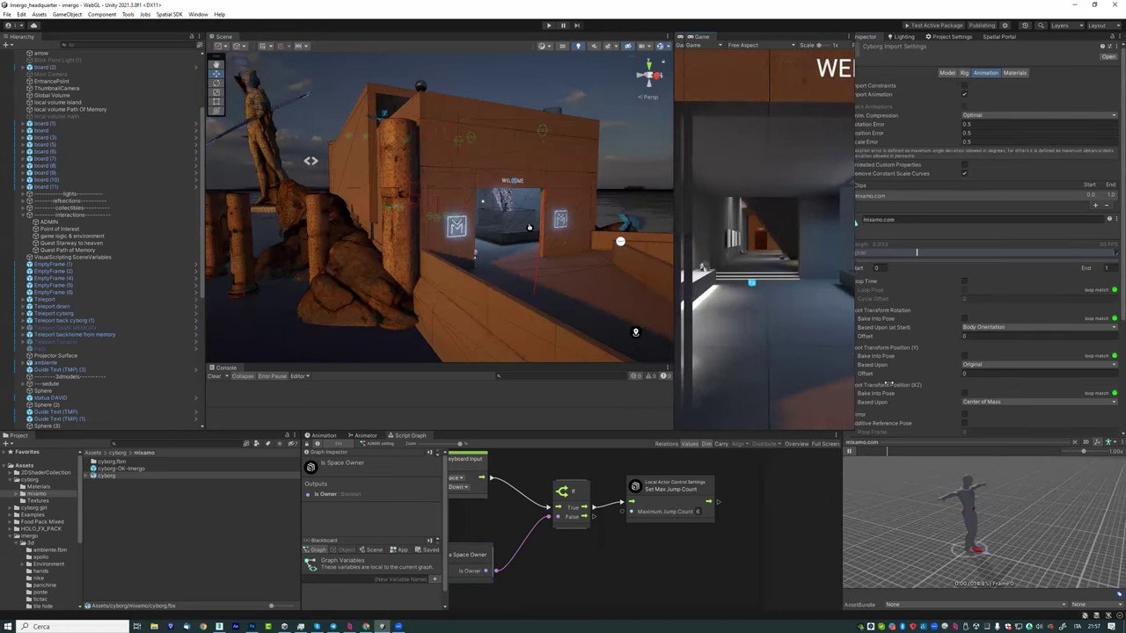
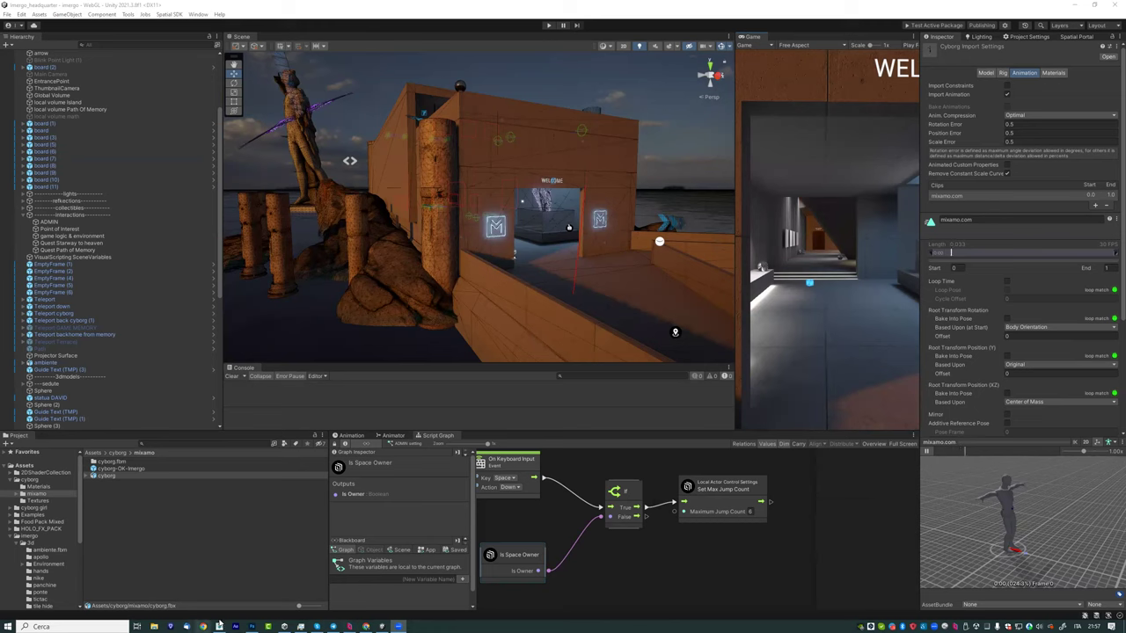
Step: Create a green sphere in front of the building, then enable Select and Move and Auto Key
left_click(218, 624)
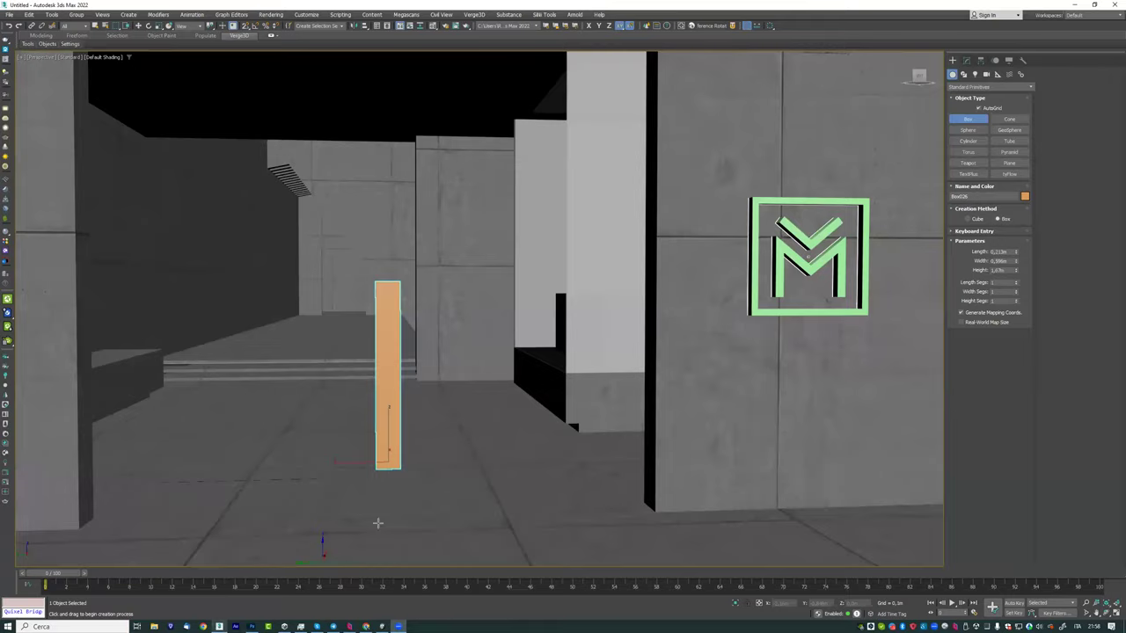
scroll(466, 369, "down", 10)
scroll(466, 370, "up", 5)
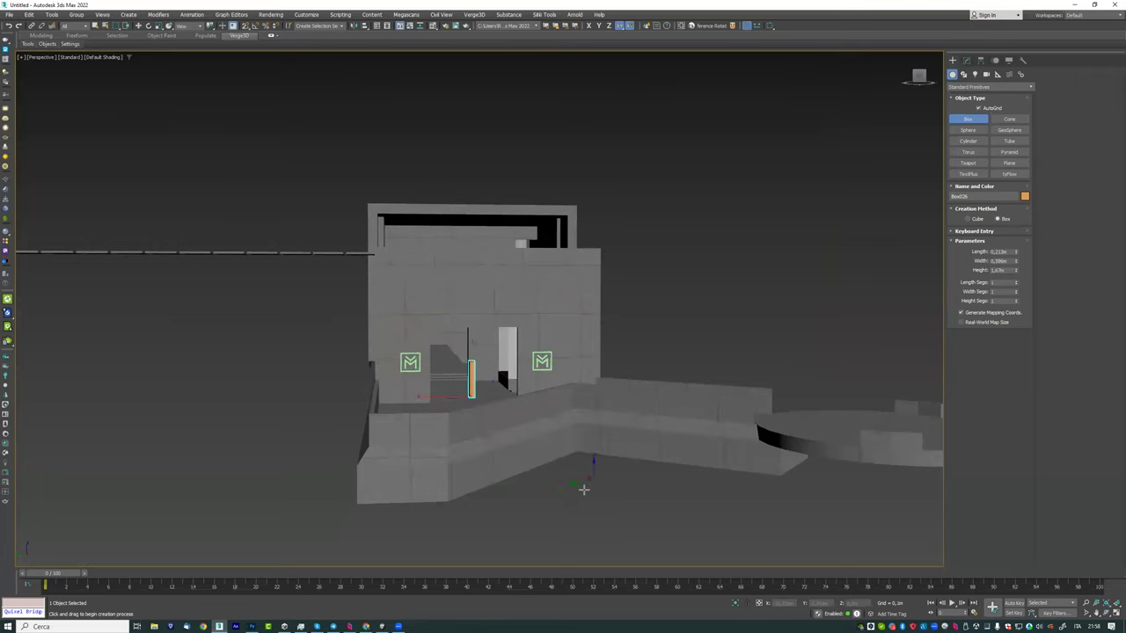
left_click(968, 130)
mouse_move(557, 495)
left_mouse_down()
mouse_move(571, 501)
mouse_move(520, 361)
left_mouse_up()
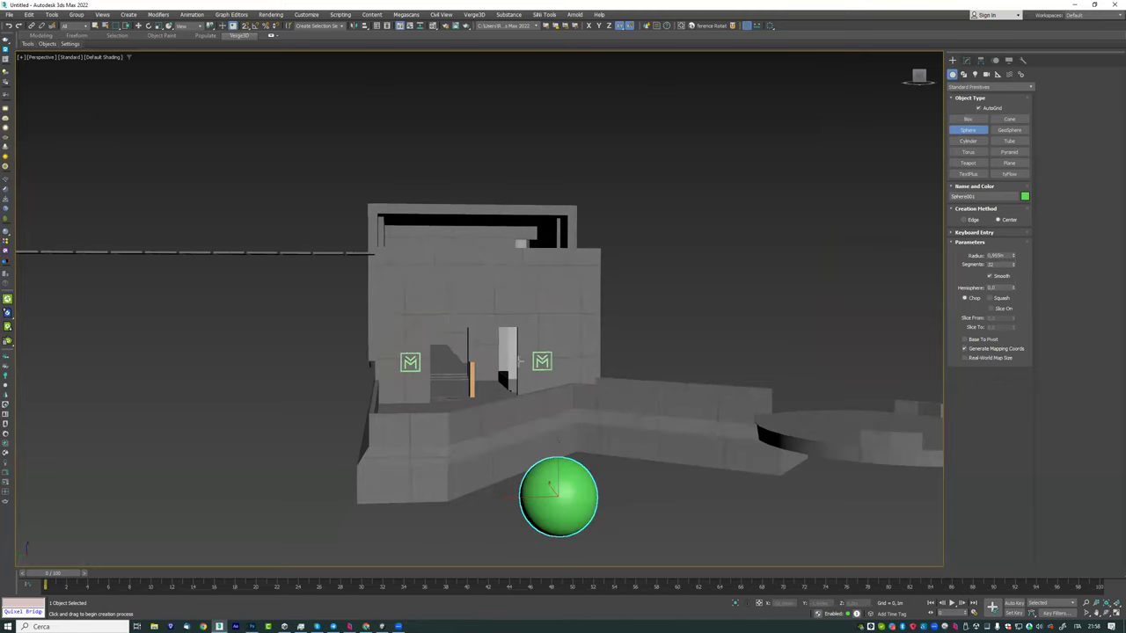
left_click(139, 25)
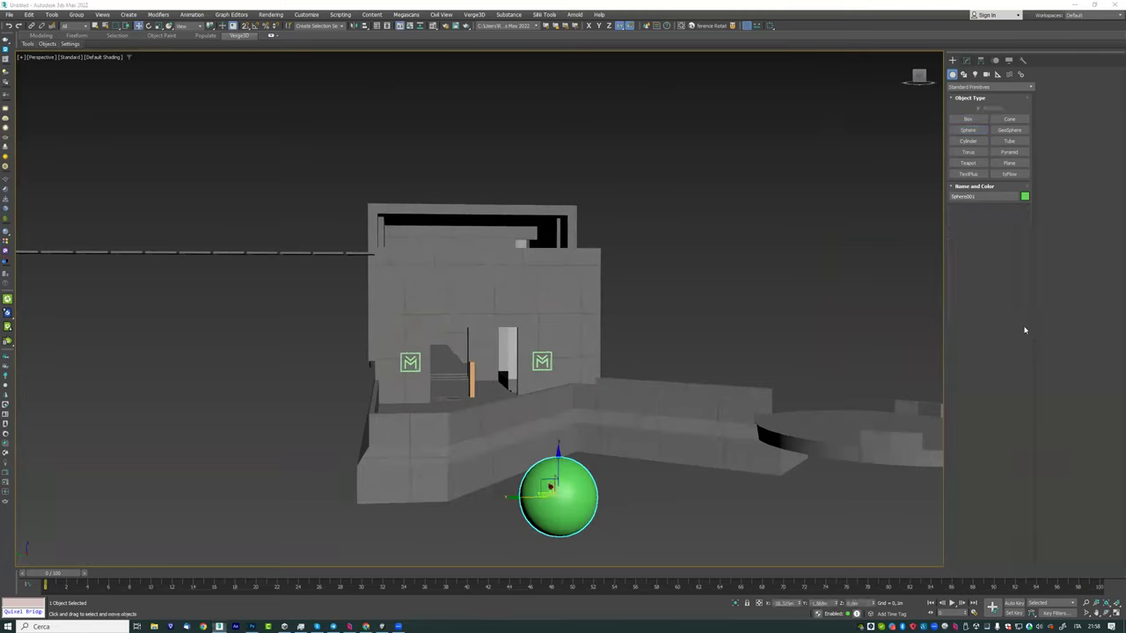
left_click(1014, 604)
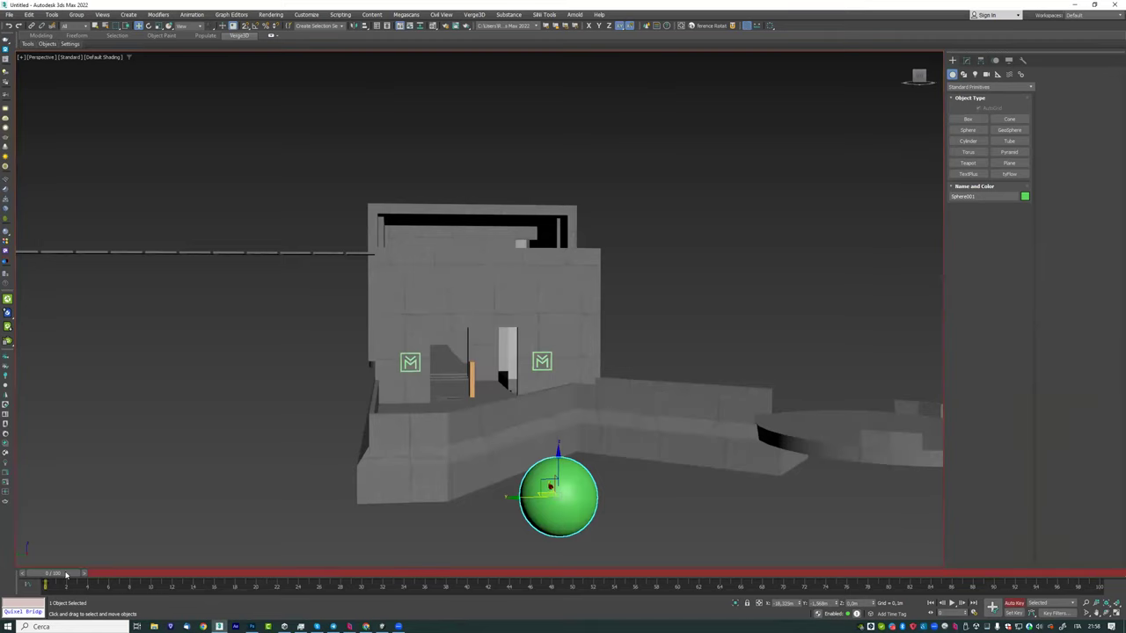
Step: Key the sphere up to the upper wall at frame 50, left over the pipe at 84, and back at 100
left_click_drag(54, 572, 255, 573)
left_click_drag(323, 599, 577, 588)
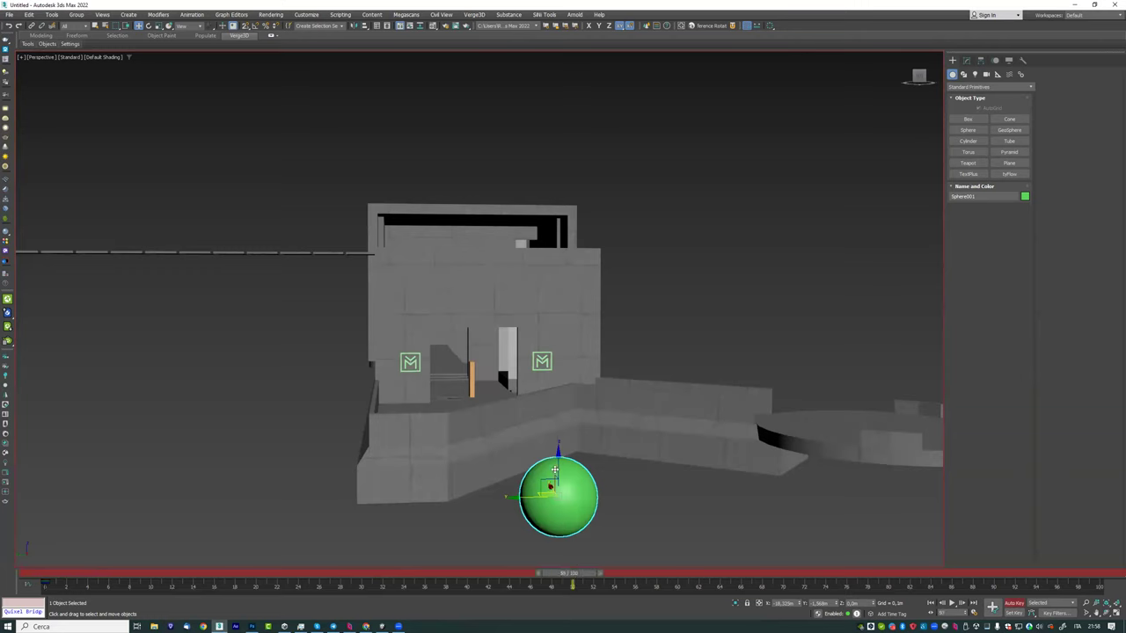
left_click_drag(558, 470, 515, 246)
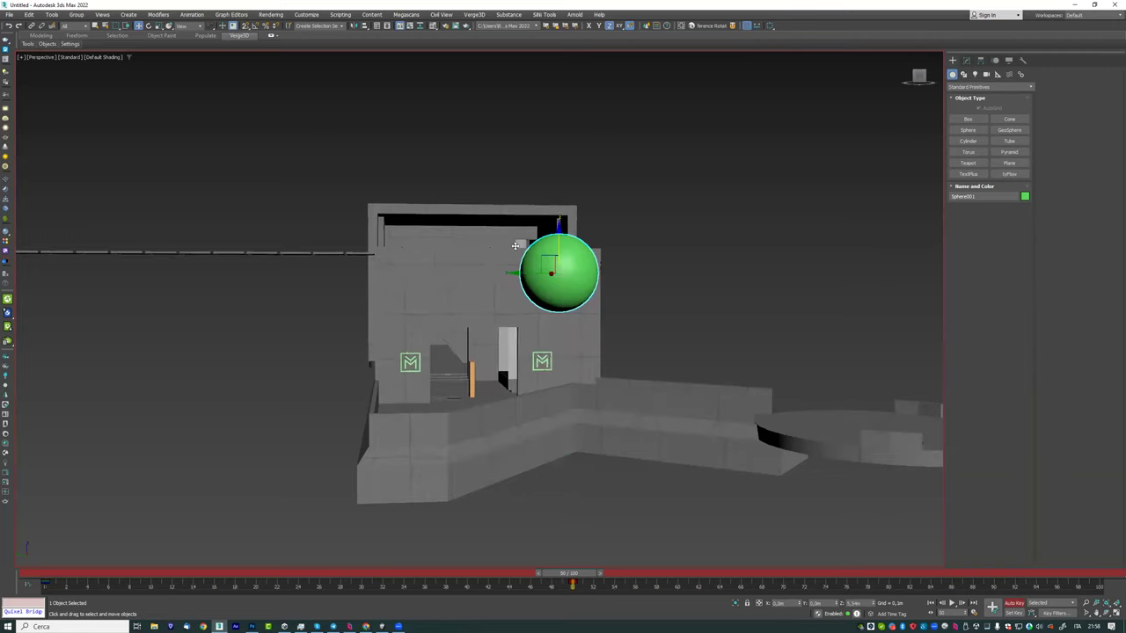
left_click_drag(571, 579, 711, 574)
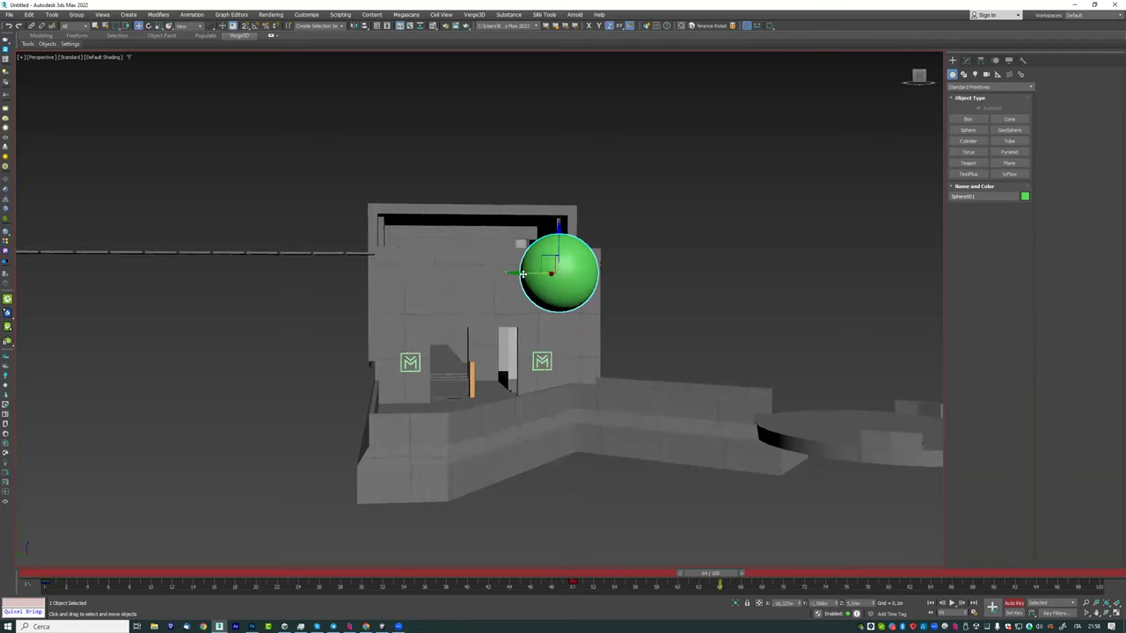
left_click_drag(522, 275, 233, 263)
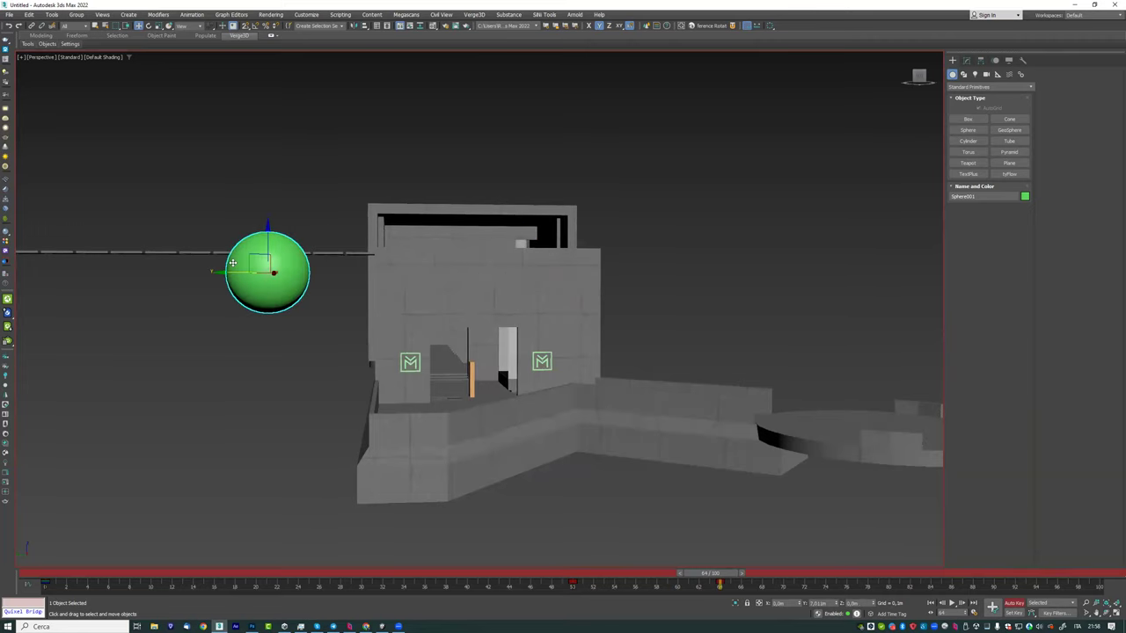
left_click_drag(710, 574, 1091, 574)
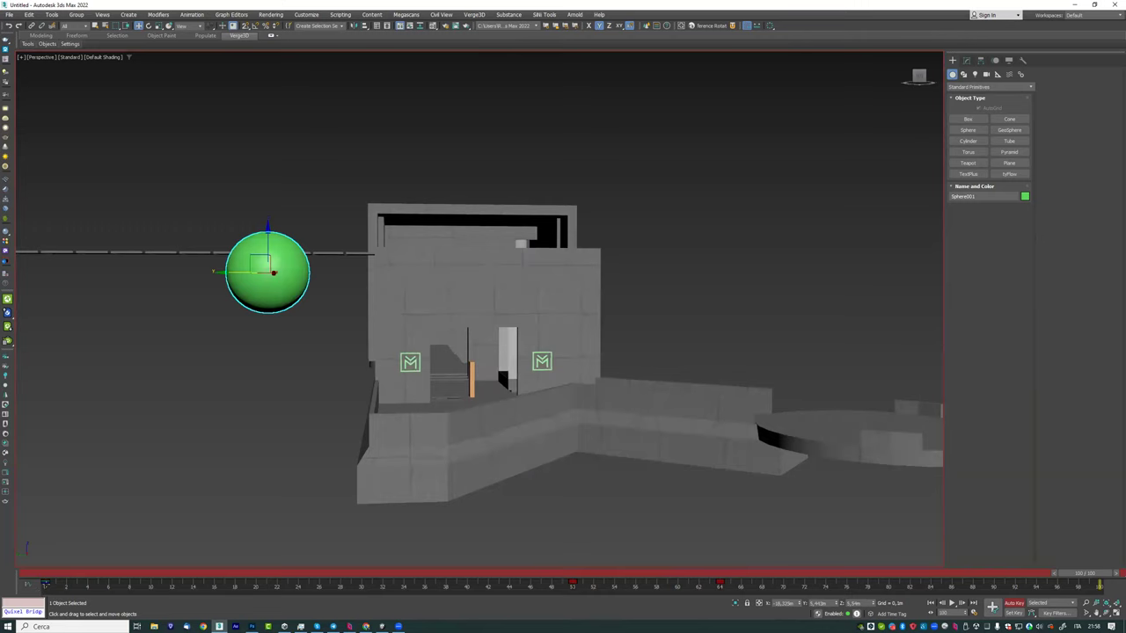
left_click_drag(55, 582, 762, 583, "shift")
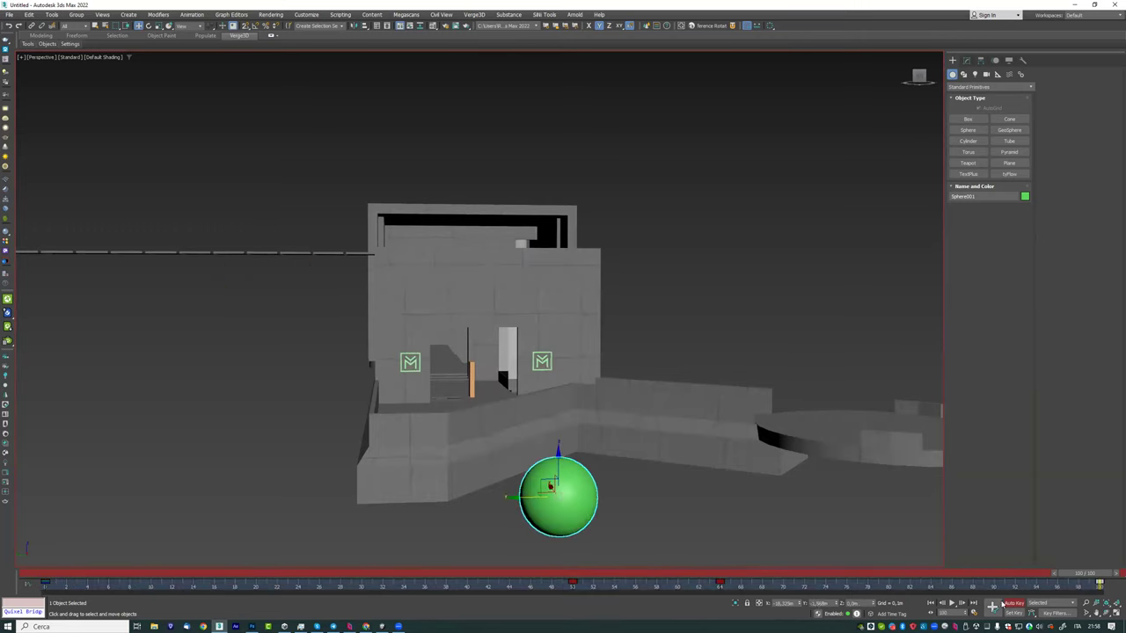
Step: Play back the sphere animation, then turn off Auto Key and return to Select and Move
left_click(951, 605)
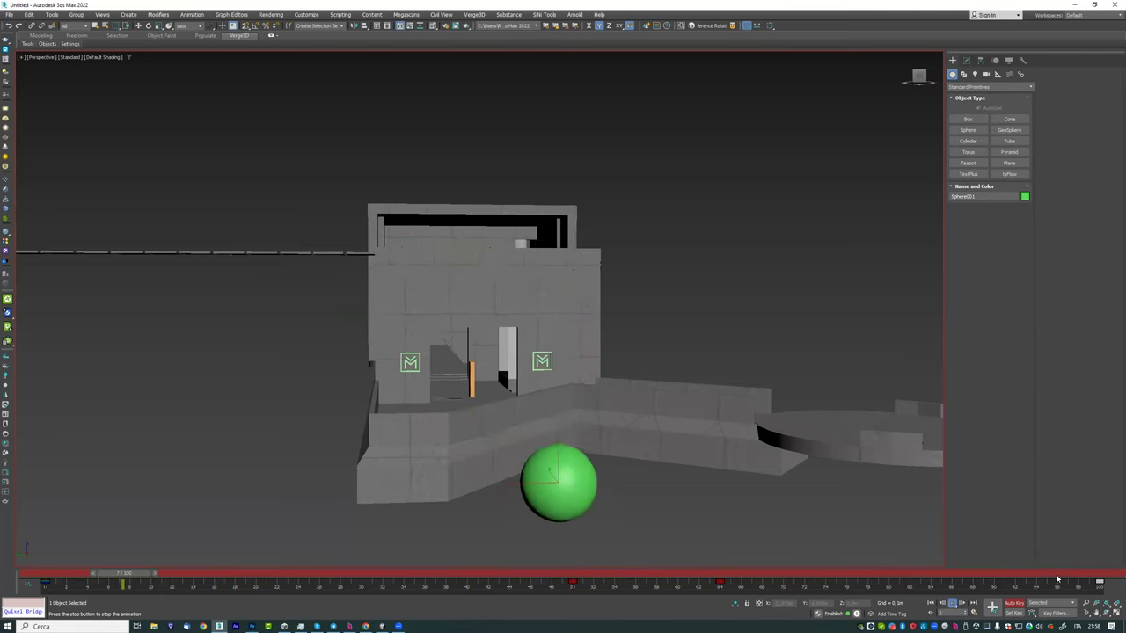
left_click(1013, 603)
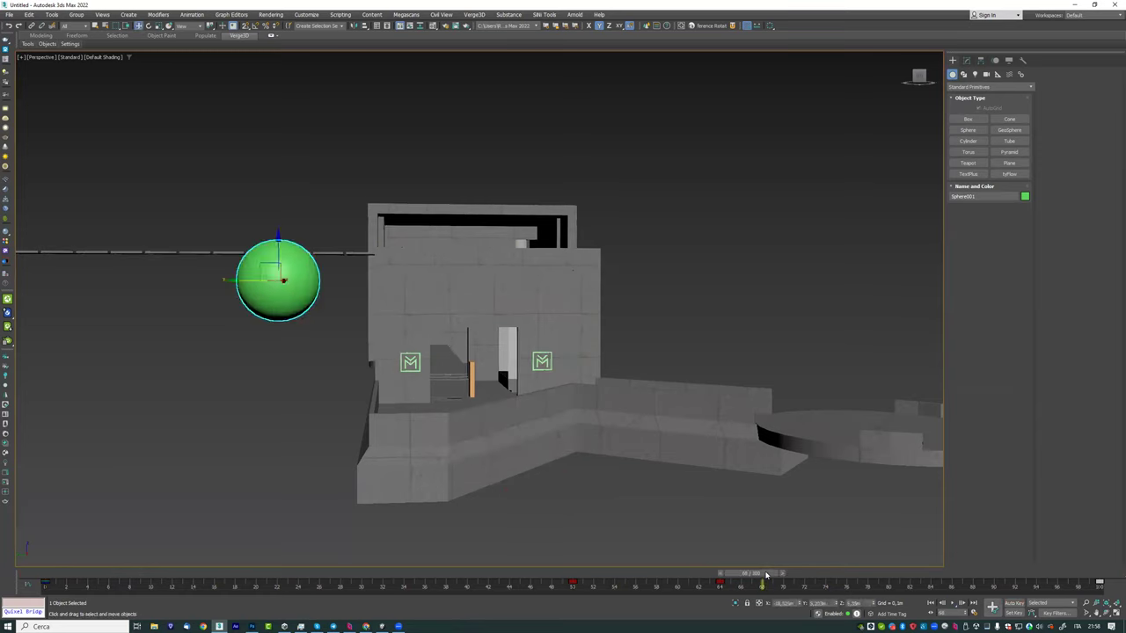
key("w")
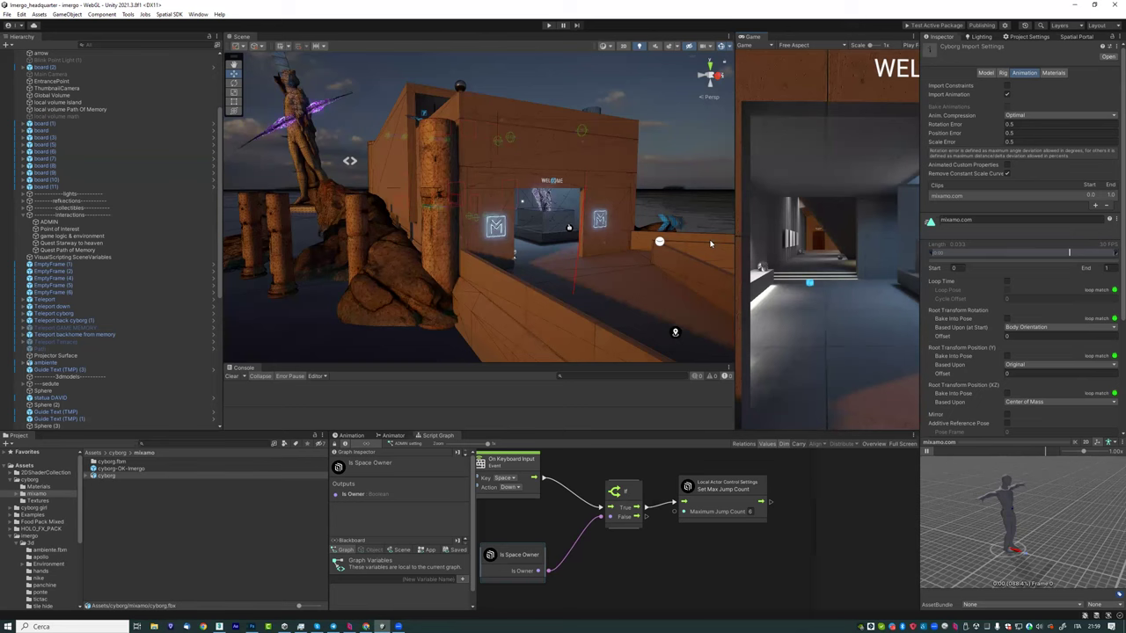
Step: Go to sketchfab.com and view your profile page listing models like Soldier and Lion- Roman Art
left_click(369, 623)
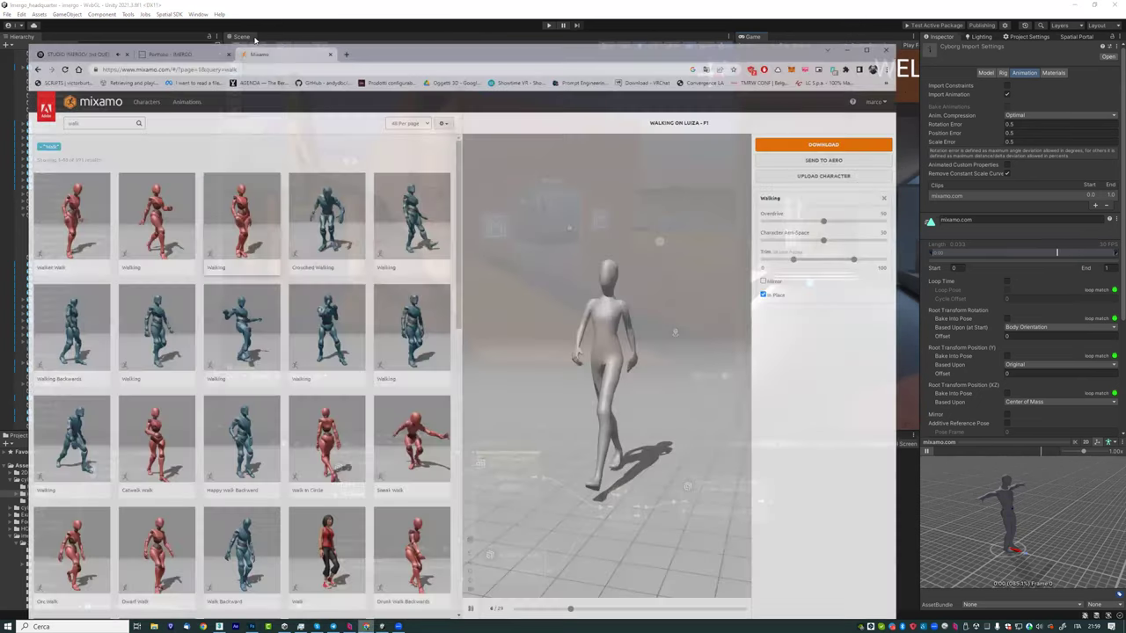
left_click(258, 48)
type("sketchfab.com")
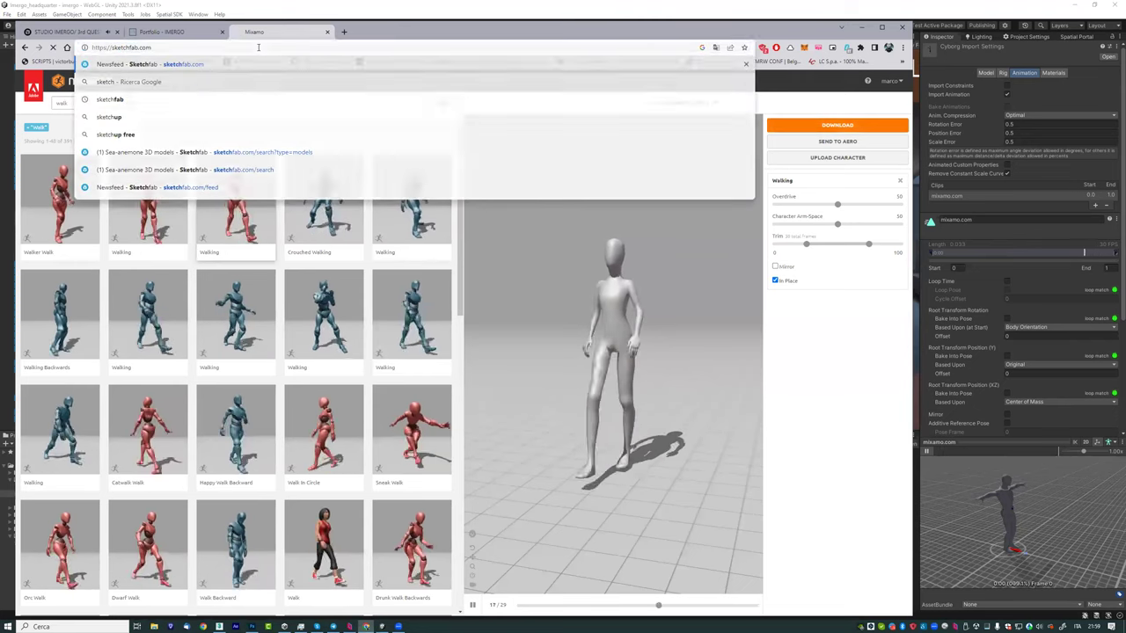
key("Return")
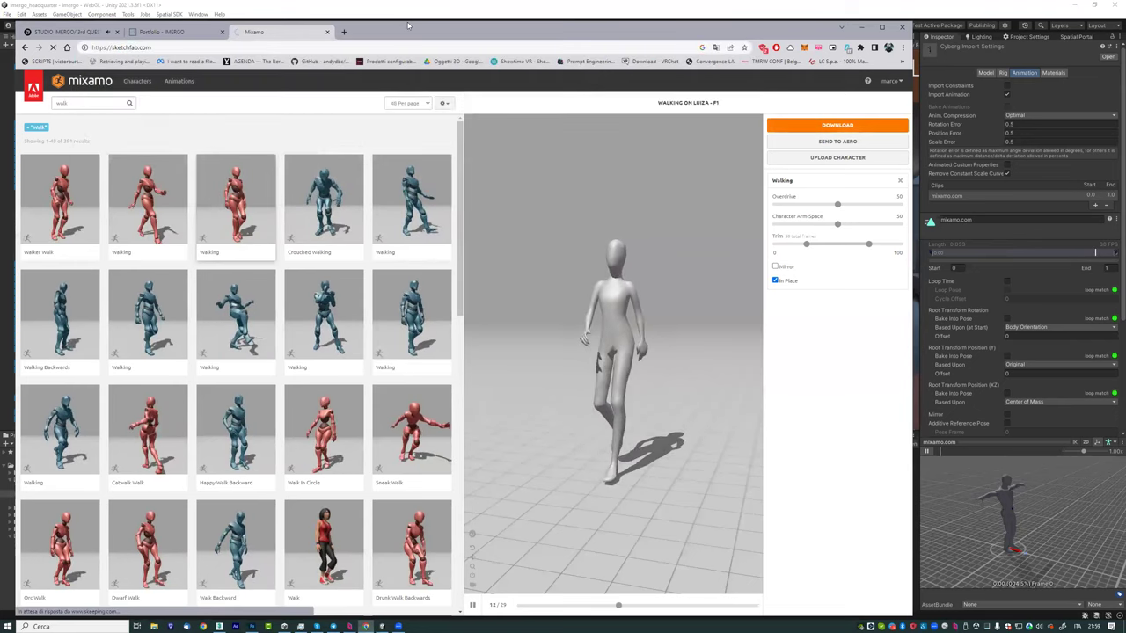
mouse_move(879, 83)
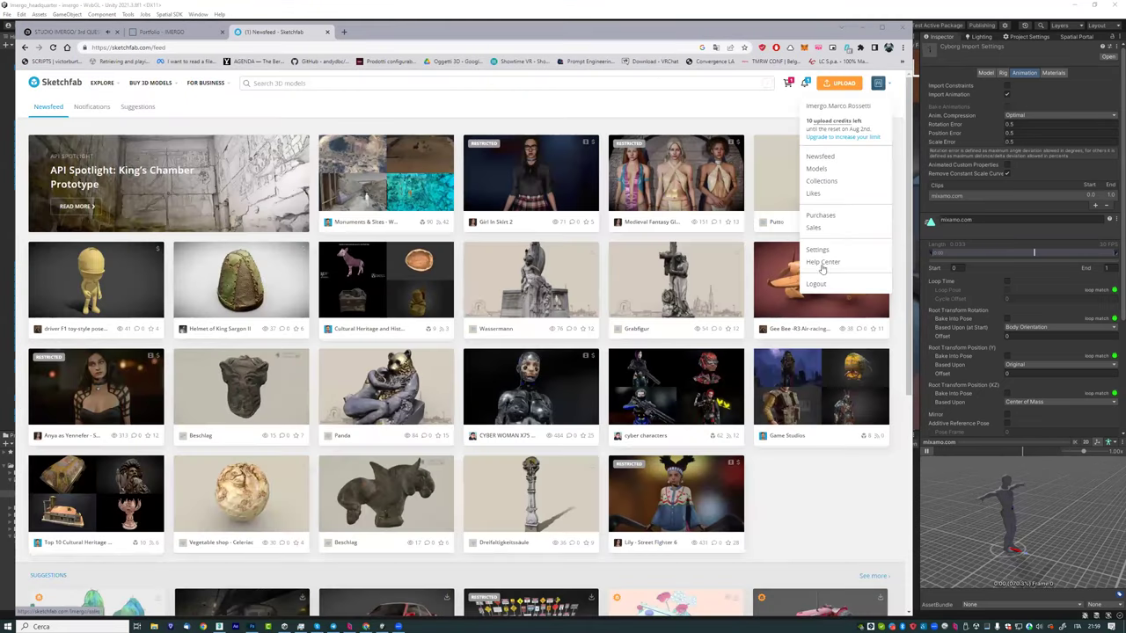
left_click(877, 83)
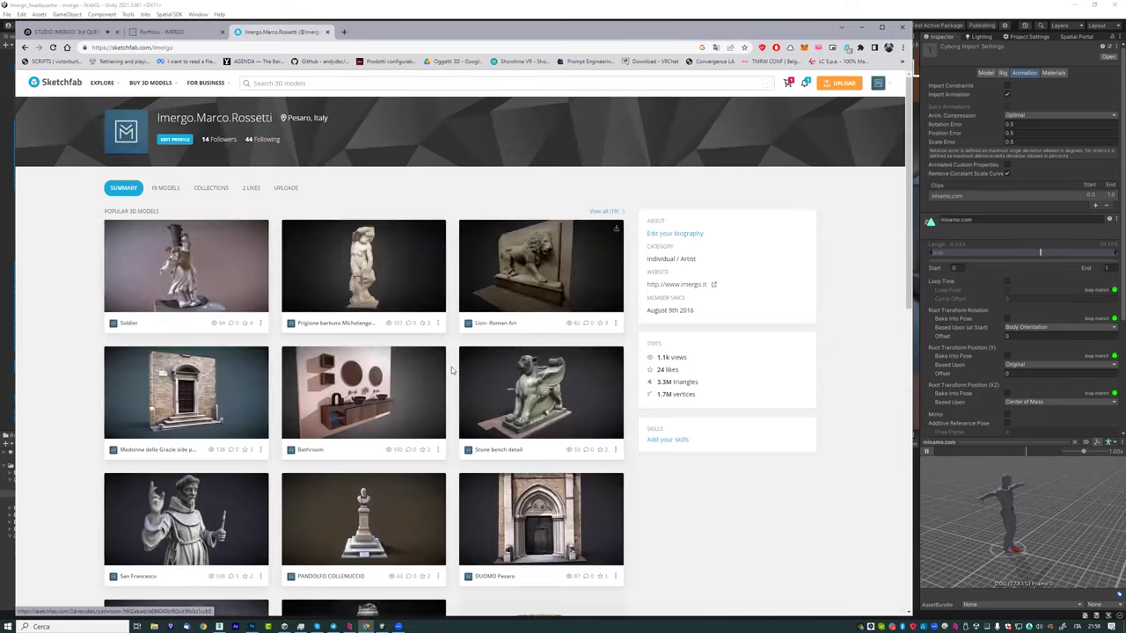
scroll(451, 370, "down", 3)
scroll(428, 402, "down", 2)
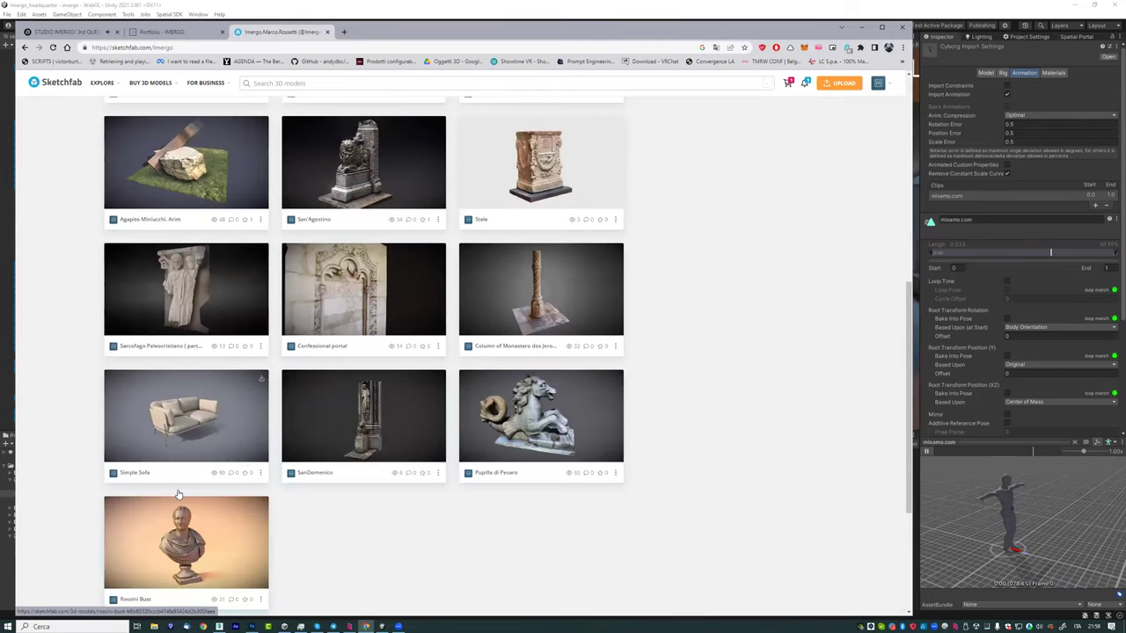
scroll(259, 374, "up", 3)
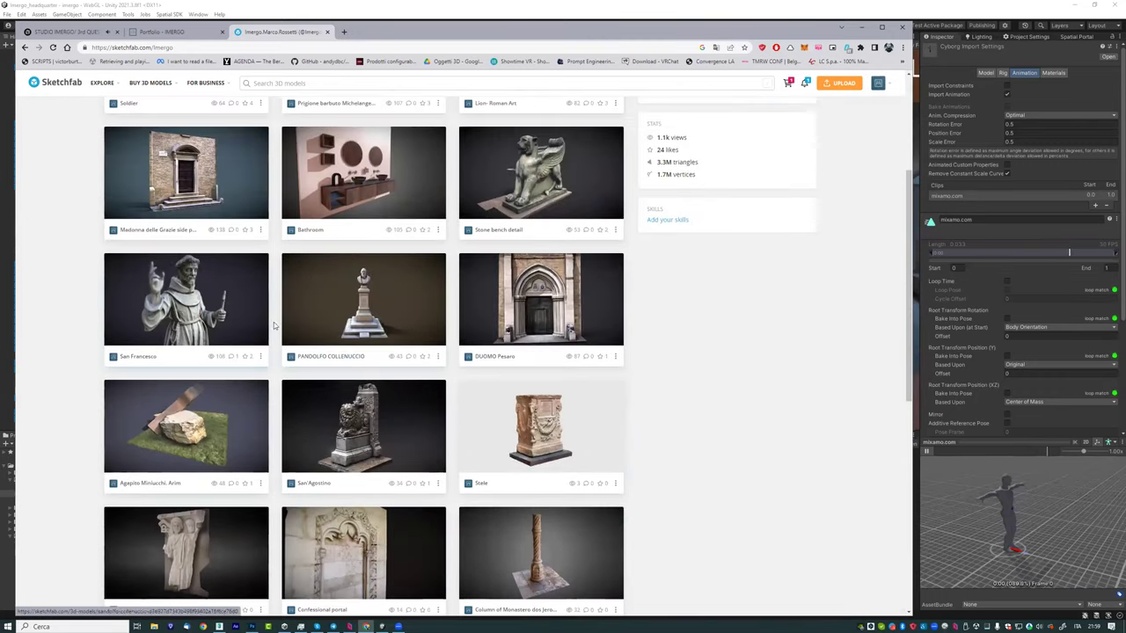
scroll(539, 295, "up", 2)
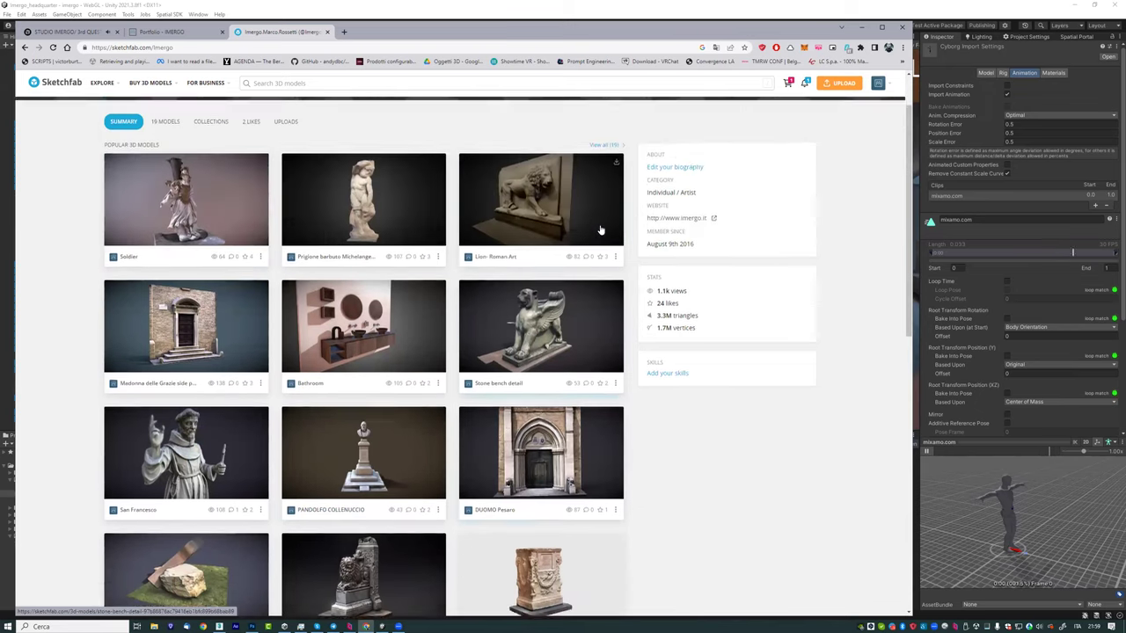
left_click(877, 84)
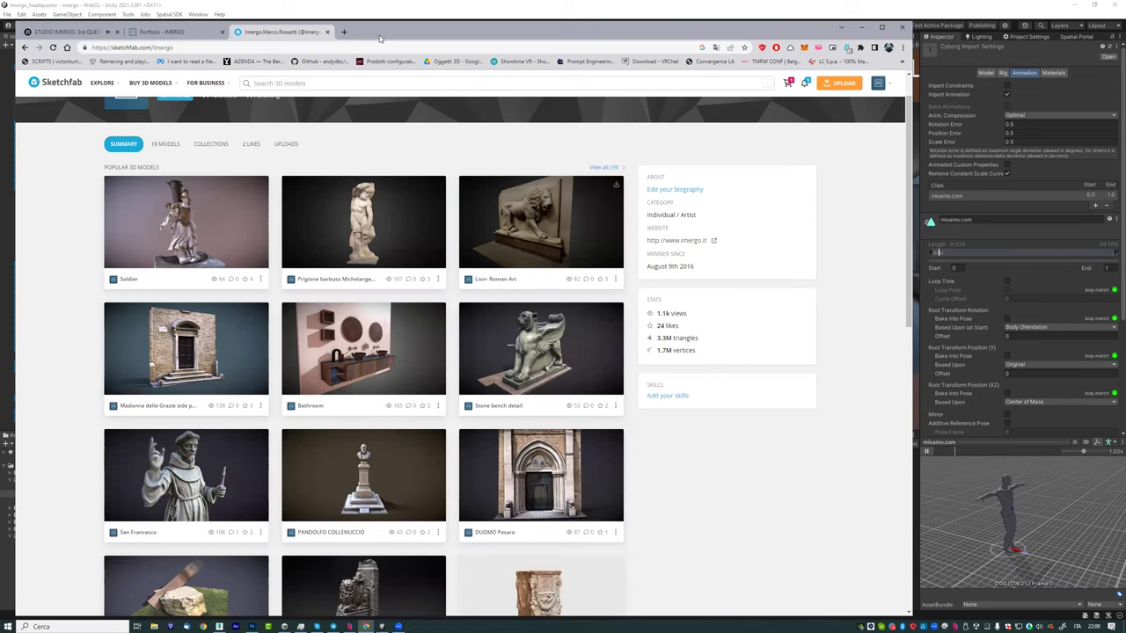
Step: Back in the Spatial seaside space, show the SKETCHFAB category of the Add content library
left_click(63, 31)
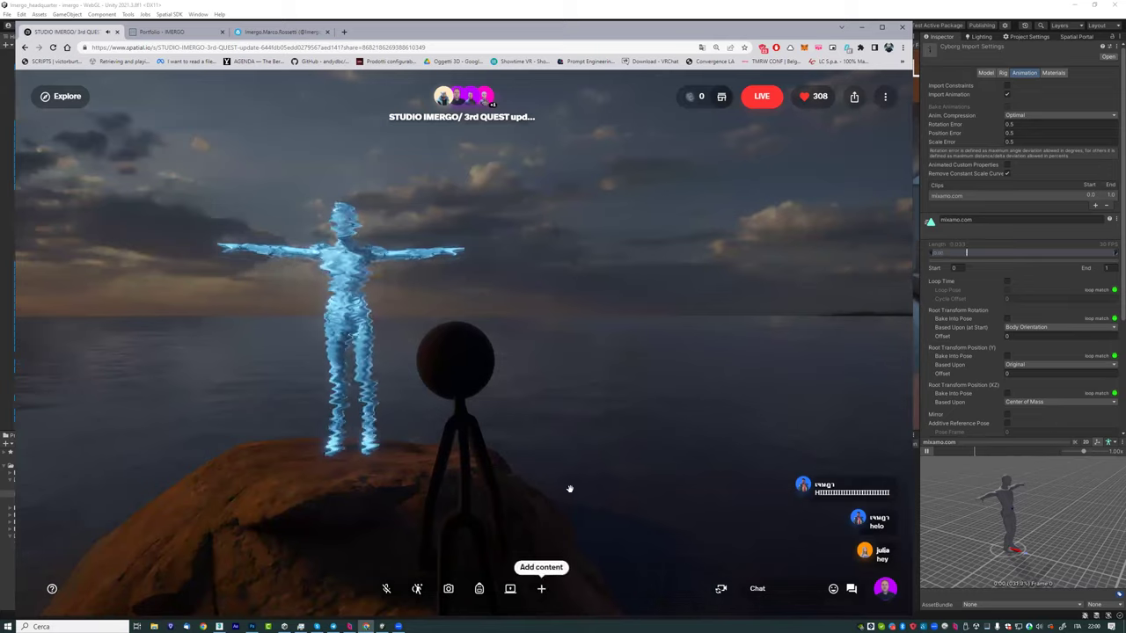
left_click_drag(568, 487, 624, 432)
scroll(563, 528, "down", 3)
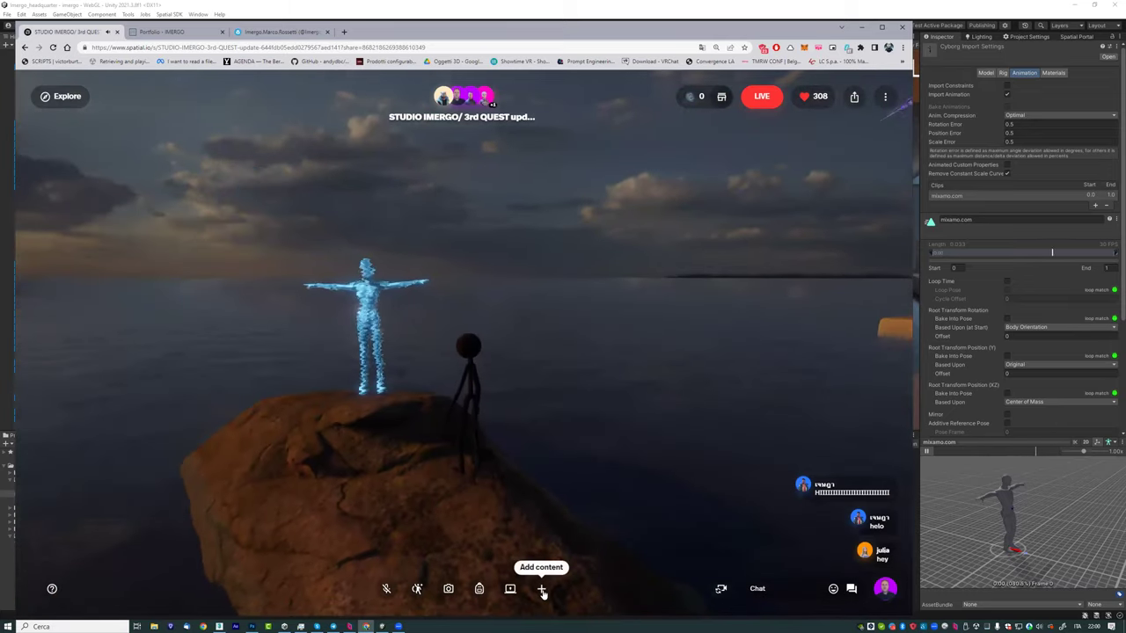
left_click(542, 590)
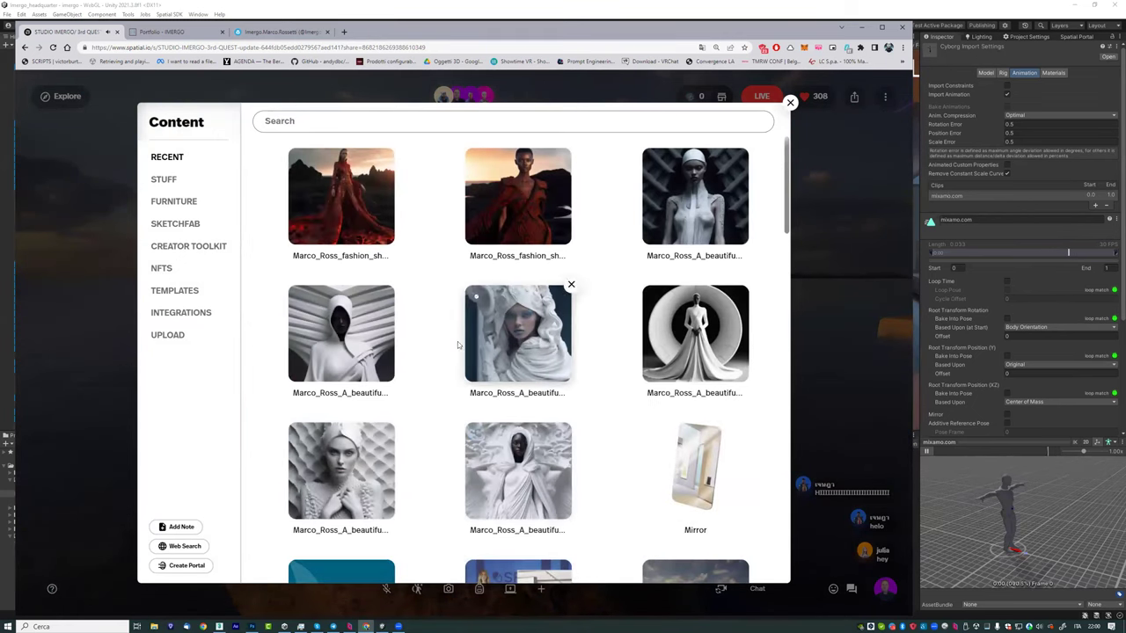
scroll(387, 312, "down", 1)
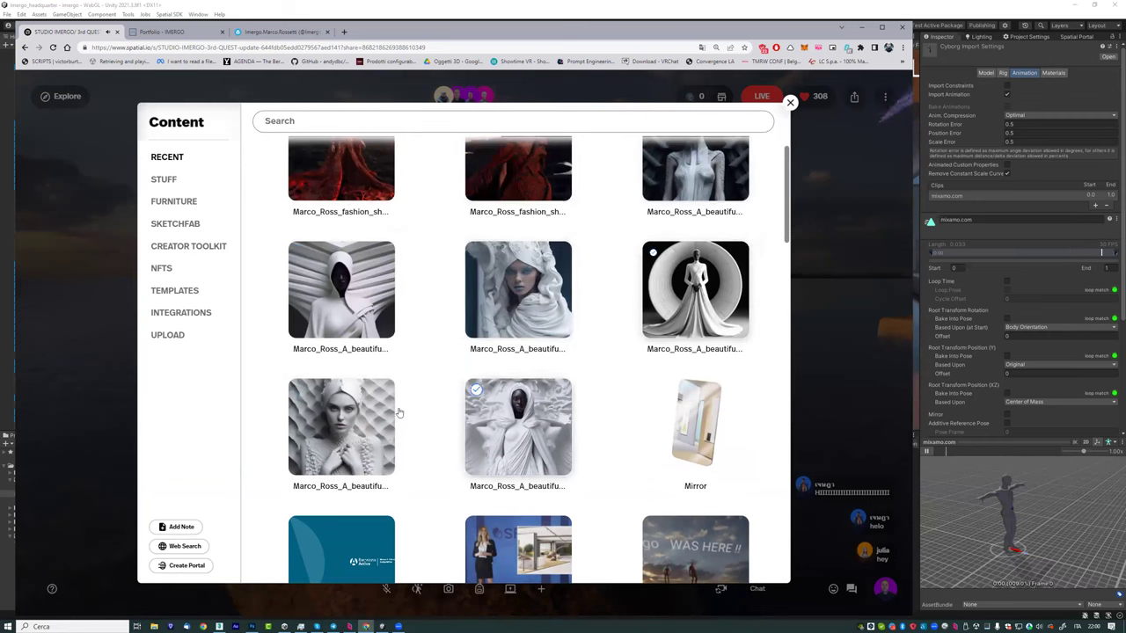
scroll(518, 352, "down", 2)
scroll(419, 326, "down", 2)
scroll(418, 325, "up", 3)
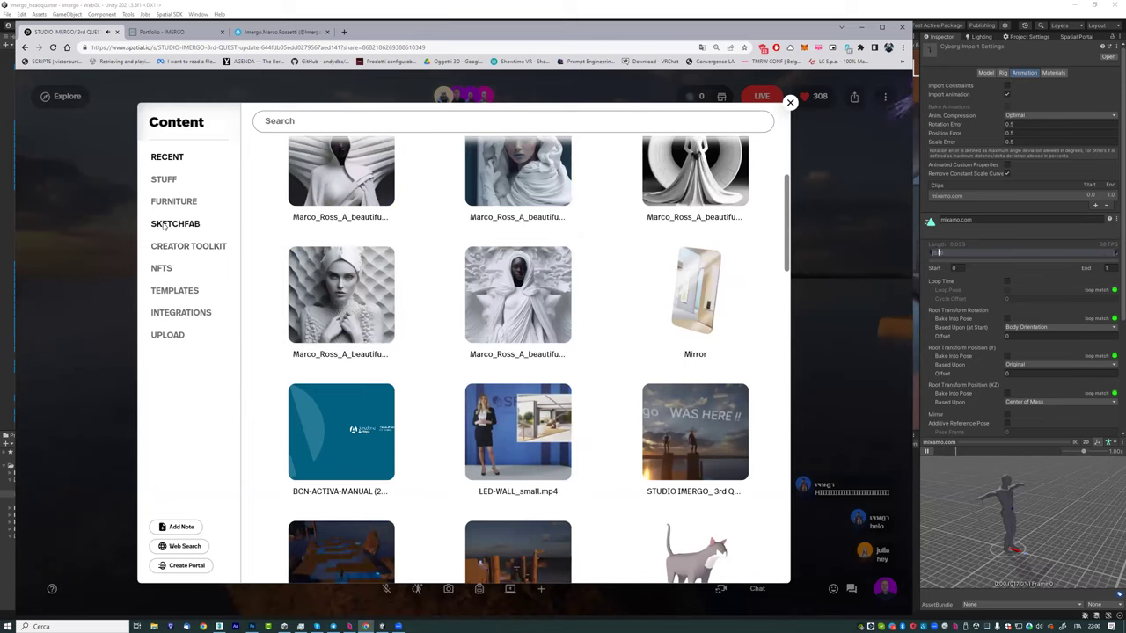
left_click(164, 226)
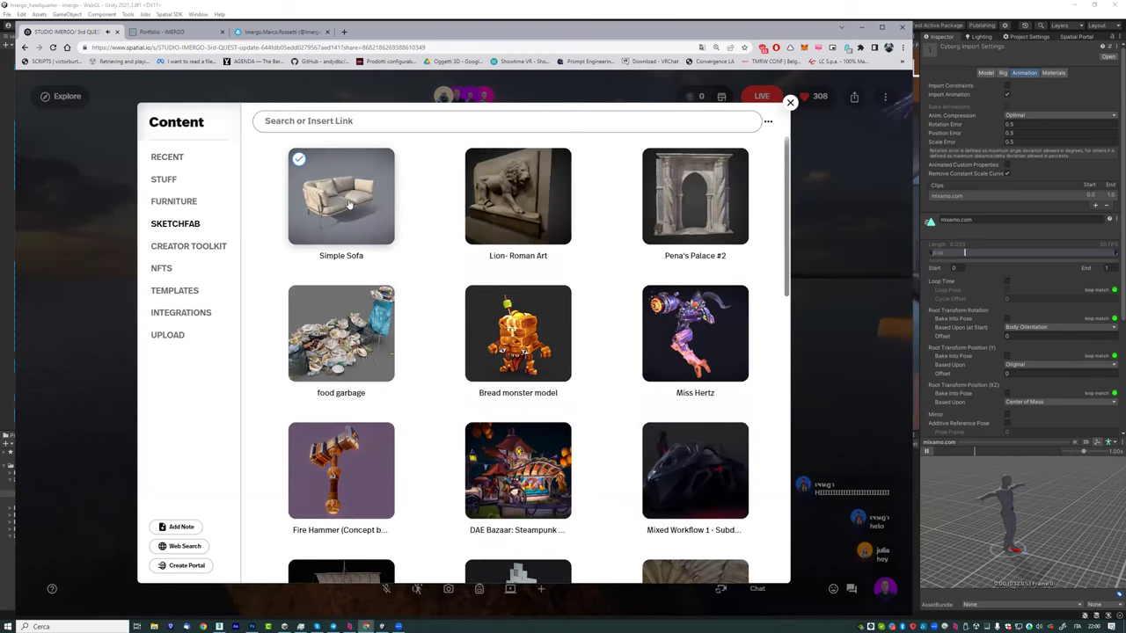
Step: Place the Lion- Roman Art model beside the hologram and scale it up to 3.37
left_click(520, 202)
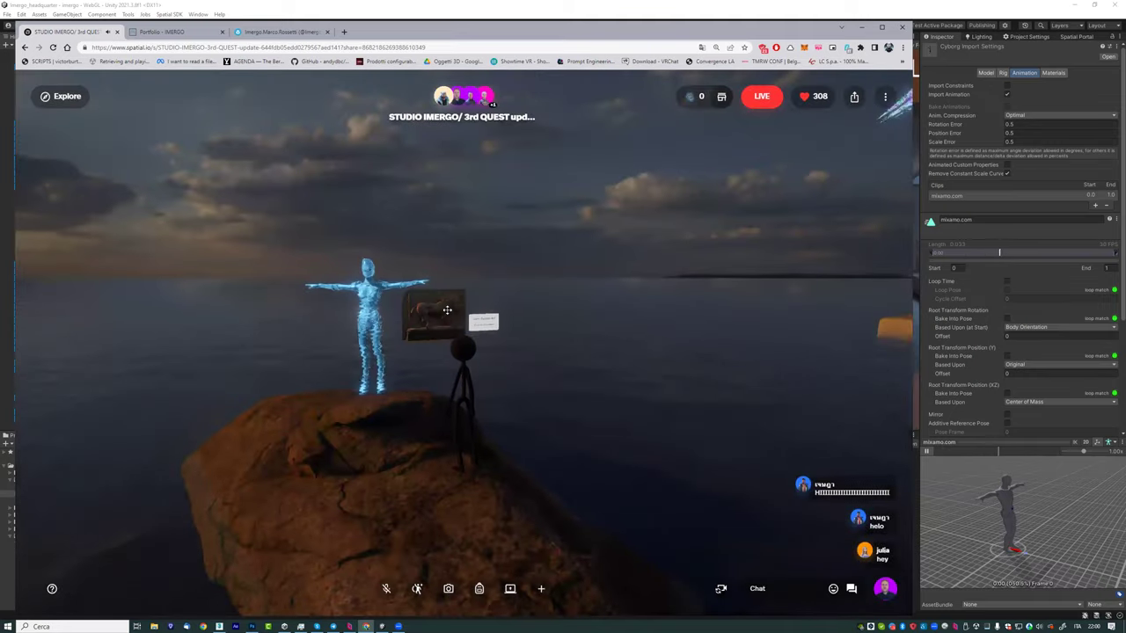
left_click(447, 310)
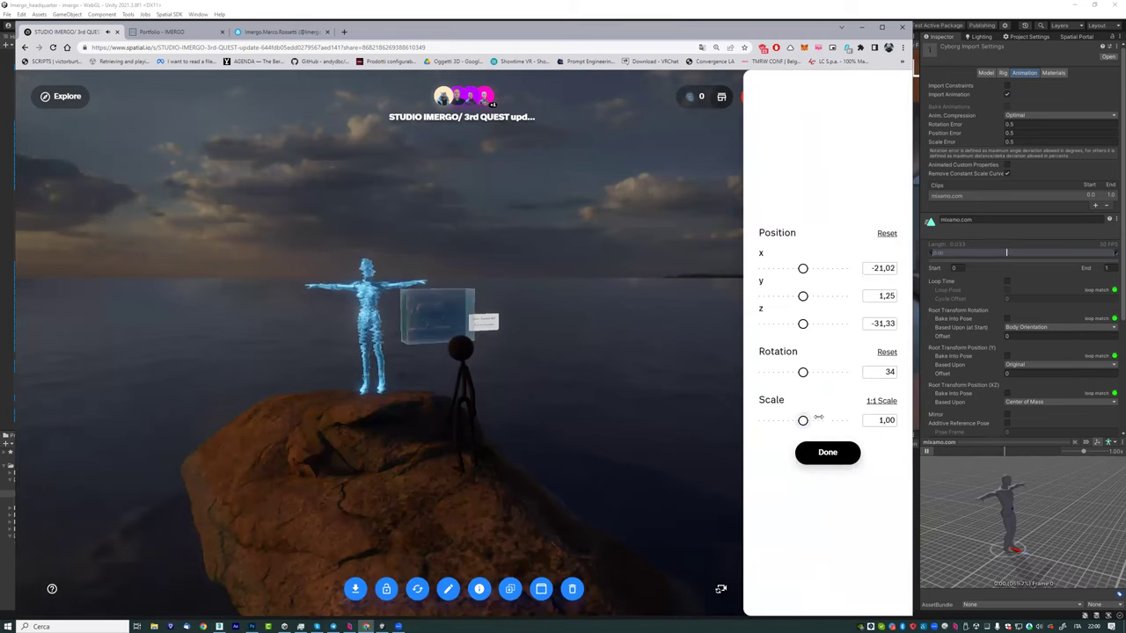
left_click_drag(816, 420, 831, 421)
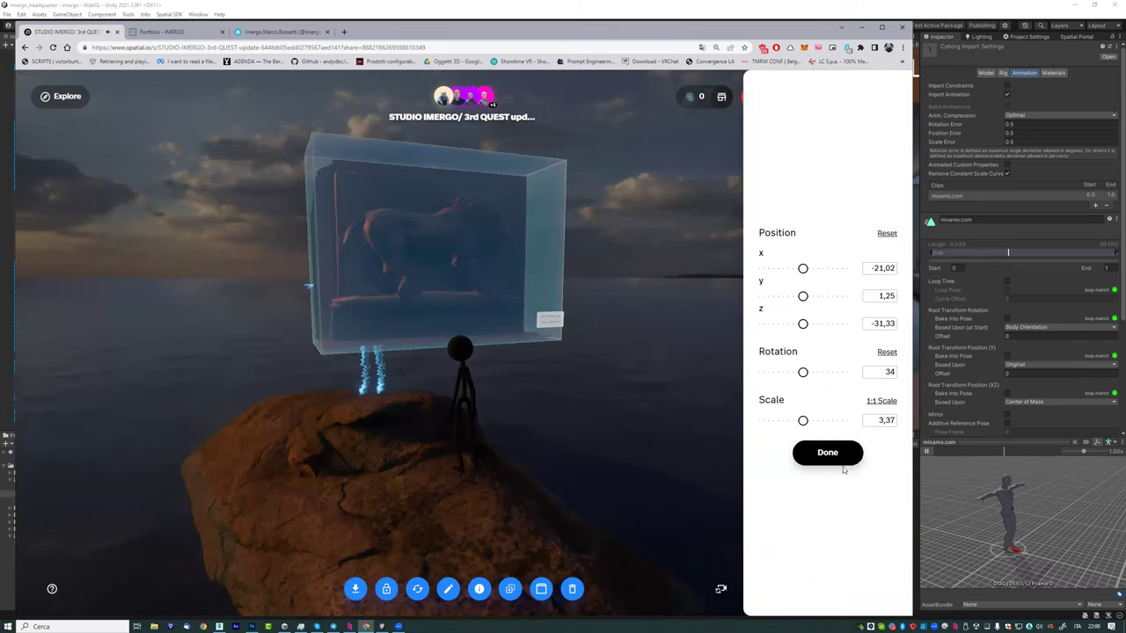
left_click(827, 452)
left_click_drag(430, 290, 650, 307)
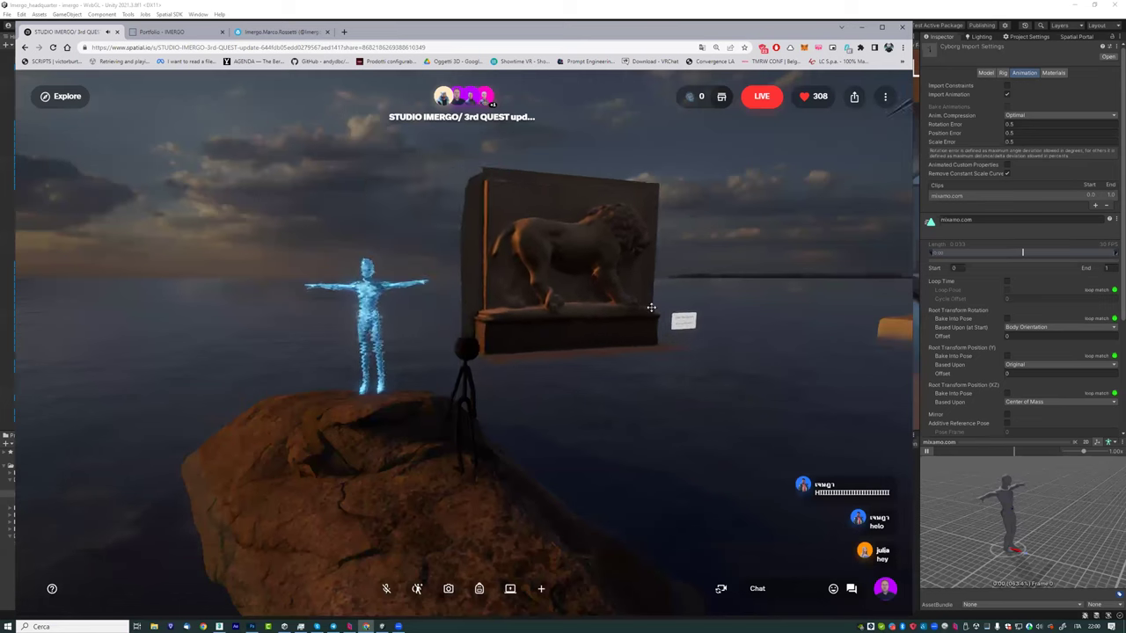
Step: Search Sketchfab for 'whale' and filter the results to downloadable models
left_click(317, 34)
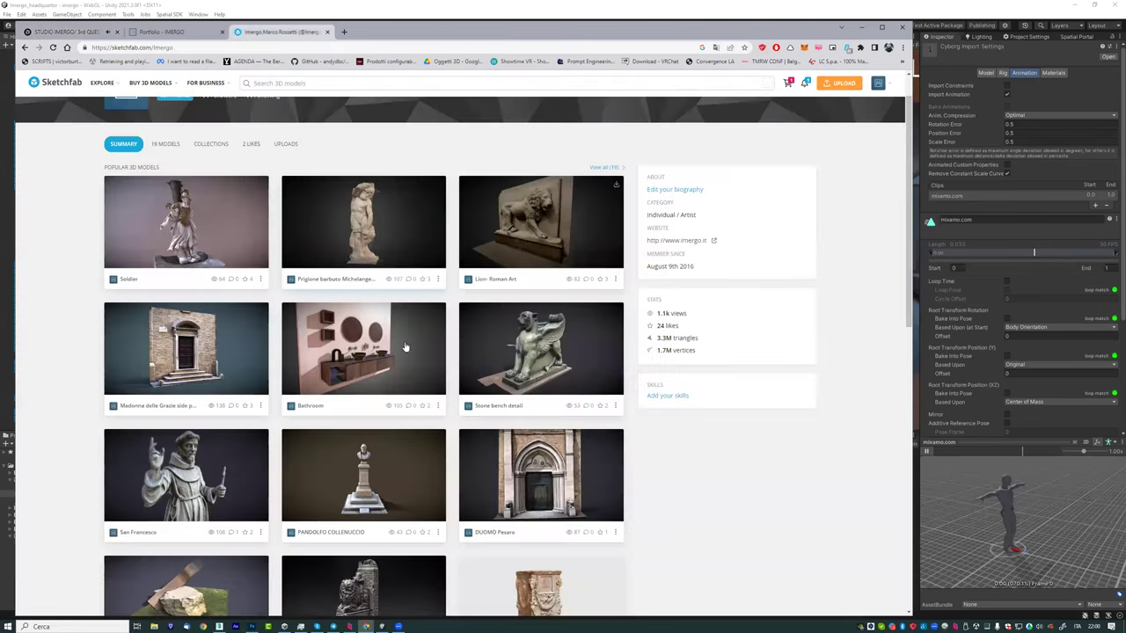
scroll(203, 160, "up", 1)
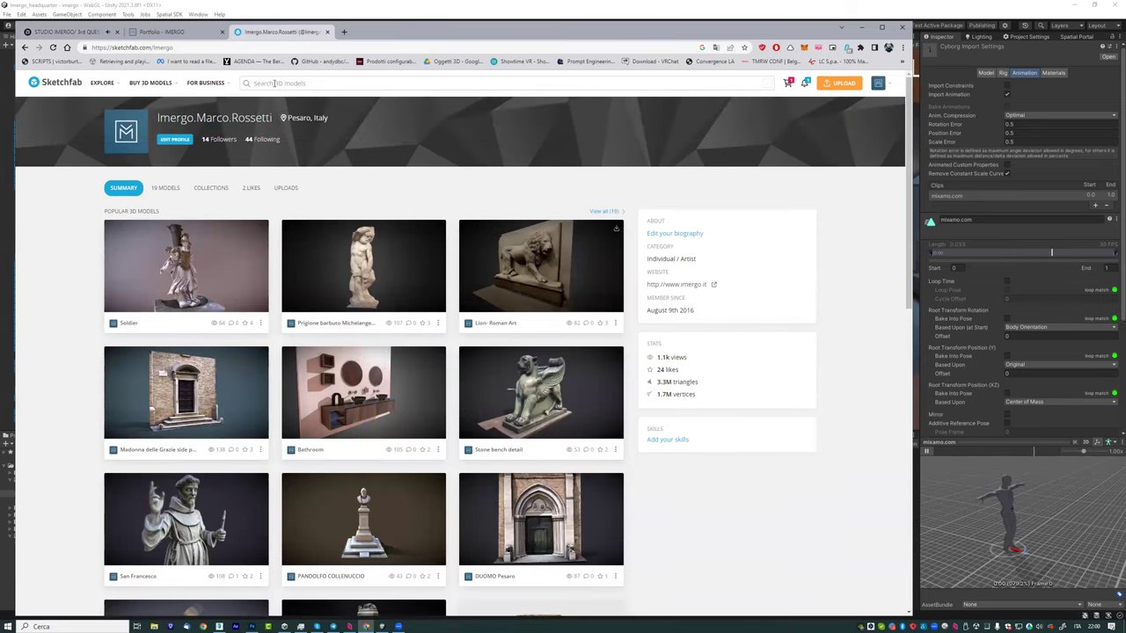
left_click(275, 84)
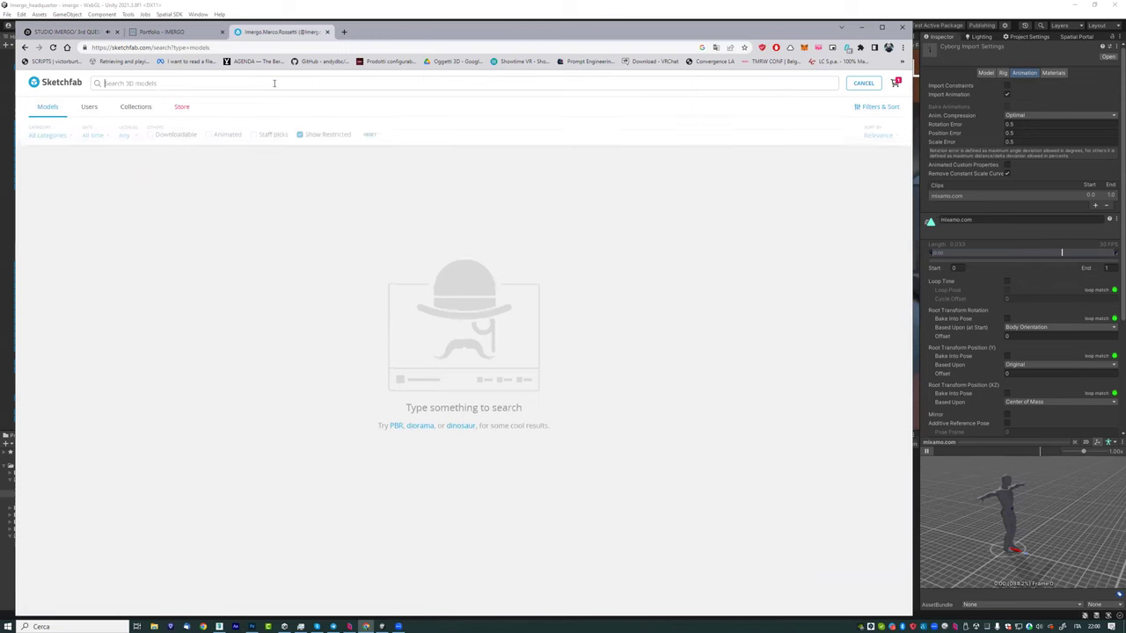
type("whale")
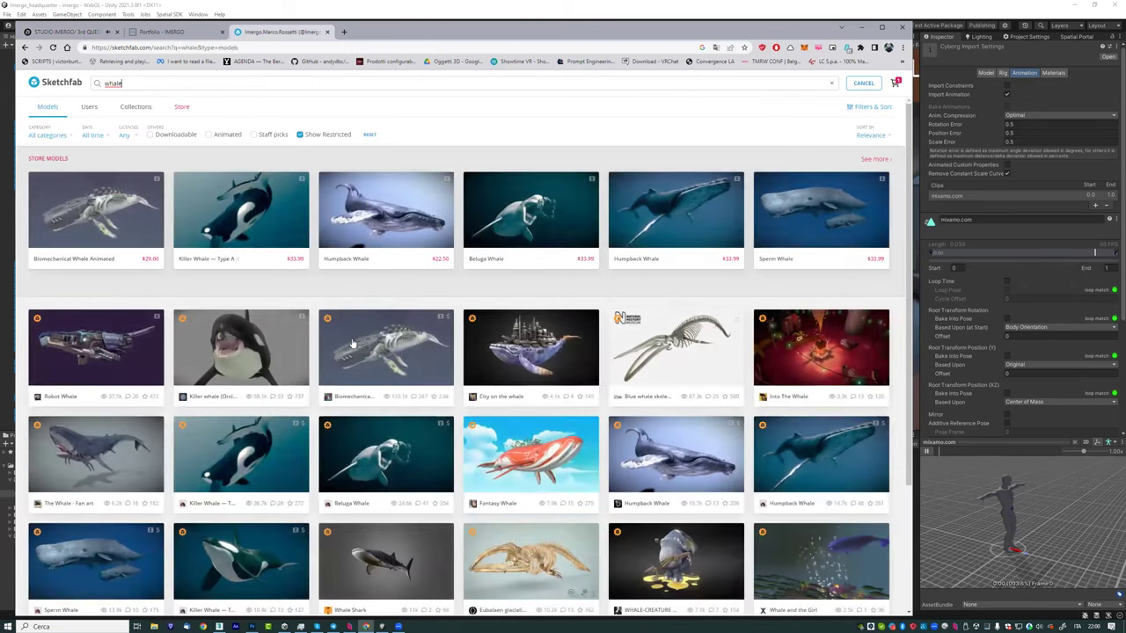
left_click(150, 135)
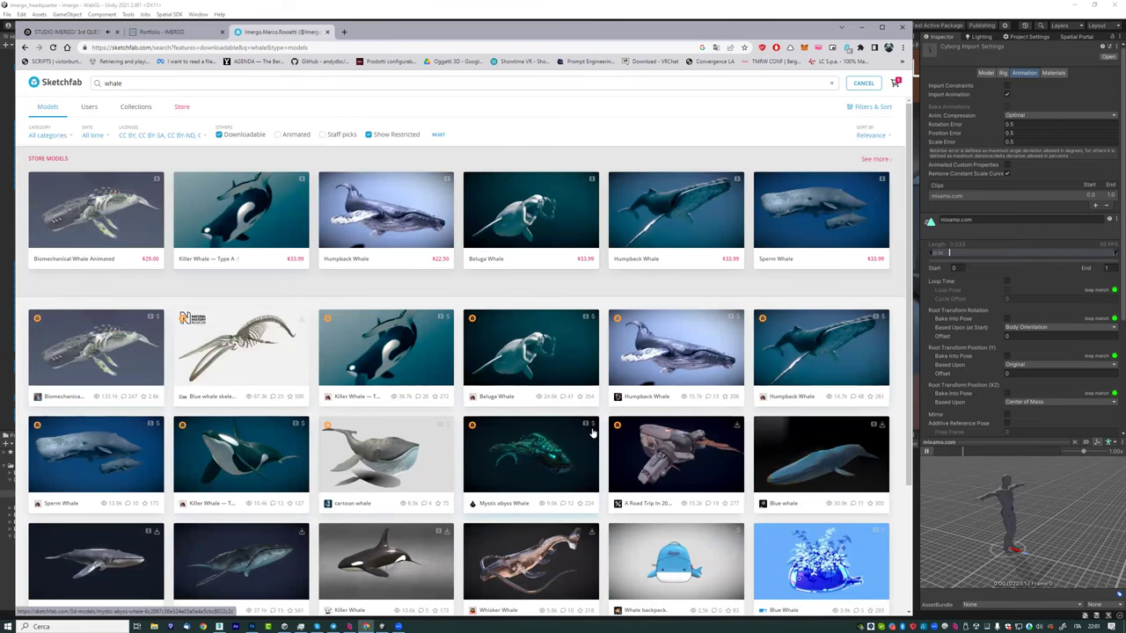
scroll(532, 411, "down", 3)
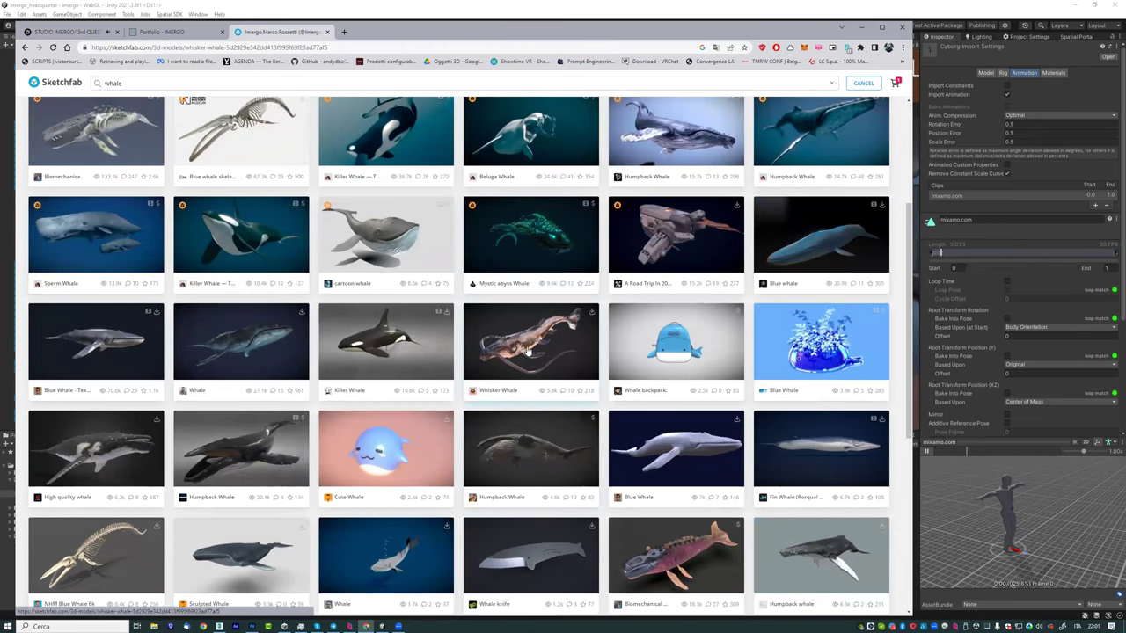
Step: Open the Whisker Whale model and view its mesh with a green wireframe in Model Inspector
left_click(526, 348)
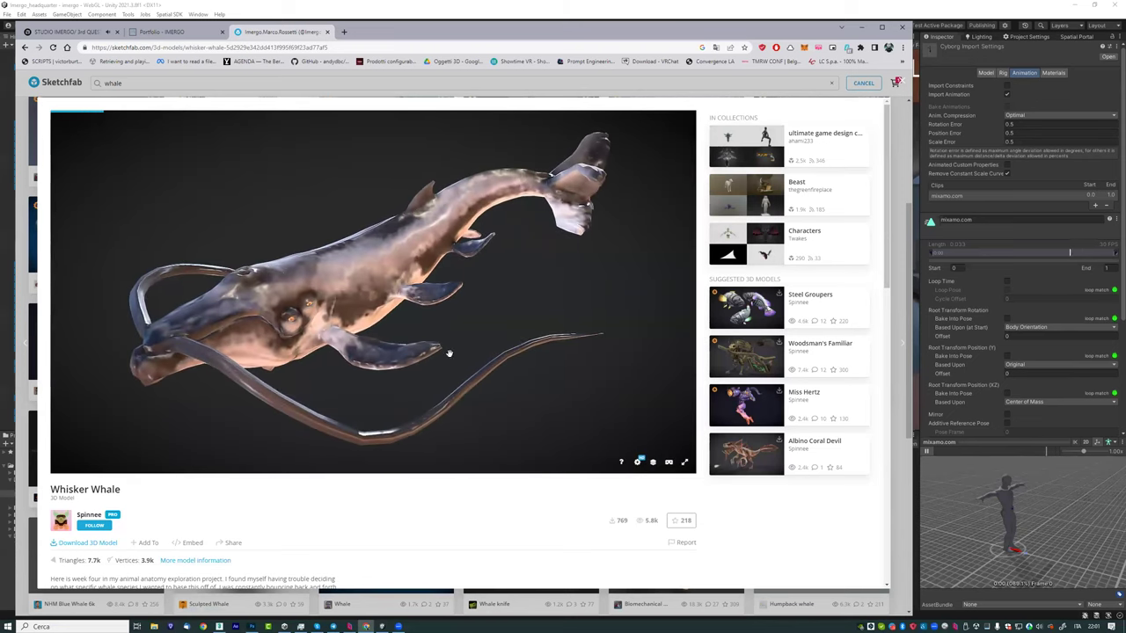
left_click(652, 463)
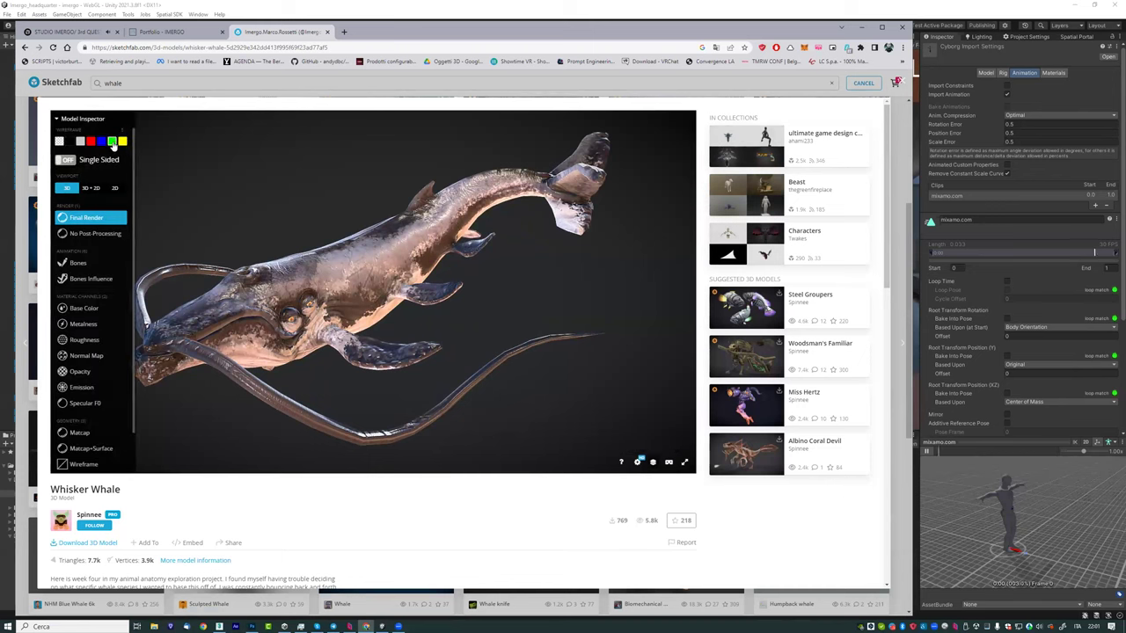
left_click(112, 143)
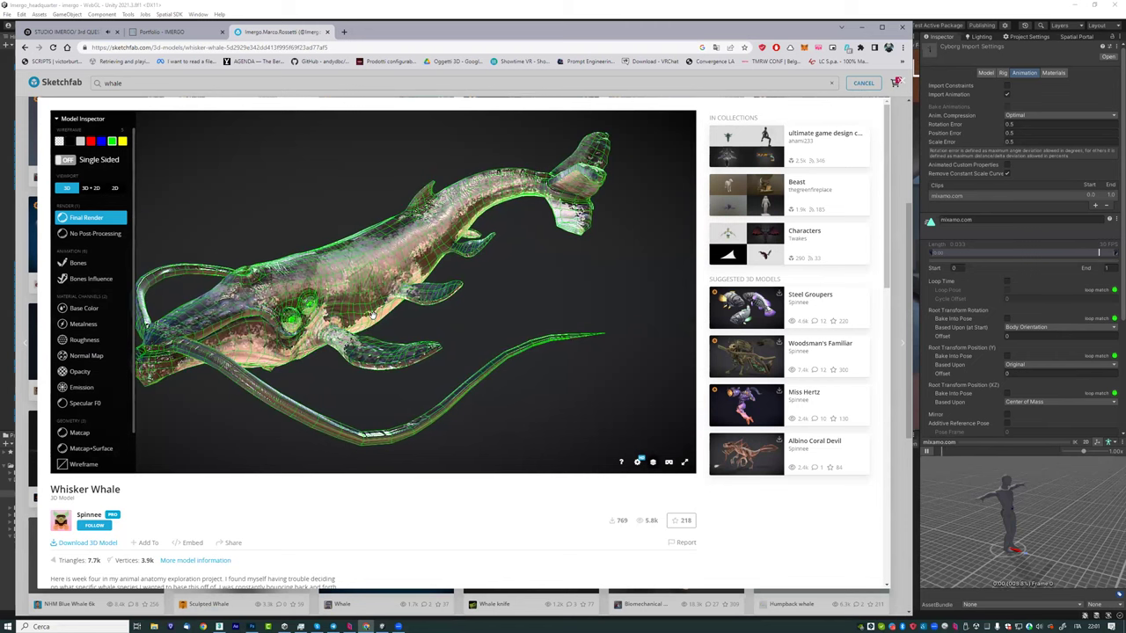
scroll(374, 316, "up", 5)
mouse_move(422, 322)
left_mouse_down()
mouse_move(565, 316)
mouse_move(513, 285)
mouse_move(458, 284)
mouse_move(438, 310)
left_mouse_up()
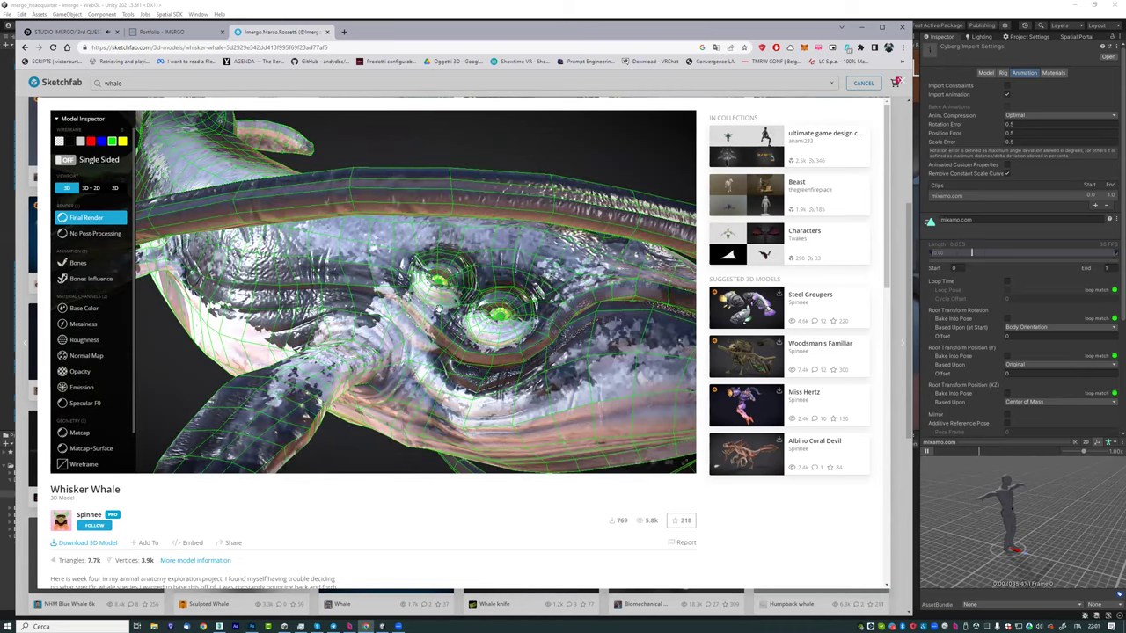
left_click_drag(474, 326, 38, 585)
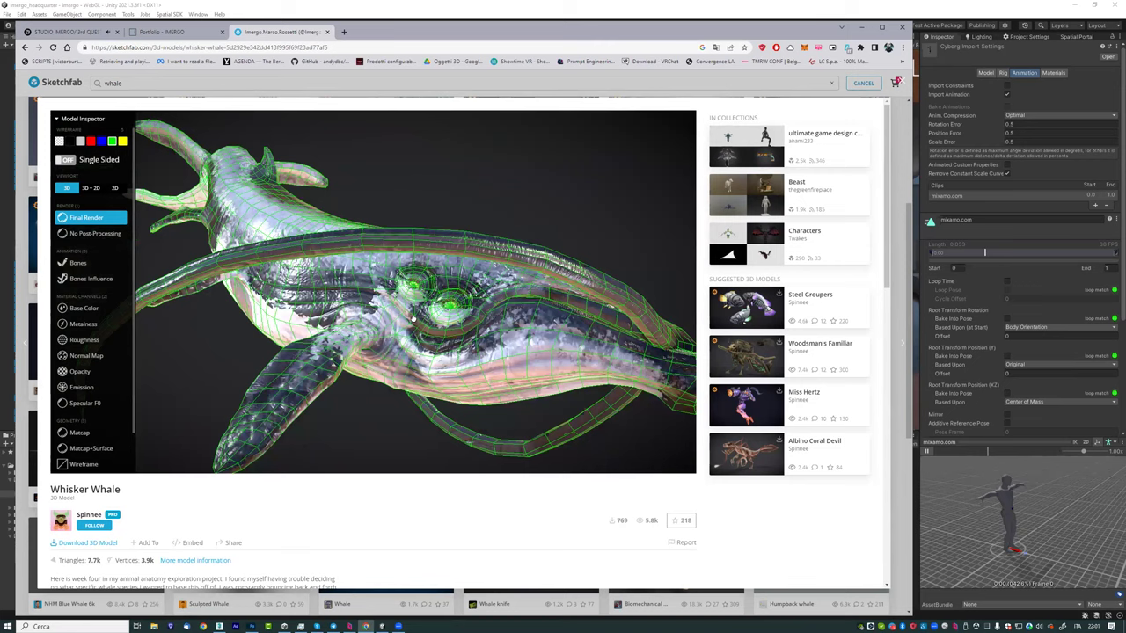
left_click(103, 545)
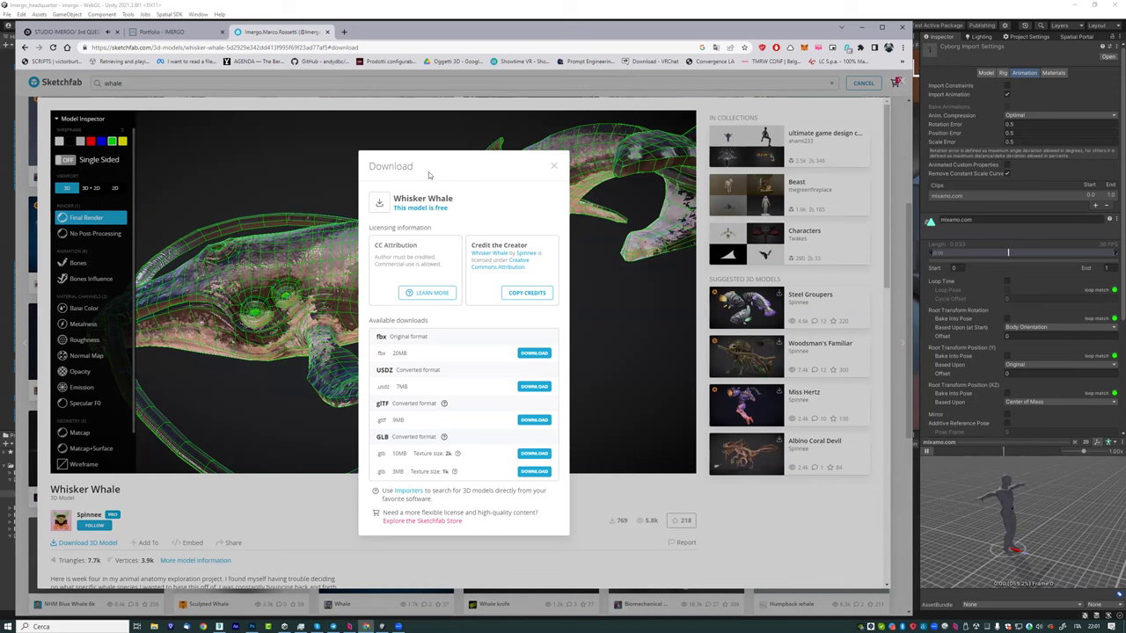
left_click(555, 168)
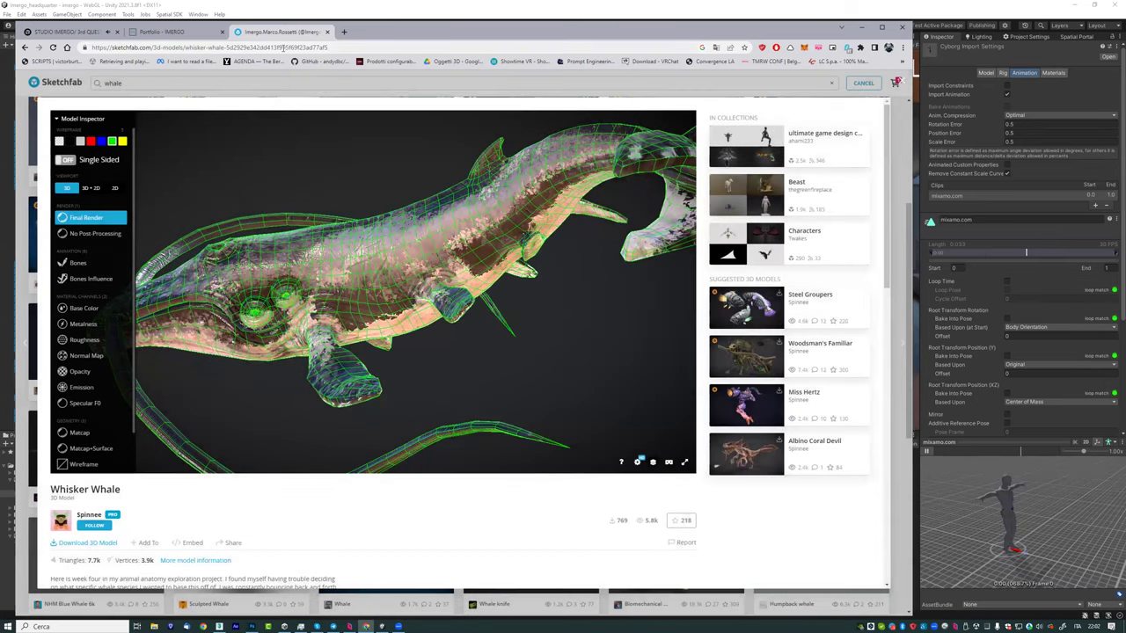
left_click(283, 48)
Step: Load assetstore.unity.com and sign in to the Unity account
type("assetstore.unity.com")
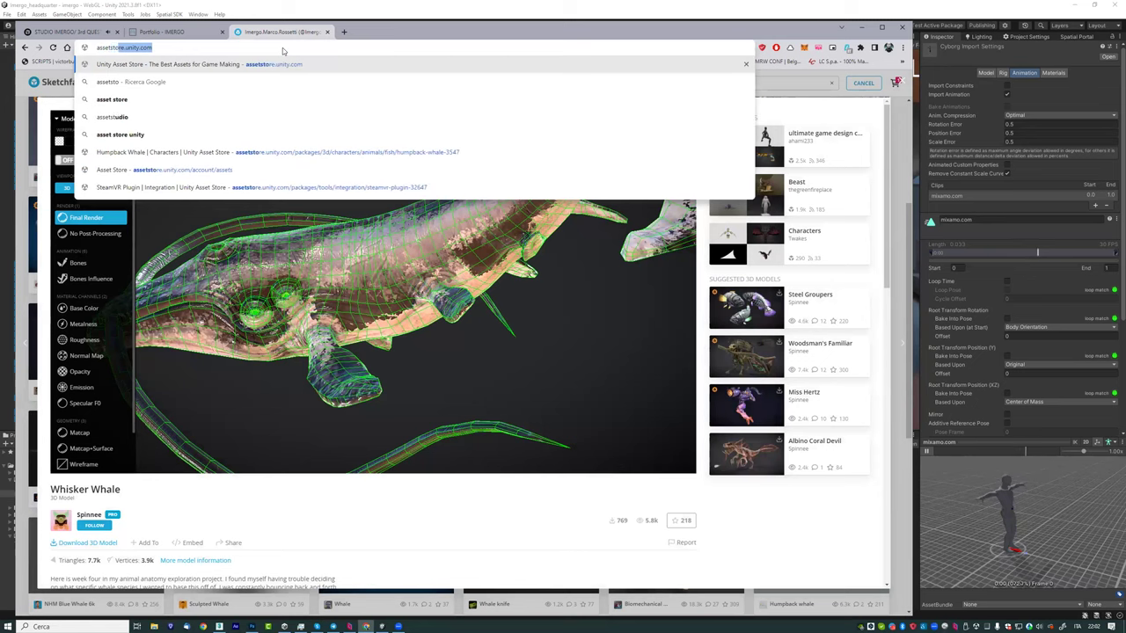
key("Return")
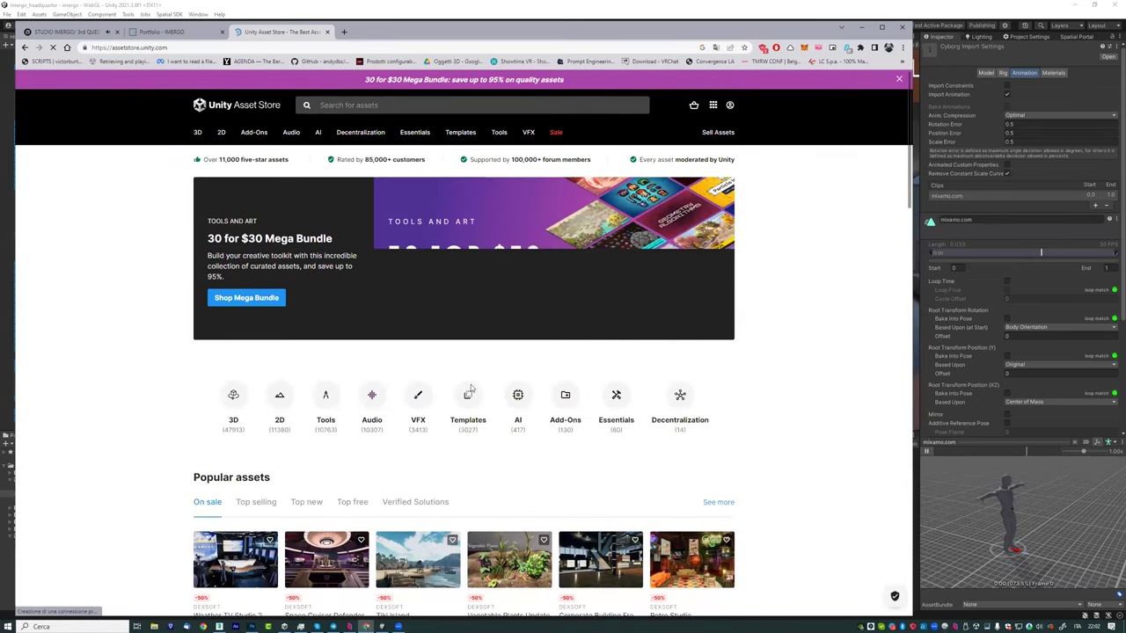
scroll(317, 371, "down", 5)
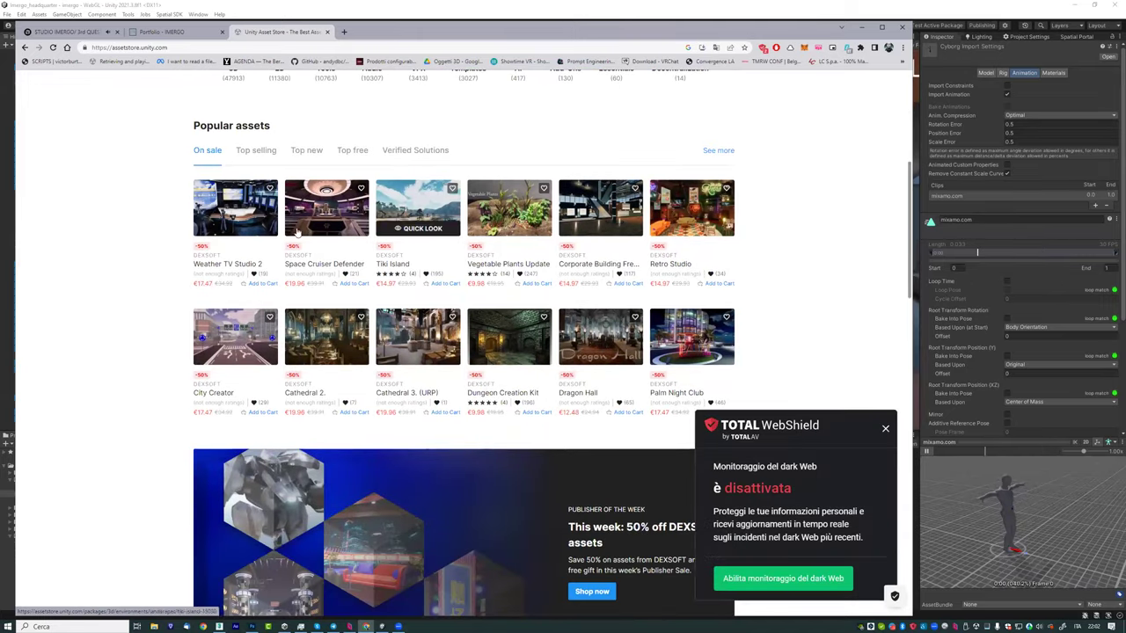
scroll(378, 350, "up", 2)
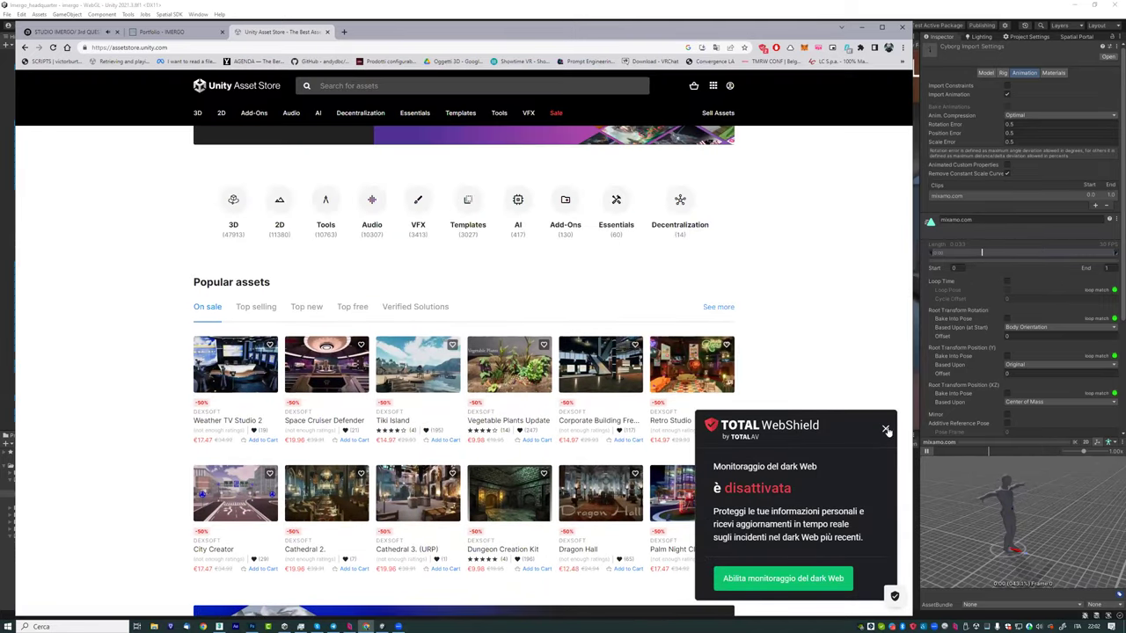
scroll(691, 387, "up", 2)
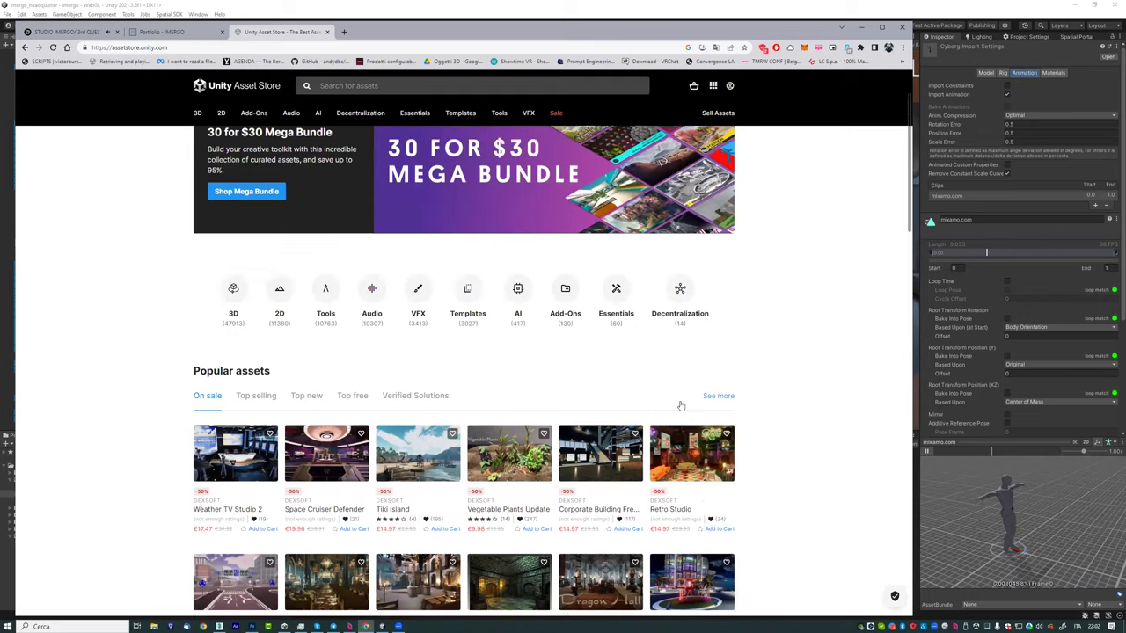
mouse_move(718, 130)
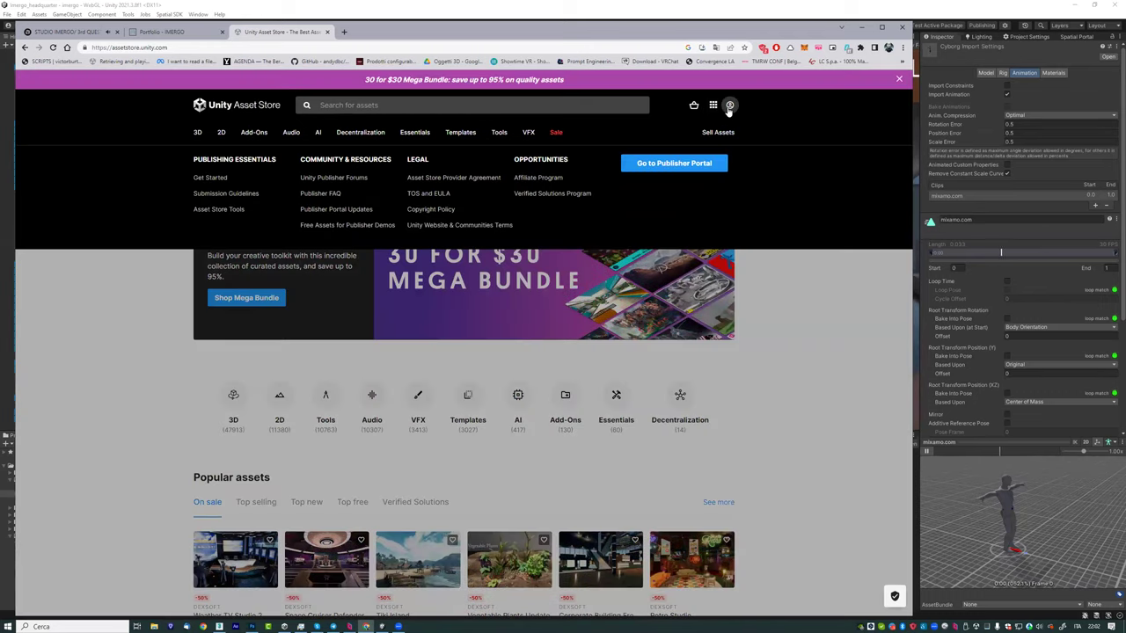
left_click(730, 107)
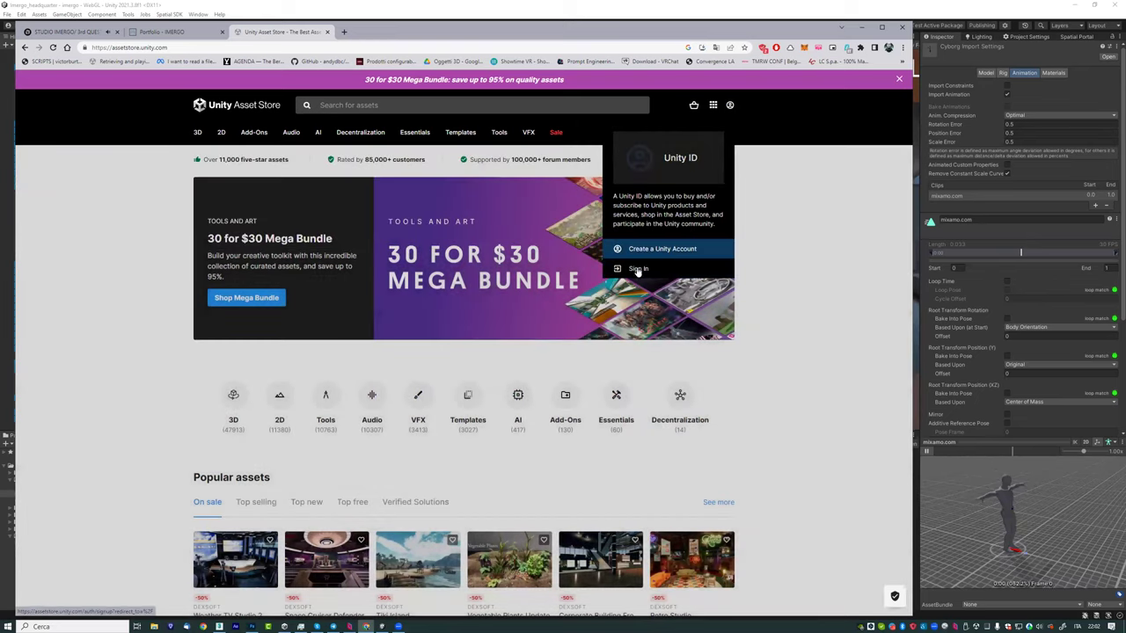
left_click(639, 270)
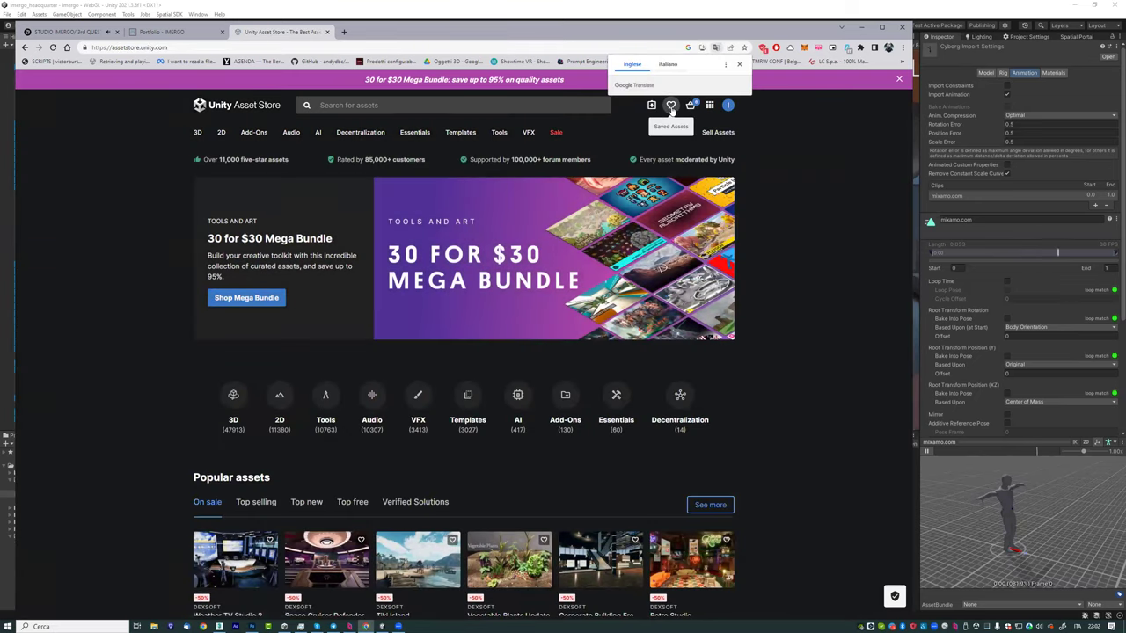
Step: Browse My Assets, listing 309 owned packages such as 3D Seashell and Humpback Whale
left_click(671, 105)
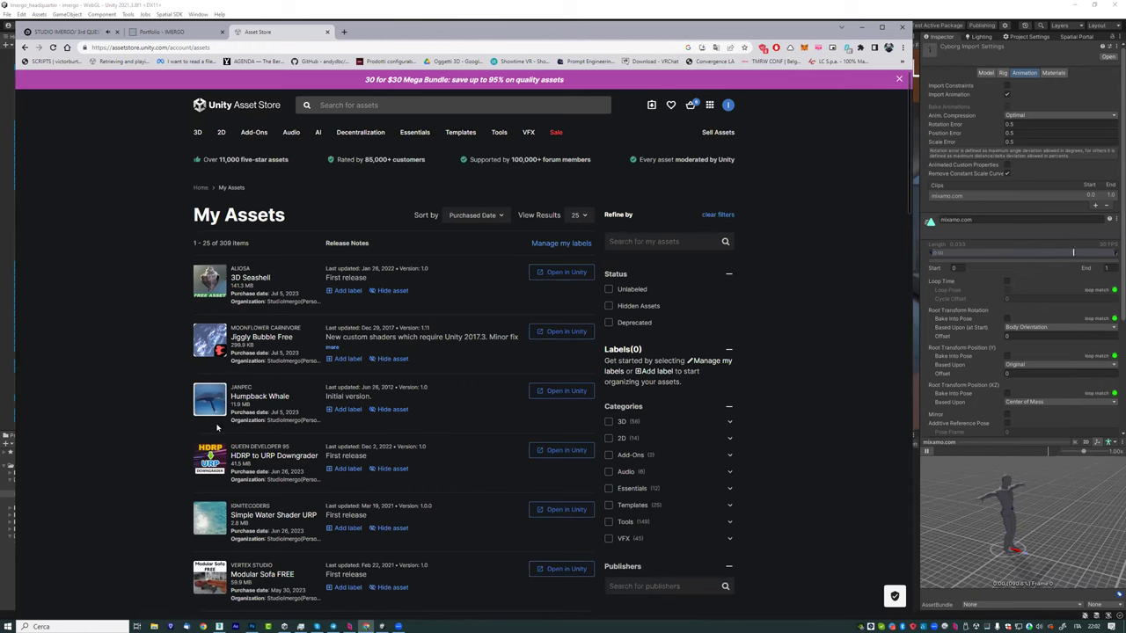
scroll(243, 397, "down", 5)
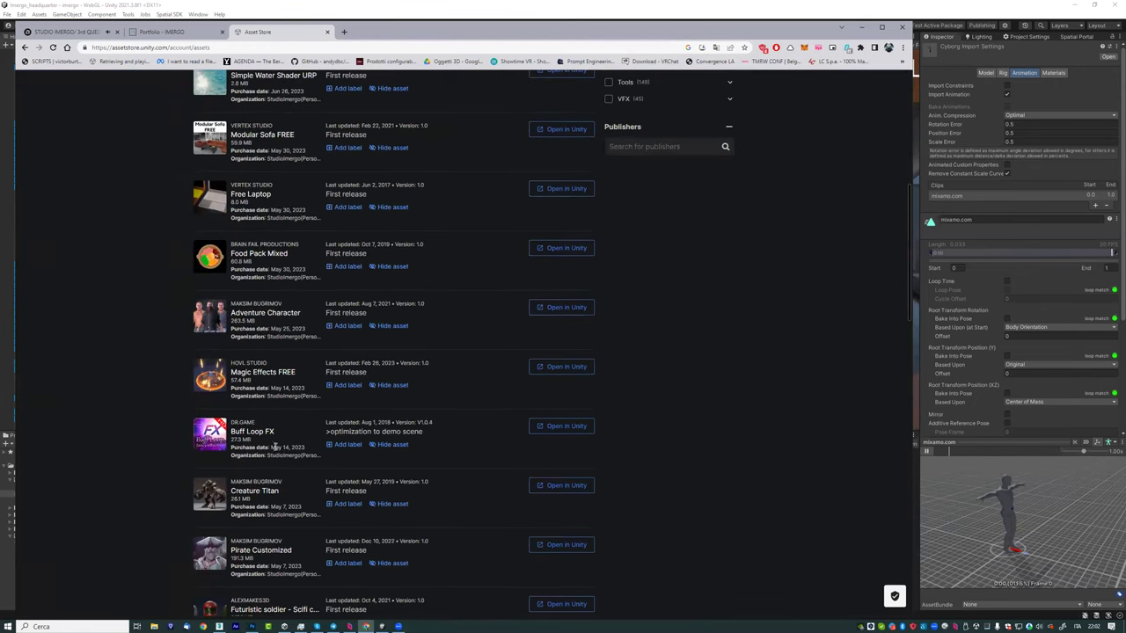
scroll(272, 440, "up", 2)
scroll(271, 492, "down", 3)
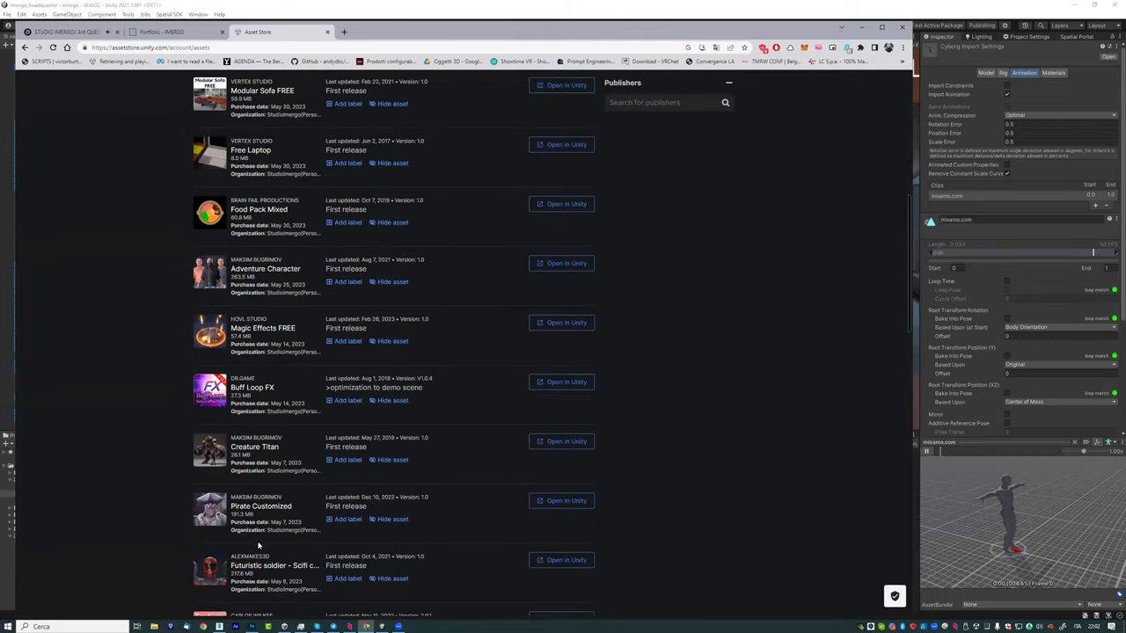
scroll(258, 546, "up", 2)
scroll(257, 546, "up", 2)
scroll(258, 545, "up", 2)
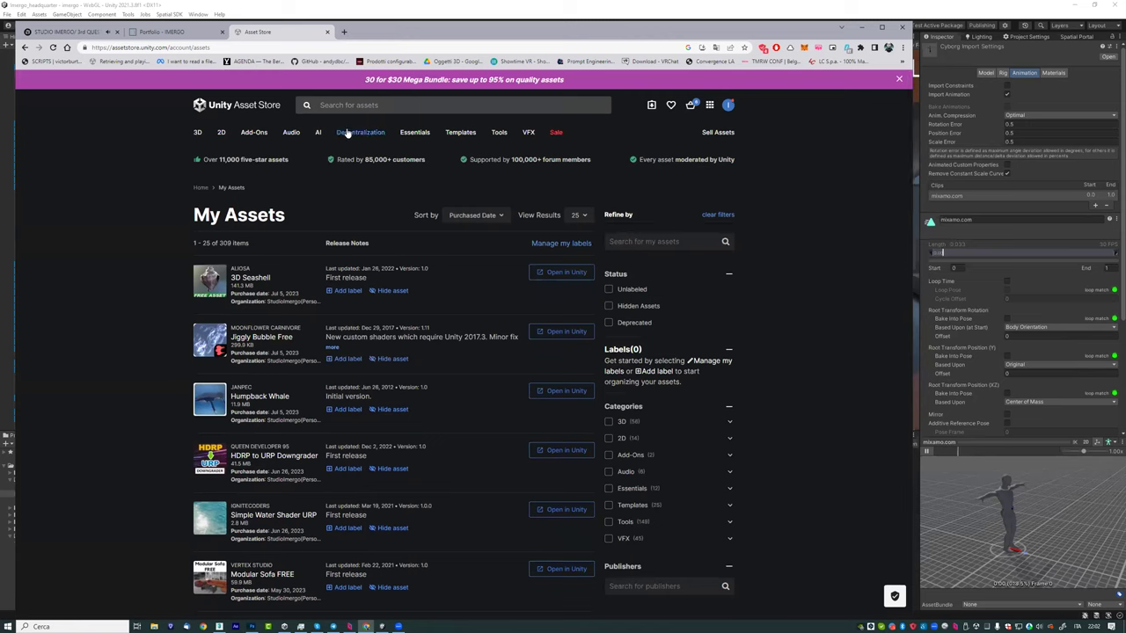
mouse_move(348, 132)
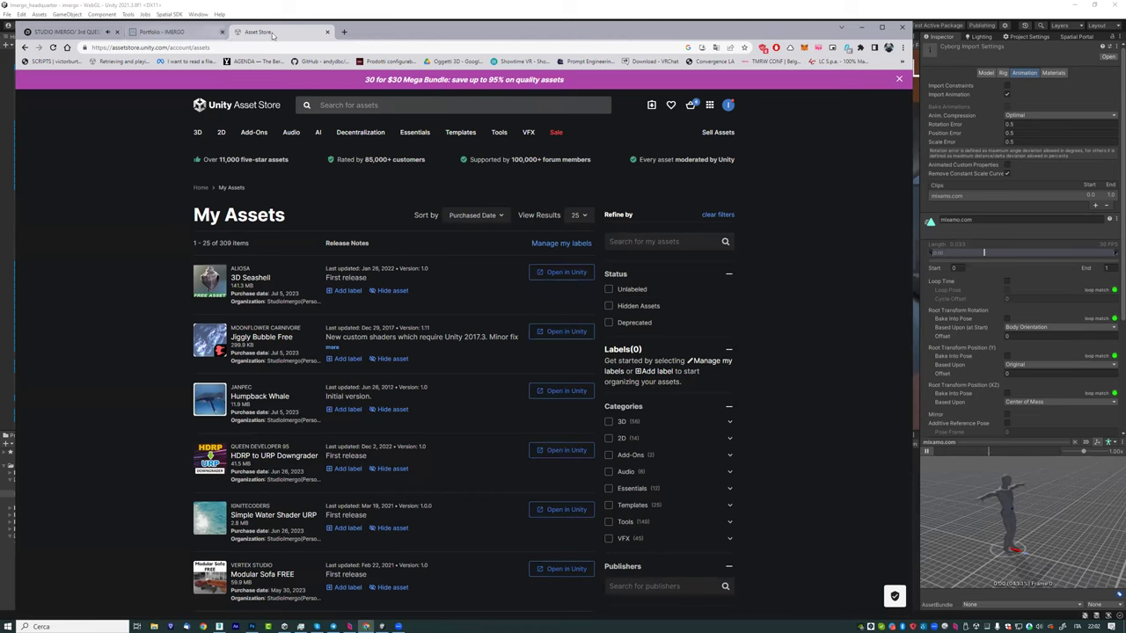
Step: Search Google for 'whale free 3d model' and review the Sketchfab, Free3D and TurboSquid results
left_click(305, 48)
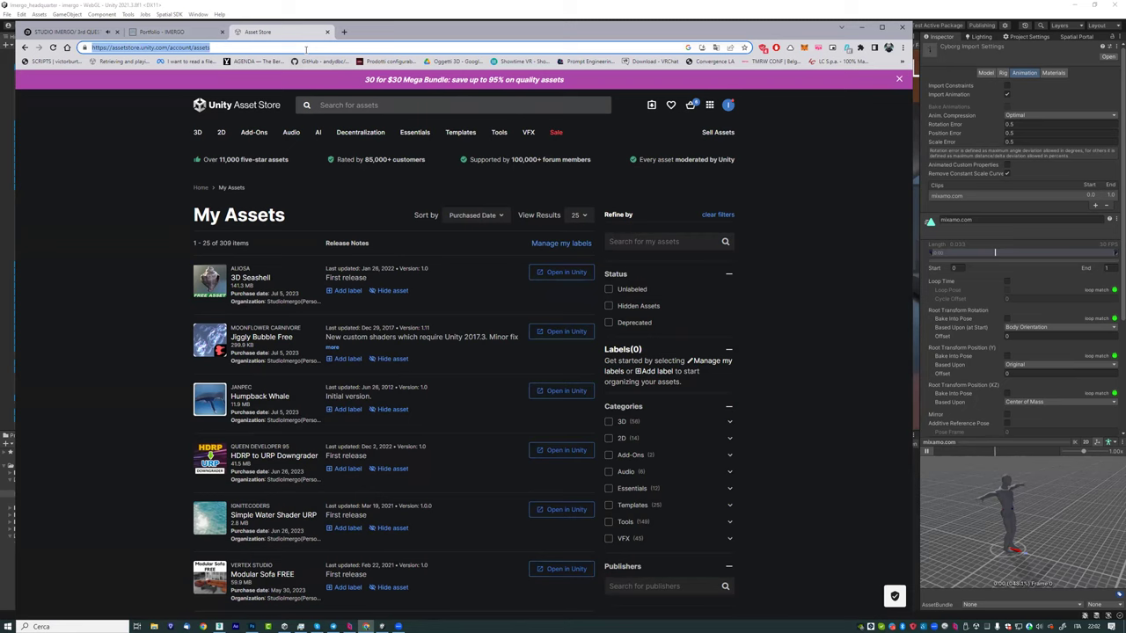
type("whale free 3d model")
key("Return")
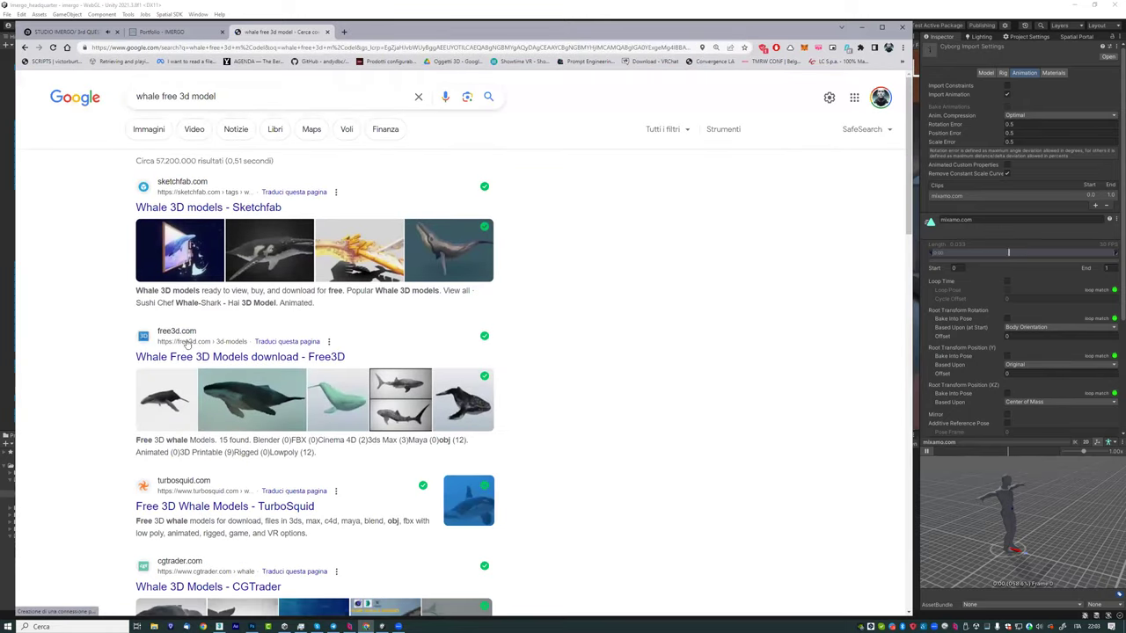
scroll(189, 343, "down", 2)
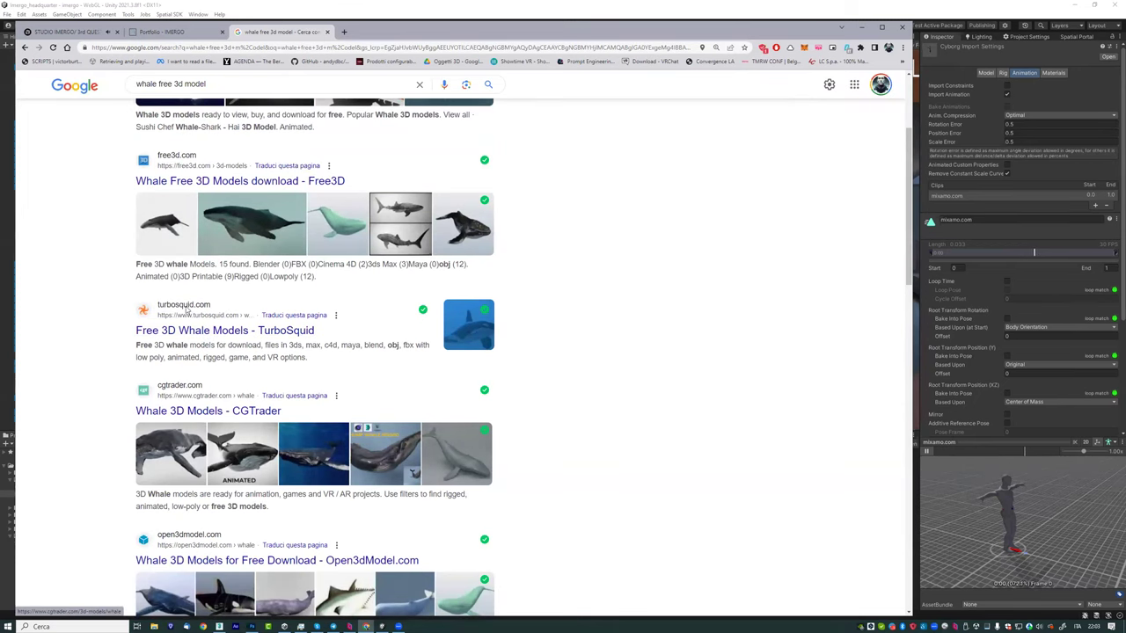
scroll(204, 538, "down", 3)
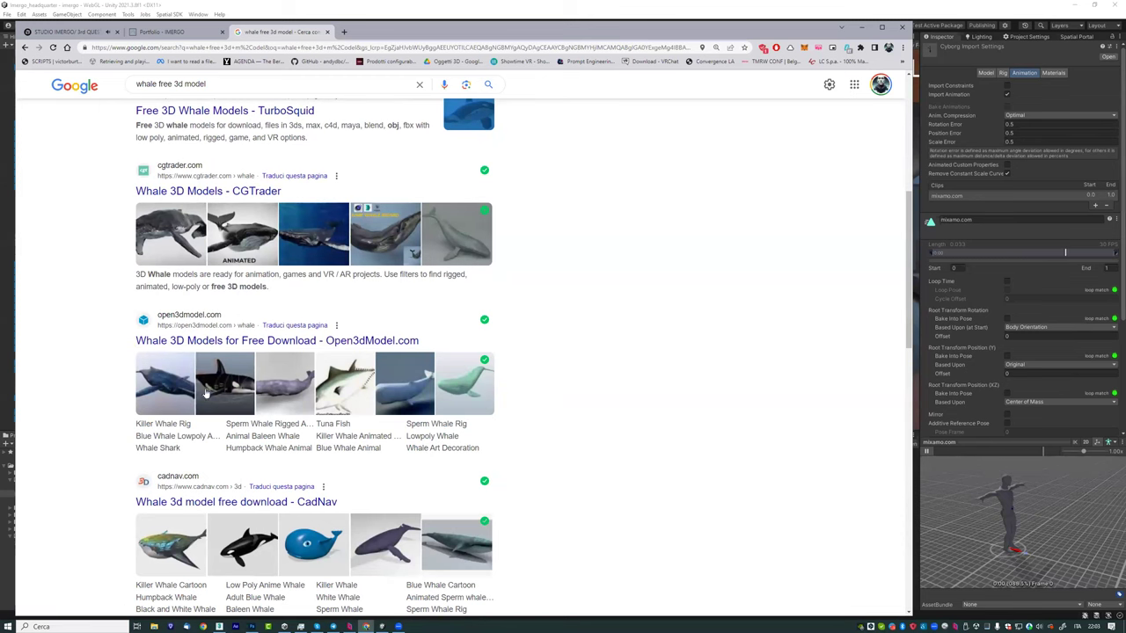
scroll(206, 391, "up", 3)
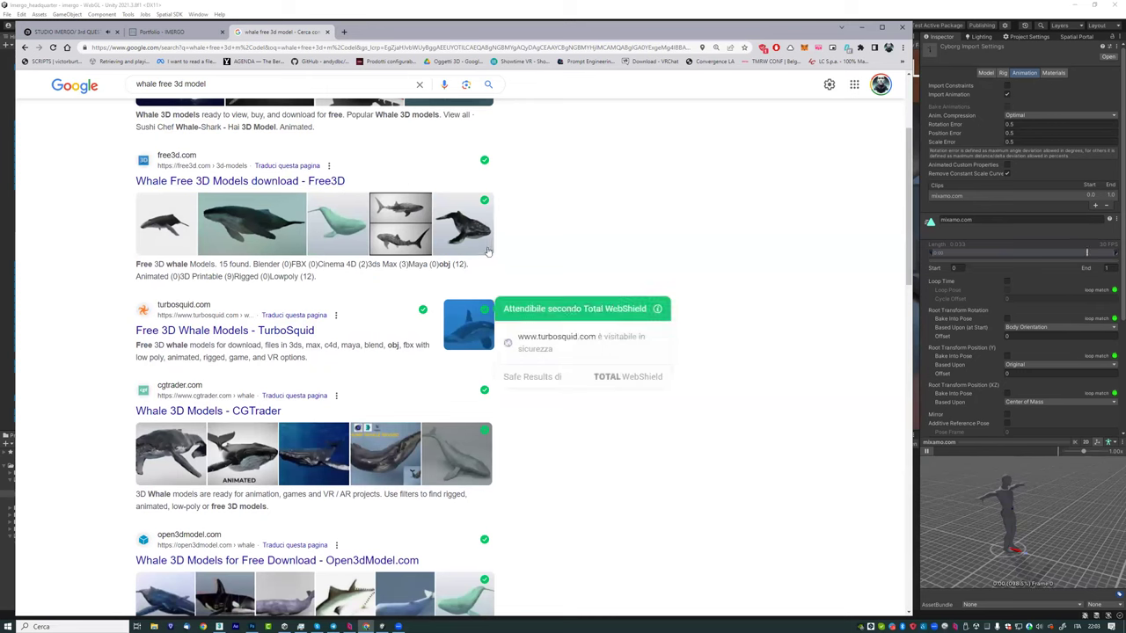
scroll(488, 252, "up", 3)
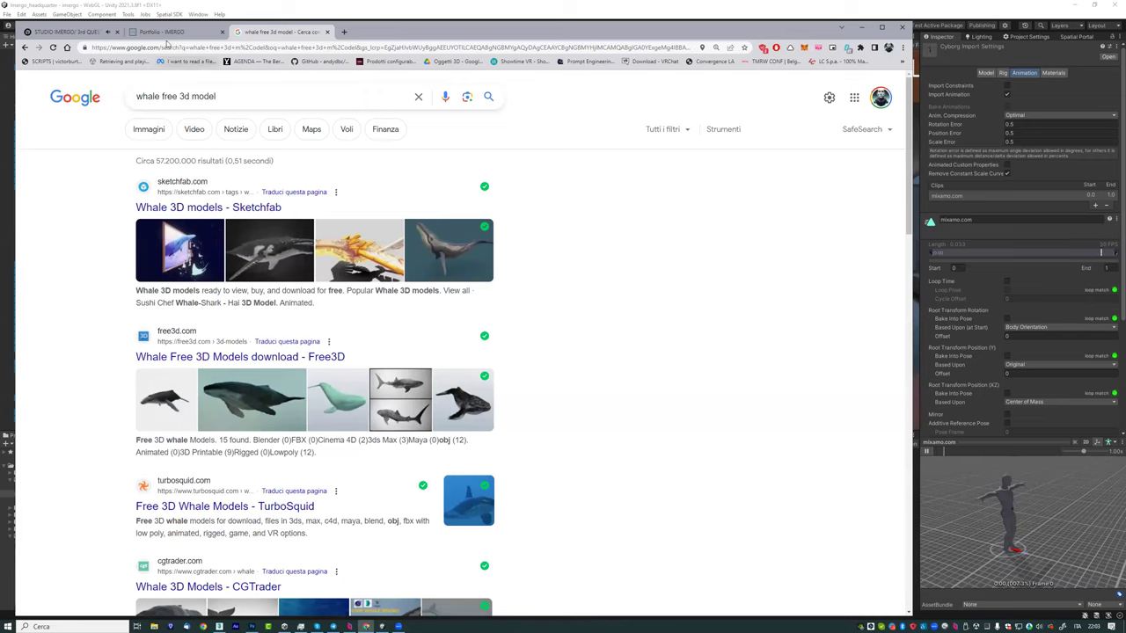
Step: Back in the Spatial tab, walk the stick-figure avatar onto the rocks by the columns and winged statue
left_click(66, 32)
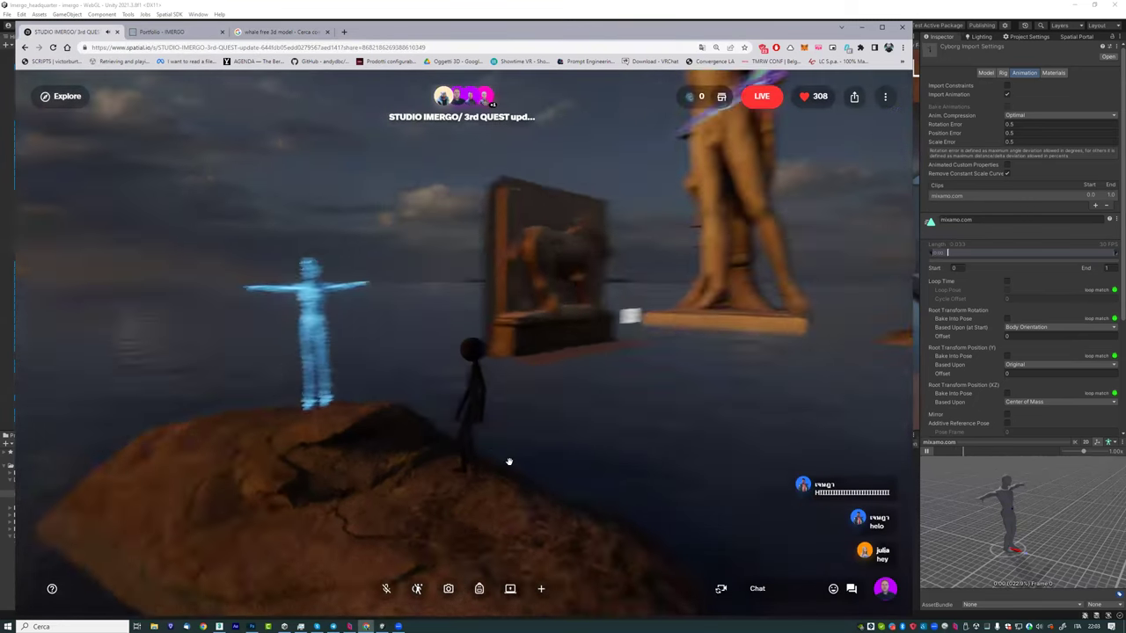
mouse_move(643, 470)
left_mouse_down()
mouse_move(495, 460)
mouse_move(606, 488)
left_mouse_up()
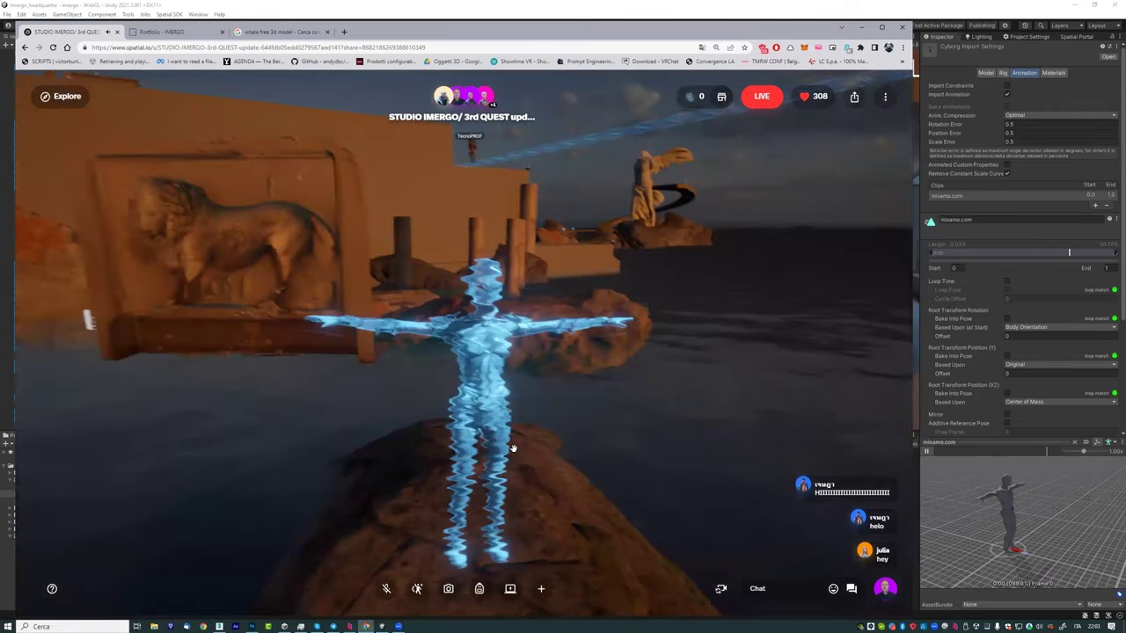
left_click_drag(606, 488, 578, 451)
key("w")
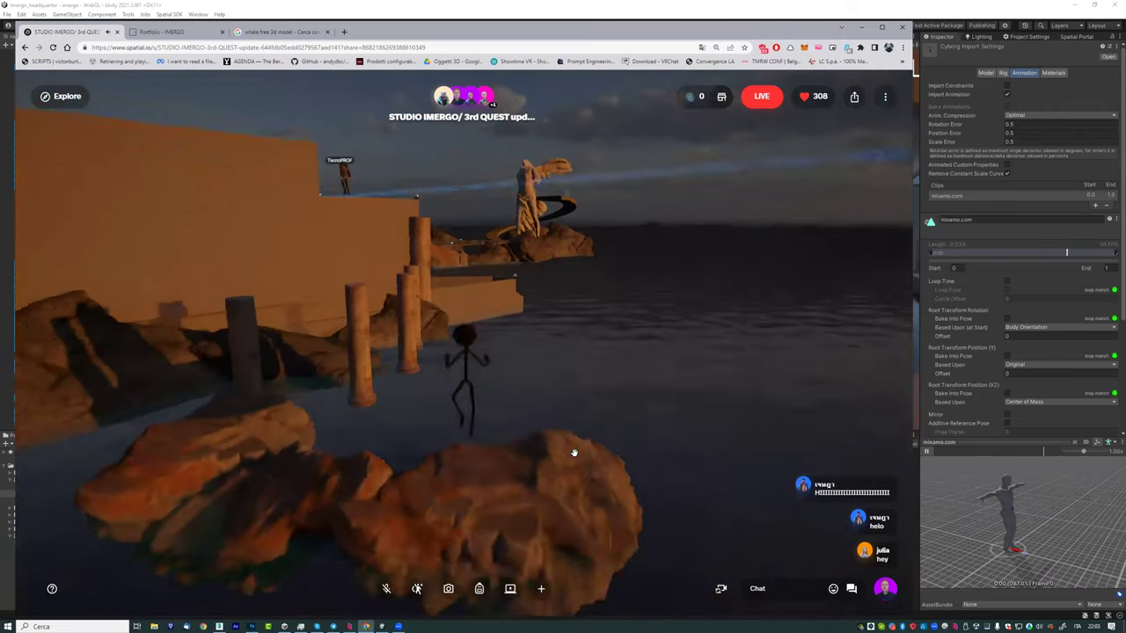
left_click_drag(567, 469, 463, 456)
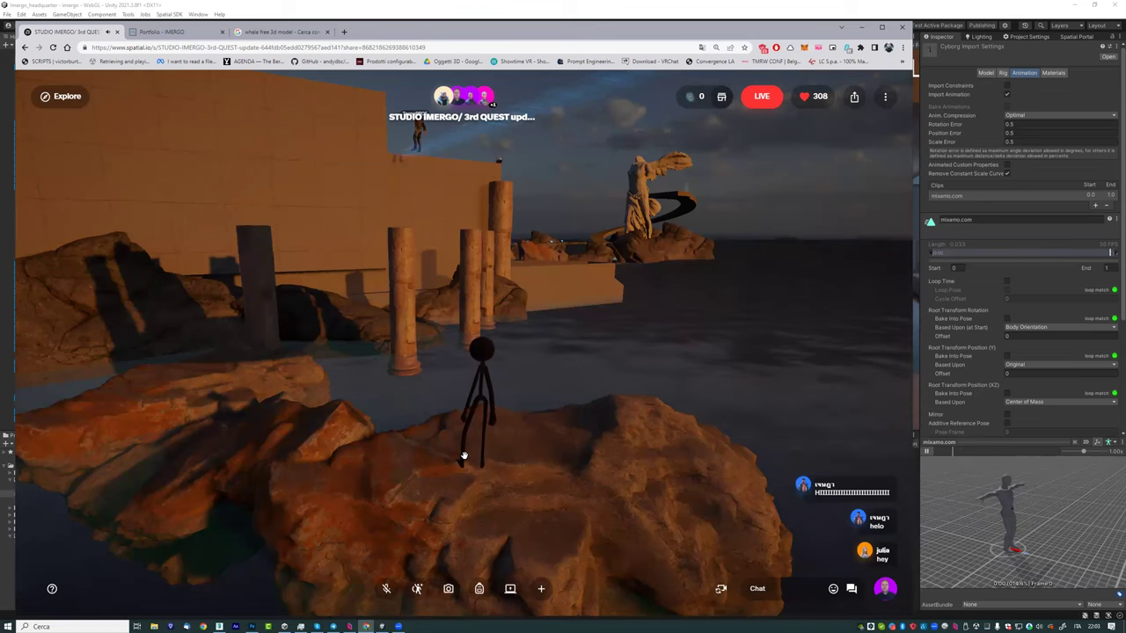
key("w")
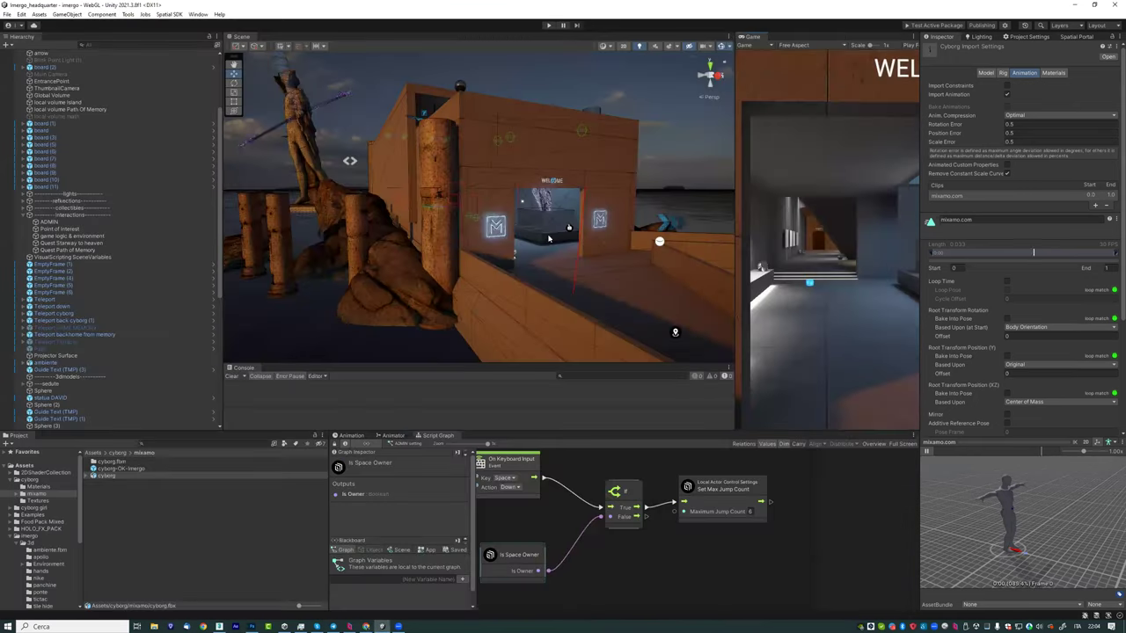
mouse_move(548, 238)
left_mouse_down("alt")
mouse_move(461, 236)
mouse_move(458, 252)
left_mouse_up("alt")
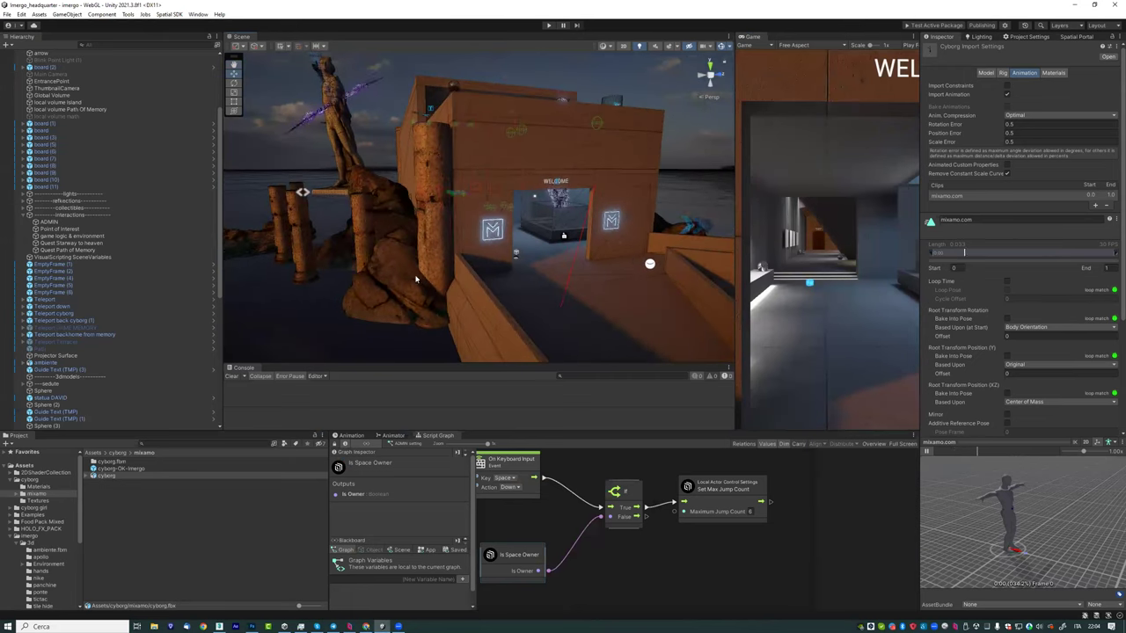
left_click_drag(543, 284, 529, 236, "alt")
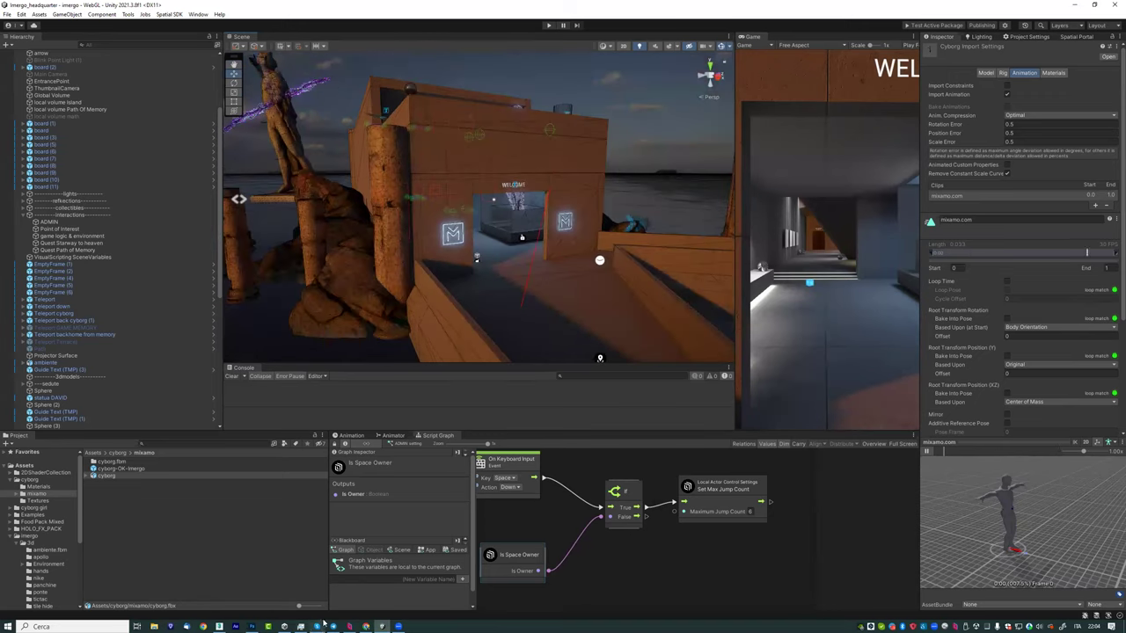
Step: Jump the avatar across the pillars and onto the wall, then walk down the pier toward the tower
left_click(366, 624)
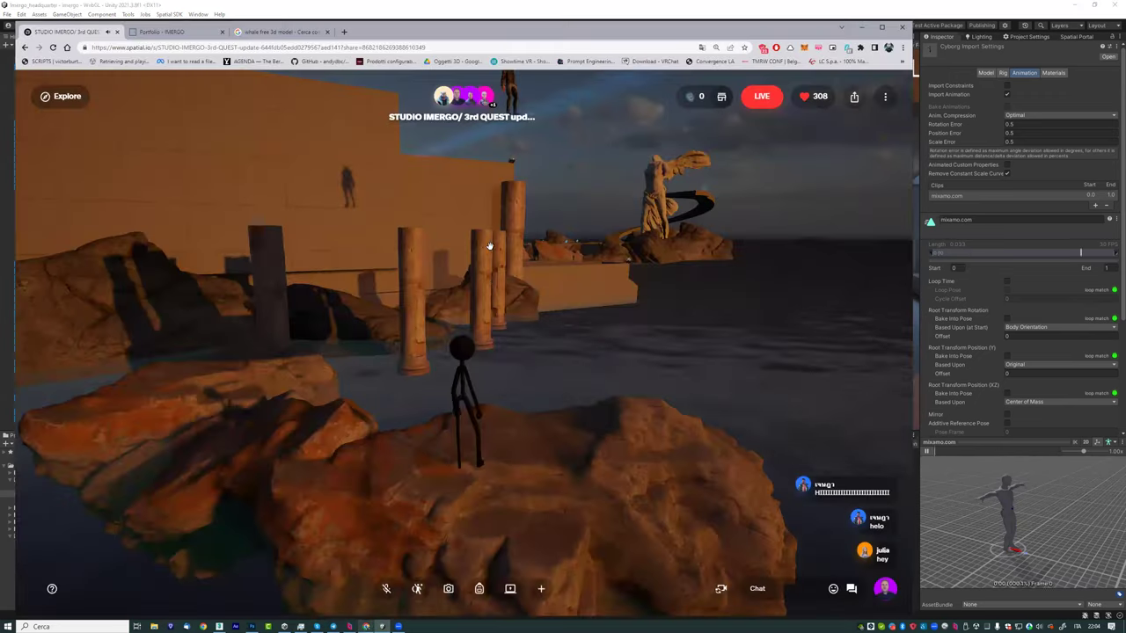
key("w")
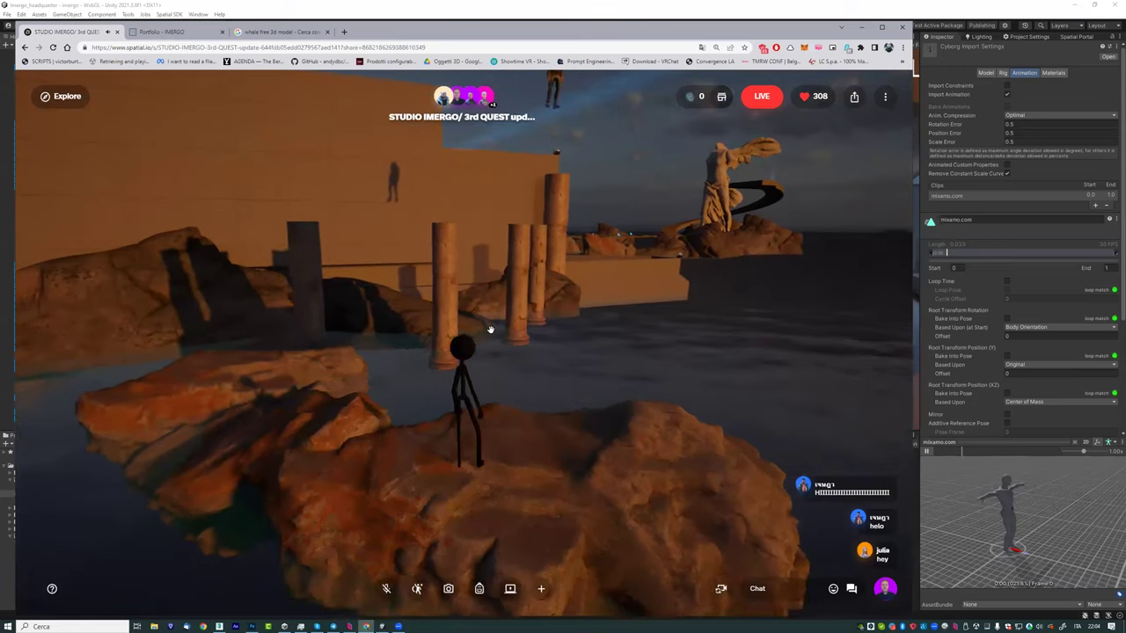
key("space")
key("w")
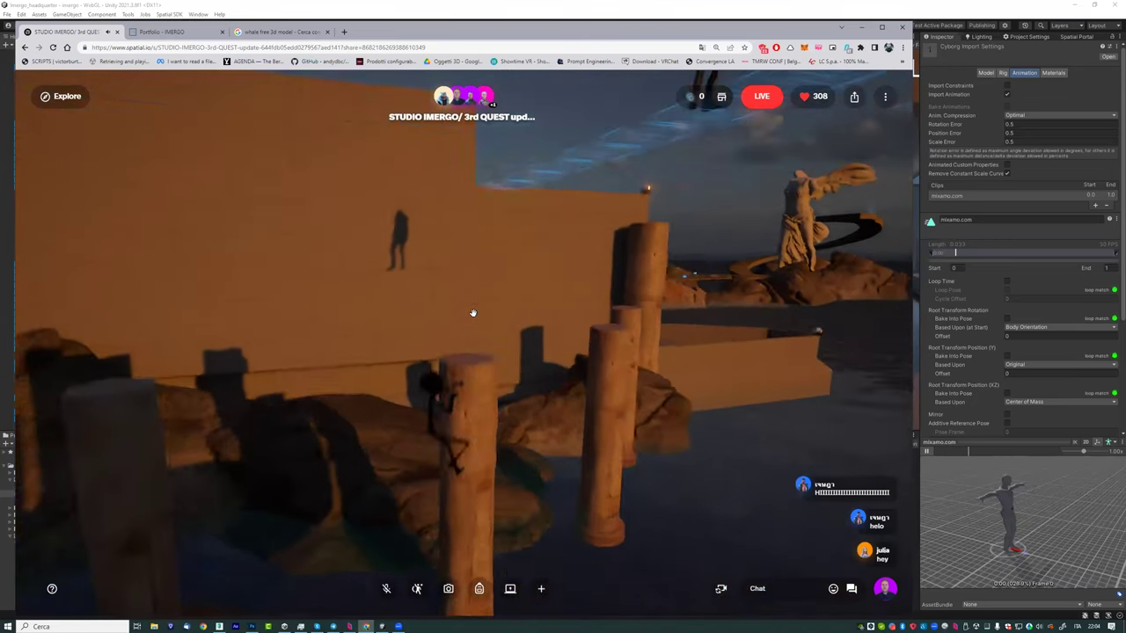
key("space")
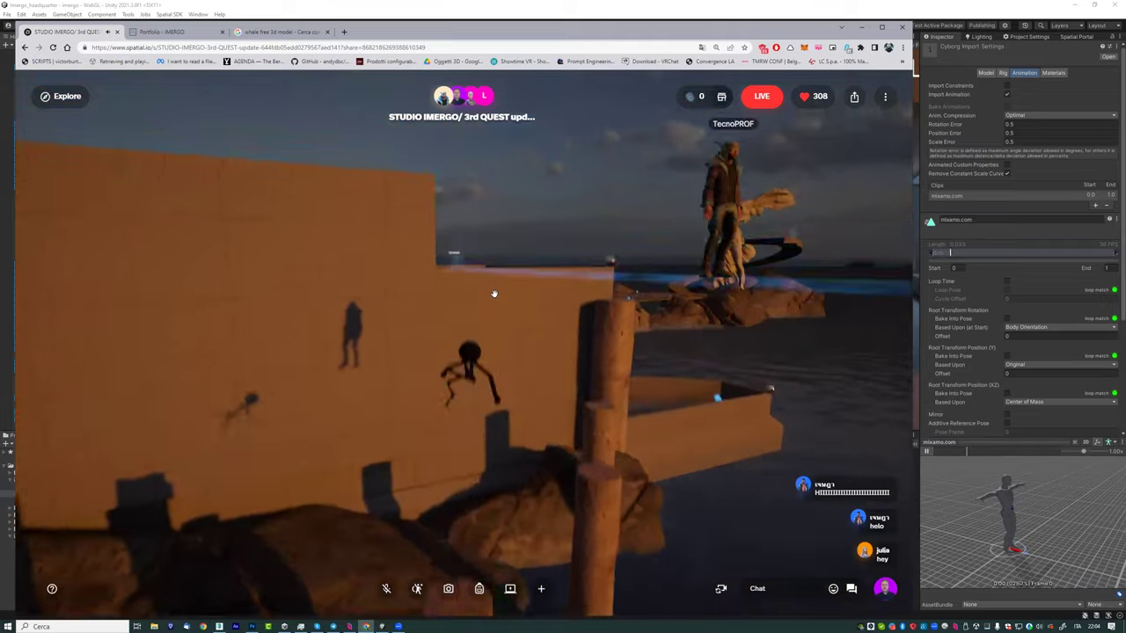
mouse_move(493, 294)
left_mouse_down()
mouse_move(492, 405)
mouse_move(517, 285)
left_mouse_up()
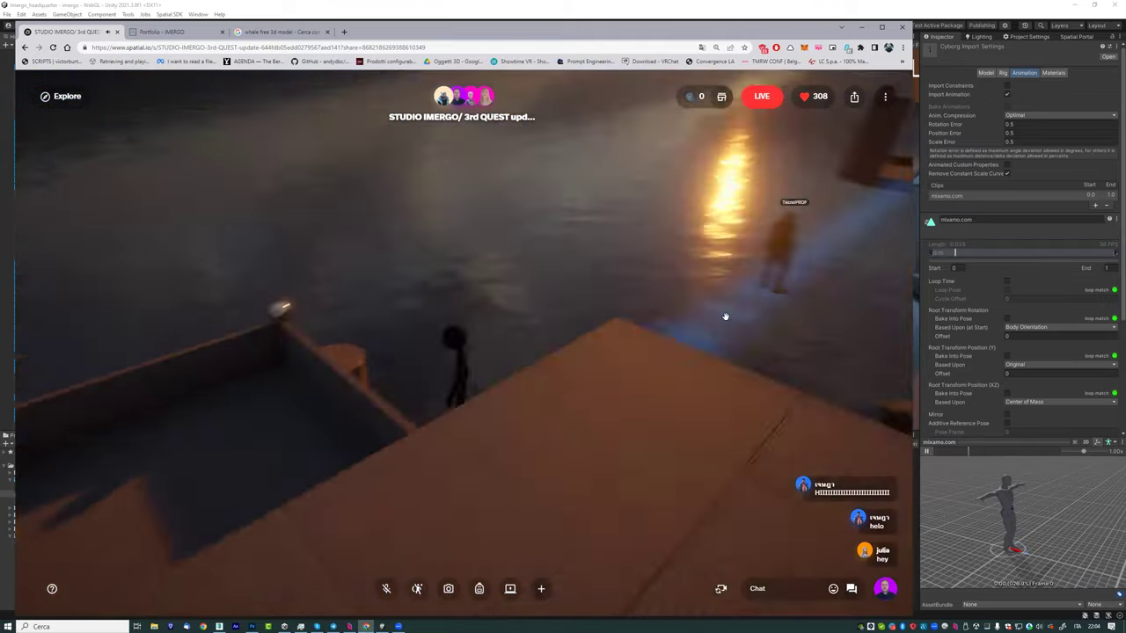
key("w")
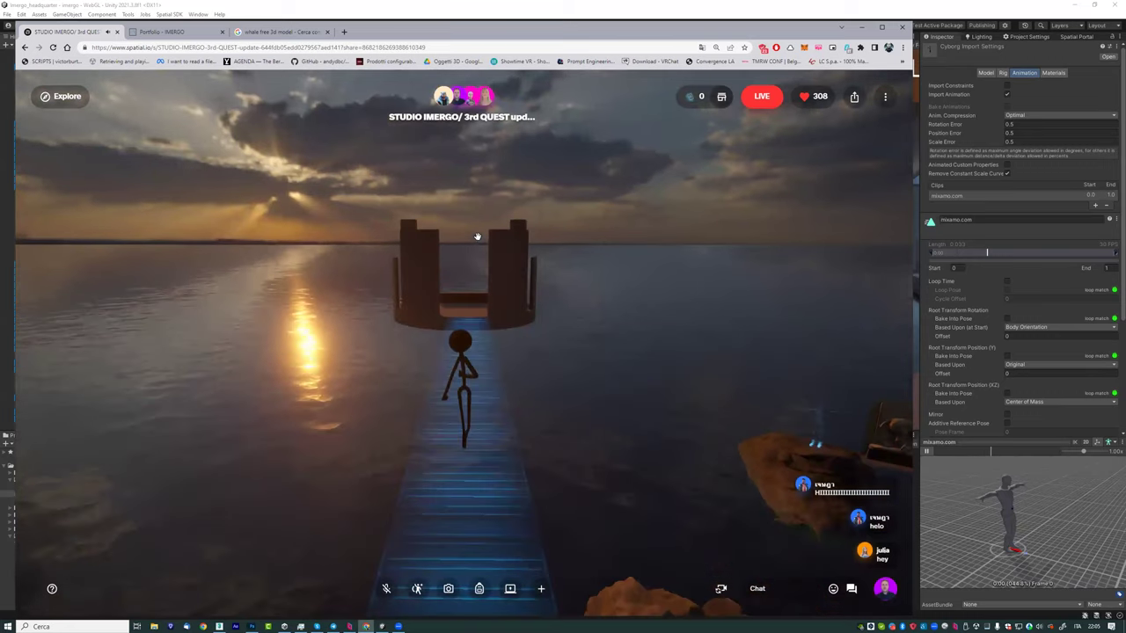
key("w")
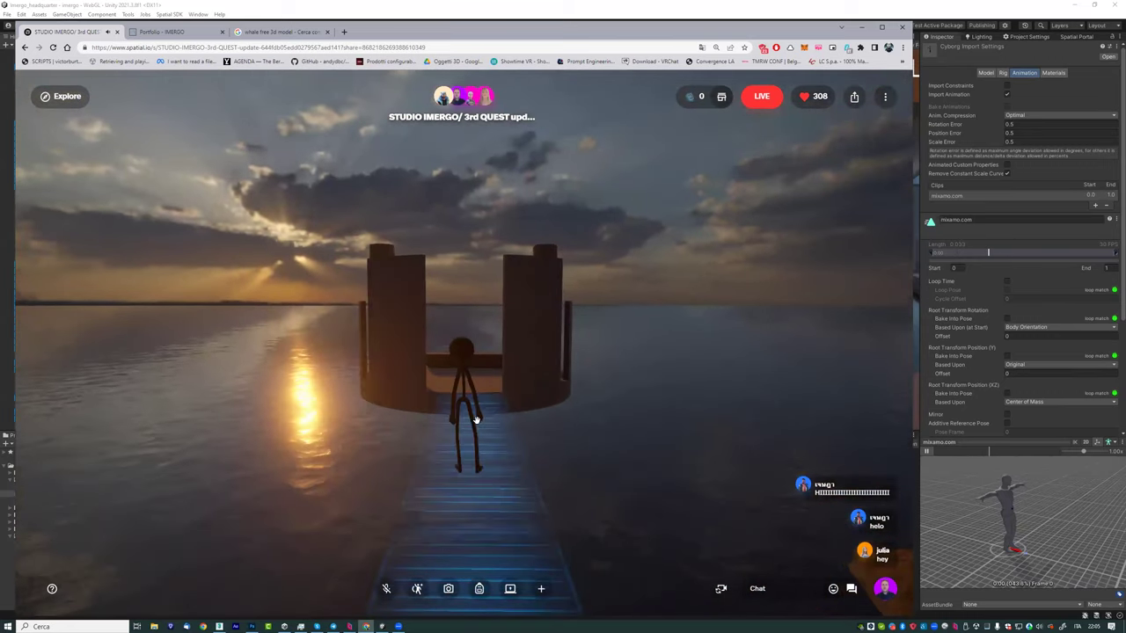
left_click_drag(467, 461, 498, 444)
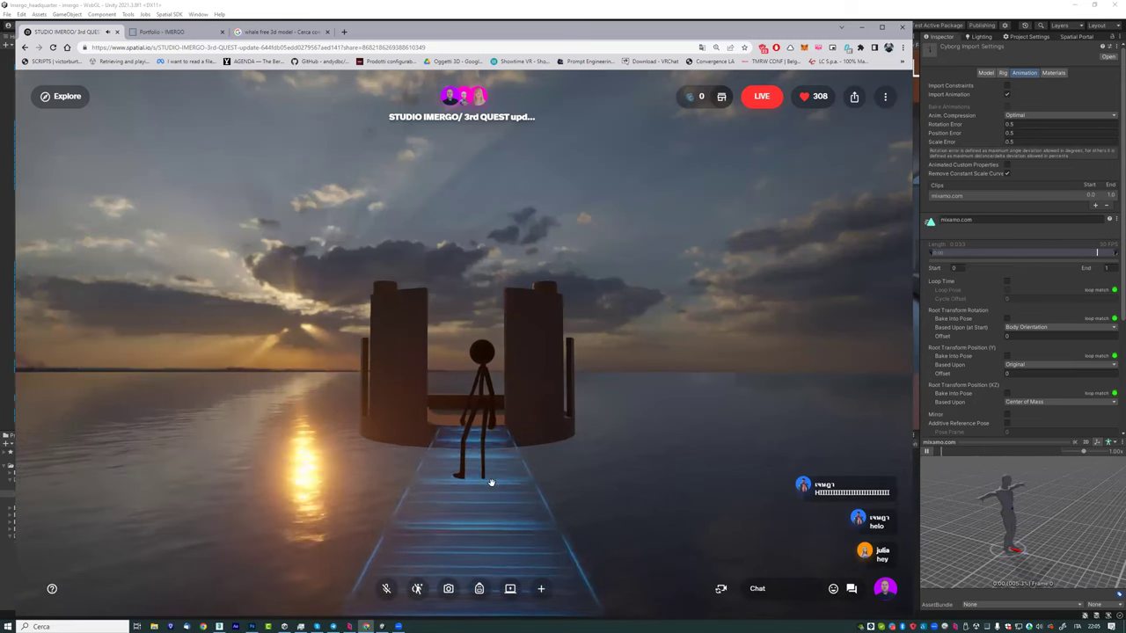
Step: Walk into the tower's trigger zone and look around the blue Venus holograms and button prompt
key("w")
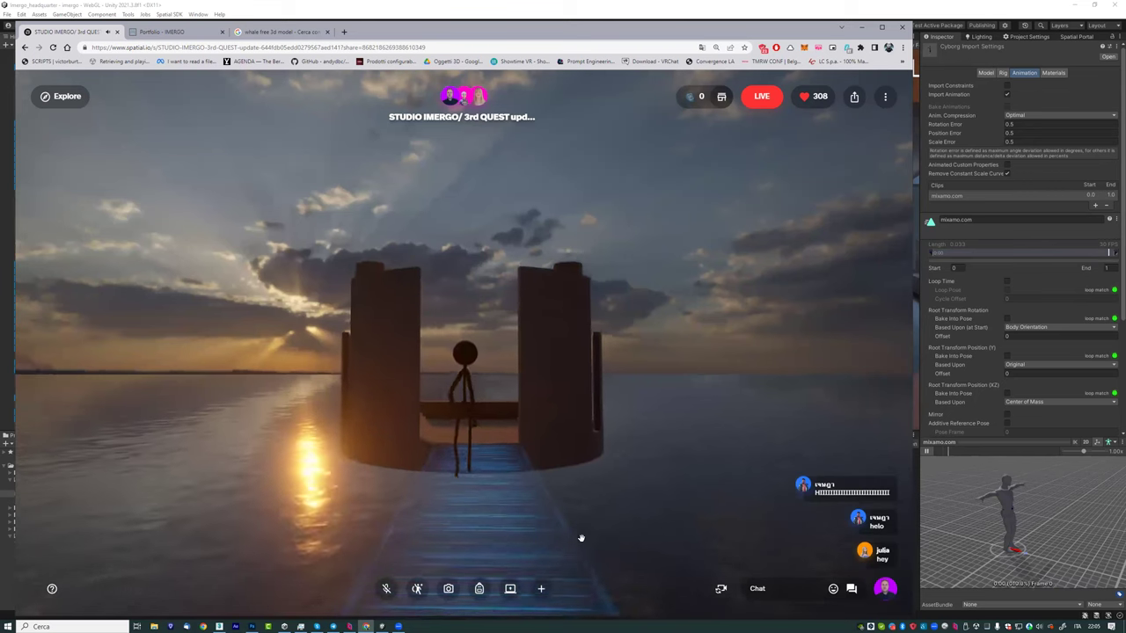
key("w")
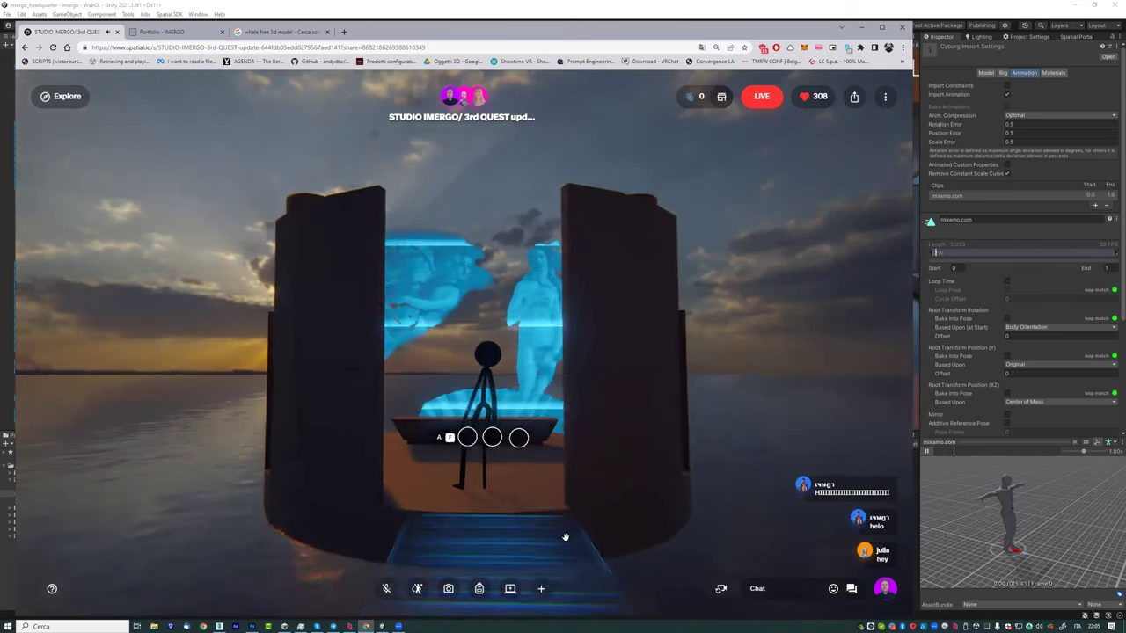
key("w")
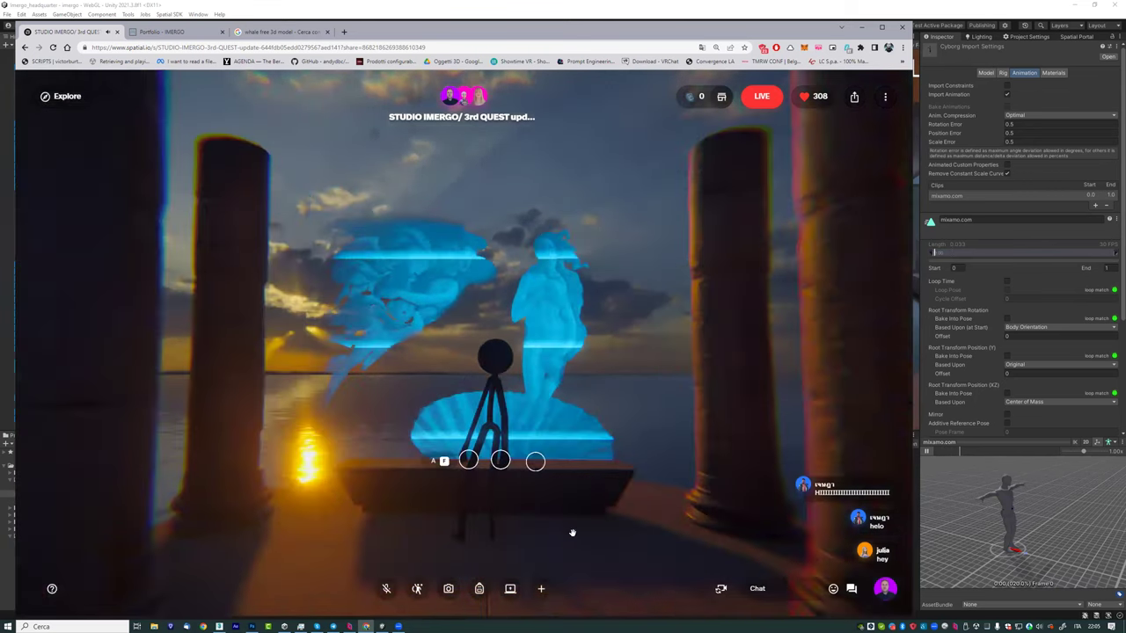
left_click_drag(666, 388, 500, 368)
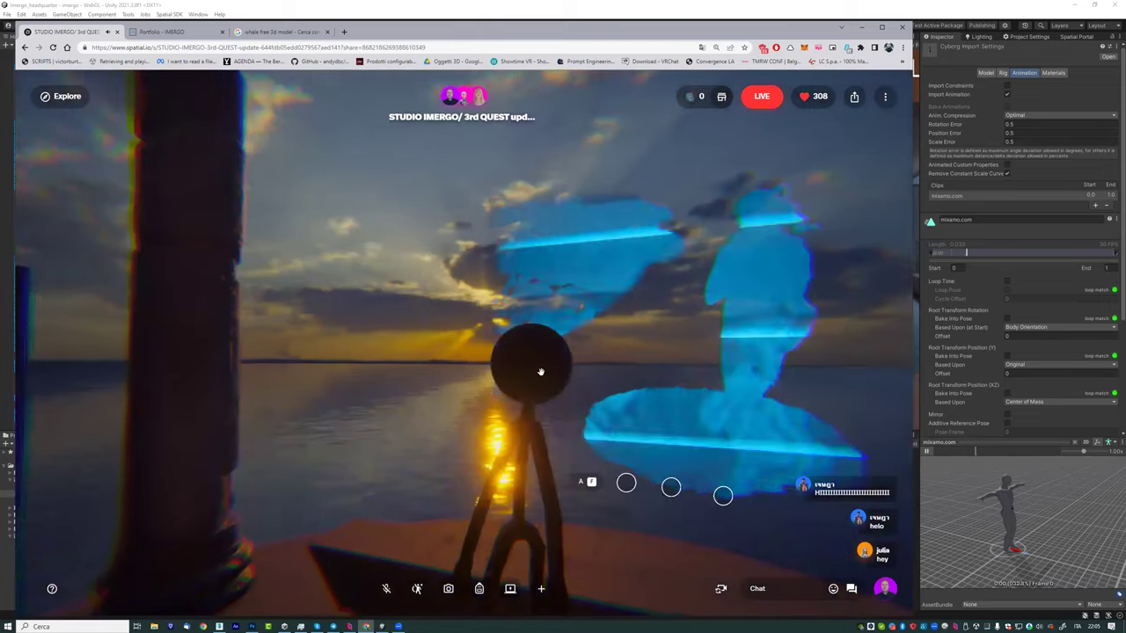
key("a")
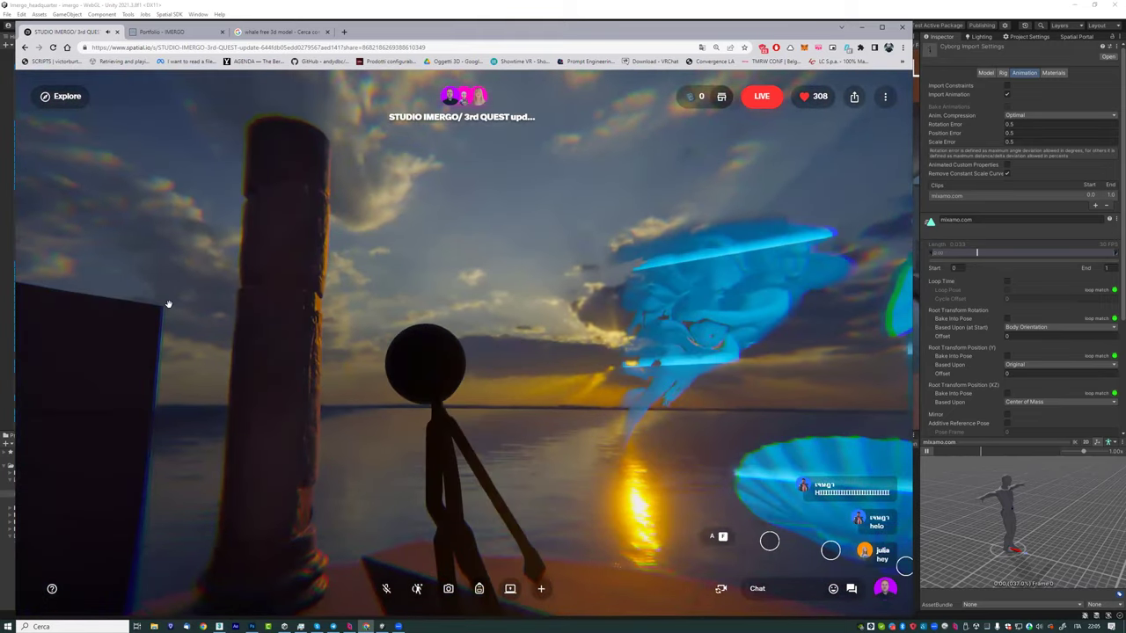
left_click_drag(156, 315, 125, 289)
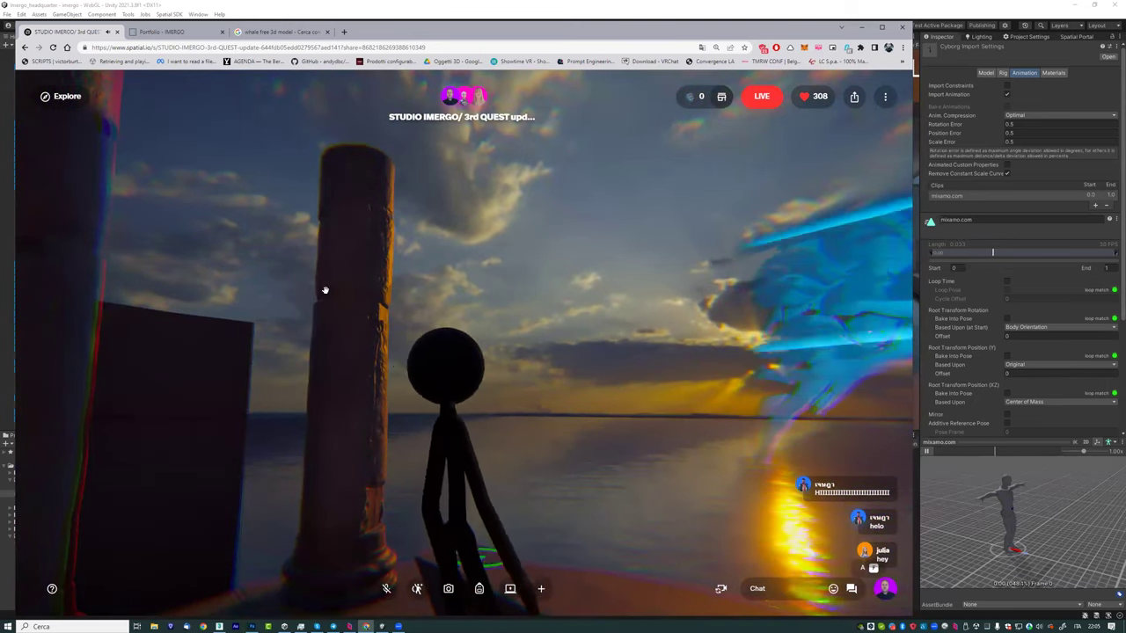
mouse_move(378, 405)
left_mouse_down()
mouse_move(578, 372)
mouse_move(322, 384)
mouse_move(522, 402)
mouse_move(402, 395)
left_mouse_up()
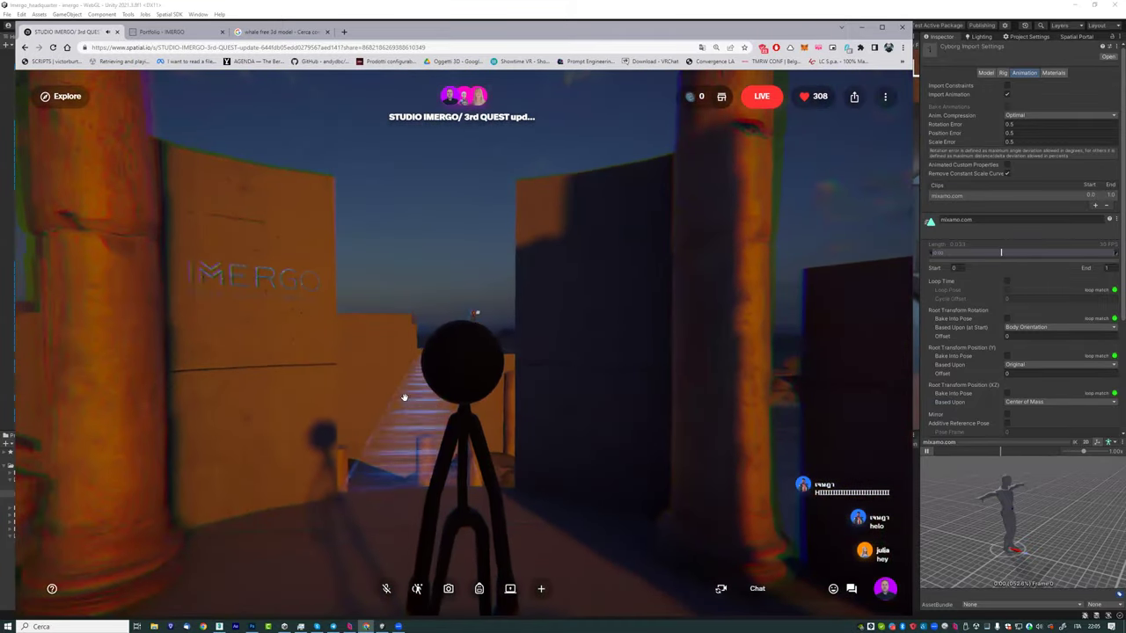
key("a")
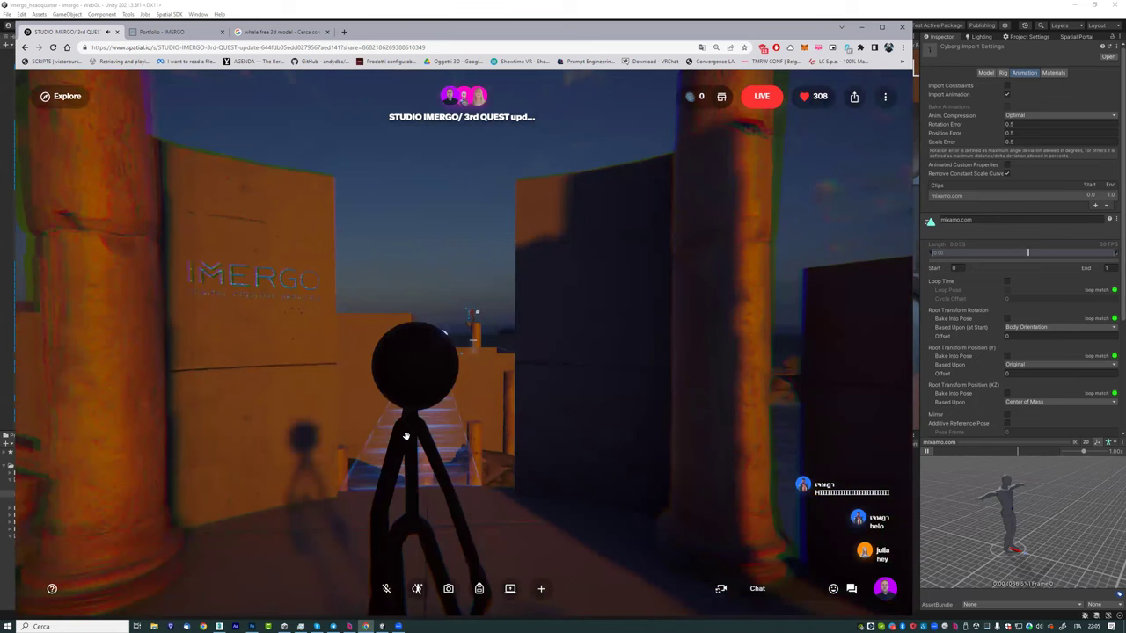
mouse_move(518, 372)
left_mouse_down()
mouse_move(390, 432)
mouse_move(641, 459)
left_mouse_up()
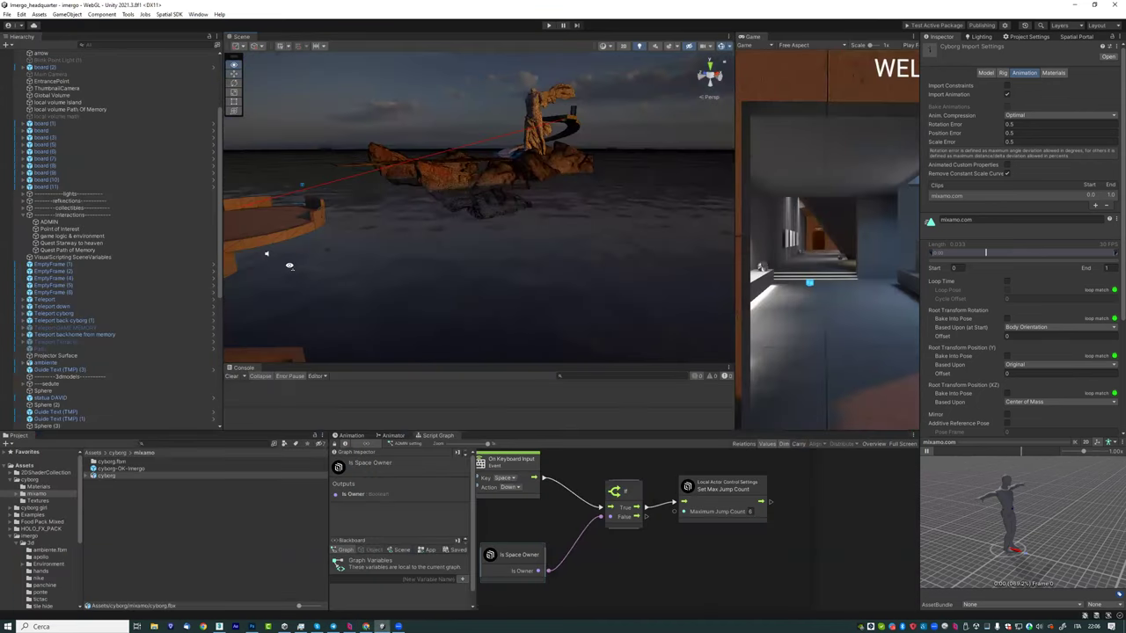
Step: Select and frame Trigger Event Island, then inspect its sphere zone around the three green button spheres
mouse_move(394, 119)
right_mouse_down()
mouse_move(390, 171)
mouse_move(485, 196)
mouse_move(490, 214)
mouse_move(473, 209)
mouse_move(463, 248)
mouse_move(624, 226)
mouse_move(555, 231)
mouse_move(493, 261)
mouse_move(495, 279)
mouse_move(462, 279)
mouse_move(484, 241)
right_mouse_up()
left_click(493, 282)
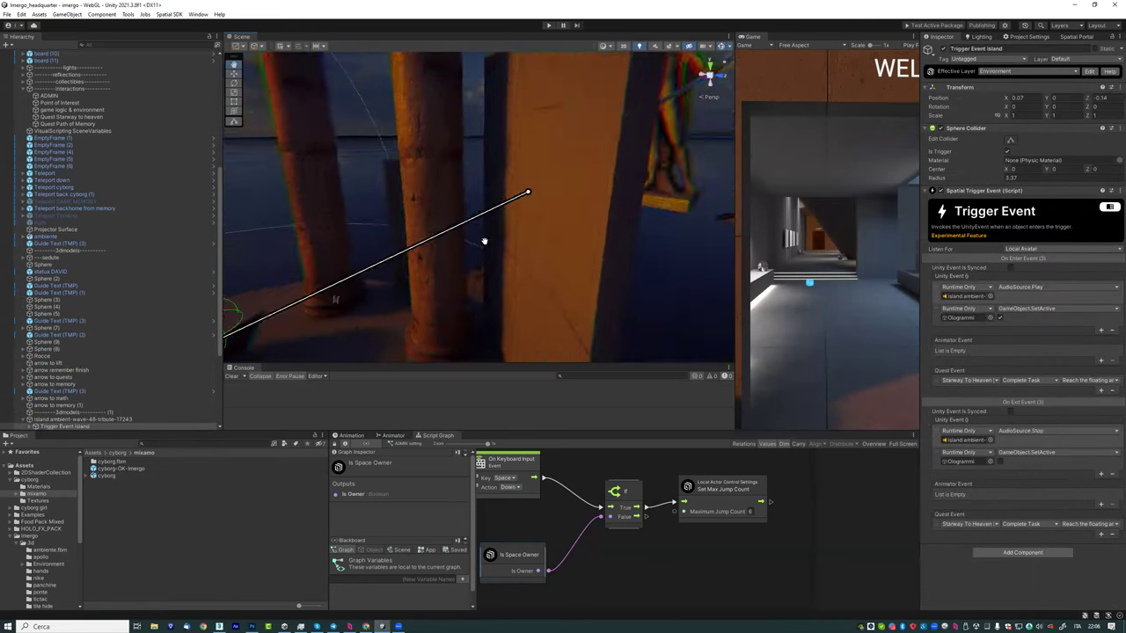
key("f")
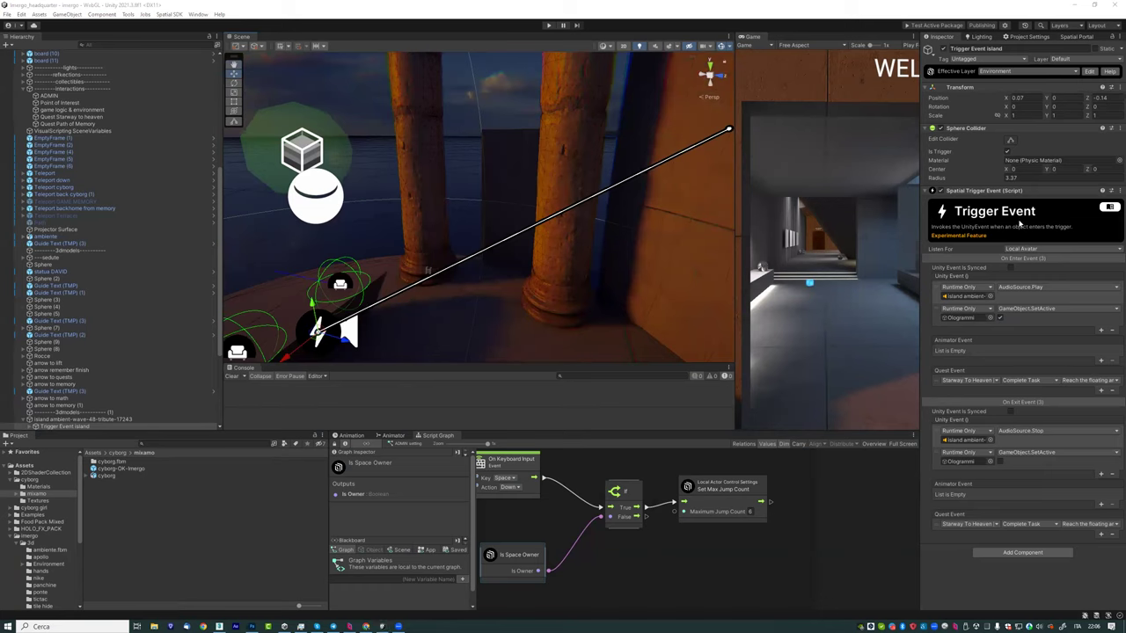
right_click_drag(649, 236, 475, 243)
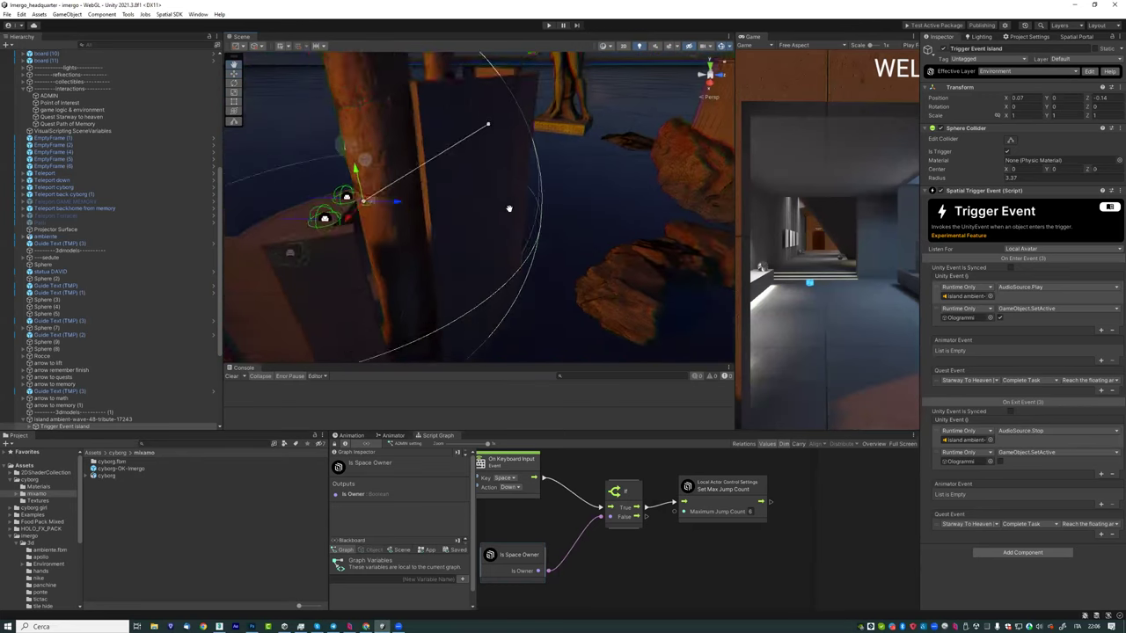
right_click_drag(475, 242, 578, 316)
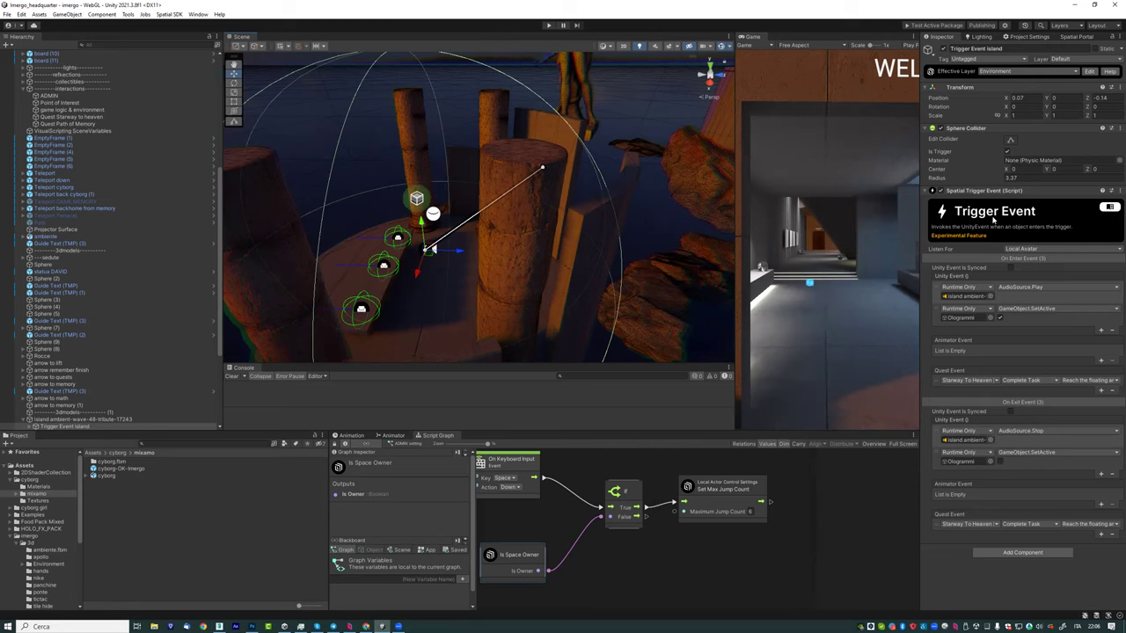
mouse_move(563, 251)
right_mouse_down()
mouse_move(536, 229)
mouse_move(555, 257)
right_mouse_up()
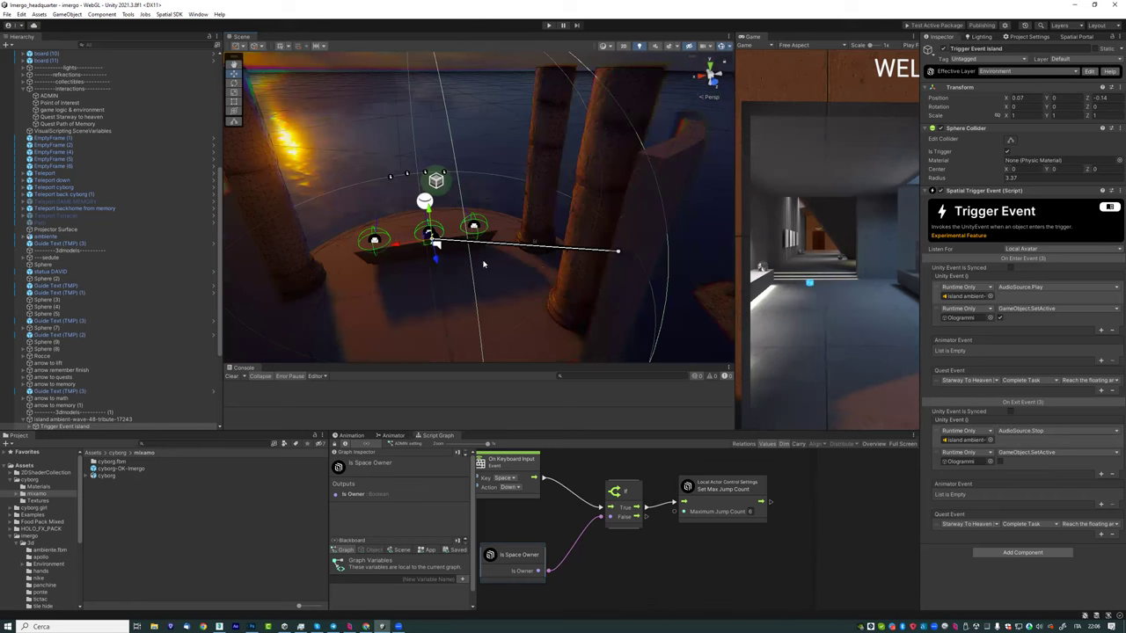
mouse_move(472, 209)
right_mouse_down()
mouse_move(504, 293)
mouse_move(480, 208)
right_mouse_up()
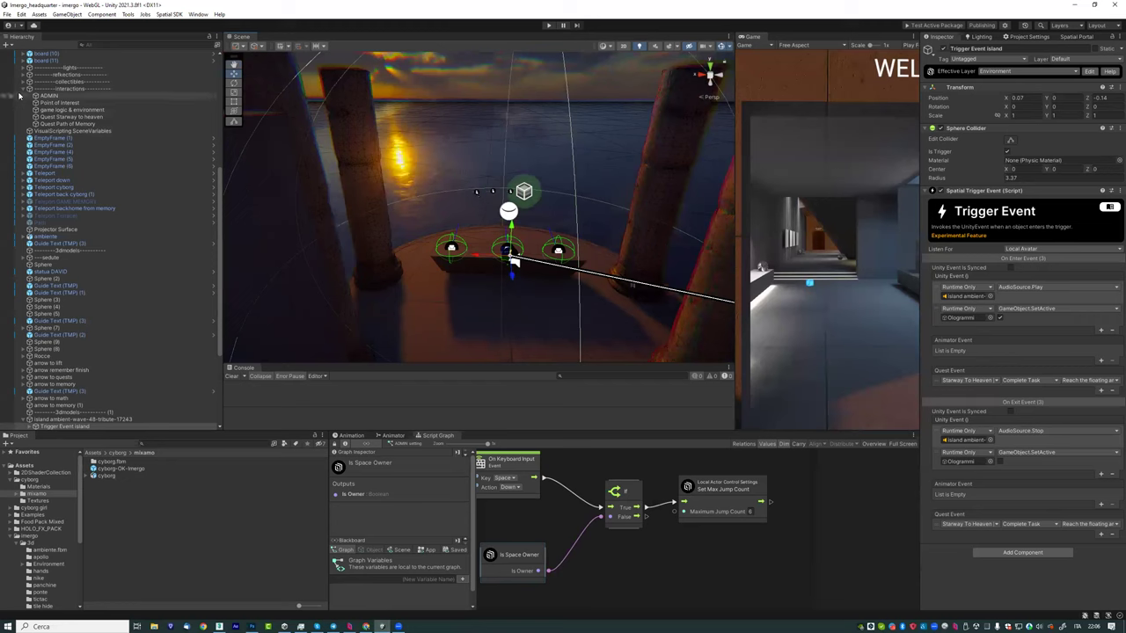
Step: Search the Hierarchy for 'olo' and select the Ologrammi object
scroll(81, 179, "up", 3)
scroll(81, 179, "up", 10)
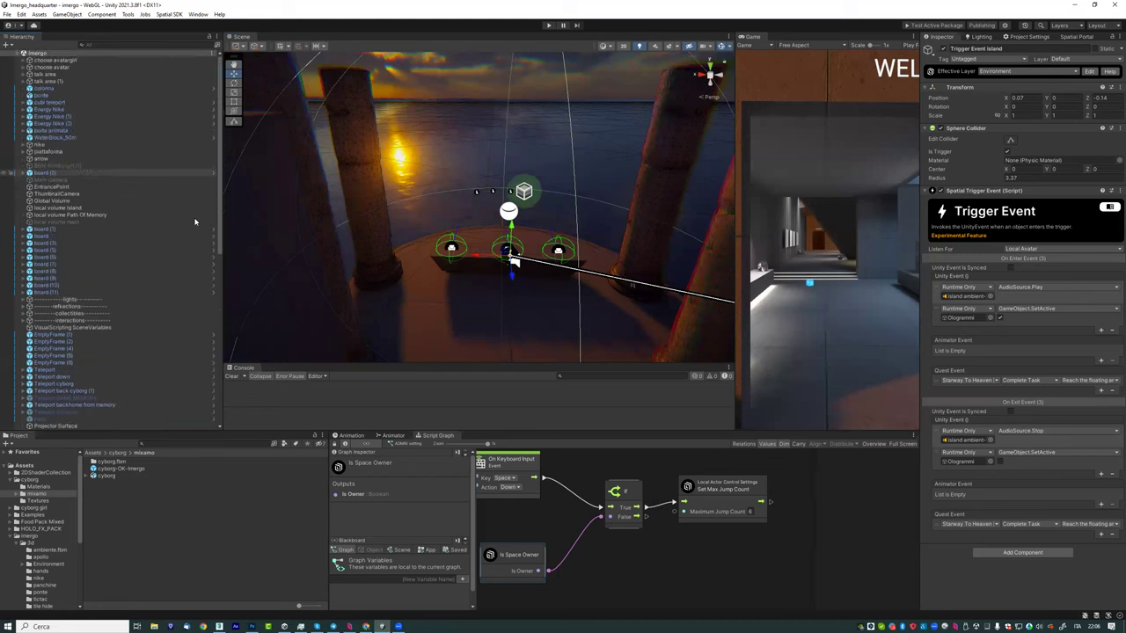
scroll(92, 231, "down", 18)
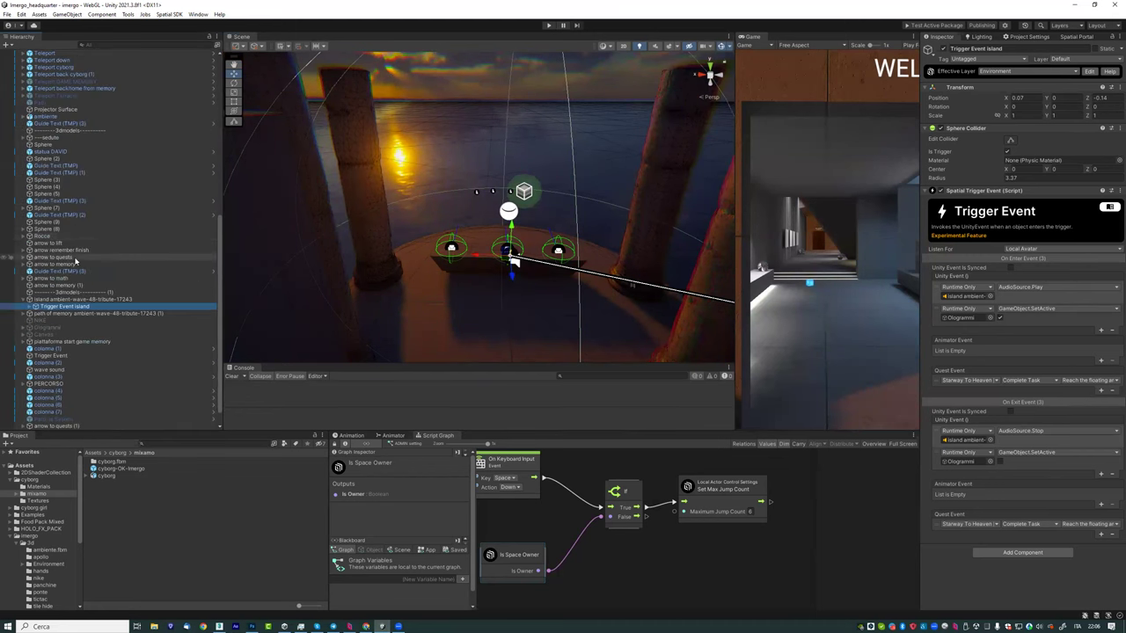
left_click(104, 43)
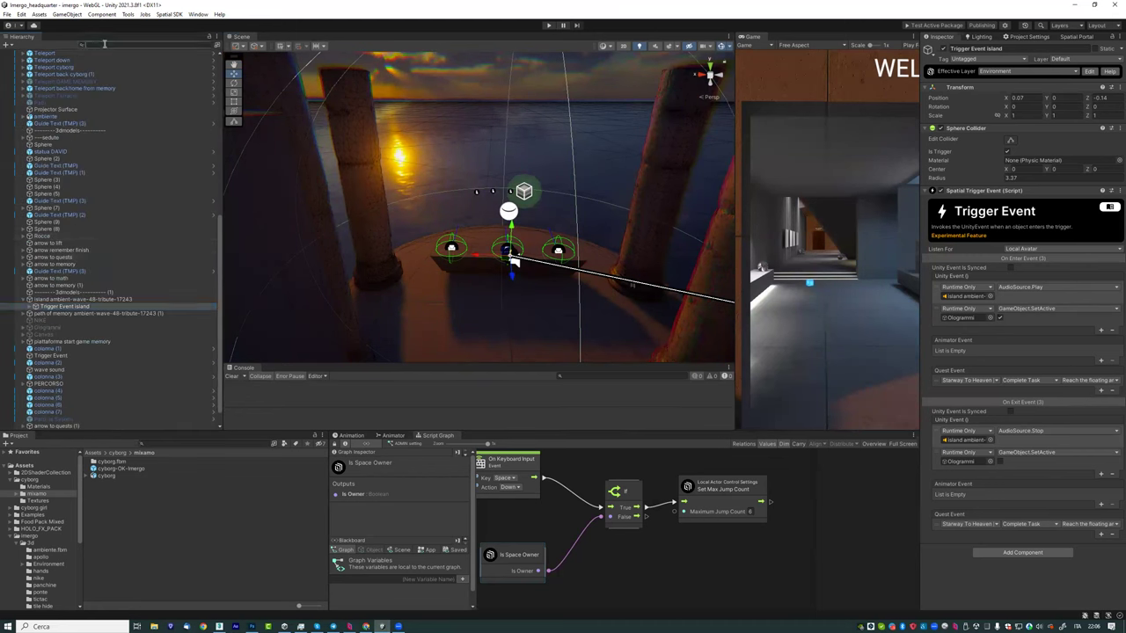
type("olo")
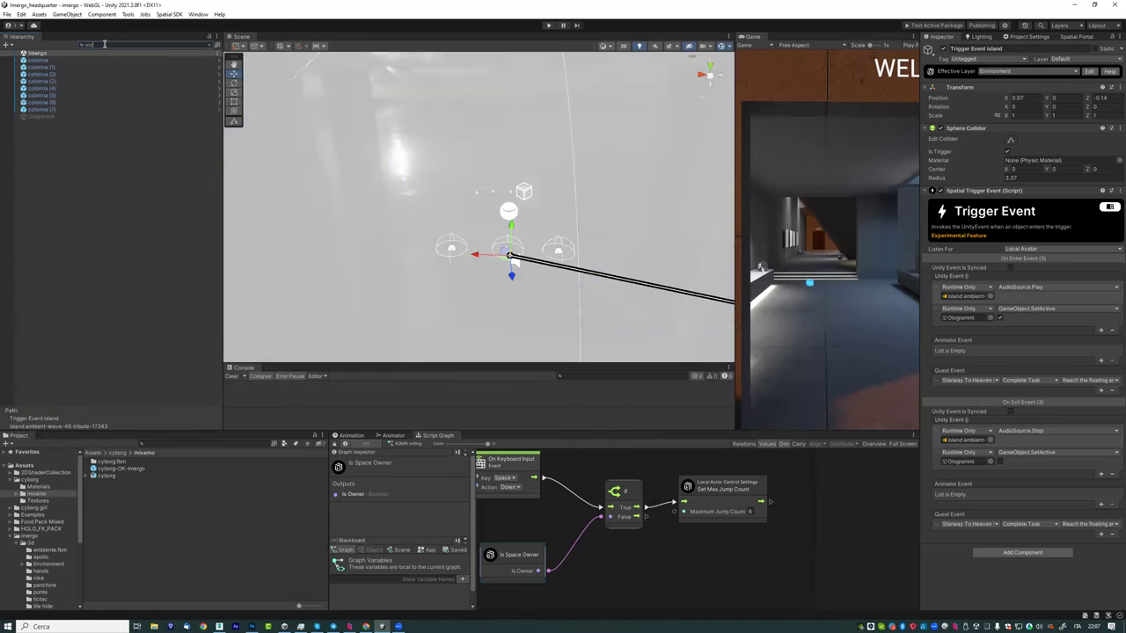
left_click(44, 116)
Step: Clear the search and frame Ologrammi on the island platform in the Scene view
left_click(208, 45)
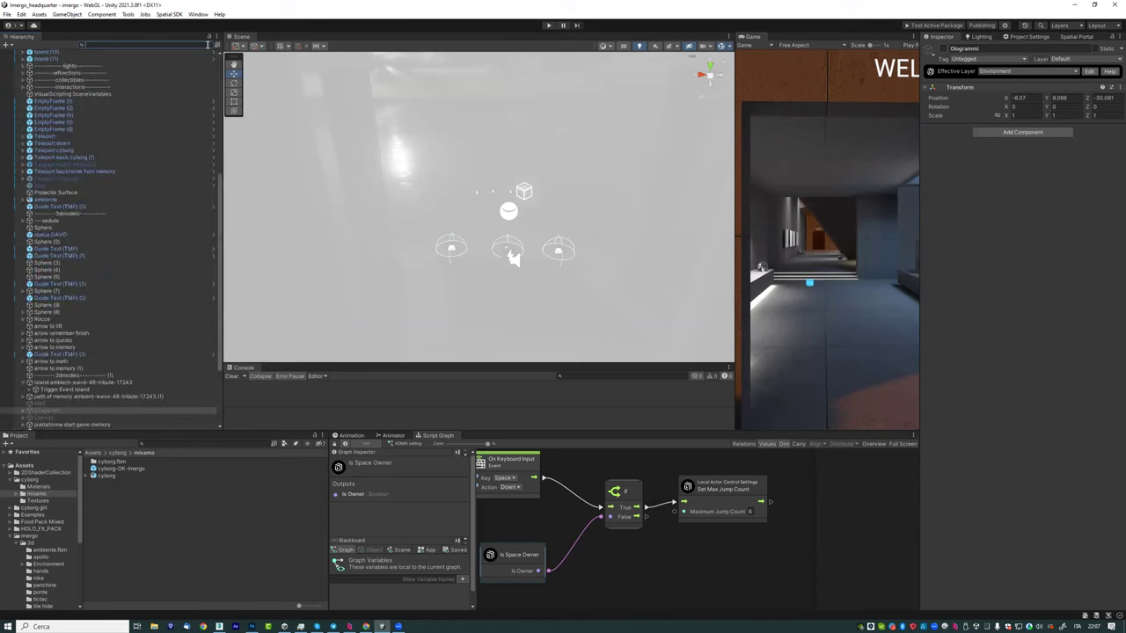
left_click(36, 309)
double_click(37, 310)
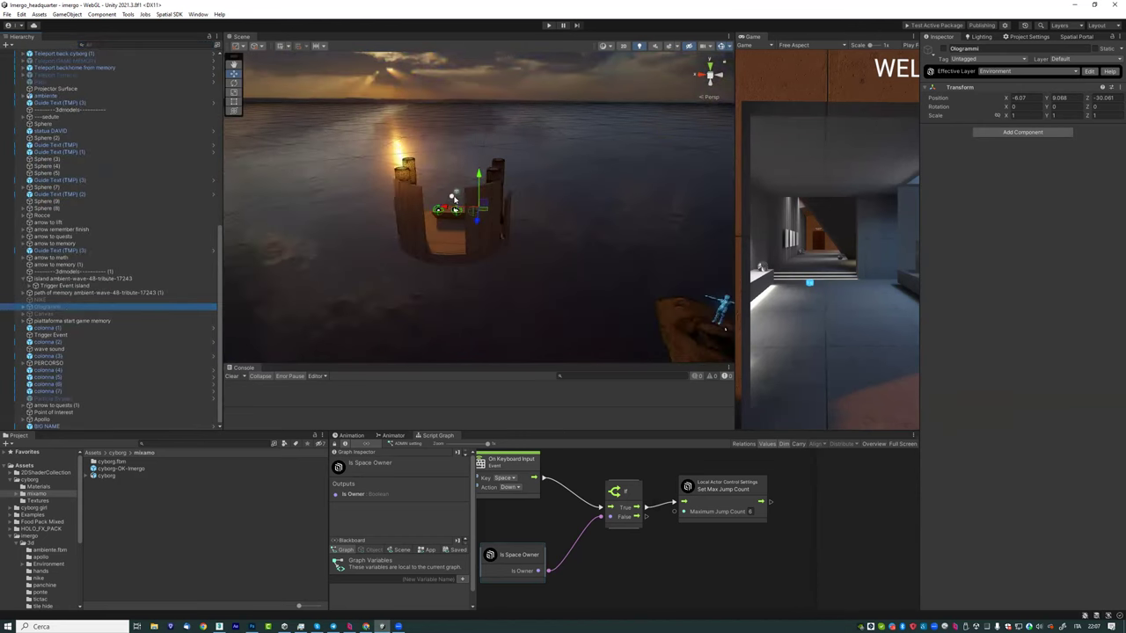
scroll(443, 199, "up", 5)
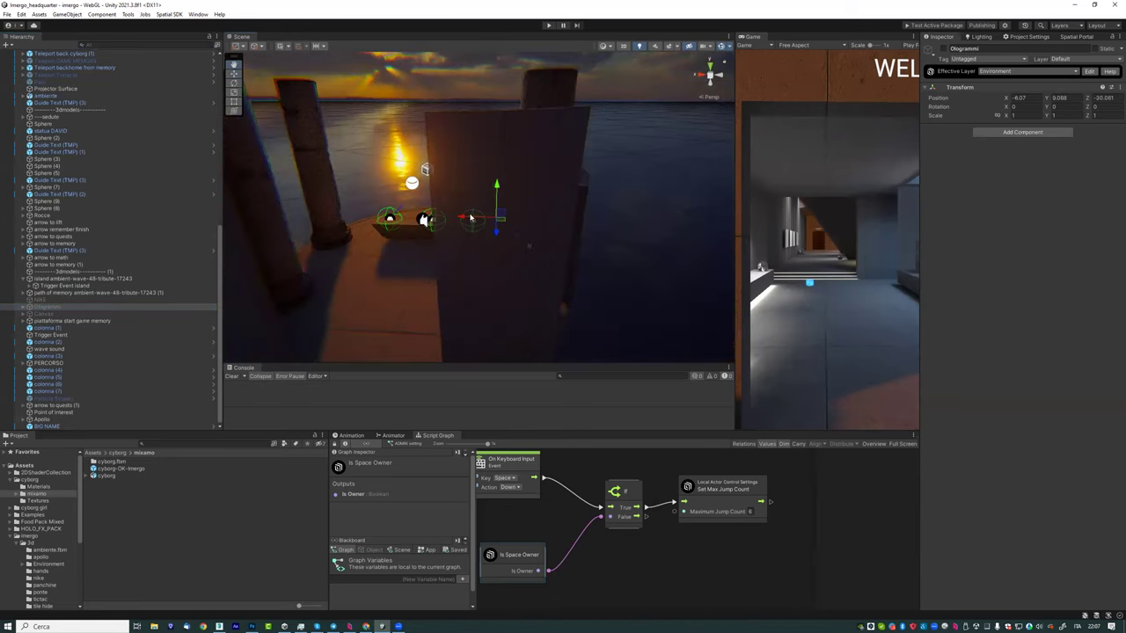
scroll(500, 236, "up", 2)
mouse_move(500, 235)
right_mouse_down()
mouse_move(516, 239)
mouse_move(506, 231)
right_mouse_up()
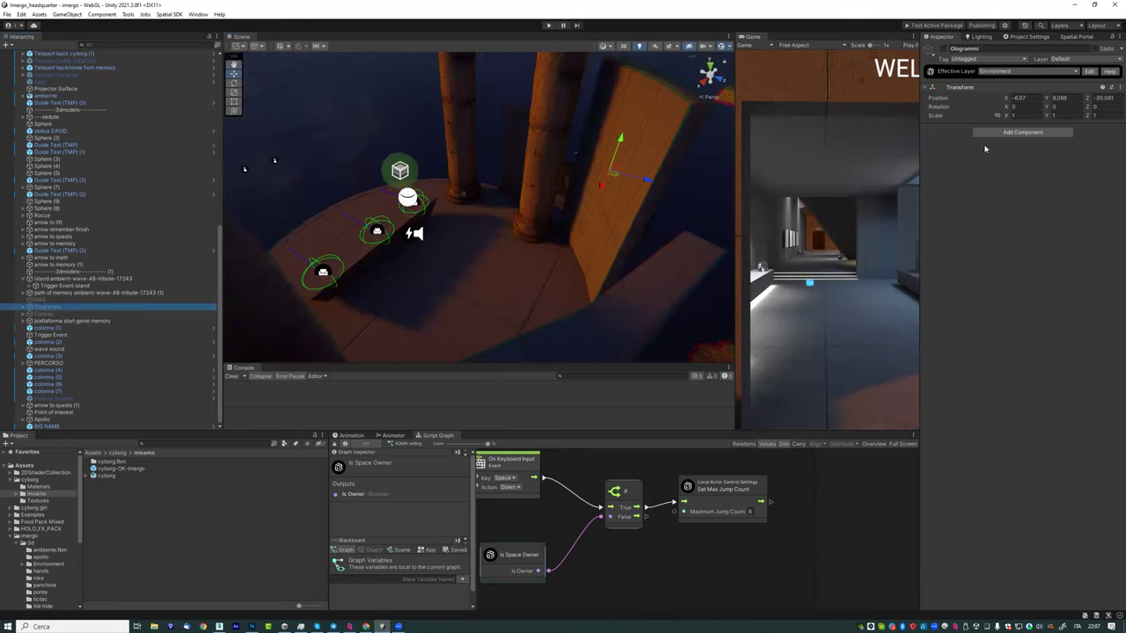
Step: Activate Ologrammi and toggle it off and on to confirm the blue hologram appears over the sea
left_click_drag(920, 136, 843, 131)
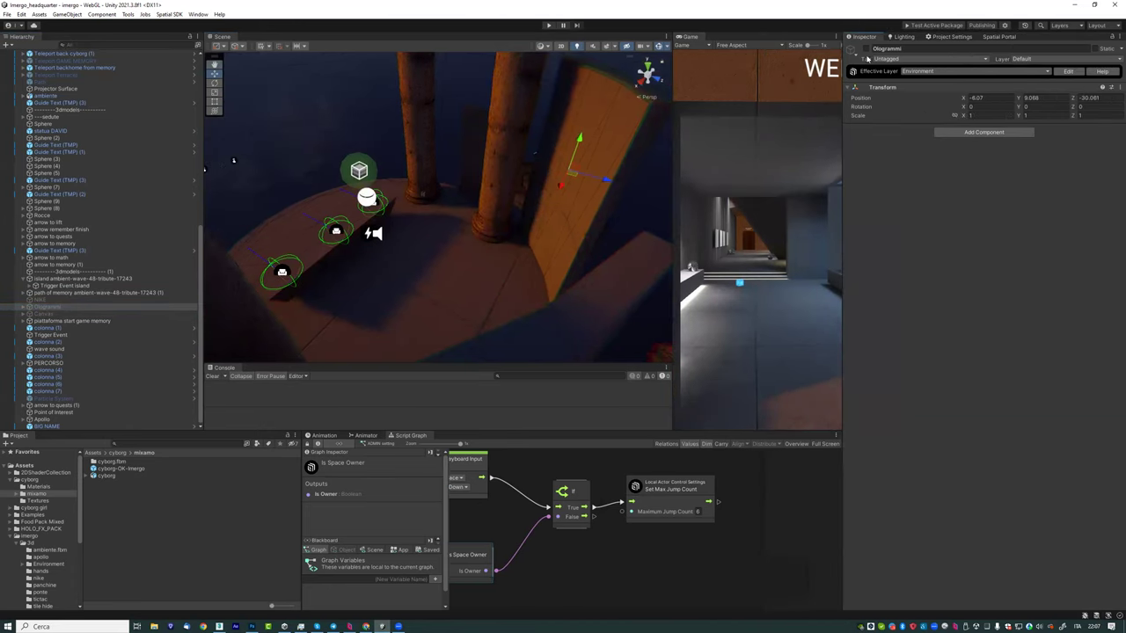
left_click(866, 49)
right_click_drag(233, 160, 459, 218)
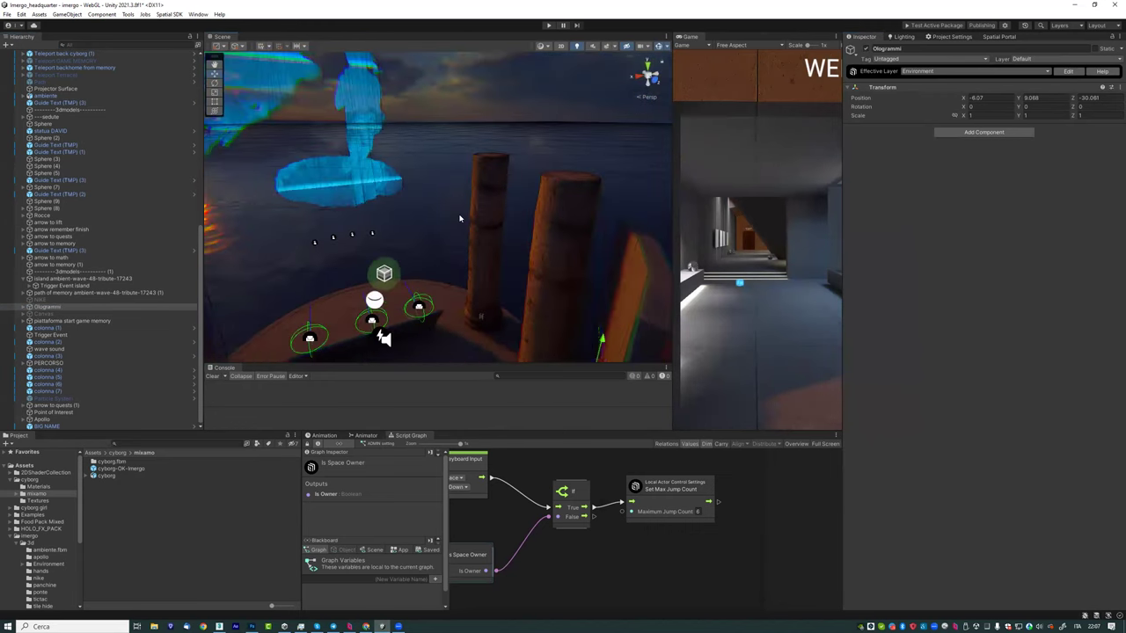
scroll(459, 219, "down", 2)
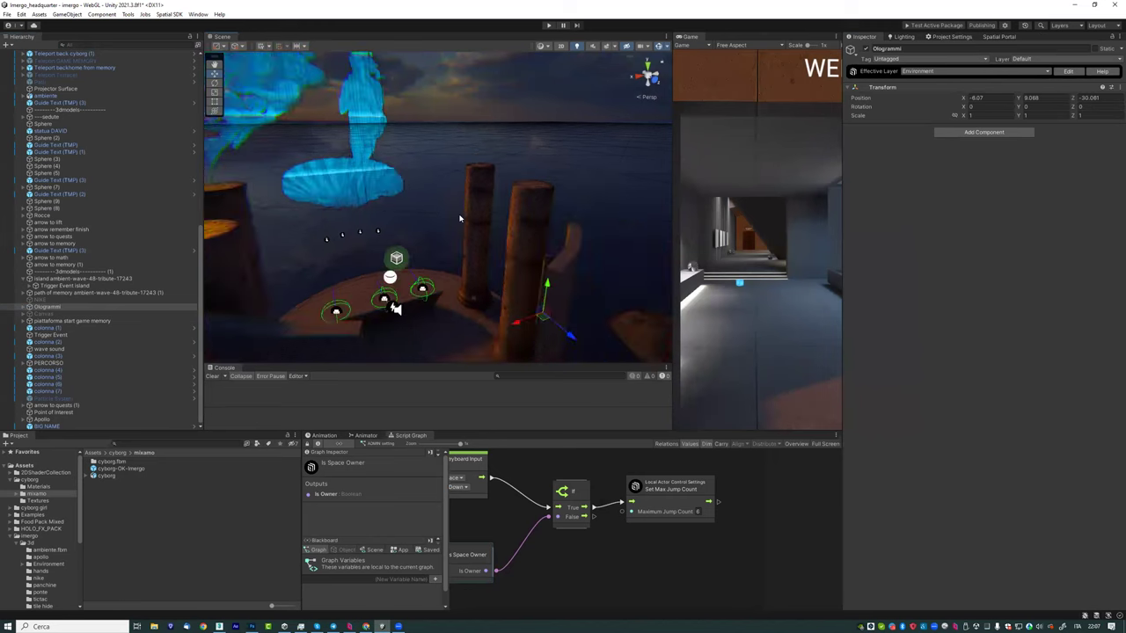
left_click(868, 50)
left_click(868, 51)
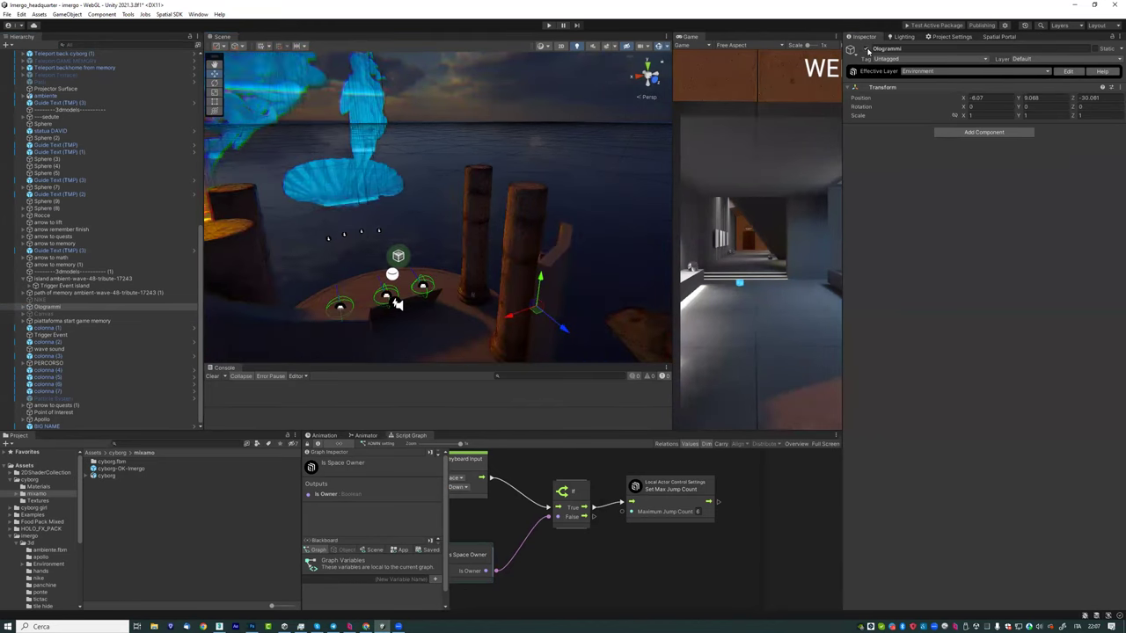
left_click(868, 50)
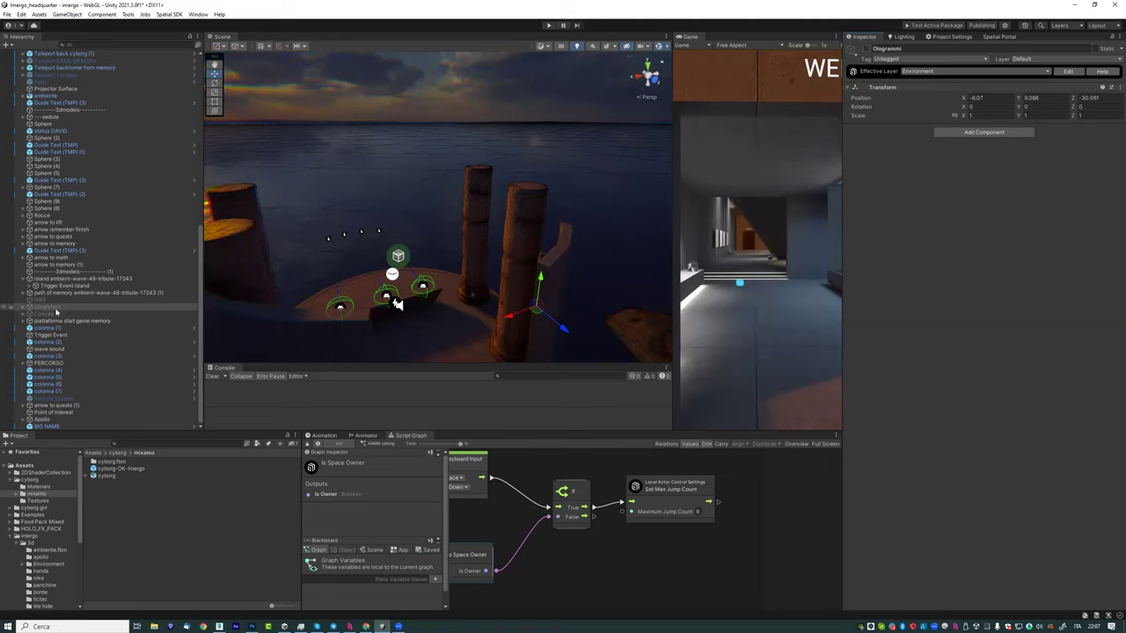
left_click(867, 50)
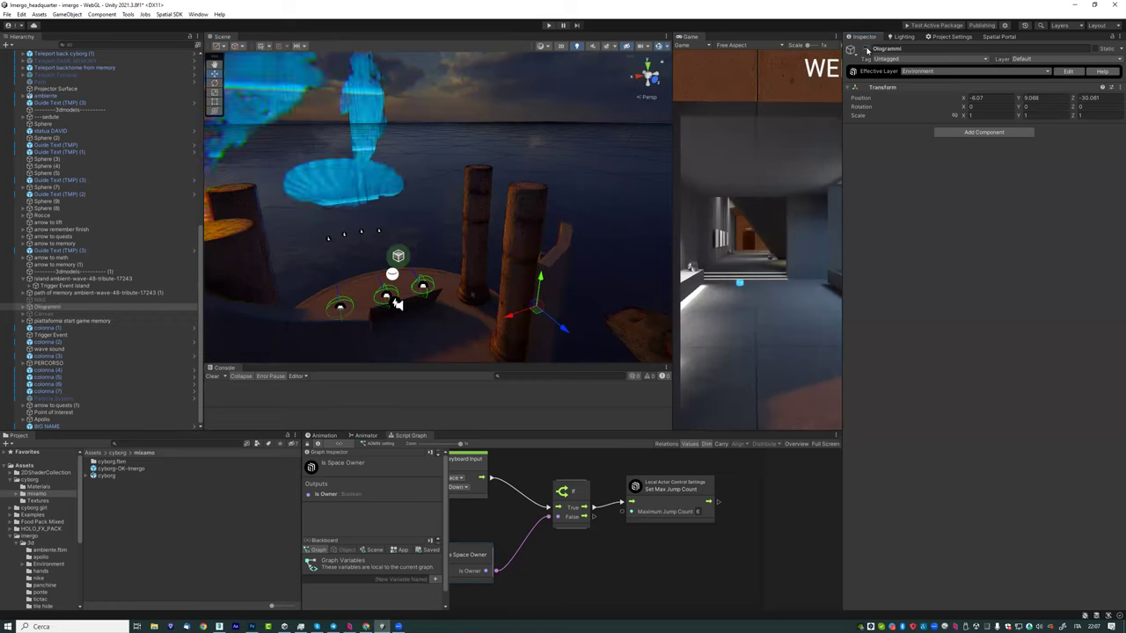
Step: Expand Ologrammi to view its child holograms and Logo-Imergo, then select Trigger Event Island
left_click(25, 307)
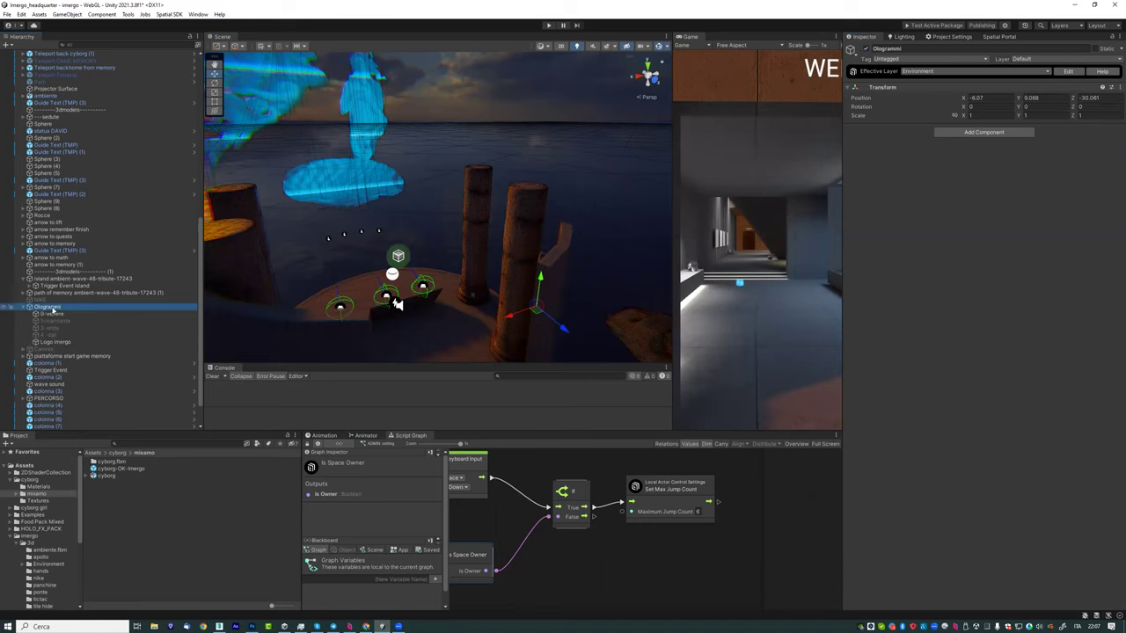
left_click(865, 51)
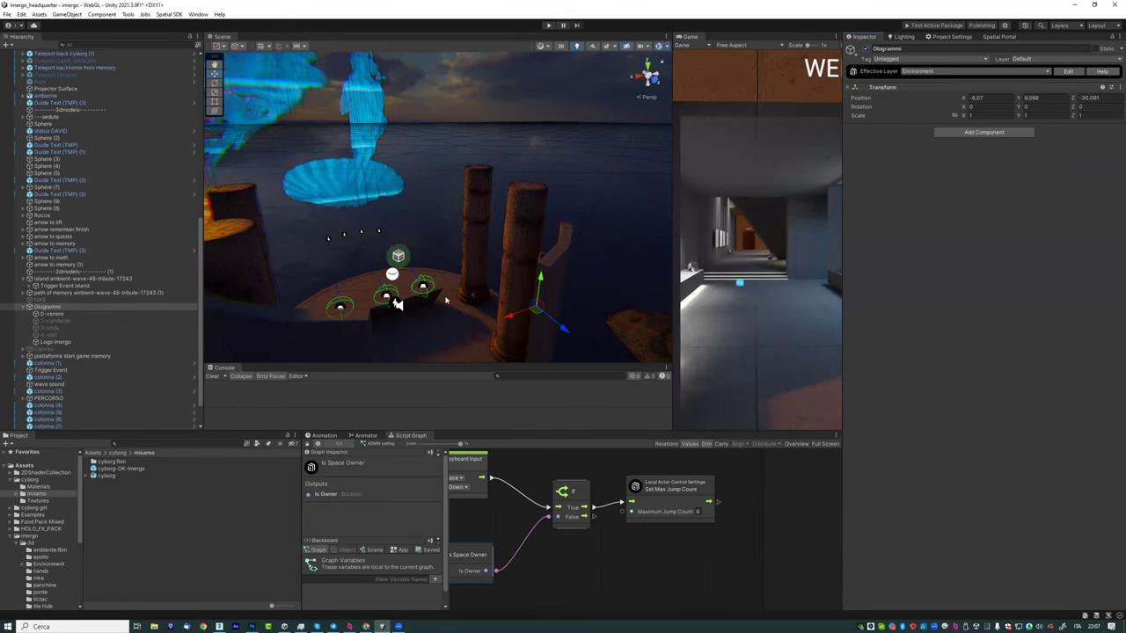
scroll(363, 251, "down", 1)
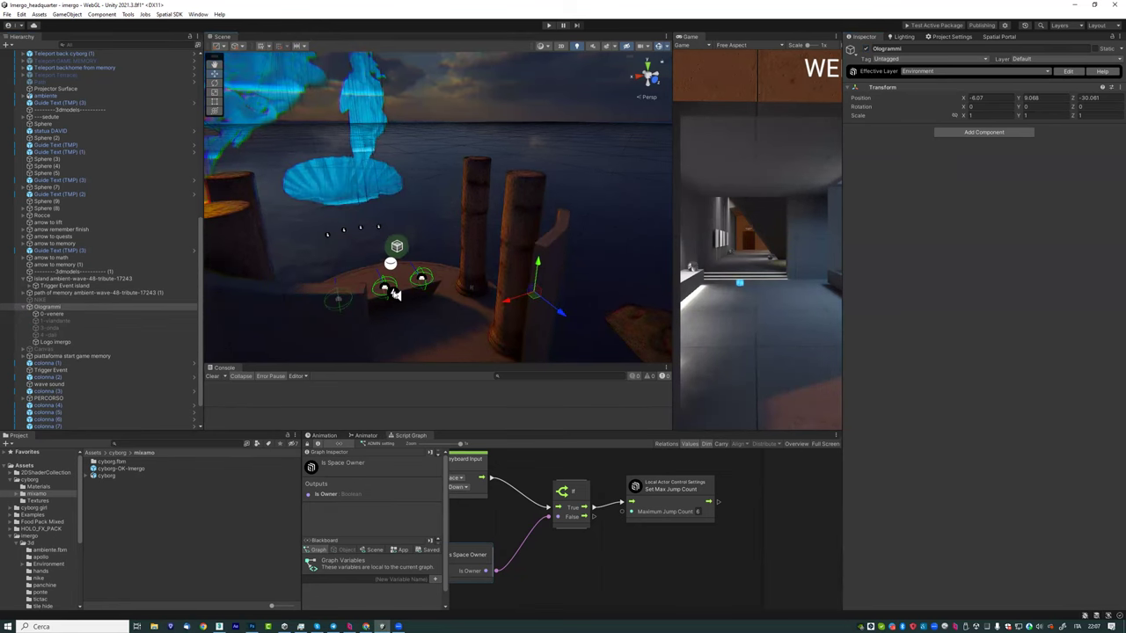
left_click(395, 293)
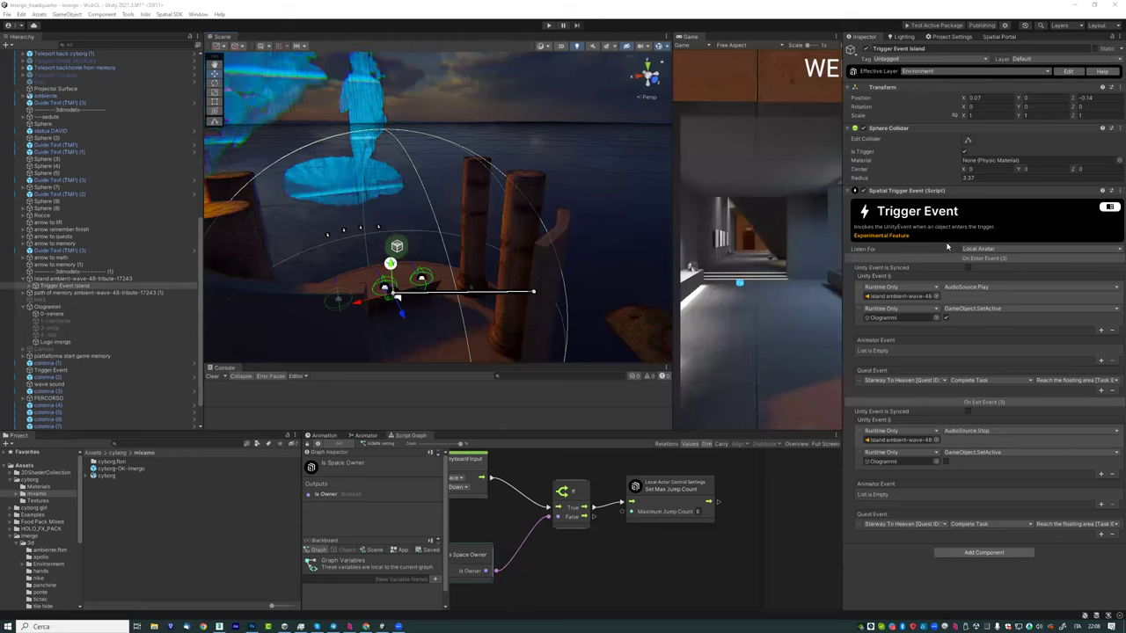
Step: Review Trigger Event Island's radius-3.37 trigger that shows and hides Ologrammi, then open the GameObject menu
left_click(849, 190)
left_click(850, 190)
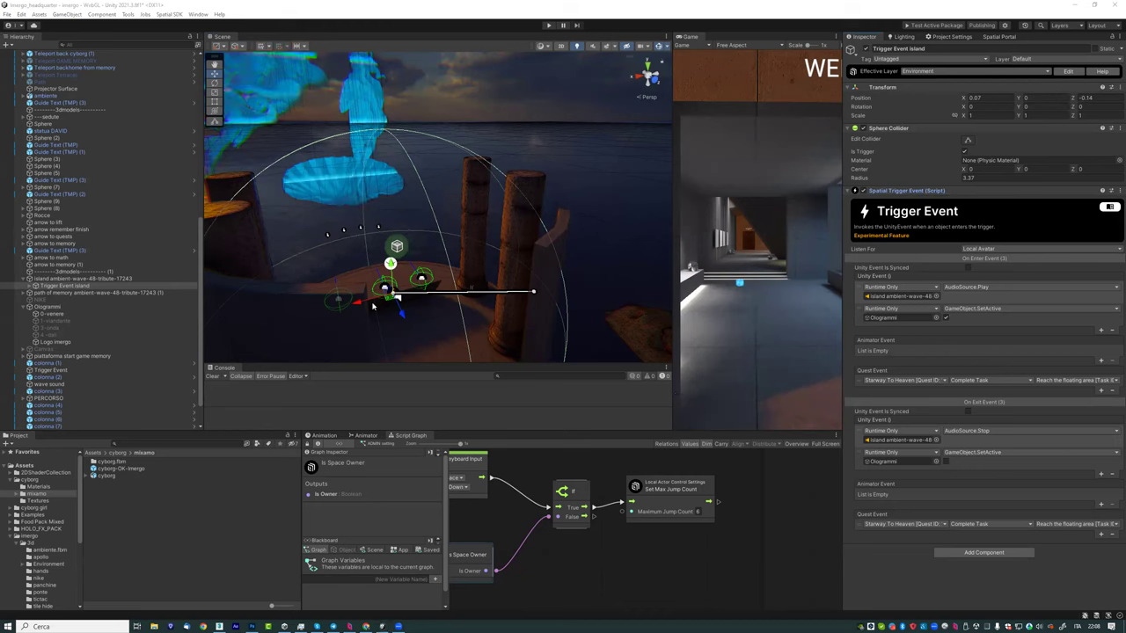
right_click_drag(359, 303, 370, 267)
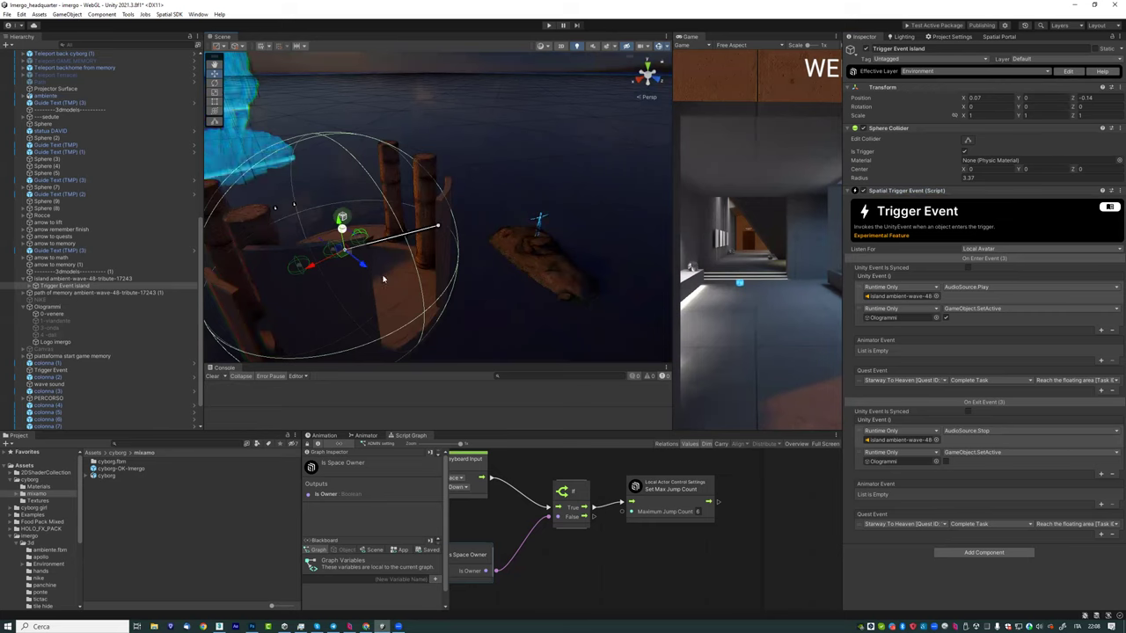
scroll(150, 365, "down", 2)
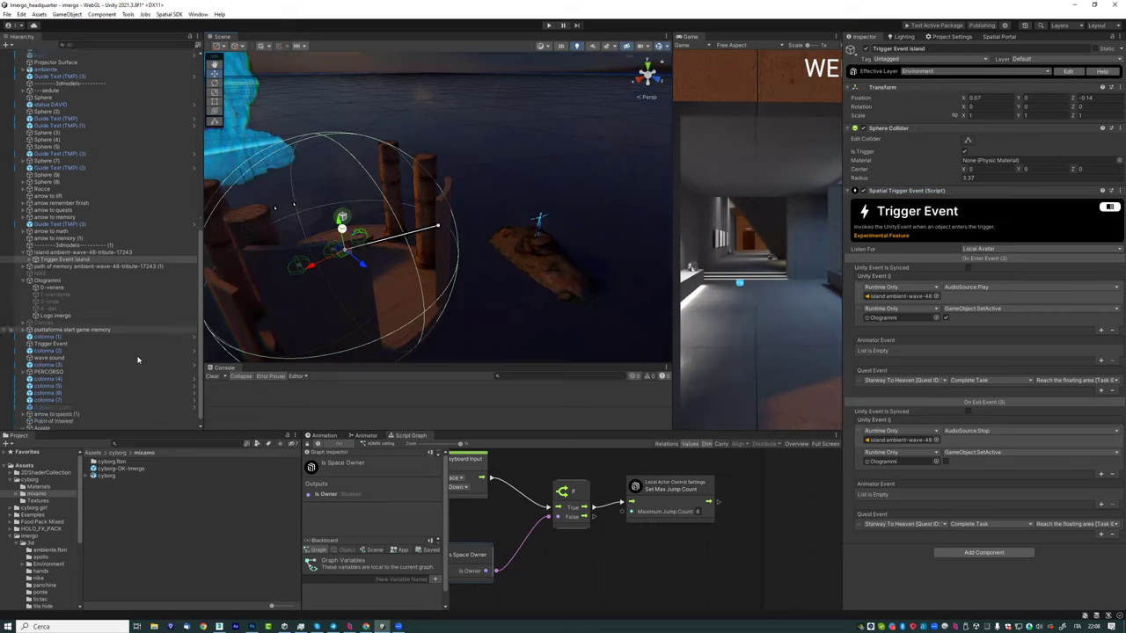
left_click(67, 14)
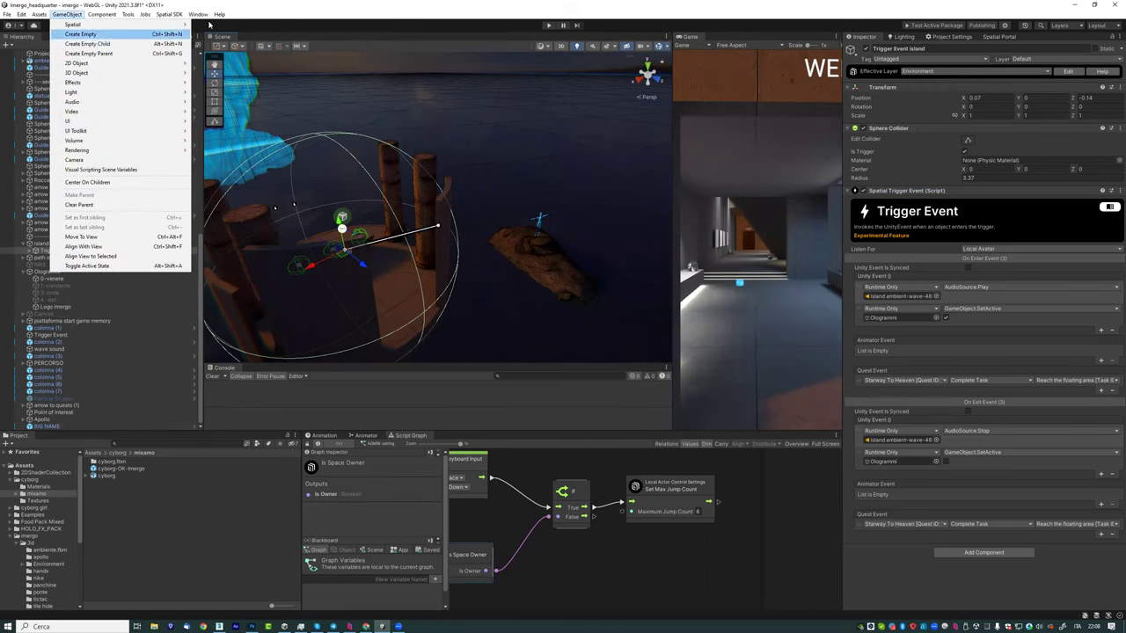
left_click(256, 5)
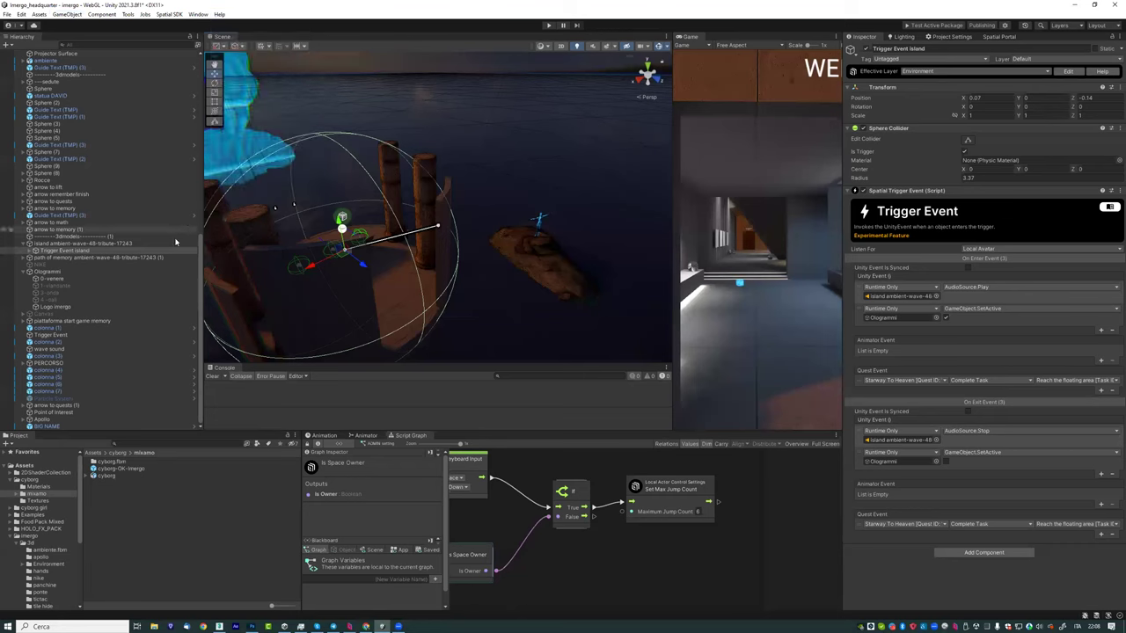
right_click(50, 272)
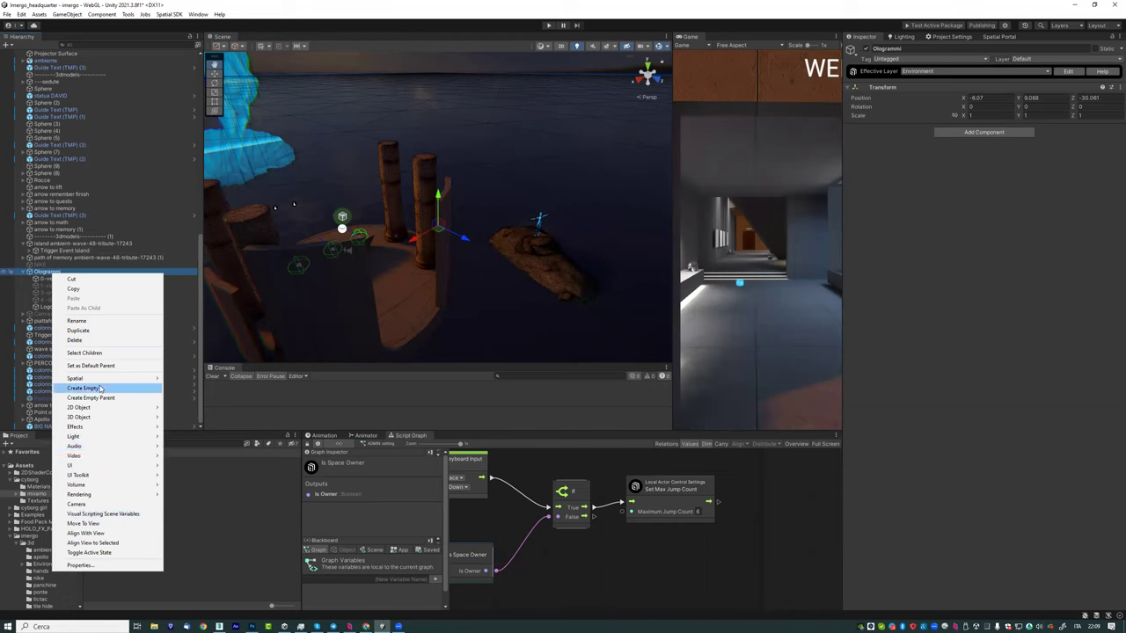
mouse_move(100, 380)
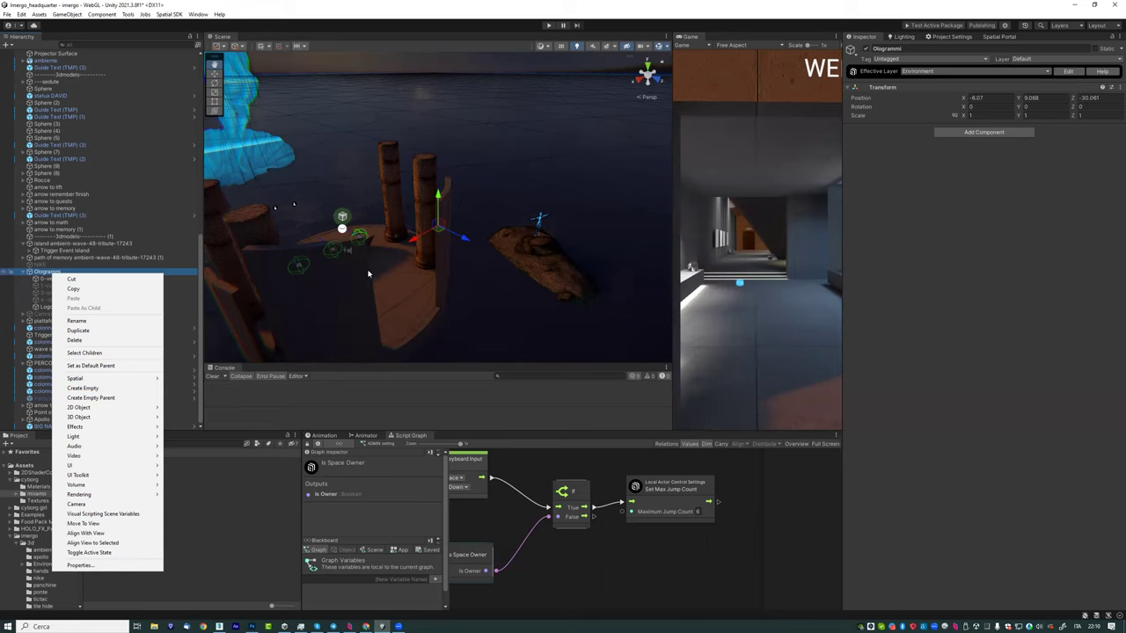
left_click(392, 274)
left_click_drag(359, 257, 269, 277, "alt")
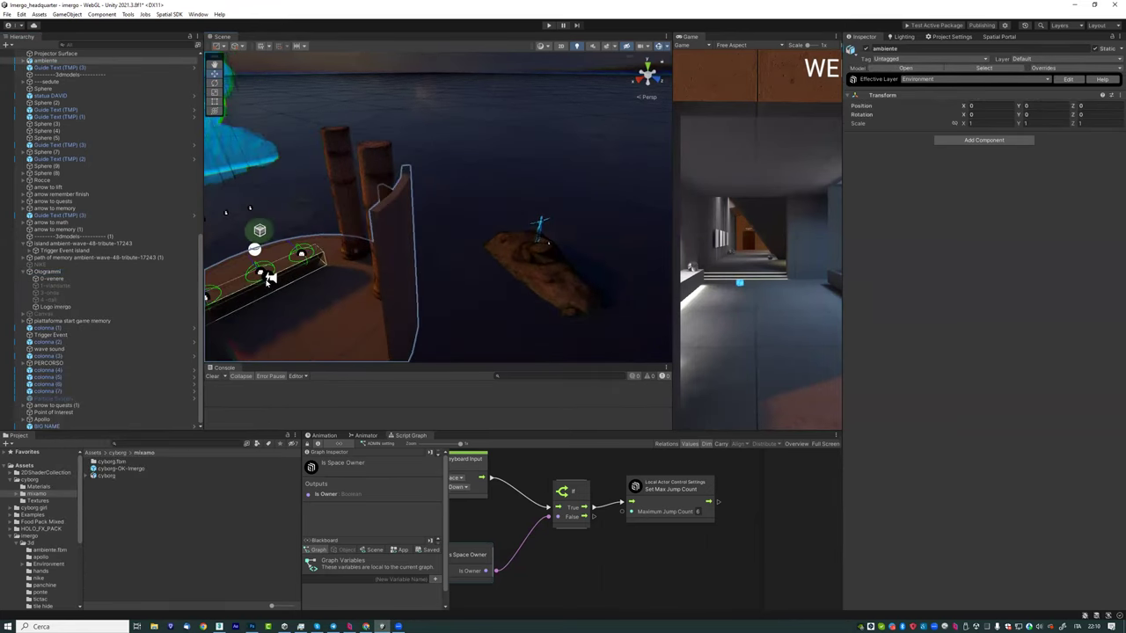
Step: Drag Trigger Event Island's Sphere Collider radius down to 2.58 and check the smaller sphere
left_click(271, 279)
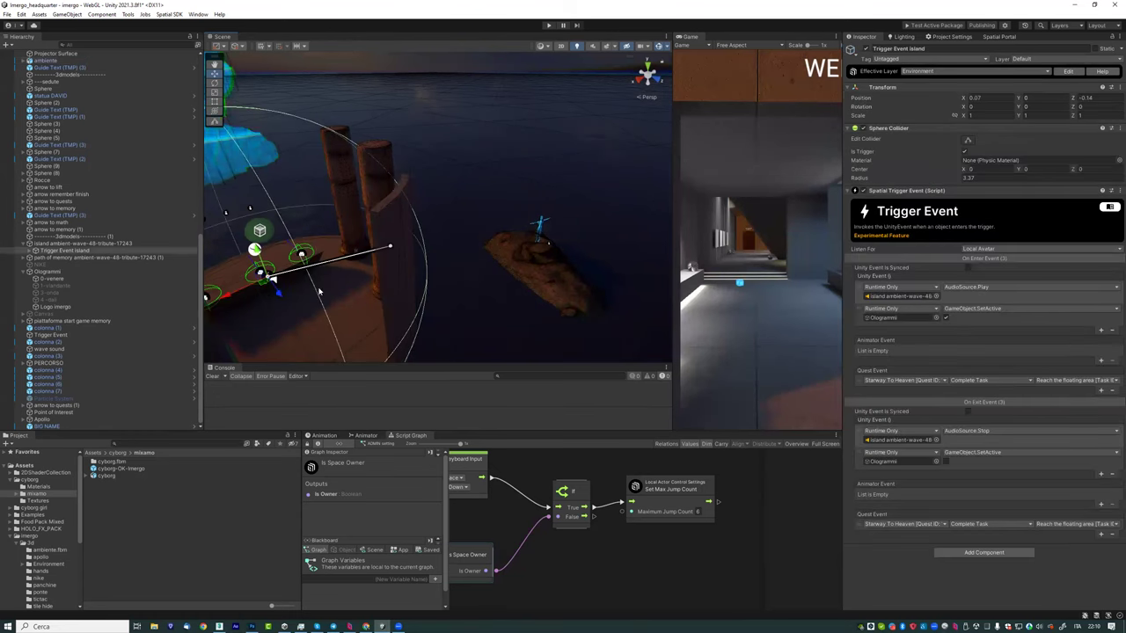
mouse_move(271, 280)
left_mouse_down("alt")
mouse_move(421, 259)
mouse_move(528, 264)
left_mouse_up("alt")
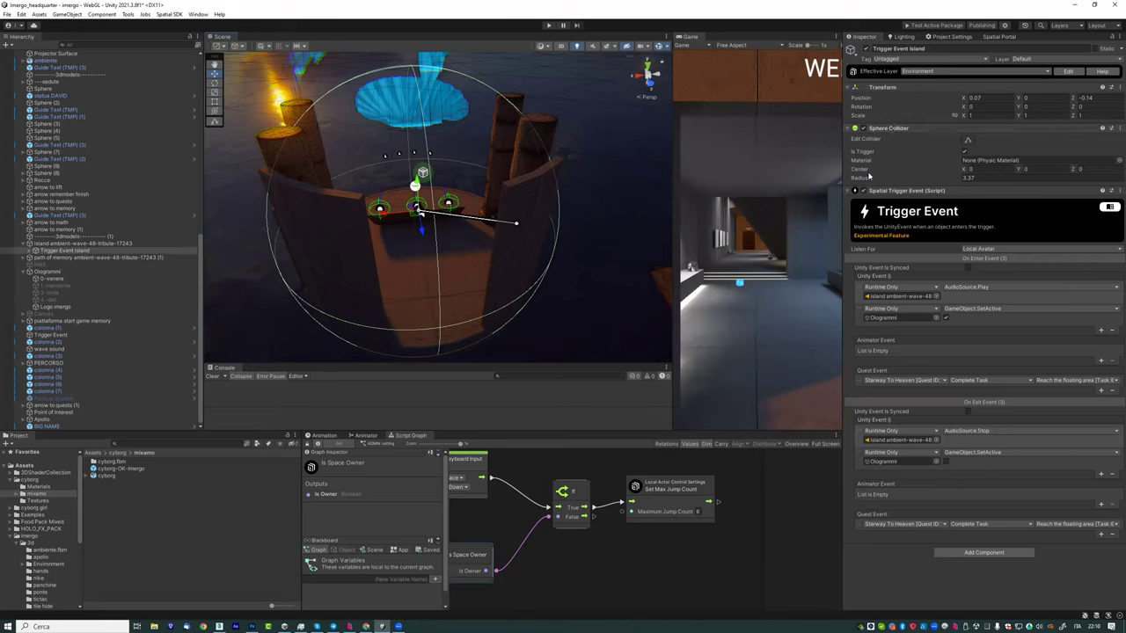
left_click_drag(960, 179, 942, 183)
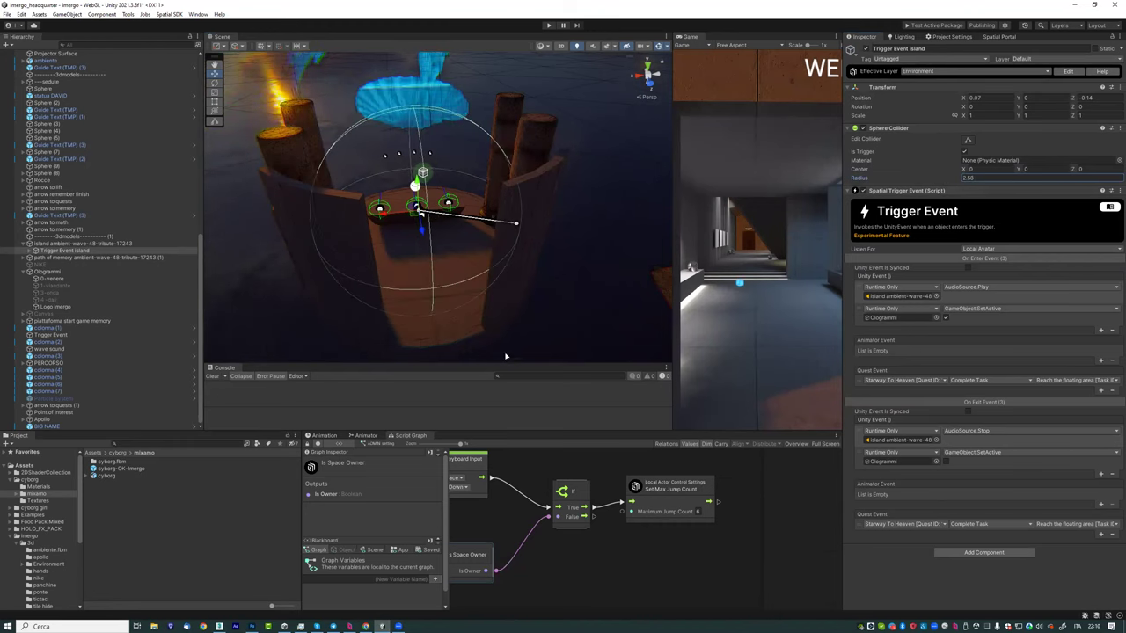
mouse_move(467, 309)
left_mouse_down("alt")
mouse_move(494, 275)
mouse_move(487, 240)
left_mouse_up("alt")
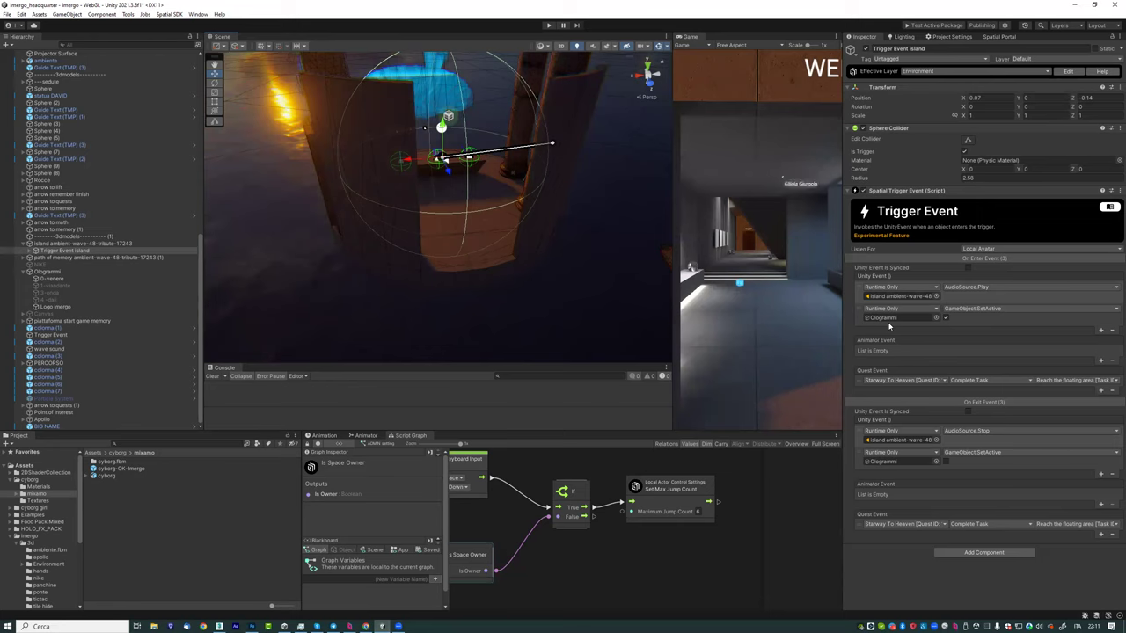
mouse_move(365, 623)
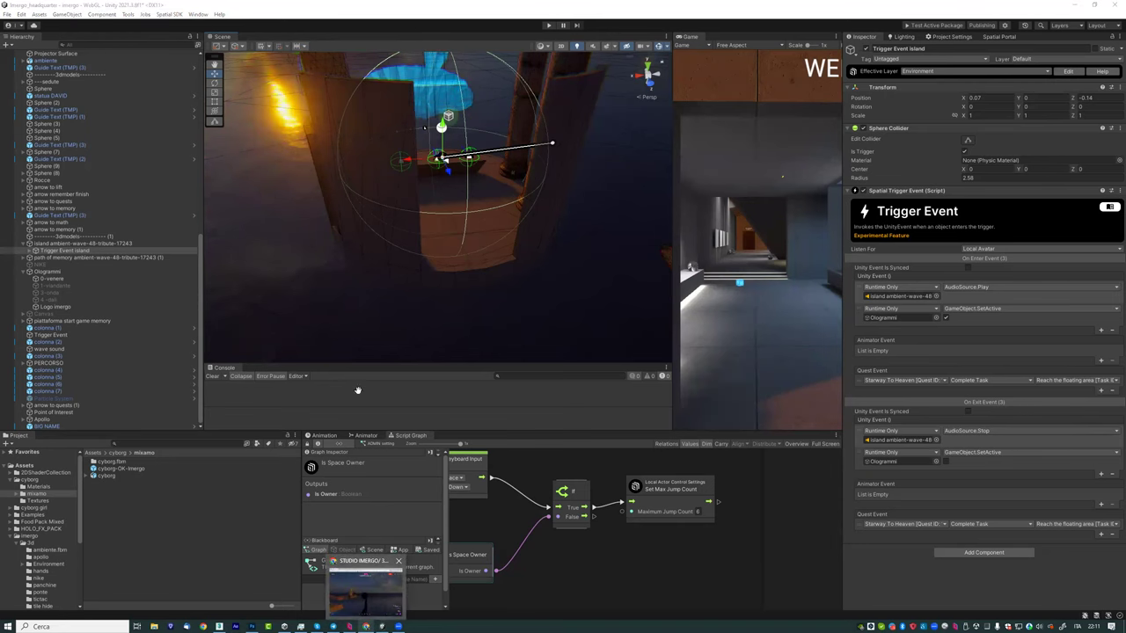
Step: In Spatial, walk the avatar between the pillars onto the platform to trigger the hologram, then return to Unity
left_click(366, 585)
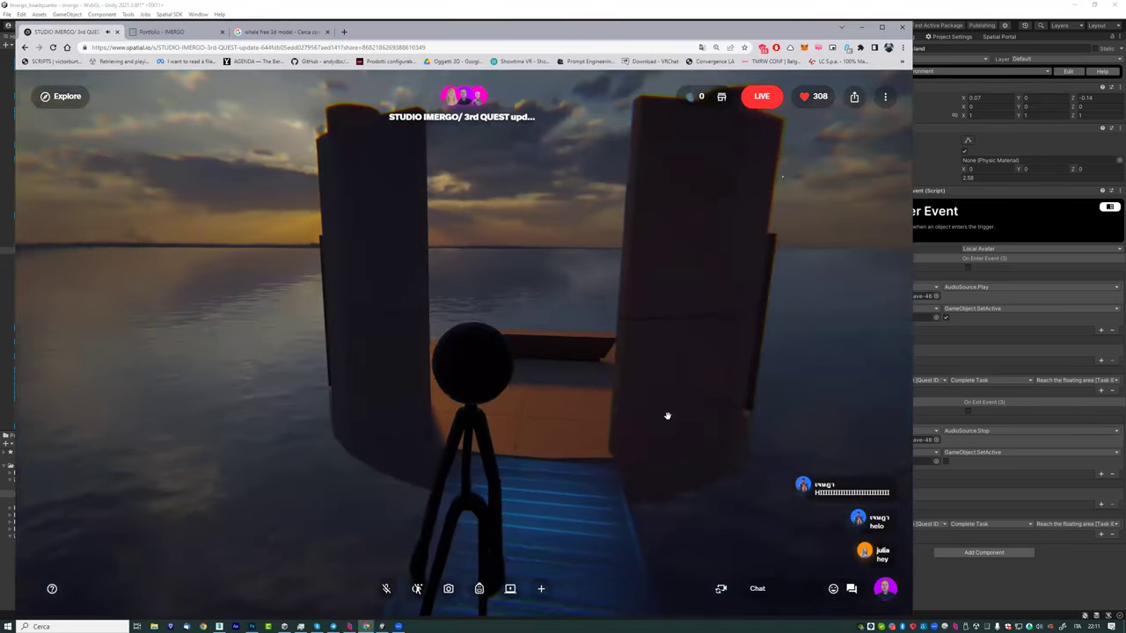
mouse_move(442, 403)
left_mouse_down()
mouse_move(450, 471)
mouse_move(633, 461)
left_mouse_up()
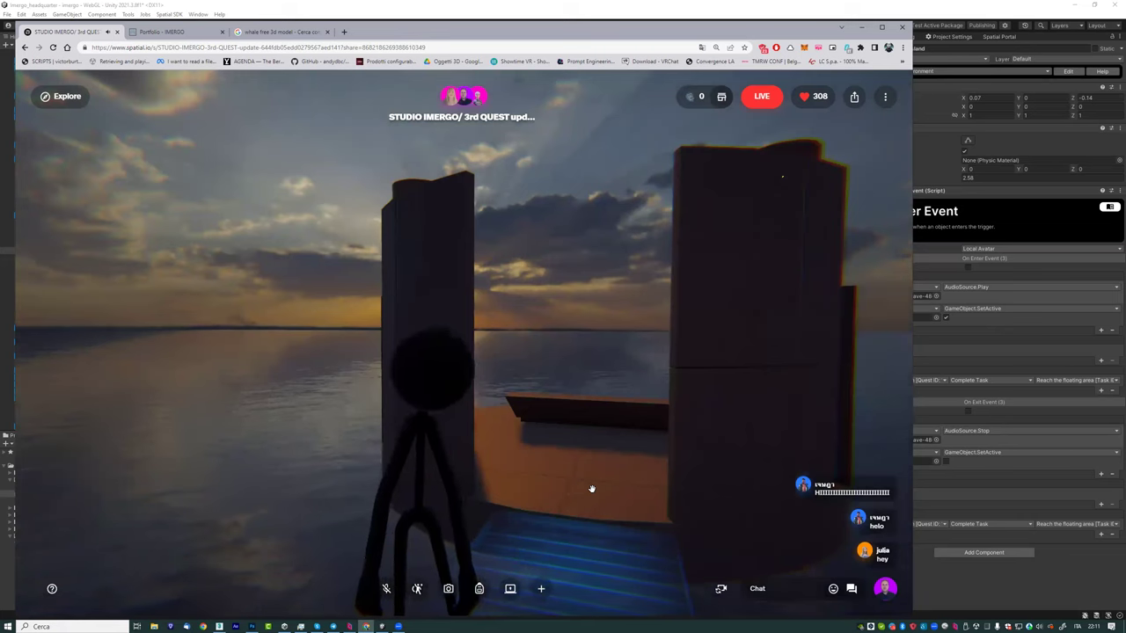
key("w")
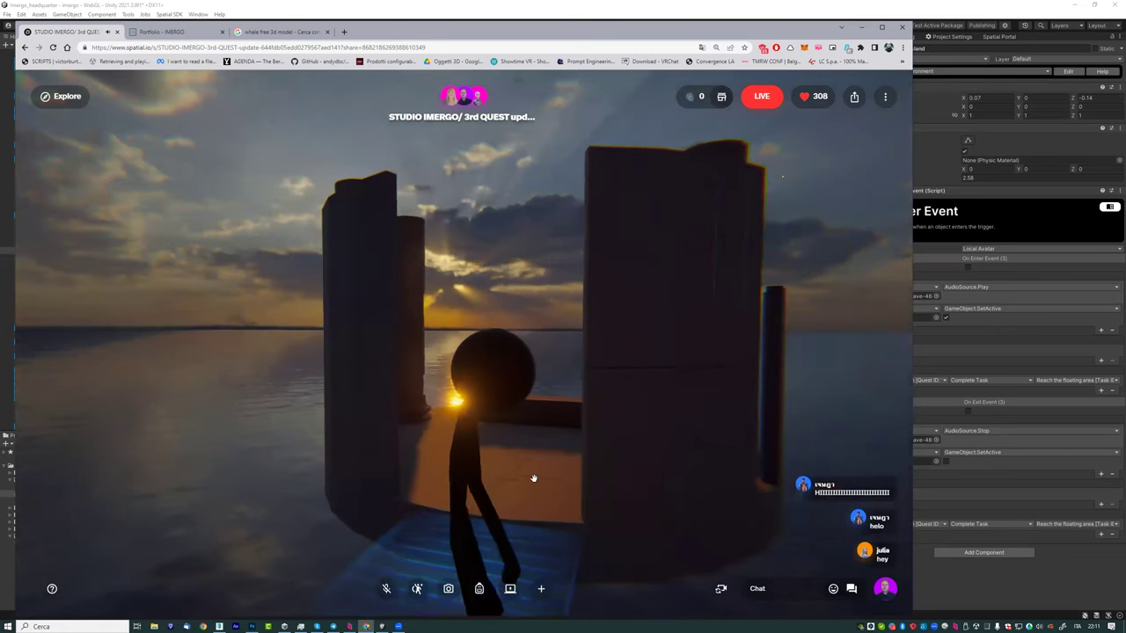
key("w")
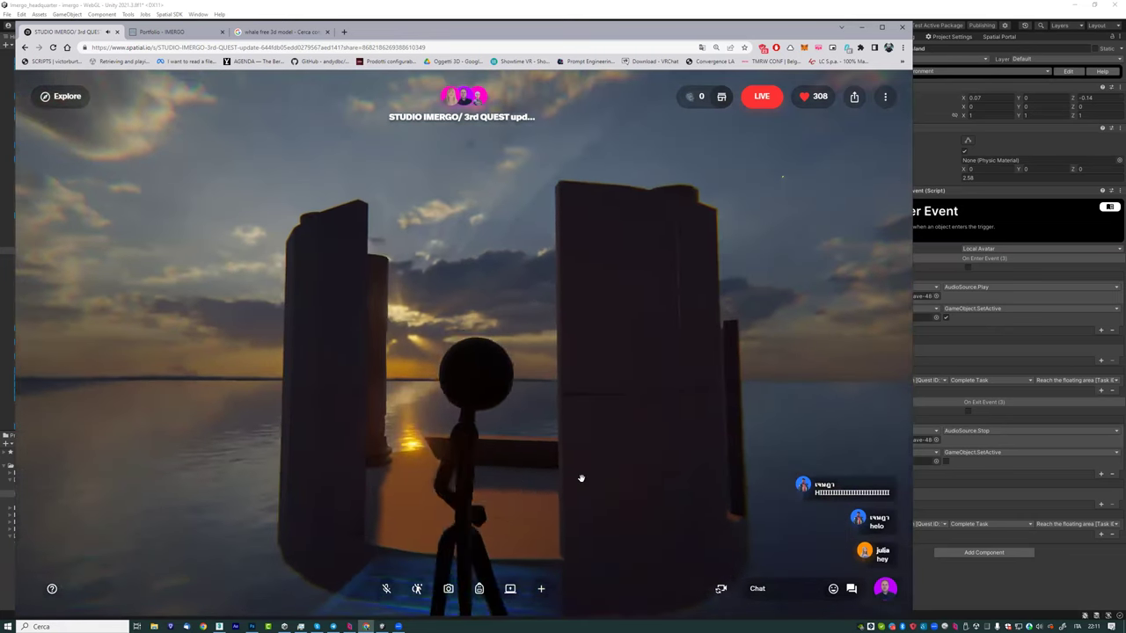
key("w")
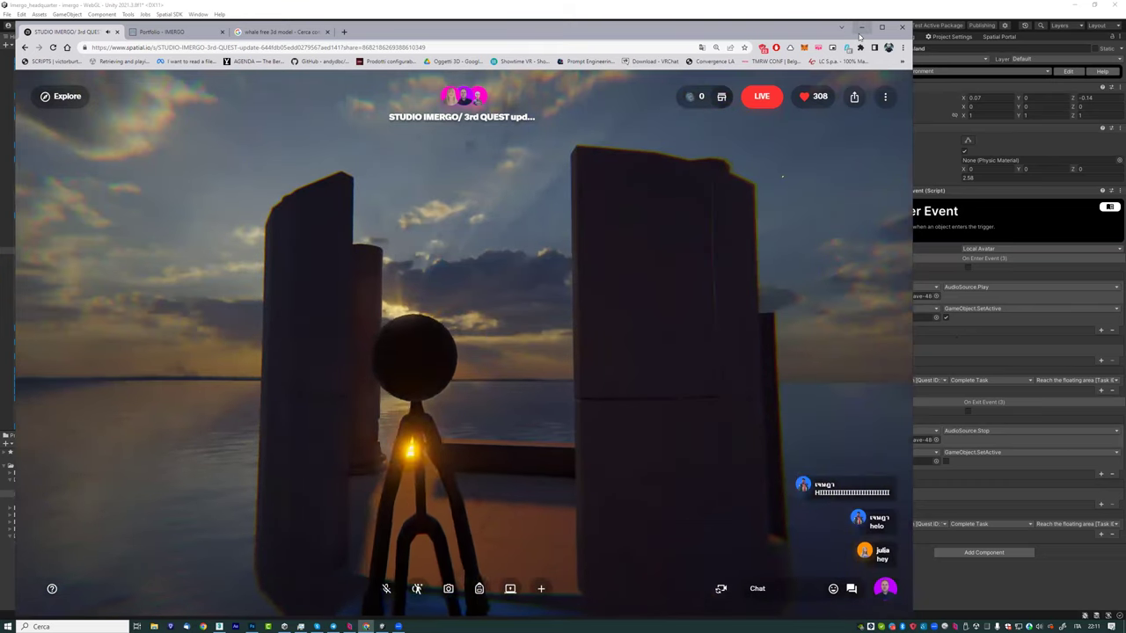
left_click(943, 315)
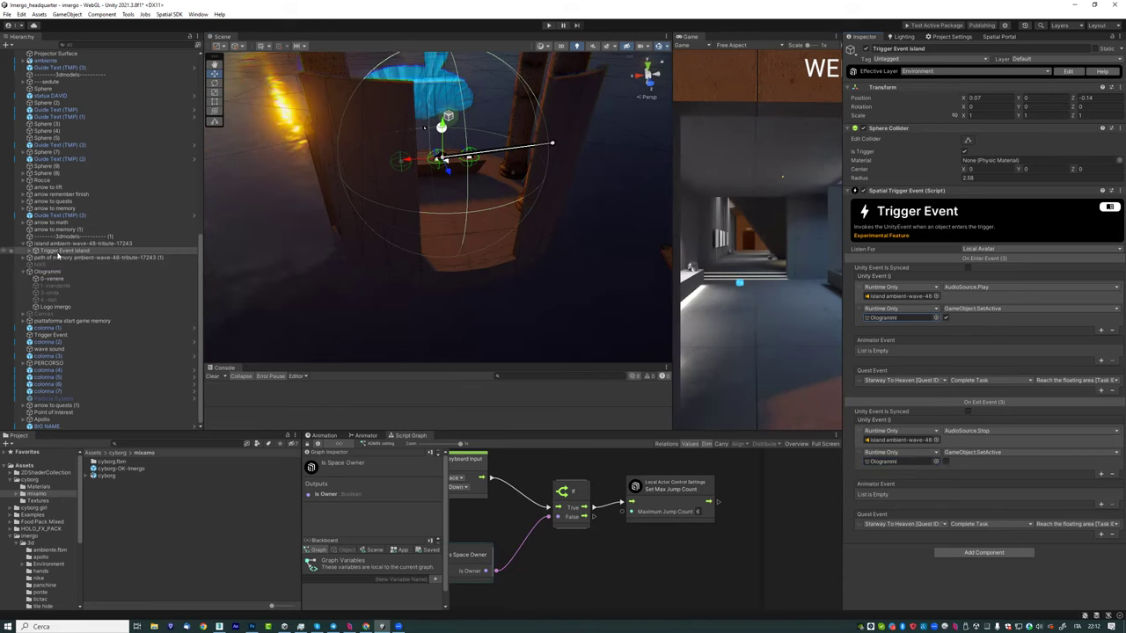
Step: Select the trigger's Ologrammi group, then zoom in on the platform and select seat hotspot Seat1 (20)
left_click(890, 318)
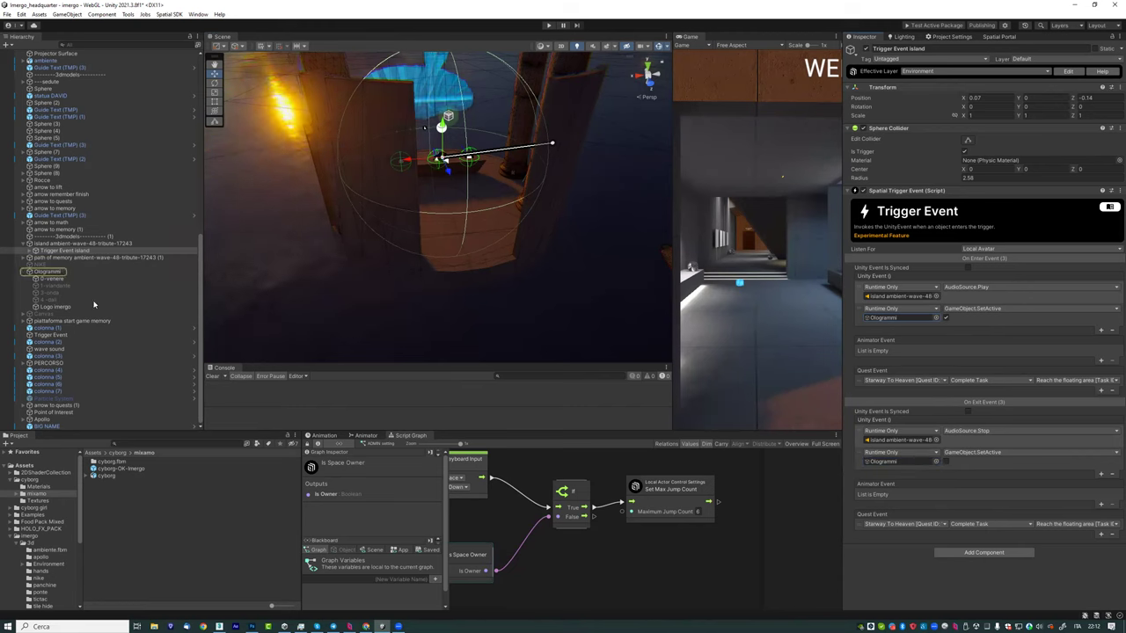
left_click(46, 272)
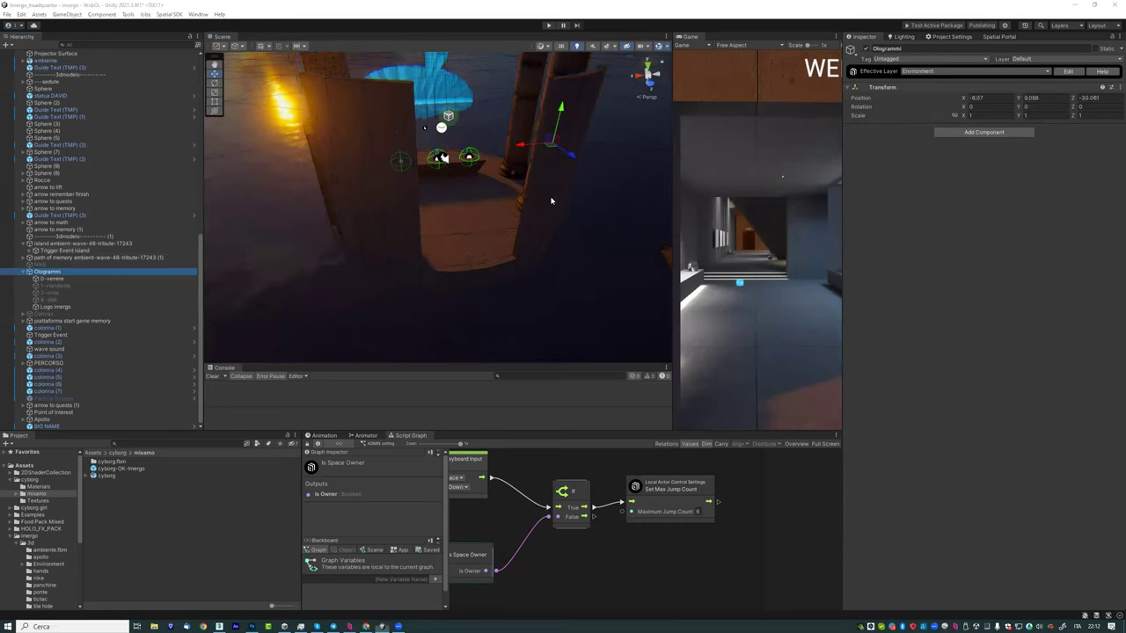
mouse_move(551, 200)
left_mouse_down("alt")
mouse_move(501, 281)
mouse_move(518, 252)
mouse_move(508, 265)
mouse_move(490, 244)
left_mouse_up("alt")
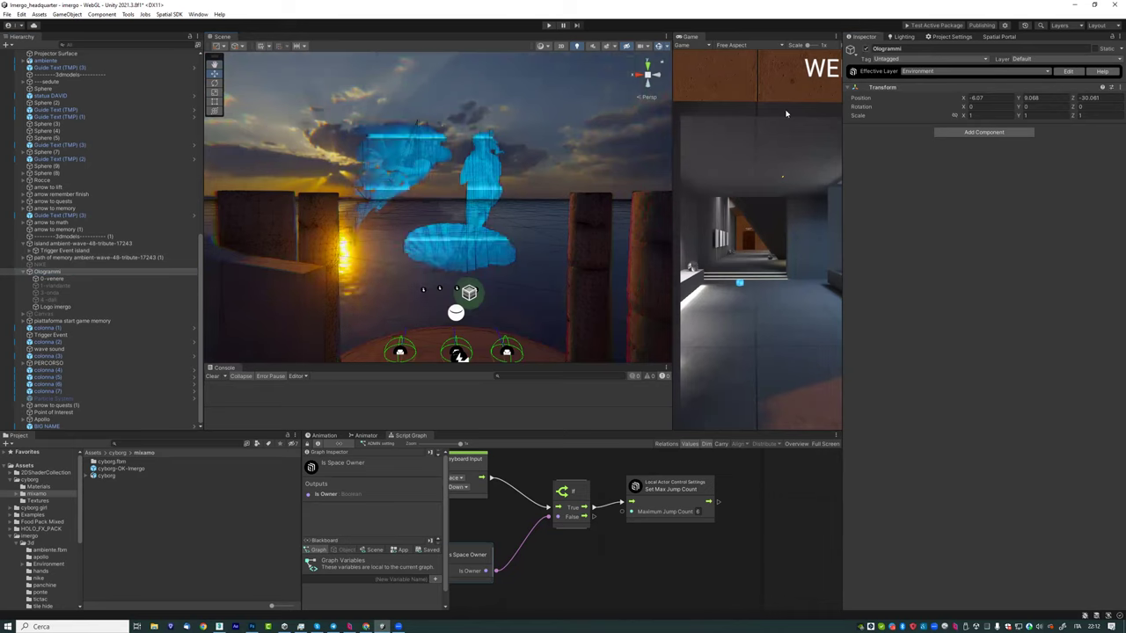
mouse_move(456, 348)
middle_mouse_down()
mouse_move(479, 317)
mouse_move(407, 234)
mouse_move(366, 233)
middle_mouse_up()
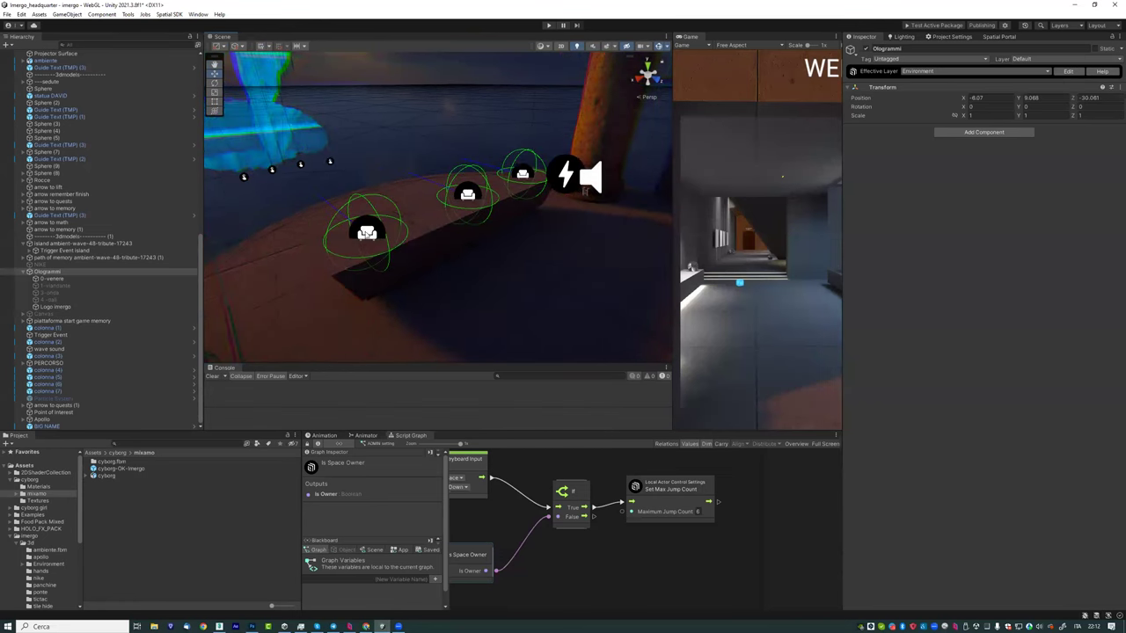
left_click(366, 233)
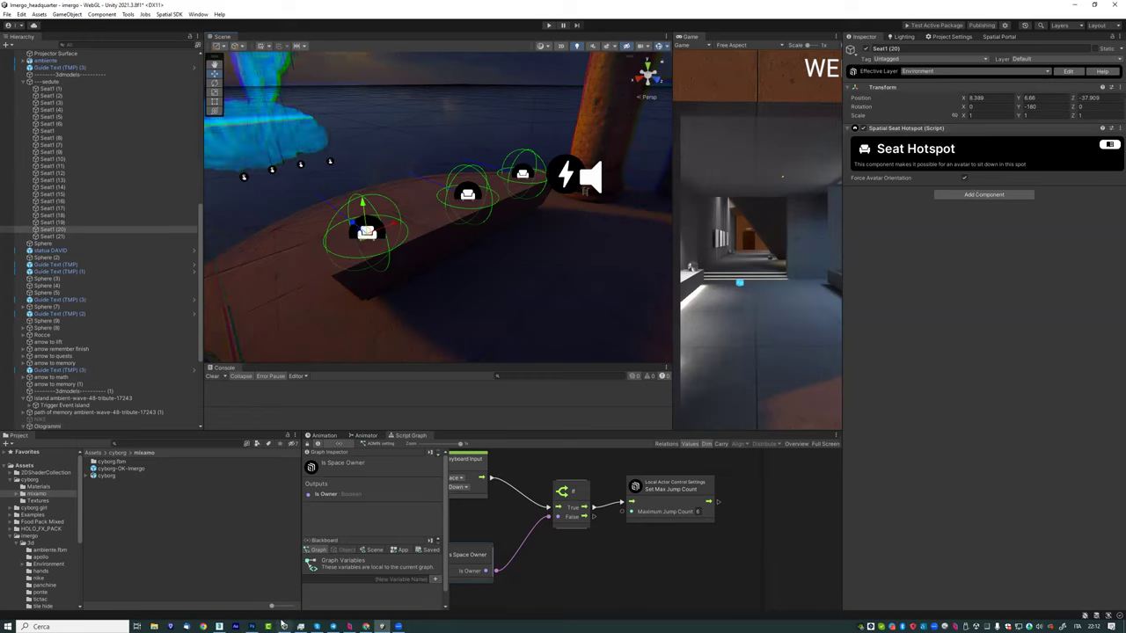
Step: Walk onto the wooden deck so the shell hologram appears, step back off to hide it, then return to Unity
left_click(365, 626)
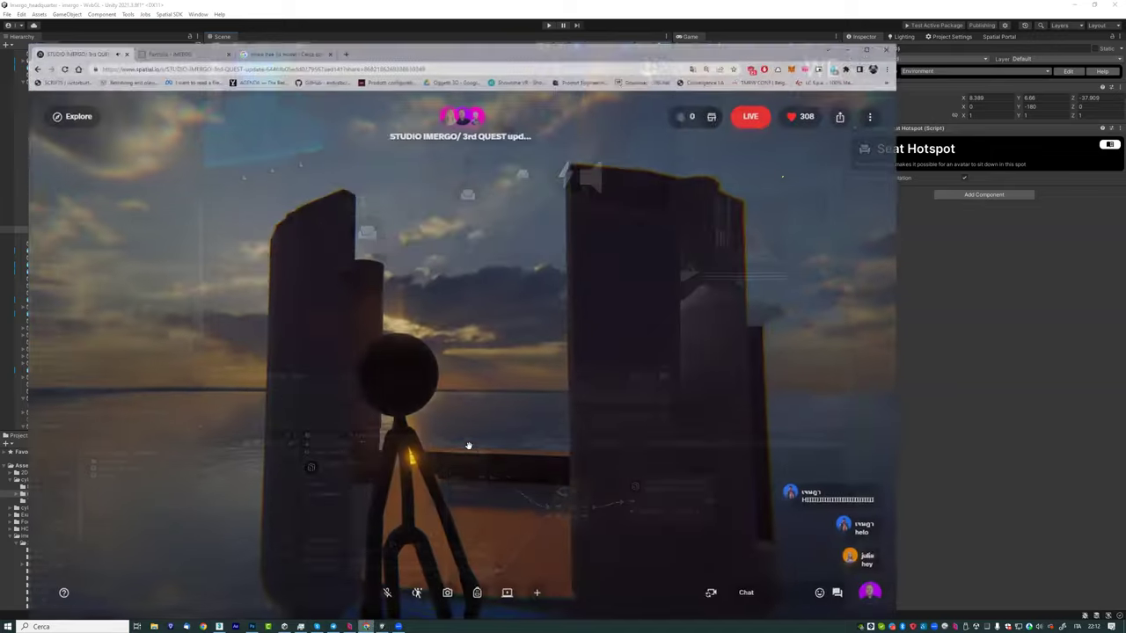
key("w")
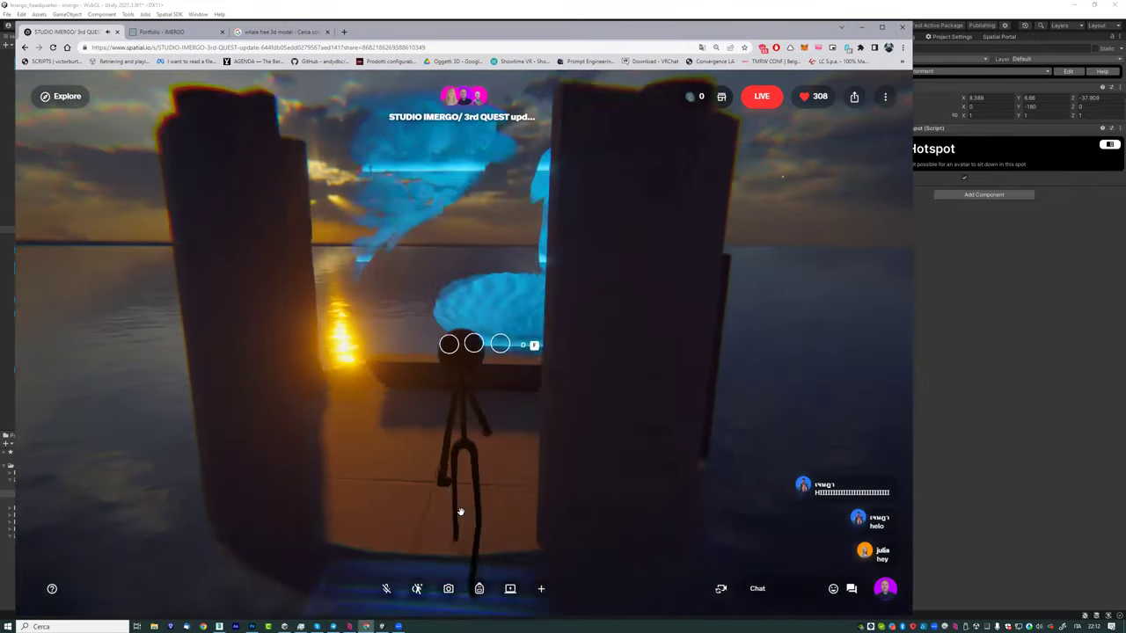
key("a")
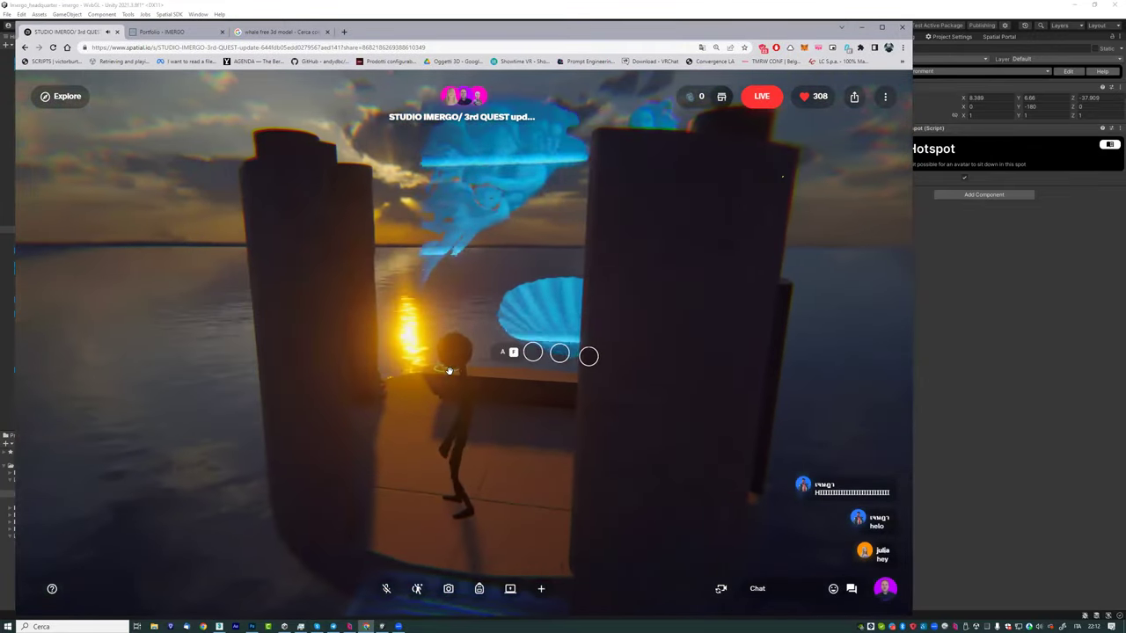
key("w")
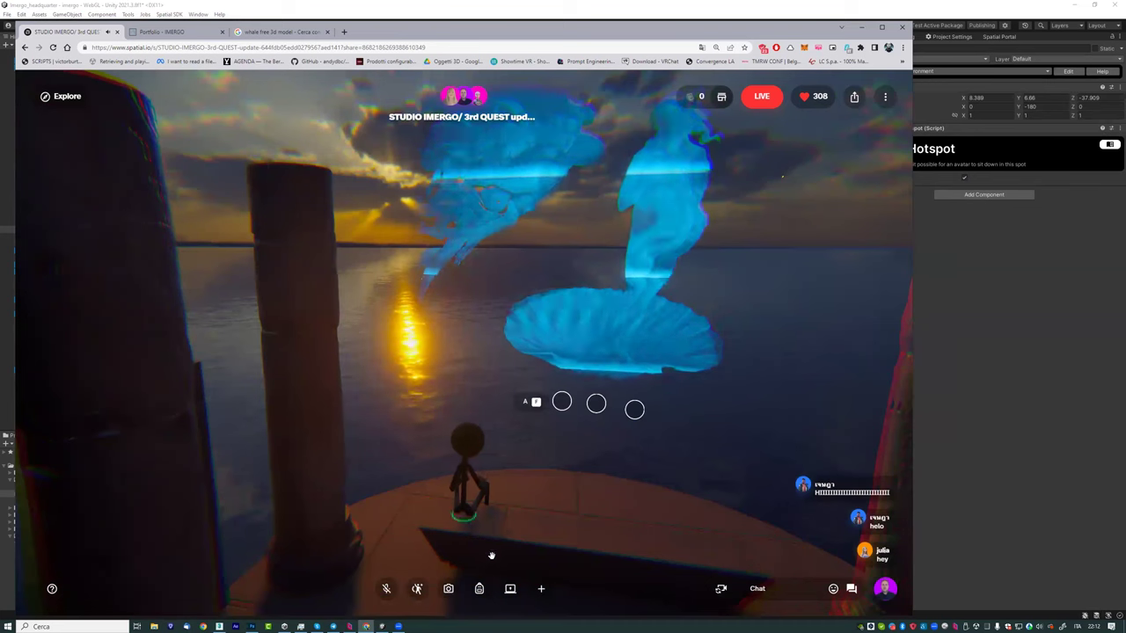
key("s")
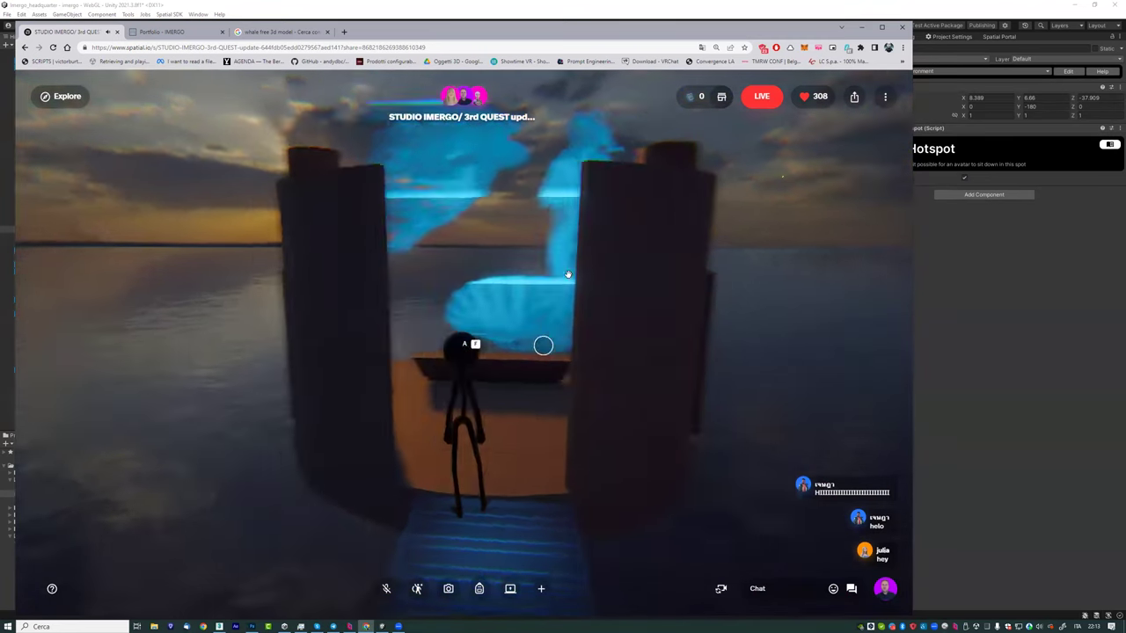
key("d")
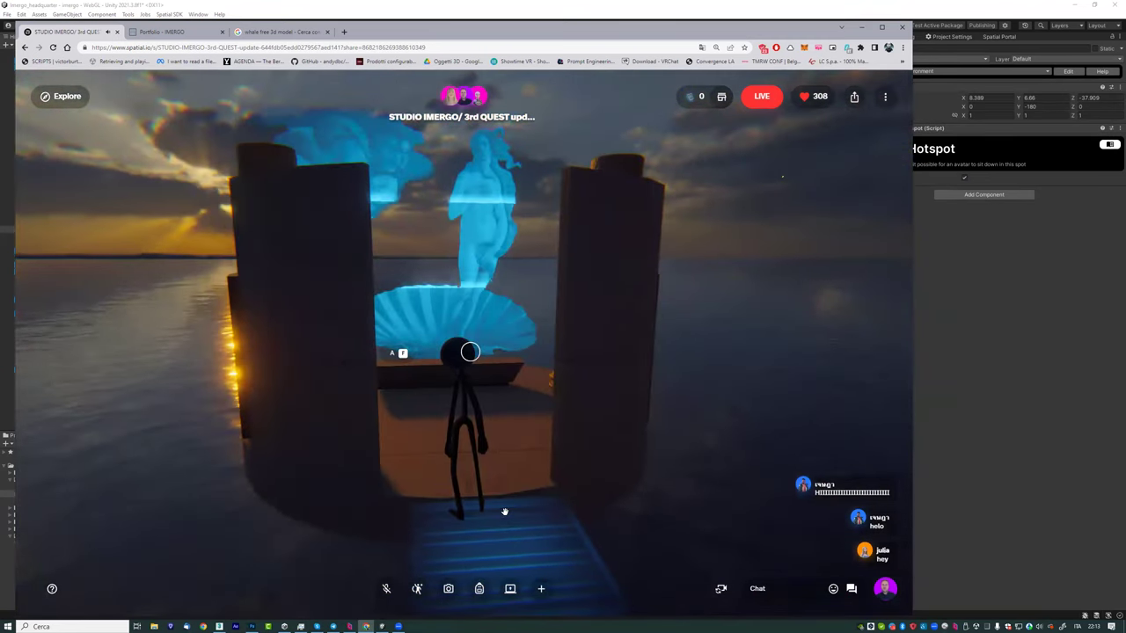
key("s")
key("s")
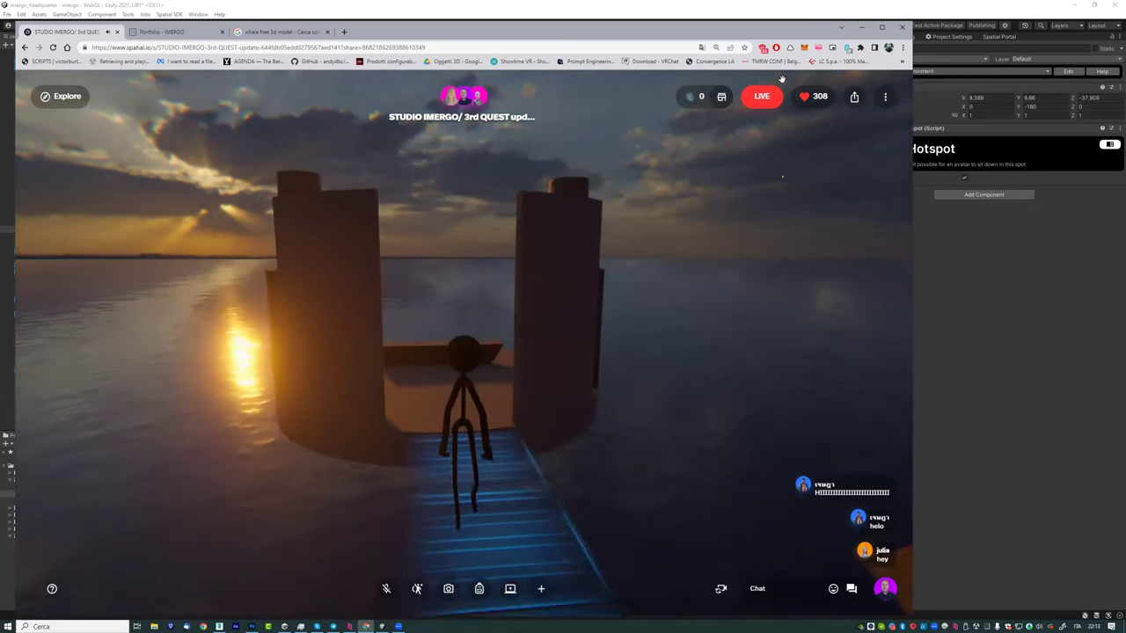
left_click(904, 12)
mouse_move(588, 153)
right_mouse_down()
mouse_move(410, 261)
mouse_move(337, 95)
right_mouse_up()
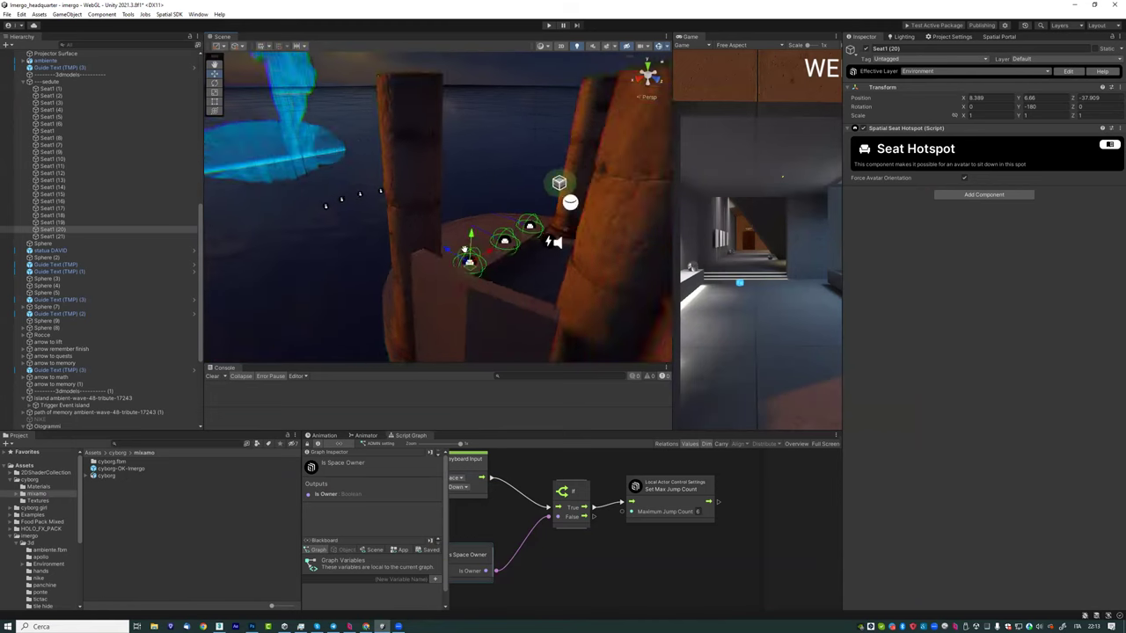
Step: Select the 0-venere hologram and pan across its holo_botticelli sprite
left_click(322, 181)
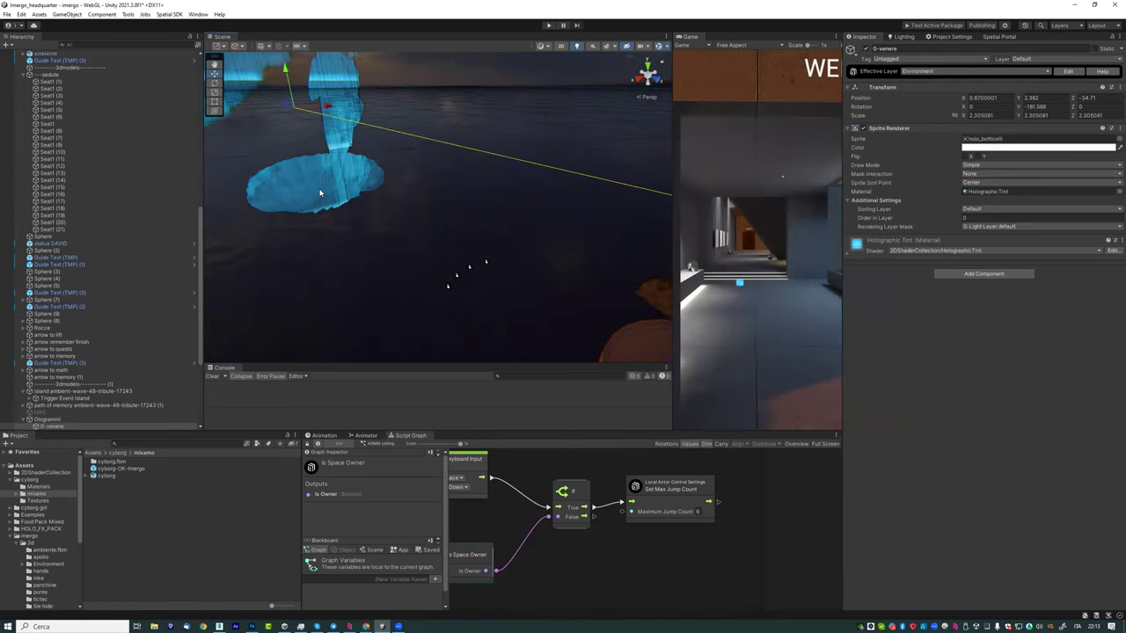
left_click(322, 181)
mouse_move(321, 181)
right_mouse_down()
mouse_move(382, 169)
mouse_move(330, 123)
mouse_move(413, 209)
mouse_move(369, 204)
mouse_move(680, 124)
mouse_move(332, 172)
right_mouse_up()
left_click(326, 119)
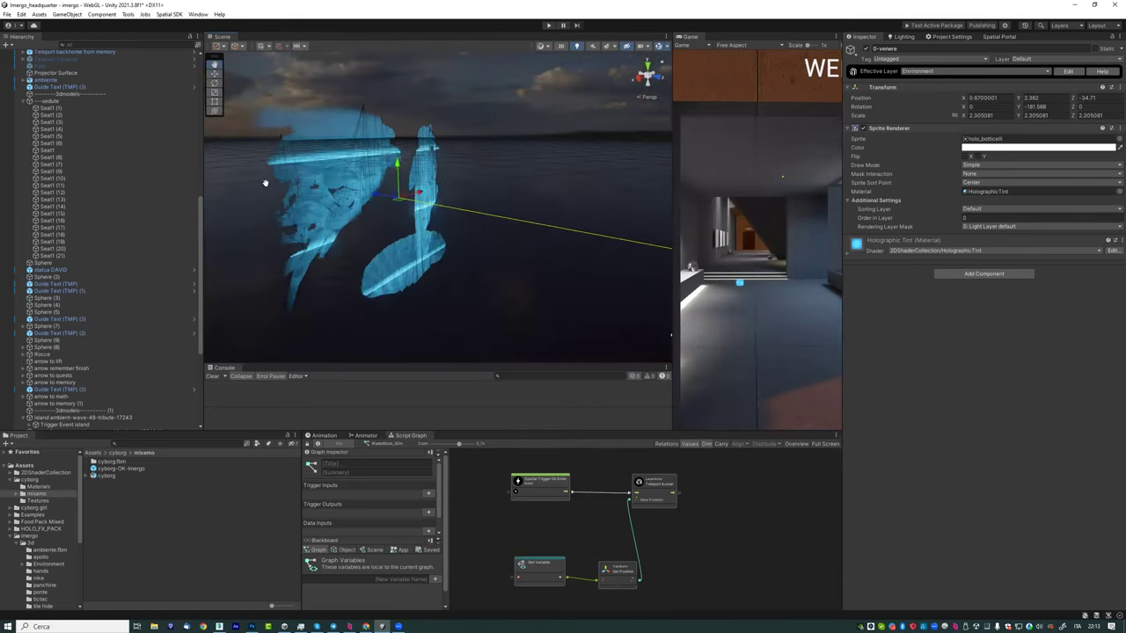
middle_click_drag(333, 173, 271, 184)
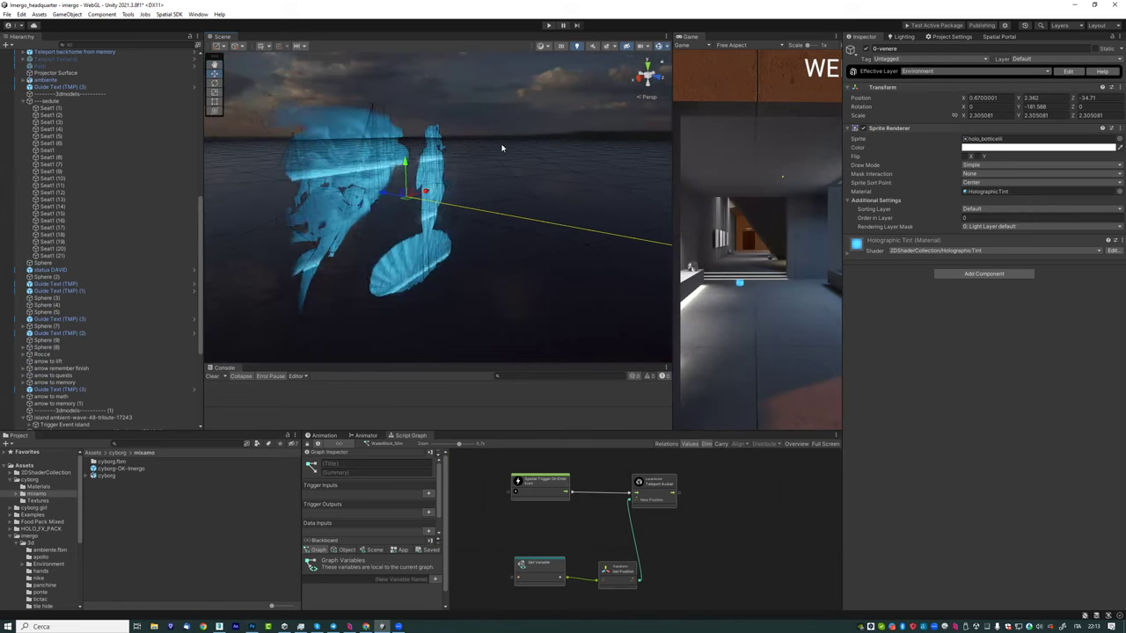
Step: Switch to the Move tool and reframe the view around the HolographicTint hologram
key("w")
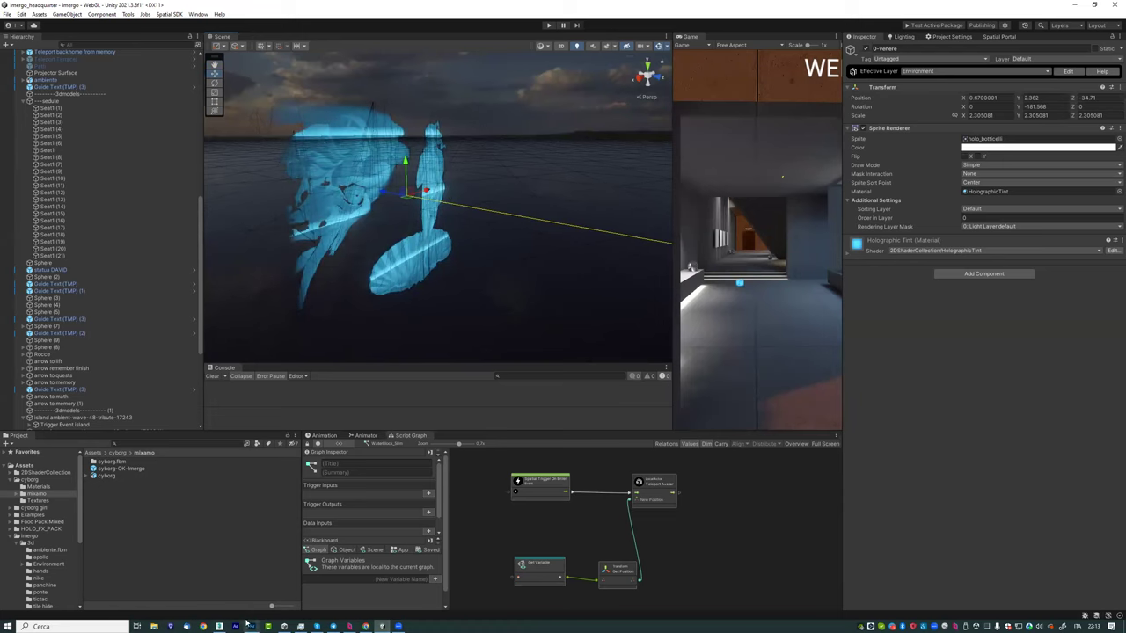
mouse_move(247, 622)
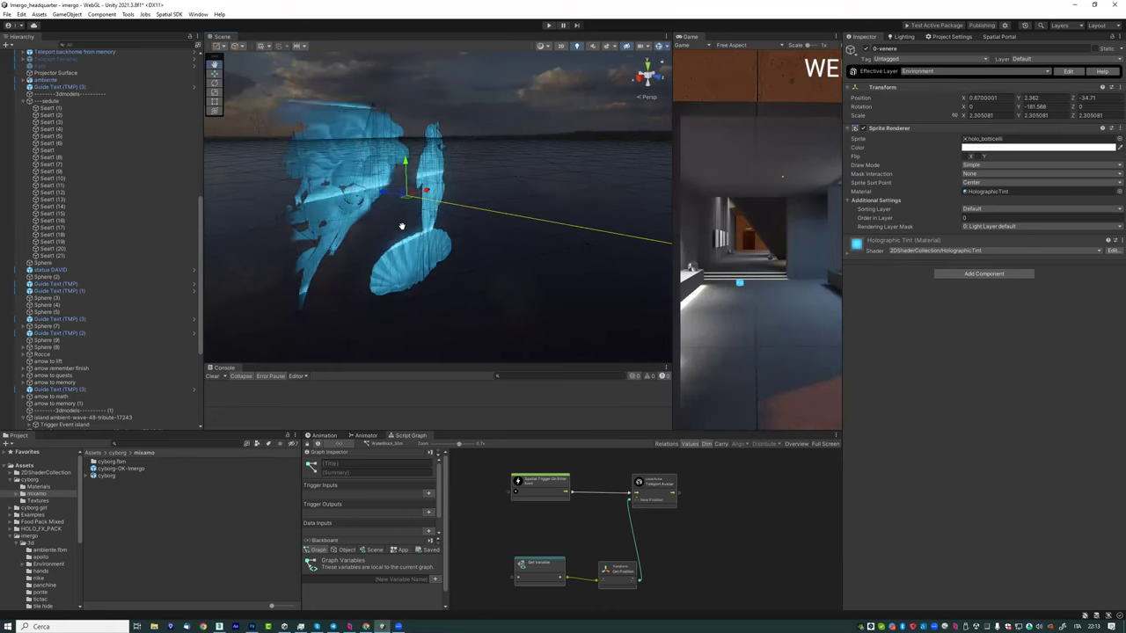
left_click_drag(401, 226, 480, 237)
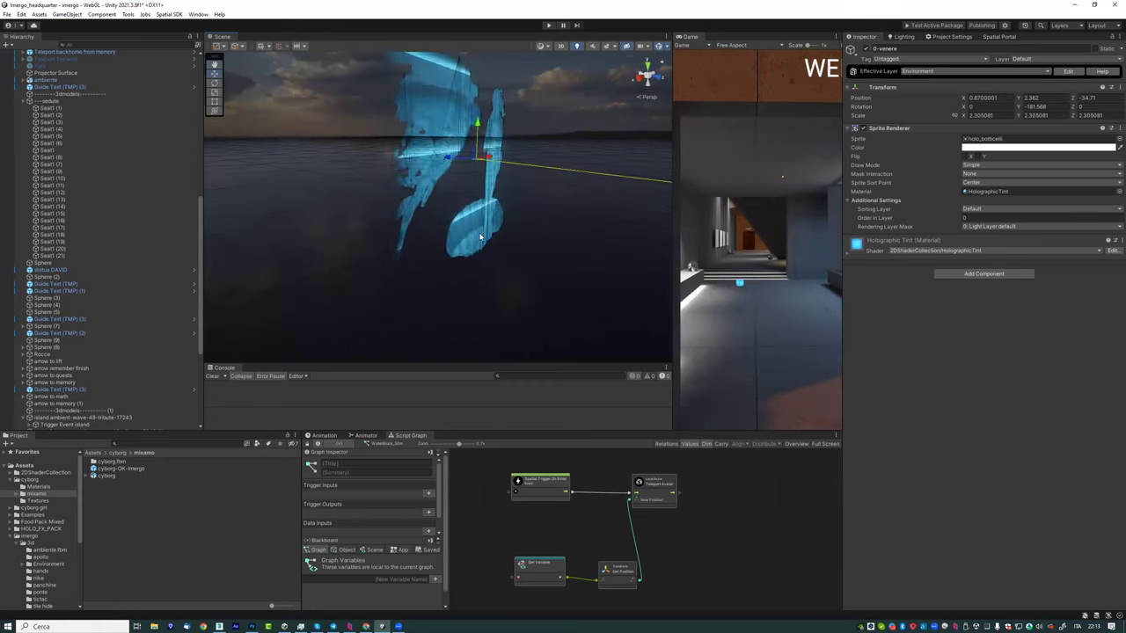
mouse_move(480, 237)
right_mouse_down()
mouse_move(461, 216)
mouse_move(479, 197)
mouse_move(473, 213)
mouse_move(486, 216)
mouse_move(428, 222)
mouse_move(440, 225)
right_mouse_up()
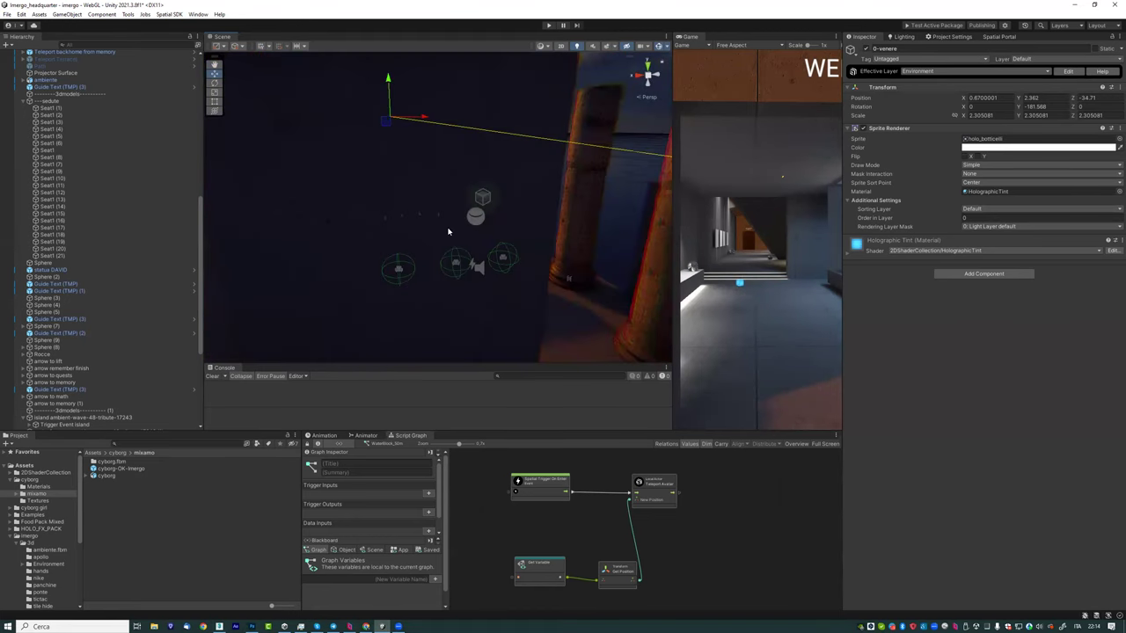
right_click_drag(385, 180, 395, 100)
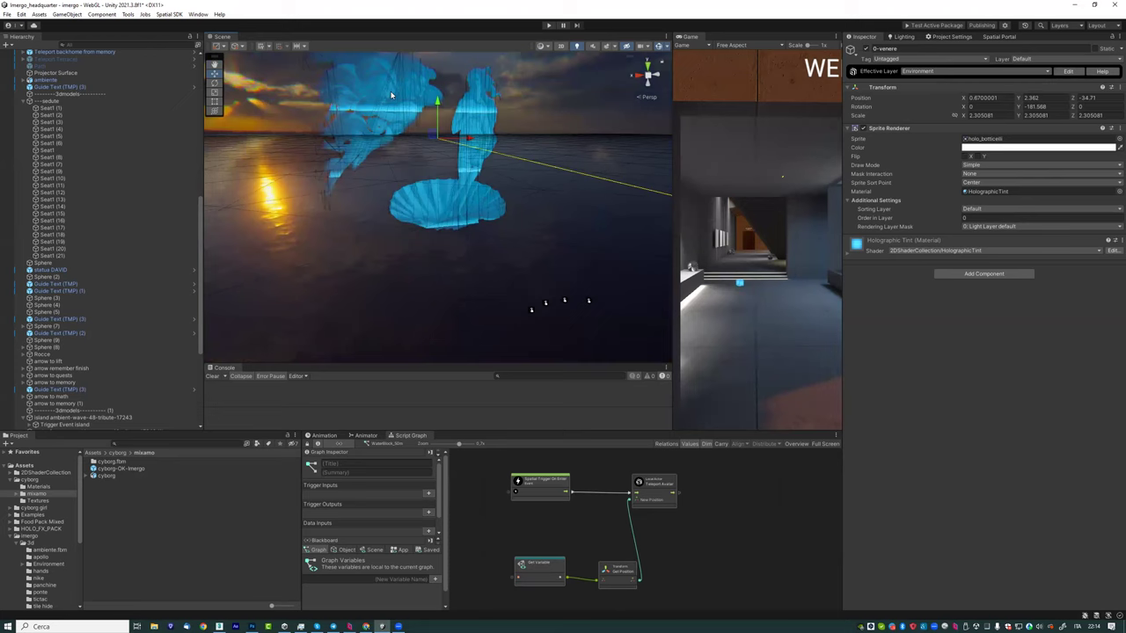
right_click_drag(408, 142, 422, 170)
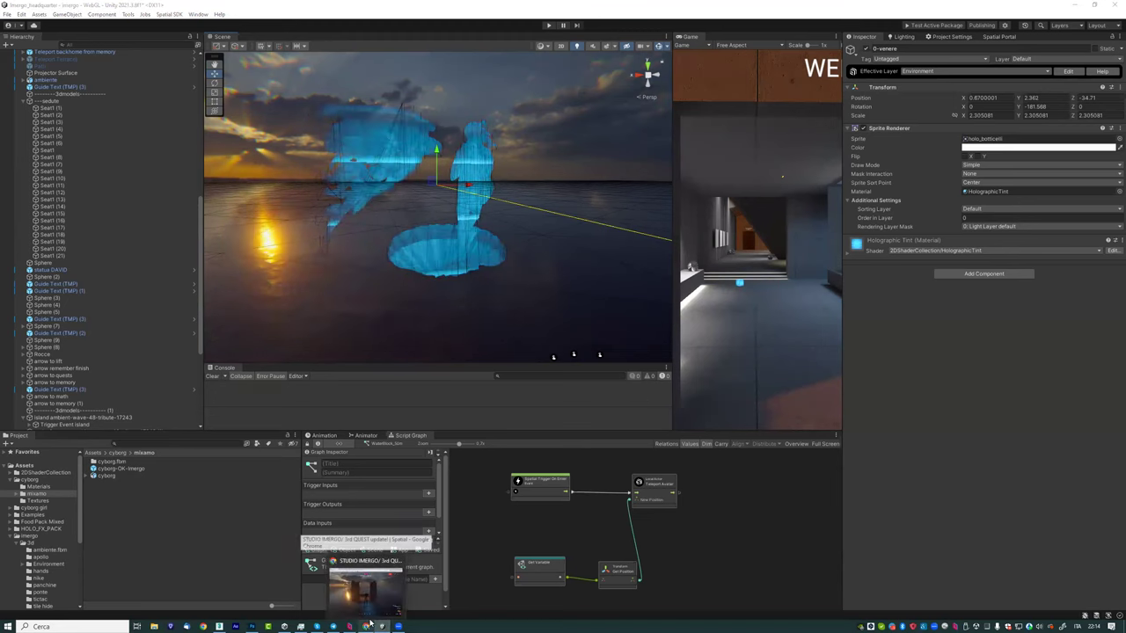
Step: In the live Spatial world, walk the avatar along the dock onto the hologram platform
left_click(369, 622)
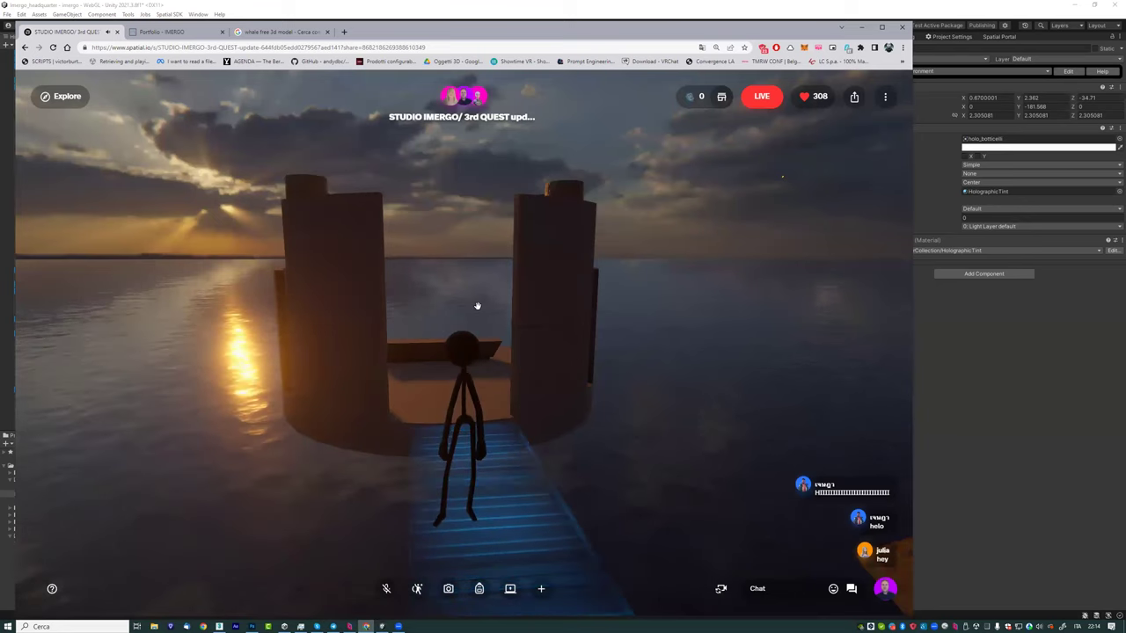
key("w")
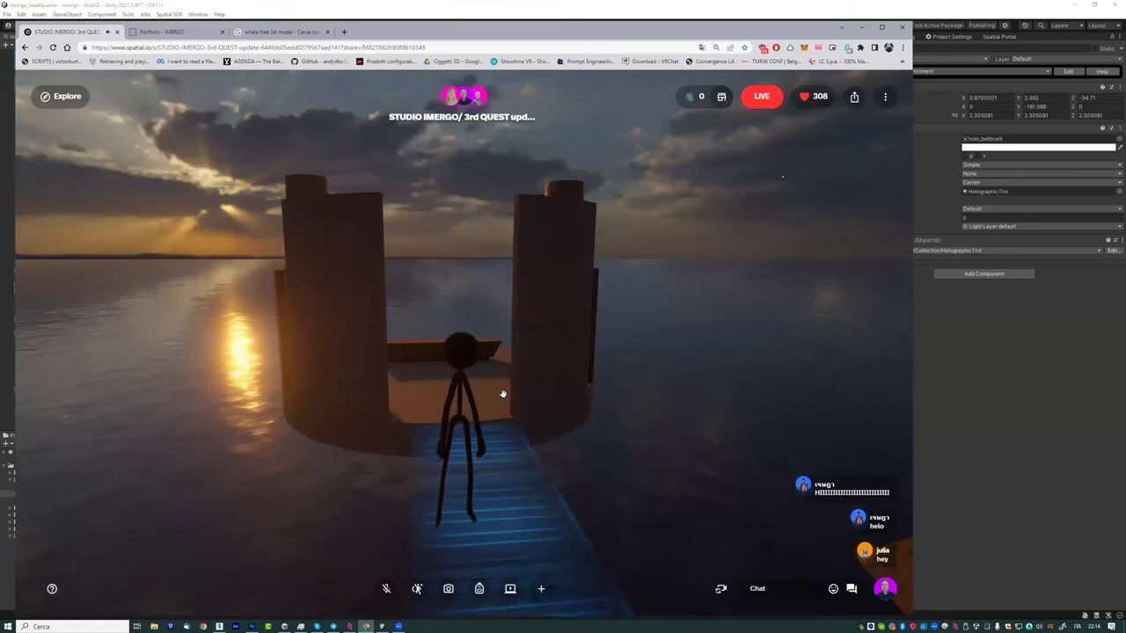
mouse_move(583, 498)
left_mouse_down()
mouse_move(761, 521)
mouse_move(602, 329)
left_mouse_up()
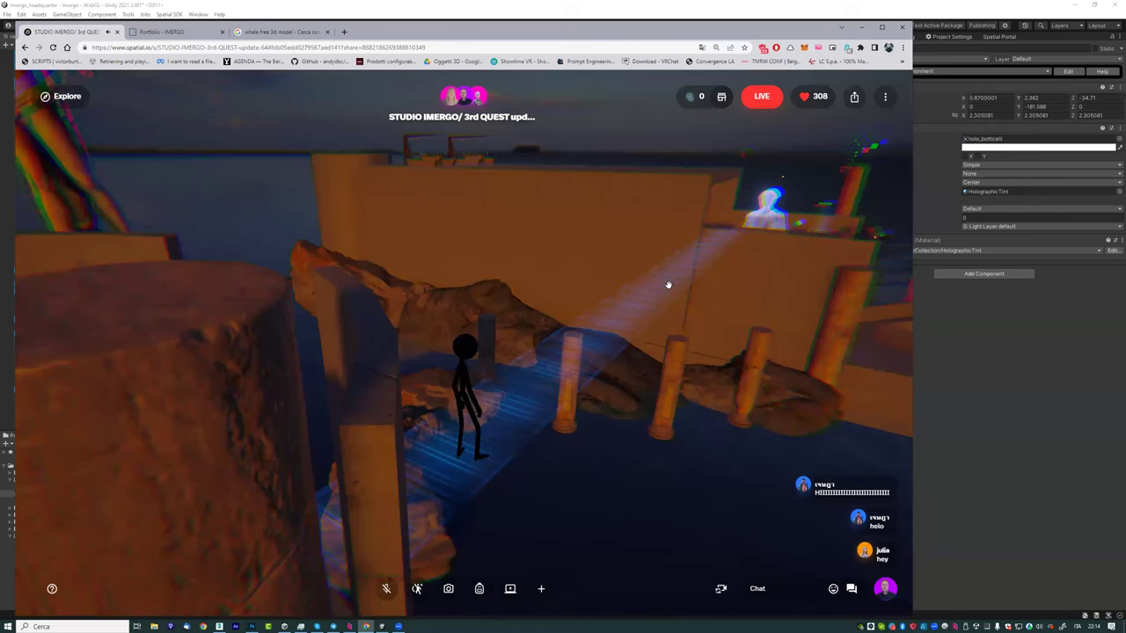
left_click_drag(638, 295, 649, 302)
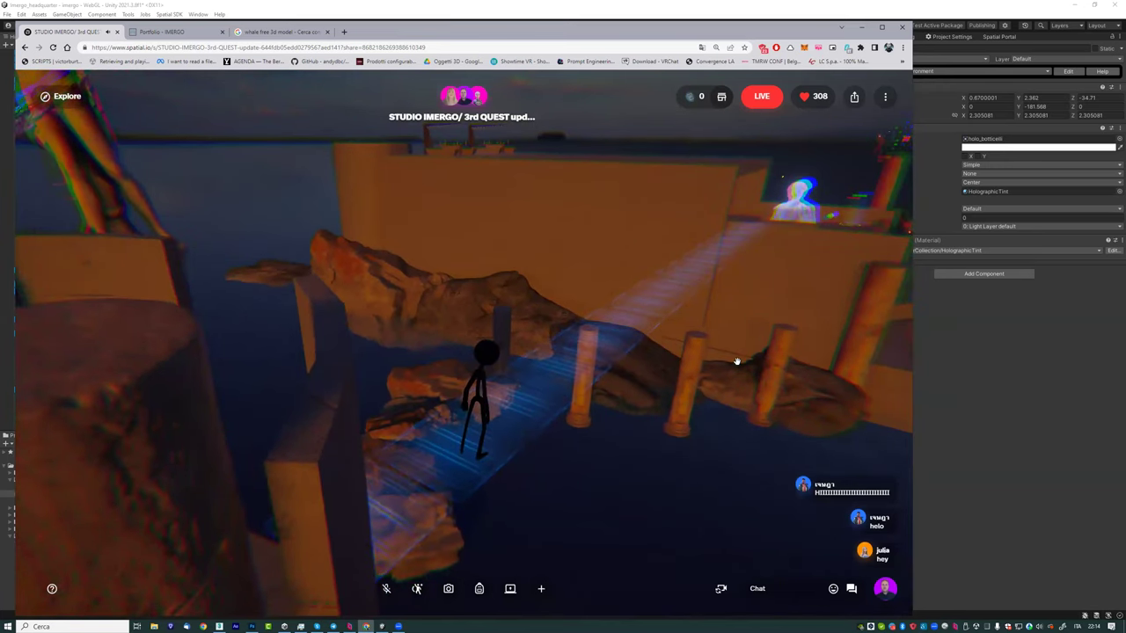
mouse_move(581, 304)
left_mouse_down()
mouse_move(503, 435)
mouse_move(464, 375)
left_mouse_up()
key("w")
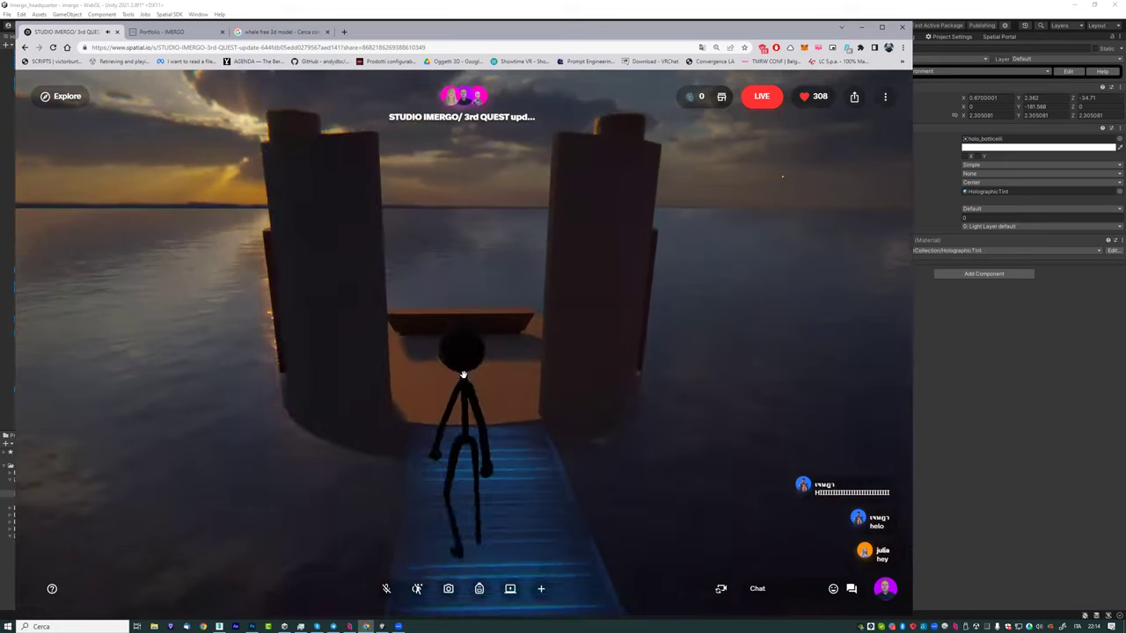
key("w")
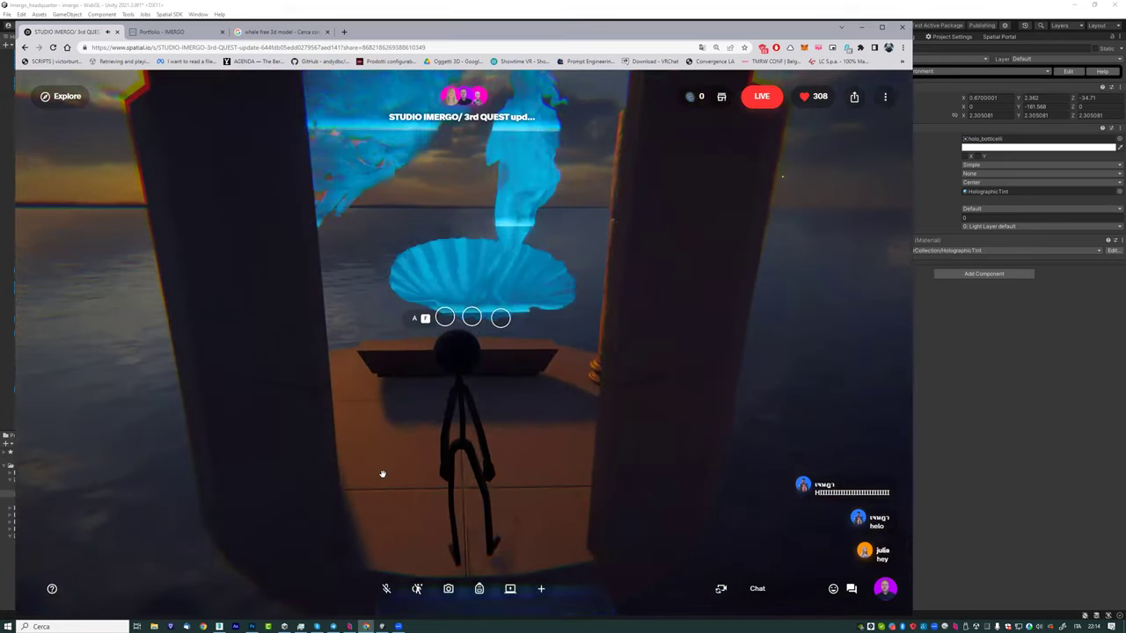
left_click_drag(383, 474, 694, 429)
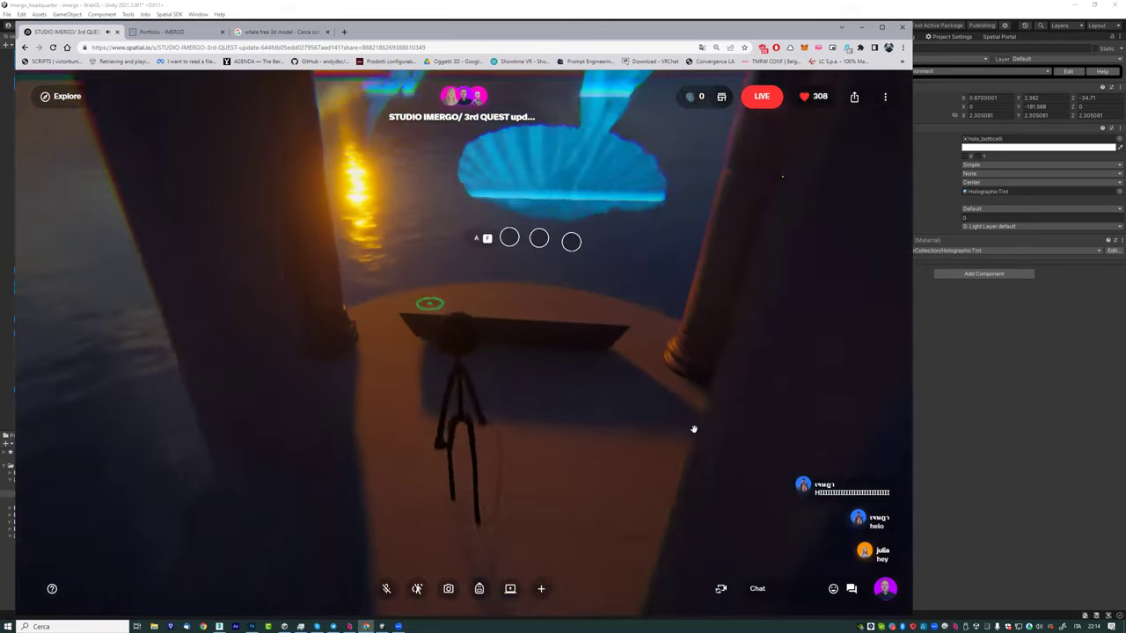
key("w")
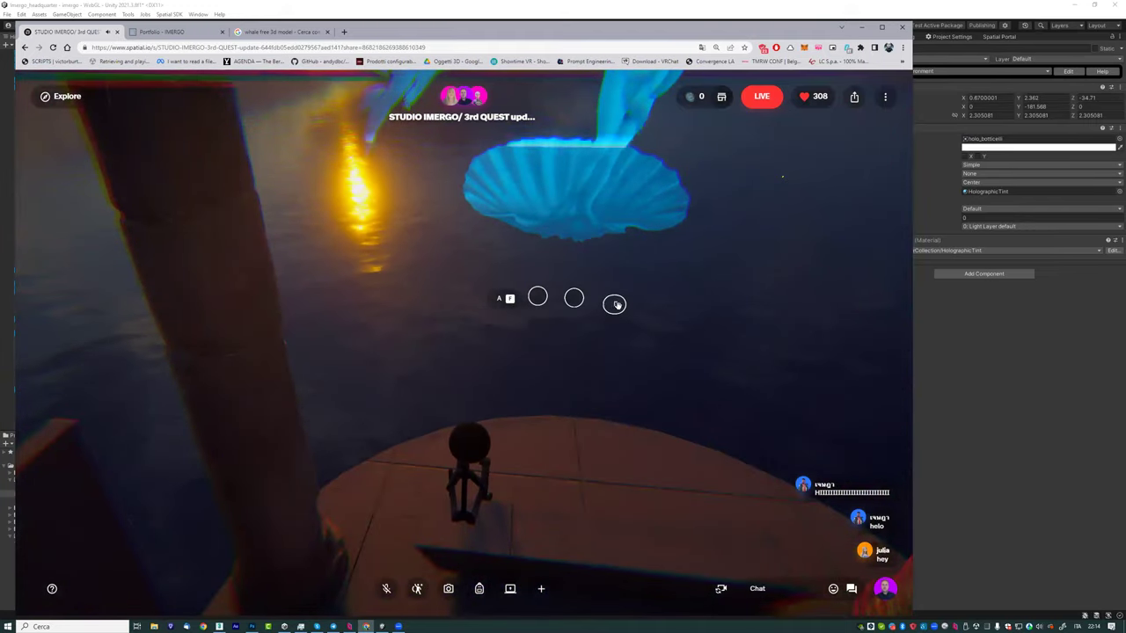
left_click_drag(563, 382, 580, 323)
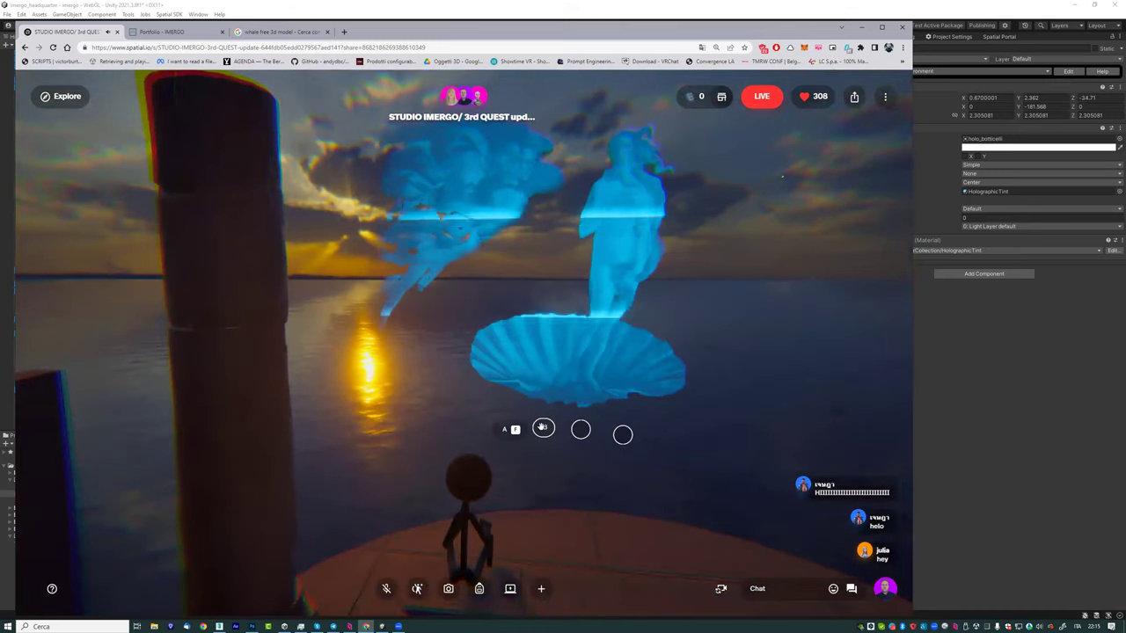
Step: Press buttons B, C, D and the others to cycle the holograms, ending on Venus
left_click(545, 428)
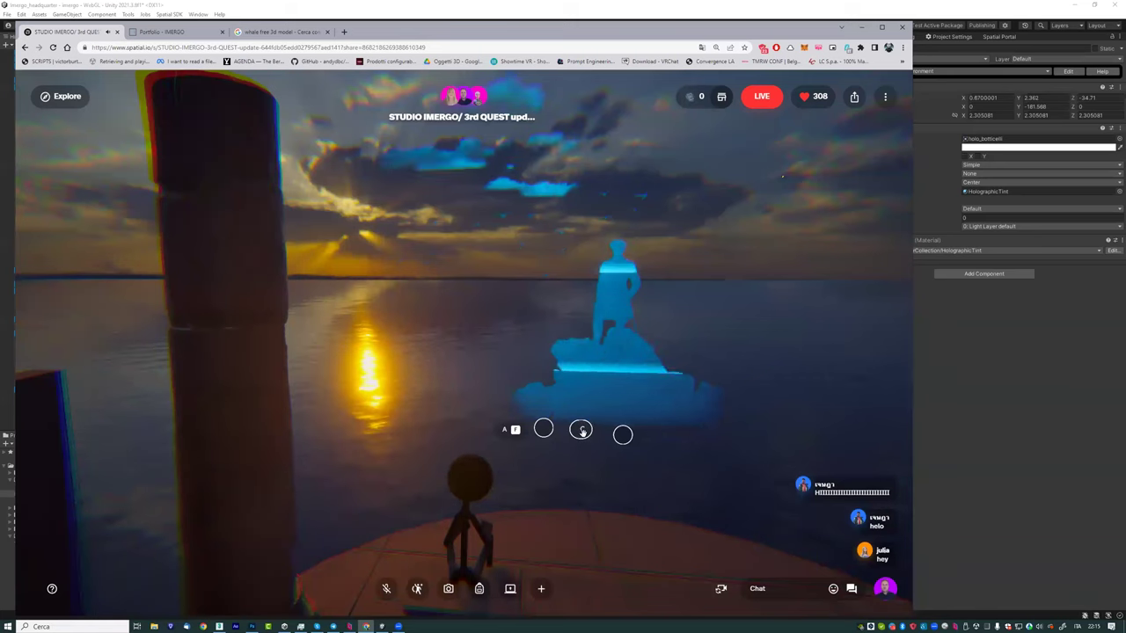
left_click(580, 430)
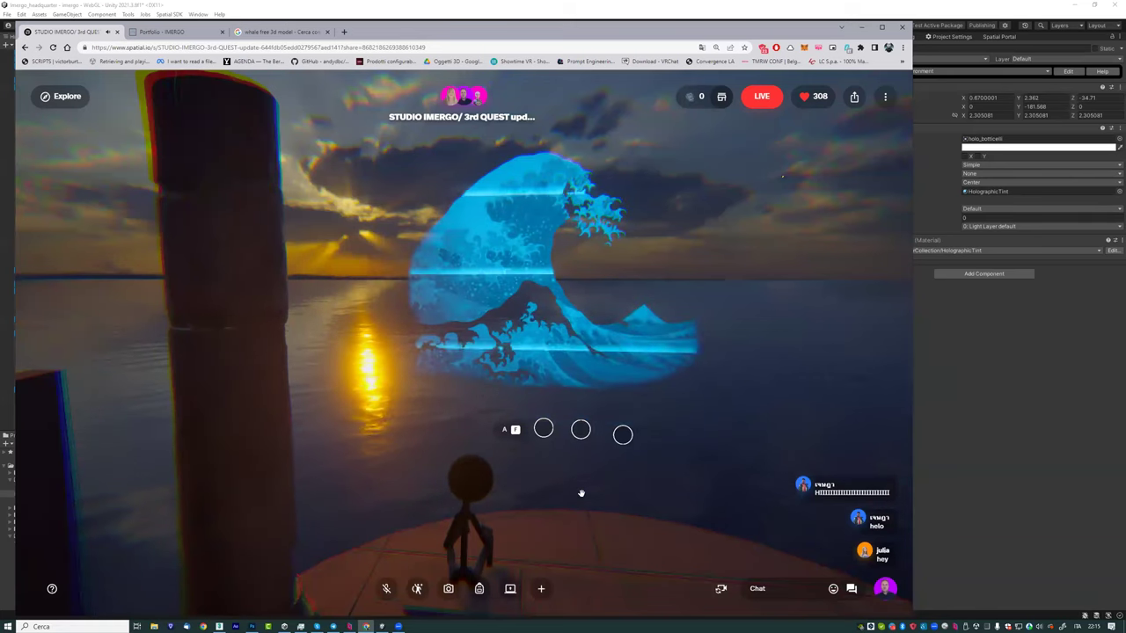
left_click(622, 434)
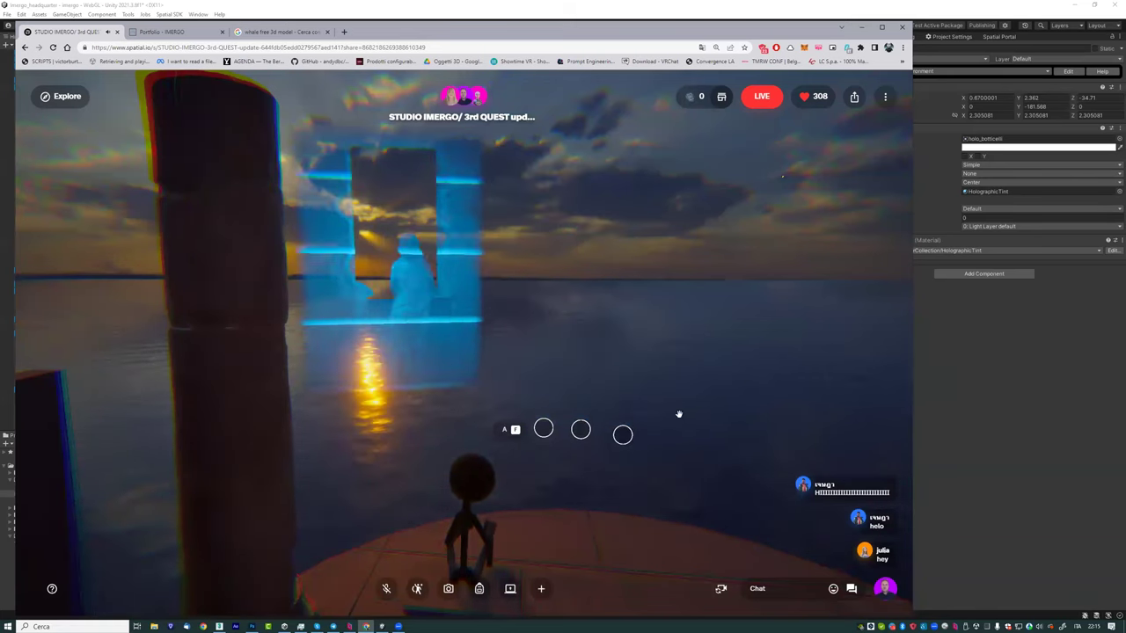
left_click_drag(578, 329, 646, 401)
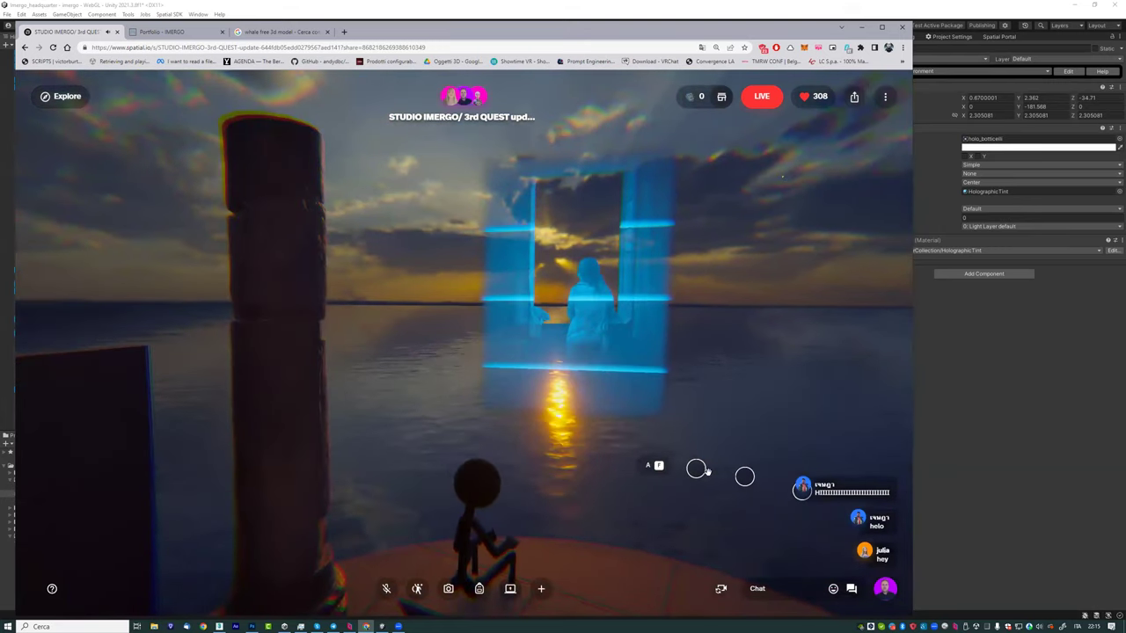
left_click(696, 469)
left_click(743, 476)
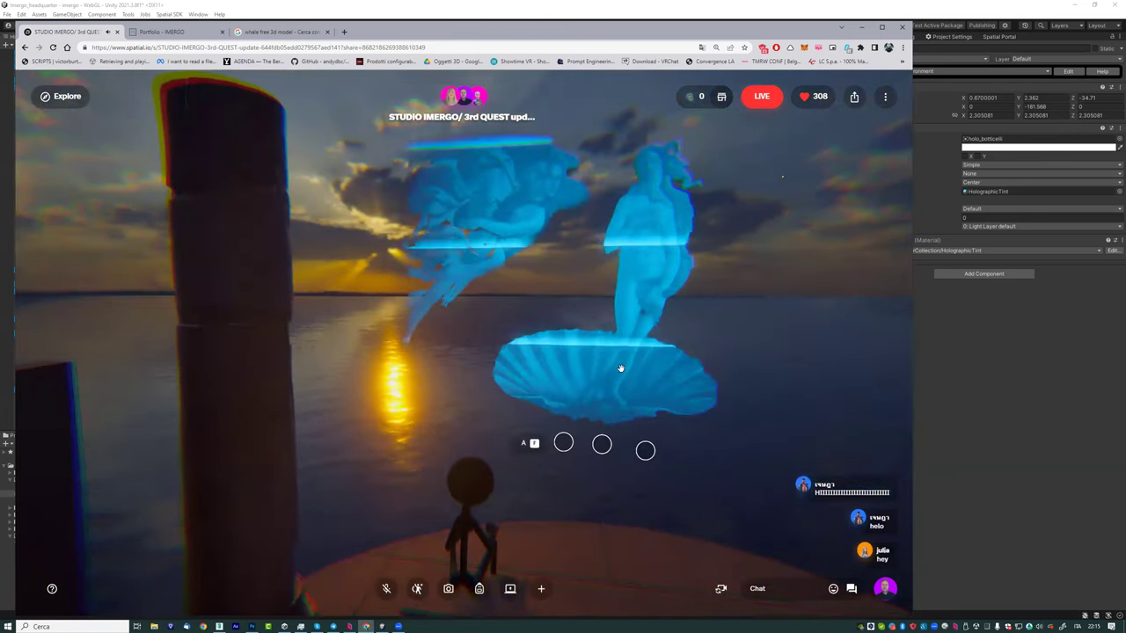
Step: Walk back between the pillars, then minimize the browser to return to Unity
key("w")
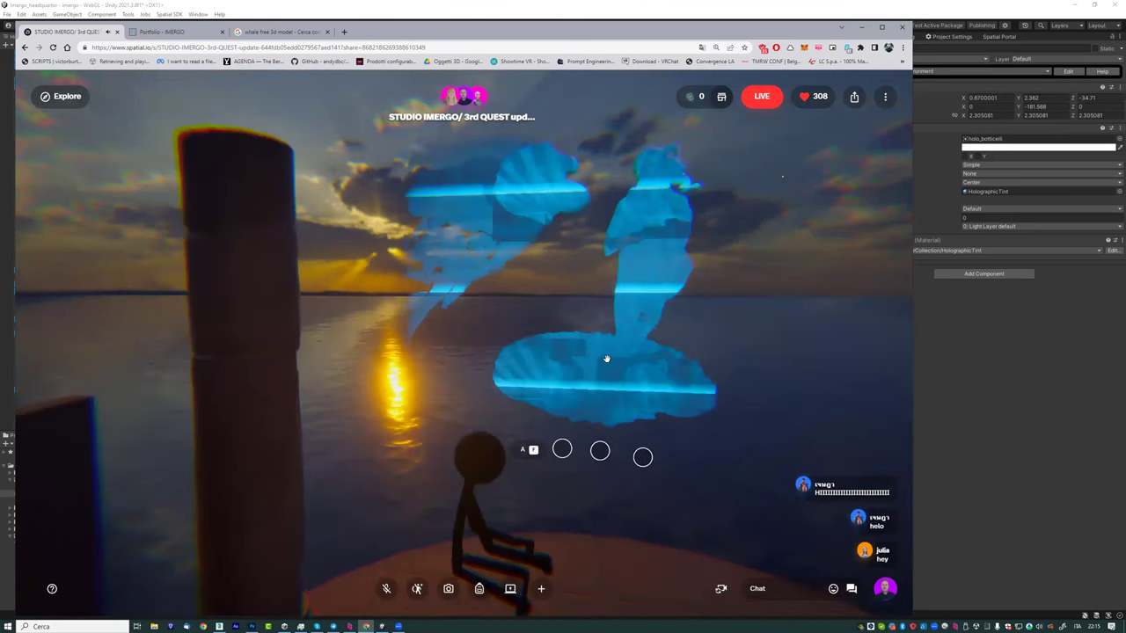
left_click(565, 387)
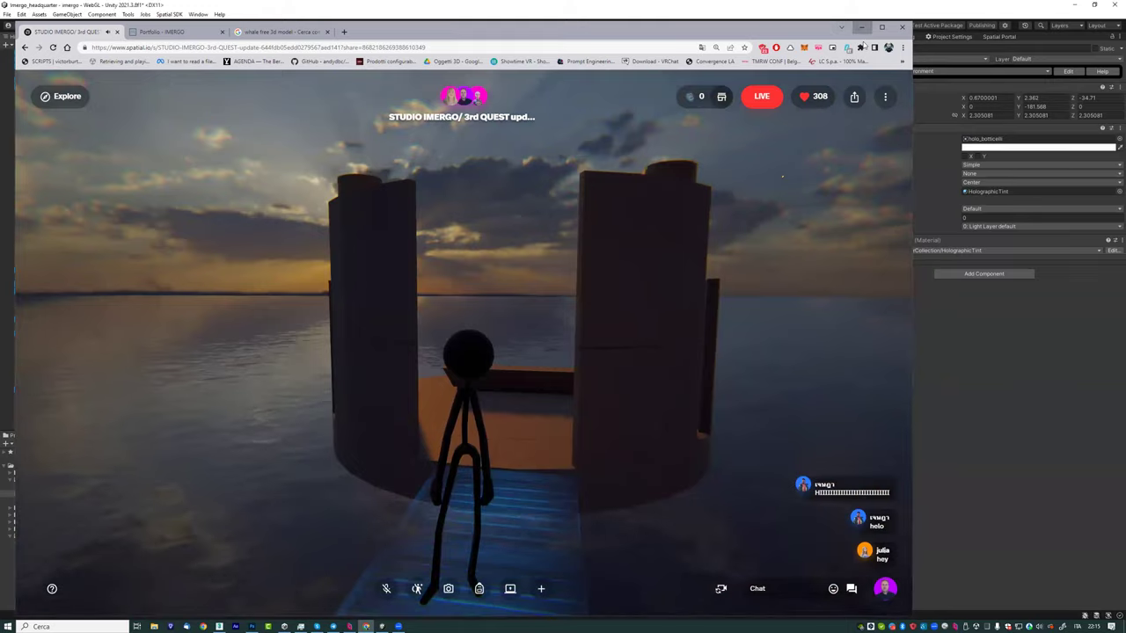
left_click(861, 31)
left_click_drag(524, 333, 627, 272, "alt")
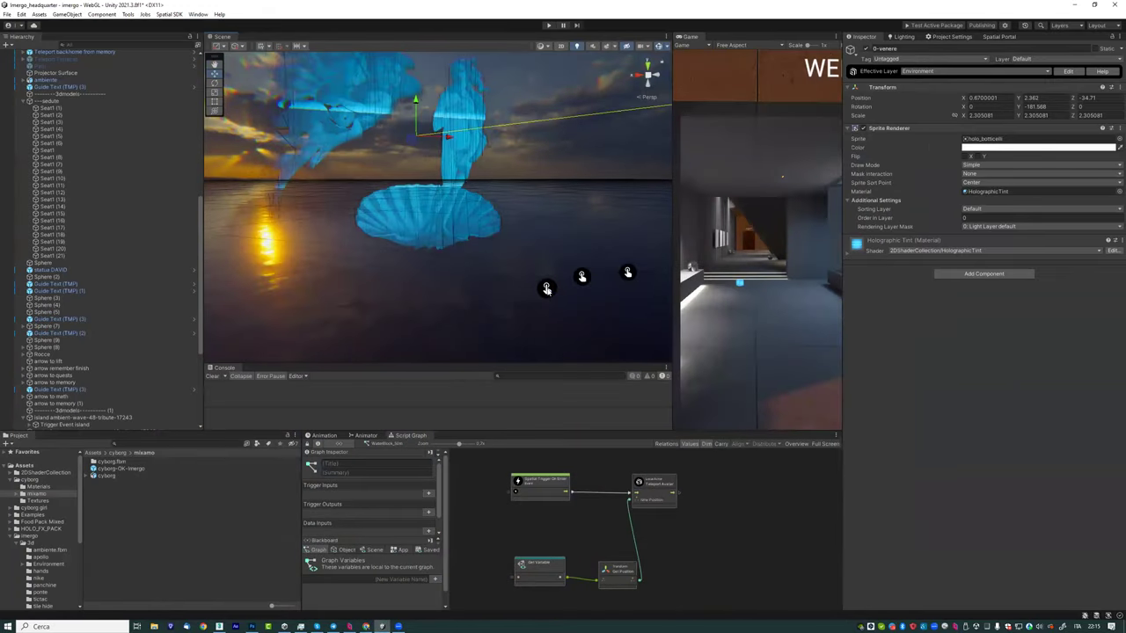
Step: Select Interactable A and check its actions list without adding anything
left_click(546, 289)
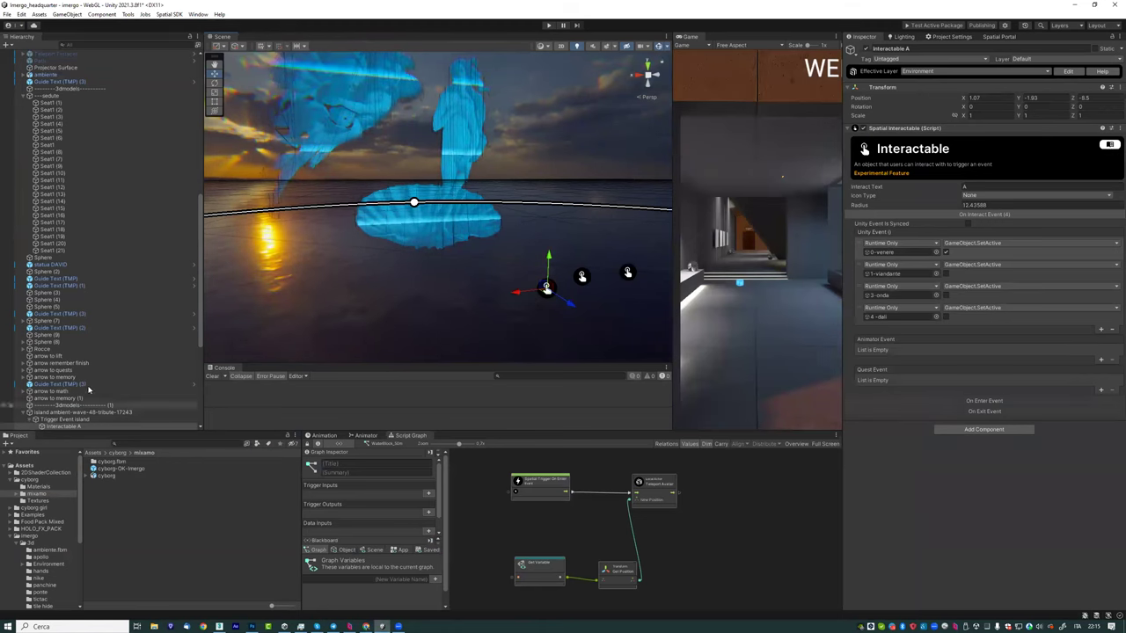
scroll(88, 387, "down", 2)
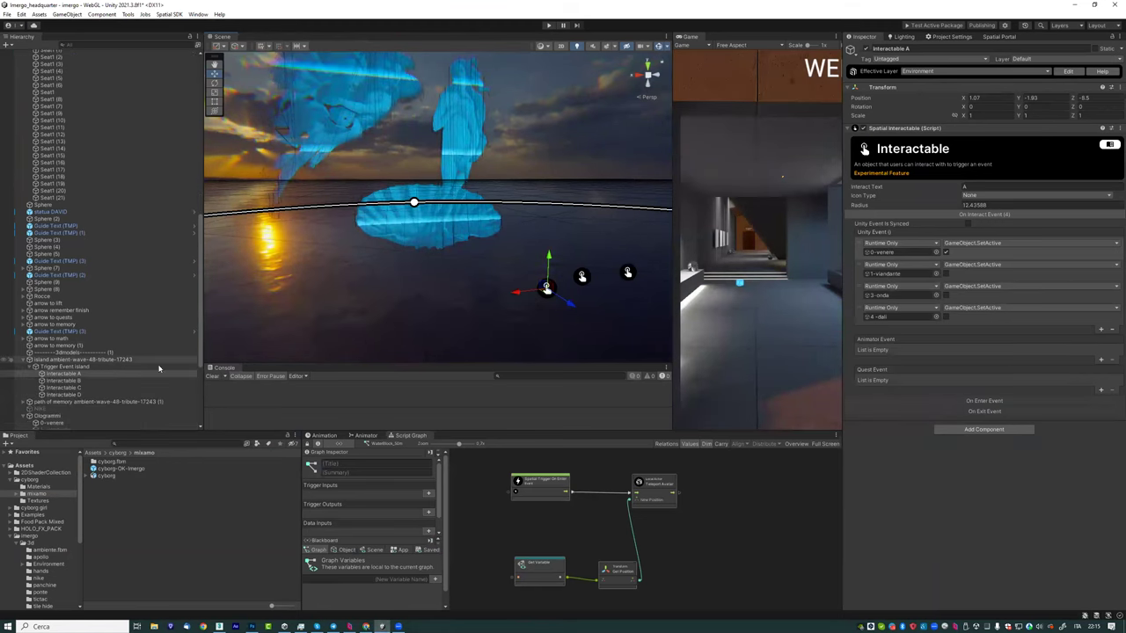
right_click(64, 375)
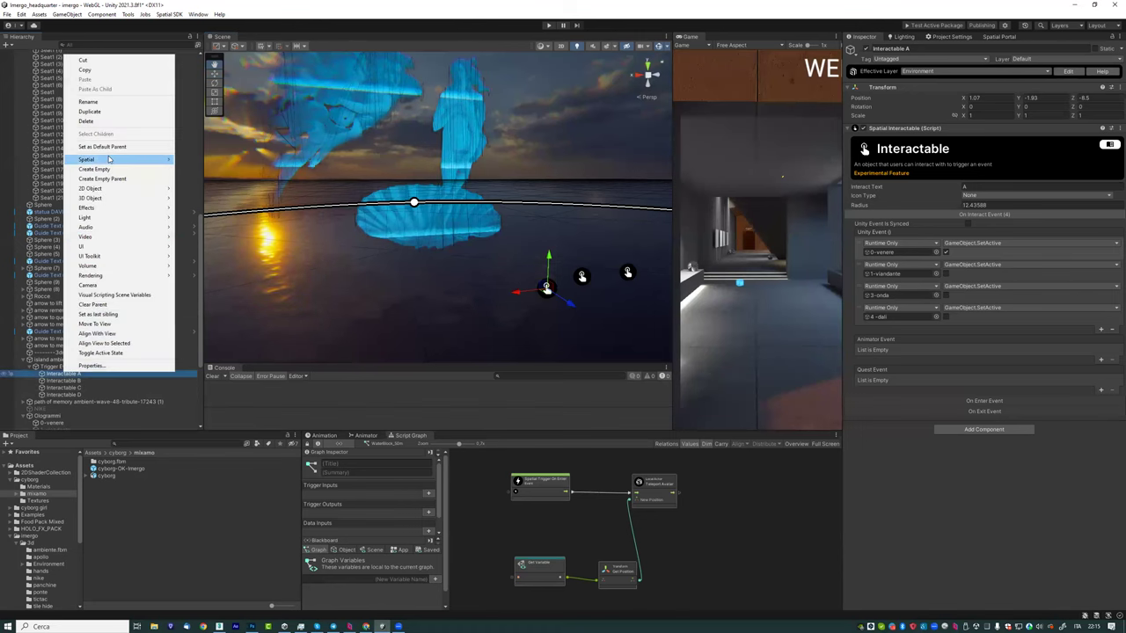
mouse_move(114, 160)
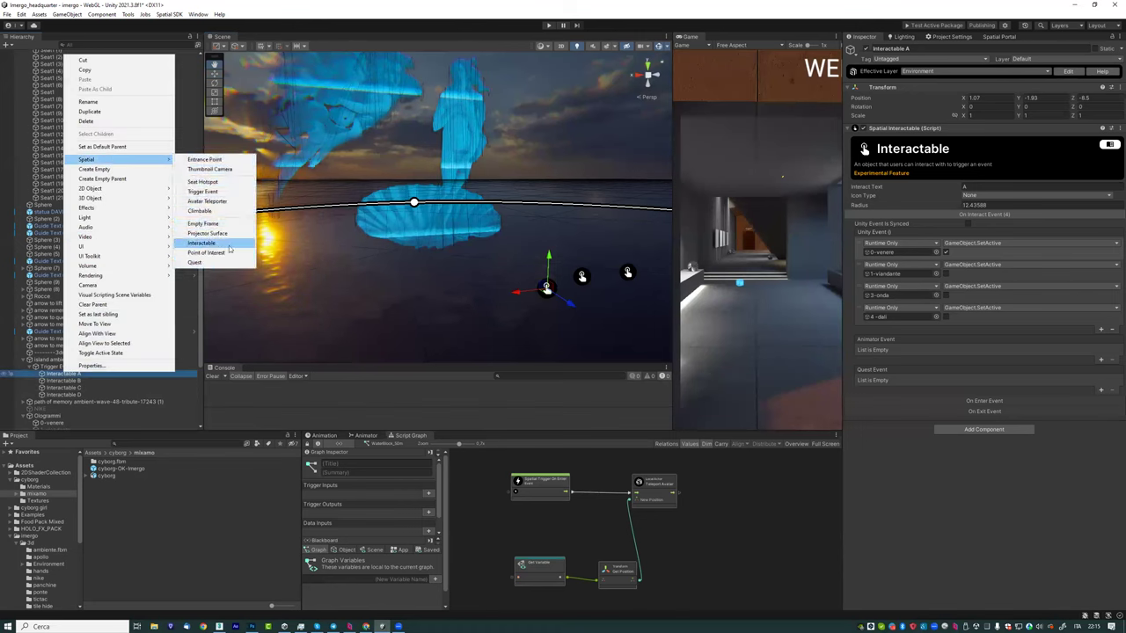
left_click(1038, 538)
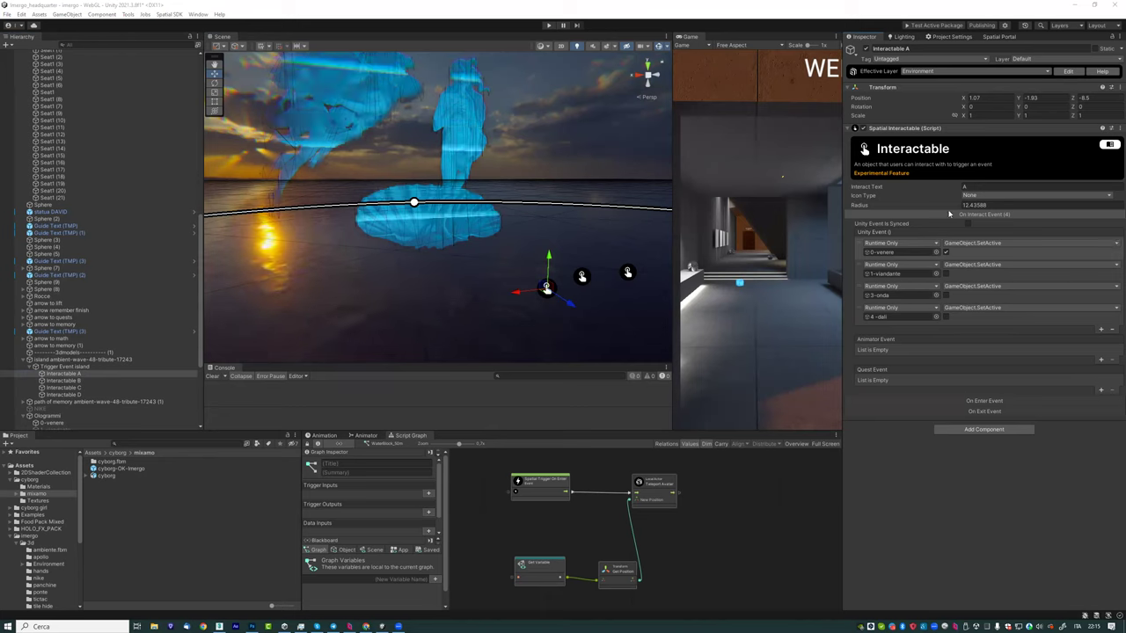
Step: Drag Interactable A's radius handle inward from 12.43588 to 10.72208
middle_click_drag(489, 226, 518, 197)
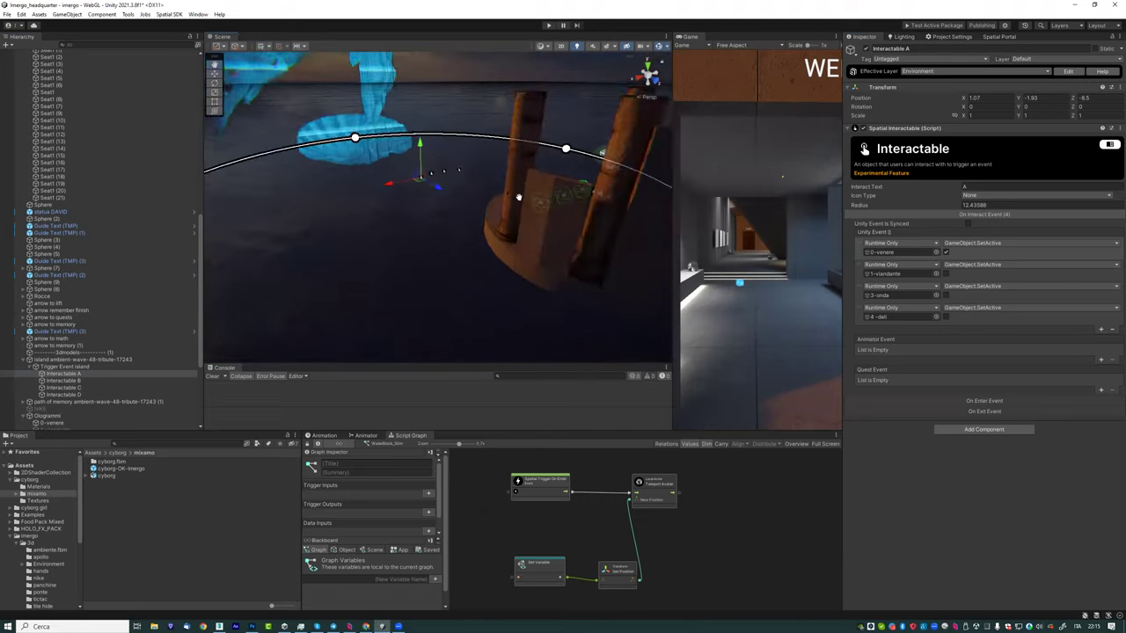
scroll(545, 220, "down", 3)
scroll(575, 238, "down", 3)
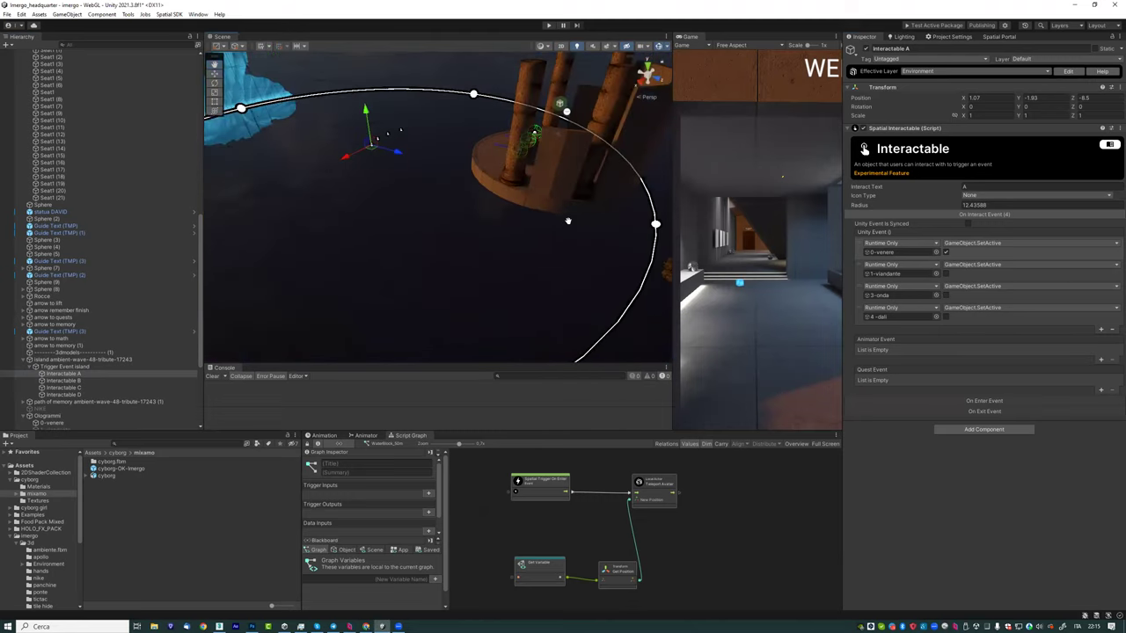
scroll(568, 221, "down", 3)
scroll(598, 216, "down", 3)
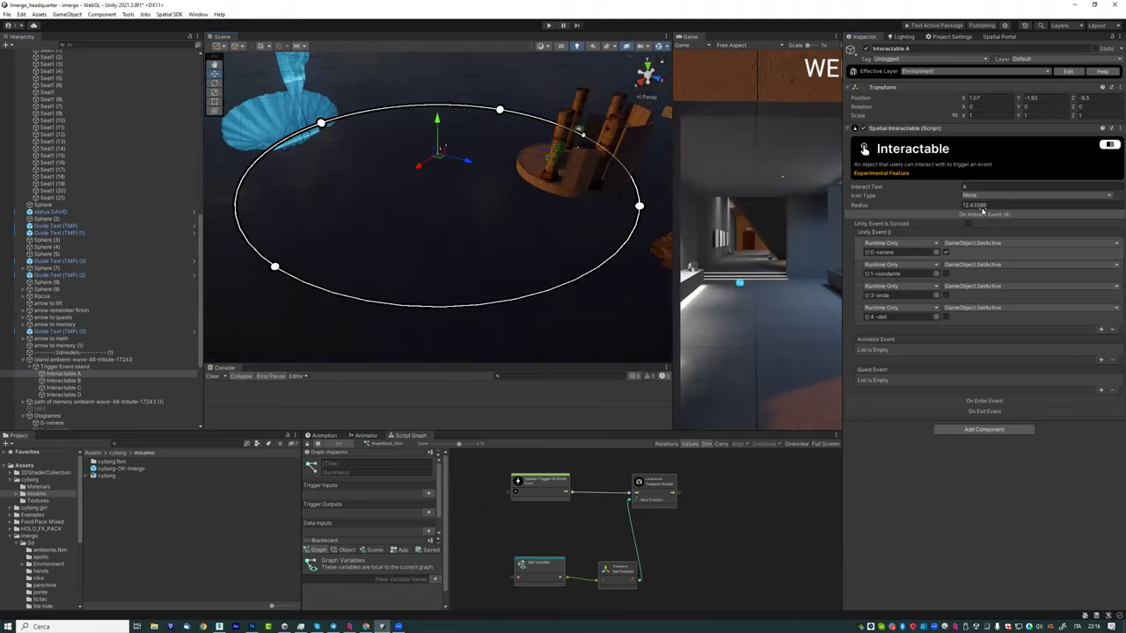
mouse_move(640, 207)
left_mouse_down()
mouse_move(552, 209)
mouse_move(503, 196)
mouse_move(621, 170)
left_mouse_up()
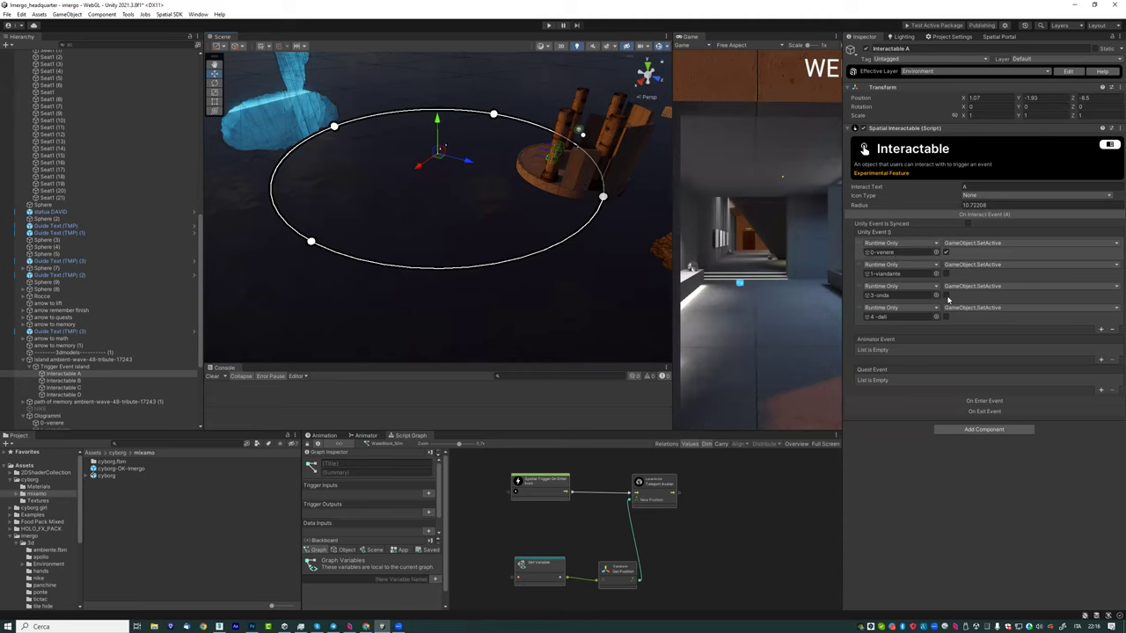
scroll(451, 195, "up", 5)
mouse_move(450, 195)
left_mouse_down("alt")
mouse_move(521, 220)
mouse_move(436, 148)
left_mouse_up("alt")
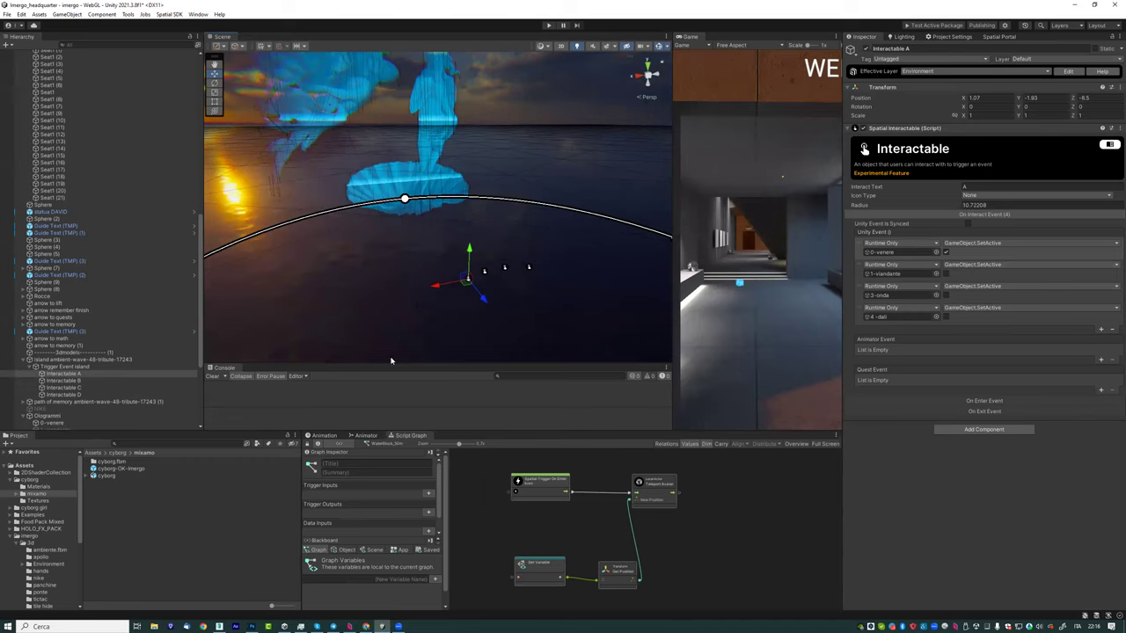
Step: Inspect Interactable B, then Interactable C, whose event enables only 3-onda
left_click(77, 382)
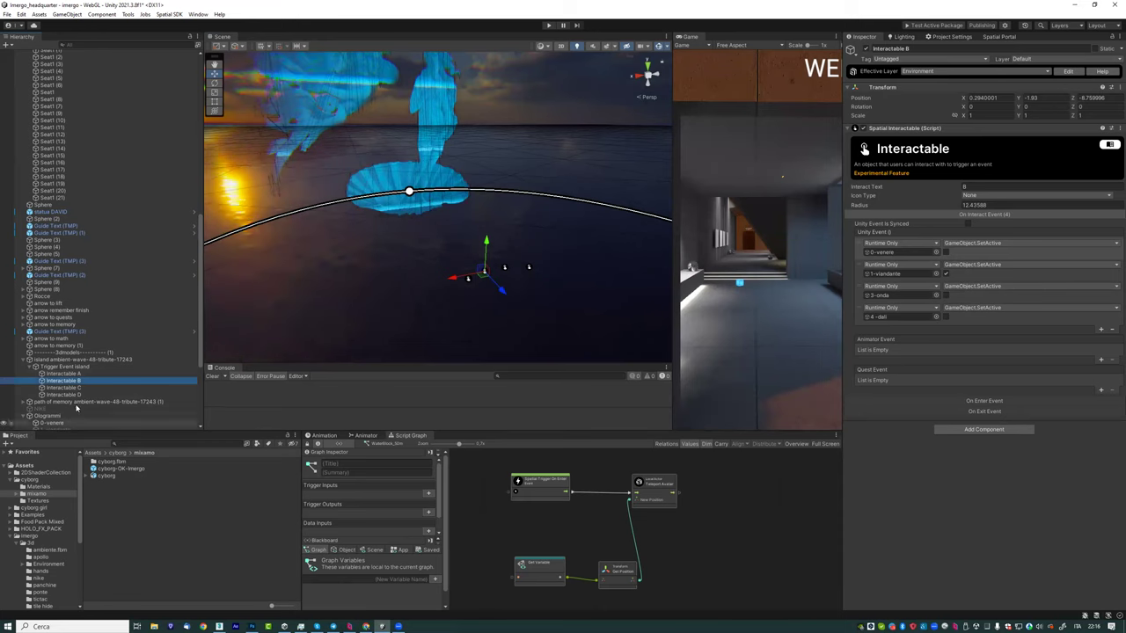
left_click(82, 388)
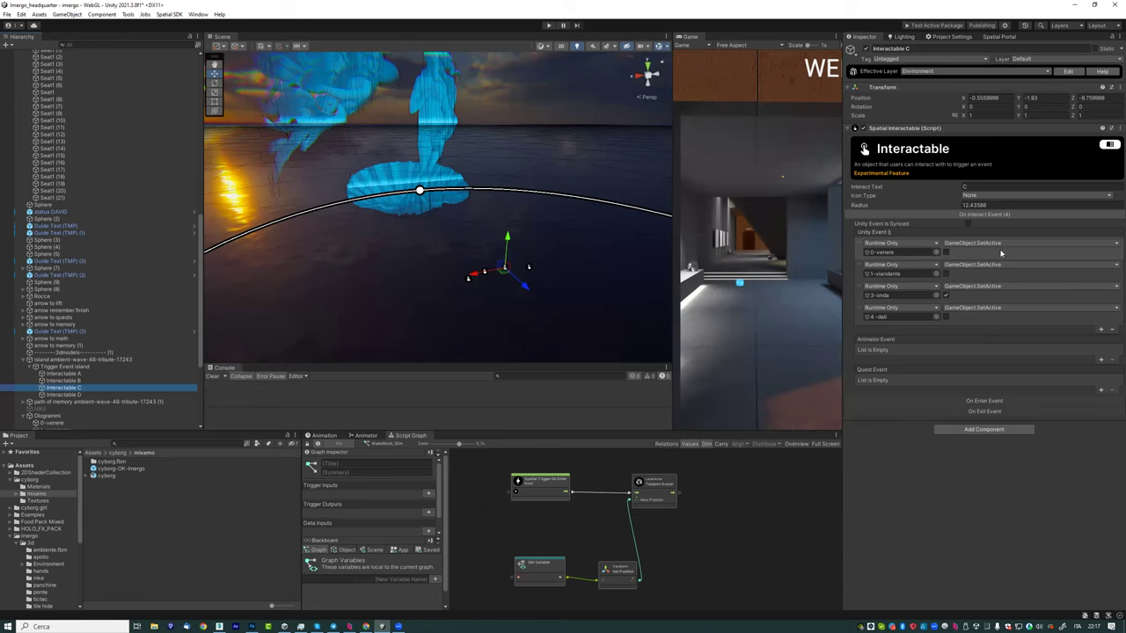
Step: Fly the Scene view toward the seats and back to the pillared platform
scroll(554, 237, "down", 8)
scroll(550, 233, "down", 3)
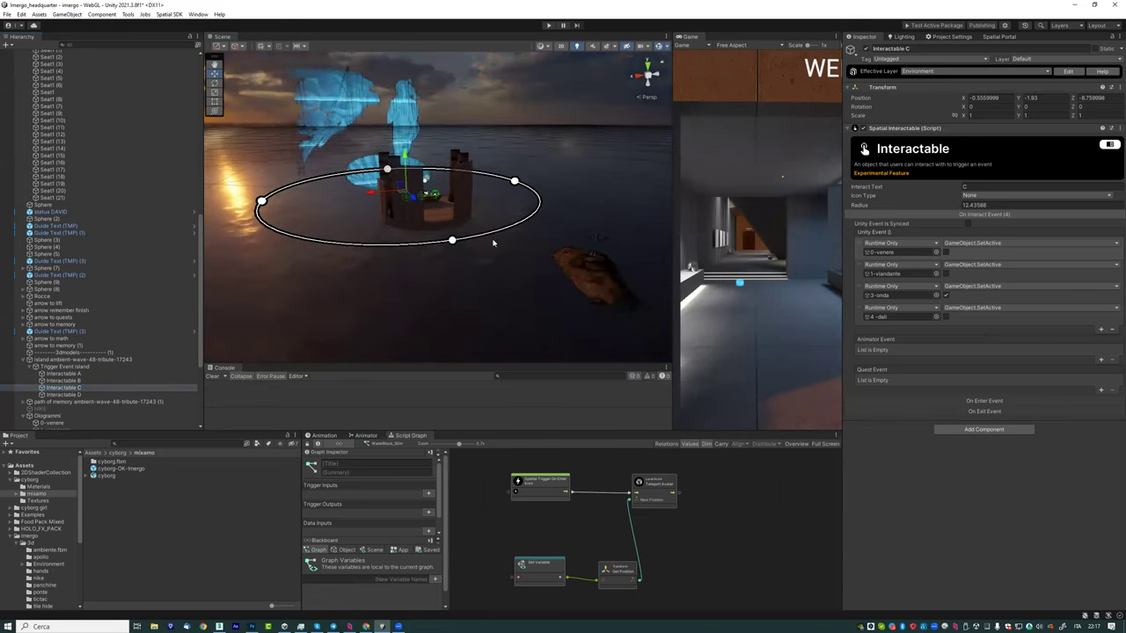
right_click_drag(595, 277, 407, 210)
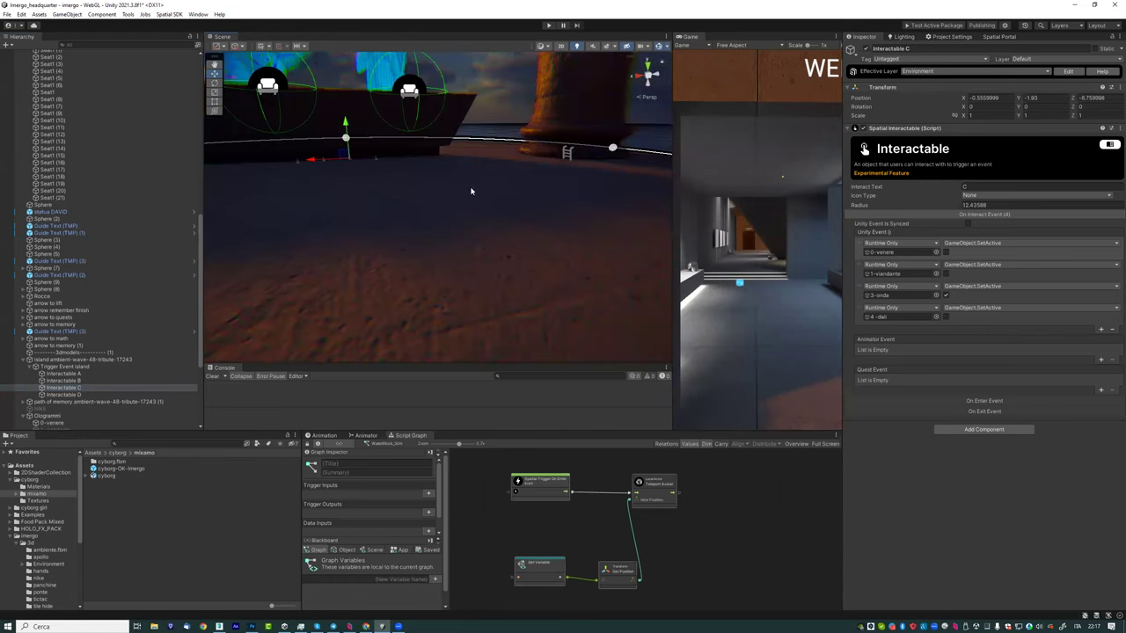
mouse_move(407, 210)
right_mouse_down()
mouse_move(448, 176)
mouse_move(448, 226)
mouse_move(622, 407)
right_mouse_up()
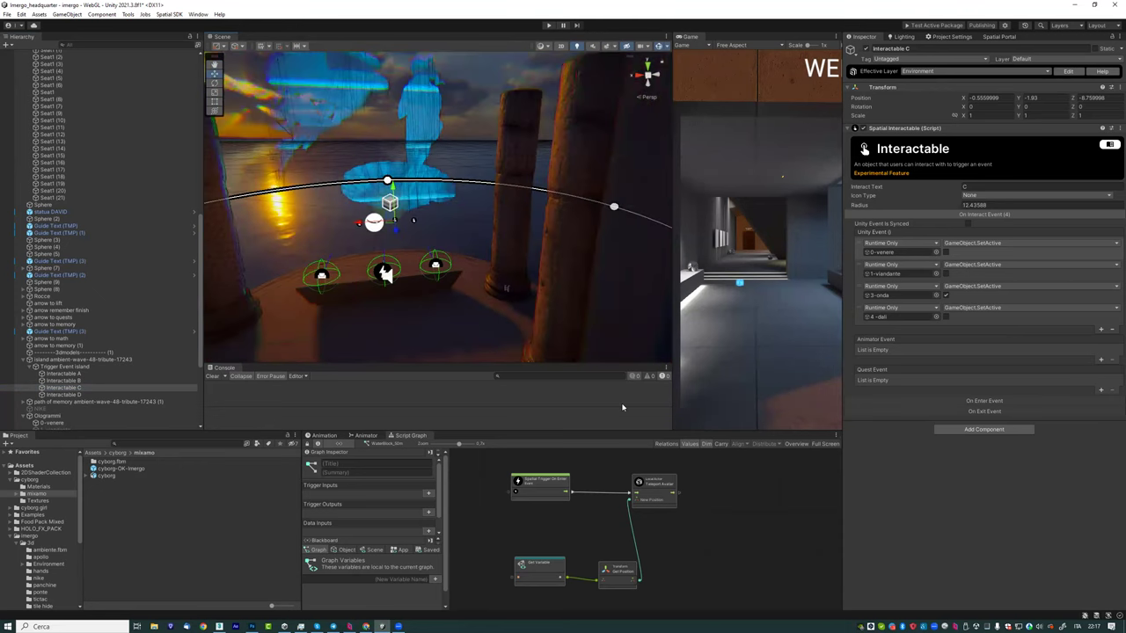
right_click_drag(390, 191, 500, 202)
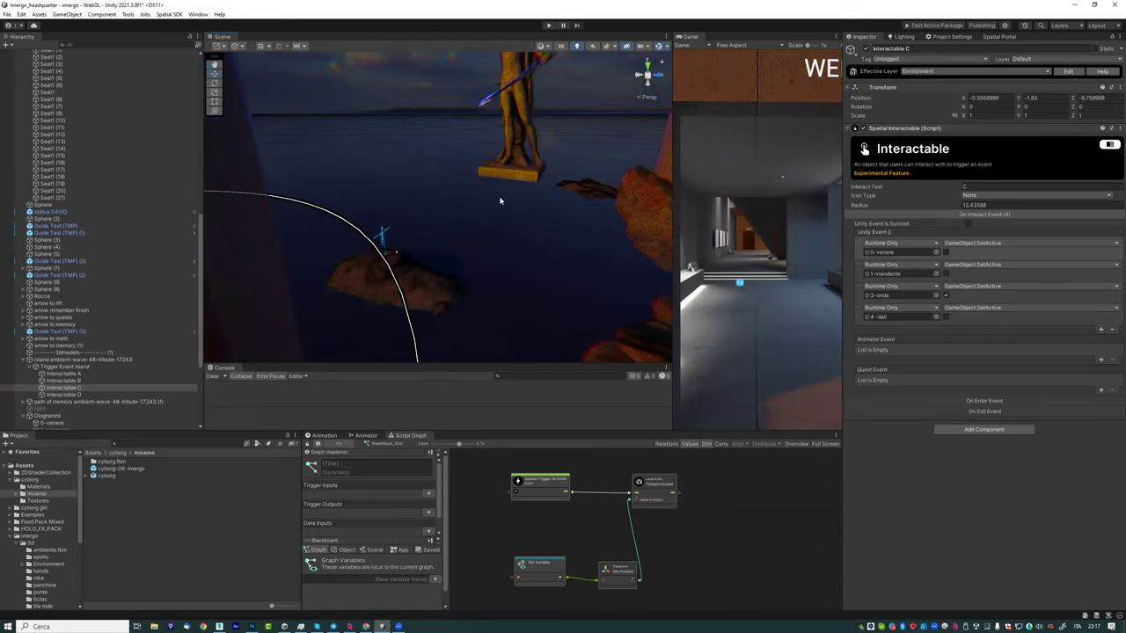
right_click_drag(499, 202, 410, 224)
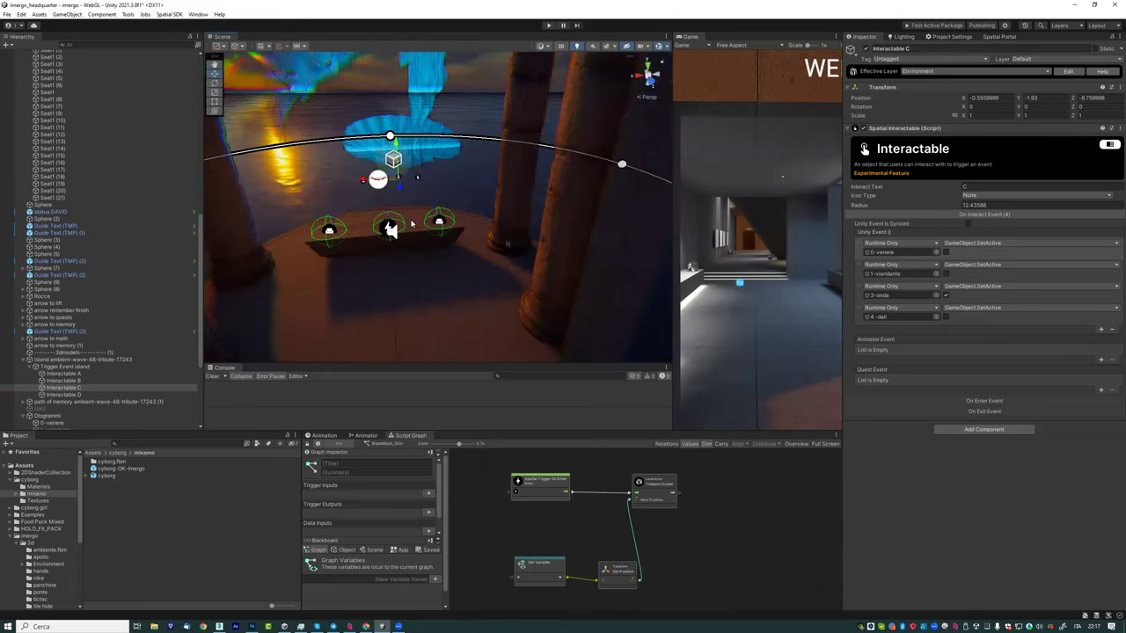
Step: Fly down to the orange floor's tables and give the bottom panels more height
scroll(410, 225, "up", 2)
scroll(408, 221, "down", 5)
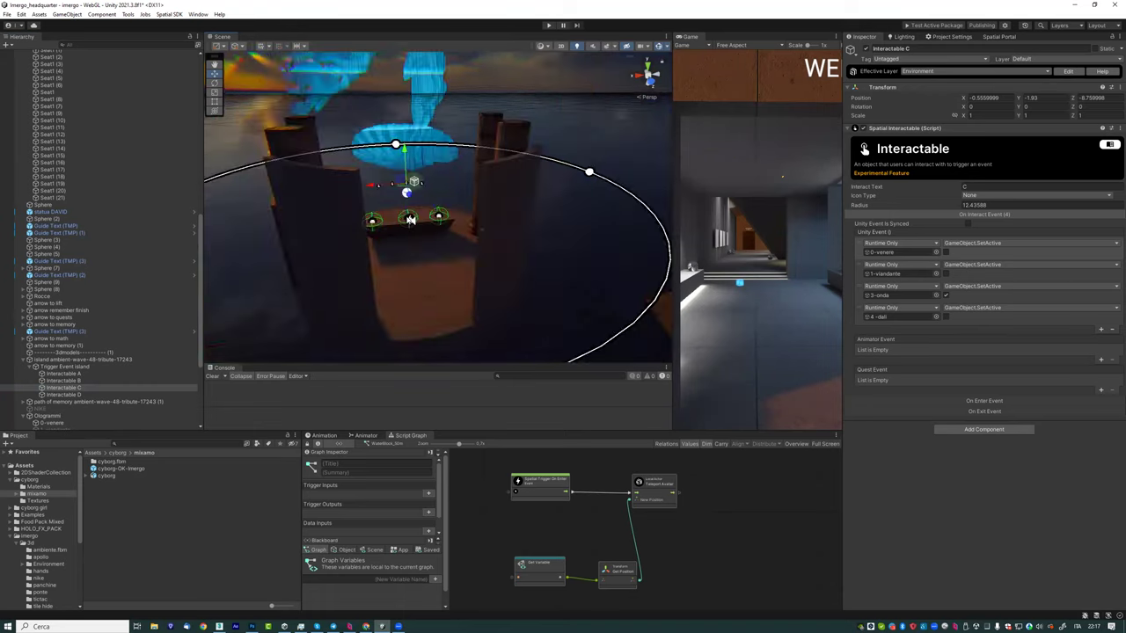
right_click_drag(390, 226, 466, 221)
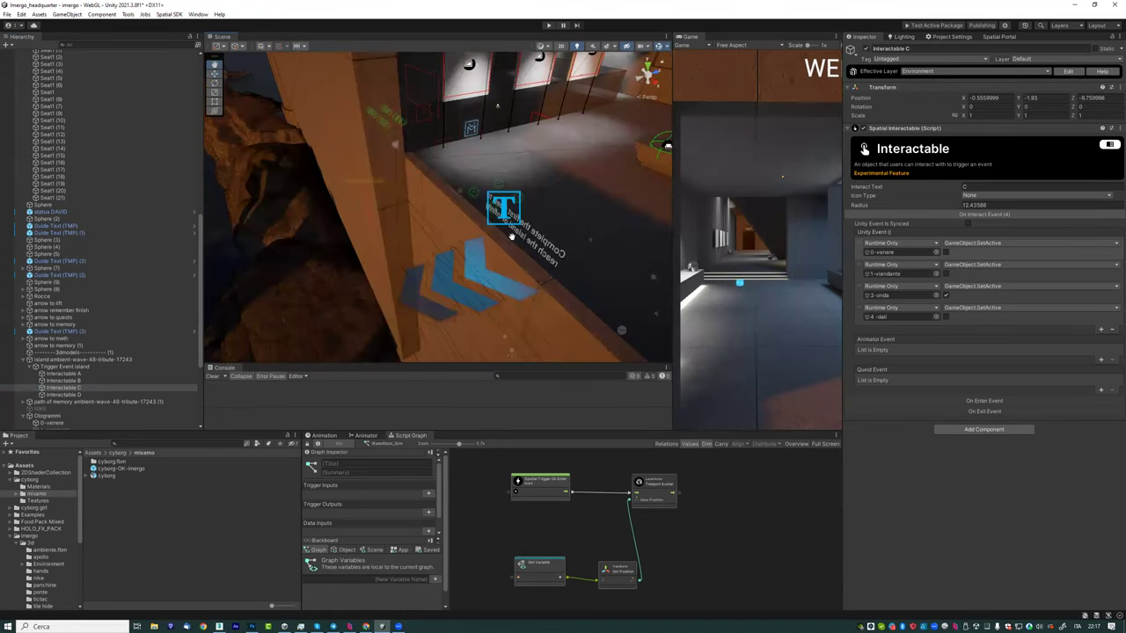
mouse_move(466, 220)
right_mouse_down()
mouse_move(496, 222)
mouse_move(465, 182)
mouse_move(476, 243)
right_mouse_up()
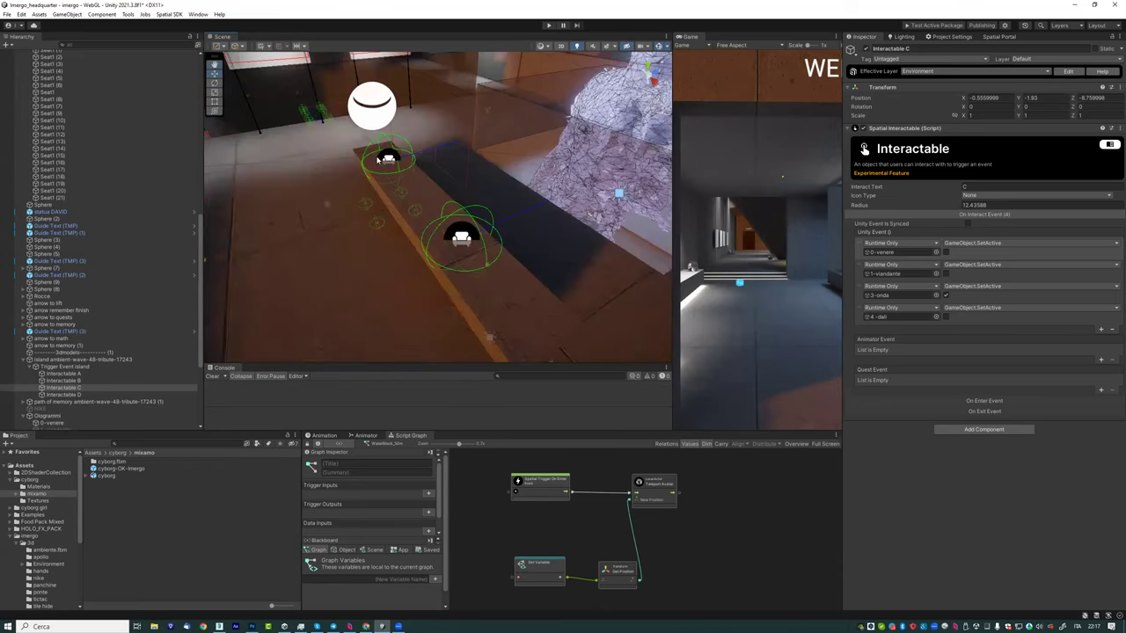
mouse_move(366, 184)
right_mouse_down()
mouse_move(314, 140)
mouse_move(567, 201)
mouse_move(245, 138)
mouse_move(504, 152)
mouse_move(481, 180)
mouse_move(533, 179)
right_mouse_up()
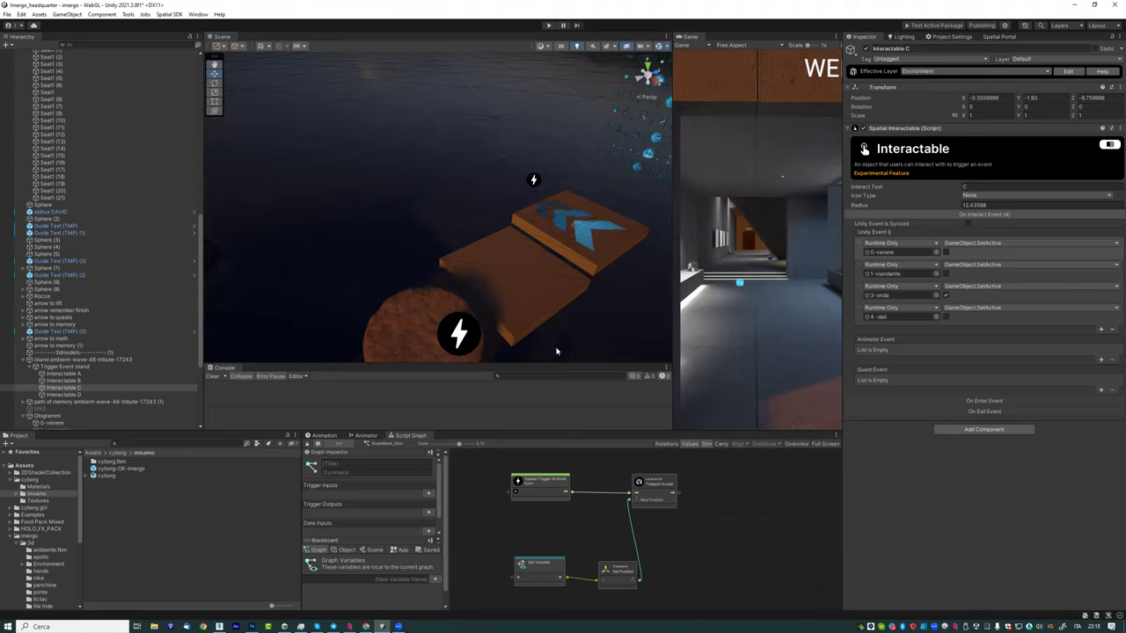
left_click_drag(564, 429, 620, 404)
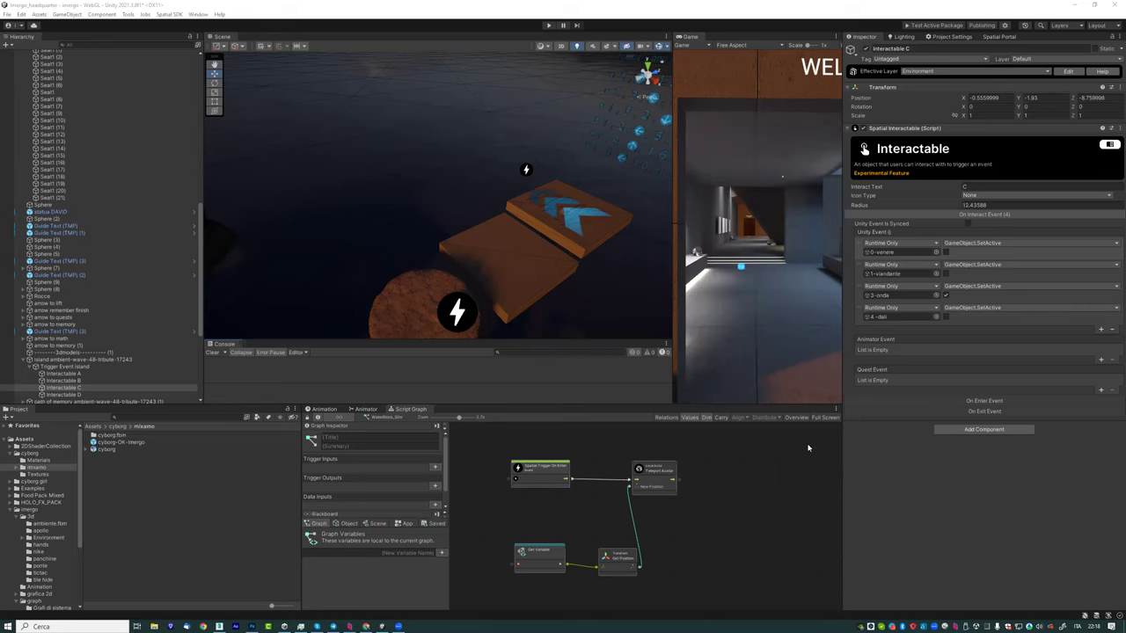
mouse_move(623, 306)
right_mouse_down()
mouse_move(528, 201)
mouse_move(410, 188)
mouse_move(630, 297)
mouse_move(635, 269)
right_mouse_up()
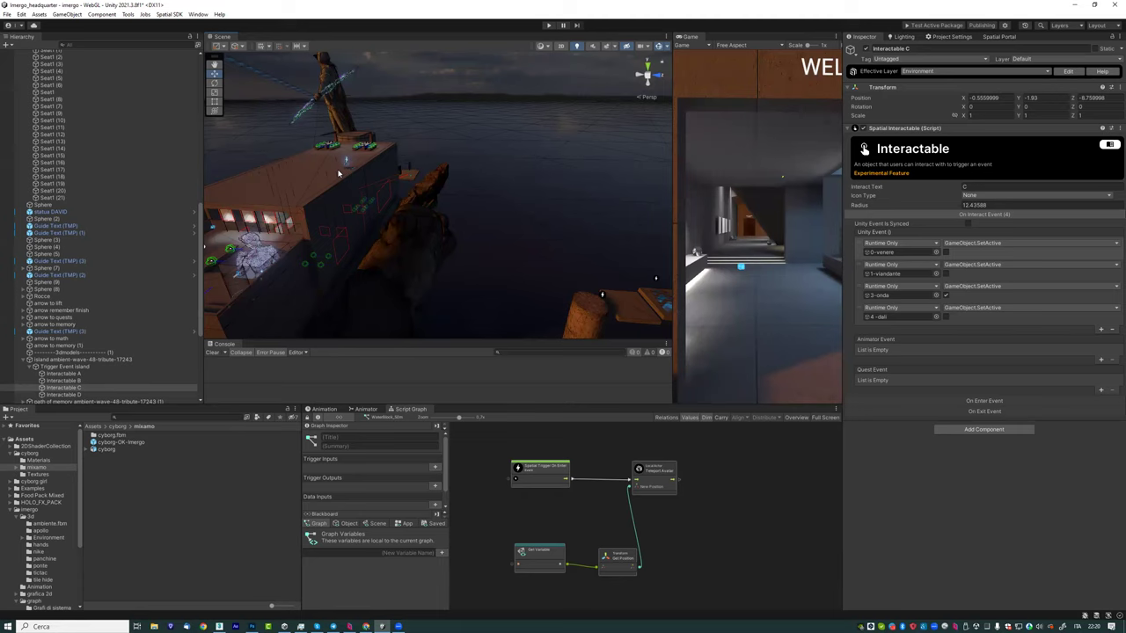
Step: Focus on Interactable C and orbit over the pillar, plank and deck
key("f")
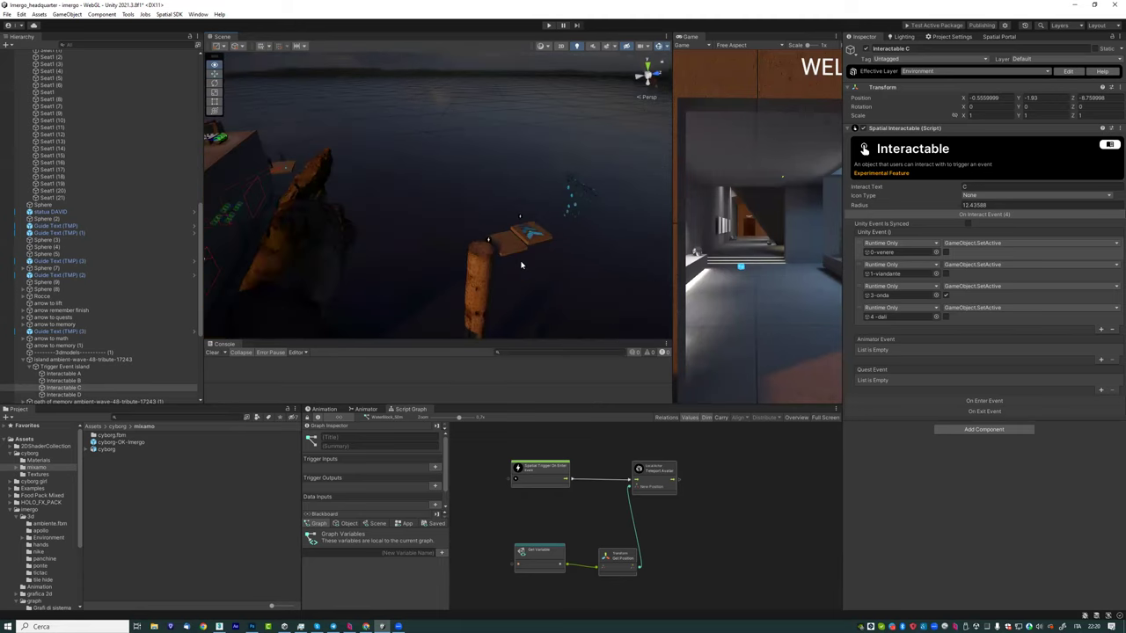
scroll(521, 265, "up", 3)
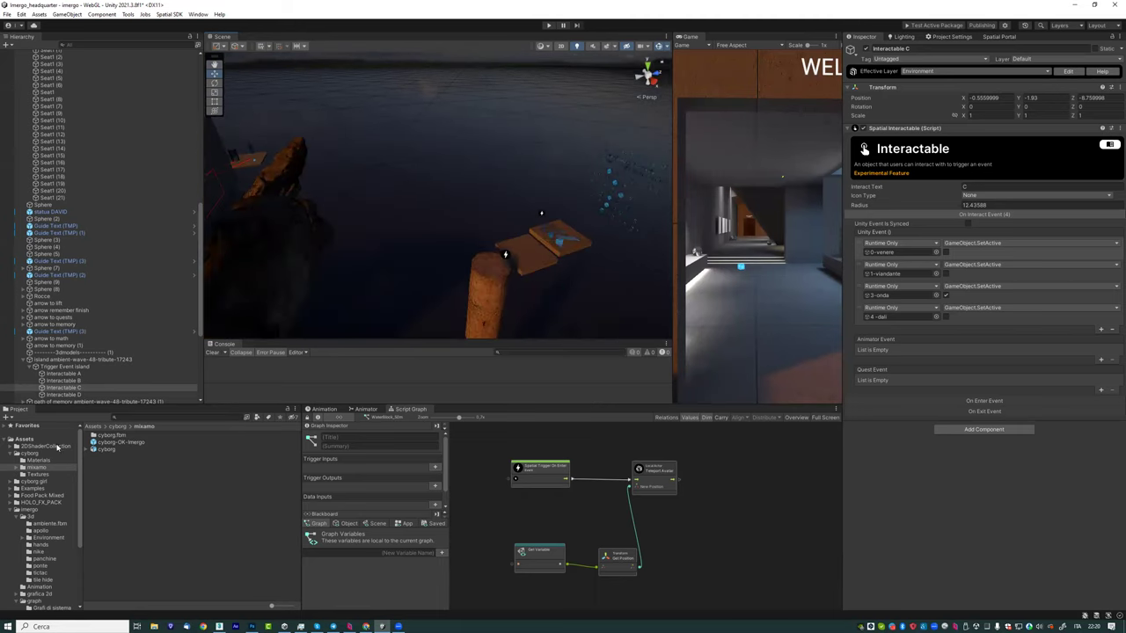
scroll(82, 263, "down", 5)
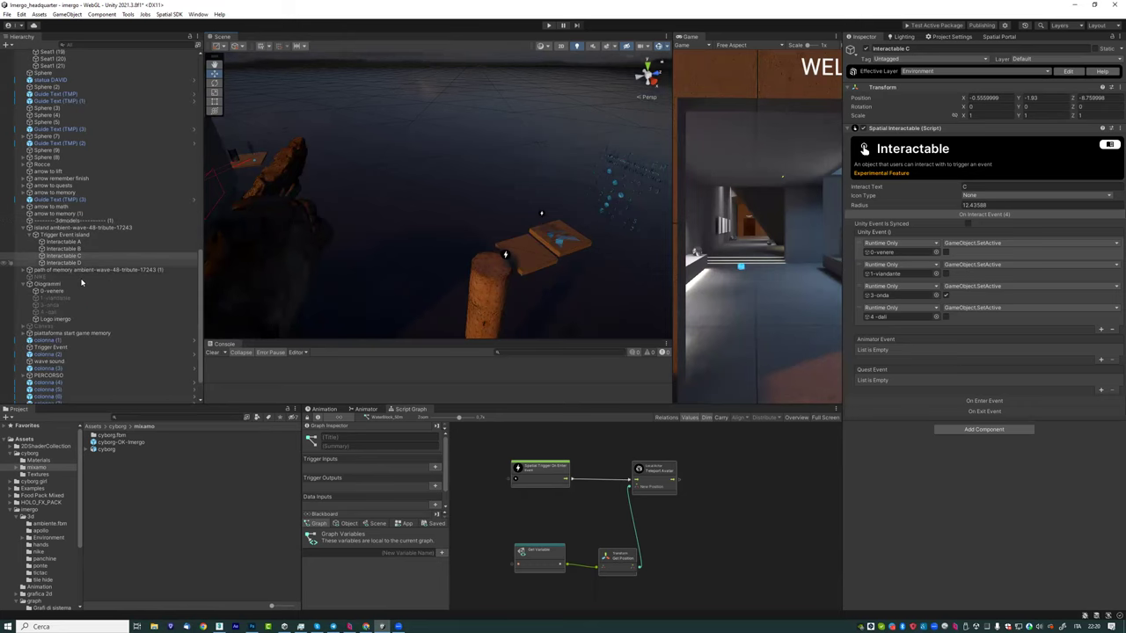
scroll(82, 270, "down", 2)
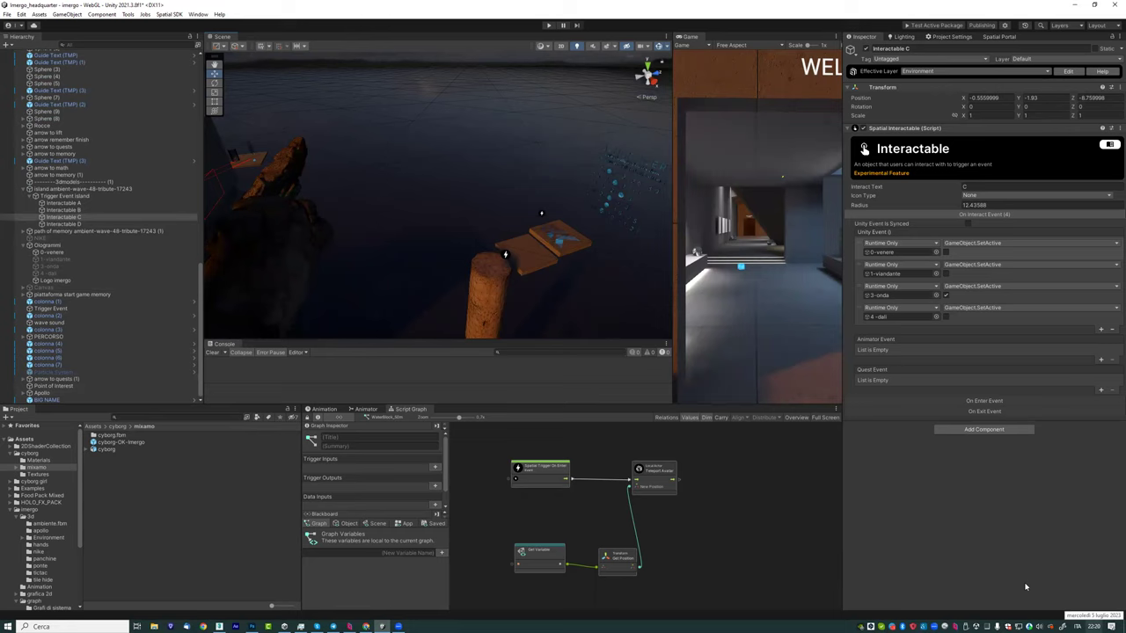
mouse_move(452, 301)
right_mouse_down()
mouse_move(609, 260)
mouse_move(502, 189)
right_mouse_up()
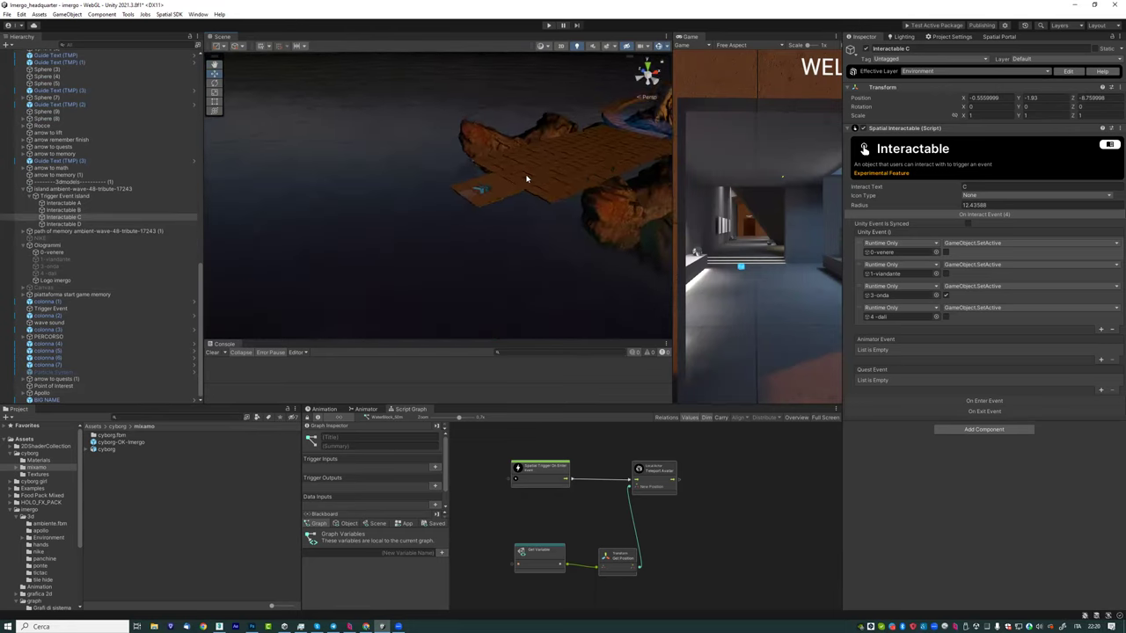
scroll(497, 192, "up", 10)
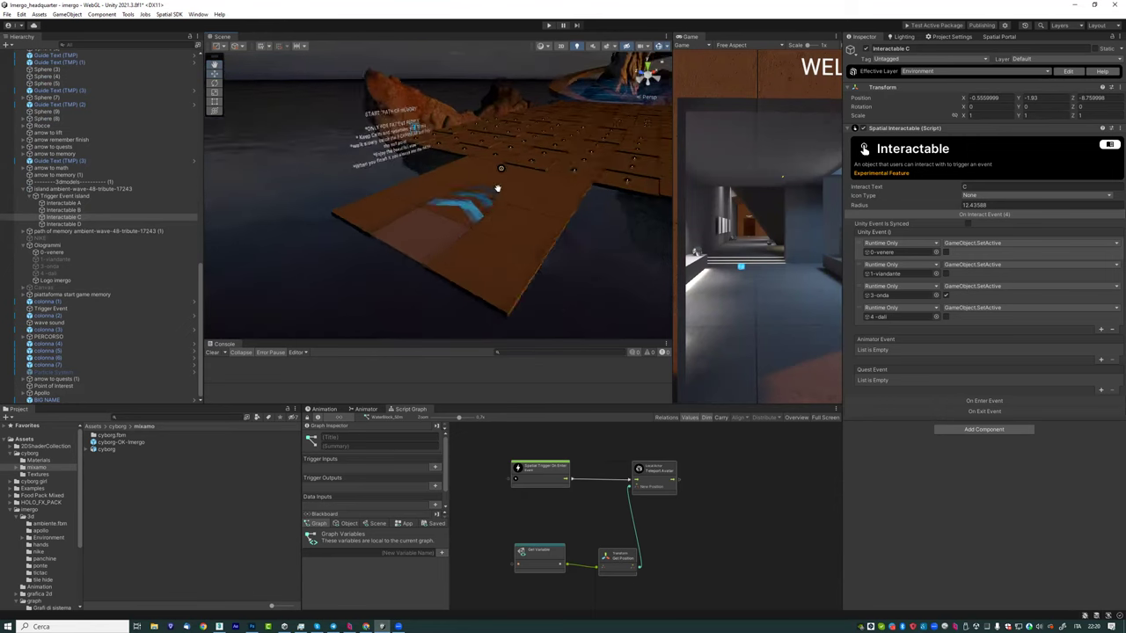
scroll(477, 201, "down", 2)
mouse_move(478, 202)
right_mouse_down()
mouse_move(536, 197)
mouse_move(510, 206)
right_mouse_up()
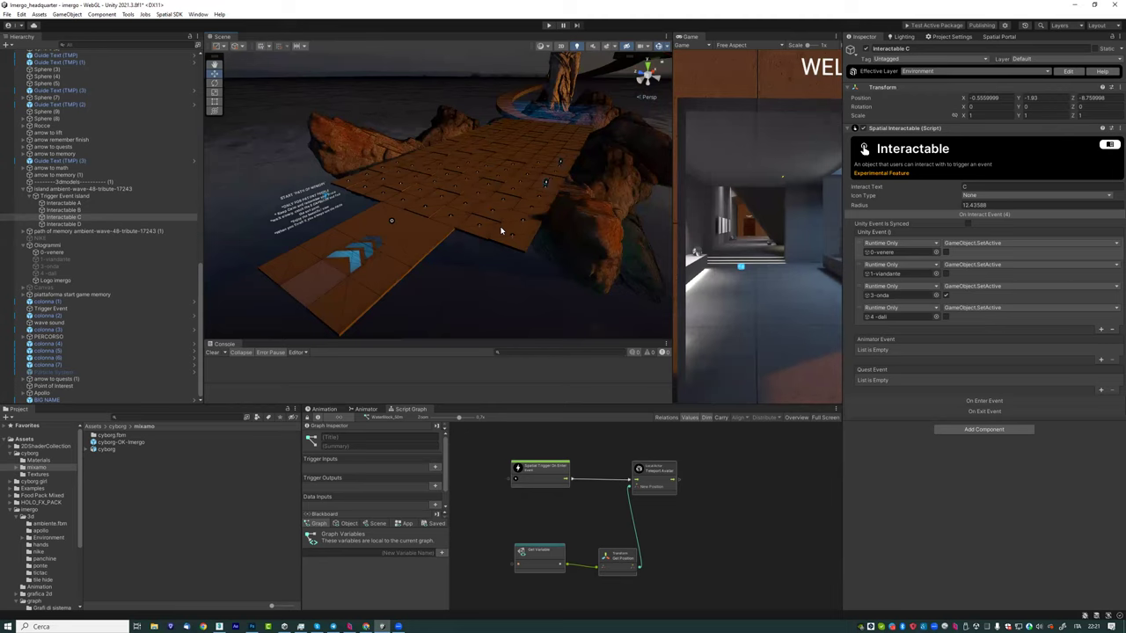
Step: Scroll the Hierarchy and bring the live Spatial world forward in Chrome
scroll(391, 194, "up", 1)
scroll(391, 194, "up", 1)
scroll(395, 195, "up", 1)
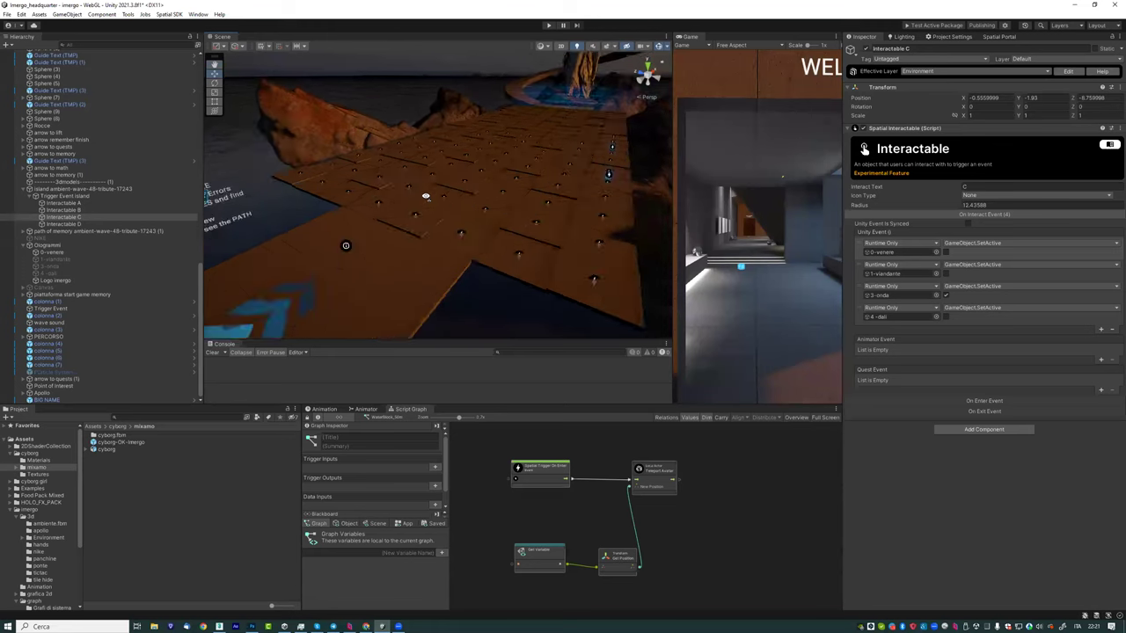
scroll(385, 203, "up", 2)
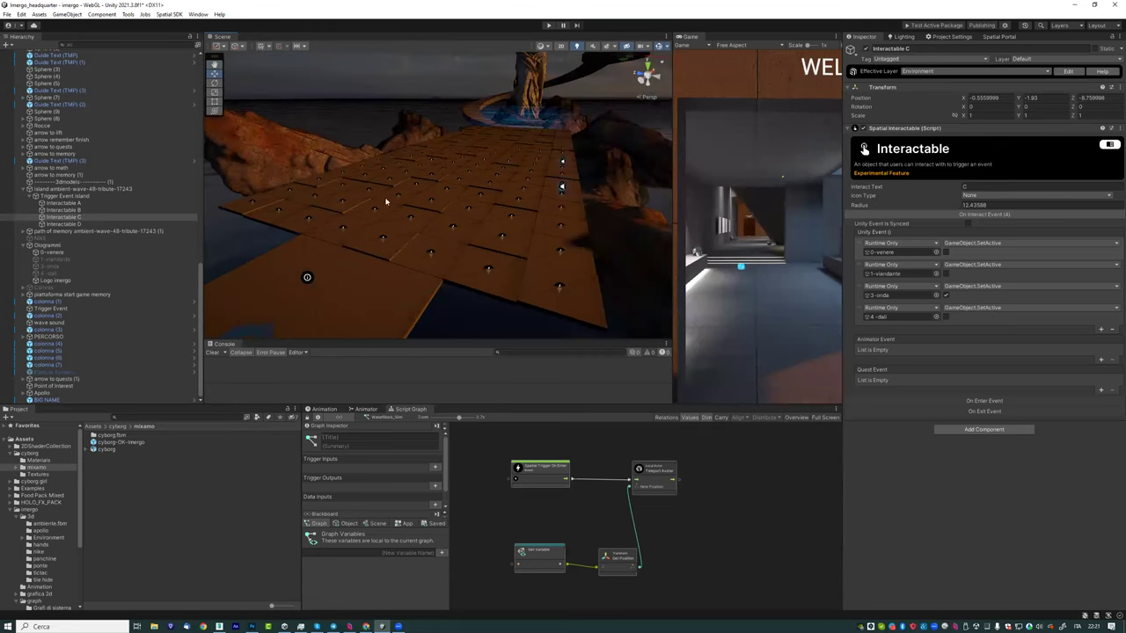
scroll(488, 221, "down", 2)
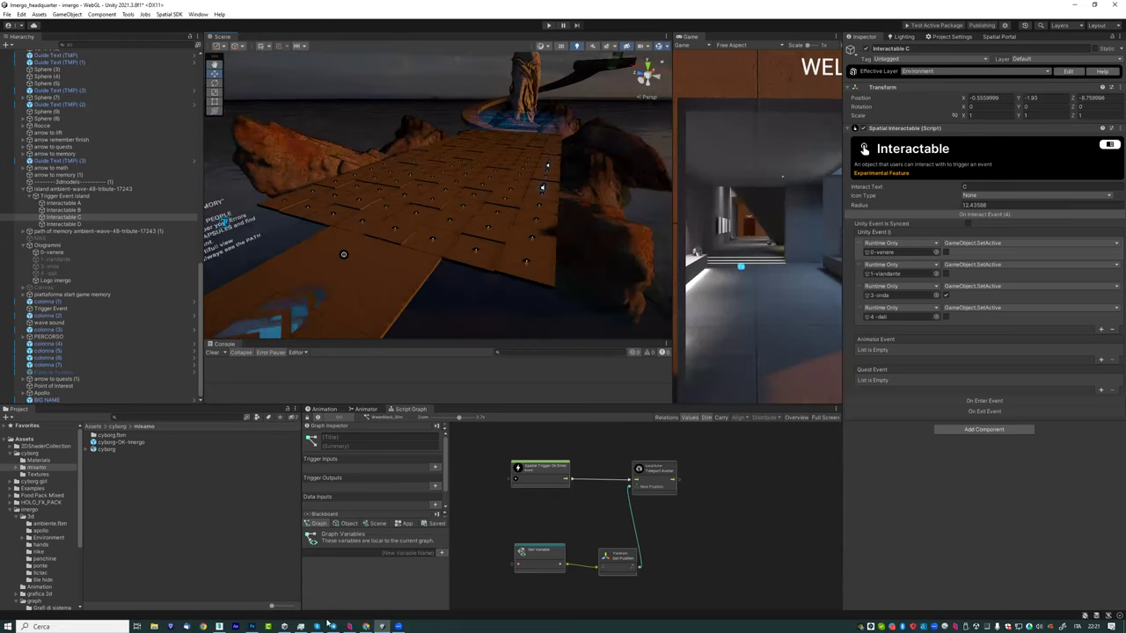
left_click(366, 626)
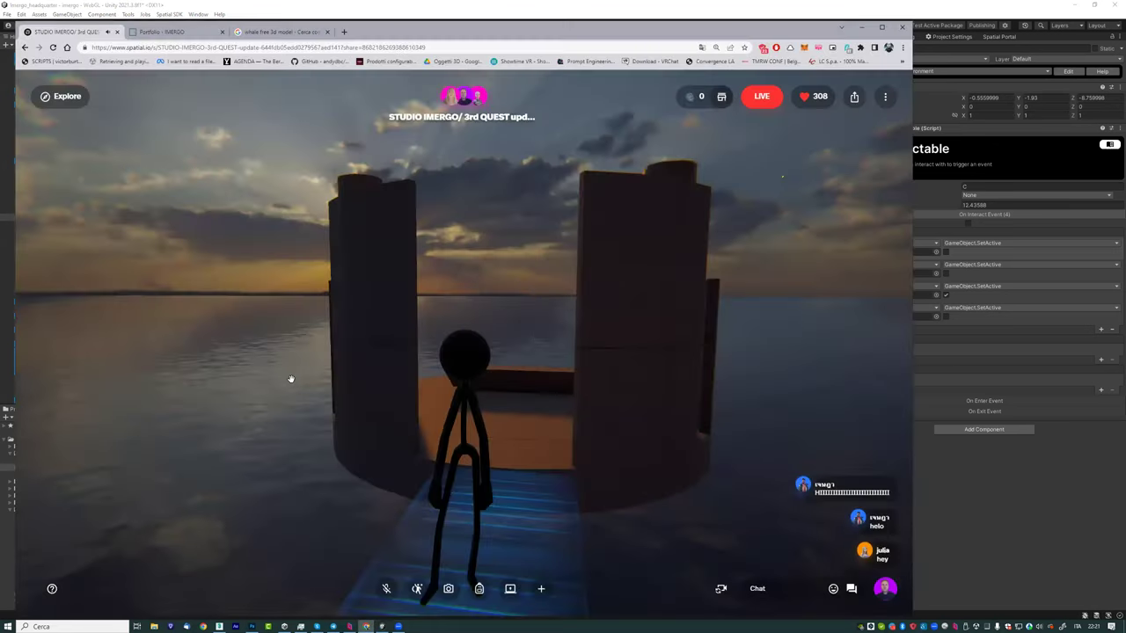
Step: Walk and jump the avatar along the lit walkway and orange platform past the teleport rings
left_click_drag(493, 341, 560, 335)
key("w")
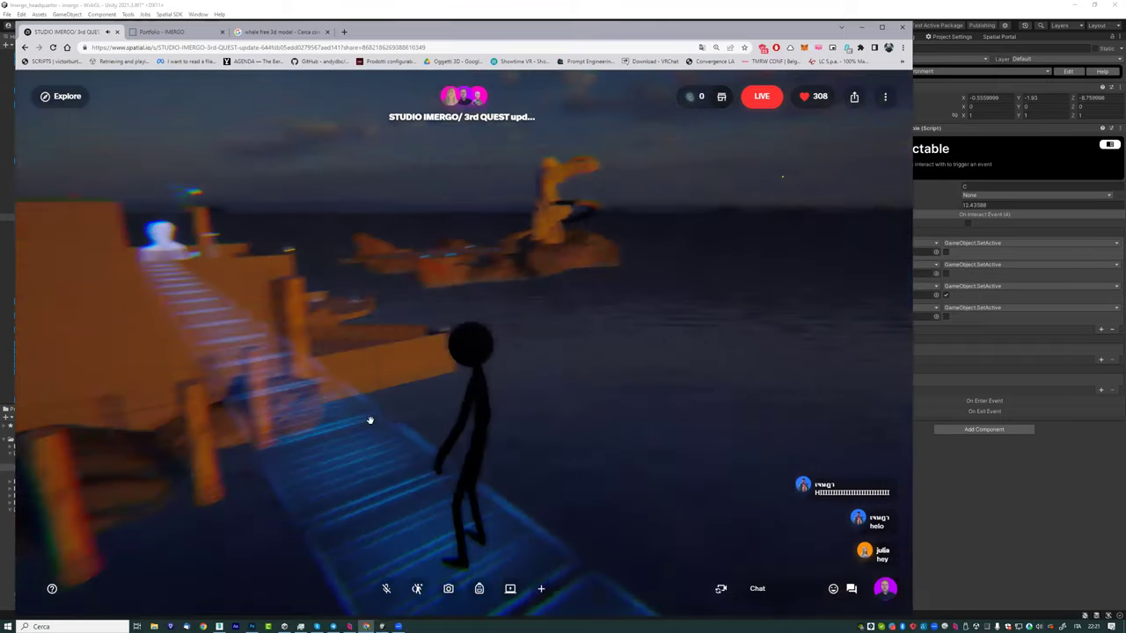
key("space")
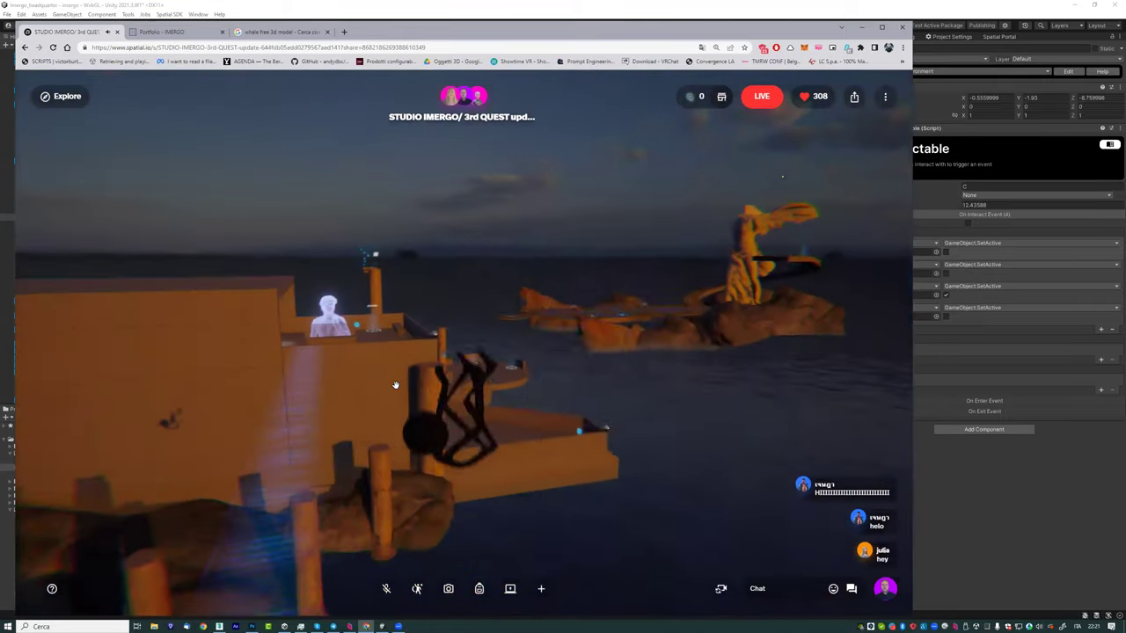
key("w")
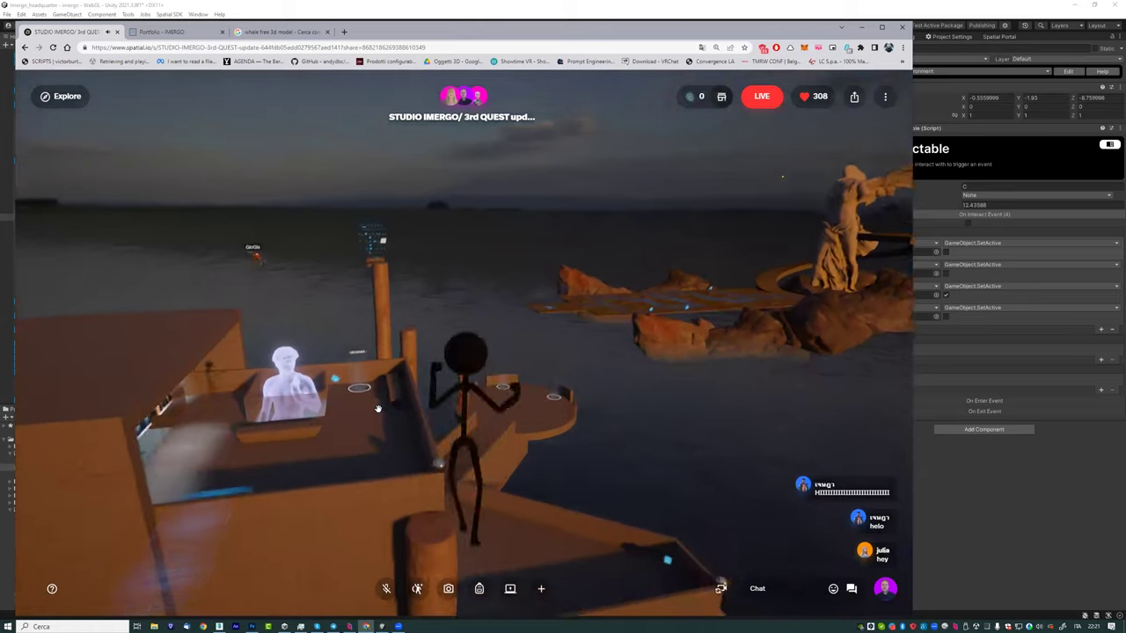
key("w")
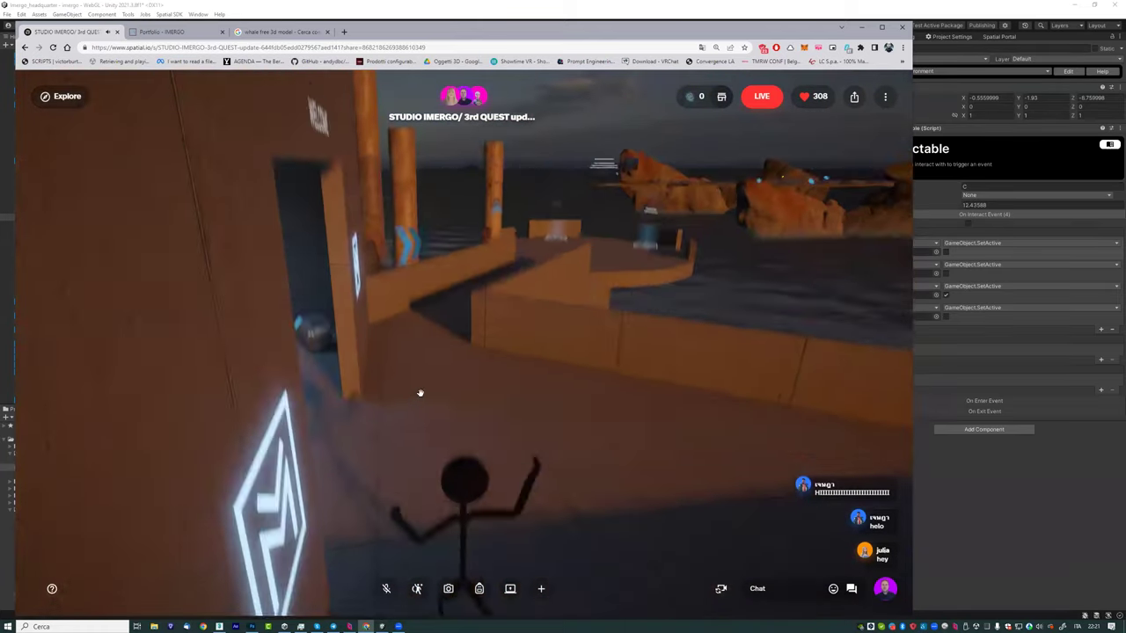
key("w")
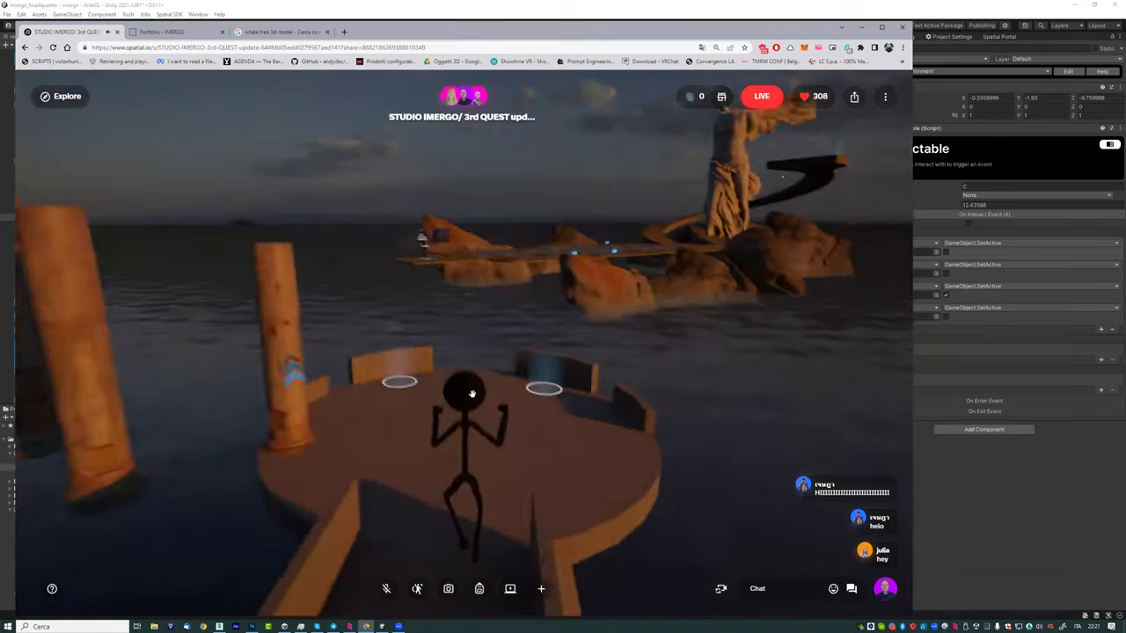
key("w")
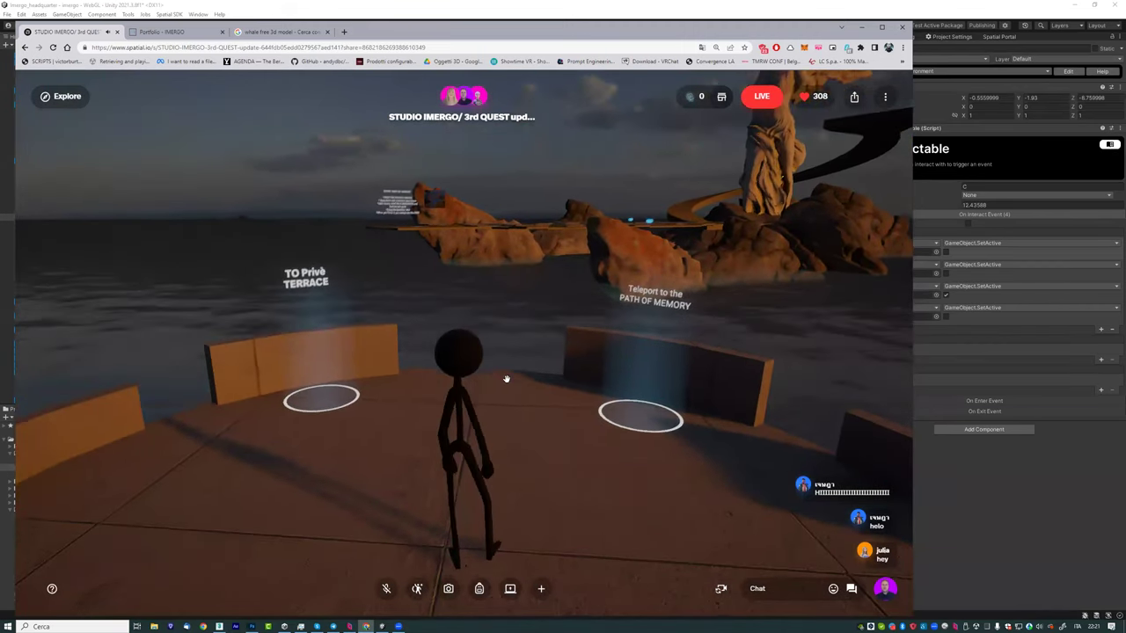
key("w")
key("w")
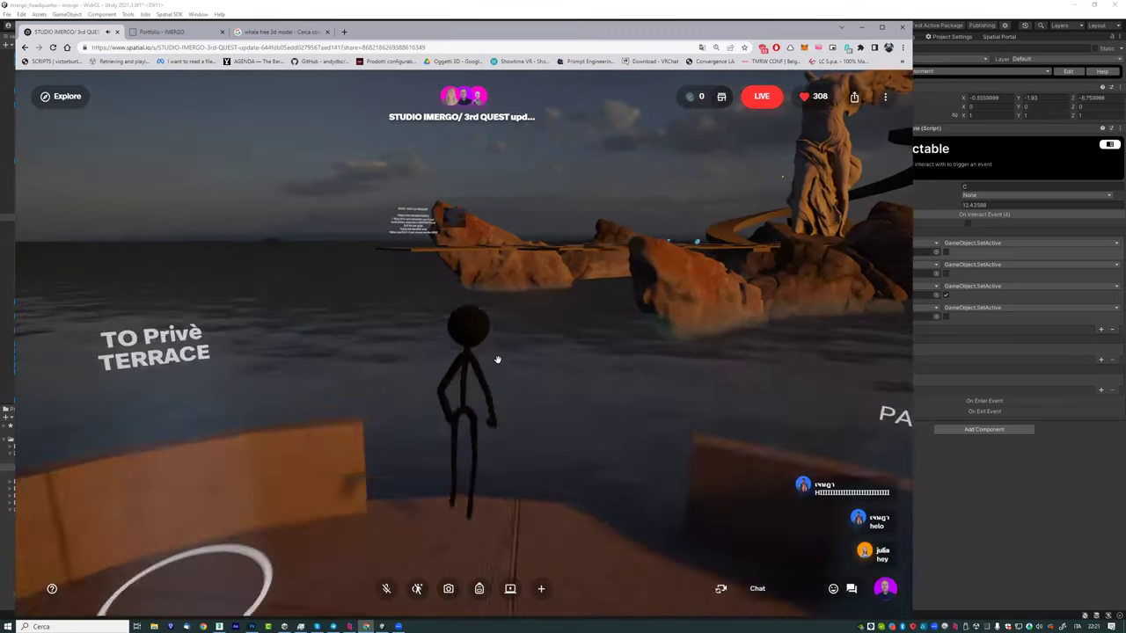
key("w")
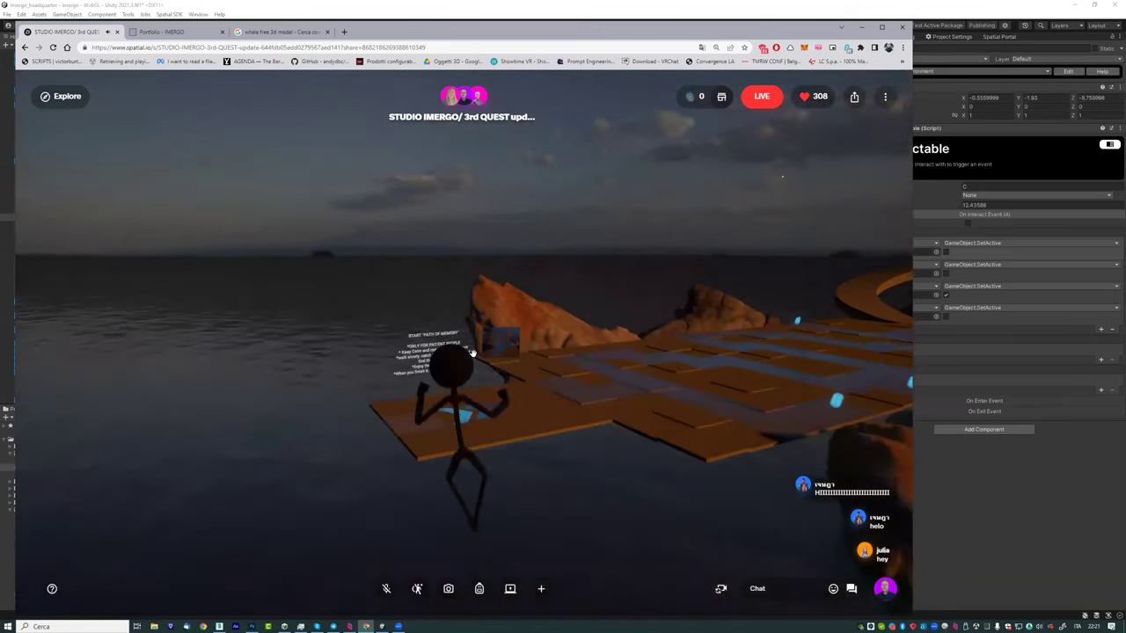
key("w")
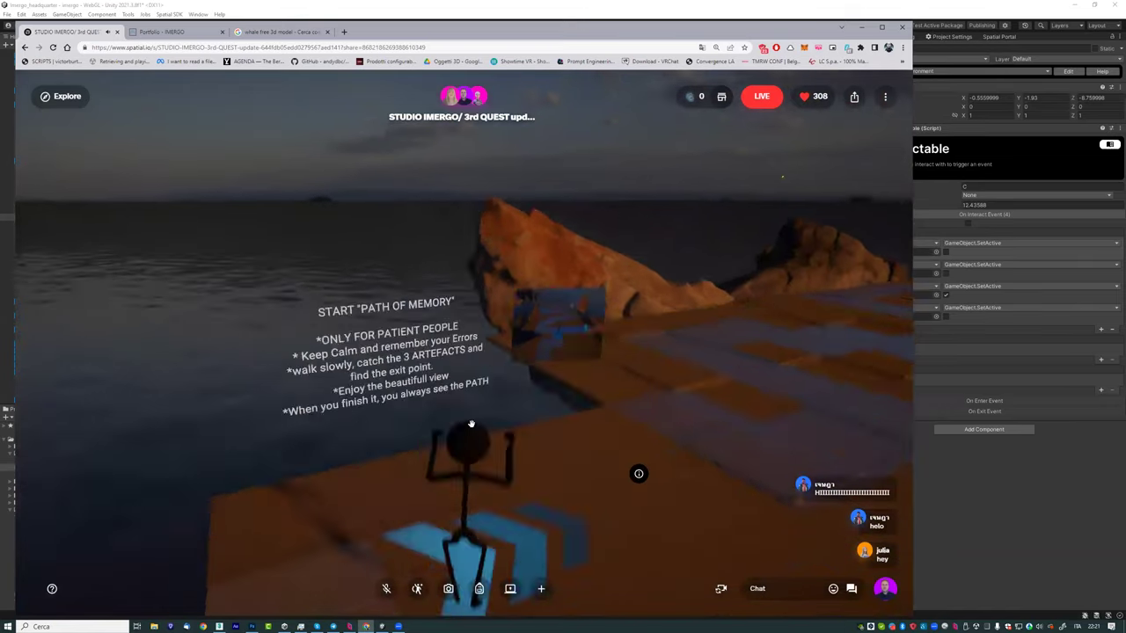
Step: Minimize Chrome and orbit the Scene view around the winged statue, sea and tiled floor
left_click(842, 27)
mouse_move(501, 192)
right_mouse_down()
mouse_move(407, 211)
mouse_move(380, 193)
right_mouse_up()
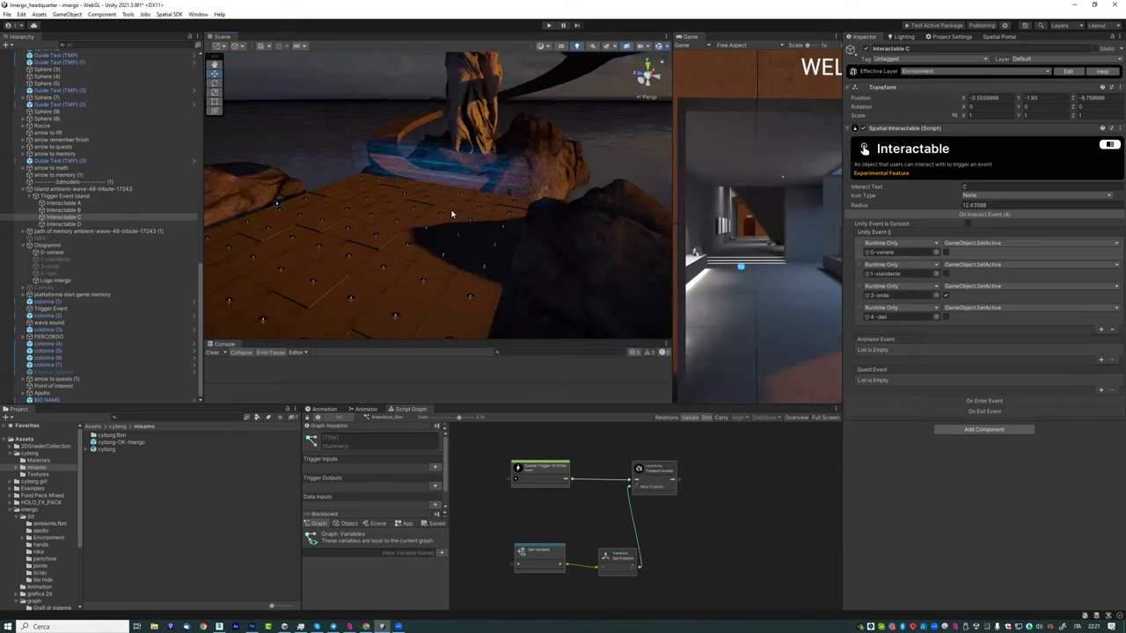
right_click_drag(456, 199, 457, 243)
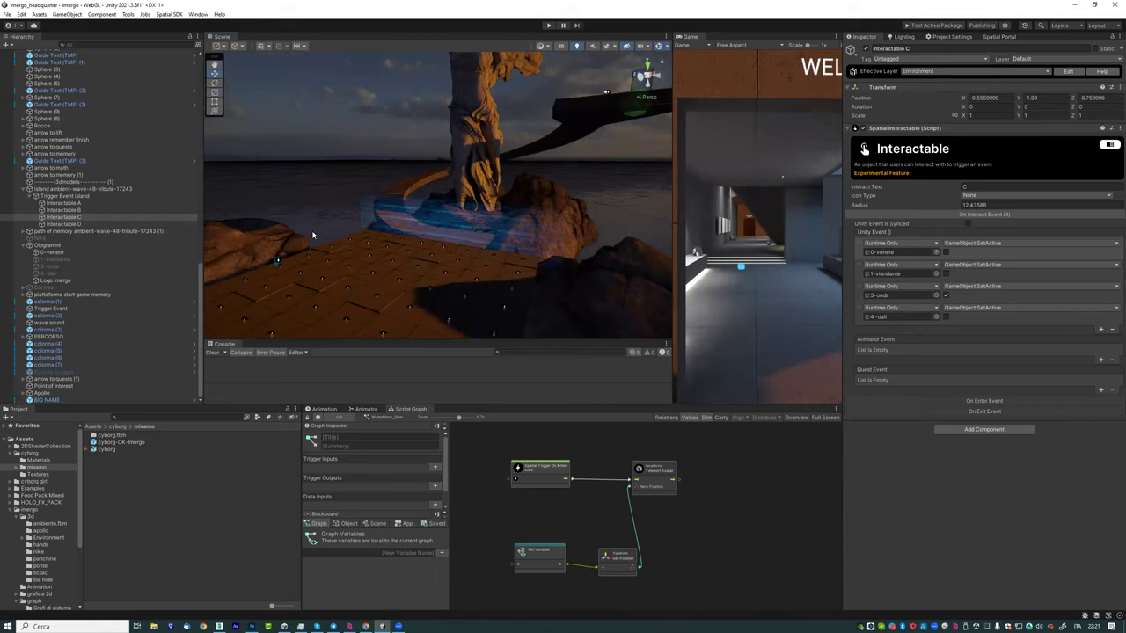
right_click_drag(574, 183, 514, 179)
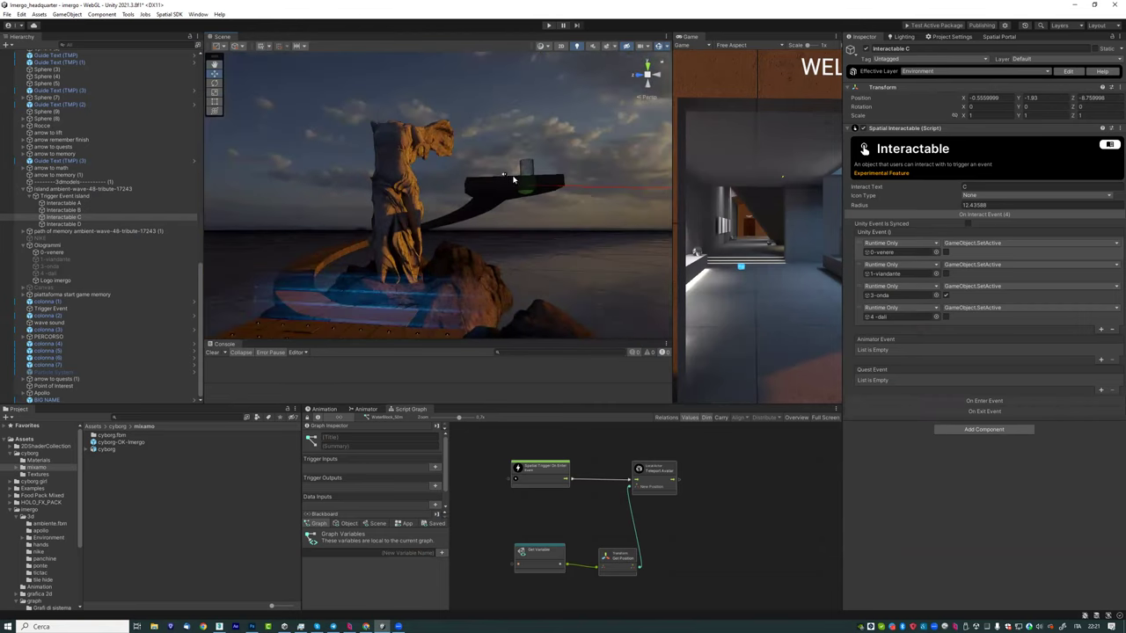
scroll(498, 182, "up", 3)
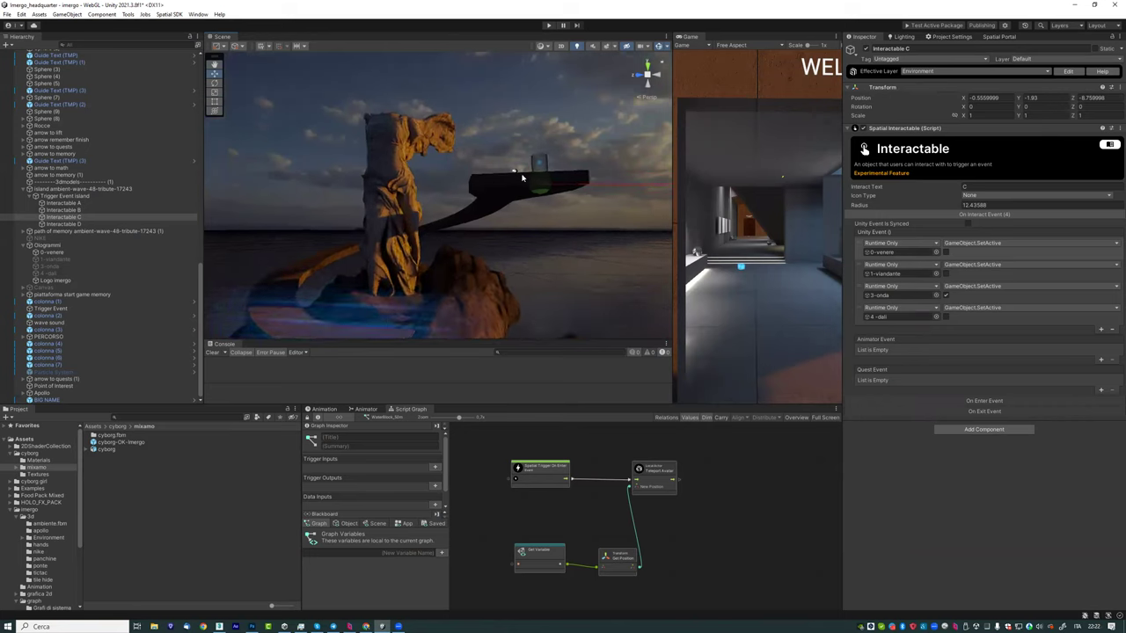
scroll(504, 220, "down", 2)
scroll(496, 245, "down", 3)
right_click_drag(493, 247, 485, 264)
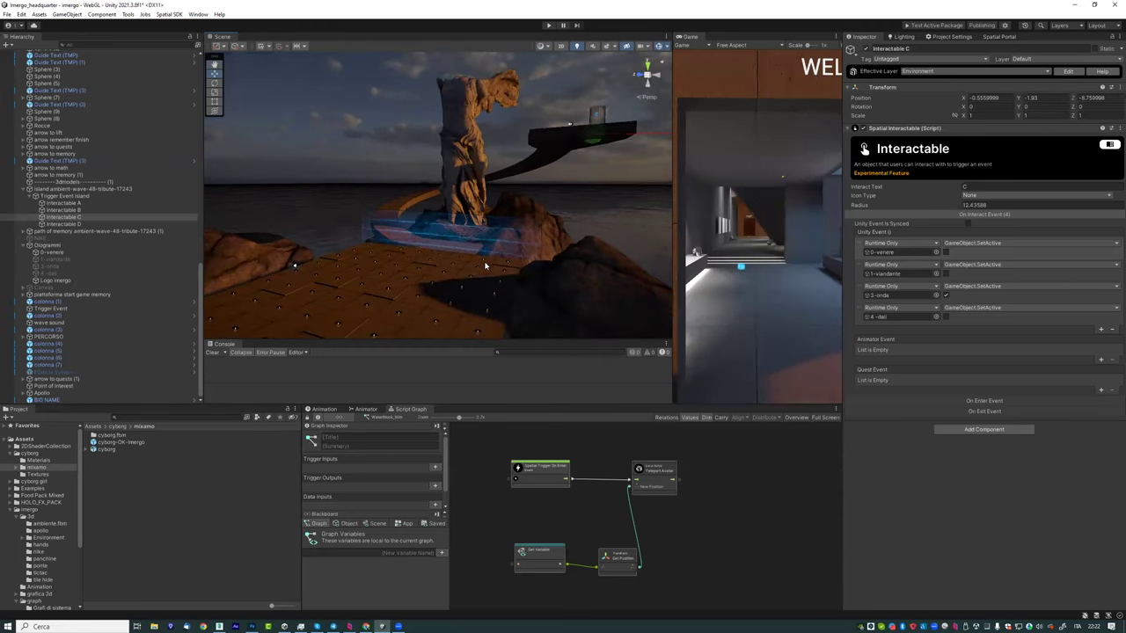
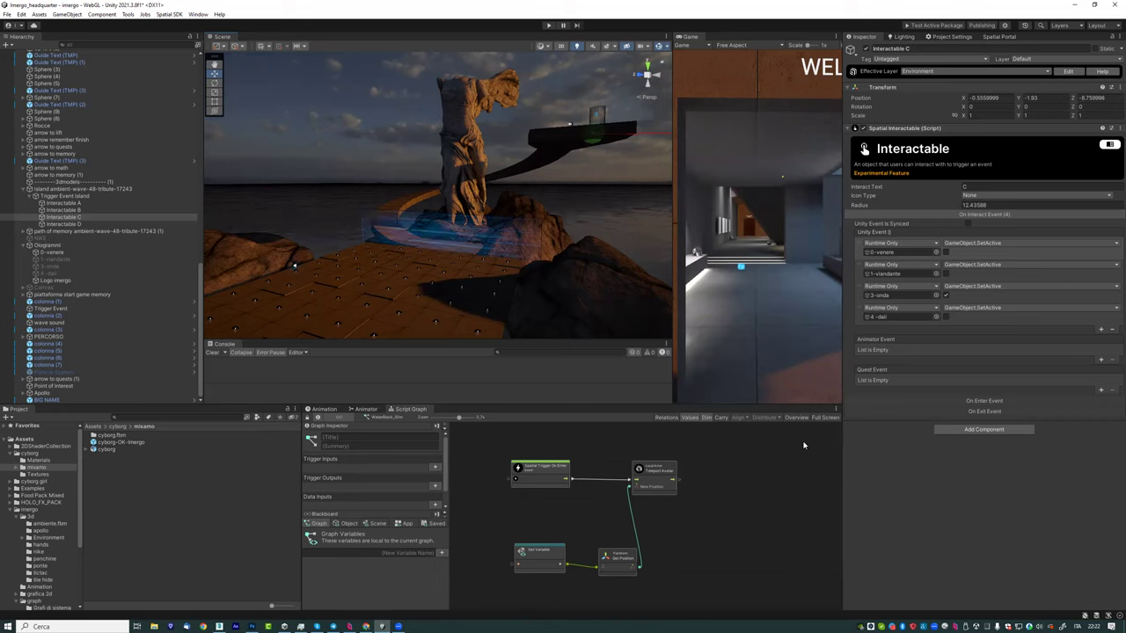
Step: Look down over the tiled floor, then select and frame the Trigger fade object
mouse_move(513, 262)
right_mouse_down()
mouse_move(402, 299)
mouse_move(507, 221)
mouse_move(347, 235)
right_mouse_up()
left_click(319, 203)
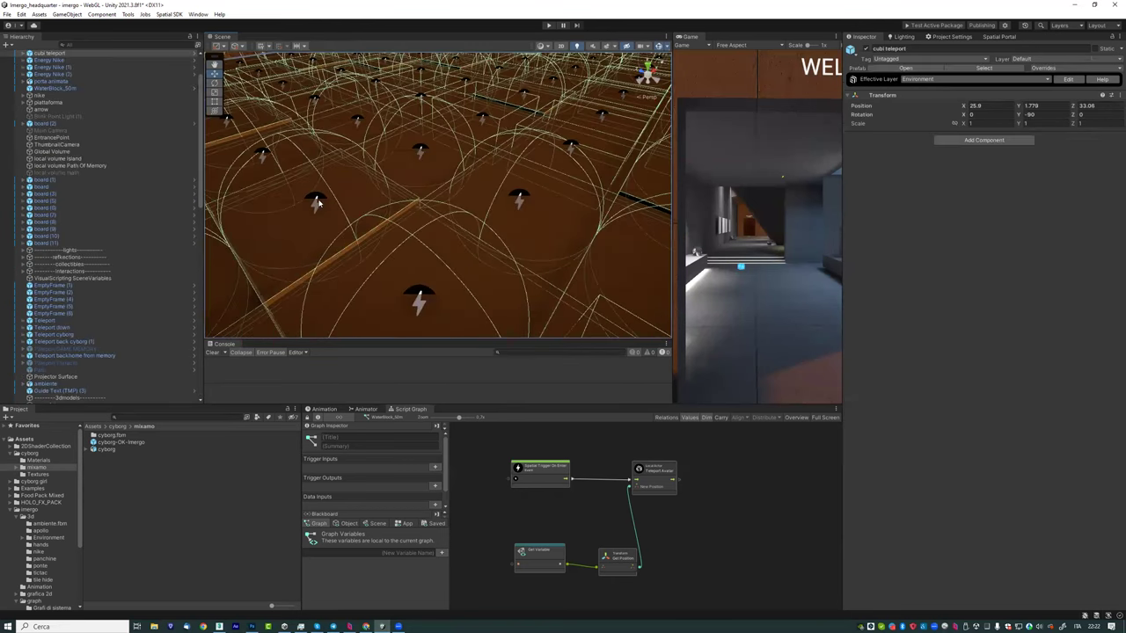
left_click(366, 216)
mouse_move(366, 216)
right_mouse_down()
mouse_move(502, 214)
mouse_move(413, 204)
right_mouse_up()
Step: Raise Cube teleport fade (16) to Y 2.02, frame it, then reselect Trigger fade
left_click(357, 171)
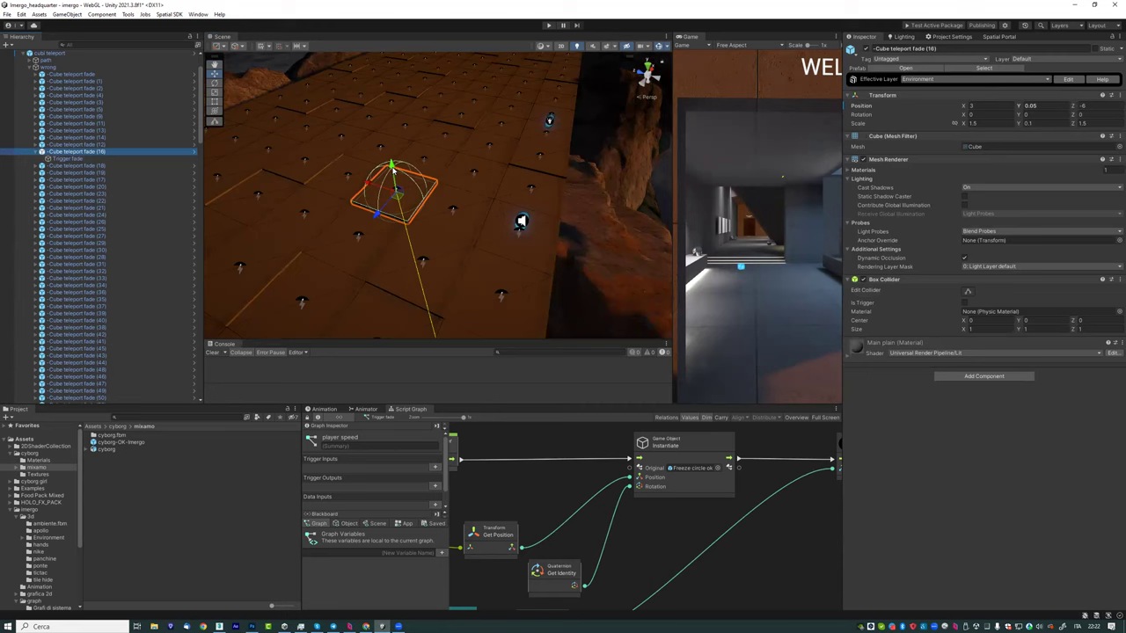
left_click_drag(394, 172, 368, 117)
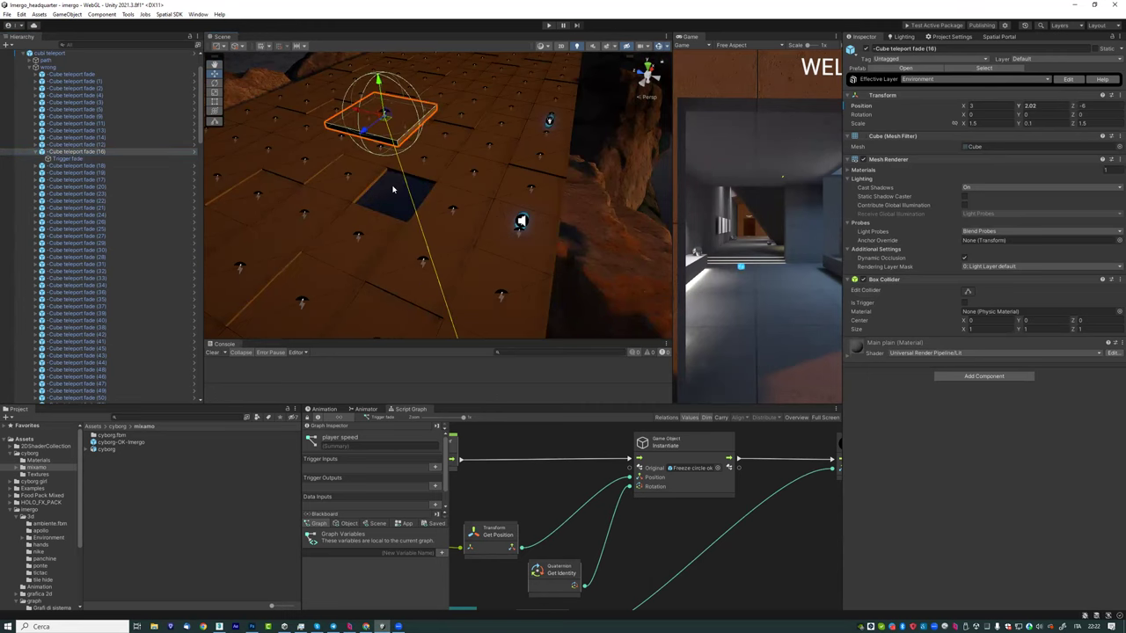
key("f")
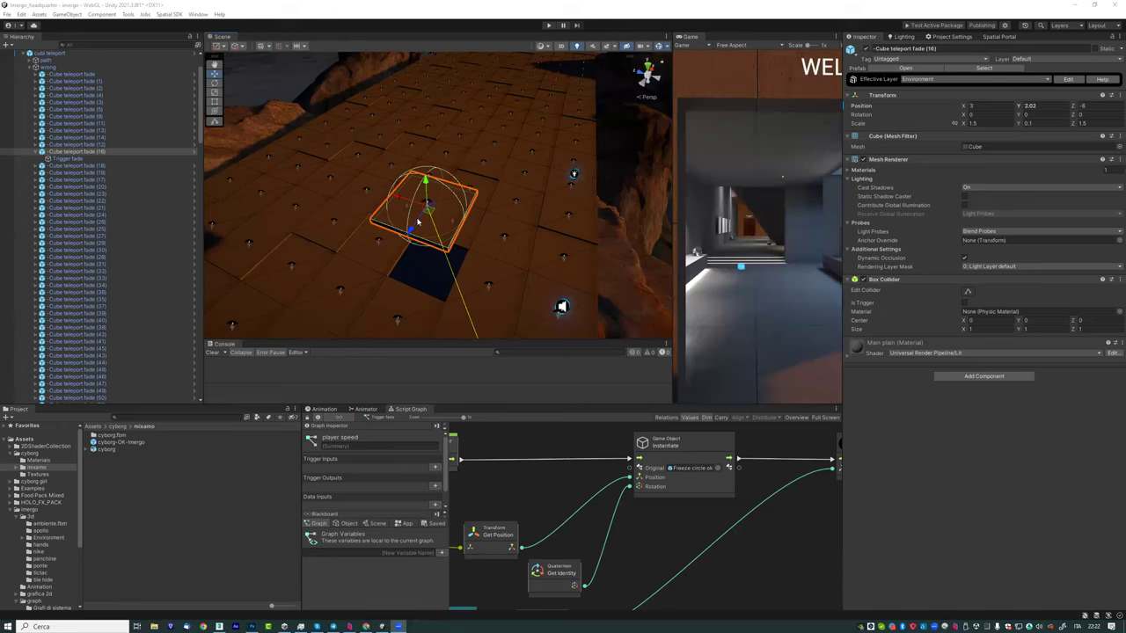
scroll(440, 253, "up", 3)
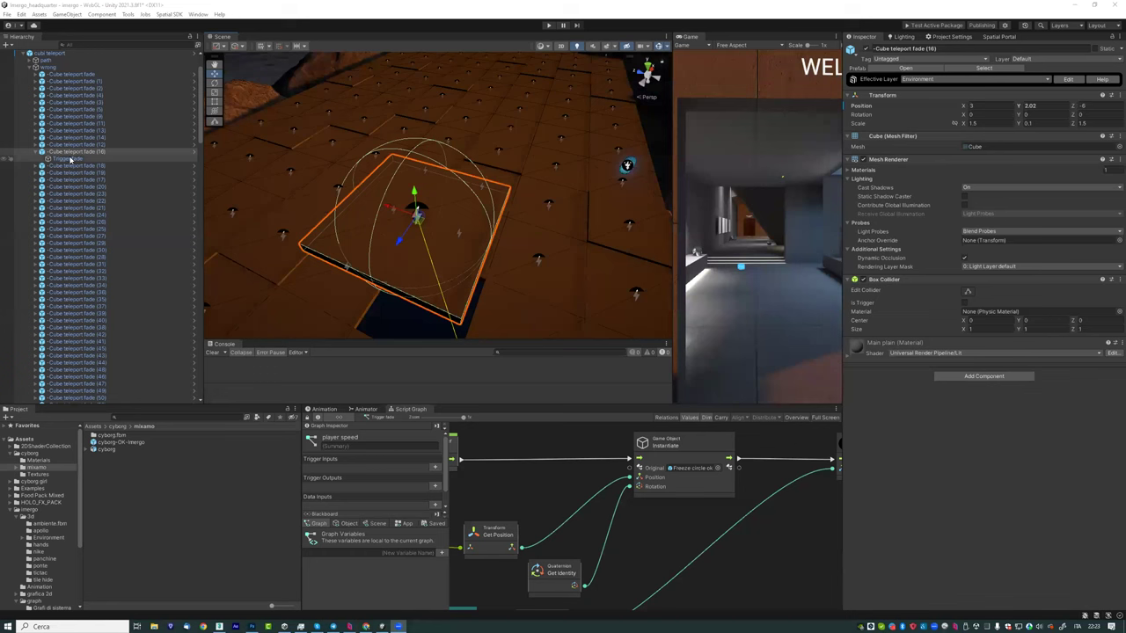
left_click(70, 159)
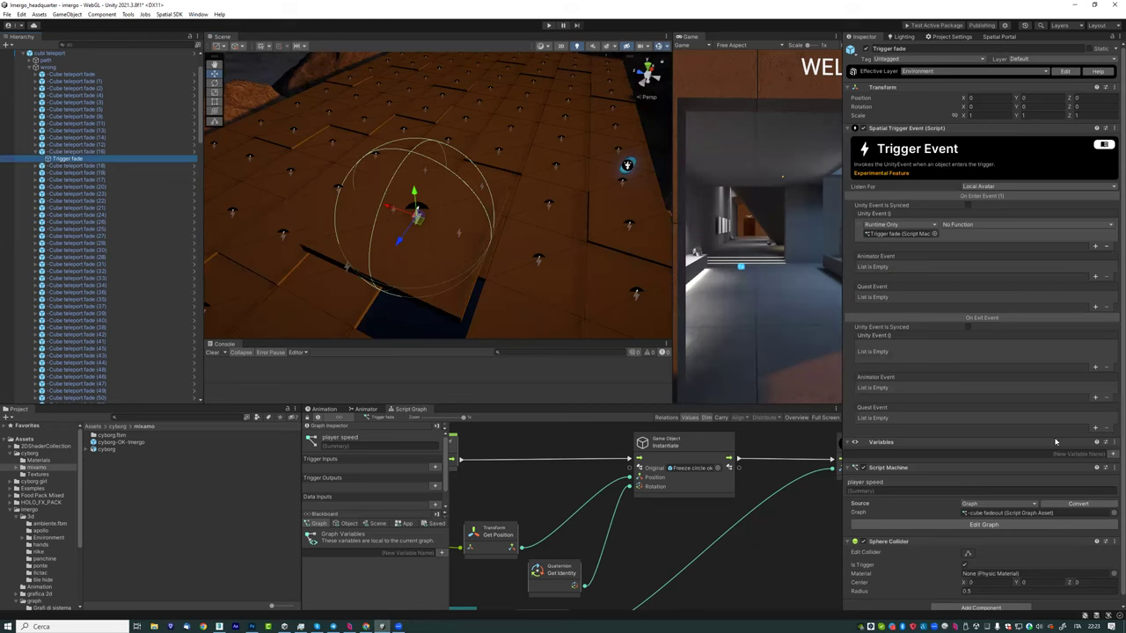
Step: Locate the cube fadeout graph from Trigger fade's Script Machine and select it
scroll(930, 414, "down", 1)
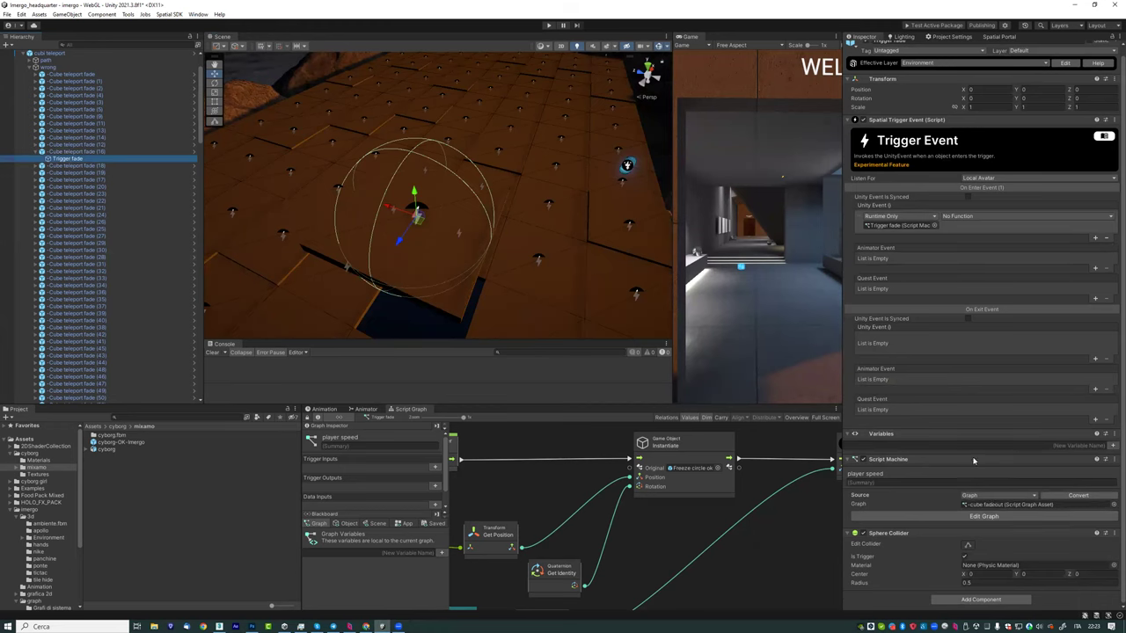
left_click(987, 506)
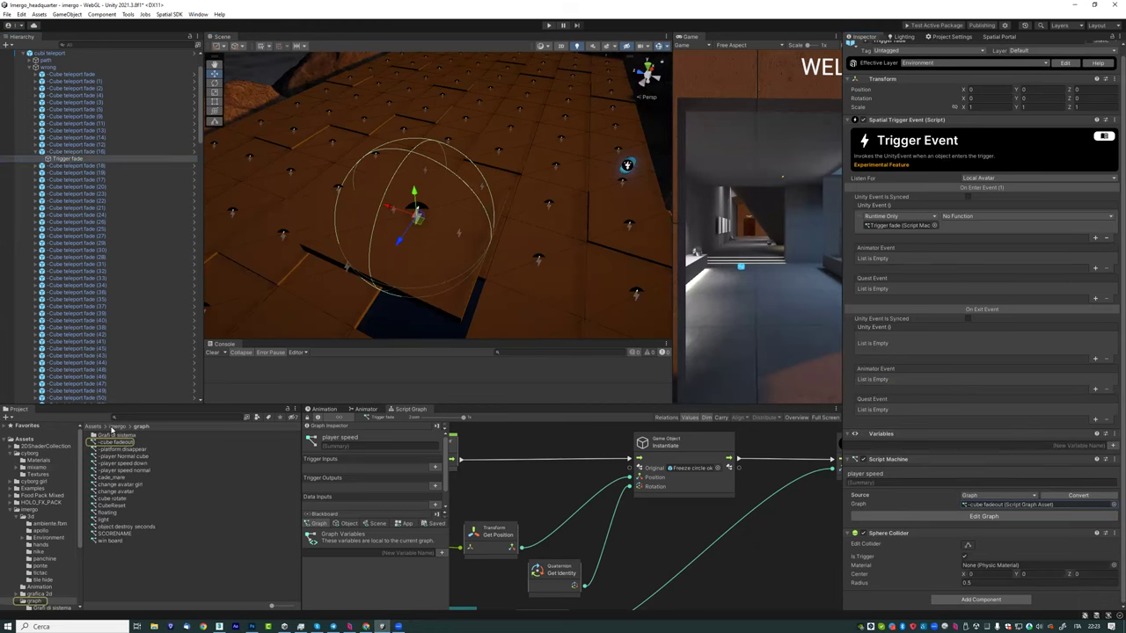
left_click(119, 442)
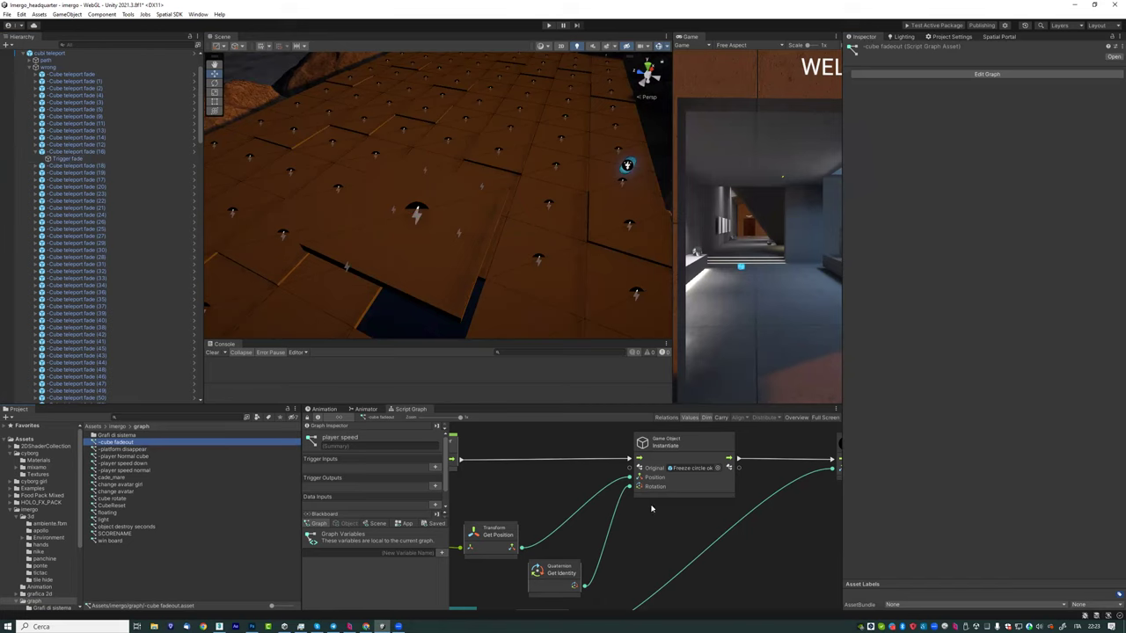
Step: Pan the cube fadeout graph to review its Get Position, Instantiate and Teleport Avatar nodes
scroll(713, 502, "down", 3)
scroll(734, 475, "up", 2)
scroll(740, 471, "up", 1)
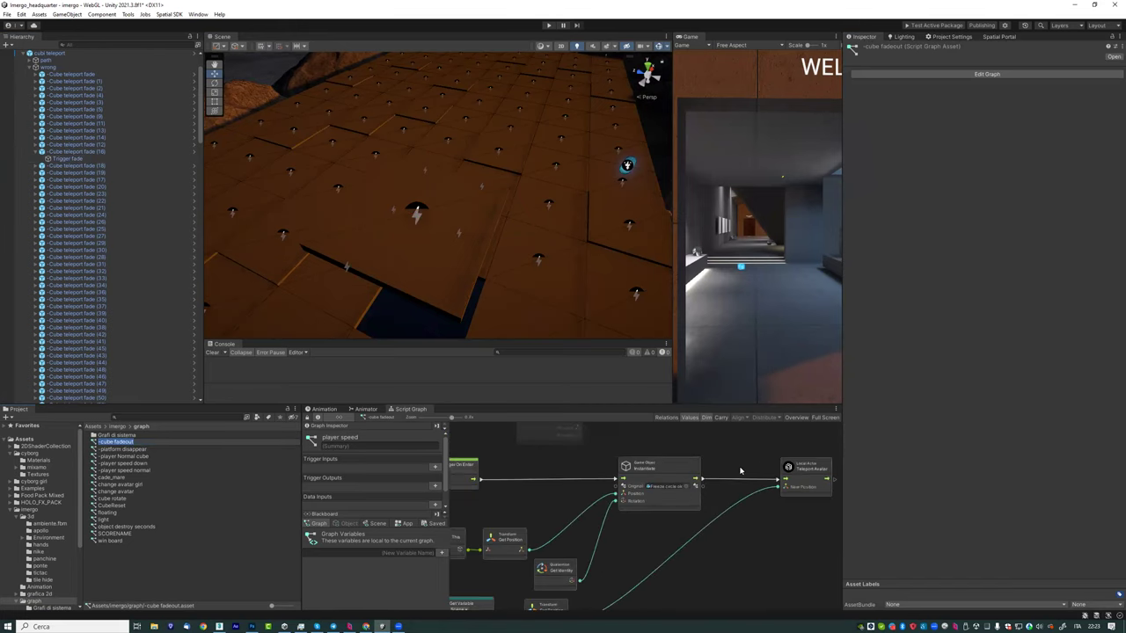
scroll(672, 494, "up", 1)
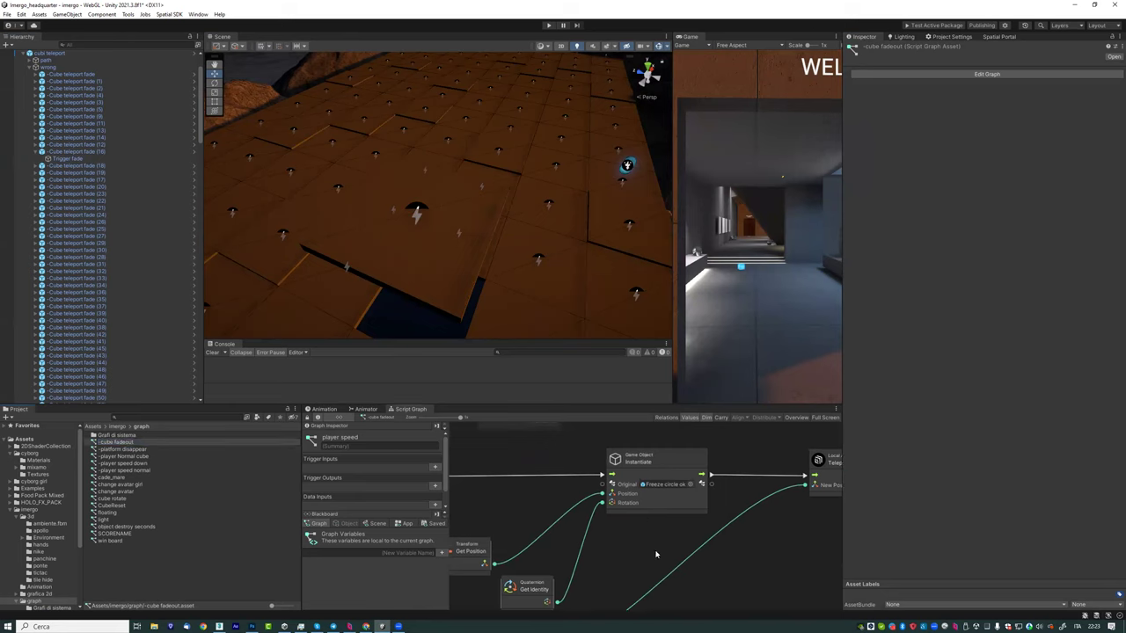
middle_click_drag(645, 506, 754, 488)
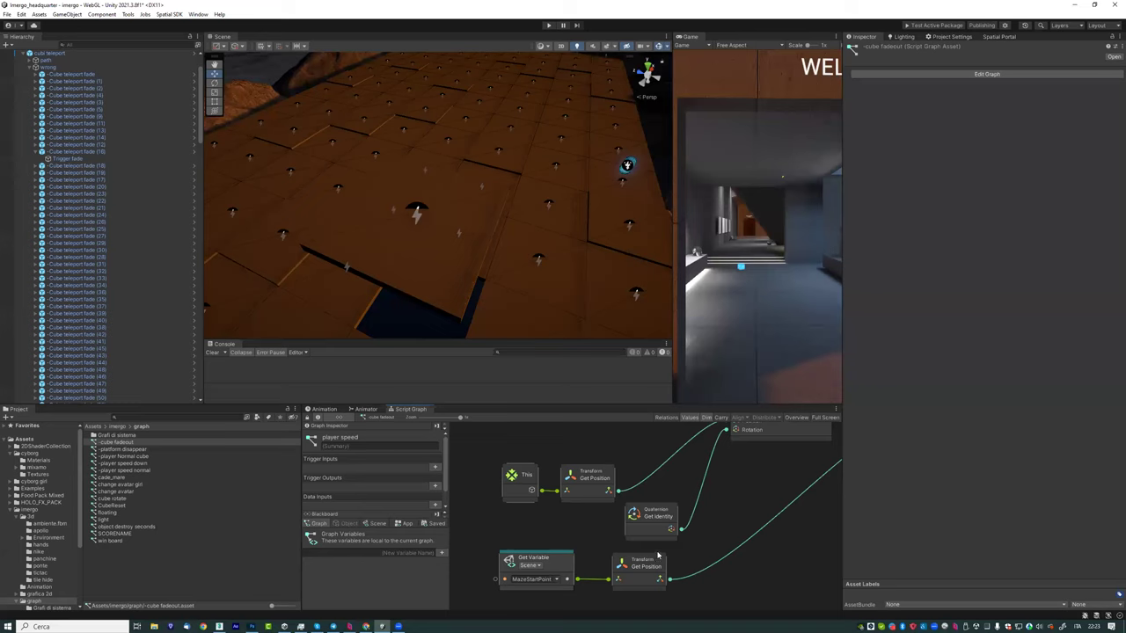
mouse_move(770, 488)
middle_mouse_down()
mouse_move(634, 516)
mouse_move(694, 528)
mouse_move(663, 561)
mouse_move(688, 547)
middle_mouse_up()
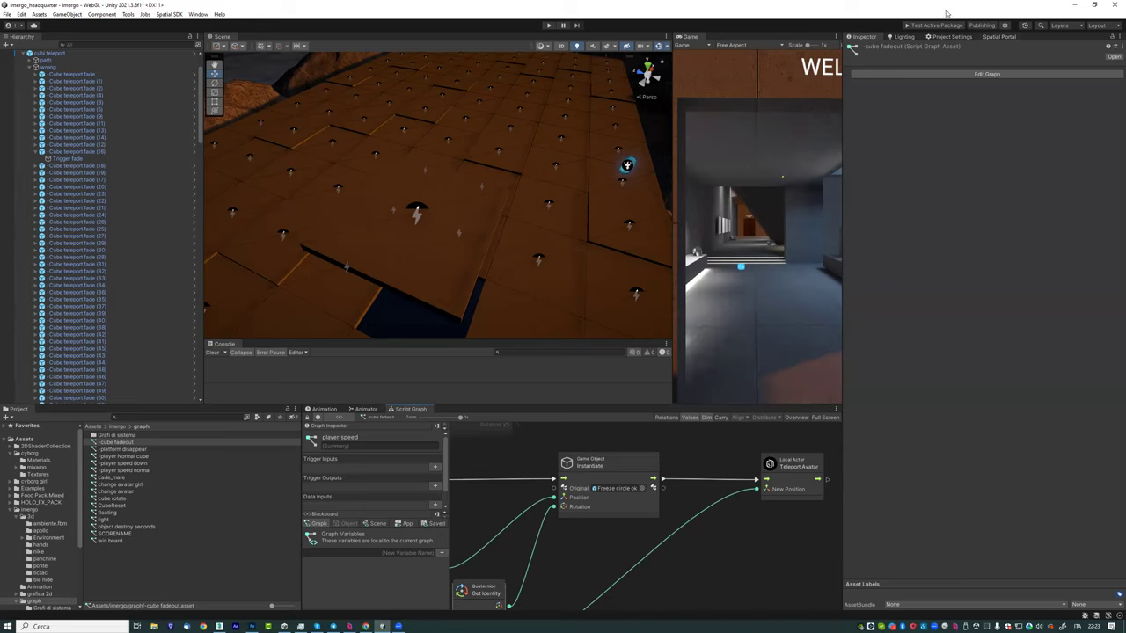
Step: In the live Spatial.io space, walk the avatar along the Path of Memory
left_click(366, 626)
left_click_drag(514, 430, 503, 458)
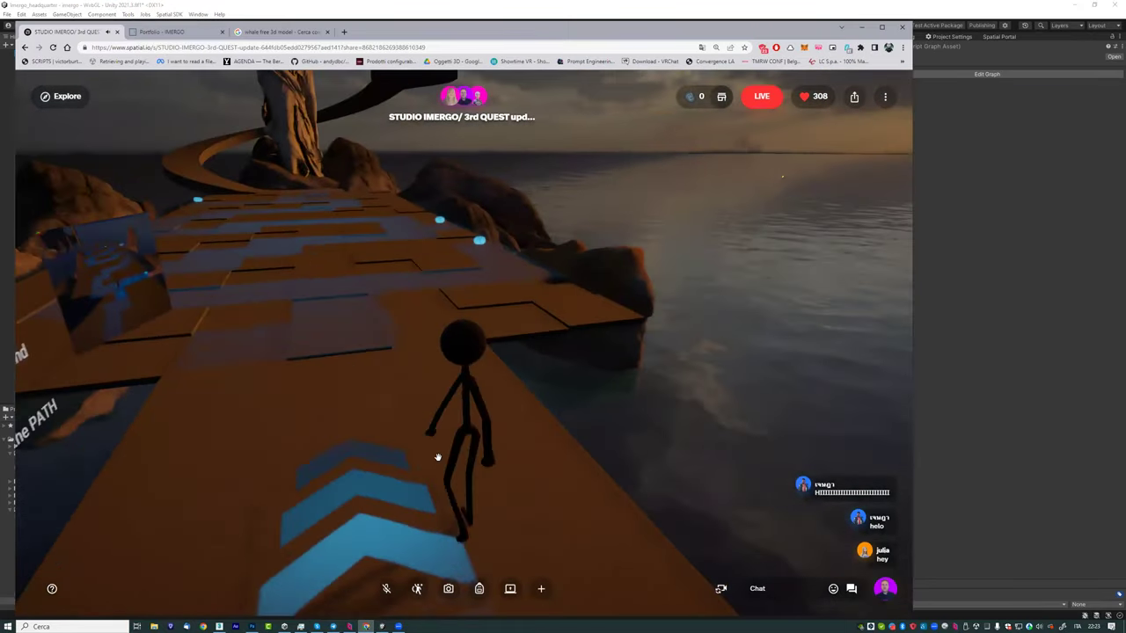
left_click(428, 455)
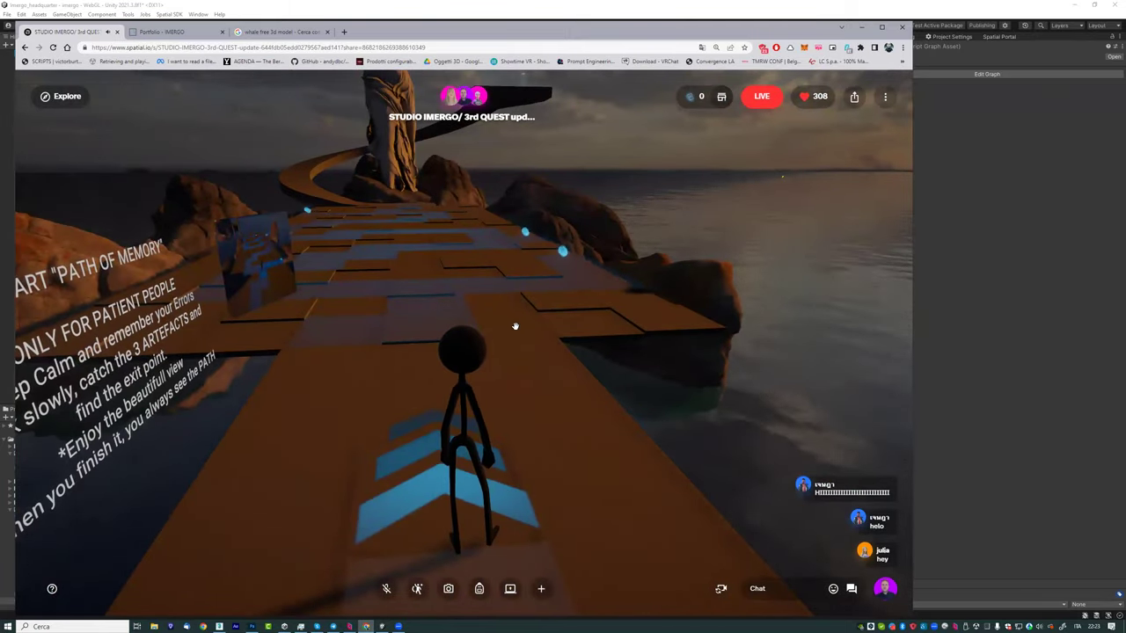
mouse_move(473, 528)
left_mouse_down()
mouse_move(499, 475)
mouse_move(492, 502)
left_mouse_up()
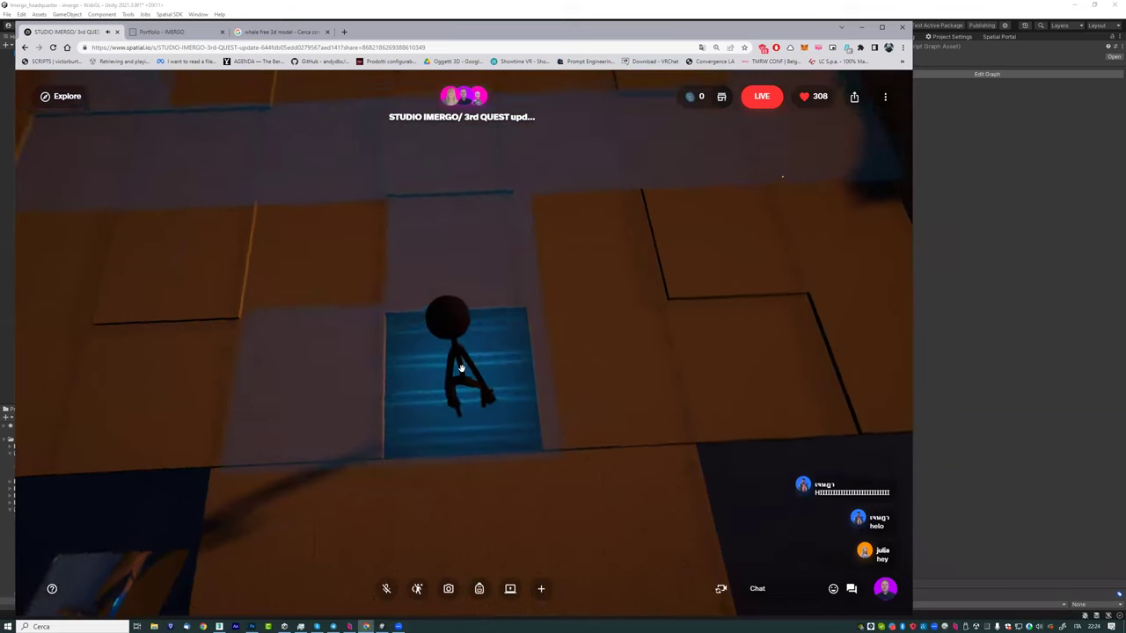
left_click_drag(474, 407, 460, 455)
key("w")
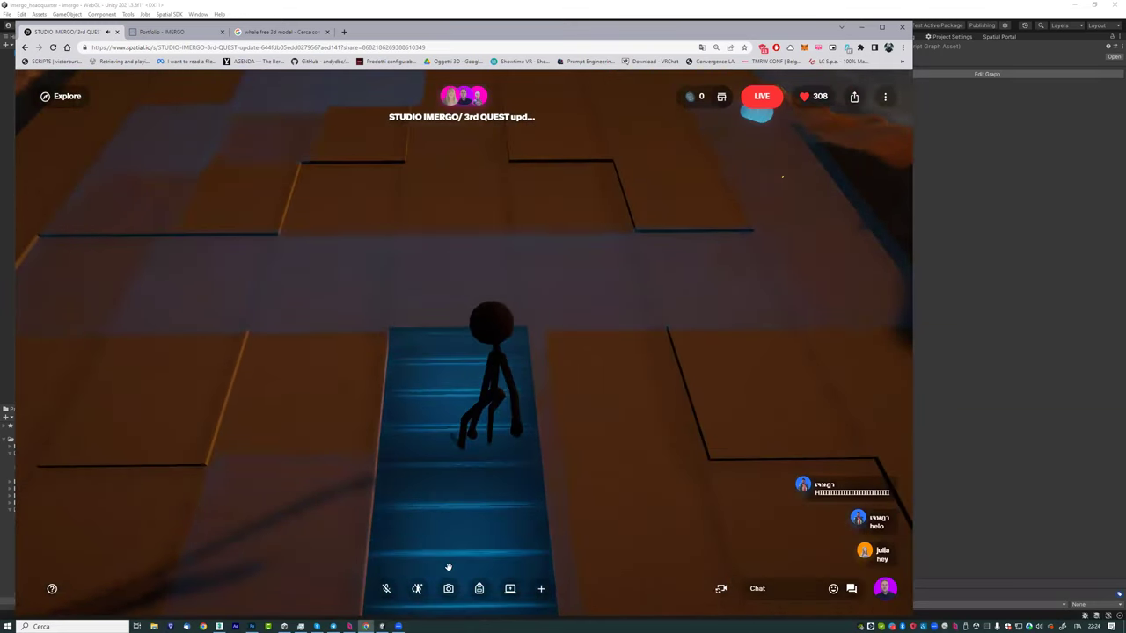
Step: Look up at the statue and sign, step onto the blue pad, then face the tower
mouse_move(477, 432)
left_mouse_down()
mouse_move(572, 382)
mouse_move(259, 164)
left_mouse_up()
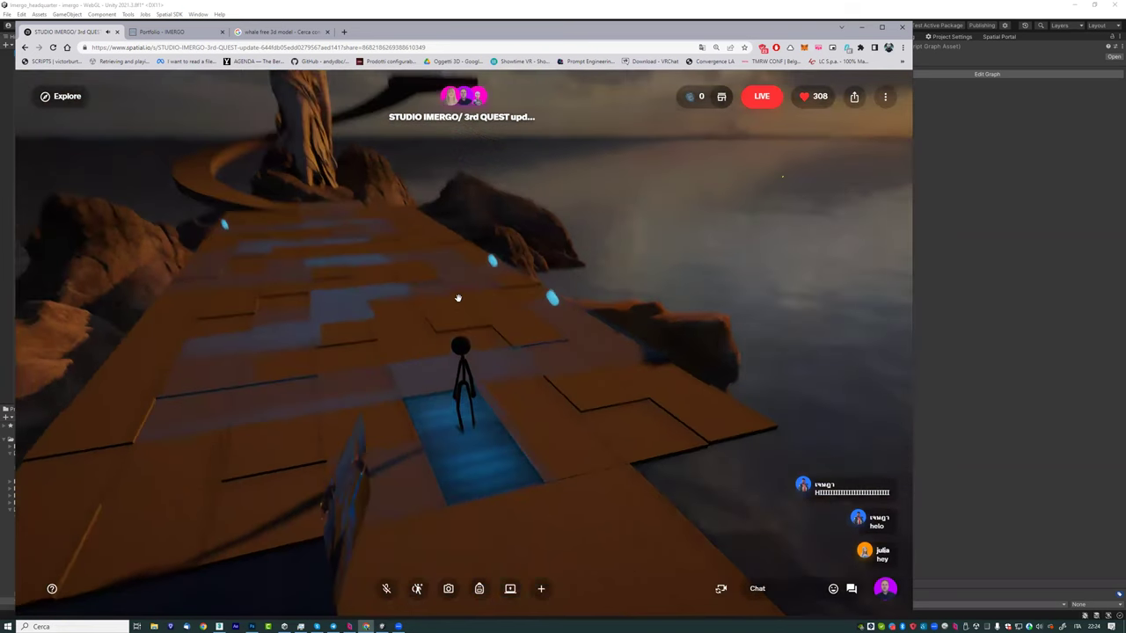
left_click_drag(483, 400, 456, 195)
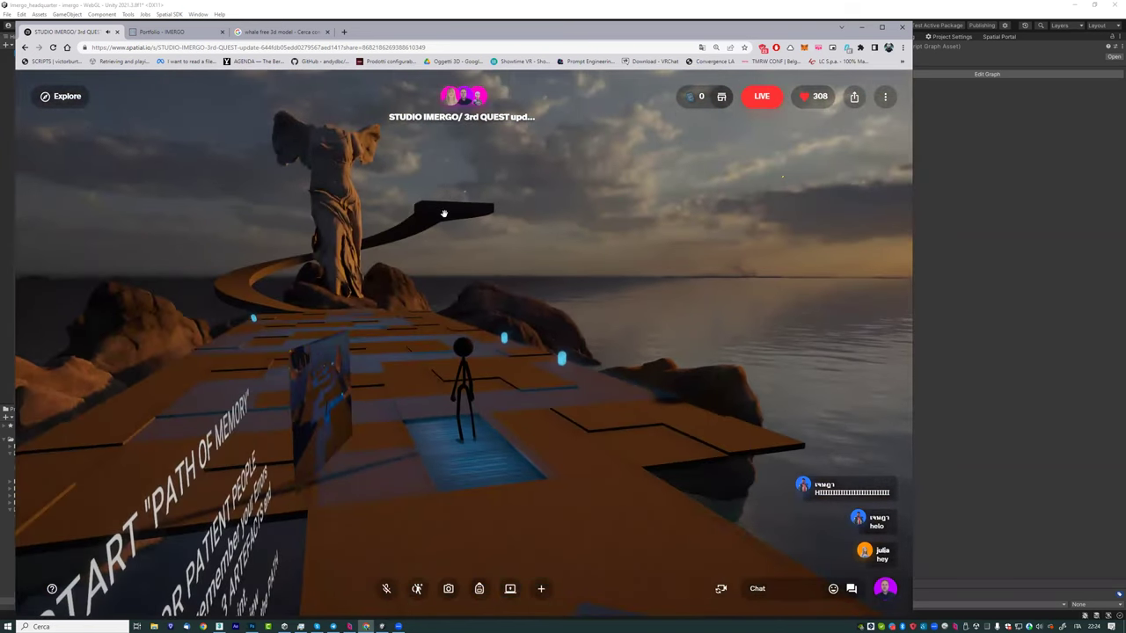
left_click_drag(457, 431, 392, 489)
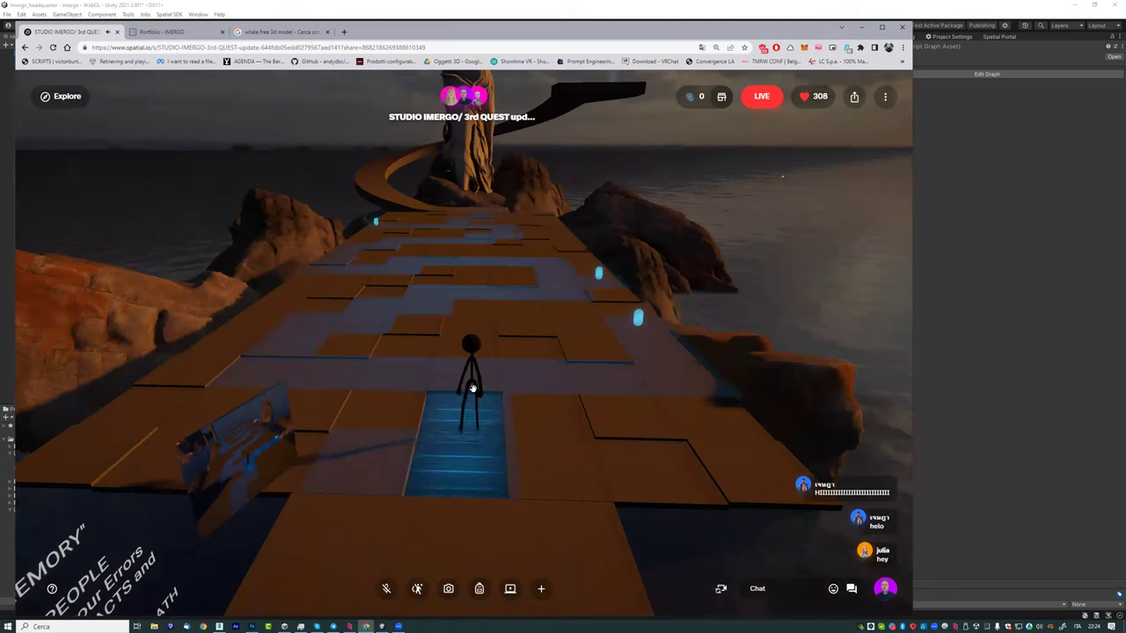
left_click(475, 417)
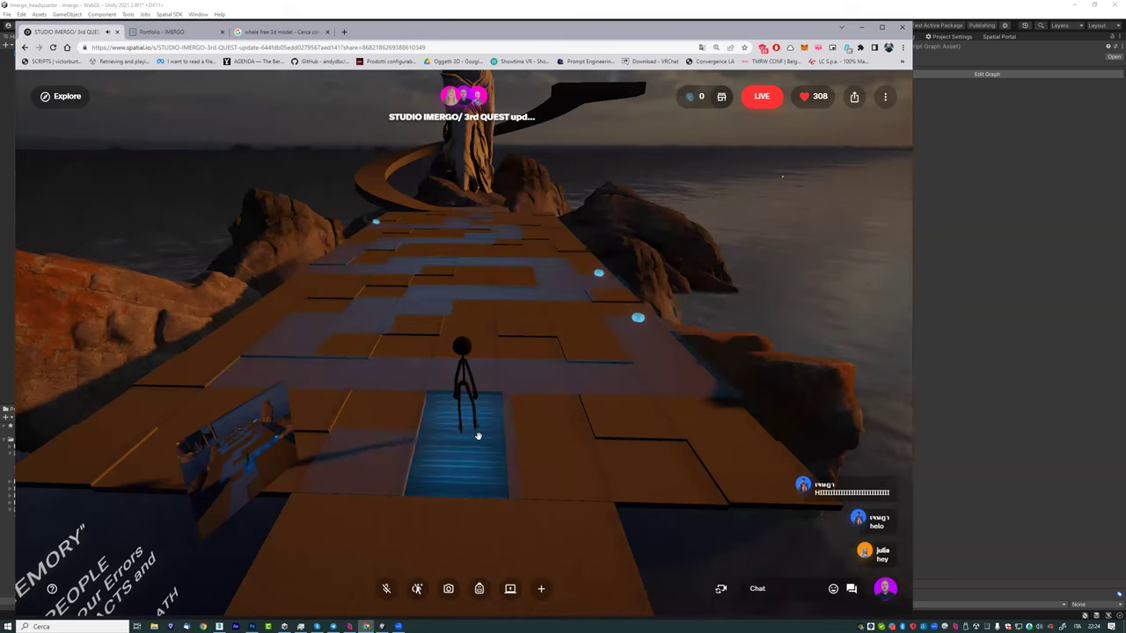
mouse_move(477, 436)
left_mouse_down()
mouse_move(481, 382)
mouse_move(584, 161)
mouse_move(316, 281)
left_mouse_up()
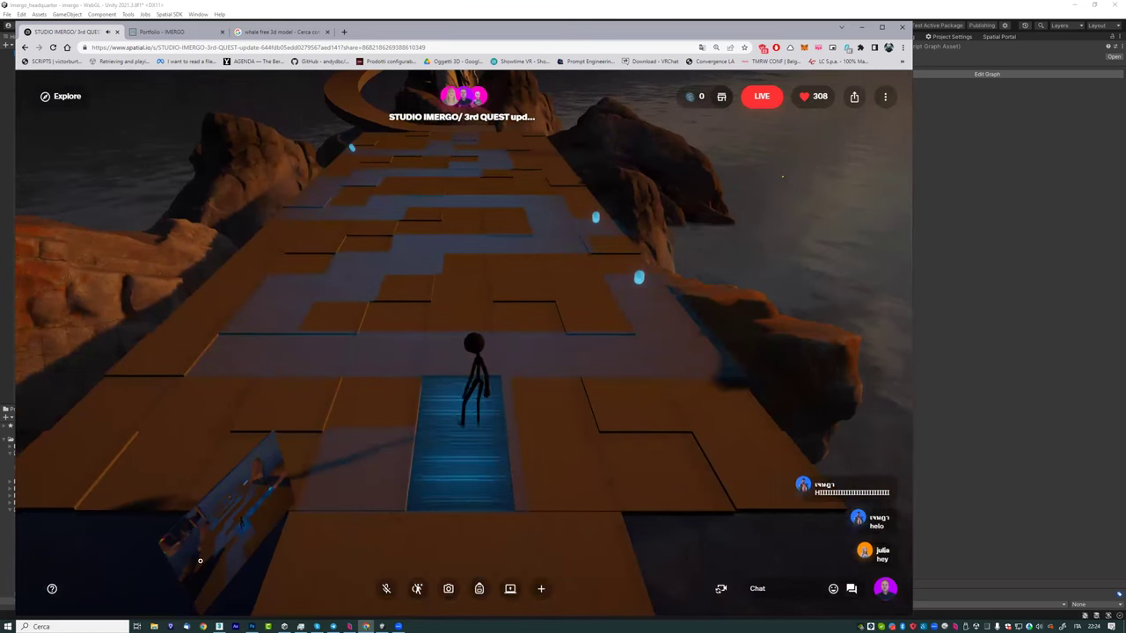
mouse_move(261, 467)
left_mouse_down()
mouse_move(211, 484)
mouse_move(118, 365)
left_mouse_up()
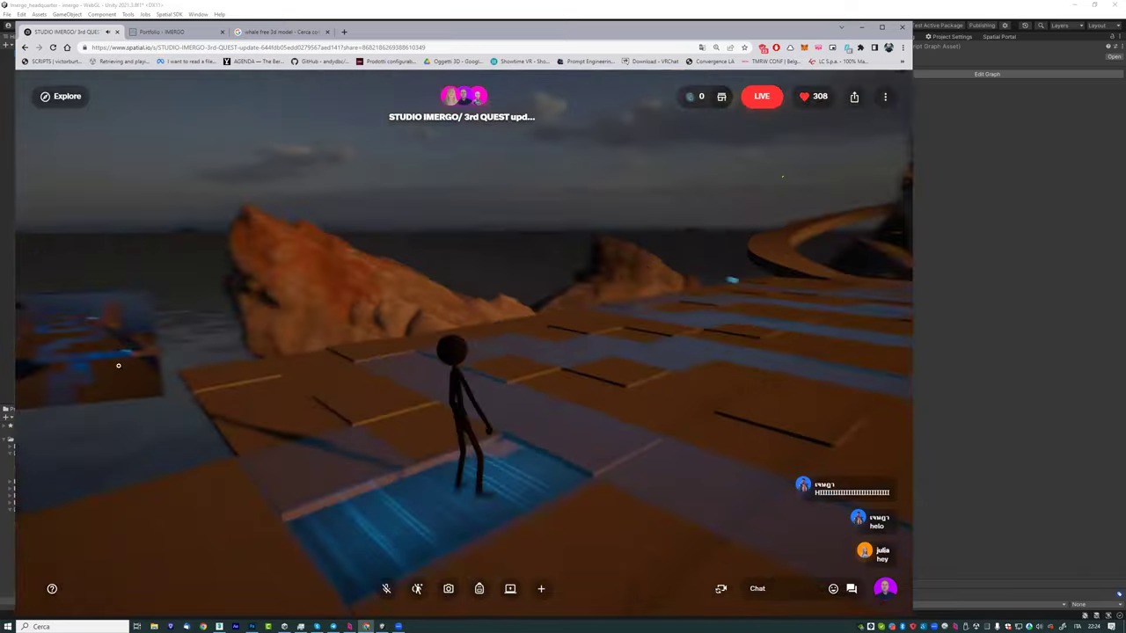
mouse_move(608, 536)
left_mouse_down()
mouse_move(540, 470)
mouse_move(585, 510)
mouse_move(490, 489)
mouse_move(157, 497)
mouse_move(221, 478)
mouse_move(427, 478)
mouse_move(409, 395)
mouse_move(369, 501)
left_mouse_up()
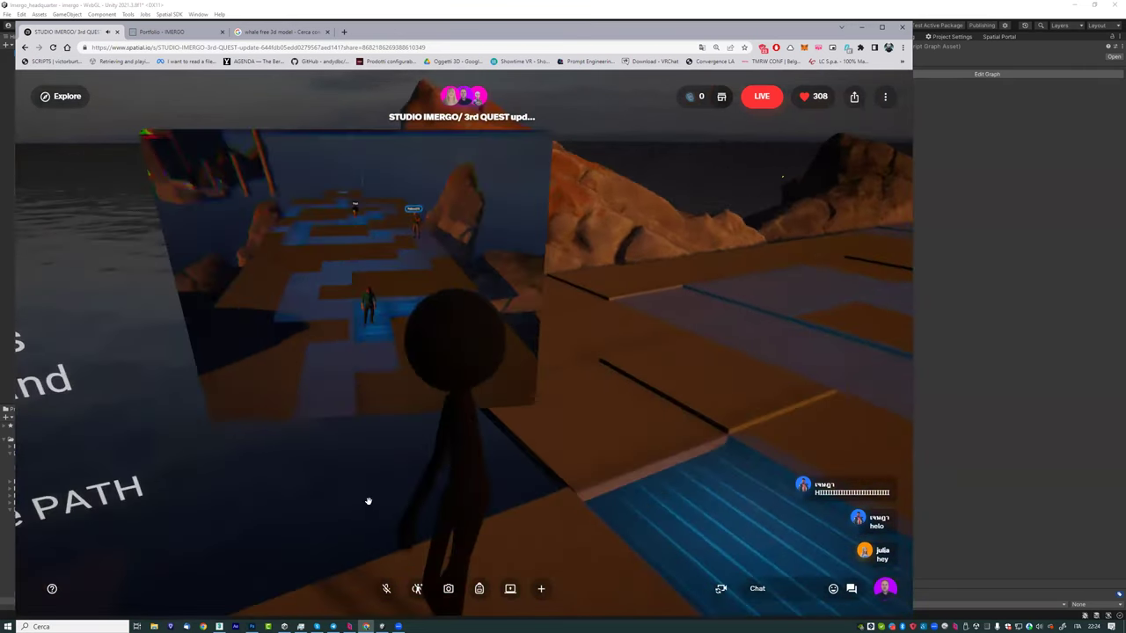
Step: Adjust the zoom, face the statue and walk the avatar forward along the path
scroll(368, 501, "up", 5)
scroll(296, 297, "up", 3)
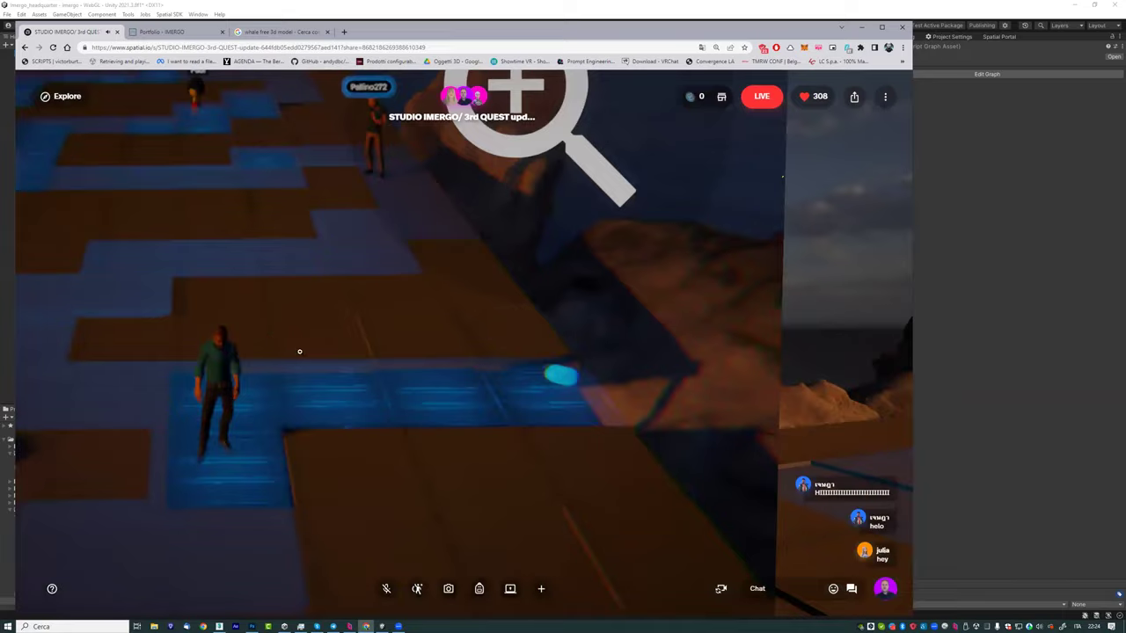
scroll(299, 352, "down", 3)
scroll(334, 325, "up", 3)
scroll(361, 293, "down", 3)
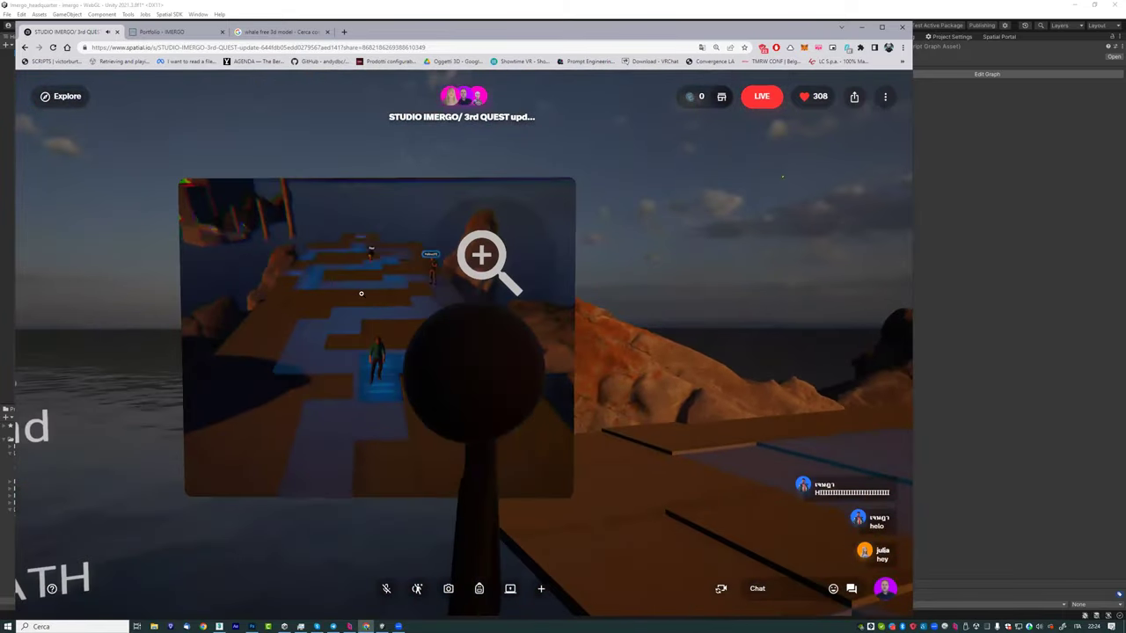
scroll(367, 437, "up", 3)
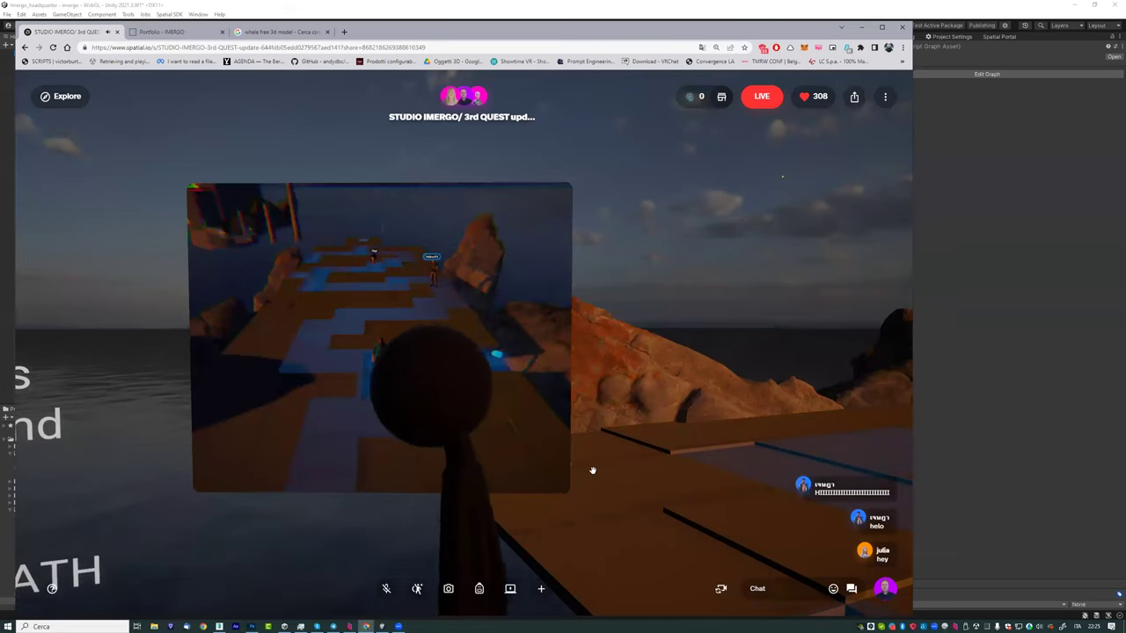
left_click_drag(595, 471, 545, 464)
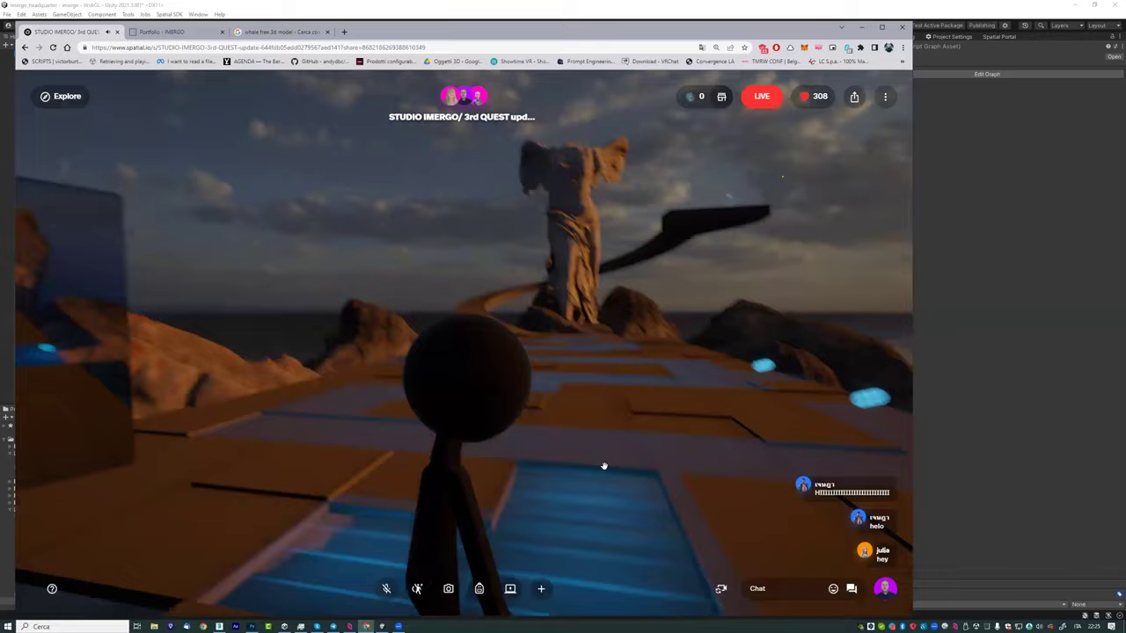
key("w")
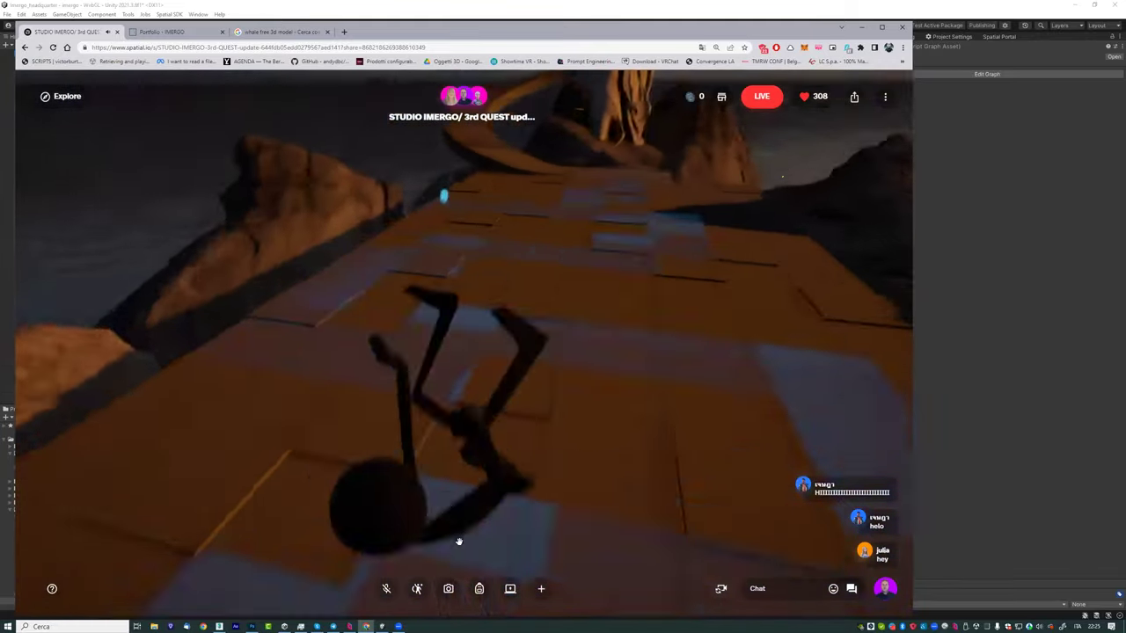
Step: Orbit past the sunset and HOME marker, then walk along the blue pier
mouse_move(459, 541)
left_mouse_down()
mouse_move(544, 493)
mouse_move(507, 447)
left_mouse_up()
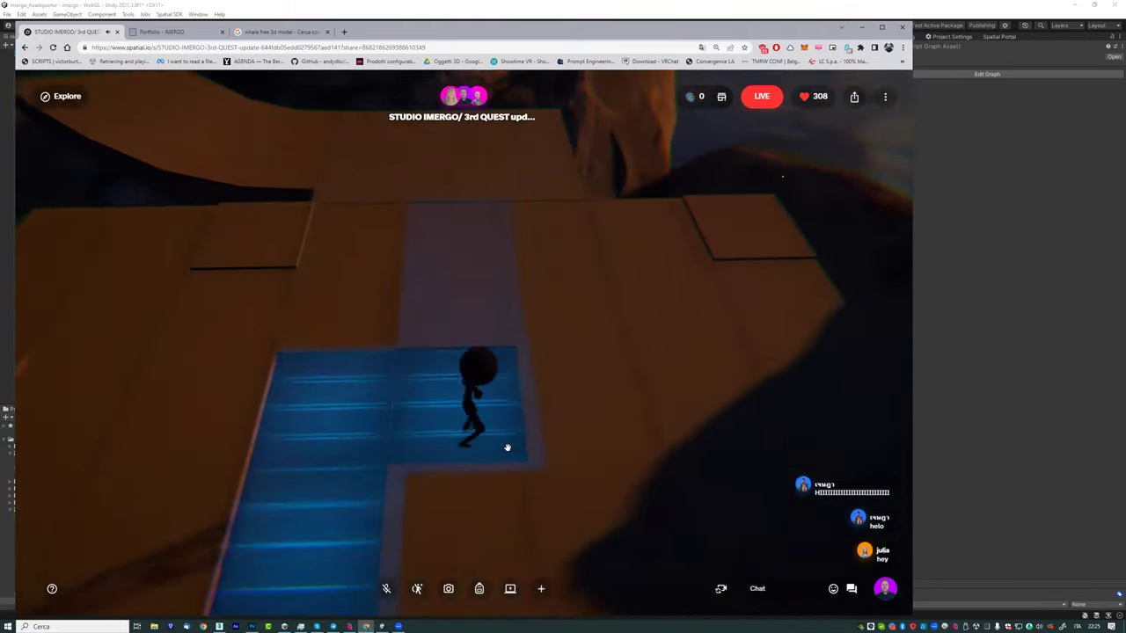
mouse_move(506, 448)
left_mouse_down()
mouse_move(517, 408)
mouse_move(483, 315)
mouse_move(540, 388)
mouse_move(595, 377)
mouse_move(445, 414)
mouse_move(499, 406)
mouse_move(520, 427)
mouse_move(588, 445)
mouse_move(454, 455)
mouse_move(459, 493)
mouse_move(490, 465)
mouse_move(442, 445)
mouse_move(522, 473)
mouse_move(502, 442)
mouse_move(543, 477)
mouse_move(480, 465)
mouse_move(528, 329)
mouse_move(519, 272)
left_mouse_up()
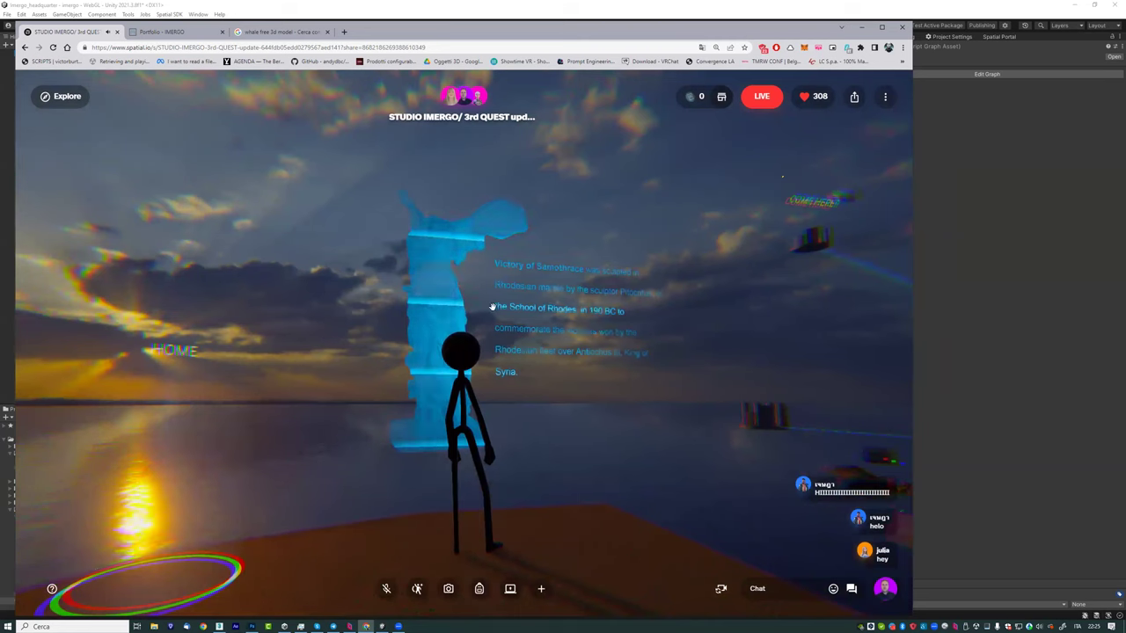
mouse_move(510, 432)
left_mouse_down()
mouse_move(543, 452)
mouse_move(652, 412)
mouse_move(498, 431)
left_mouse_up()
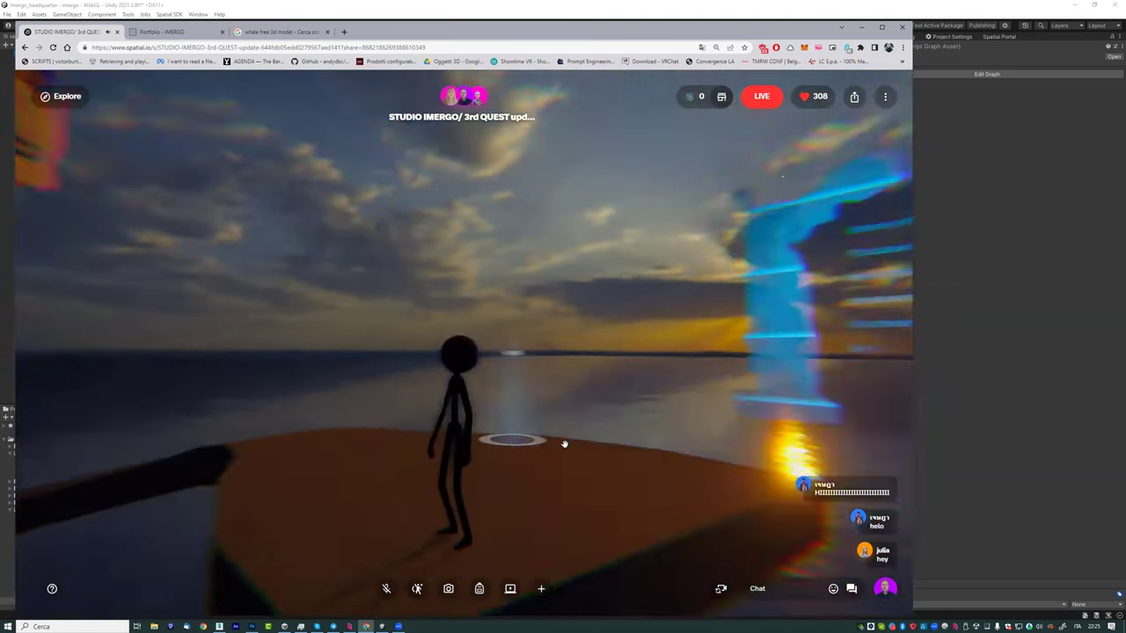
mouse_move(676, 438)
left_mouse_down()
mouse_move(520, 465)
mouse_move(434, 379)
mouse_move(502, 392)
mouse_move(462, 438)
mouse_move(371, 407)
mouse_move(548, 421)
mouse_move(463, 418)
mouse_move(466, 448)
left_mouse_up()
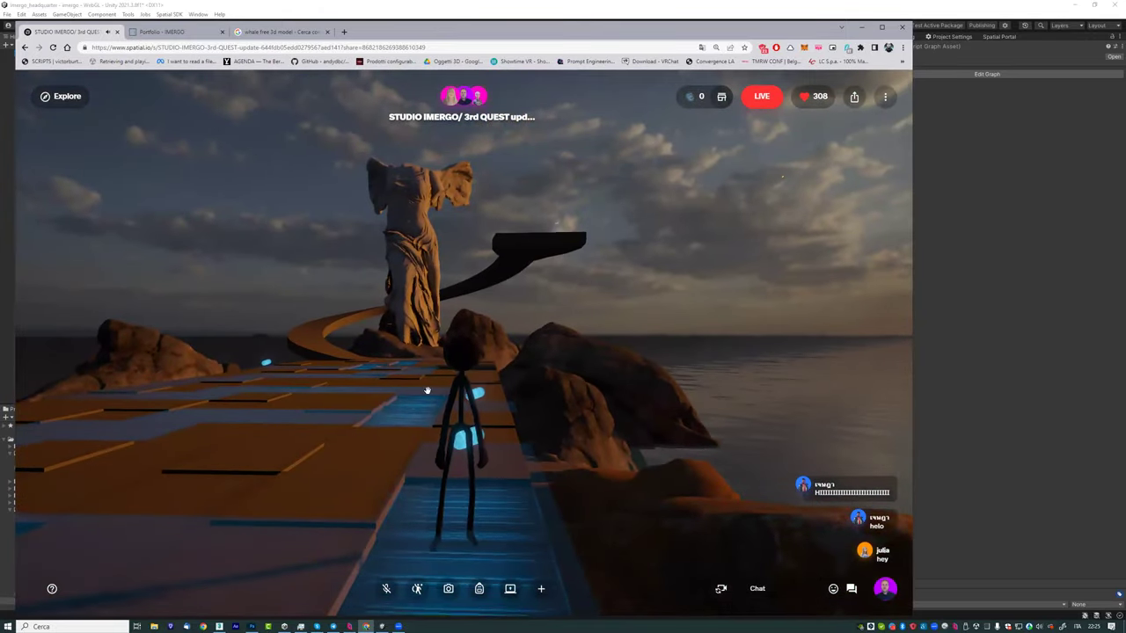
mouse_move(199, 450)
left_mouse_down()
mouse_move(384, 363)
mouse_move(678, 422)
mouse_move(520, 433)
left_mouse_up()
key("w")
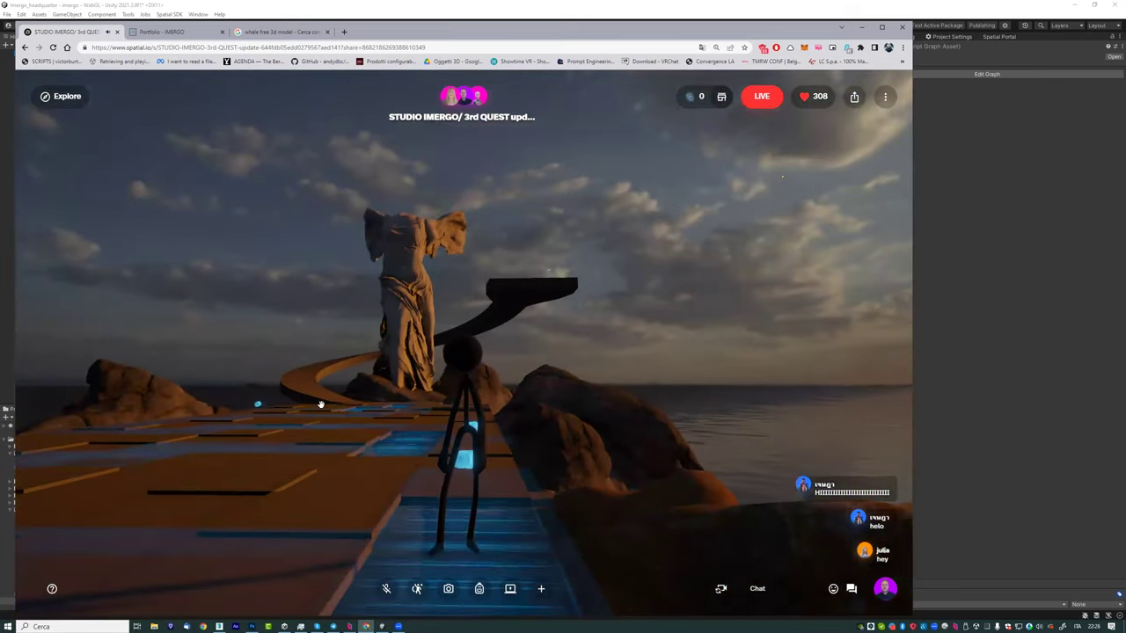
Step: Orbit Unity's Scene view around the winged statue platform, then return to Spatial.io
left_click(794, 17)
scroll(553, 195, "down", 3)
scroll(554, 195, "up", 3)
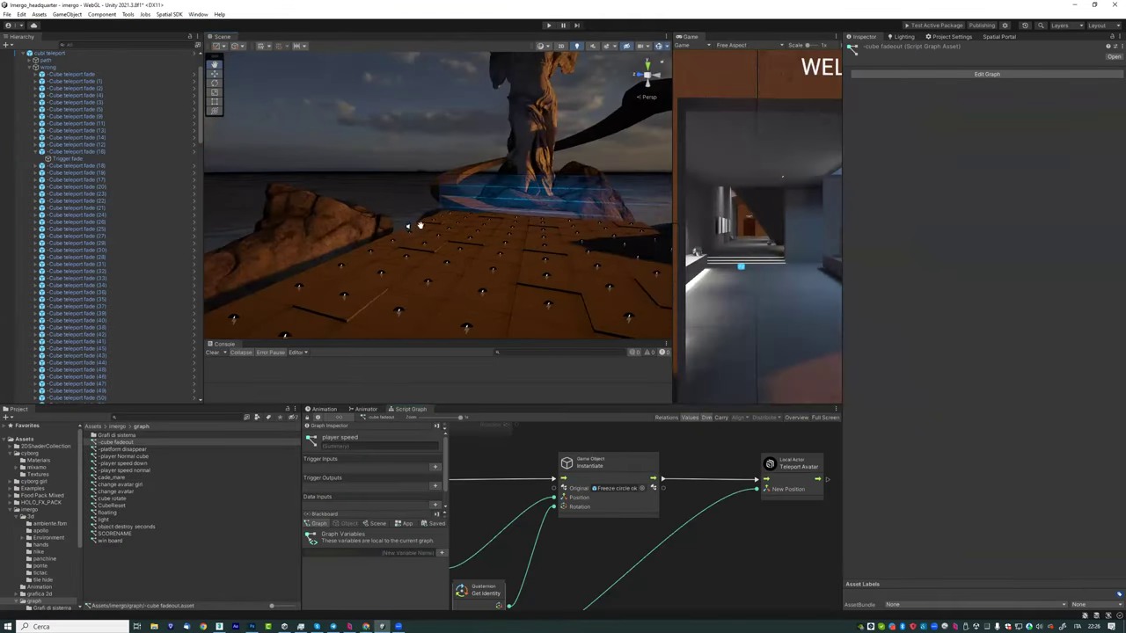
left_click_drag(554, 195, 417, 209, "alt")
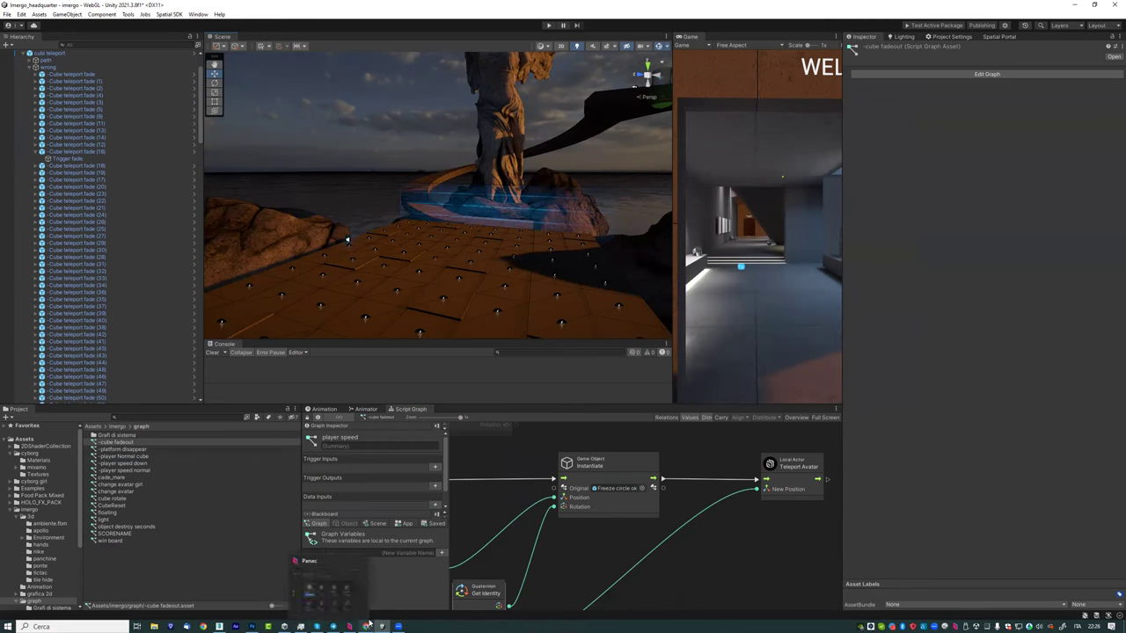
left_click(317, 626)
Step: Orbit the camera around the avatar toward the winged statue and floor tiles
mouse_move(494, 490)
left_mouse_down()
mouse_move(609, 480)
mouse_move(436, 266)
left_mouse_up()
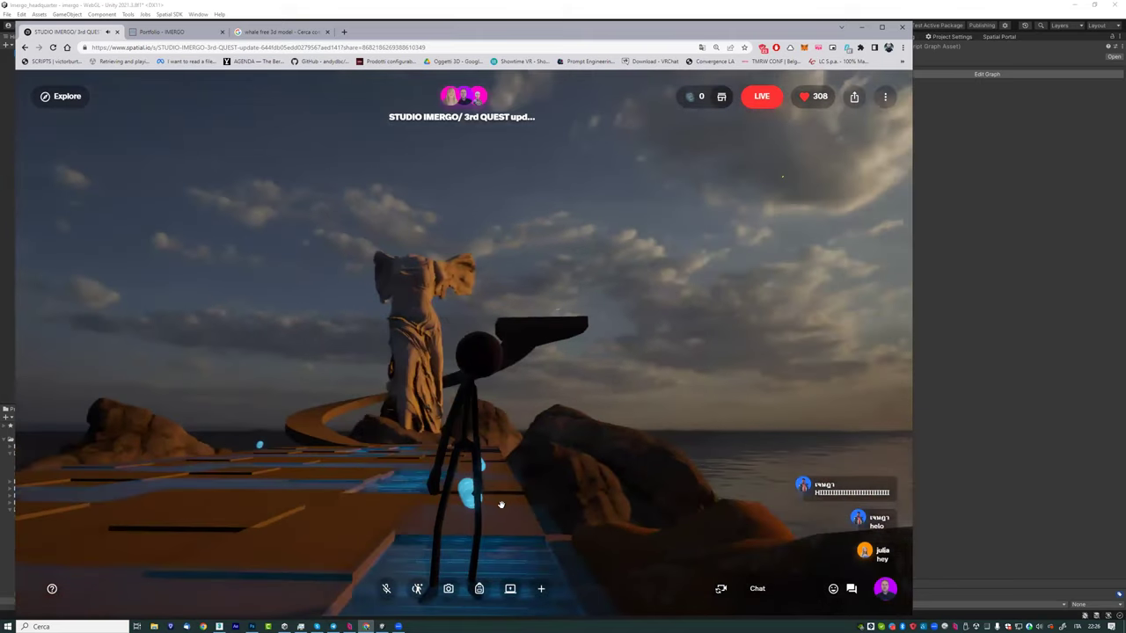
left_click_drag(546, 489, 652, 500)
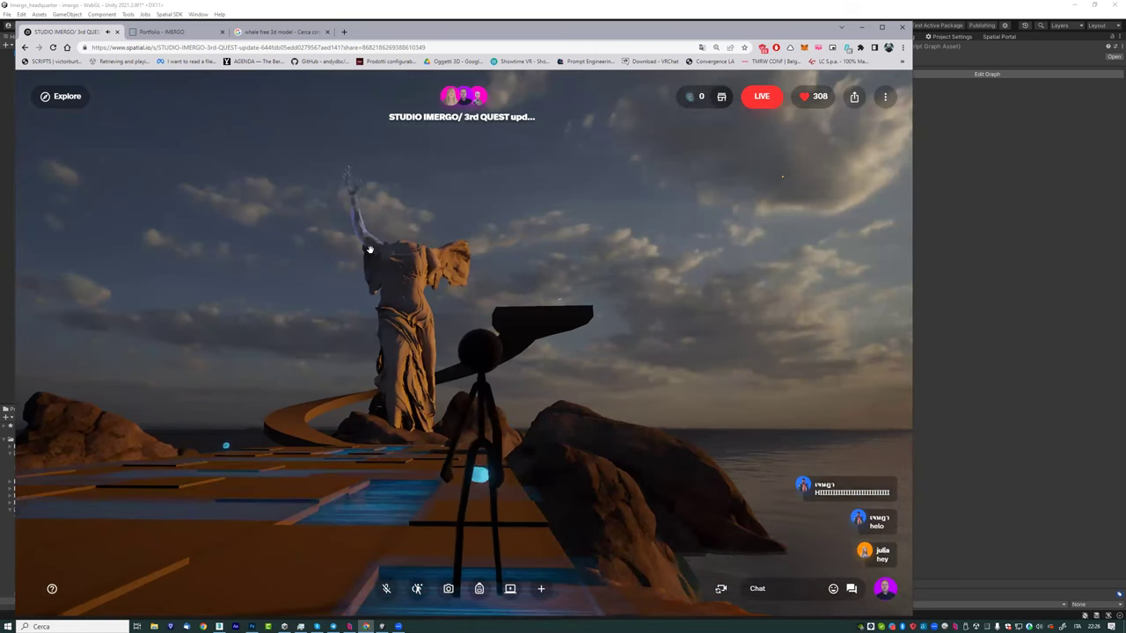
left_click_drag(457, 427, 498, 424)
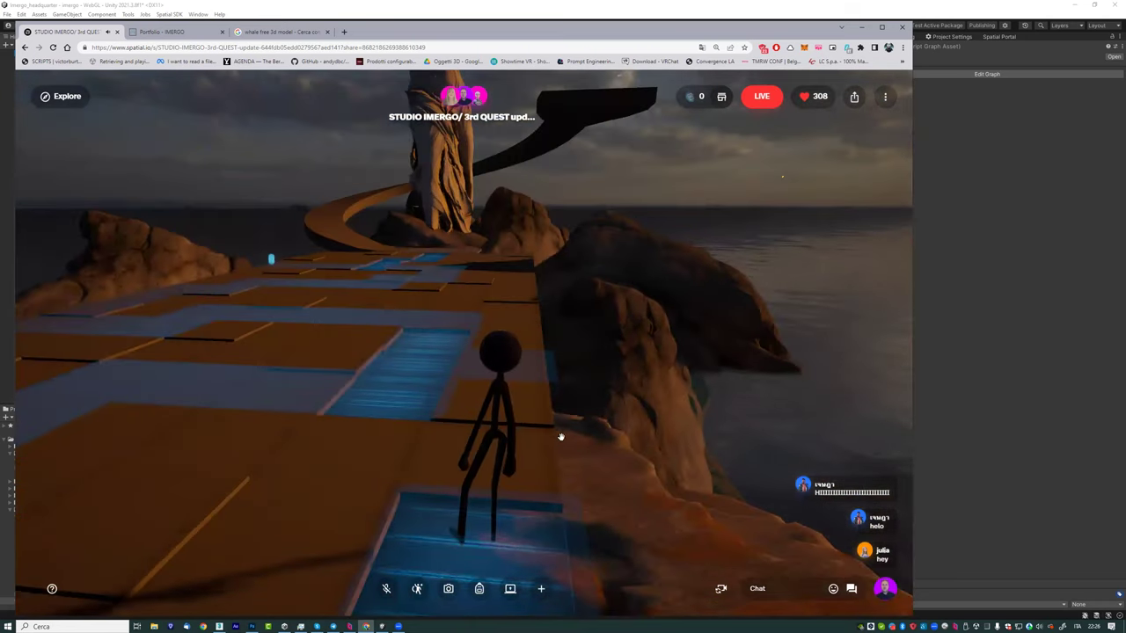
mouse_move(548, 432)
left_mouse_down()
mouse_move(450, 437)
mouse_move(609, 436)
mouse_move(776, 385)
mouse_move(328, 379)
mouse_move(361, 490)
mouse_move(575, 488)
mouse_move(414, 432)
mouse_move(515, 516)
mouse_move(470, 538)
mouse_move(460, 528)
mouse_move(496, 507)
left_mouse_up()
Step: Face the sea and walkway, then bring Unity forward with its Scene view toward the sun
mouse_move(660, 437)
left_mouse_down()
mouse_move(624, 462)
mouse_move(613, 432)
mouse_move(574, 428)
mouse_move(666, 428)
mouse_move(636, 448)
mouse_move(769, 493)
mouse_move(727, 517)
mouse_move(232, 503)
mouse_move(583, 427)
mouse_move(515, 445)
mouse_move(549, 443)
mouse_move(558, 470)
mouse_move(586, 384)
mouse_move(536, 335)
mouse_move(466, 190)
left_mouse_up()
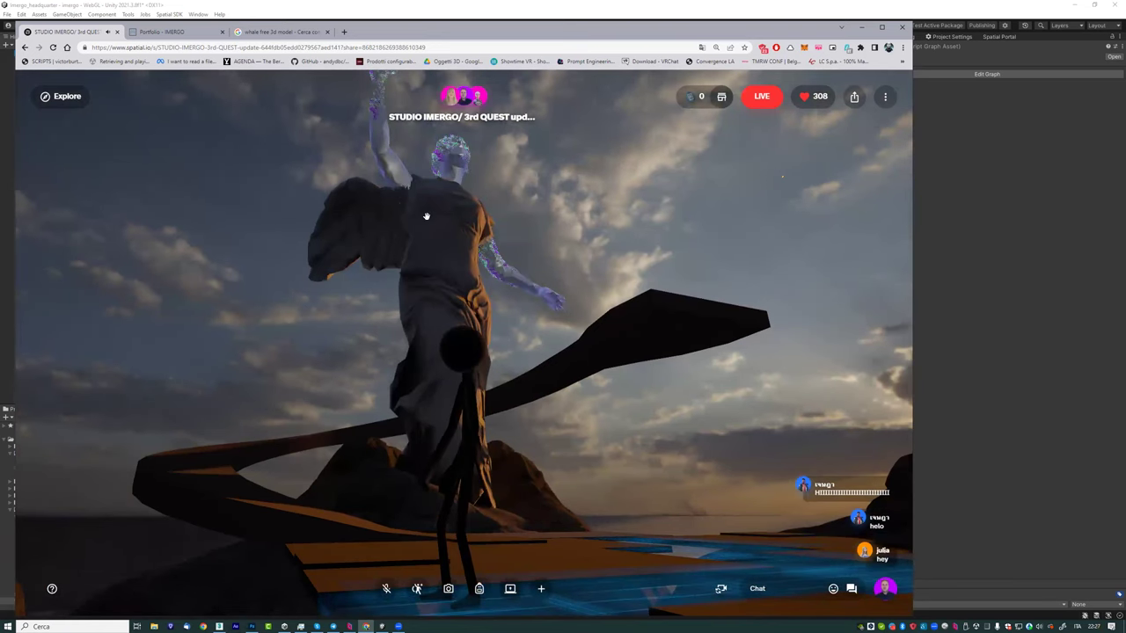
mouse_move(653, 372)
left_mouse_down()
mouse_move(490, 410)
mouse_move(493, 386)
left_mouse_up()
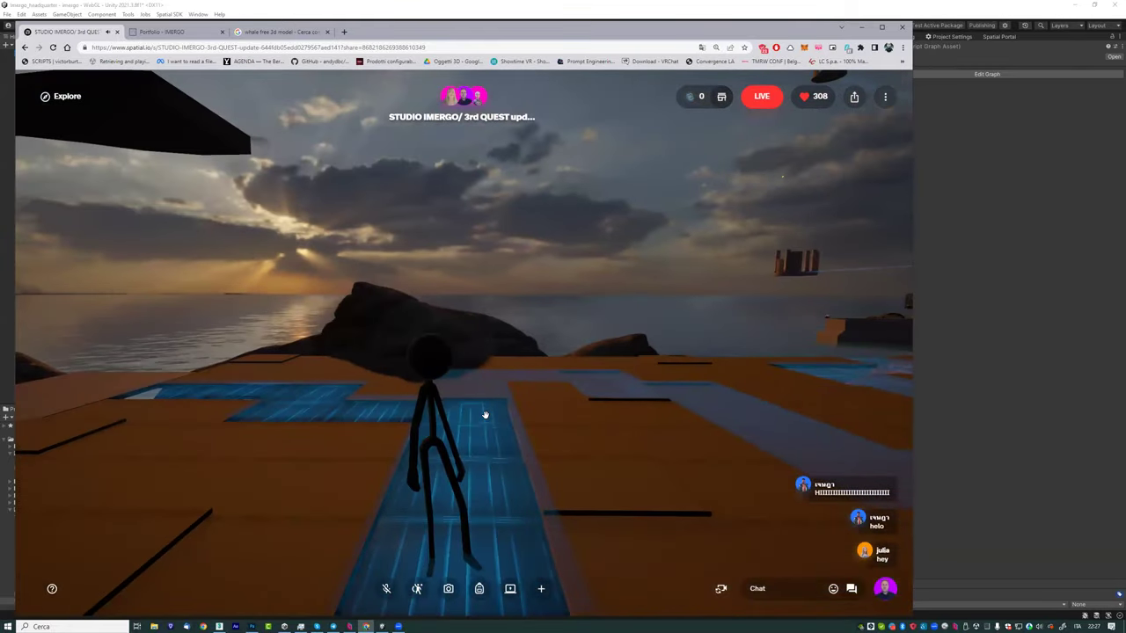
left_click(961, 238)
mouse_move(425, 223)
right_mouse_down()
mouse_move(448, 184)
mouse_move(550, 151)
right_mouse_up()
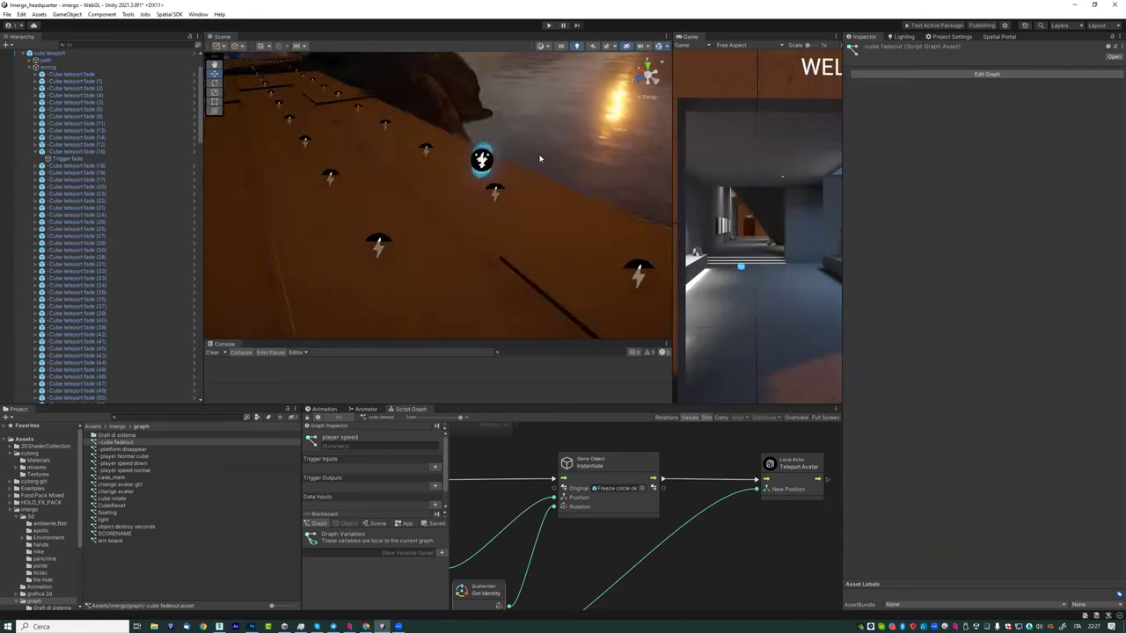
Step: Select Energy Nike (1) in the Scene view and Hierarchy to reach its Trigger nike child
left_click(520, 183)
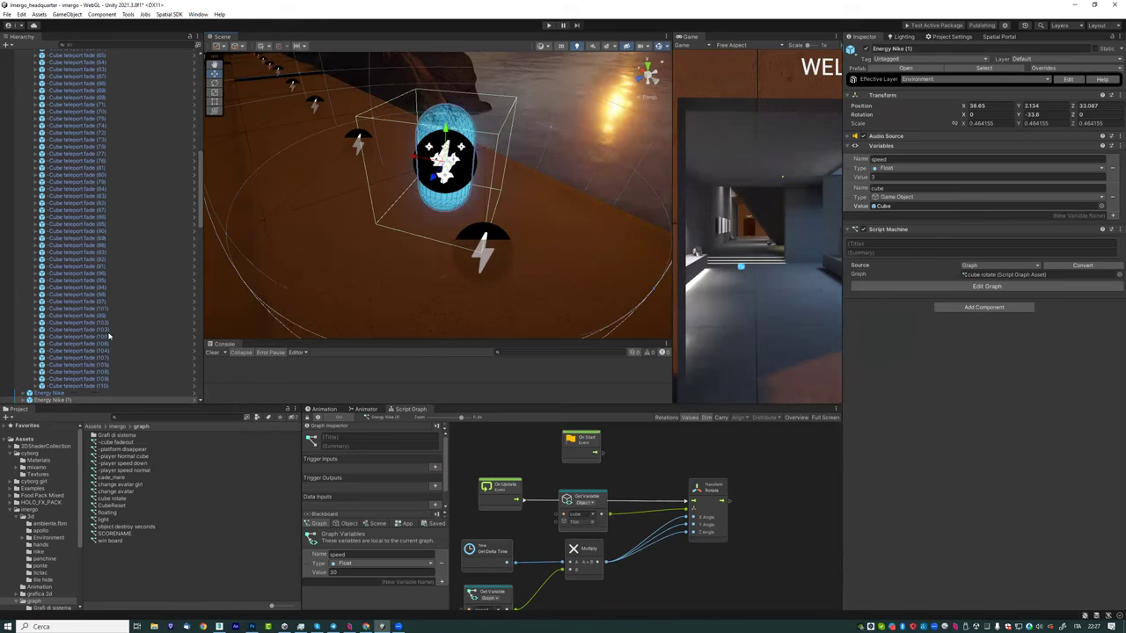
scroll(53, 385, "down", 3)
left_click(21, 322)
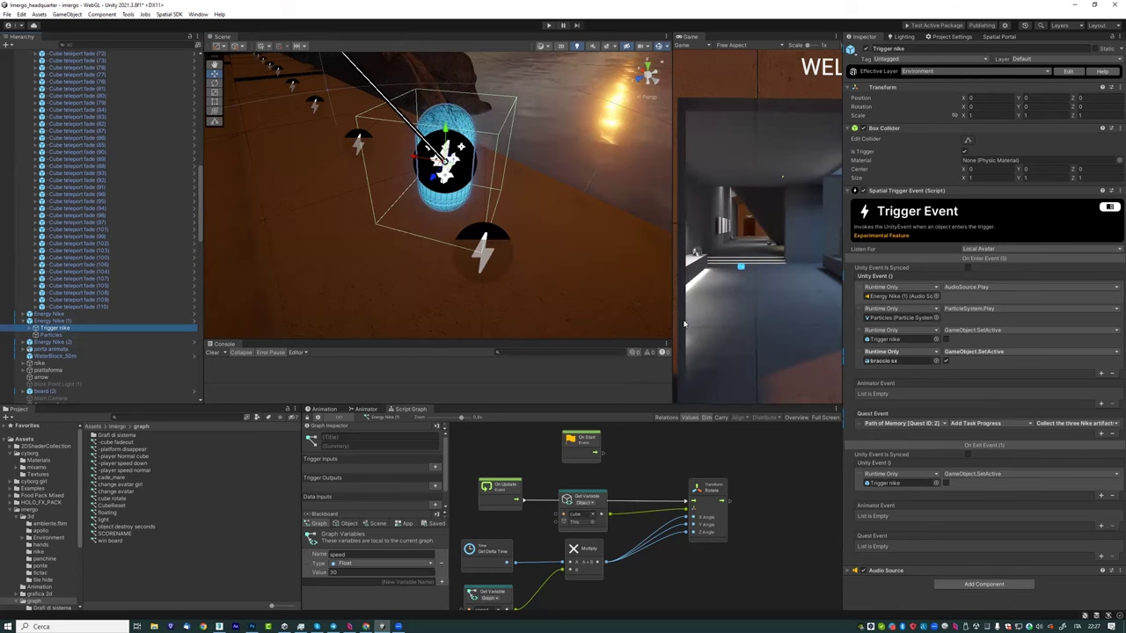
Step: Frame Trigger nike in the Scene view and pan its script graph nodes
left_click_drag(669, 321, 648, 313)
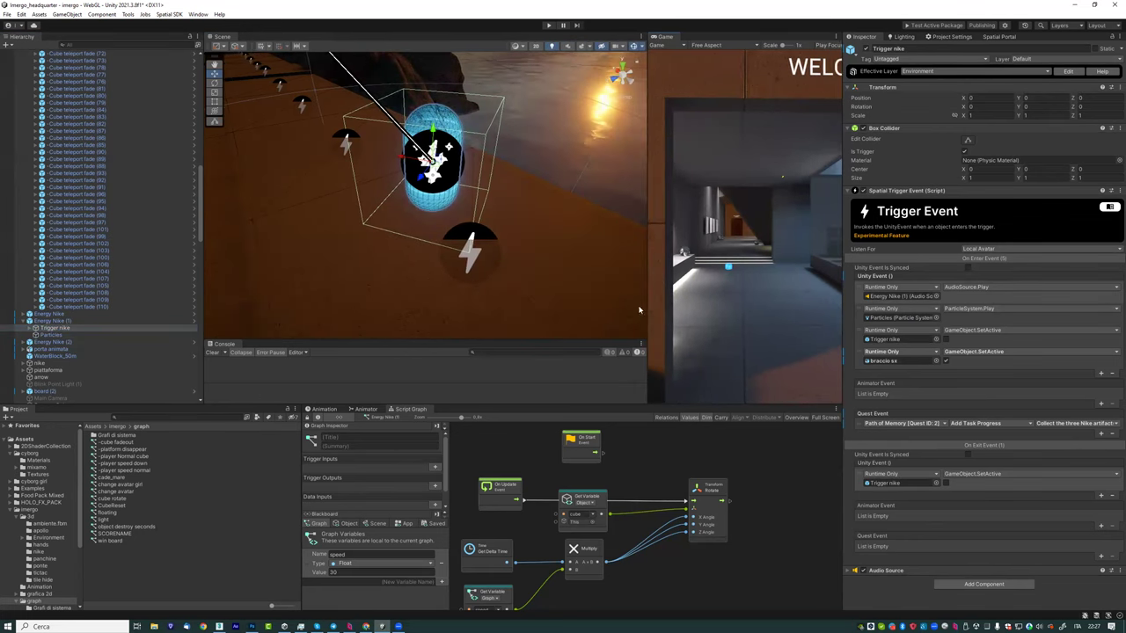
right_click_drag(553, 218, 355, 229)
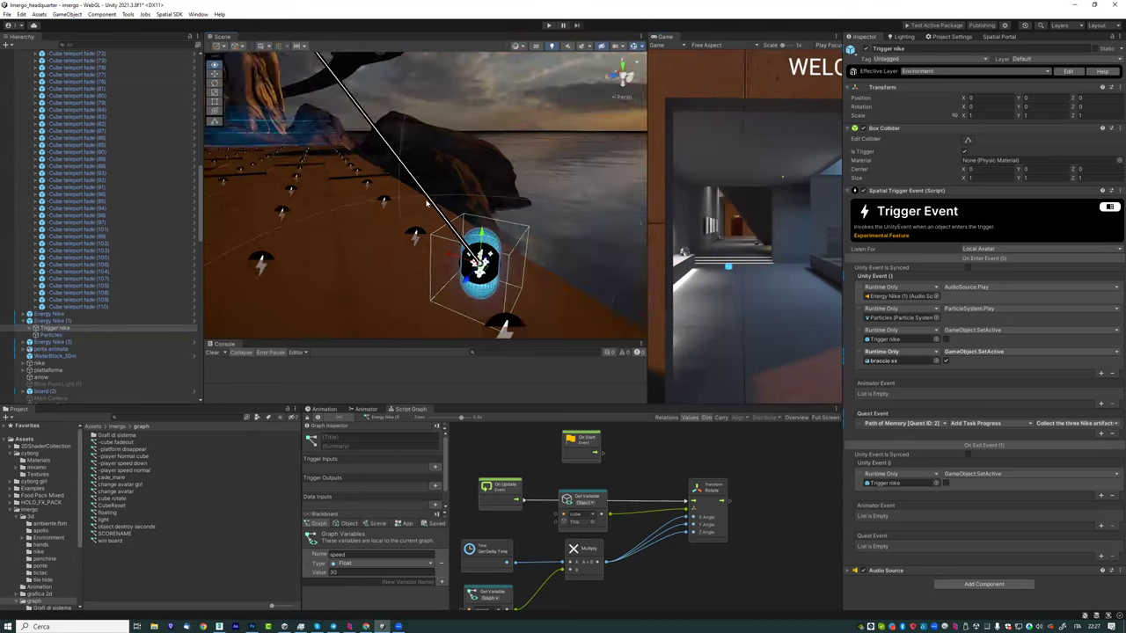
key("f")
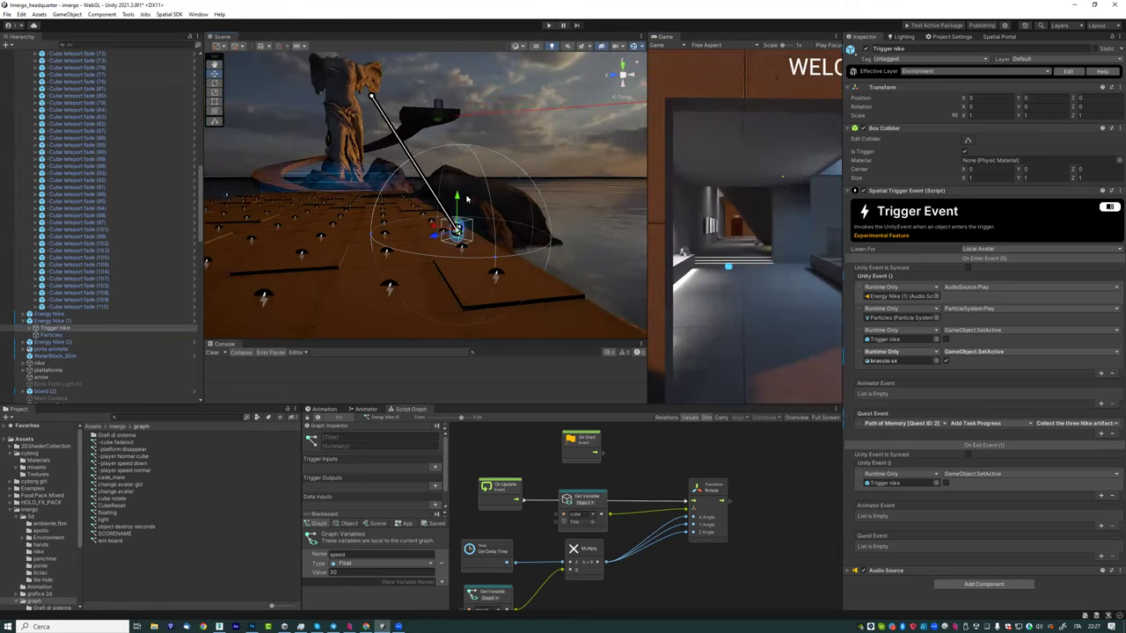
mouse_move(424, 201)
left_mouse_down("alt")
mouse_move(491, 204)
mouse_move(484, 224)
left_mouse_up("alt")
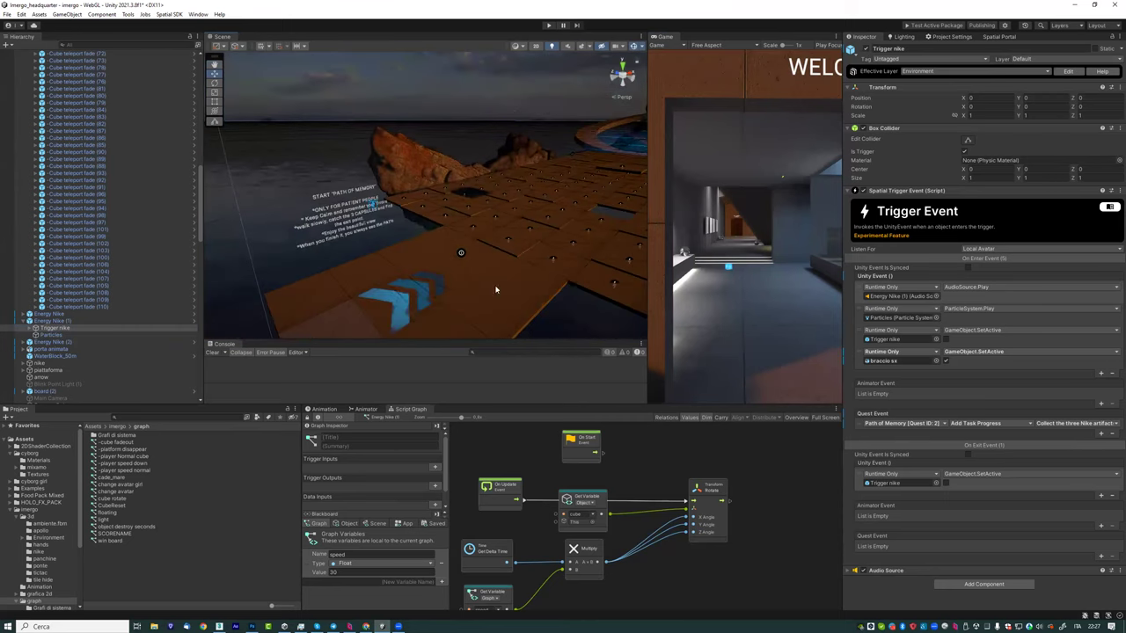
key("f")
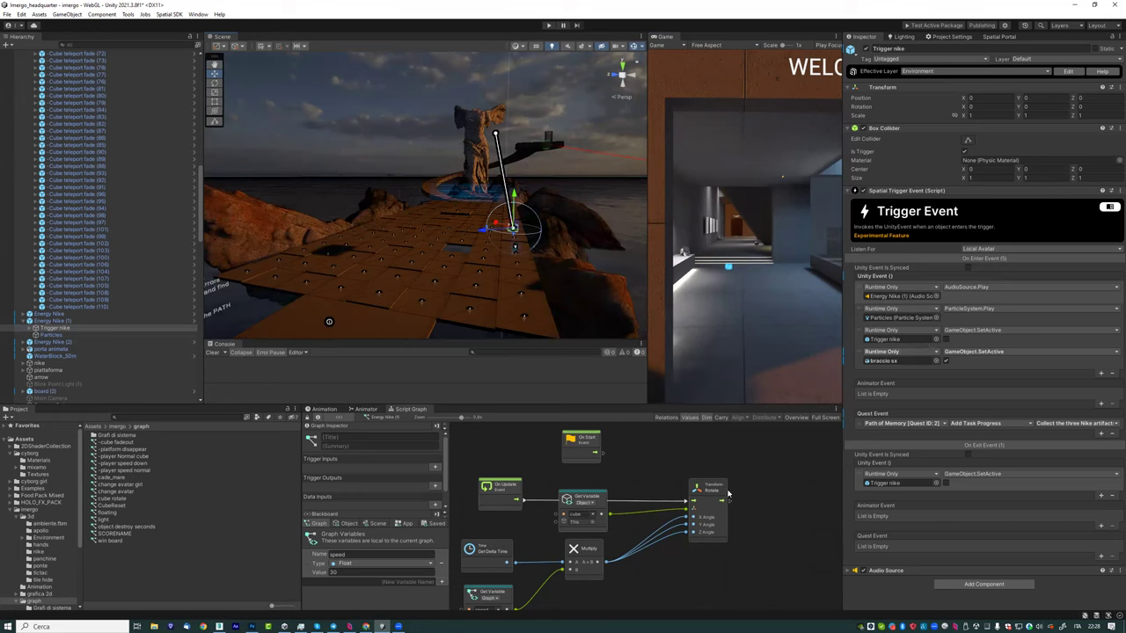
middle_click_drag(608, 573, 532, 592)
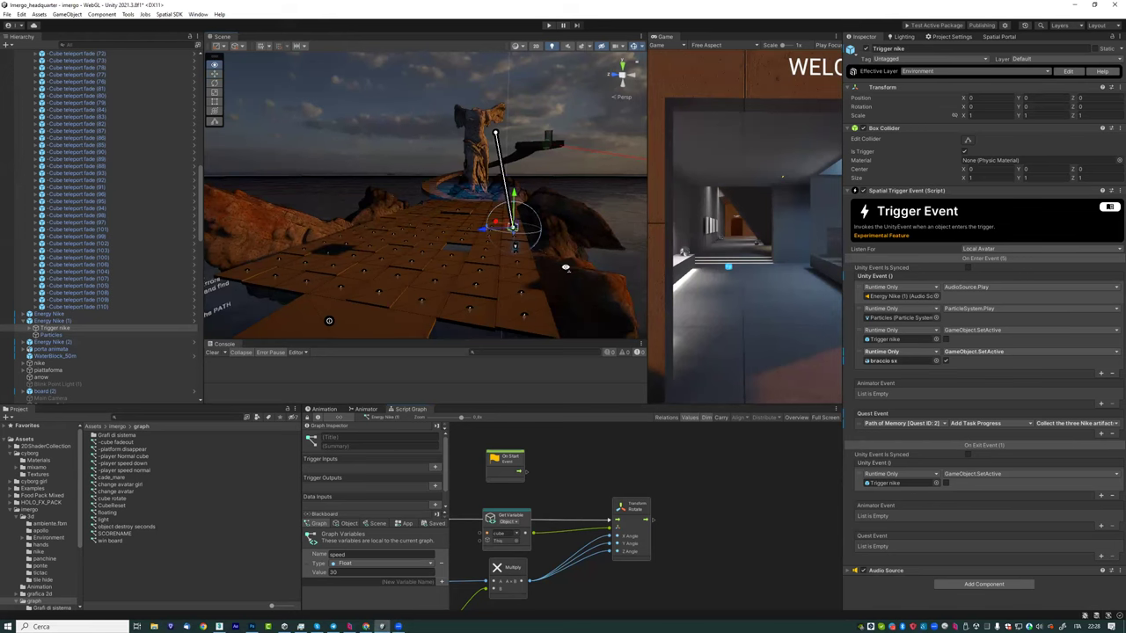
Step: Swing the Scene view toward the sea and building, then fly down onto the platform
right_click_drag(447, 250, 467, 227)
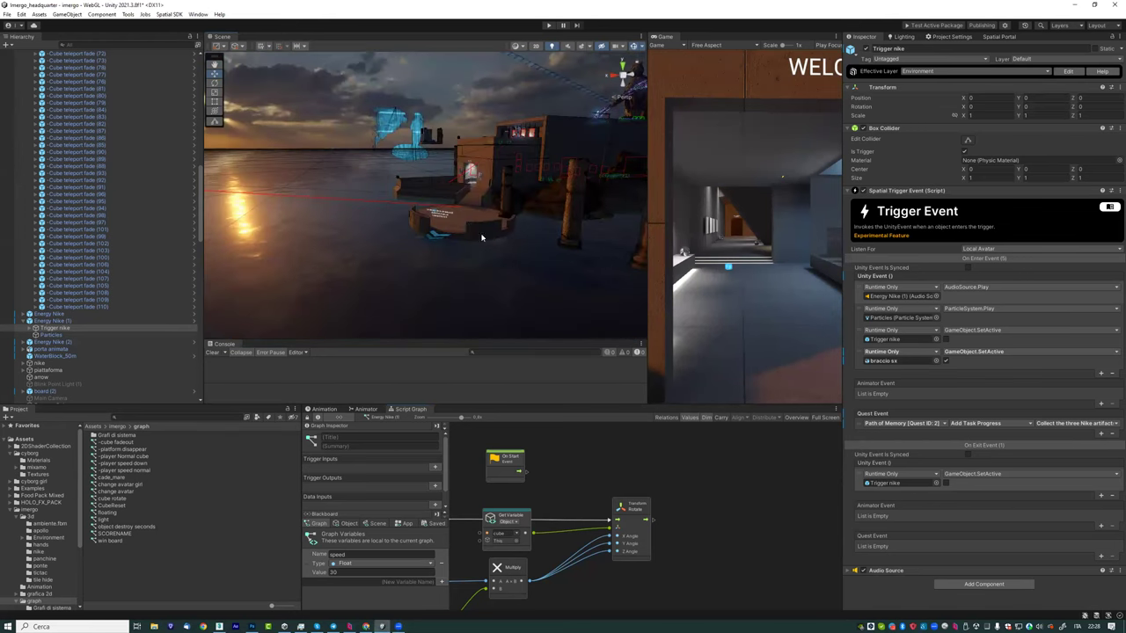
scroll(515, 234, "up", 2)
scroll(501, 253, "up", 2)
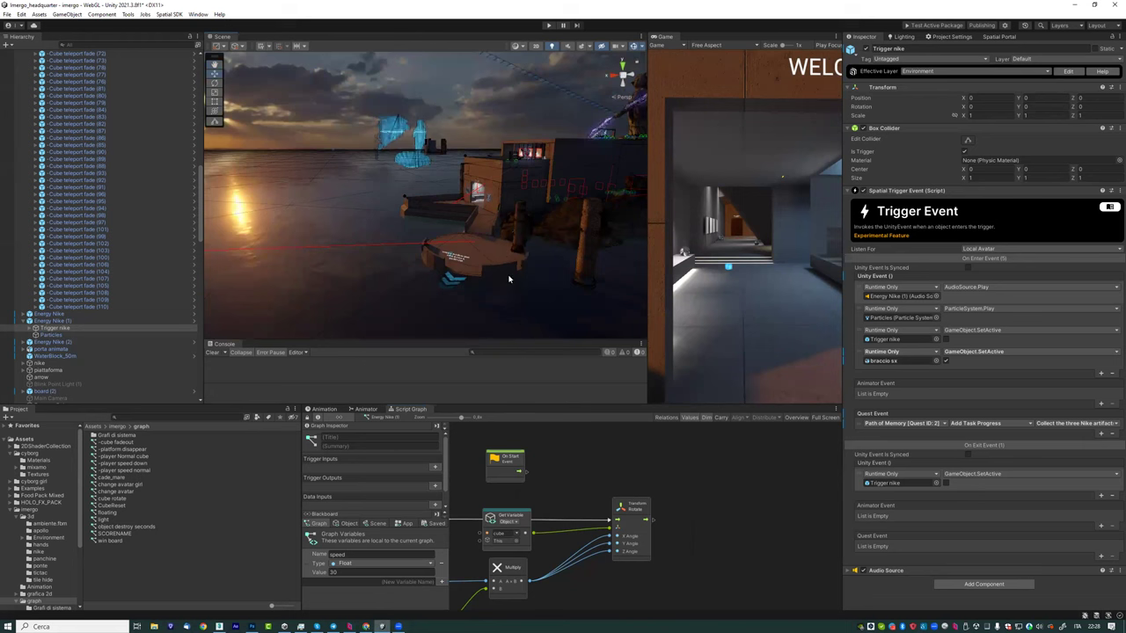
scroll(506, 264, "down", 2)
scroll(505, 264, "down", 3)
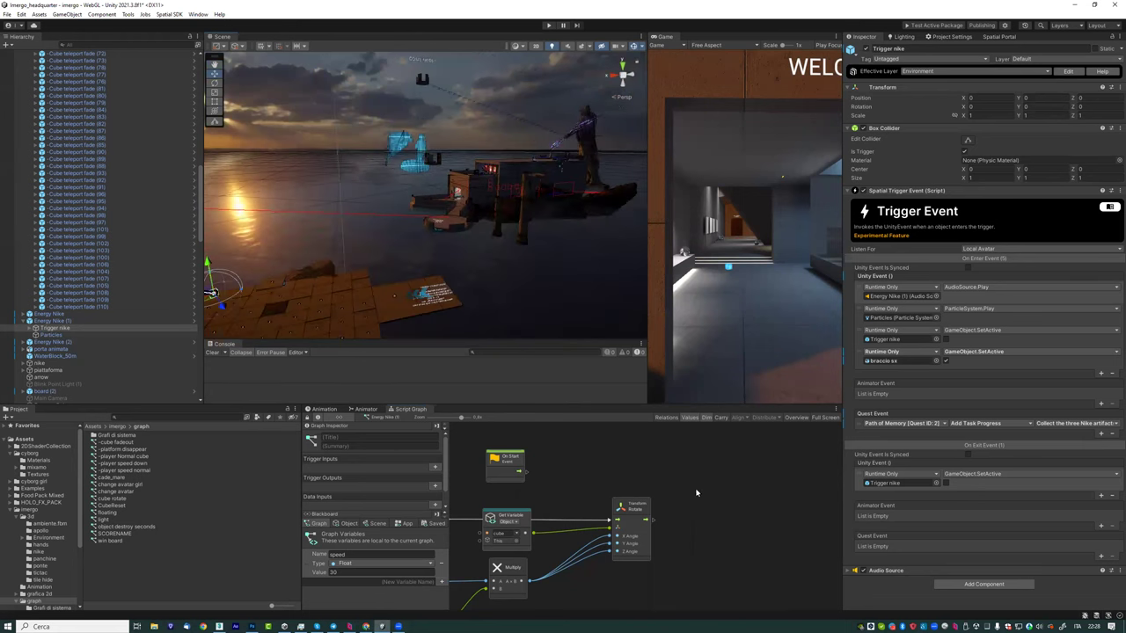
key("f")
mouse_move(507, 293)
right_mouse_down()
mouse_move(516, 264)
mouse_move(496, 228)
right_mouse_up()
mouse_move(400, 179)
right_mouse_down()
mouse_move(566, 139)
mouse_move(398, 231)
mouse_move(449, 195)
mouse_move(443, 184)
mouse_move(410, 199)
mouse_move(442, 221)
right_mouse_up()
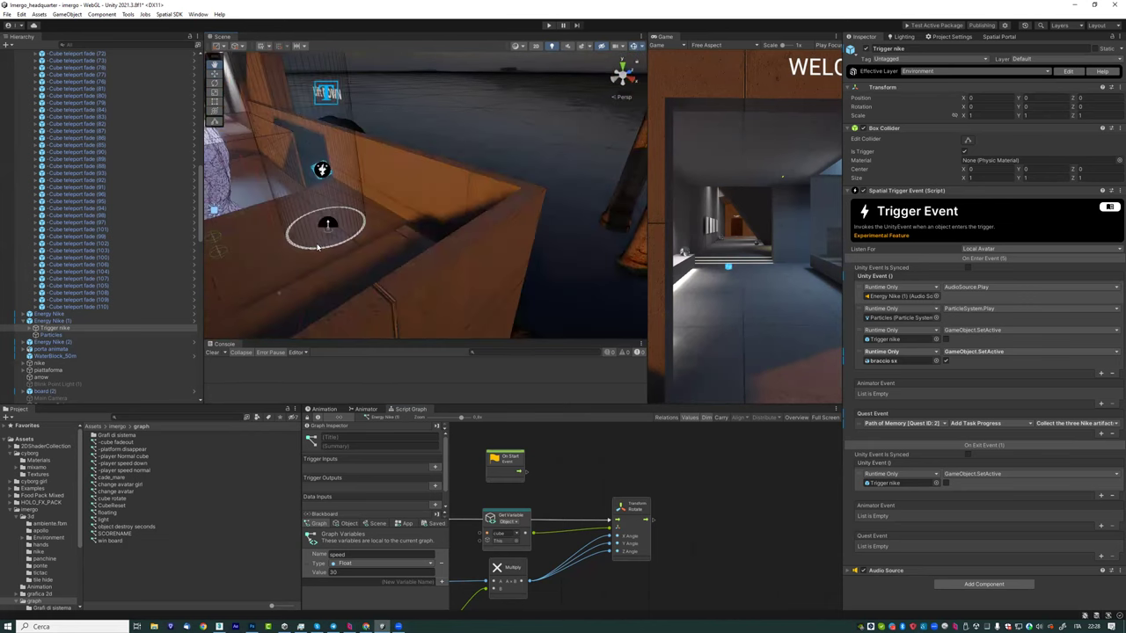
left_click(442, 221)
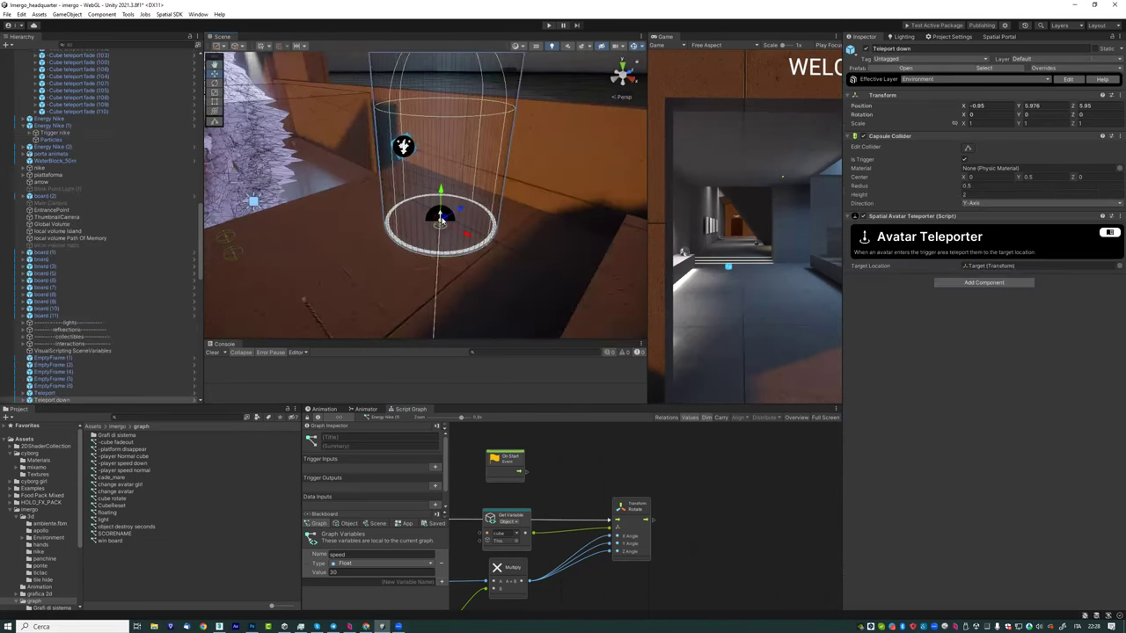
scroll(69, 364, "down", 2)
scroll(66, 264, "down", 1)
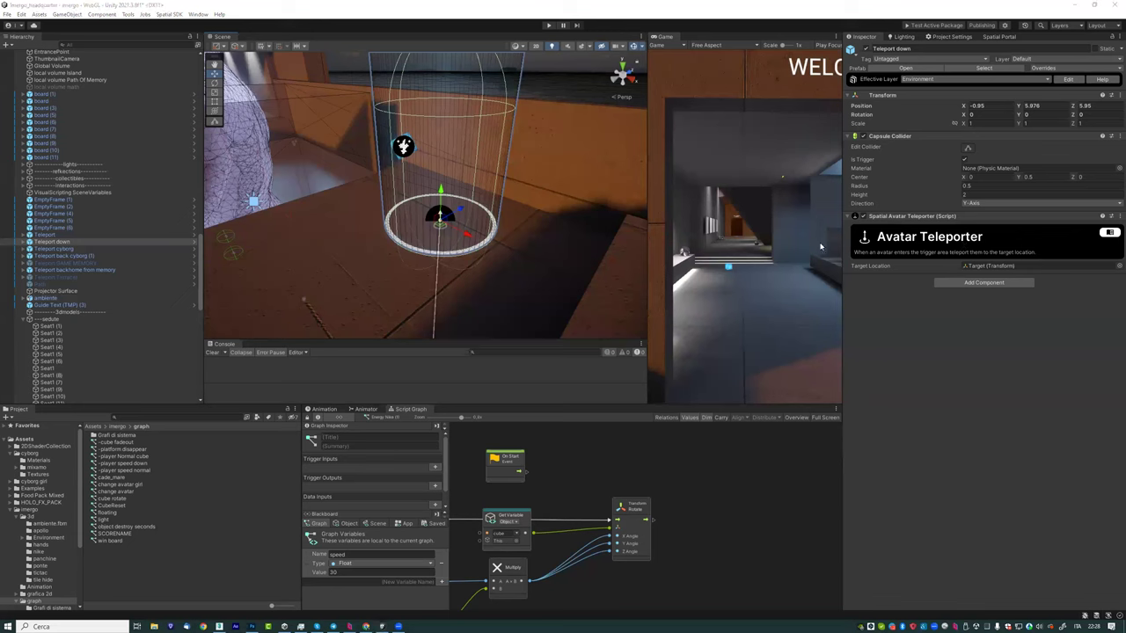
scroll(426, 239, "down", 5)
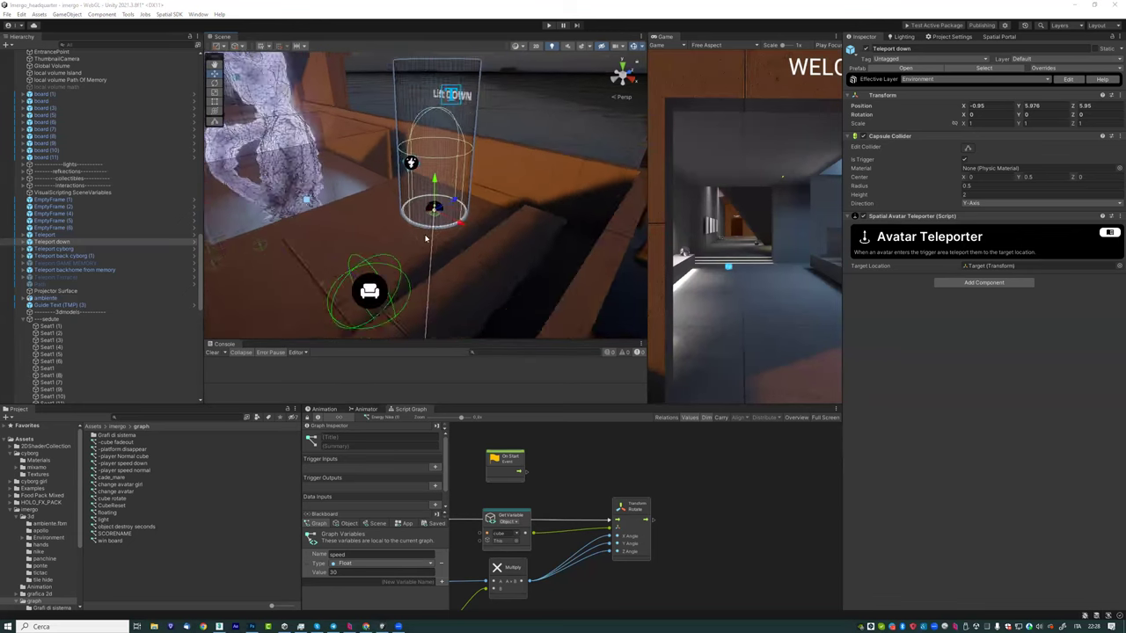
scroll(426, 238, "down", 3)
scroll(445, 179, "down", 2)
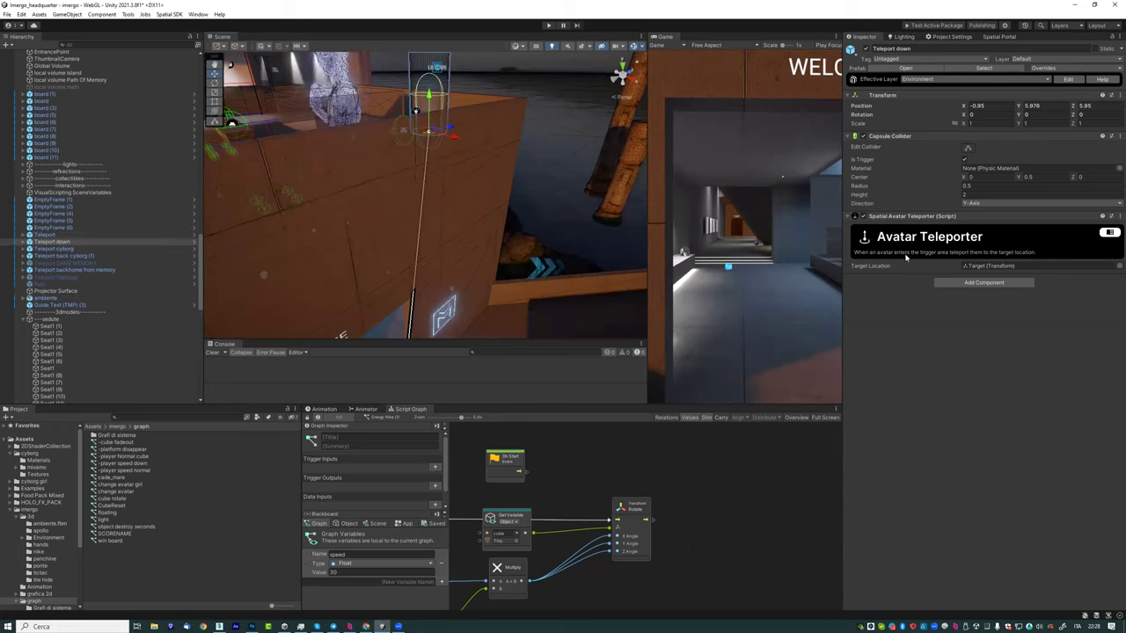
scroll(414, 163, "down", 5)
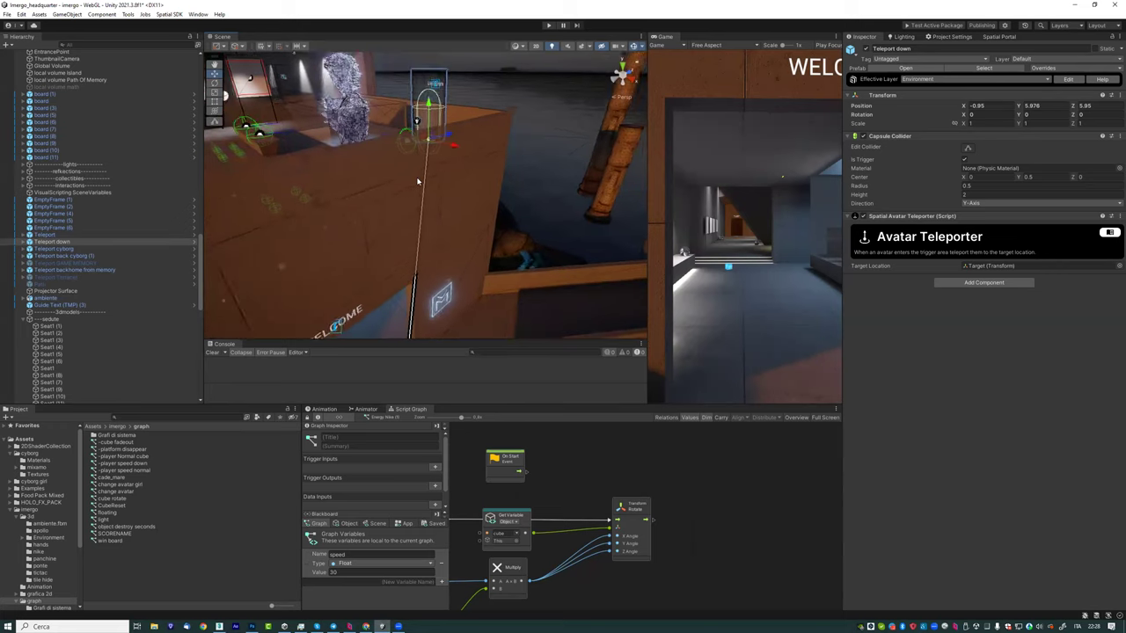
left_click_drag(431, 151, 451, 328)
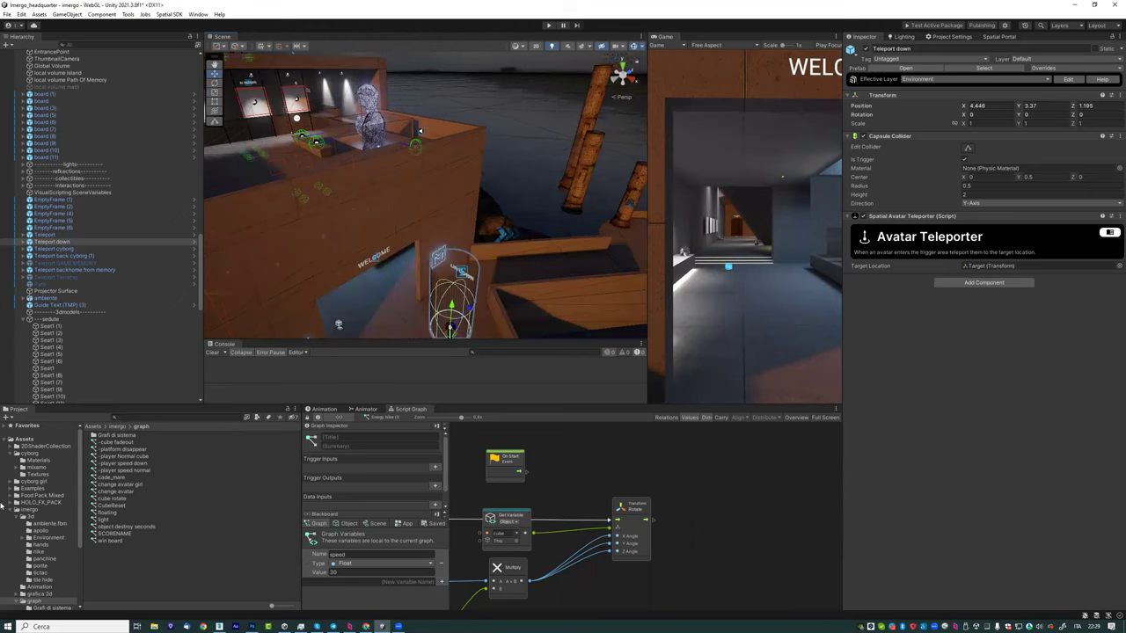
Step: Browse Examples > FeatureDemo > Art > Prefabs in the Project window
left_click(29, 489)
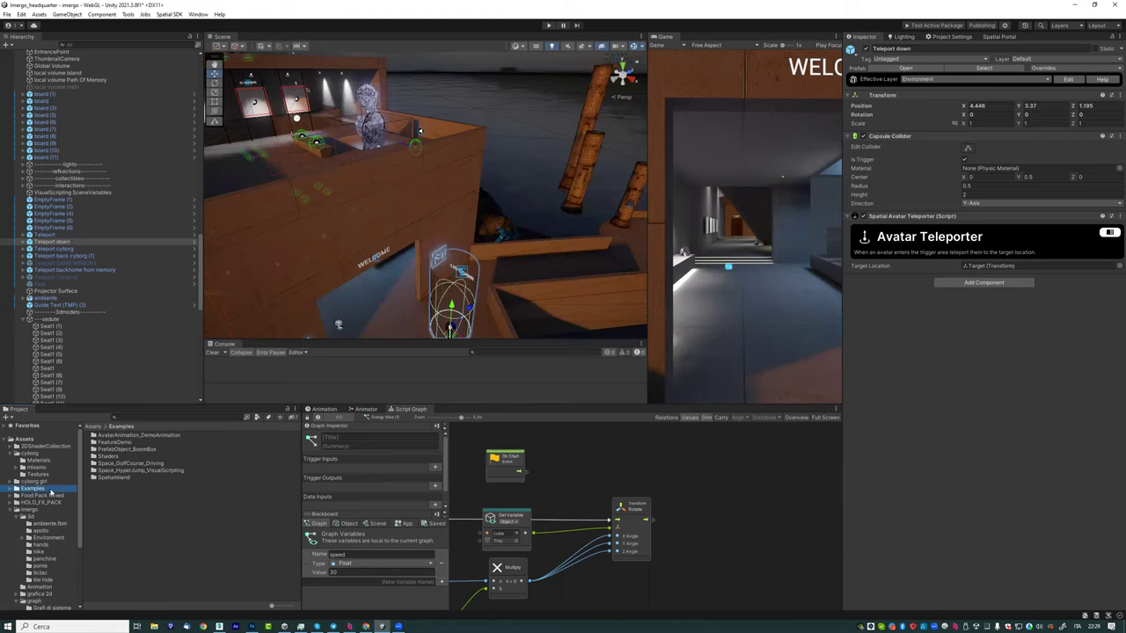
left_click(11, 490)
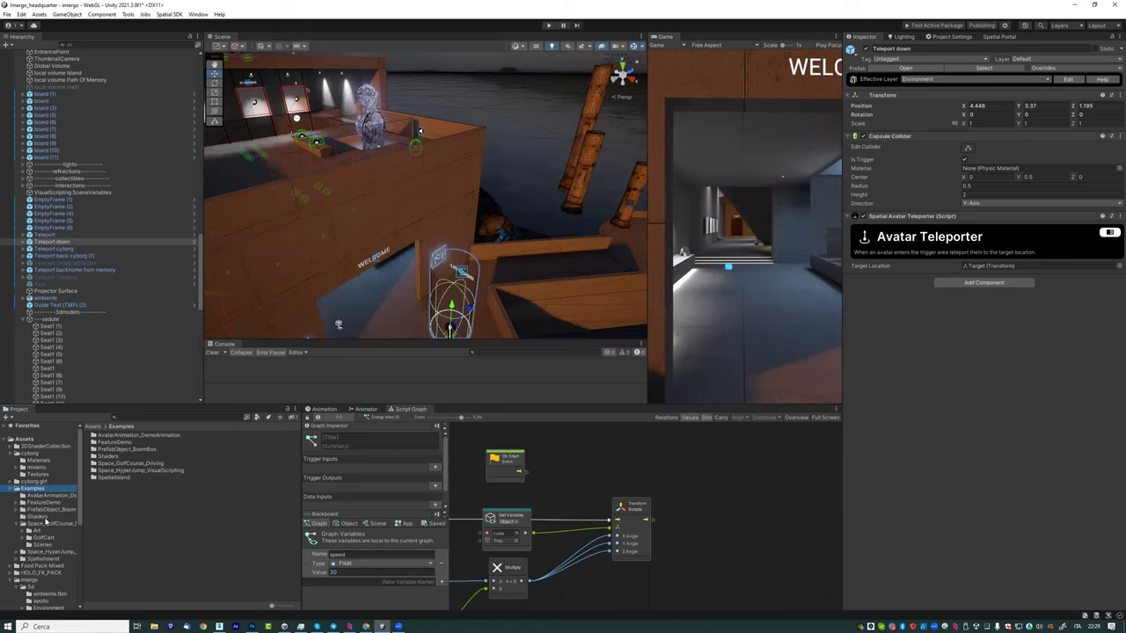
left_click(44, 503)
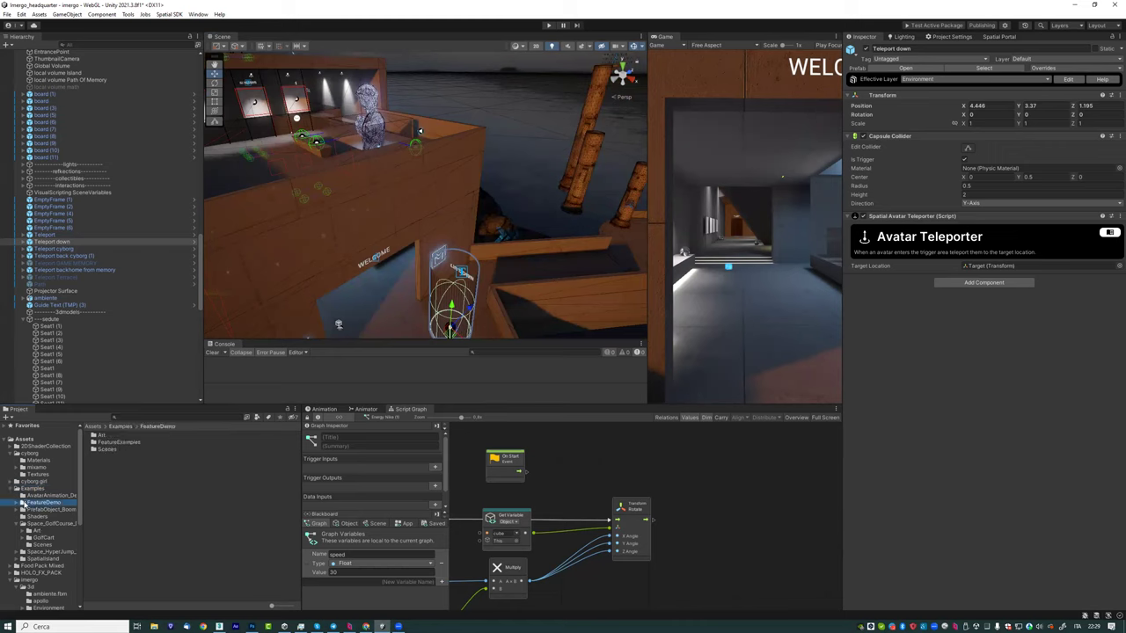
left_click(18, 504)
scroll(58, 549, "down", 5)
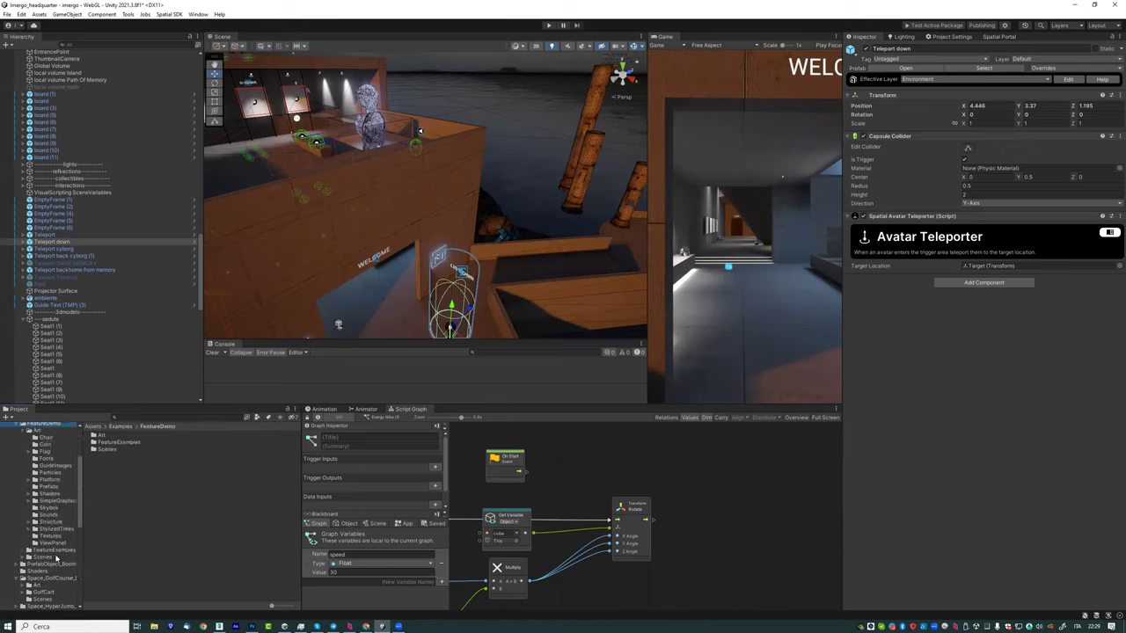
left_click(55, 461)
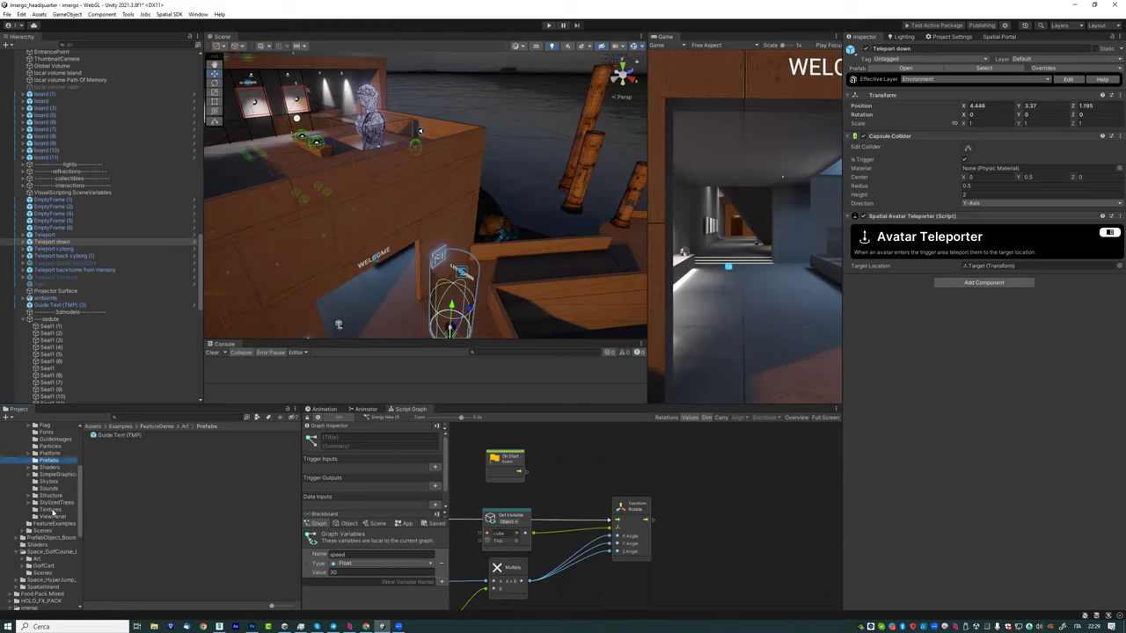
scroll(51, 493, "up", 5)
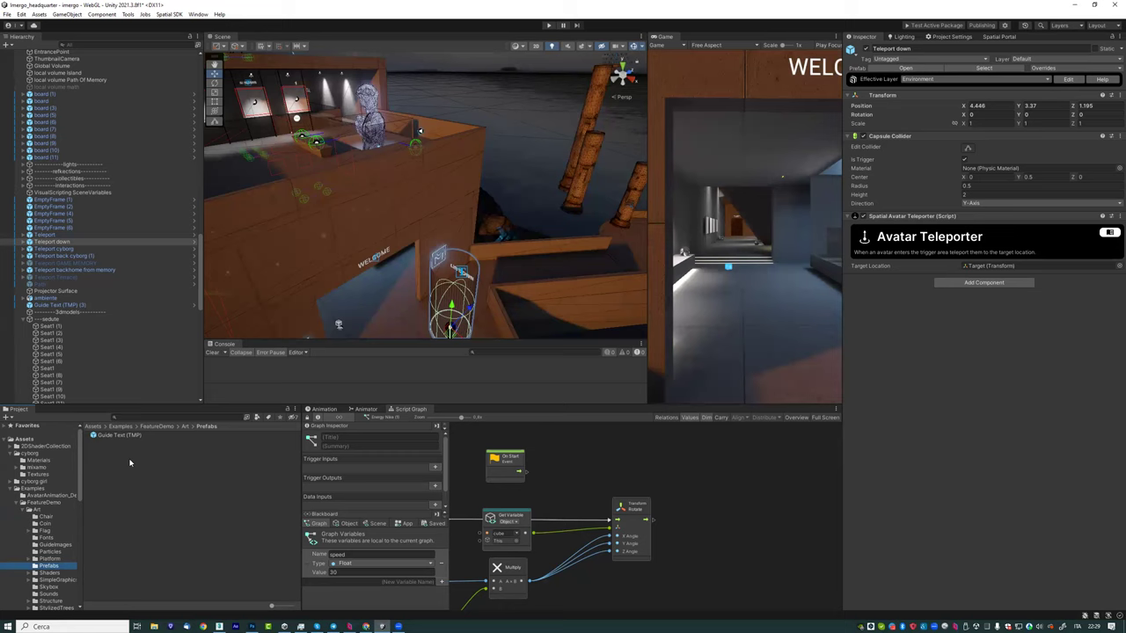
Step: Search the Project for 'teleport' to list the teleport assets
left_click(161, 417)
type("teleport")
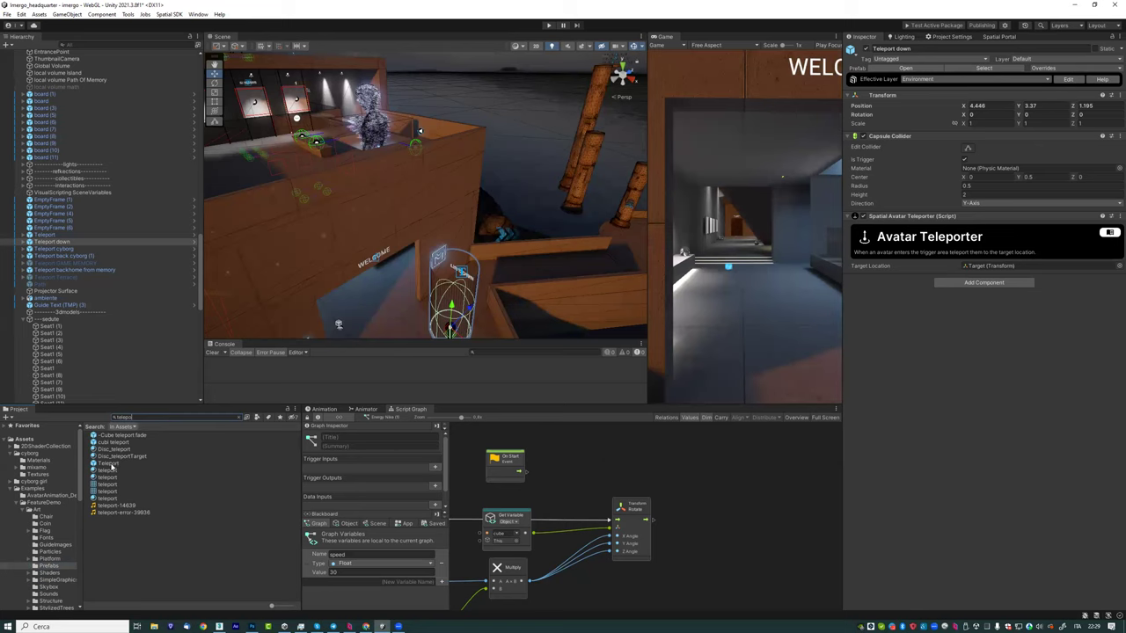
mouse_move(111, 466)
left_mouse_down()
mouse_move(290, 257)
mouse_move(152, 554)
mouse_move(104, 468)
left_mouse_up()
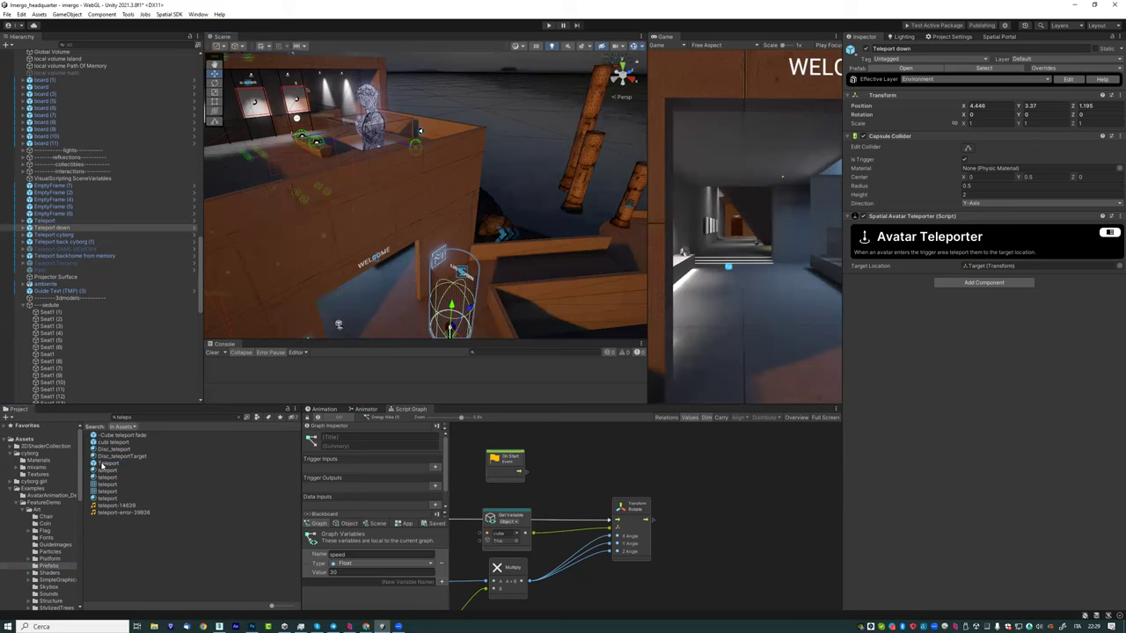
Step: Drag the Teleport prefab into the scene near the lower walkway as Teleport (1)
left_click(103, 466)
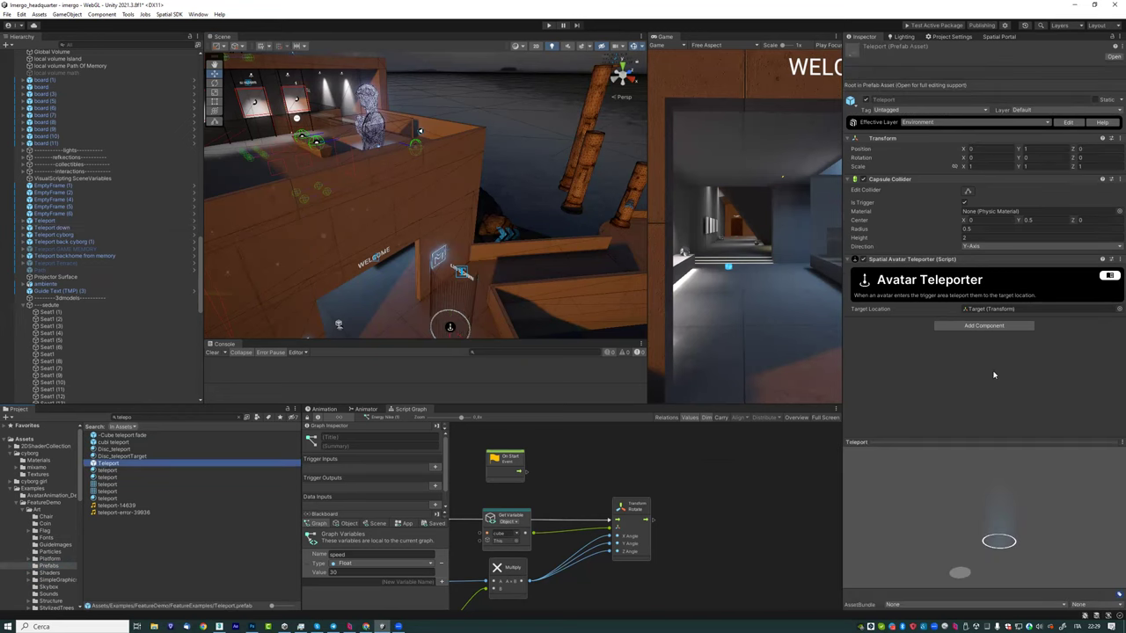
scroll(422, 294, "up", 5)
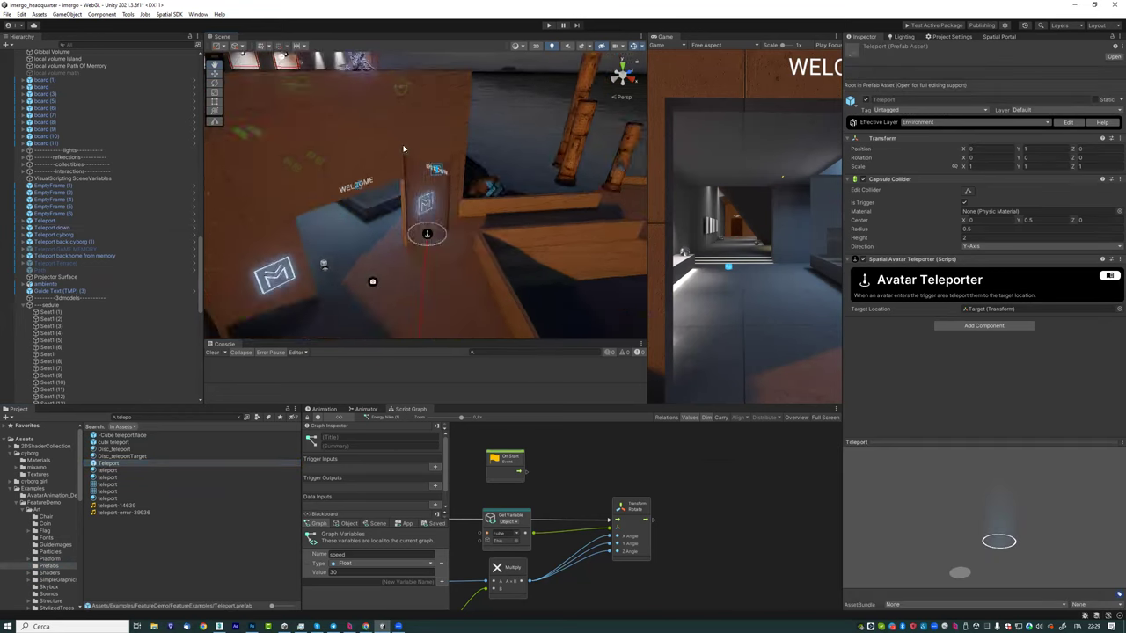
scroll(441, 252, "up", 2)
left_click_drag(104, 465, 422, 268)
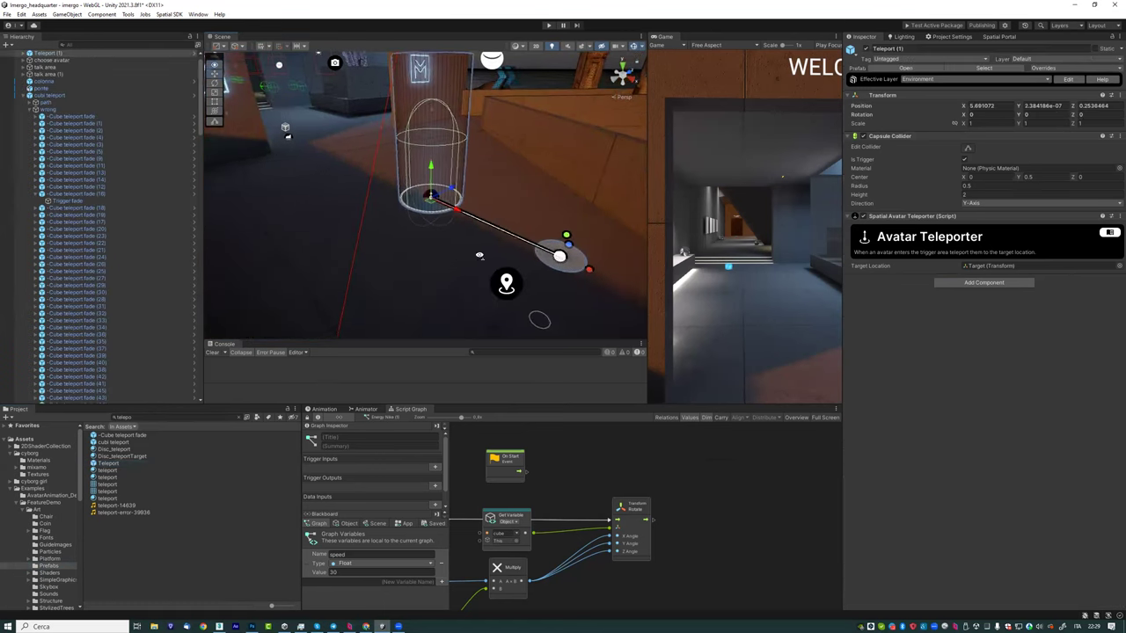
right_click_drag(422, 268, 478, 332)
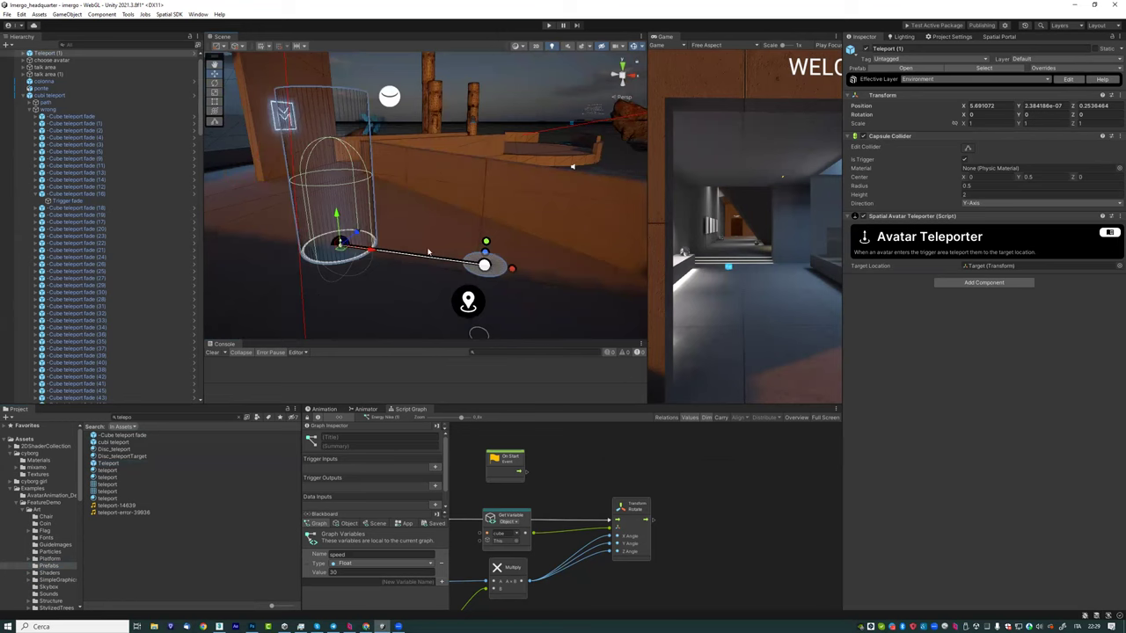
Step: Orbit the Scene view around Teleport (1) to follow its target line to the statue area
left_click_drag(385, 249, 508, 155, "alt")
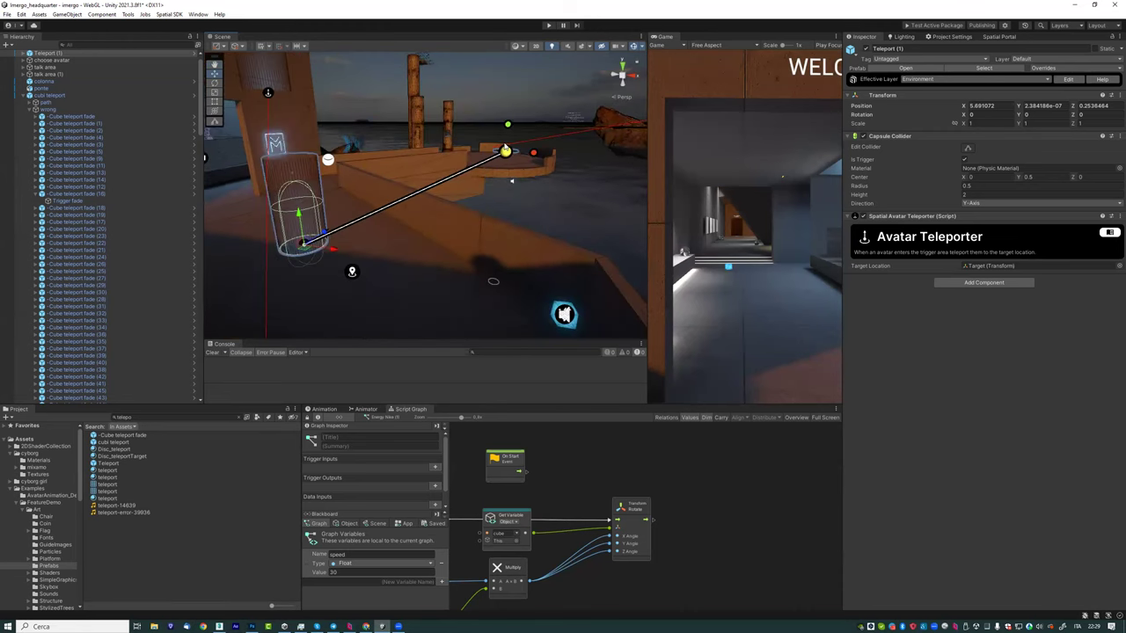
mouse_move(498, 114)
left_mouse_down("alt")
mouse_move(472, 190)
mouse_move(405, 241)
mouse_move(425, 312)
mouse_move(493, 158)
mouse_move(543, 152)
left_mouse_up("alt")
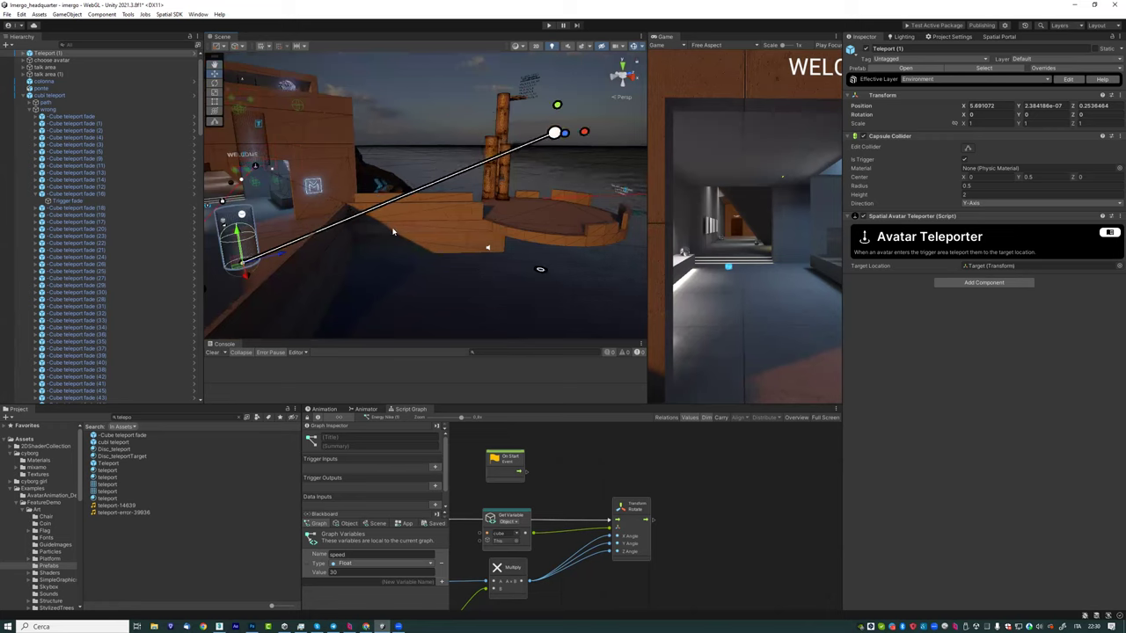
mouse_move(393, 231)
left_mouse_down("alt")
mouse_move(308, 283)
mouse_move(461, 230)
left_mouse_up("alt")
mouse_move(535, 206)
left_mouse_down("alt")
mouse_move(482, 168)
mouse_move(468, 179)
mouse_move(419, 167)
left_mouse_up("alt")
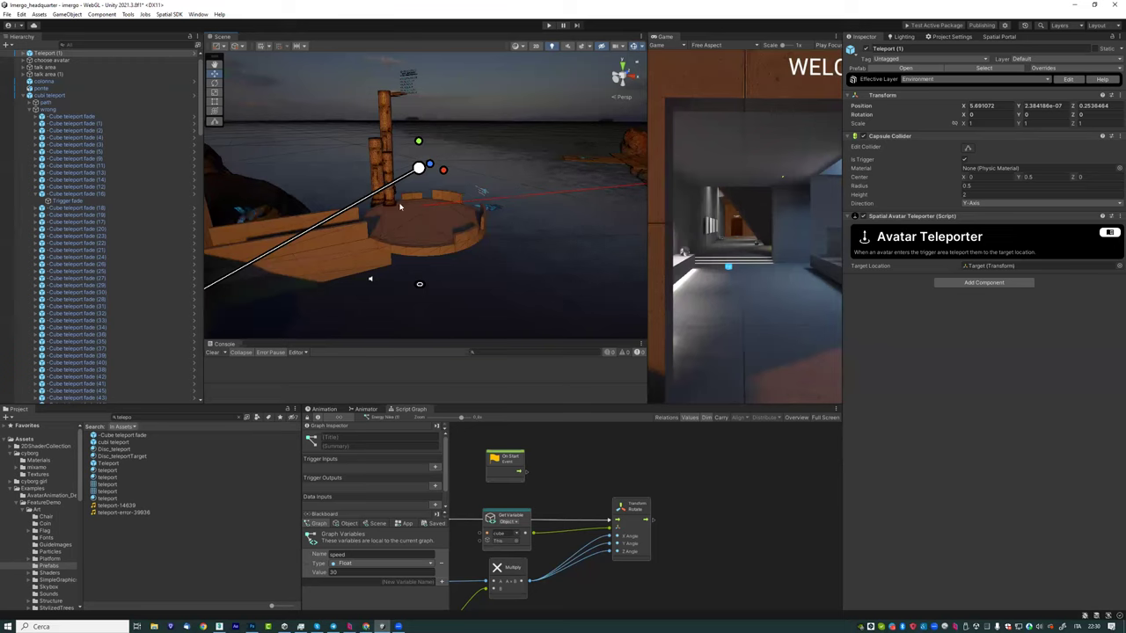
right_click_drag(532, 283, 476, 198)
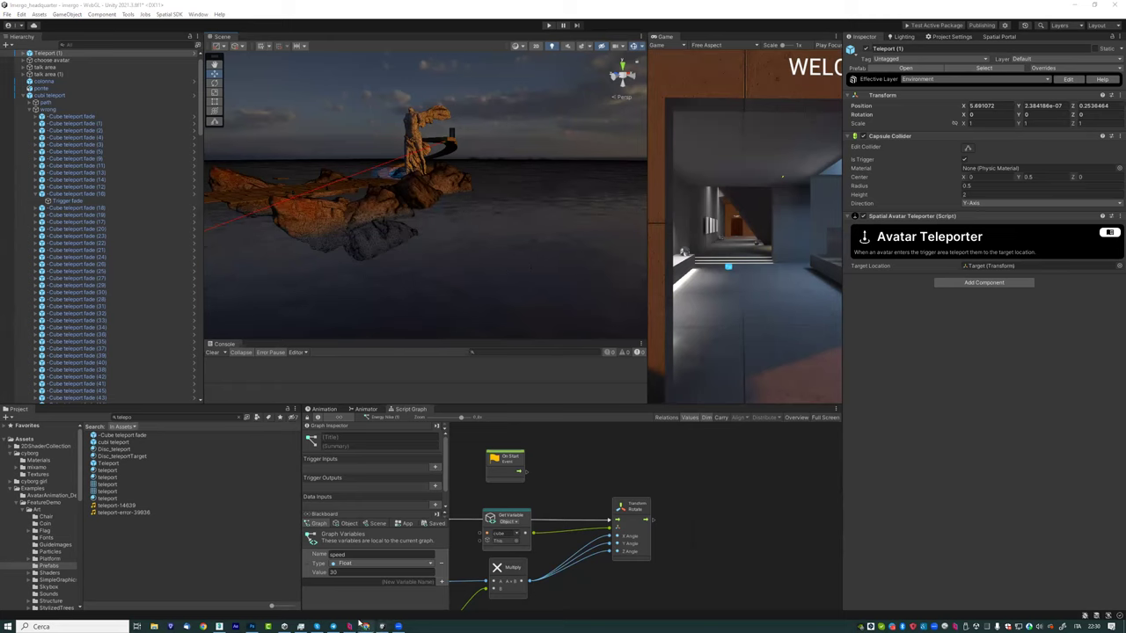
Step: Bring the Spatial space forward and pan the camera across the tree, rocks and sunset
mouse_move(366, 624)
left_click(402, 541)
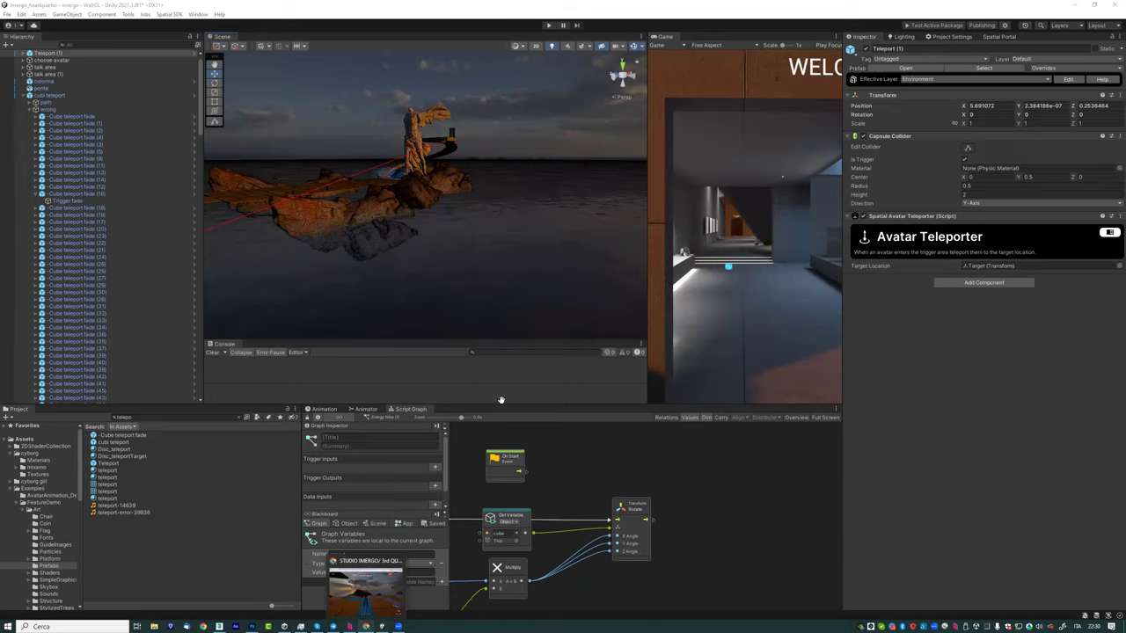
left_click_drag(348, 434, 588, 384)
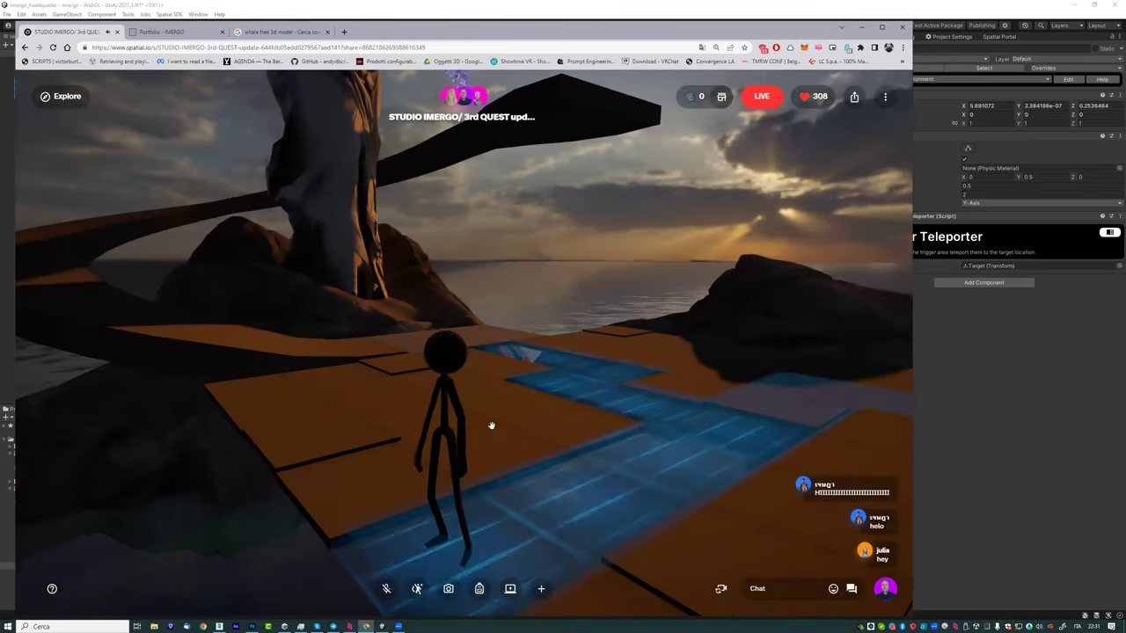
mouse_move(460, 447)
left_mouse_down()
mouse_move(533, 466)
mouse_move(513, 492)
mouse_move(276, 455)
mouse_move(531, 304)
mouse_move(498, 319)
left_mouse_up()
Step: Walk the avatar up to the WELCOME doorway, then return to the Unity editor
mouse_move(329, 460)
left_mouse_down()
mouse_move(659, 470)
mouse_move(633, 419)
mouse_move(528, 405)
left_mouse_up()
key("w")
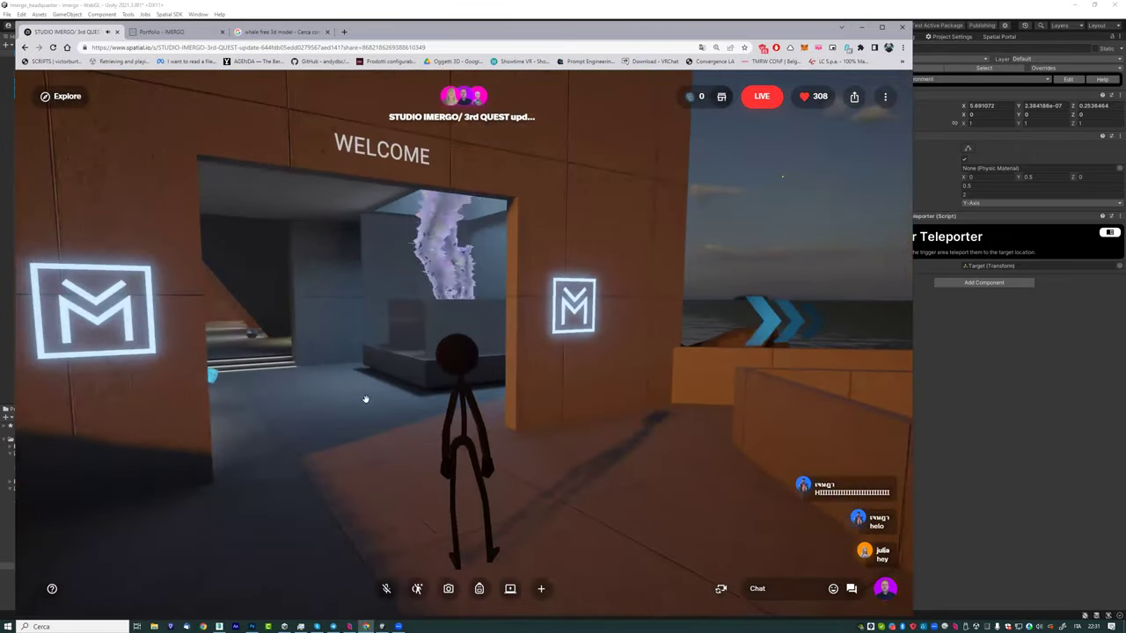
key("a")
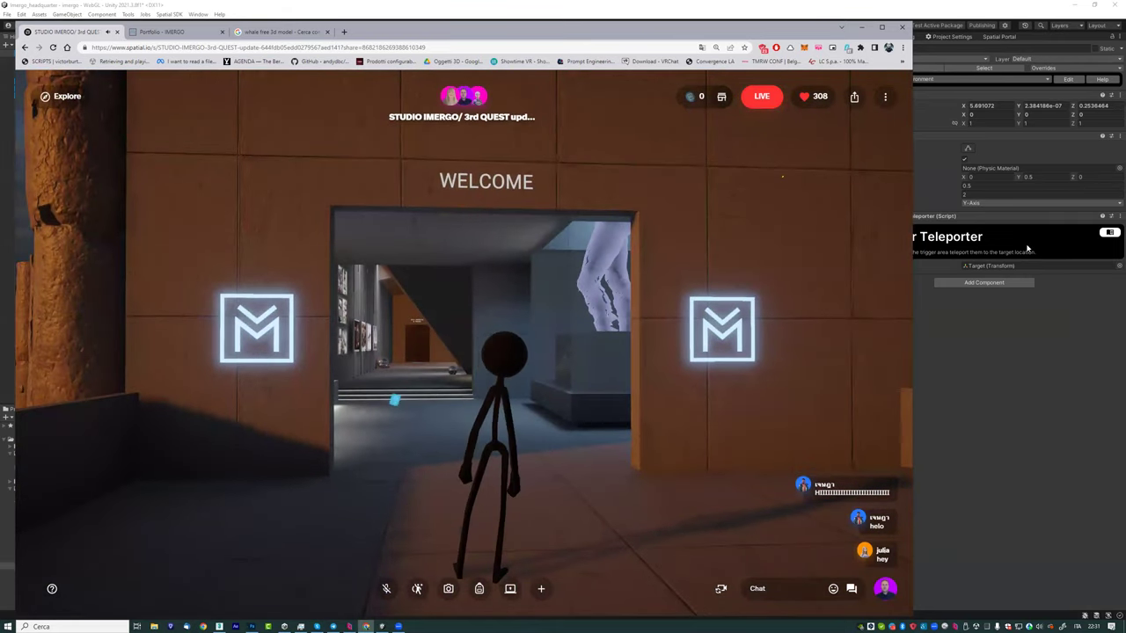
left_click(954, 134)
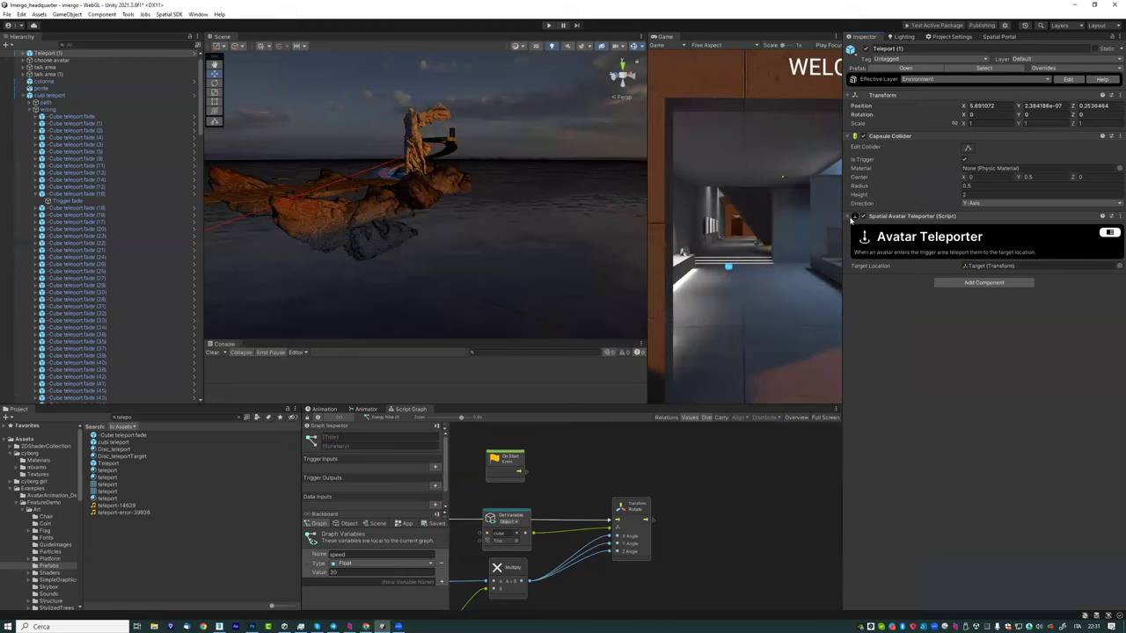
Step: Open URP Global Settings in Project Settings and locate the Spatial settings asset in RenderConfigs
left_click(948, 38)
left_click(878, 92)
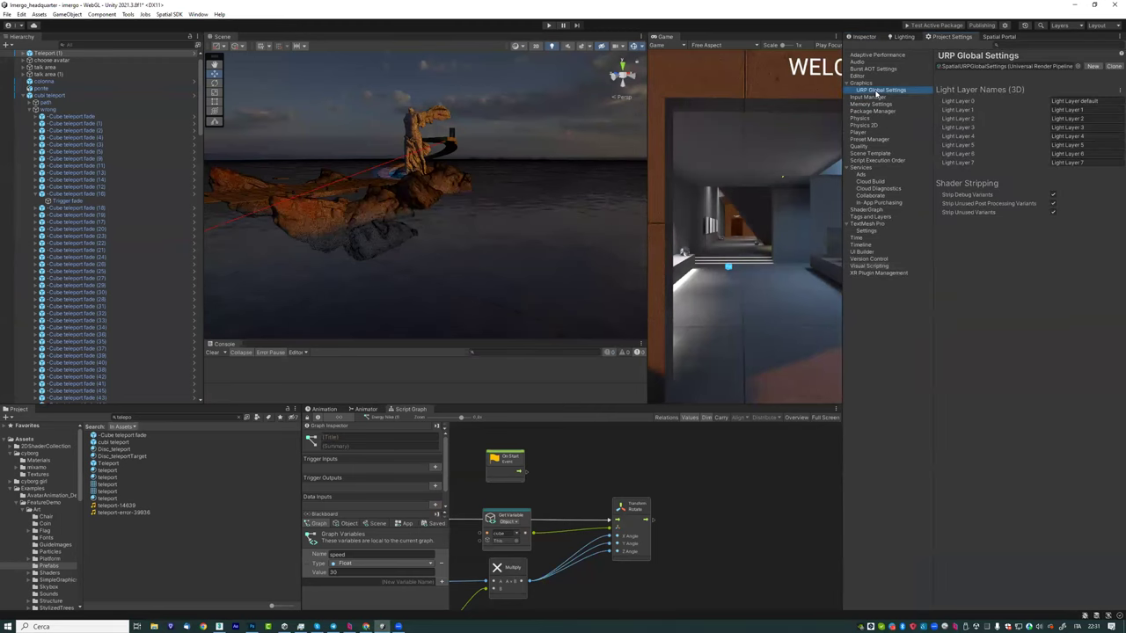
left_click(966, 67)
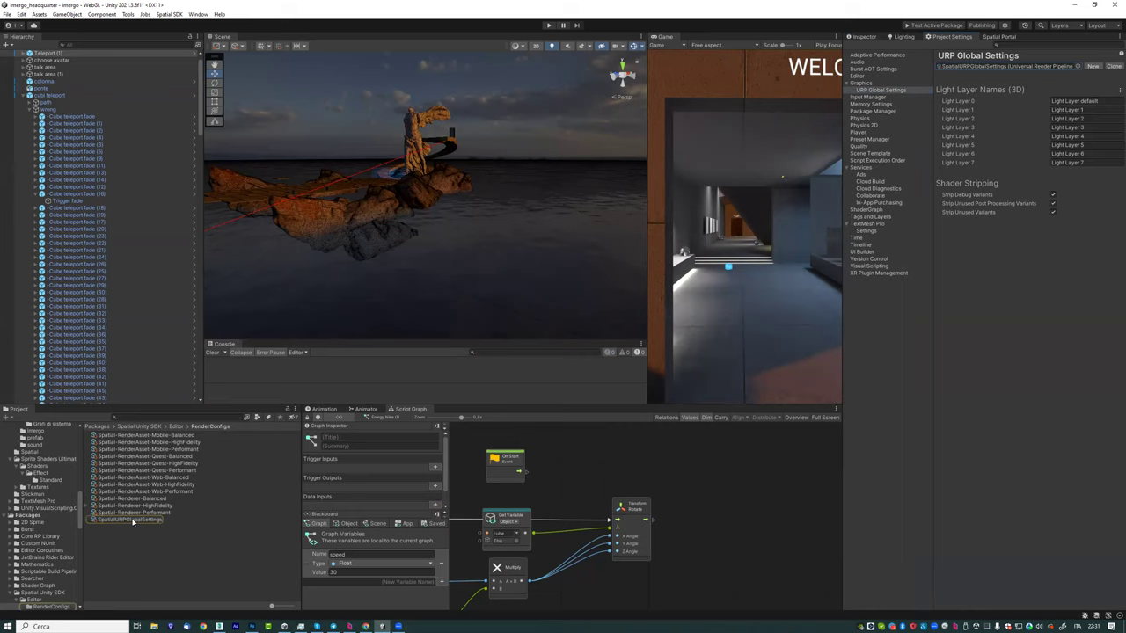
Step: Browse the Mobile, Quest and Web render assets and show Web-Performant's settings (2x MSAA, shadow distance 25)
left_click(184, 478)
left_click(189, 491, "shift")
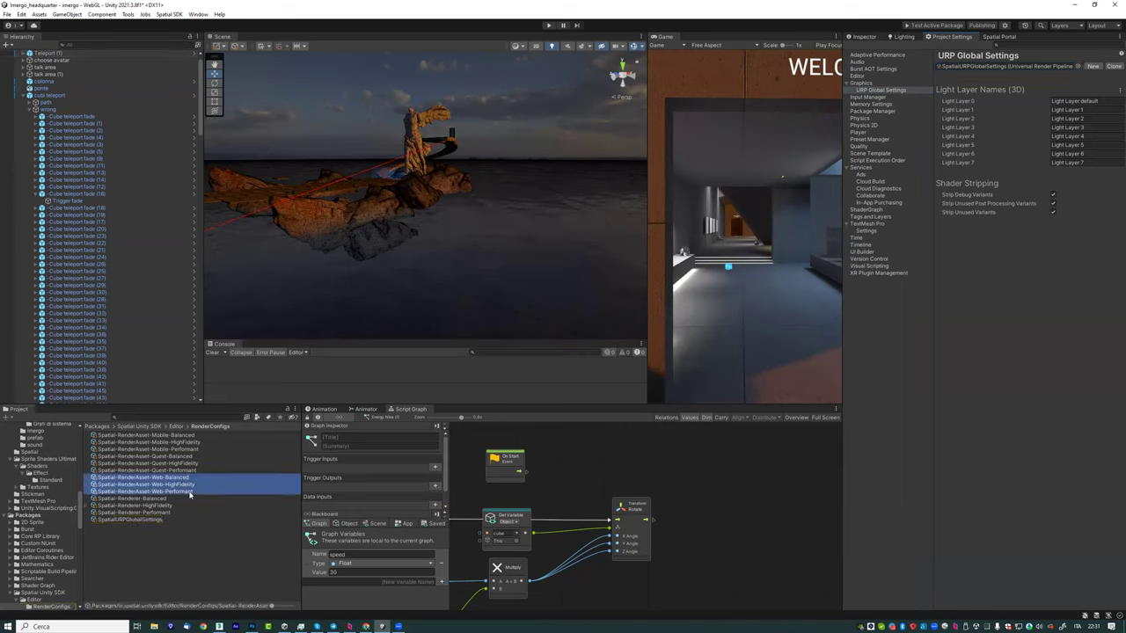
left_click(171, 457)
left_click(173, 470, "shift")
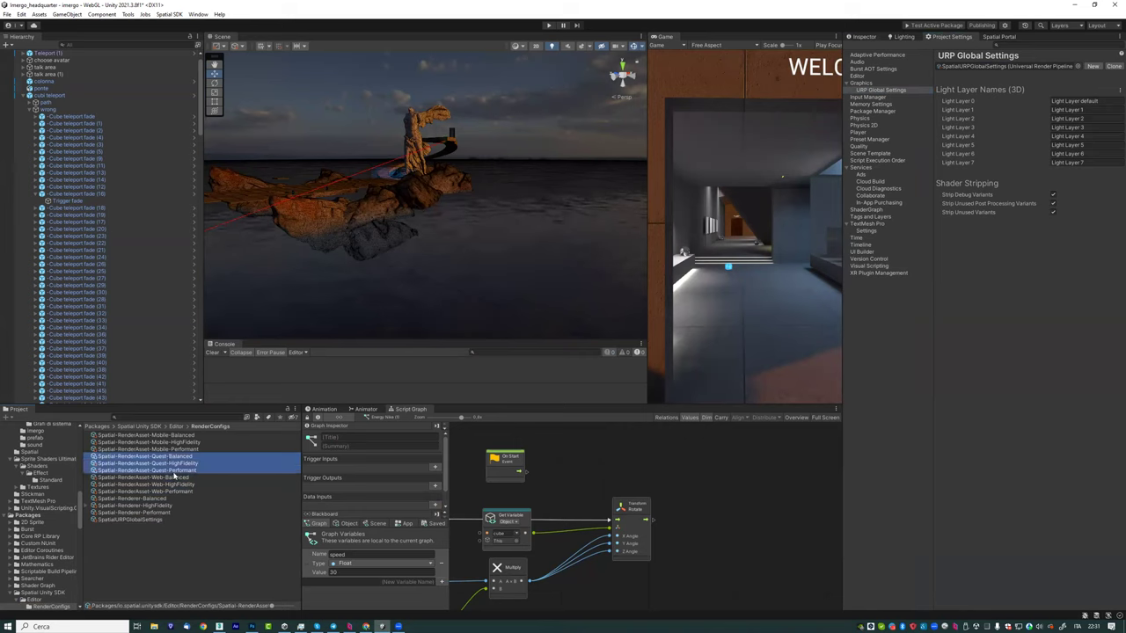
left_click(164, 435)
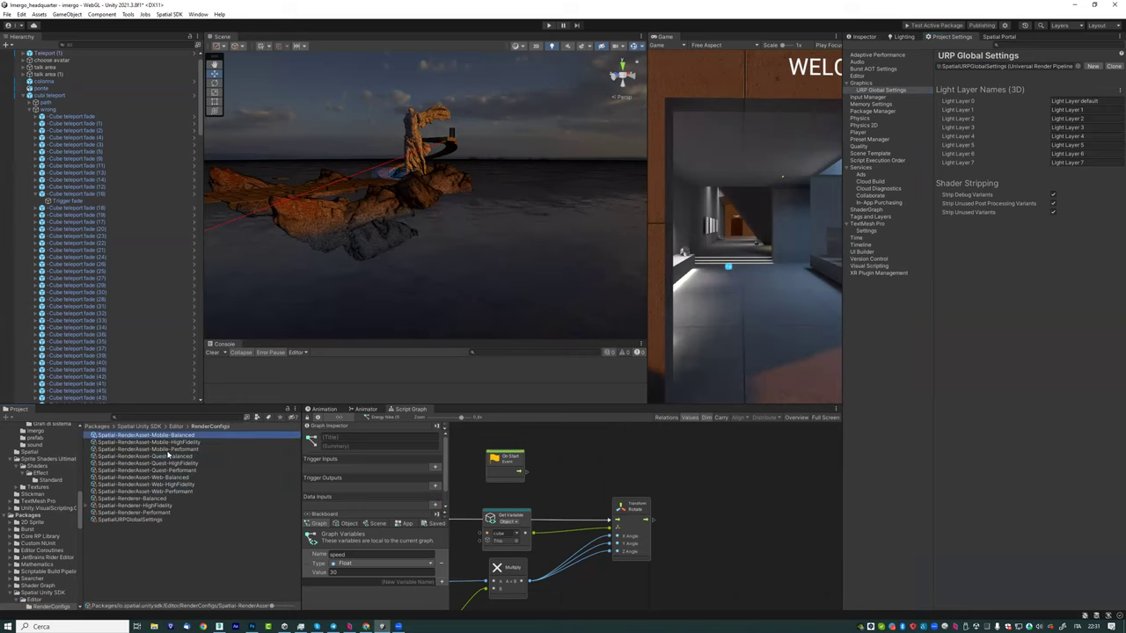
left_click(167, 449, "shift")
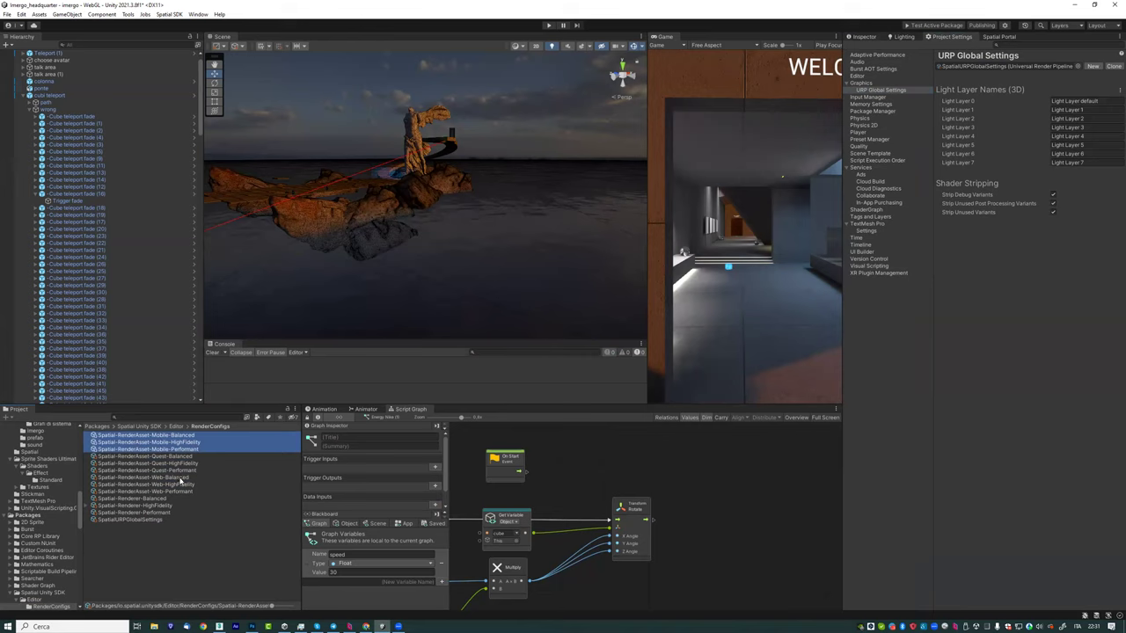
left_click(180, 479)
left_click(170, 492)
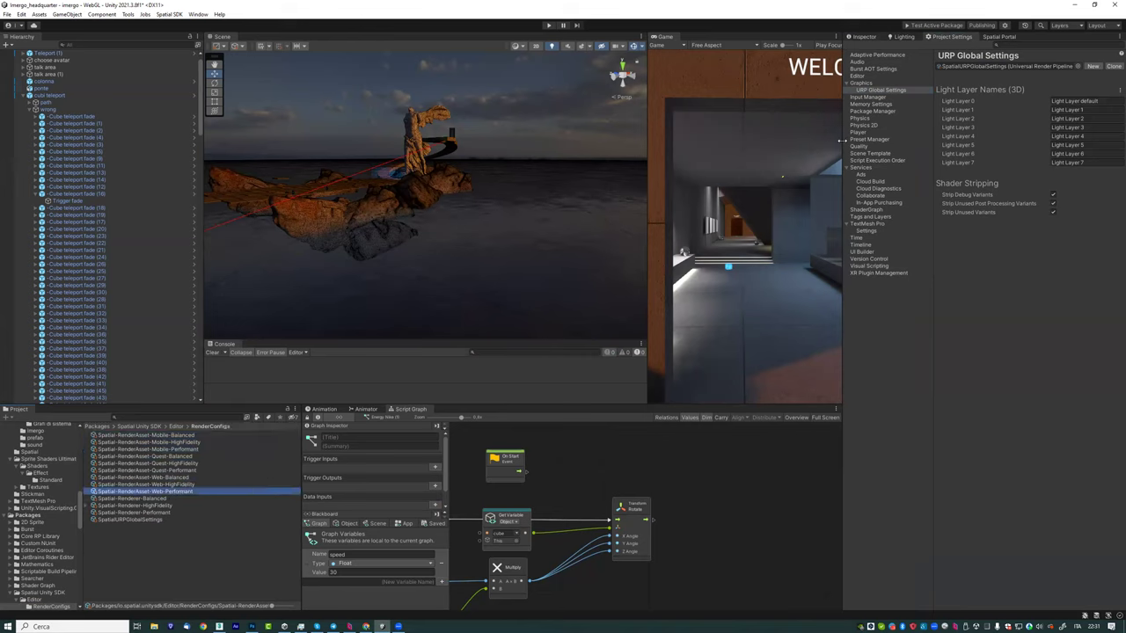
left_click(861, 38)
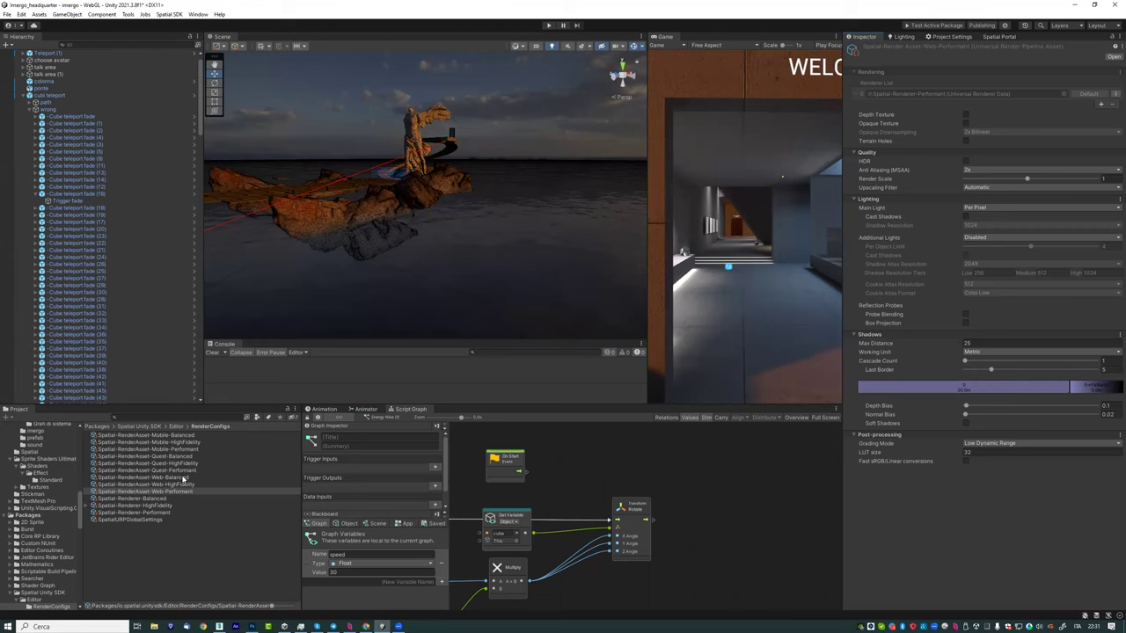
Step: Compare Web-Balanced, Web-Performant and Web-HighFidelity settings, ending on Web-HighFidelity (HDR, 4096 shadows, distance 45)
left_click(184, 477)
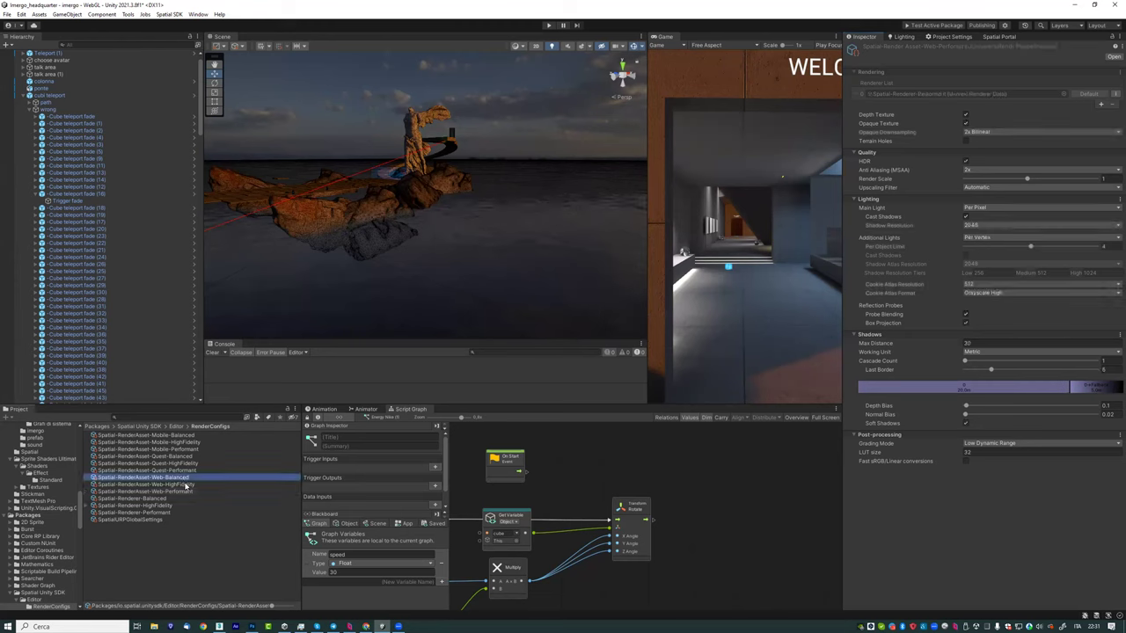
left_click(187, 485)
left_click(180, 493)
left_click(186, 485)
left_click(184, 479)
left_click(175, 492)
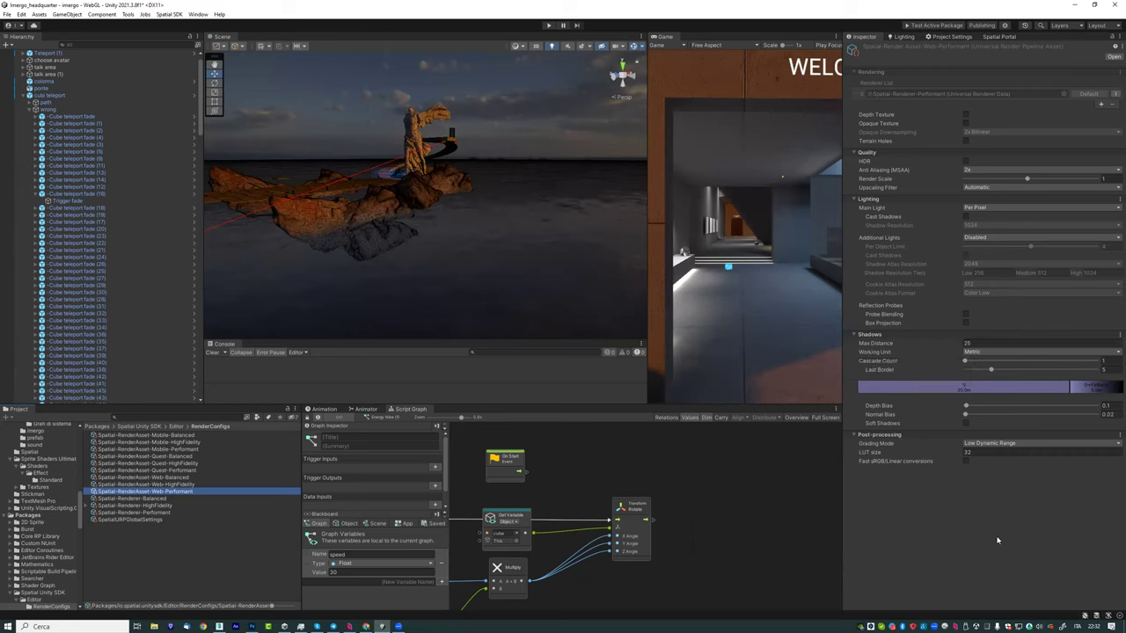
left_click(188, 484)
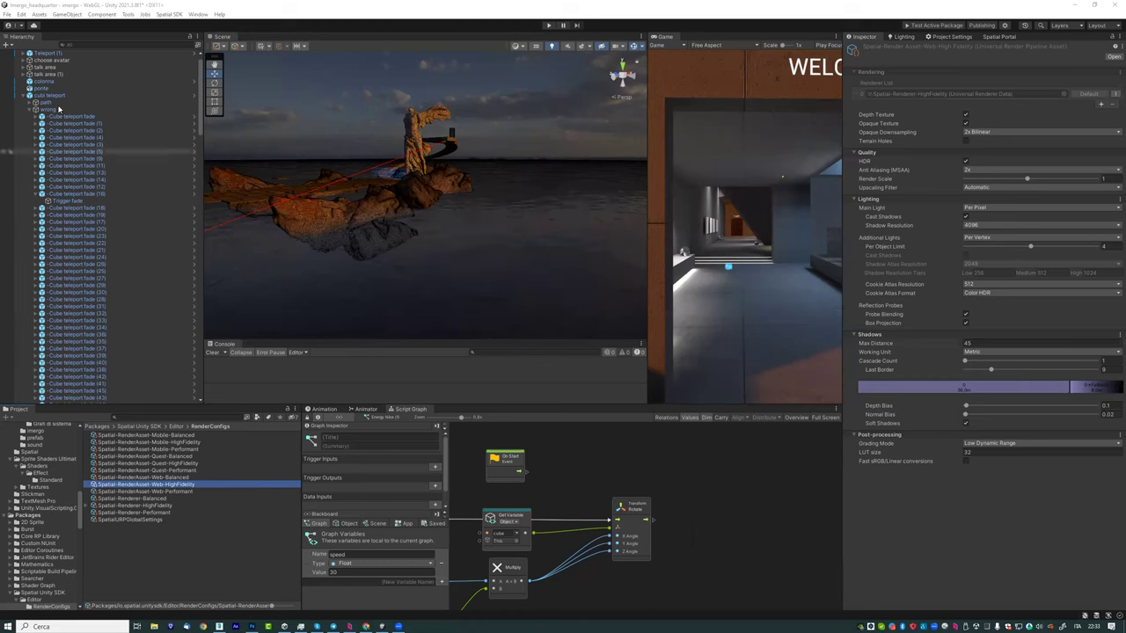
Step: Collapse cubi teleport and expand Teleport (1) to show its Target, Disc and Cylinder
left_click(29, 95)
scroll(29, 100, "up", 1)
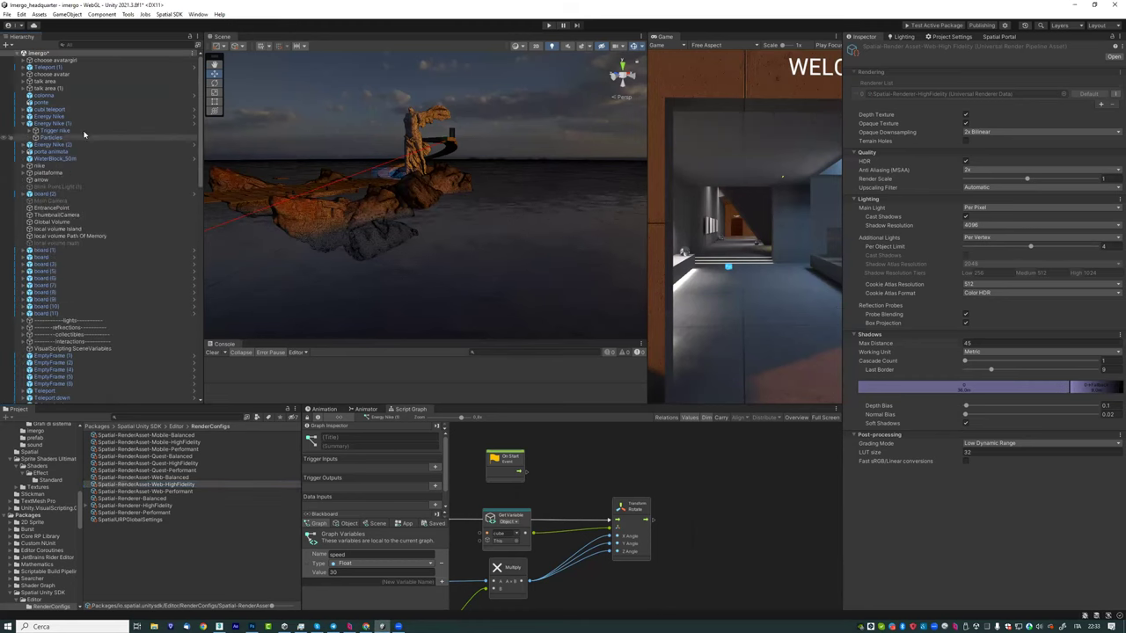
left_click(24, 68)
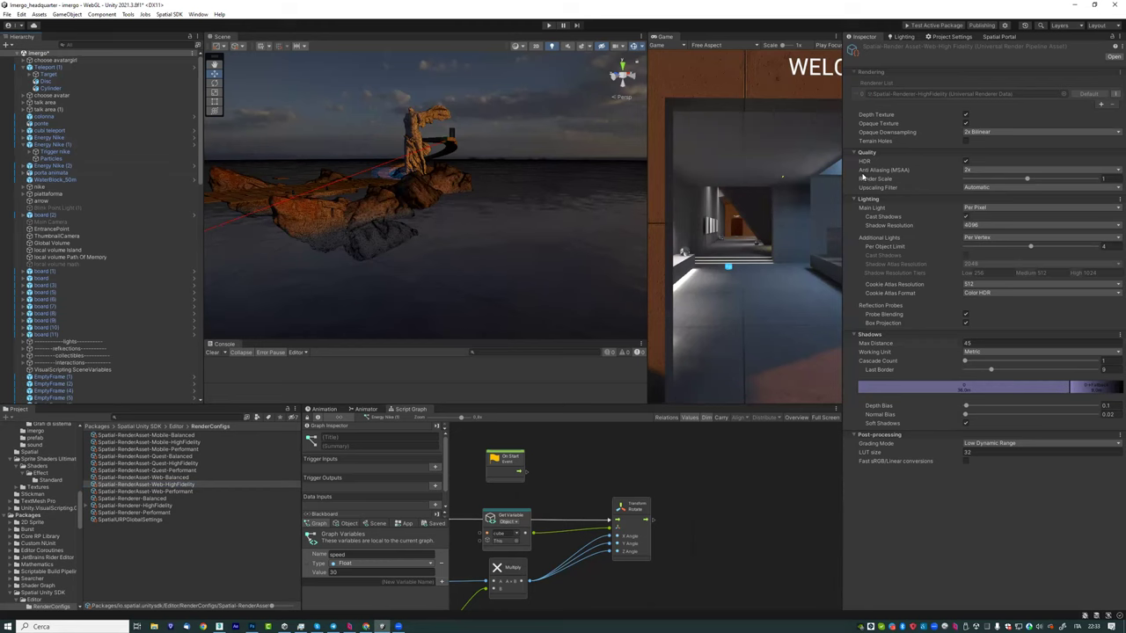
Step: Reselect Web-HighFidelity, then show the Web-Performant render asset's settings in the Inspector
left_click(178, 492)
left_click(171, 485)
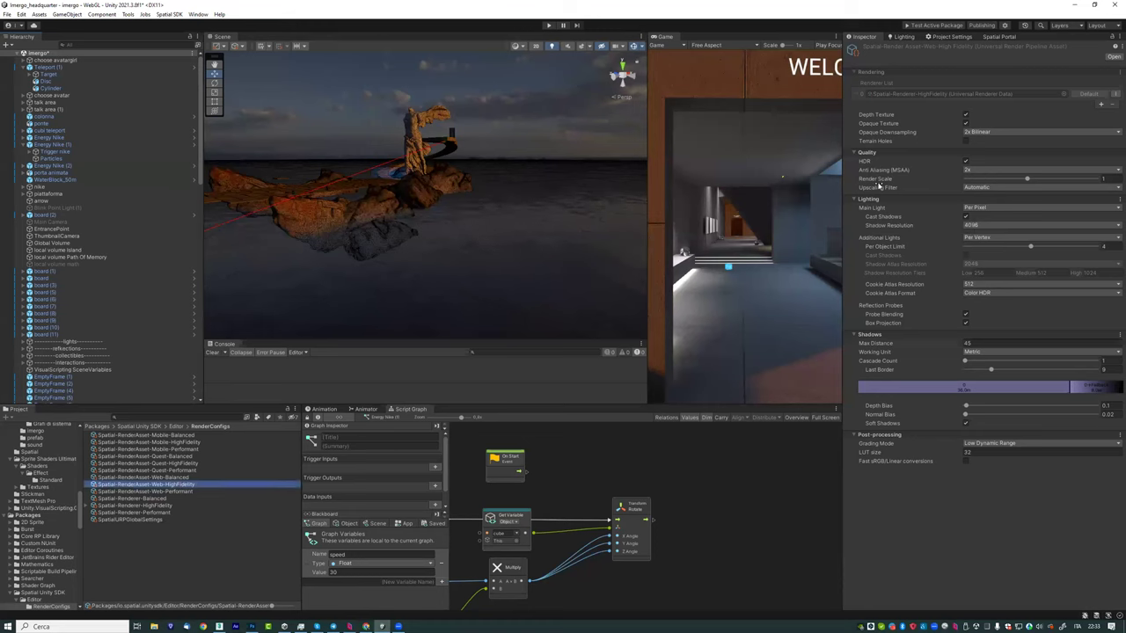
left_click(161, 492)
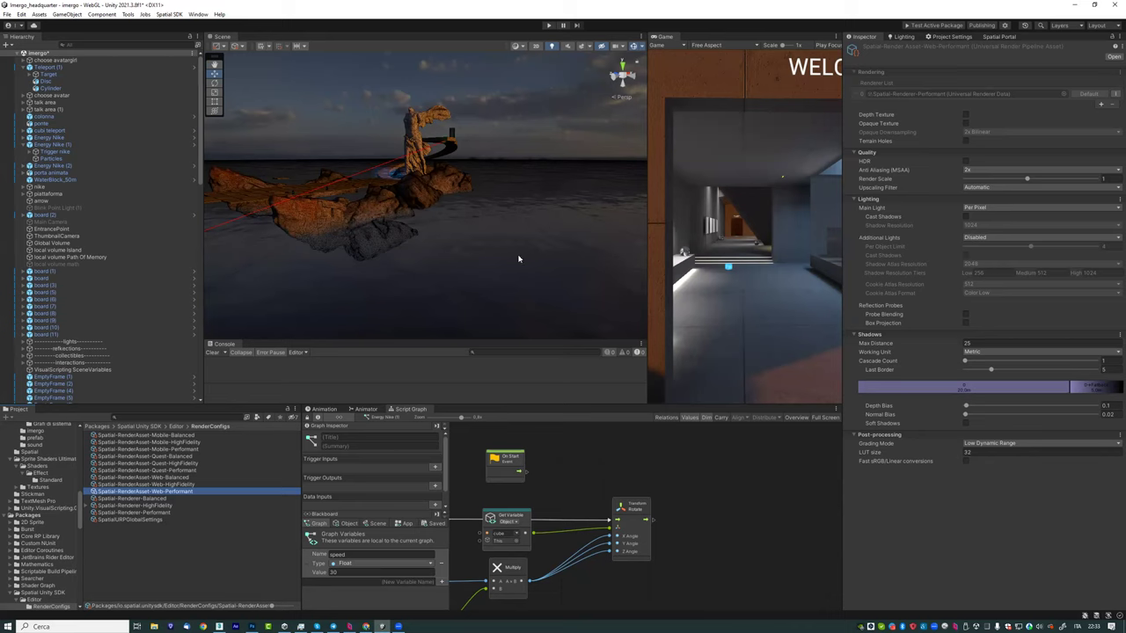
Step: Zoom and orbit the Scene view onto the Welcome entrance building, then switch to 3ds Max
scroll(515, 214, "up", 3)
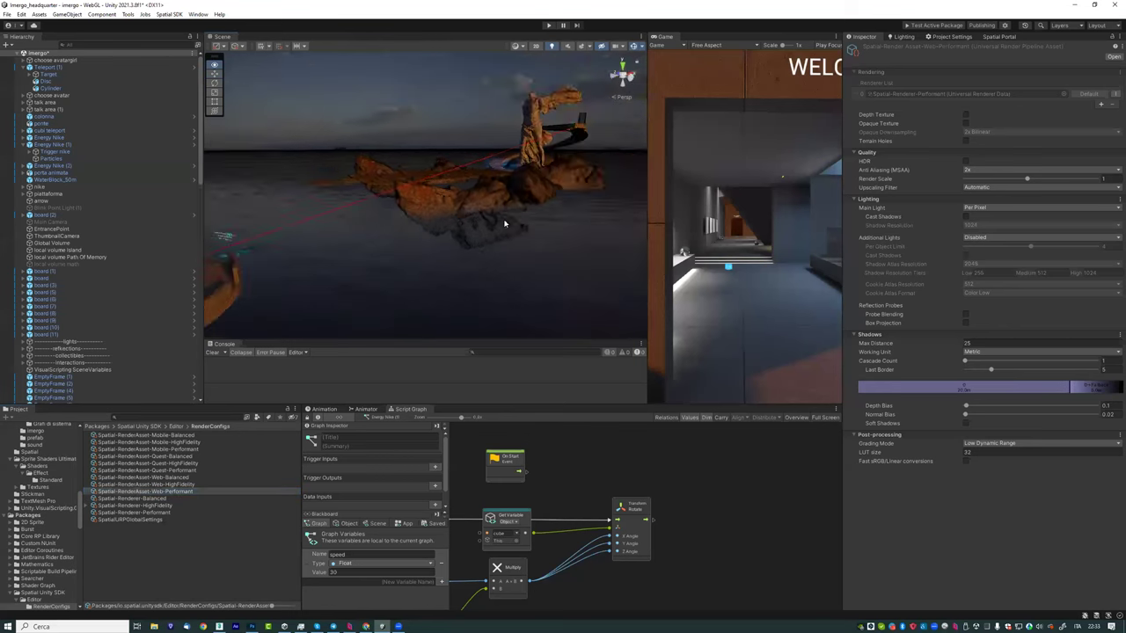
scroll(503, 221, "up", 3)
scroll(490, 244, "up", 3)
scroll(426, 259, "up", 3)
scroll(410, 252, "up", 3)
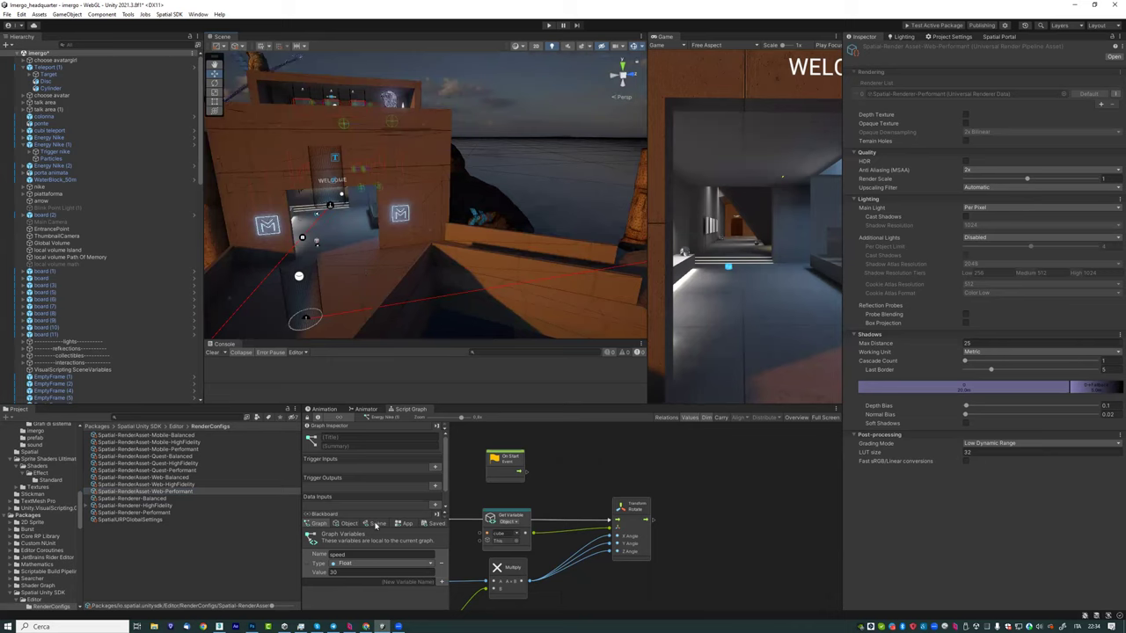
mouse_move(380, 624)
left_click_drag(397, 255, 372, 241, "alt")
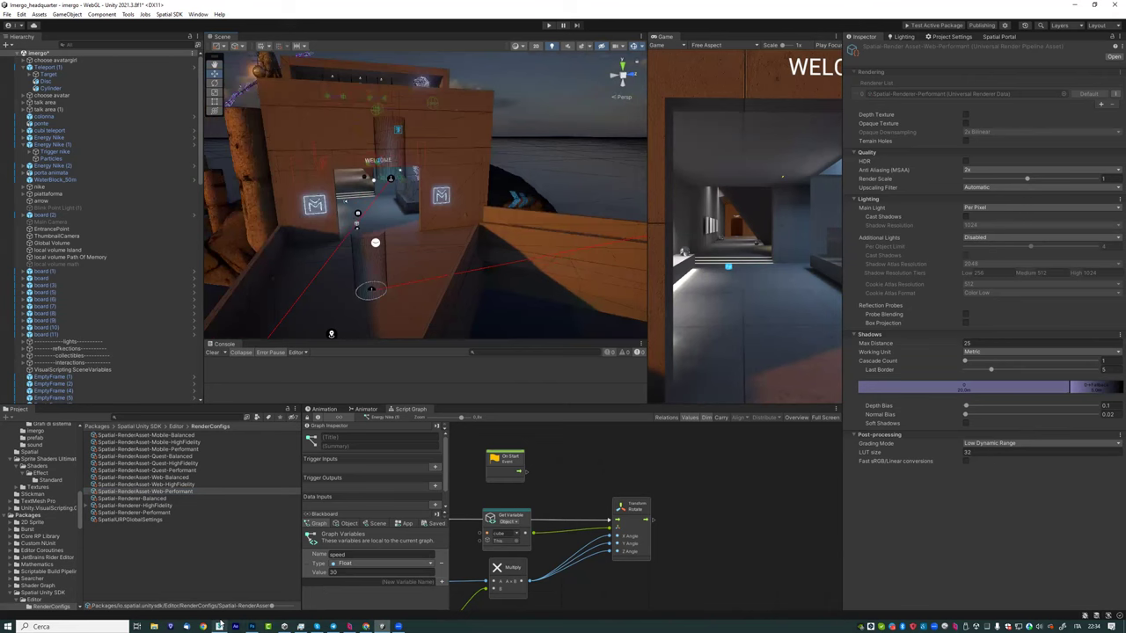
left_click(219, 626)
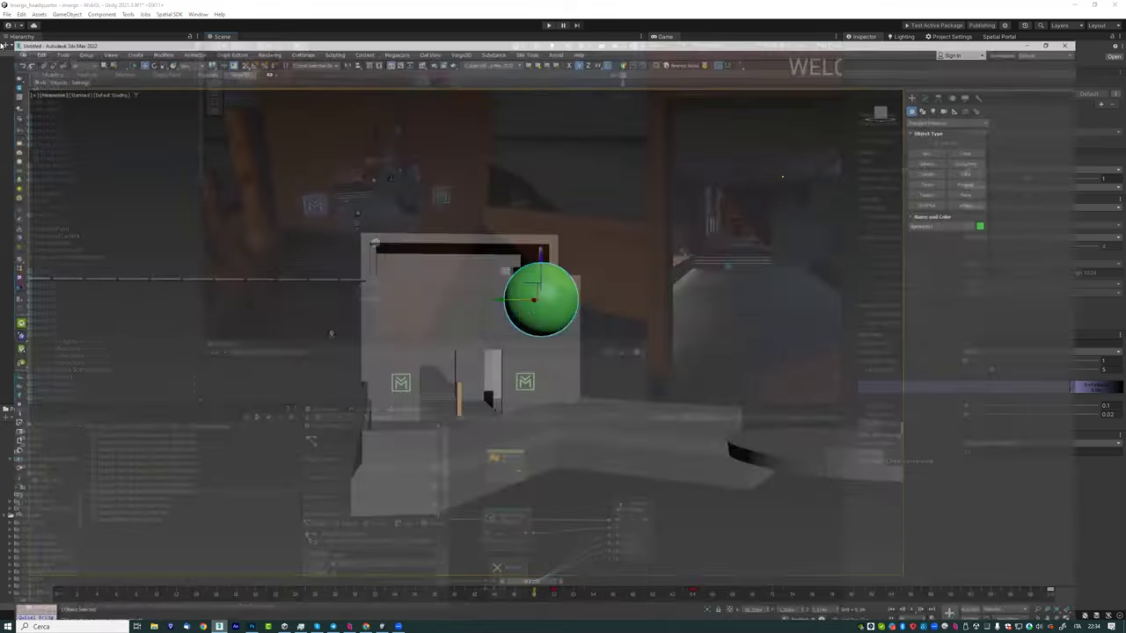
Step: Load networking03.max from the recent files, confirming the prompt and dismissing the post-load dialog
left_click(9, 15)
mouse_move(38, 61)
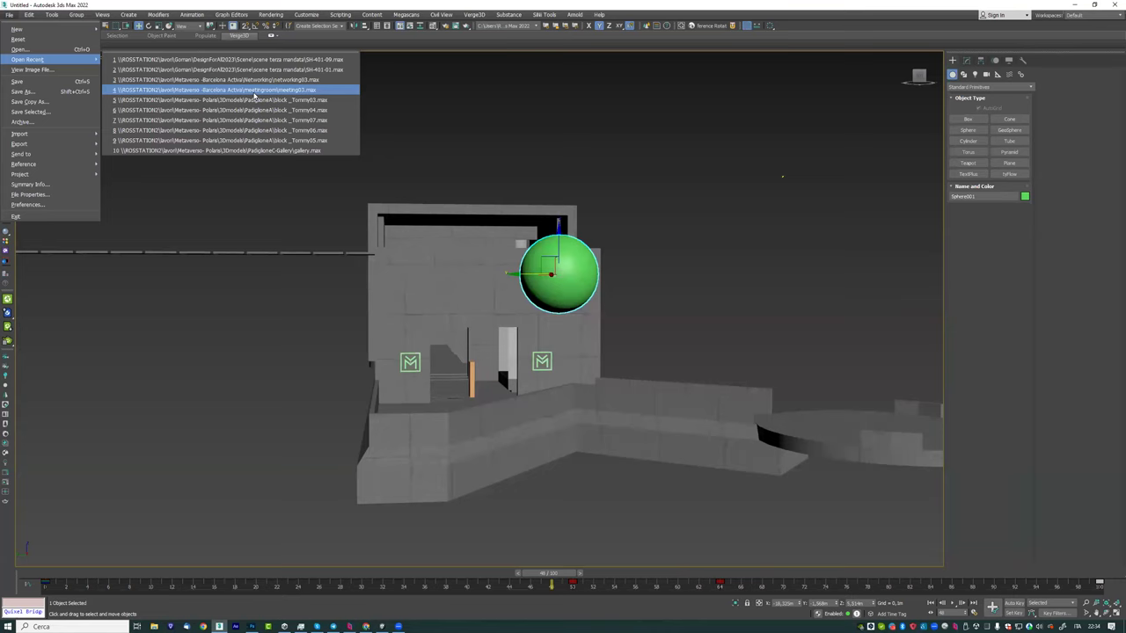
left_click(281, 81)
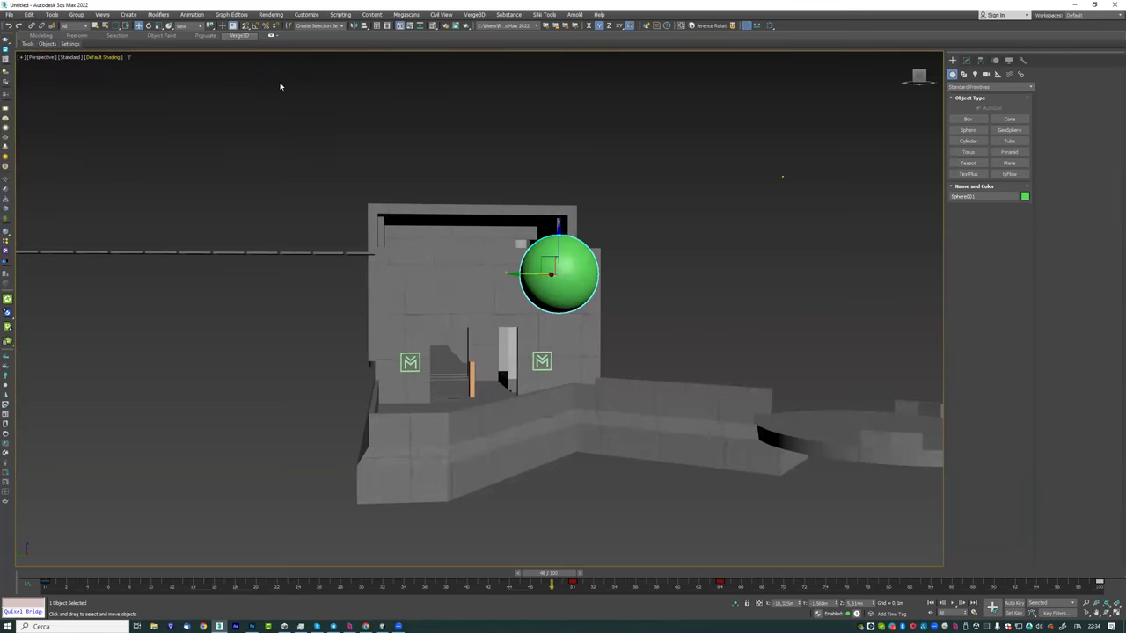
left_click(552, 325)
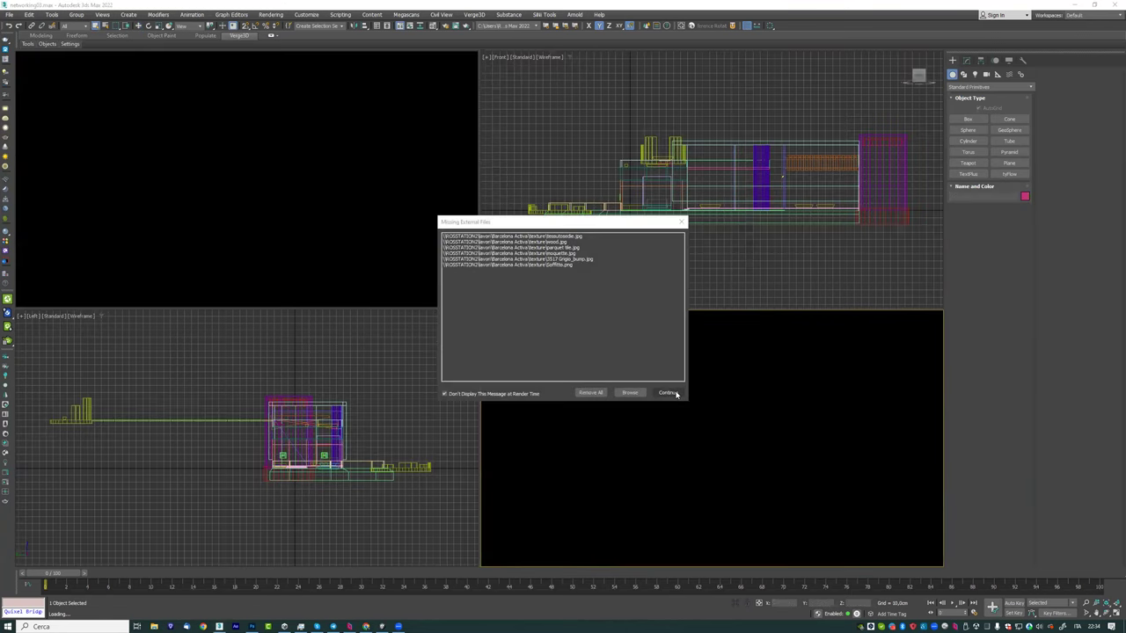
left_click(673, 393)
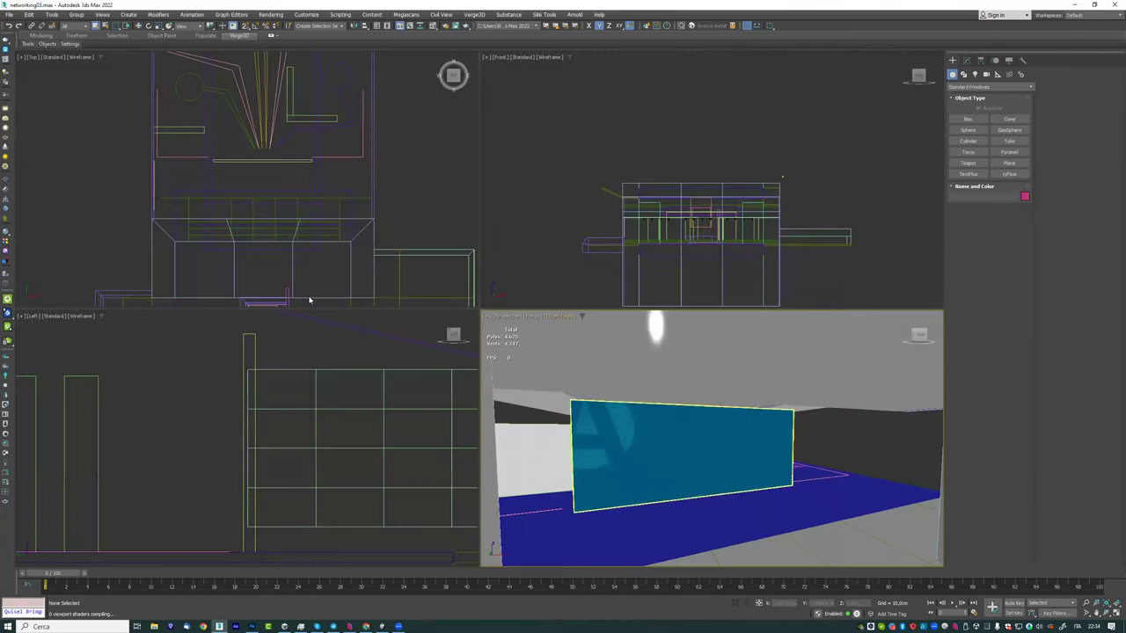
Step: Select the room's panel, frame it with Z, and zoom the Perspective view in close
left_click(639, 441)
key("z")
scroll(619, 402, "down", 3)
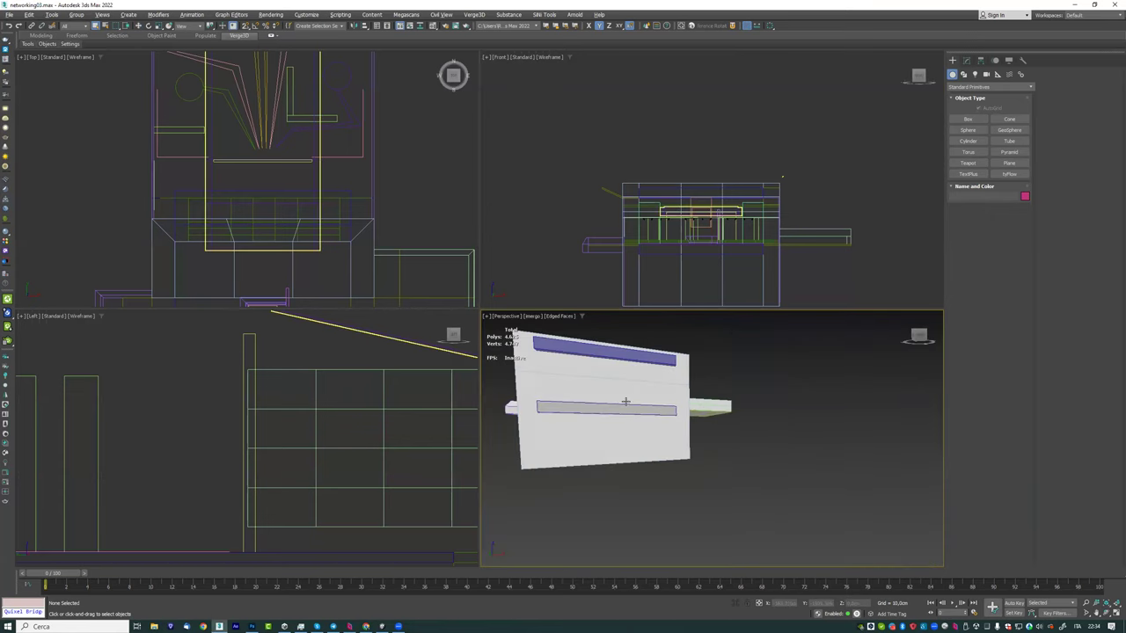
middle_click_drag(619, 402, 649, 433, "alt")
scroll(636, 435, "up", 3)
scroll(636, 435, "up", 5)
scroll(686, 438, "up", 4)
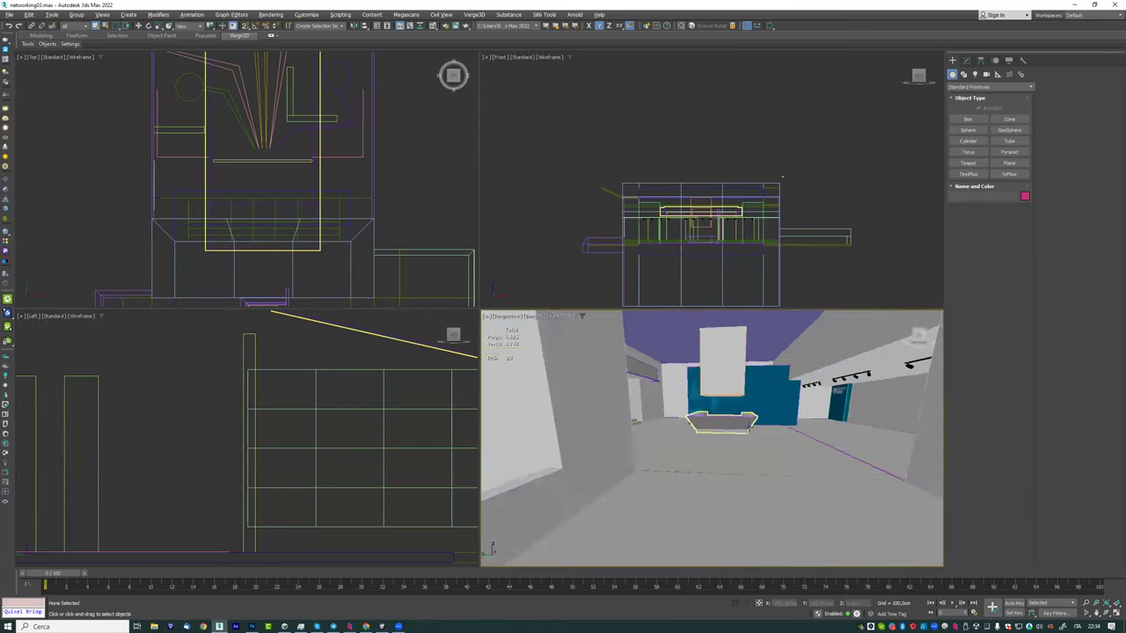
scroll(734, 442, "up", 2)
scroll(734, 442, "down", 2)
scroll(721, 440, "down", 2)
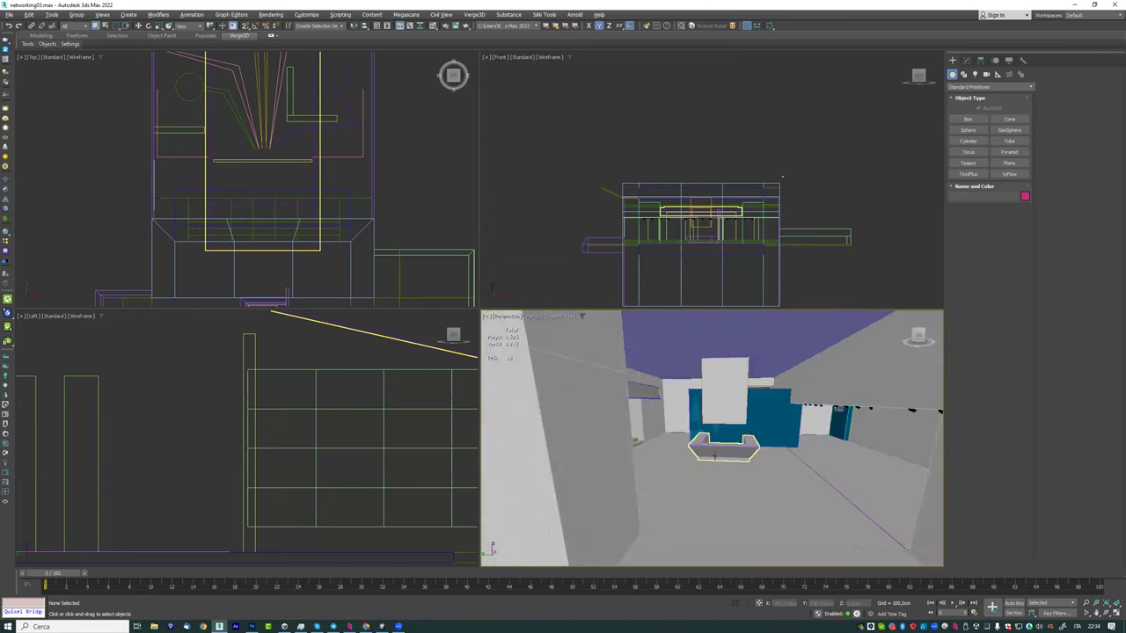
scroll(713, 438, "up", 4)
scroll(712, 438, "up", 3)
scroll(596, 412, "up", 3)
scroll(583, 422, "up", 3)
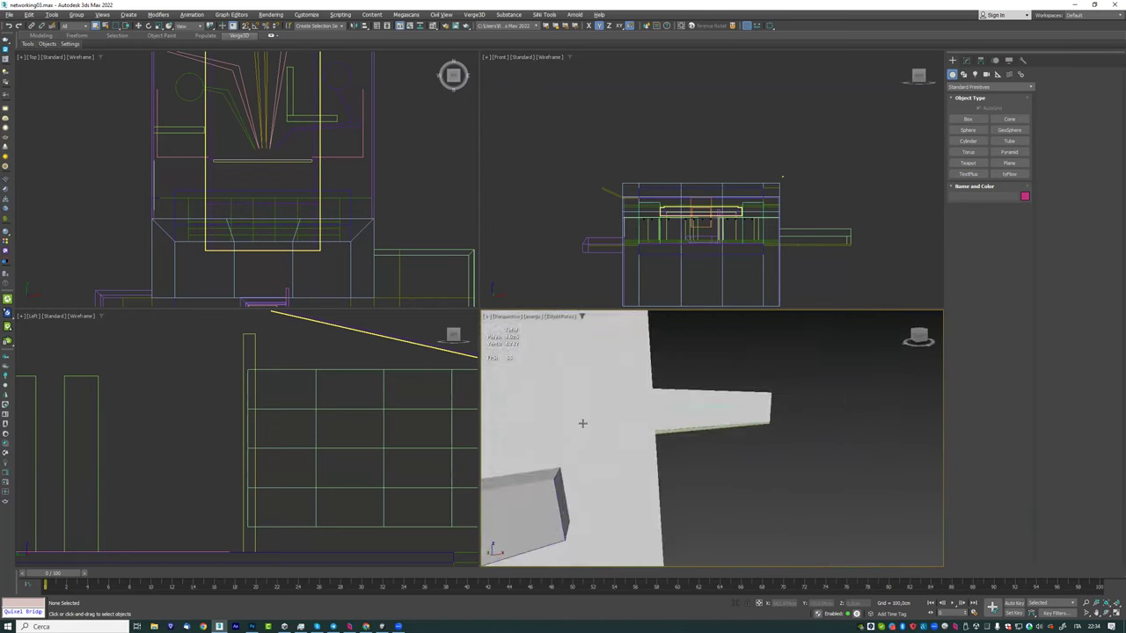
scroll(633, 406, "up", 2)
scroll(633, 407, "up", 3)
scroll(660, 400, "up", 3)
scroll(686, 392, "up", 3)
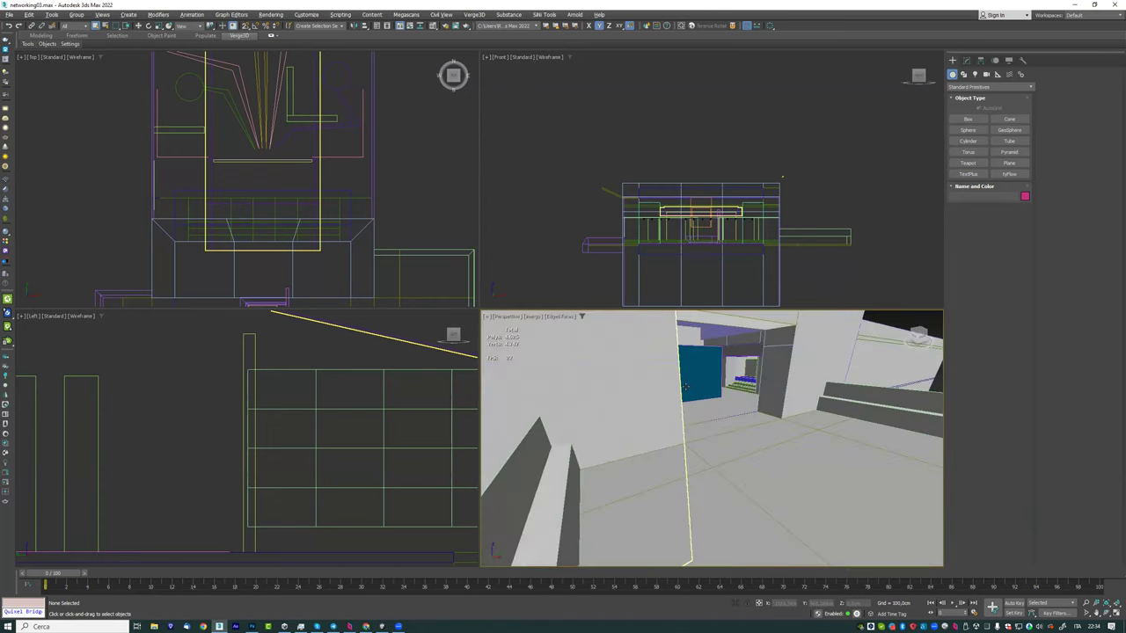
scroll(735, 380, "up", 3)
scroll(722, 385, "up", 3)
scroll(699, 394, "up", 3)
scroll(677, 401, "up", 3)
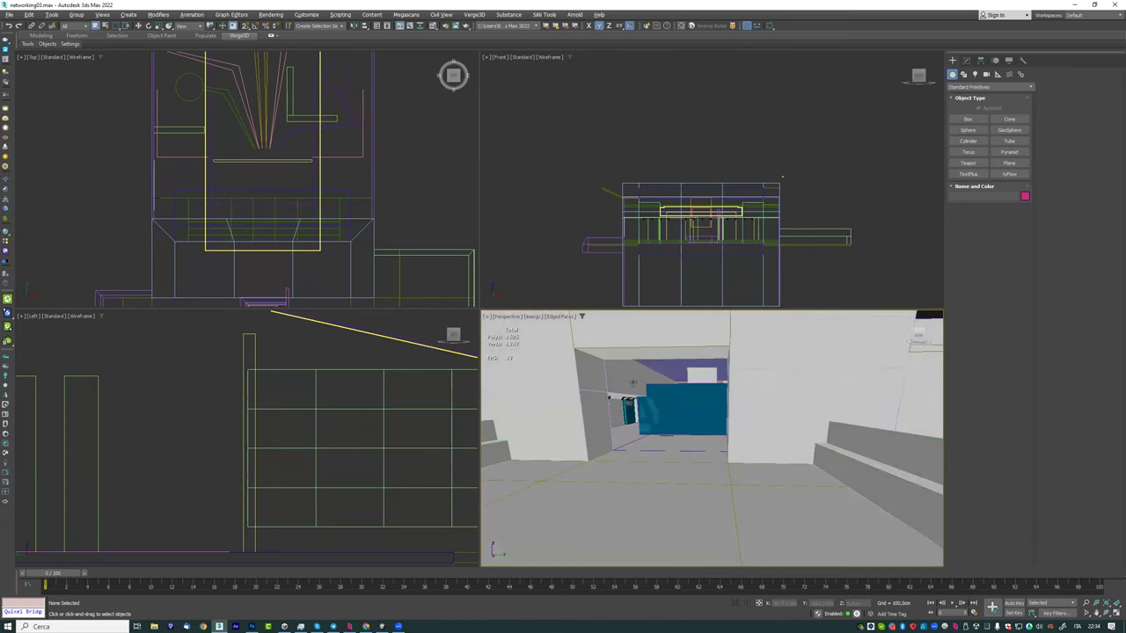
scroll(653, 410, "up", 3)
Step: Orbit around the blue desk, stairs and blue wall, pan the Top view, and select Line002
middle_click_drag(653, 411, 580, 455, "alt")
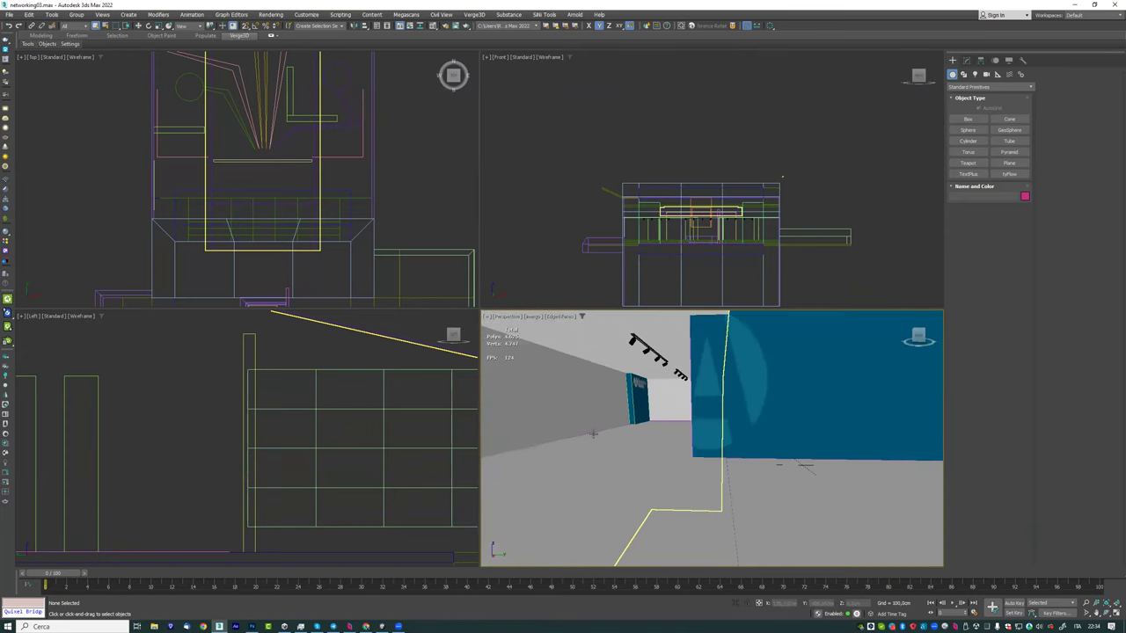
mouse_move(603, 470)
middle_mouse_down("alt")
mouse_move(483, 443)
mouse_move(717, 416)
mouse_move(487, 378)
mouse_move(709, 410)
mouse_move(704, 429)
middle_mouse_up("alt")
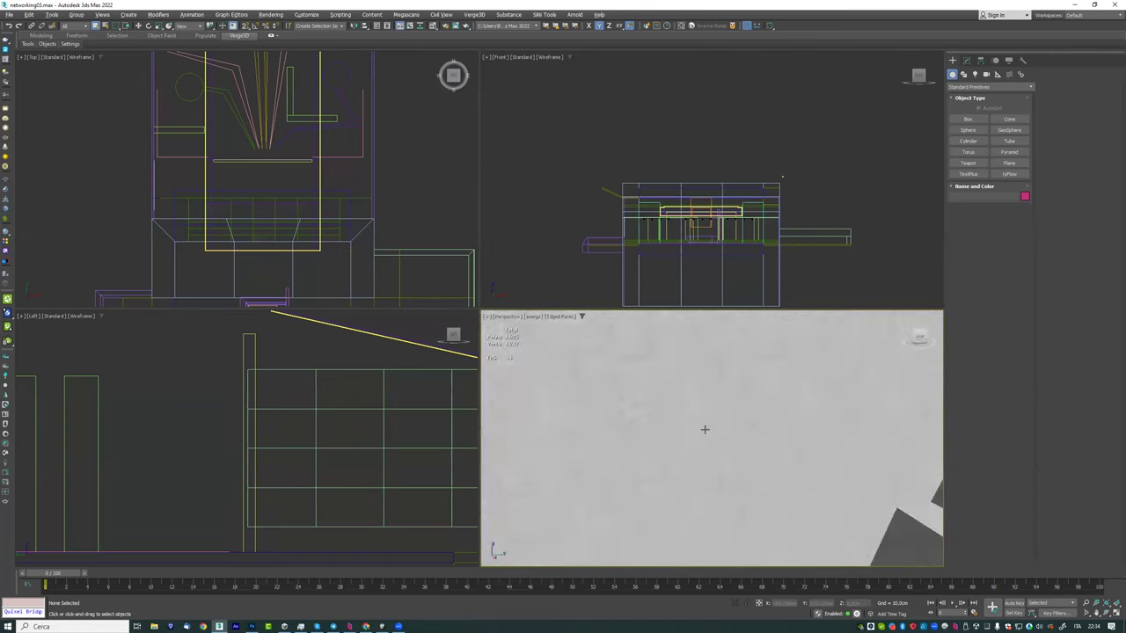
scroll(704, 429, "down", 10)
scroll(704, 429, "up", 3)
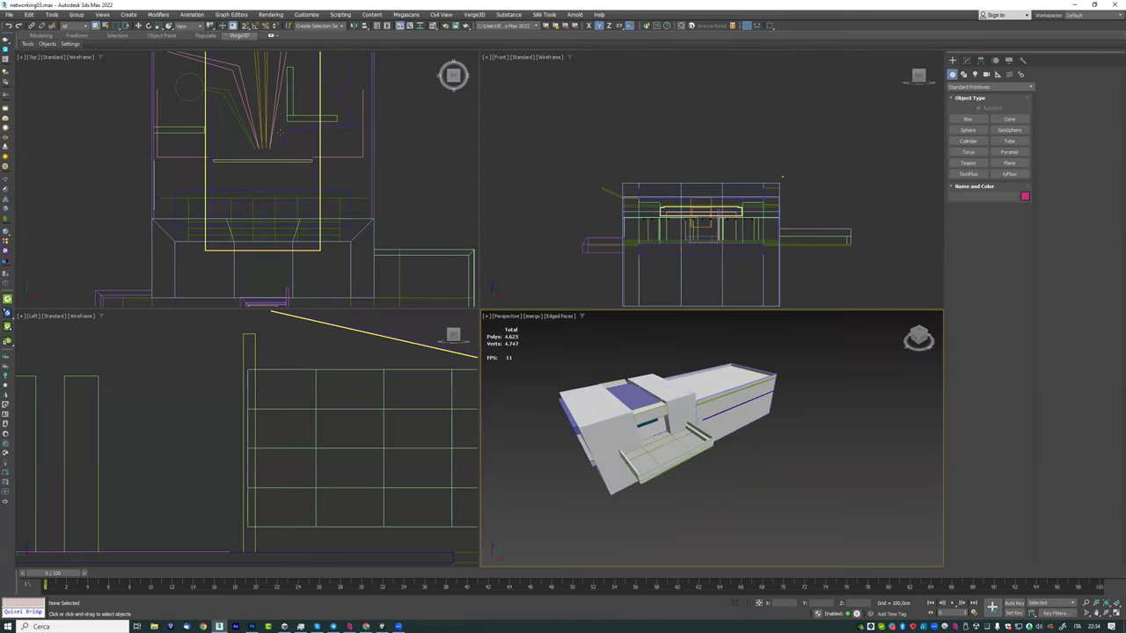
scroll(316, 167, "down", 5)
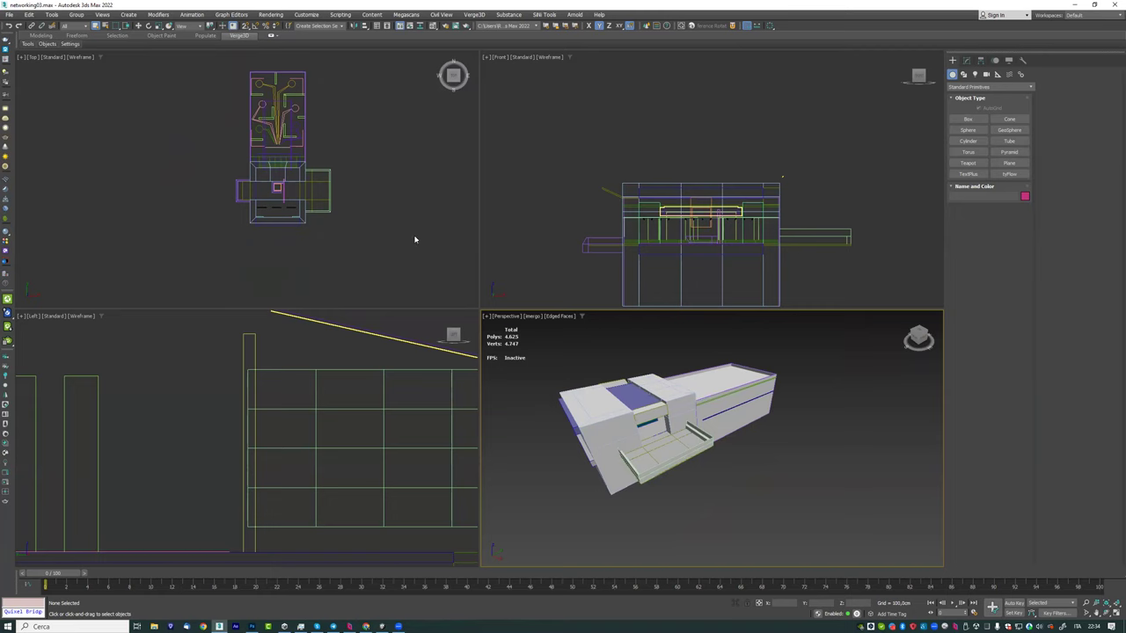
scroll(721, 411, "up", 3)
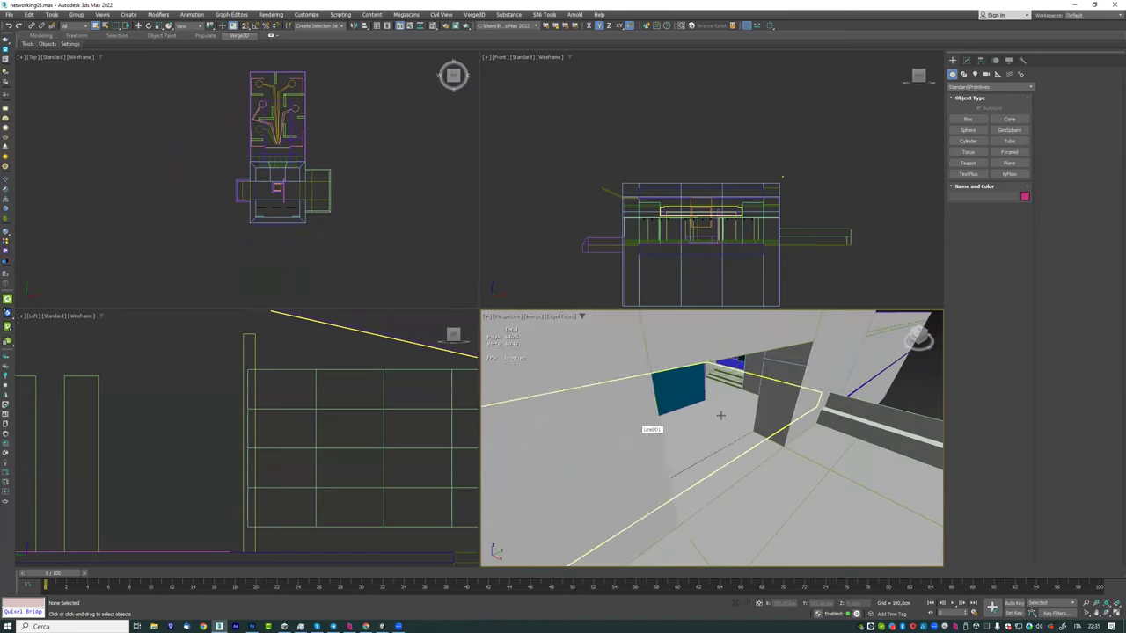
scroll(710, 417, "up", 3)
scroll(706, 414, "up", 2)
middle_click_drag(709, 425, 692, 397, "alt")
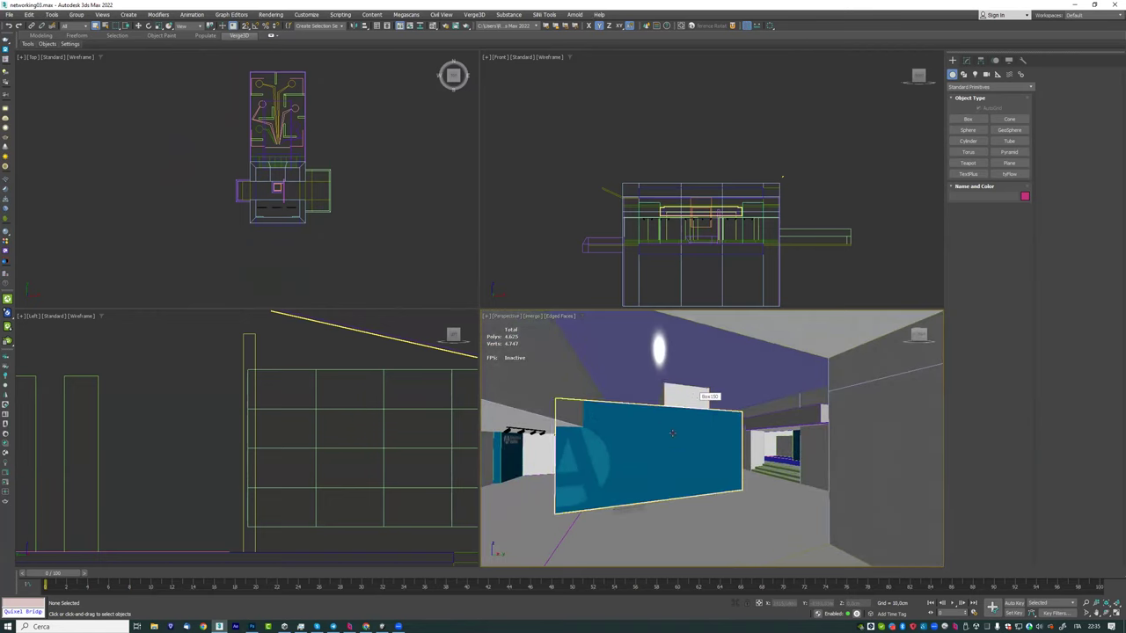
scroll(692, 398, "down", 3)
scroll(352, 204, "up", 5)
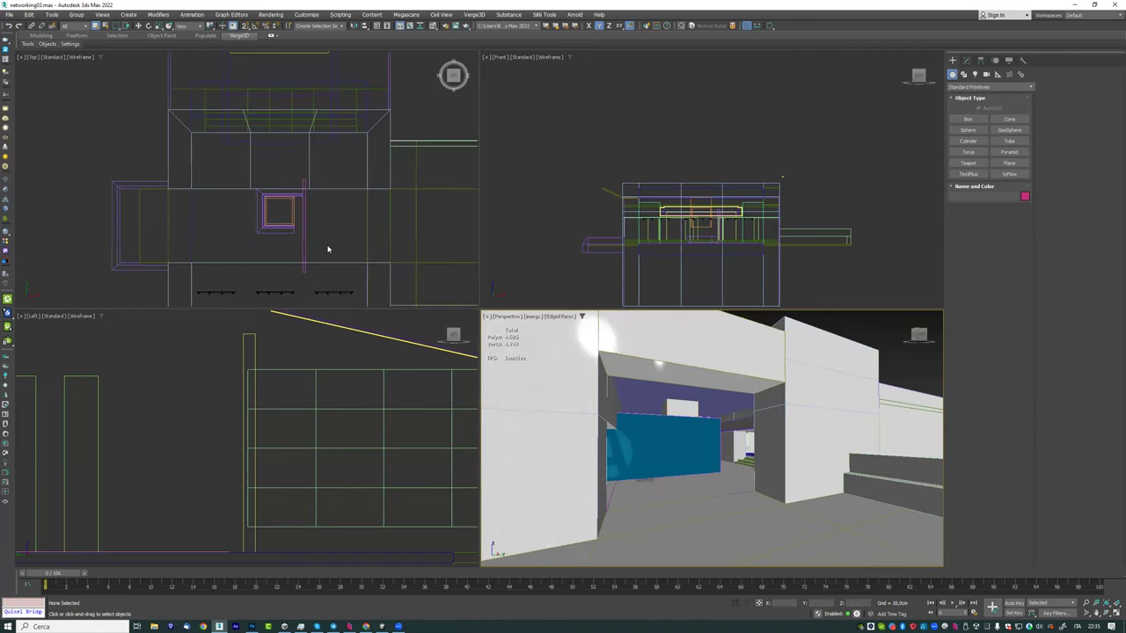
middle_click_drag(327, 249, 286, 206)
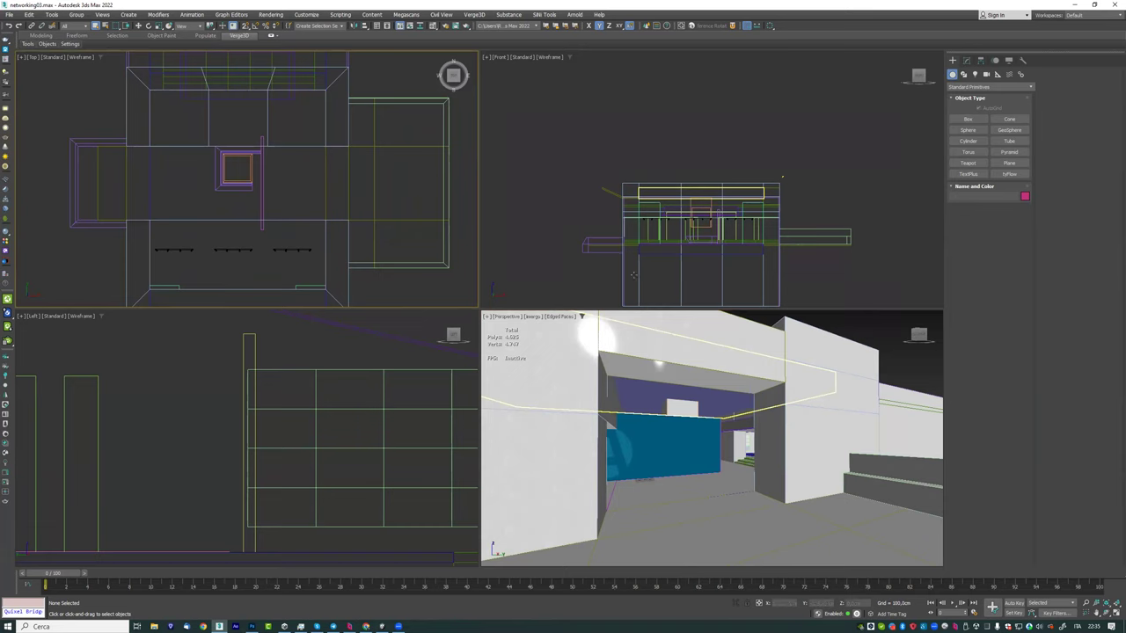
left_click(790, 468)
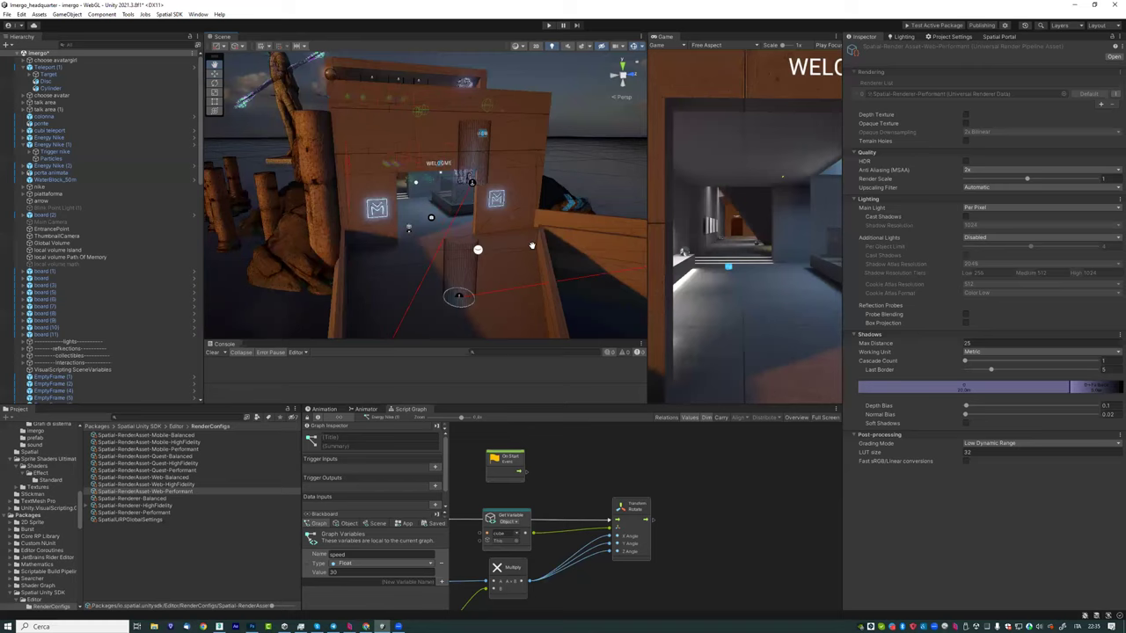
Step: Fly the Scene view past the statue and pillars into the room with the M panel
right_click_drag(576, 245, 225, 282)
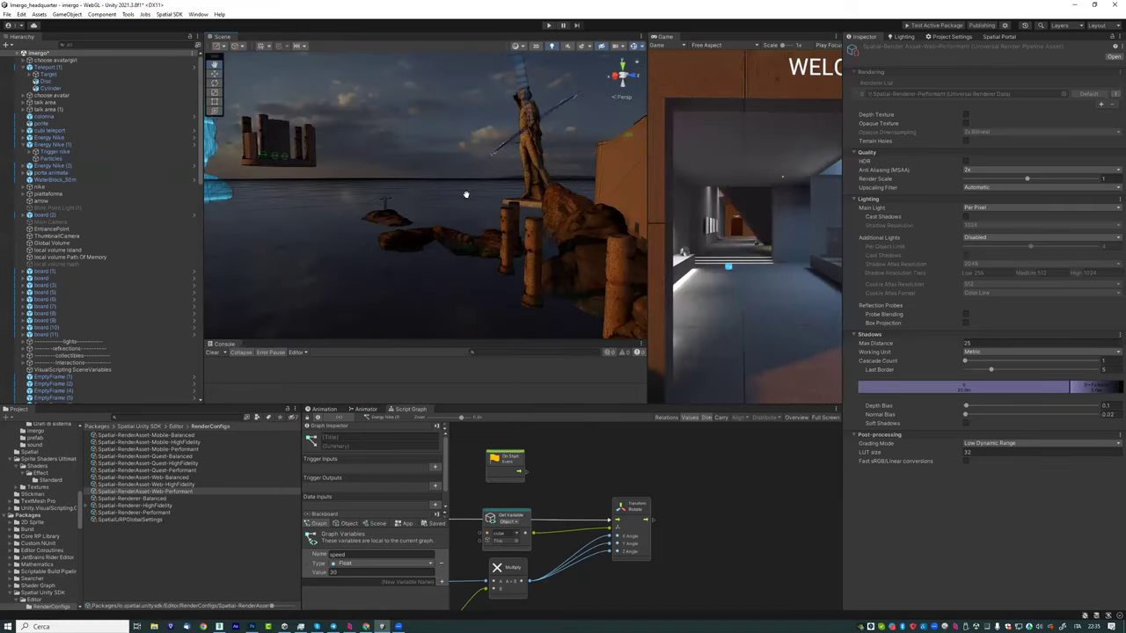
right_click_drag(409, 221, 493, 219)
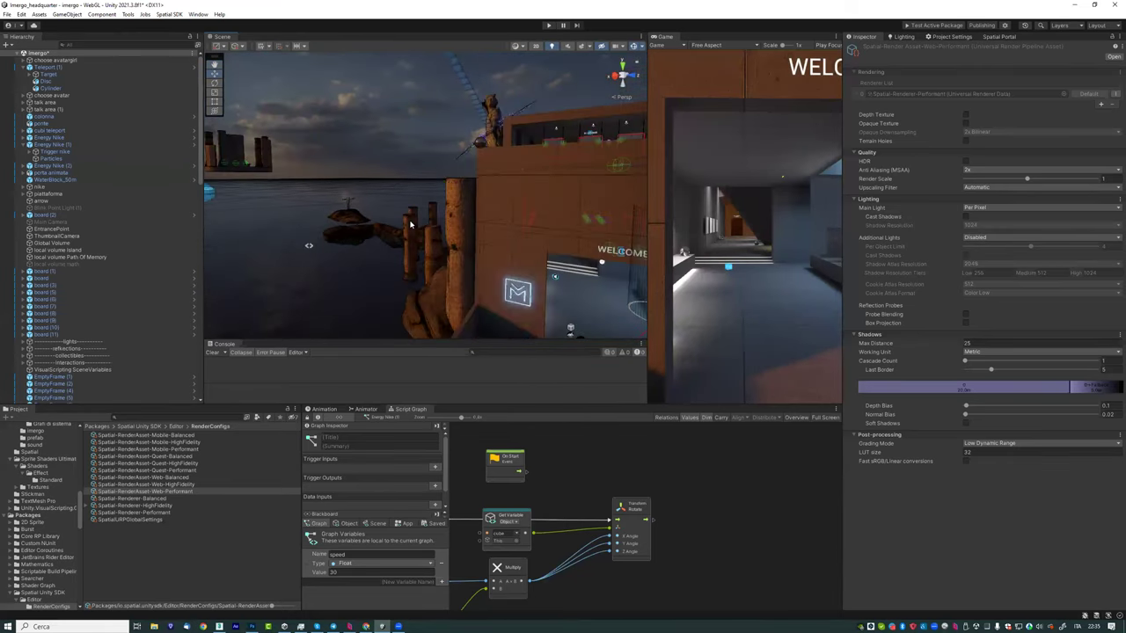
mouse_move(550, 283)
right_mouse_down()
mouse_move(564, 241)
mouse_move(519, 219)
mouse_move(445, 268)
right_mouse_up()
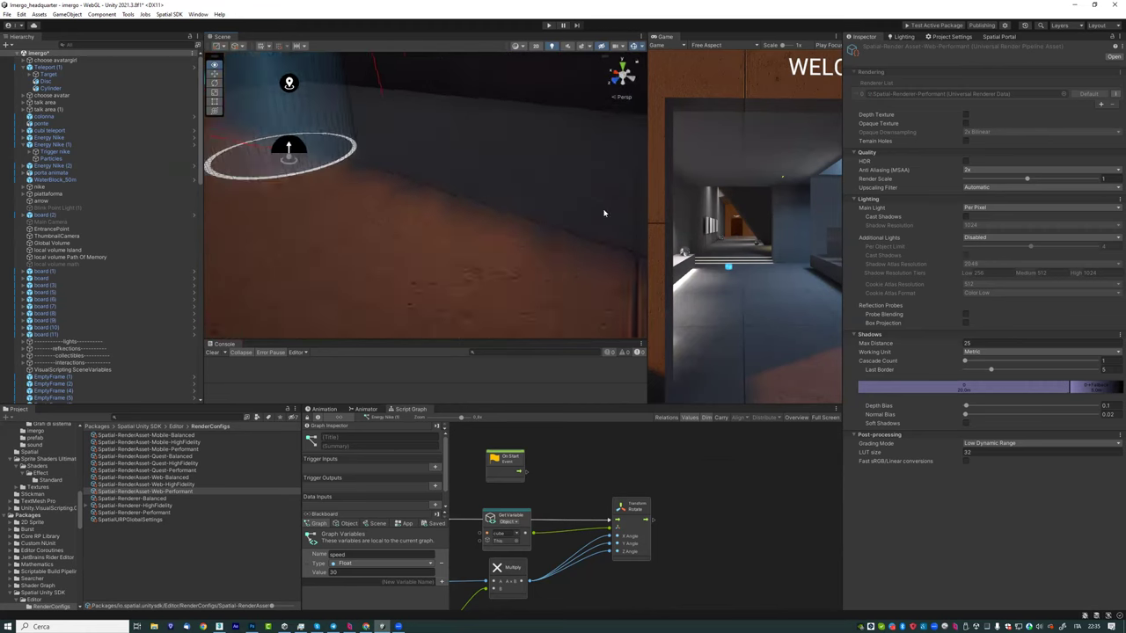
right_click_drag(445, 267, 405, 247)
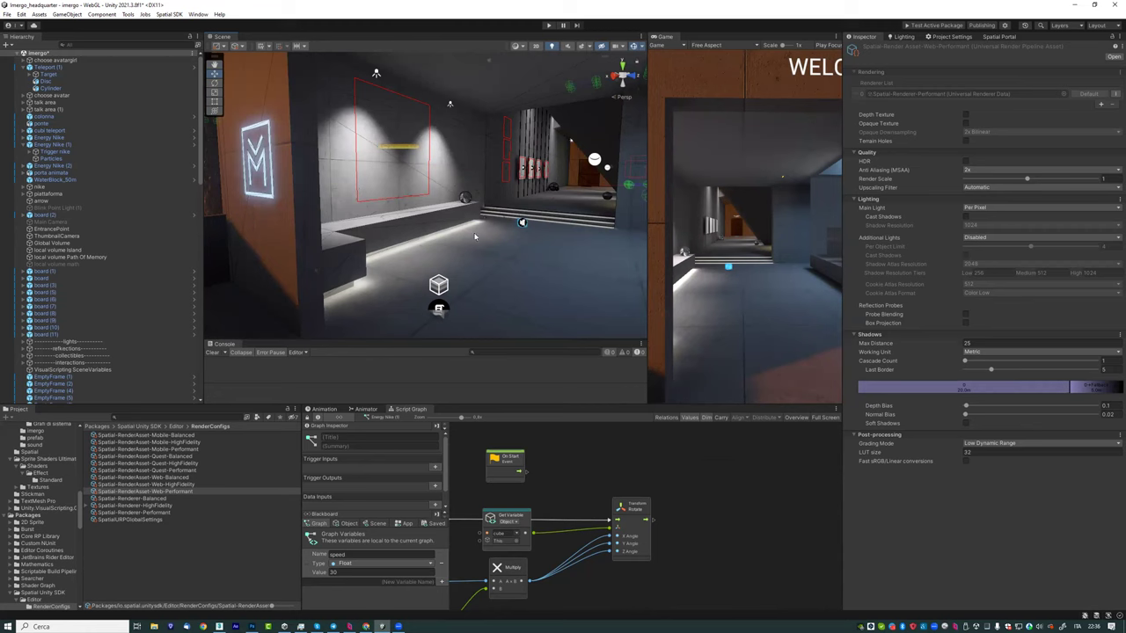
scroll(477, 216, "up", 3)
scroll(471, 255, "down", 3)
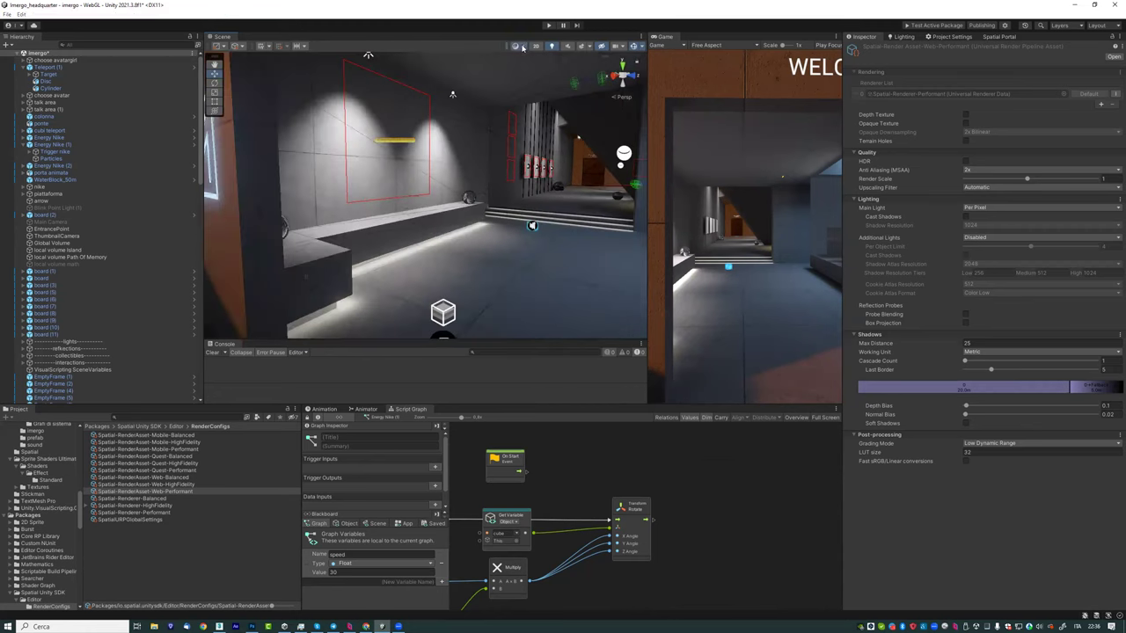
Step: Switch to Baked Lightmap shading and fly down the corridor to the lit benches and box
left_click(522, 49)
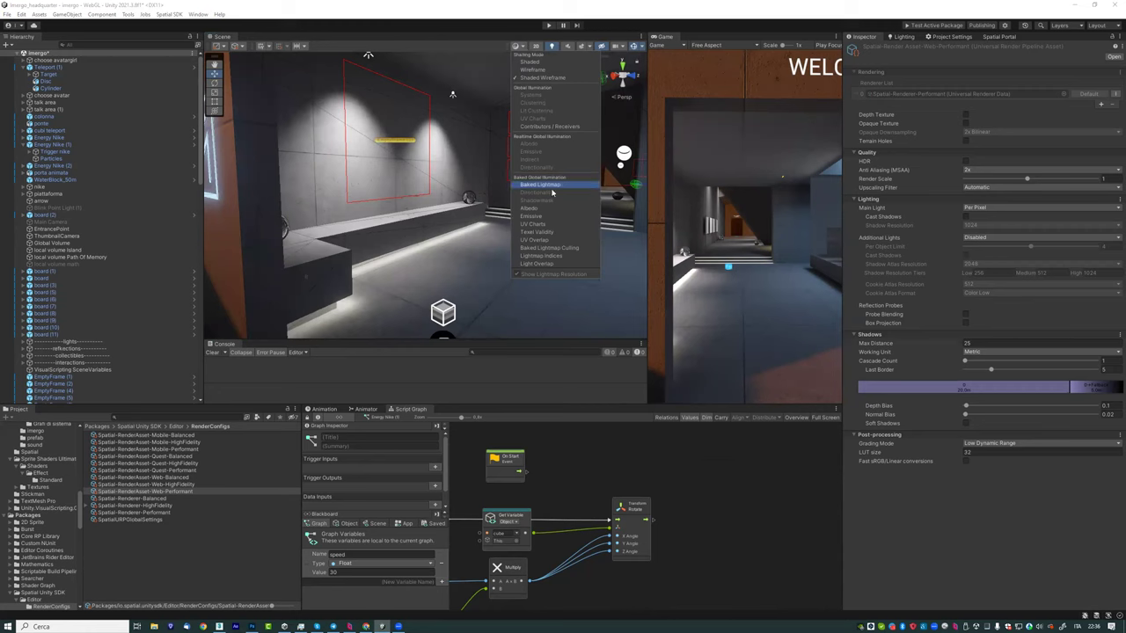
mouse_move(470, 227)
right_mouse_down()
mouse_move(536, 240)
mouse_move(363, 182)
right_mouse_up()
mouse_move(284, 199)
right_mouse_down()
mouse_move(332, 244)
mouse_move(428, 260)
right_mouse_up()
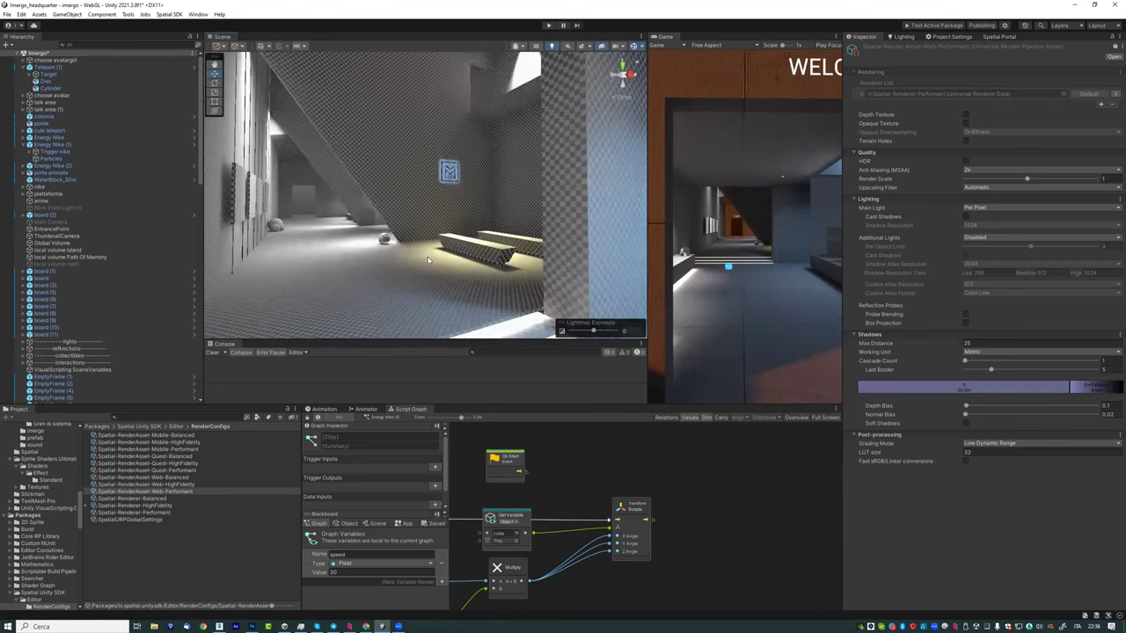
right_click_drag(429, 259, 389, 241)
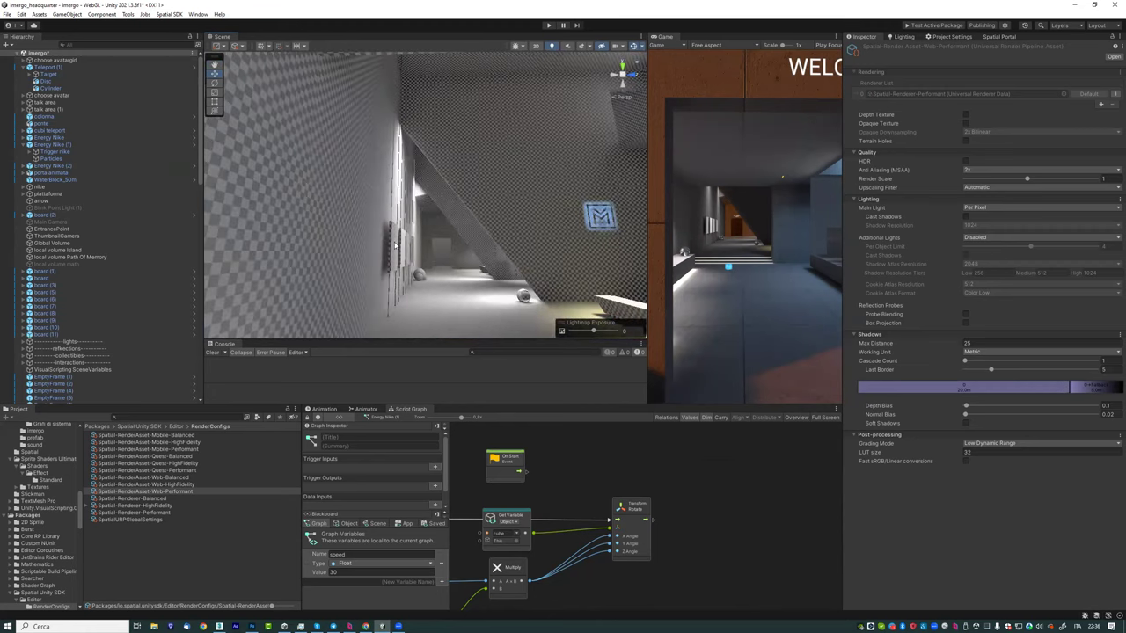
right_click_drag(514, 310, 506, 274)
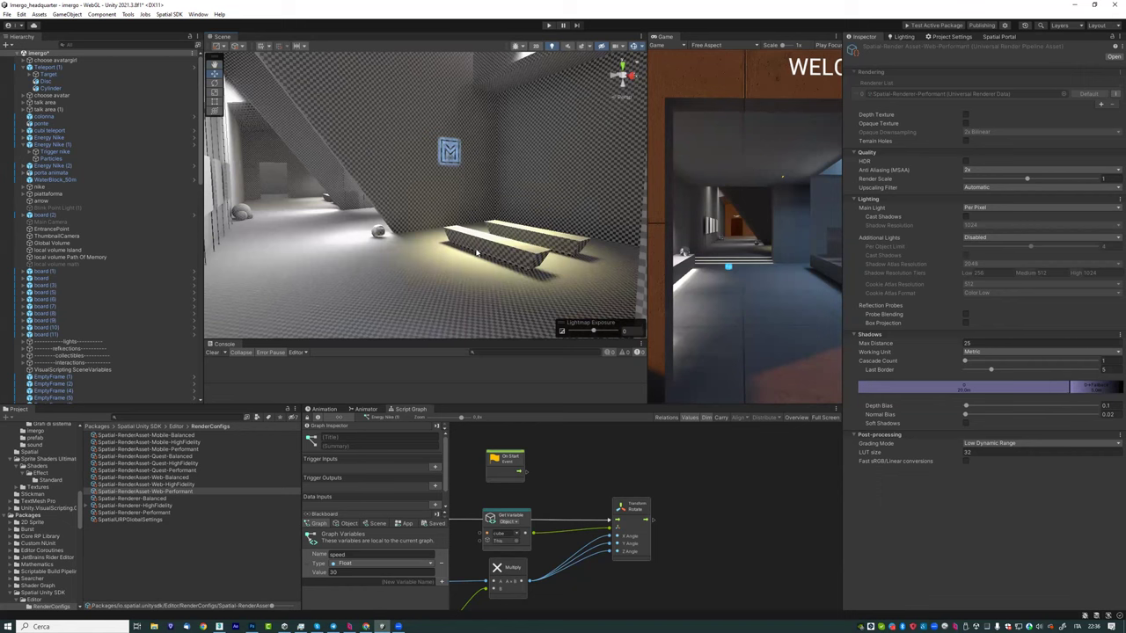
mouse_move(428, 232)
right_mouse_down()
mouse_move(238, 233)
mouse_move(457, 262)
right_mouse_up()
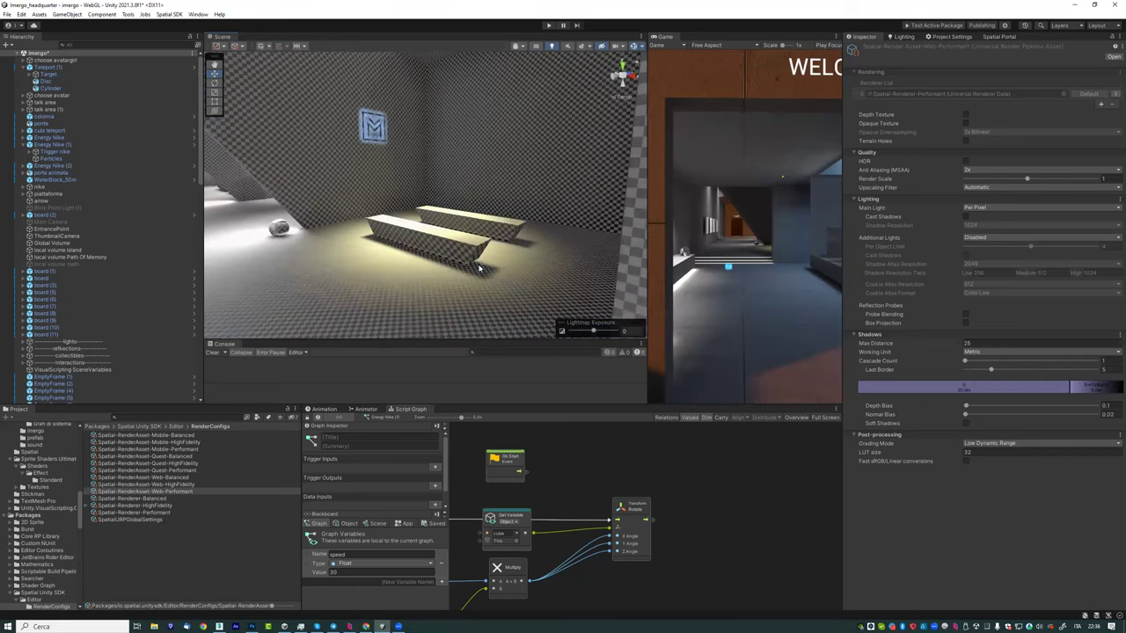
Step: Set the Scene view back to Shaded and fly the camera to the WELCOME doorway exterior
left_click(525, 47)
left_click(531, 61)
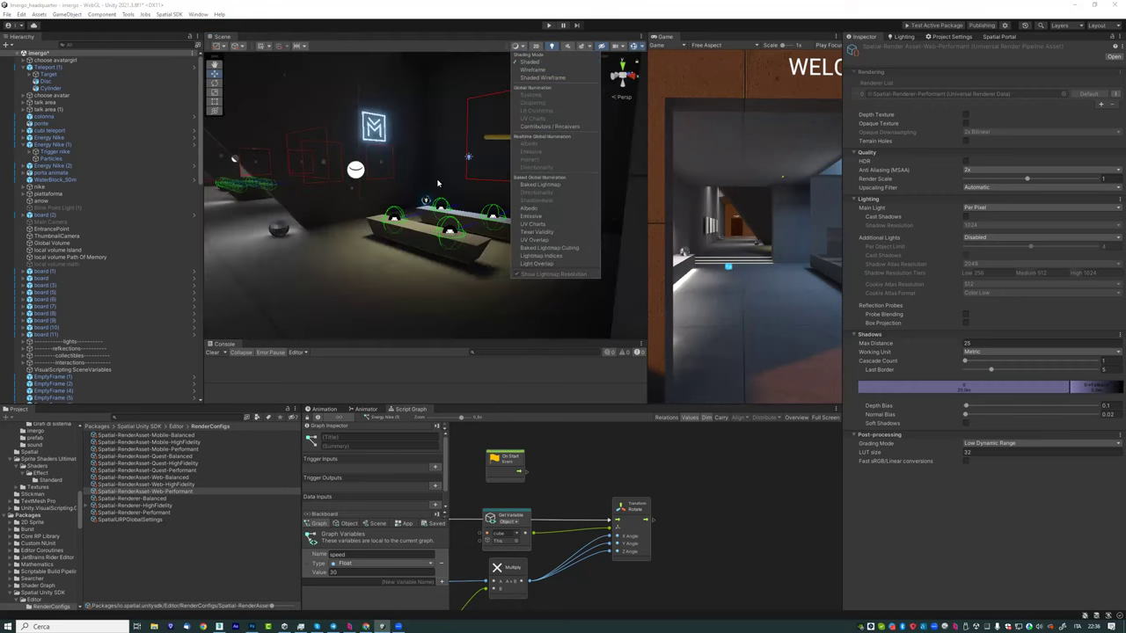
right_click_drag(385, 247, 463, 185)
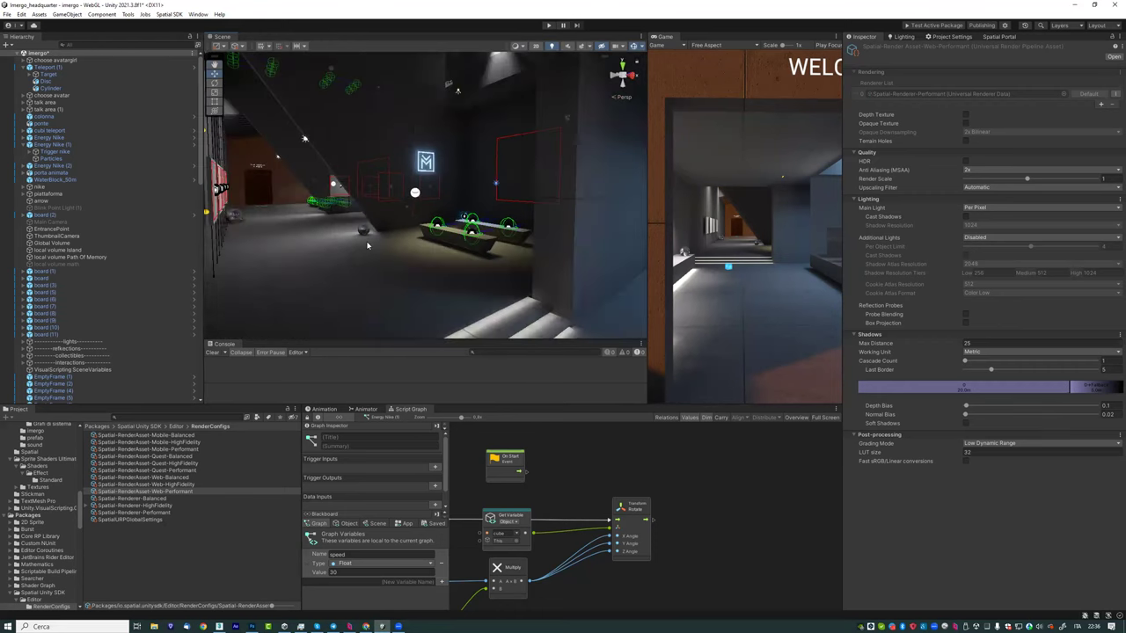
mouse_move(462, 184)
right_mouse_down()
mouse_move(363, 222)
mouse_move(473, 220)
mouse_move(464, 185)
right_mouse_up()
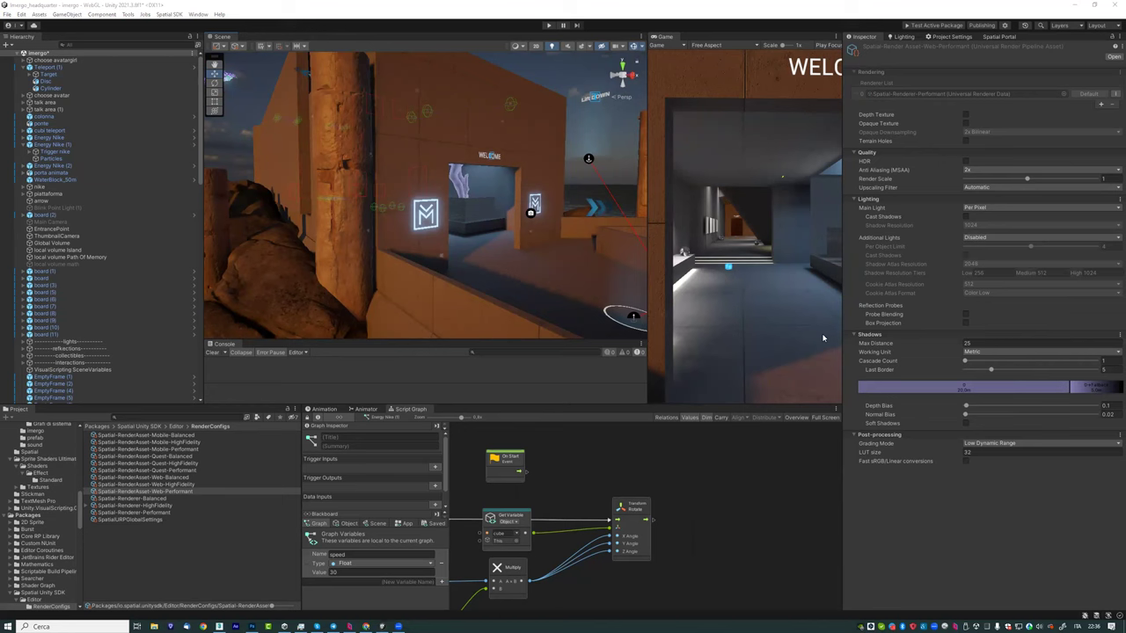
right_click_drag(488, 196, 524, 233)
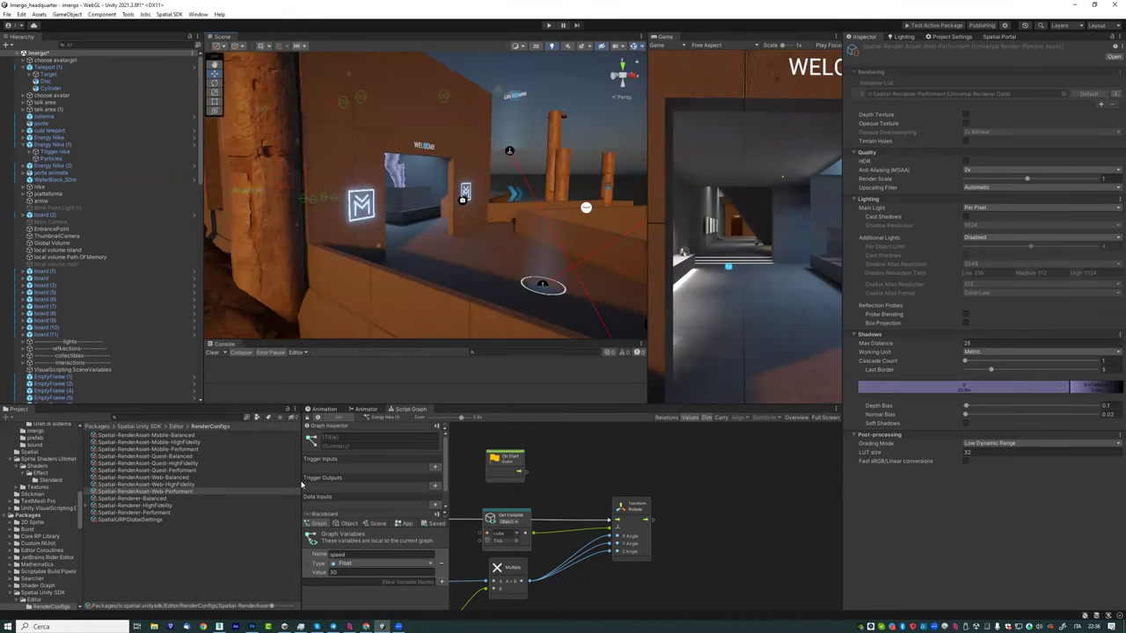
Step: In the browser, walk and jump the avatar up the wooden pillars toward the number-sequence panels
left_click(362, 625)
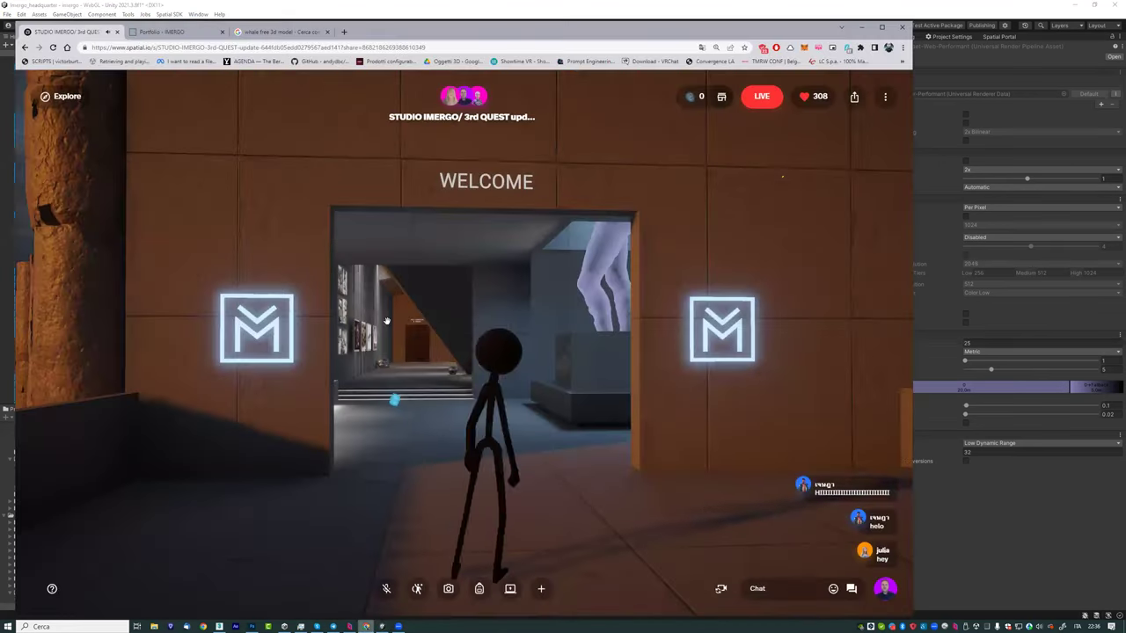
mouse_move(530, 379)
left_mouse_down()
mouse_move(664, 331)
mouse_move(730, 326)
mouse_move(414, 335)
mouse_move(444, 350)
left_mouse_up()
key("w")
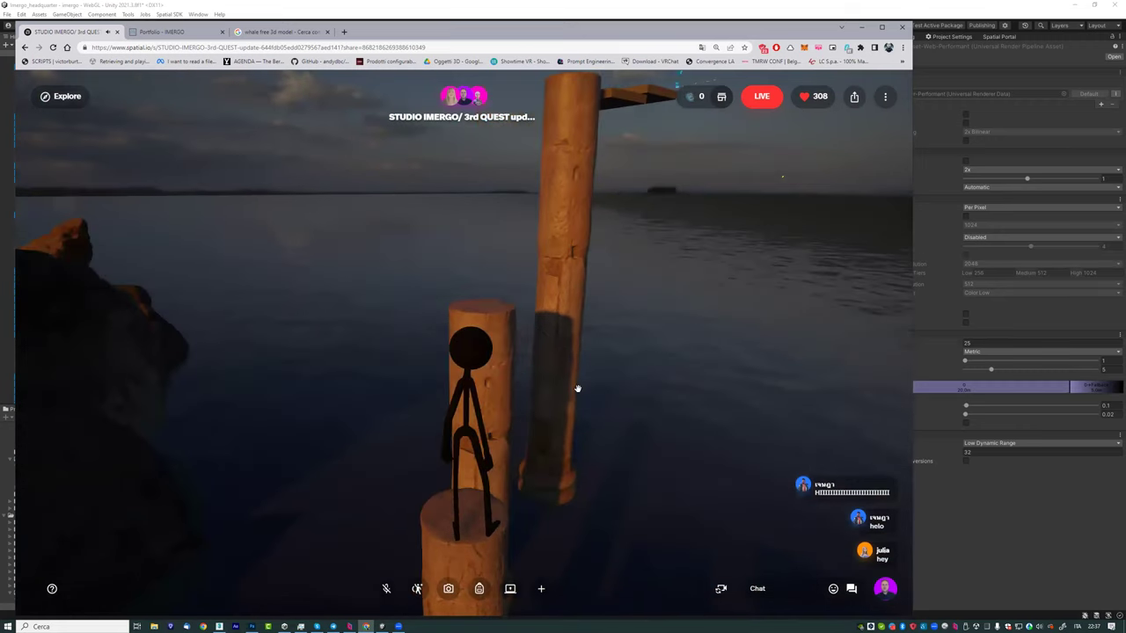
key("space")
key("w")
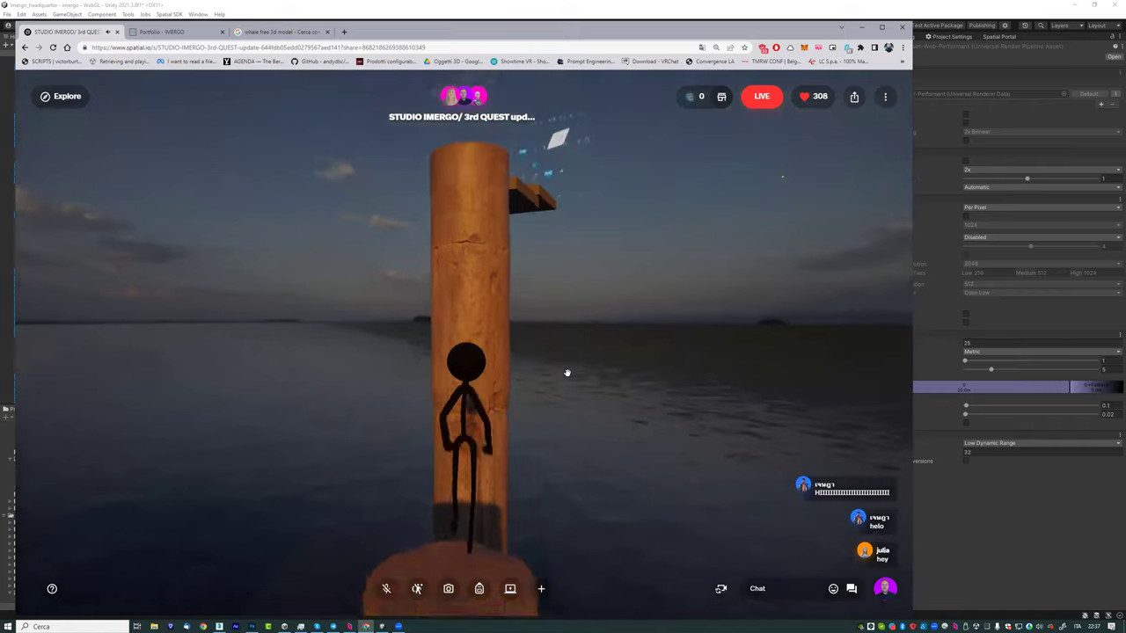
key("w")
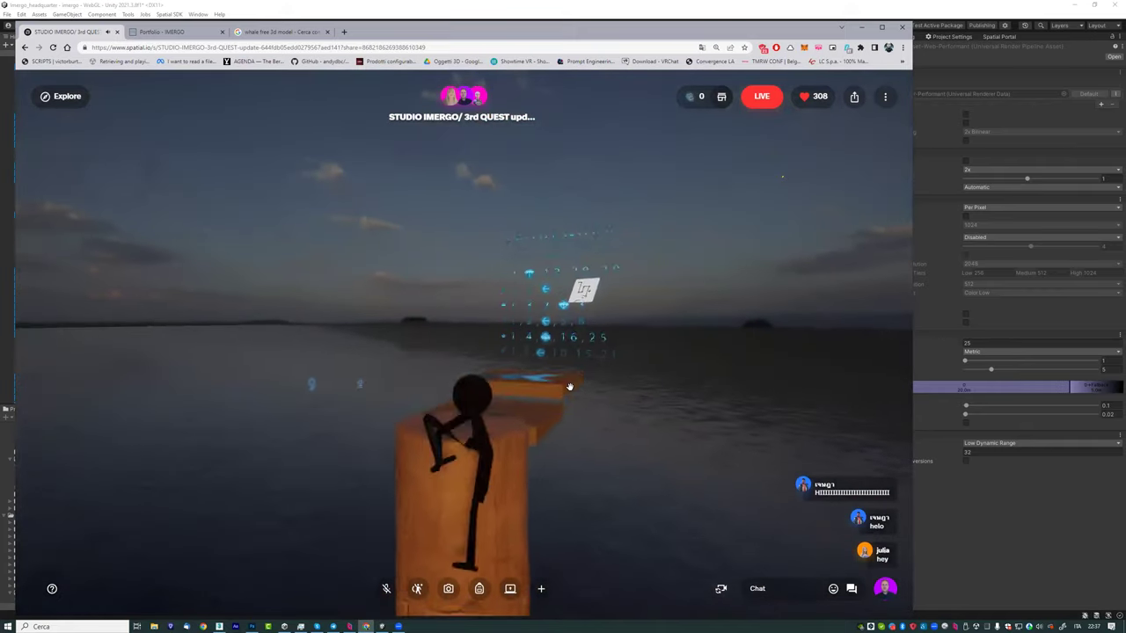
left_click_drag(505, 480, 814, 502)
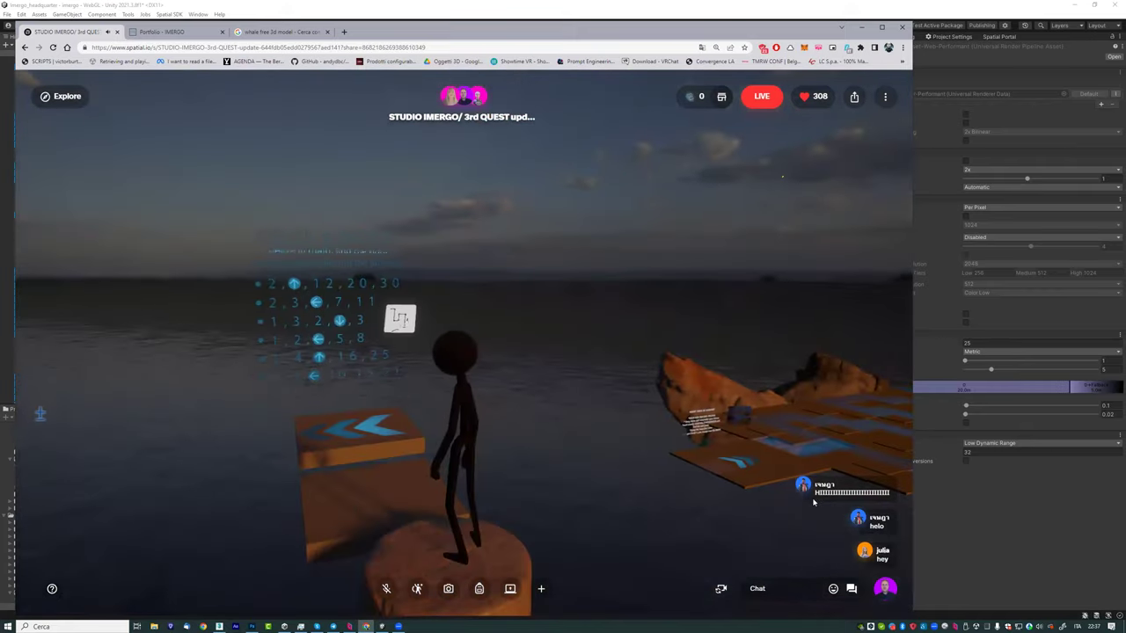
Step: Walk the avatar onto the arrow platform to read the number board, then pull back to third-person view
key("w")
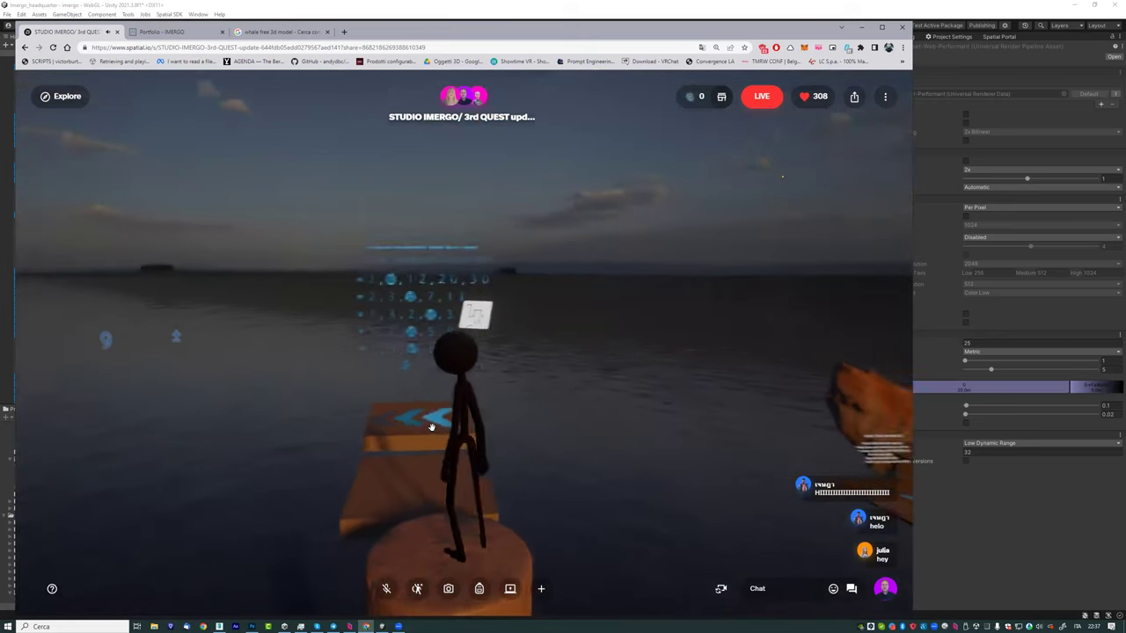
key("w")
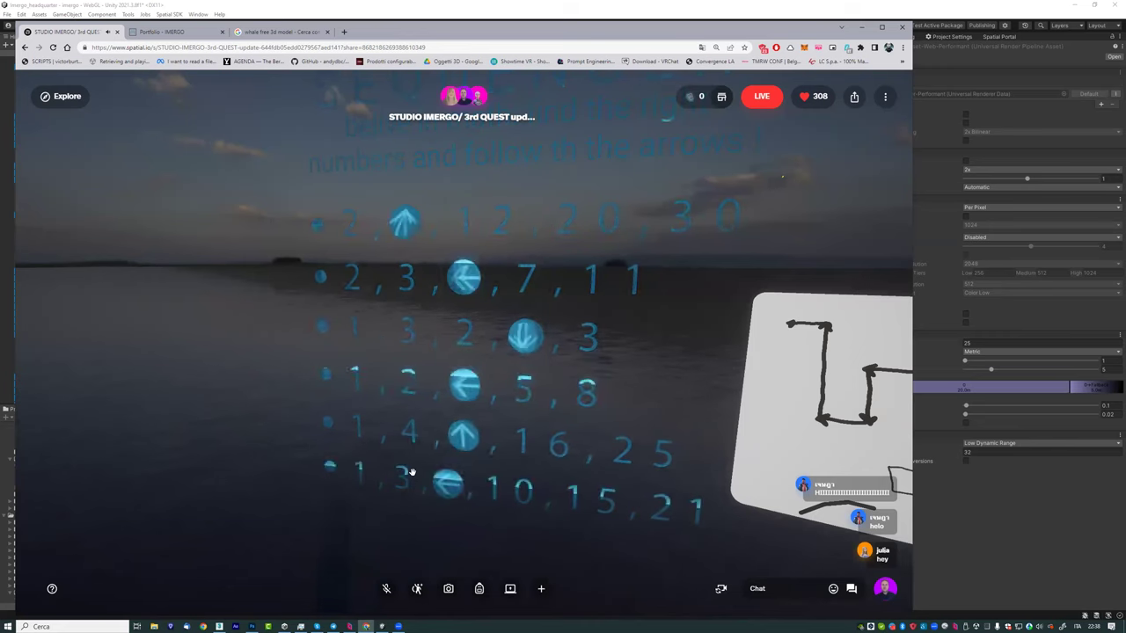
scroll(589, 299, "down", 5)
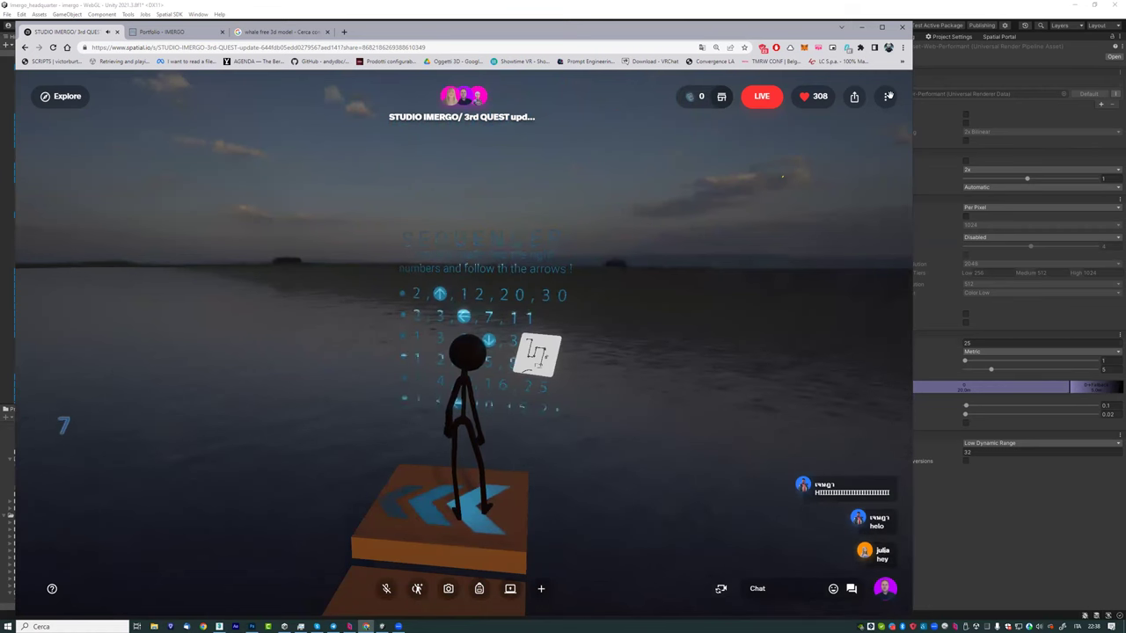
Step: Back in Unity, fly the Scene view to the hologram tower at sunset and zoom in
left_click(861, 31)
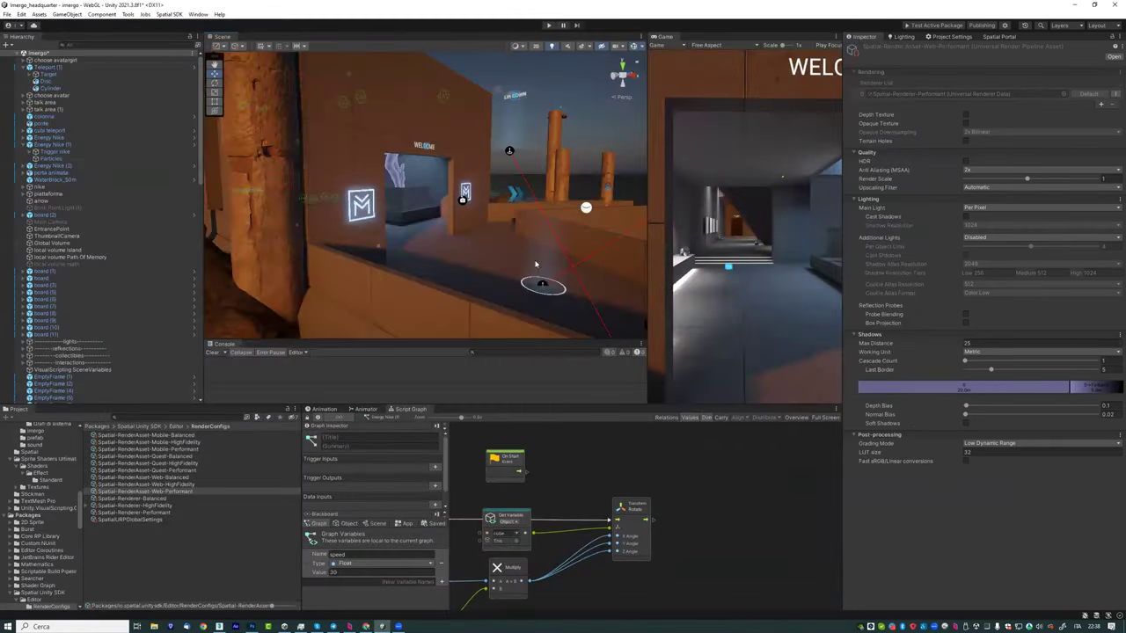
mouse_move(504, 232)
right_mouse_down()
mouse_move(430, 228)
mouse_move(500, 238)
mouse_move(526, 274)
mouse_move(477, 255)
mouse_move(423, 179)
right_mouse_up()
mouse_move(308, 152)
right_mouse_down()
mouse_move(374, 219)
mouse_move(367, 120)
right_mouse_up()
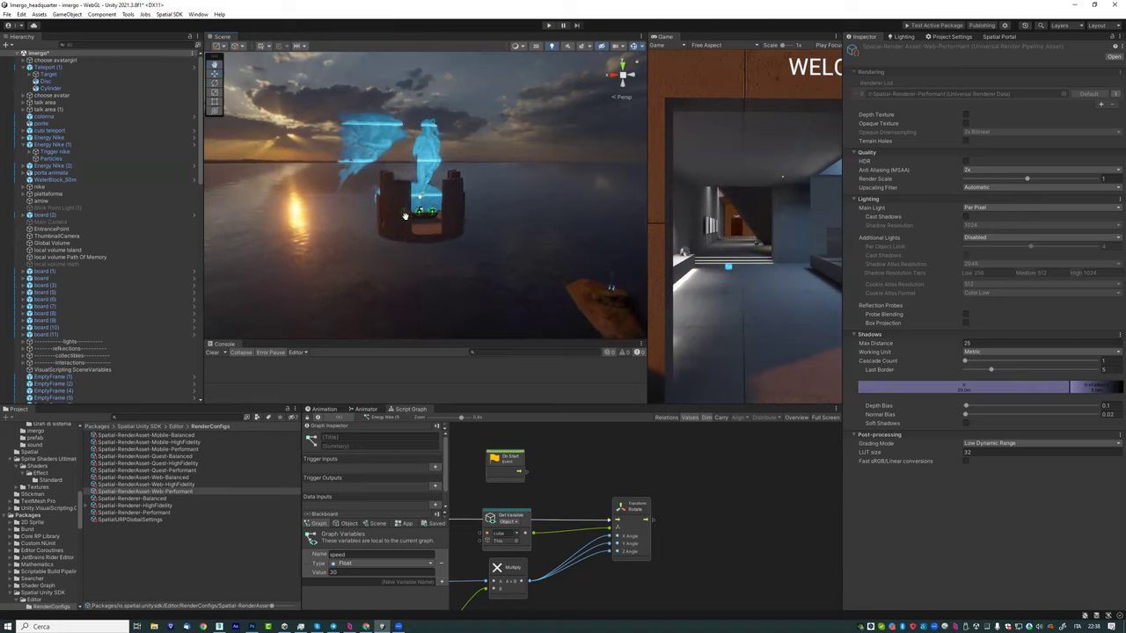
scroll(413, 211, "up", 2)
scroll(432, 199, "up", 2)
scroll(432, 199, "up", 2)
scroll(432, 203, "up", 1)
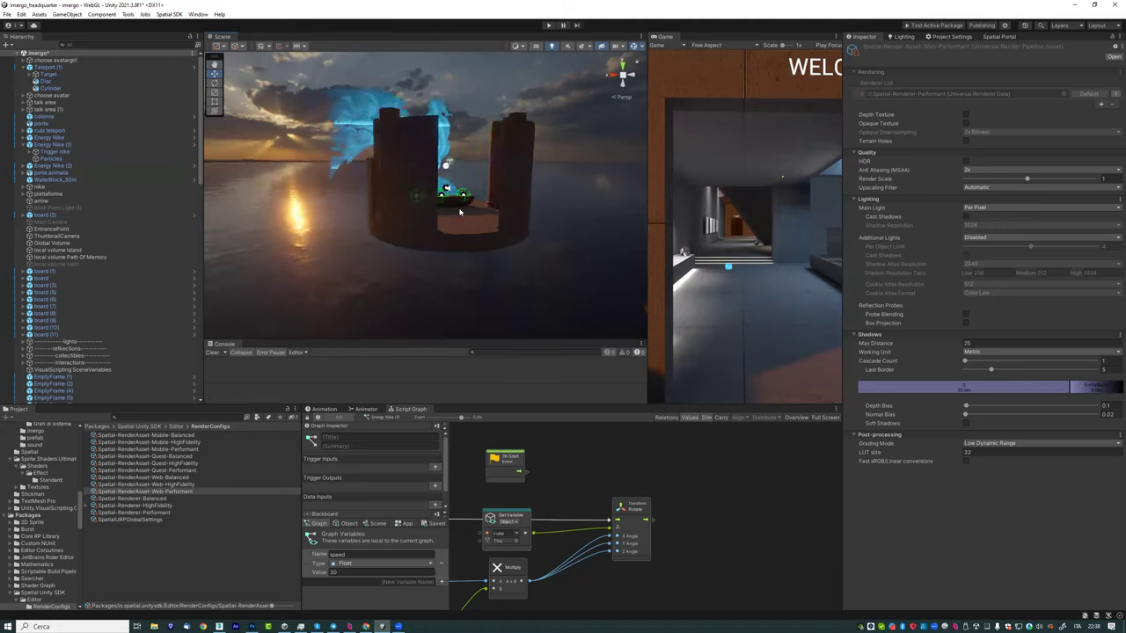
scroll(414, 262, "up", 2)
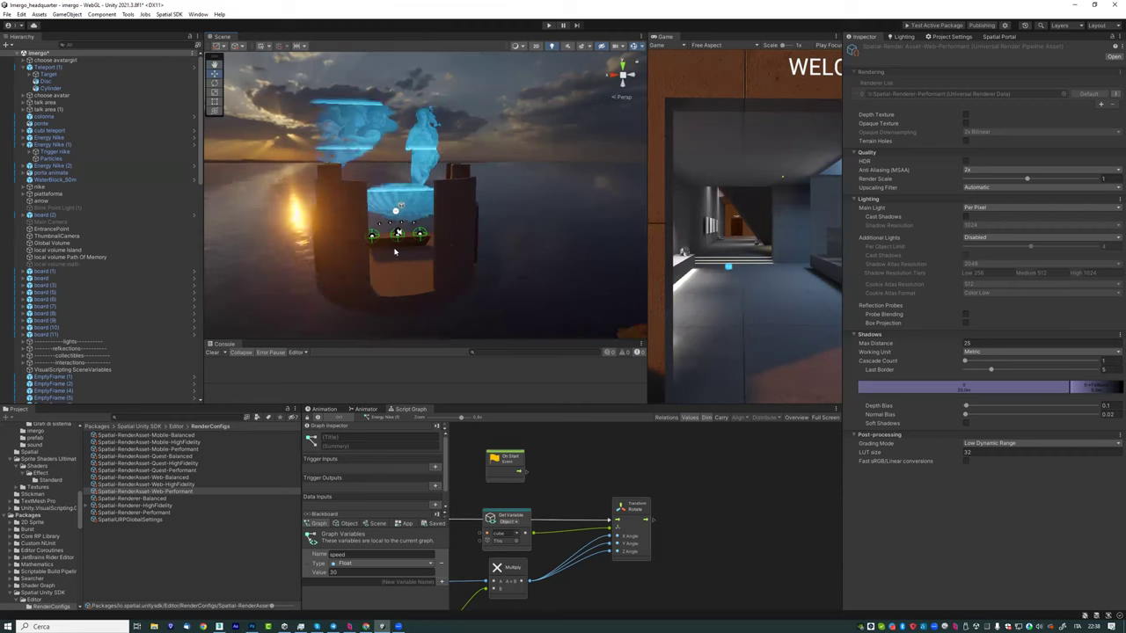
Step: Orbit the Scene view around the wooden posts, orange arrow platform, rocks and sunset sea
right_click_drag(397, 232, 394, 206)
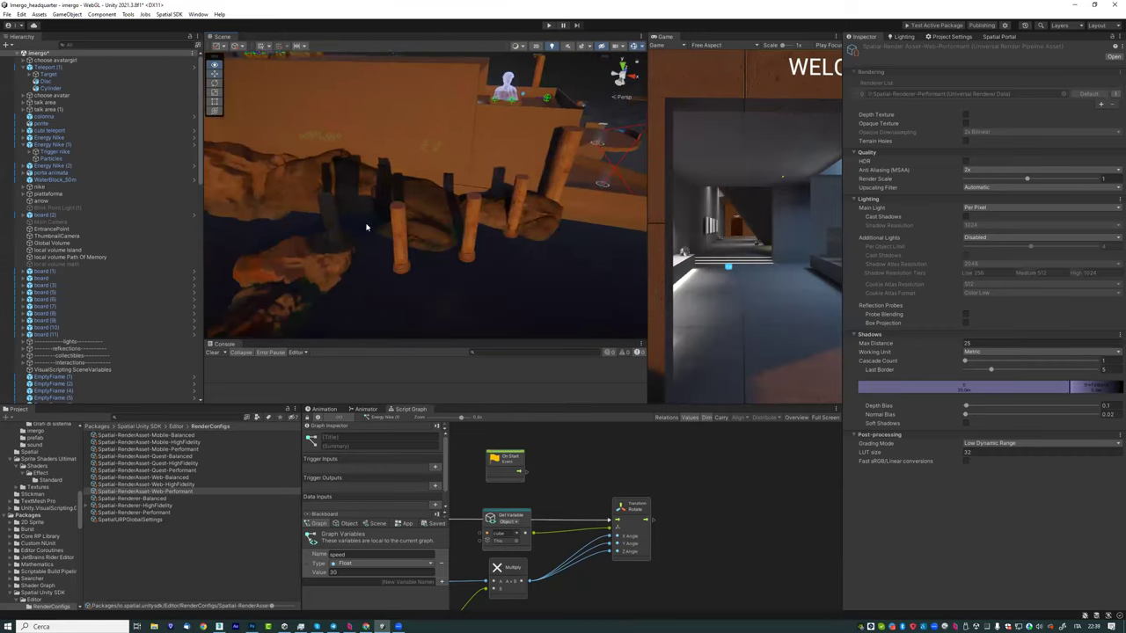
mouse_move(460, 190)
right_mouse_down()
mouse_move(501, 113)
mouse_move(407, 282)
mouse_move(447, 253)
mouse_move(395, 201)
right_mouse_up()
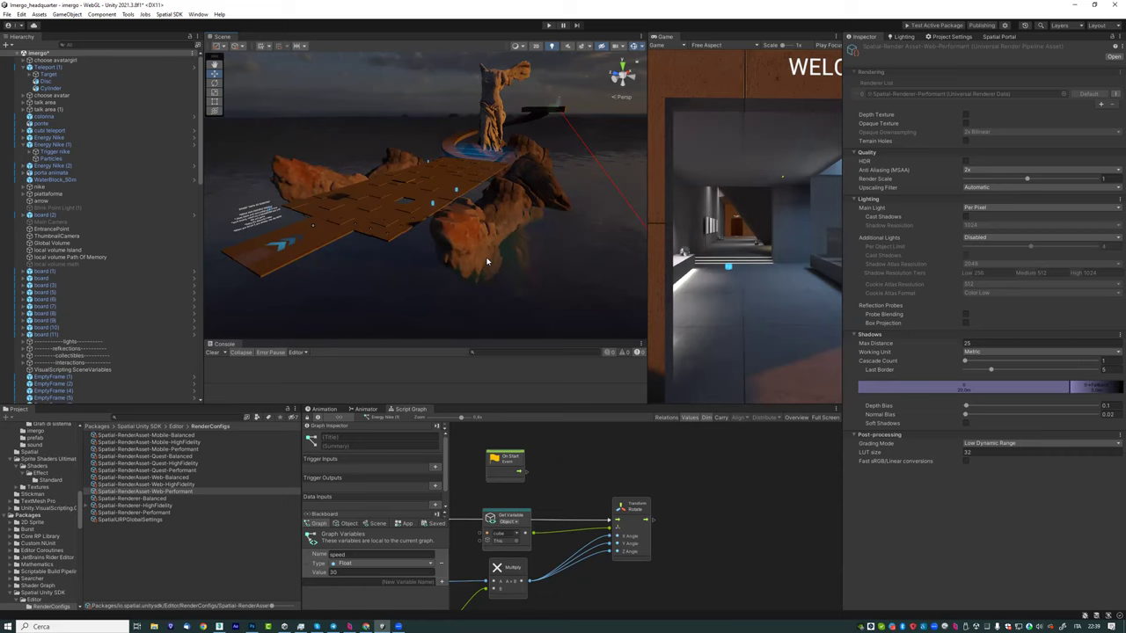
right_click_drag(464, 238, 506, 262)
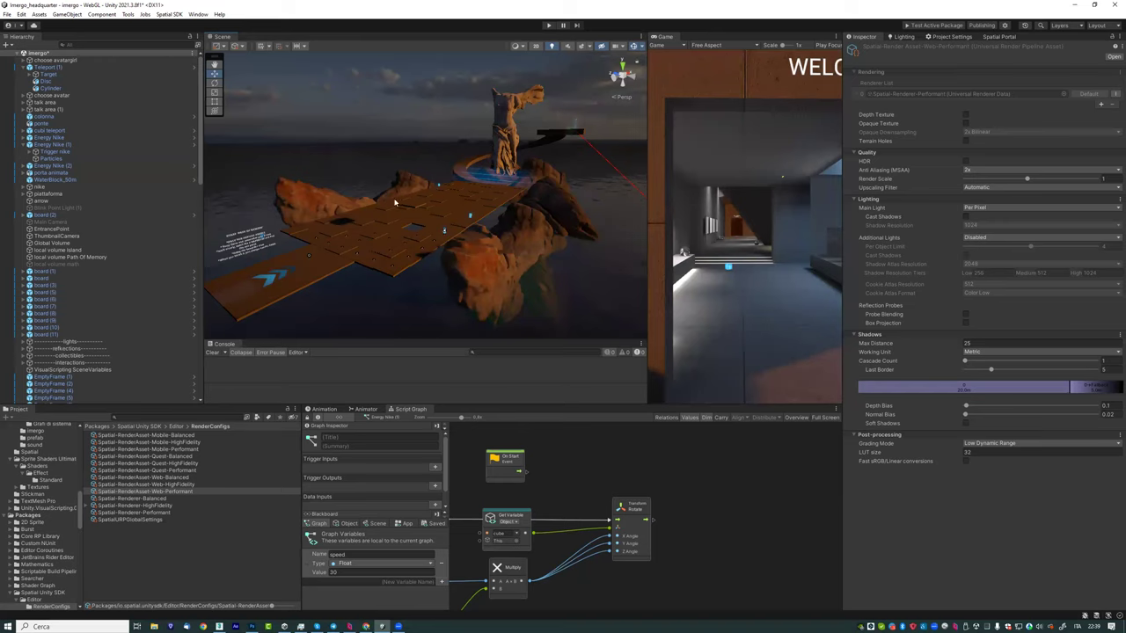
mouse_move(363, 219)
right_mouse_down()
mouse_move(442, 239)
mouse_move(444, 343)
mouse_move(502, 191)
mouse_move(437, 166)
right_mouse_up()
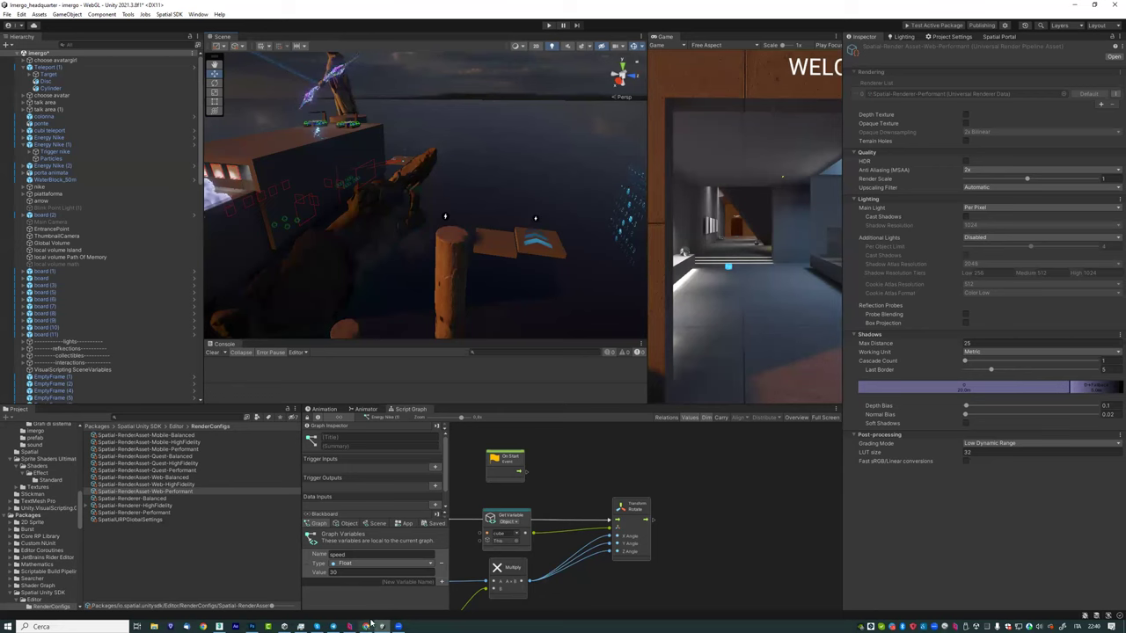
mouse_move(299, 623)
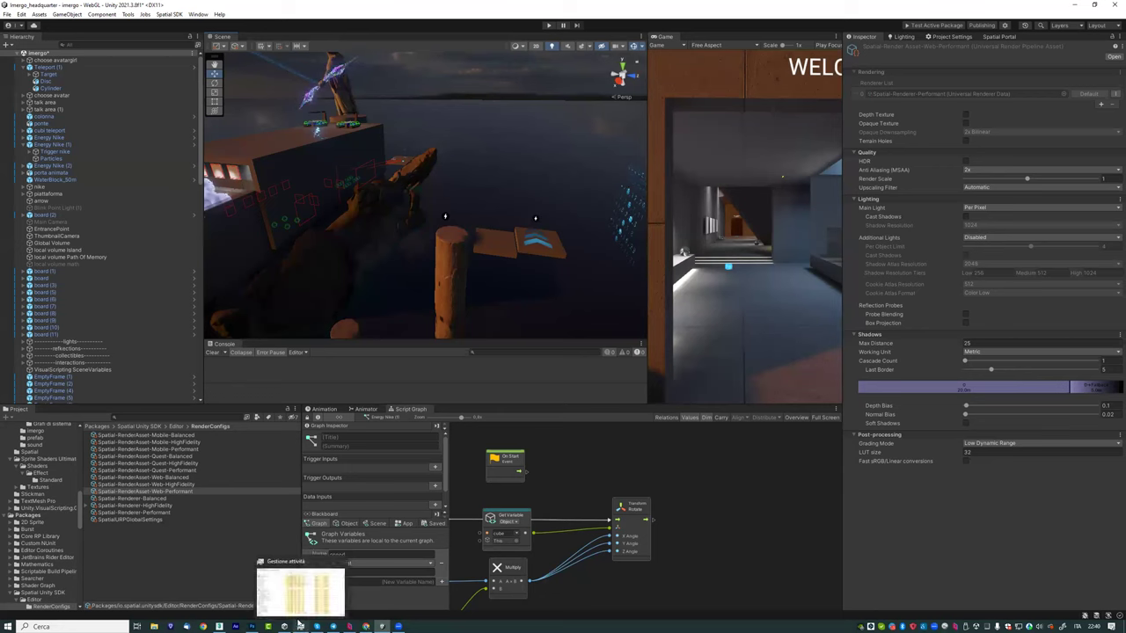
Step: In the Spatial space, orbit around the avatar over the dock, building and sea, then open the profile card
left_click(365, 625)
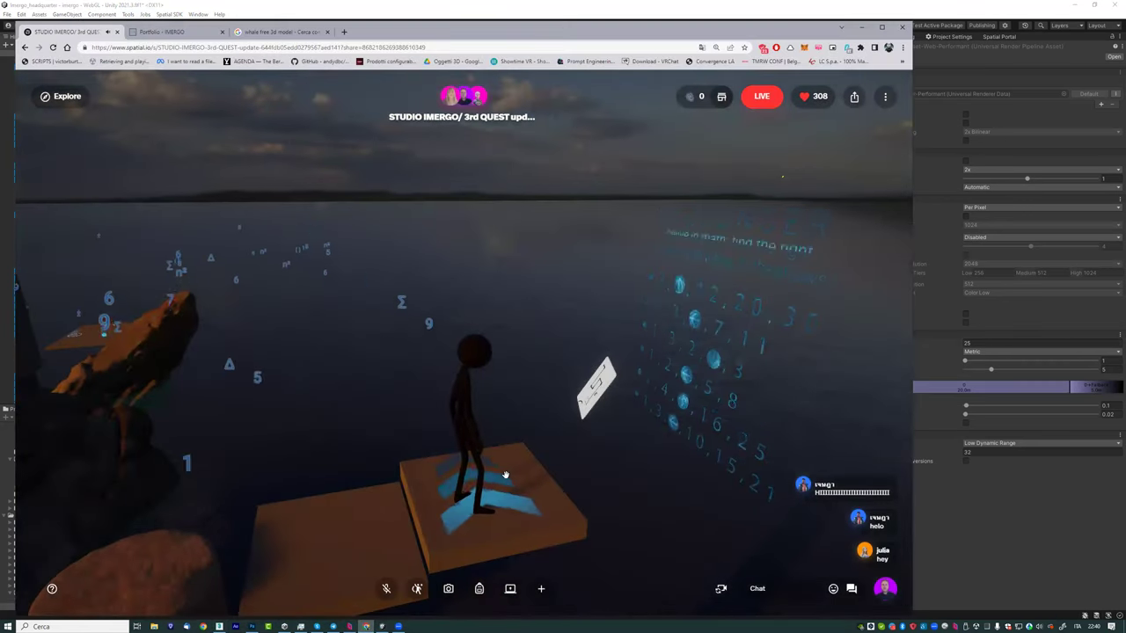
key("Left")
key("Left")
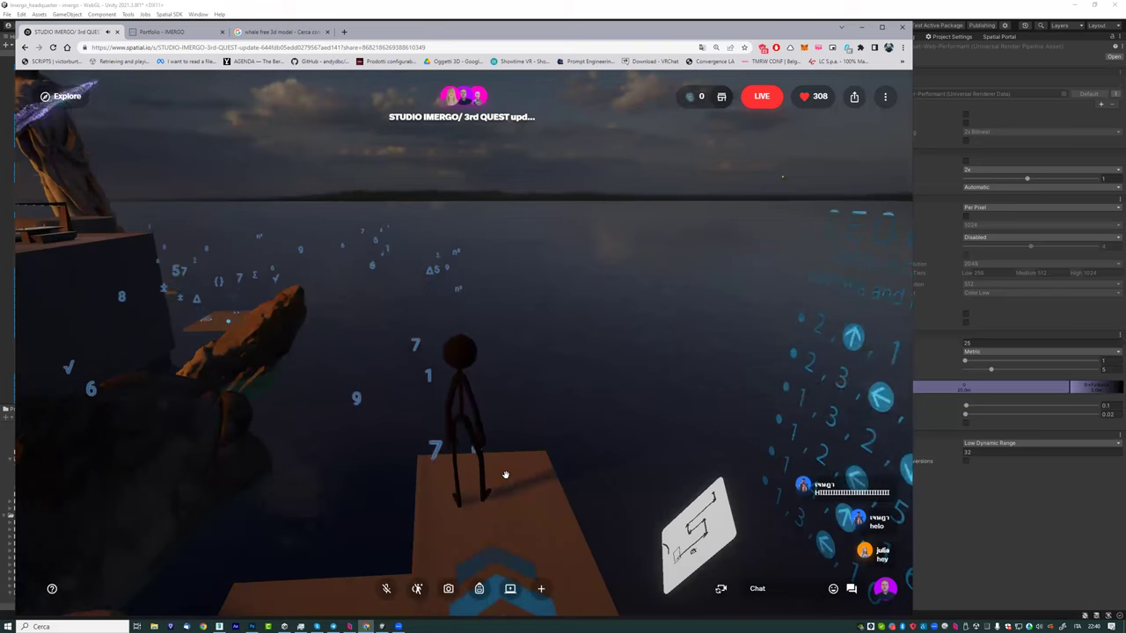
key("Left")
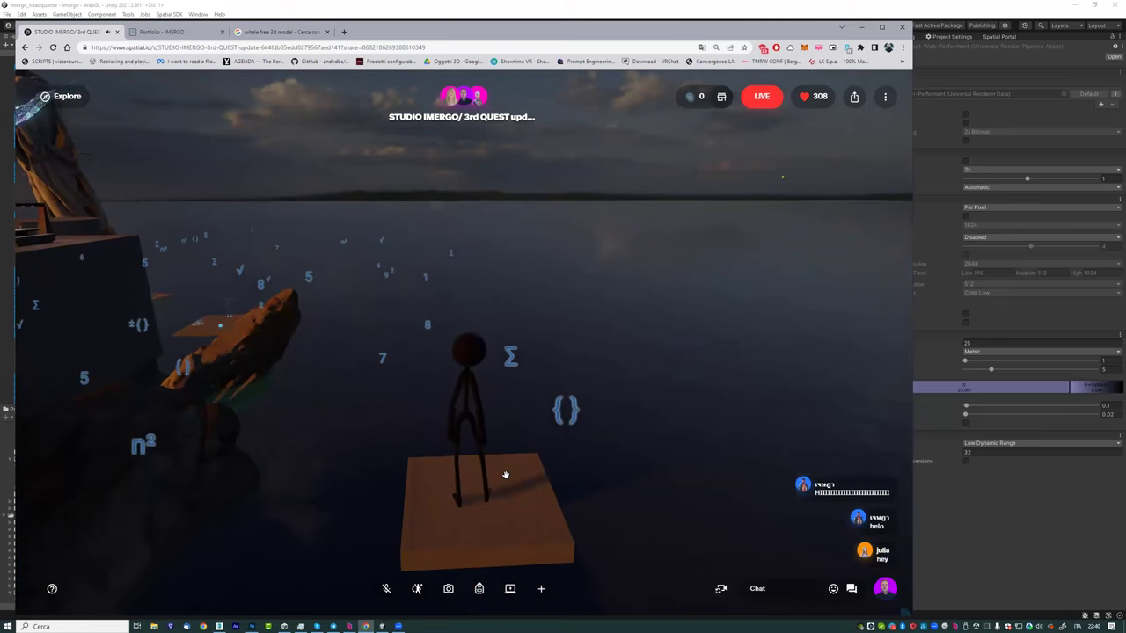
key("Left")
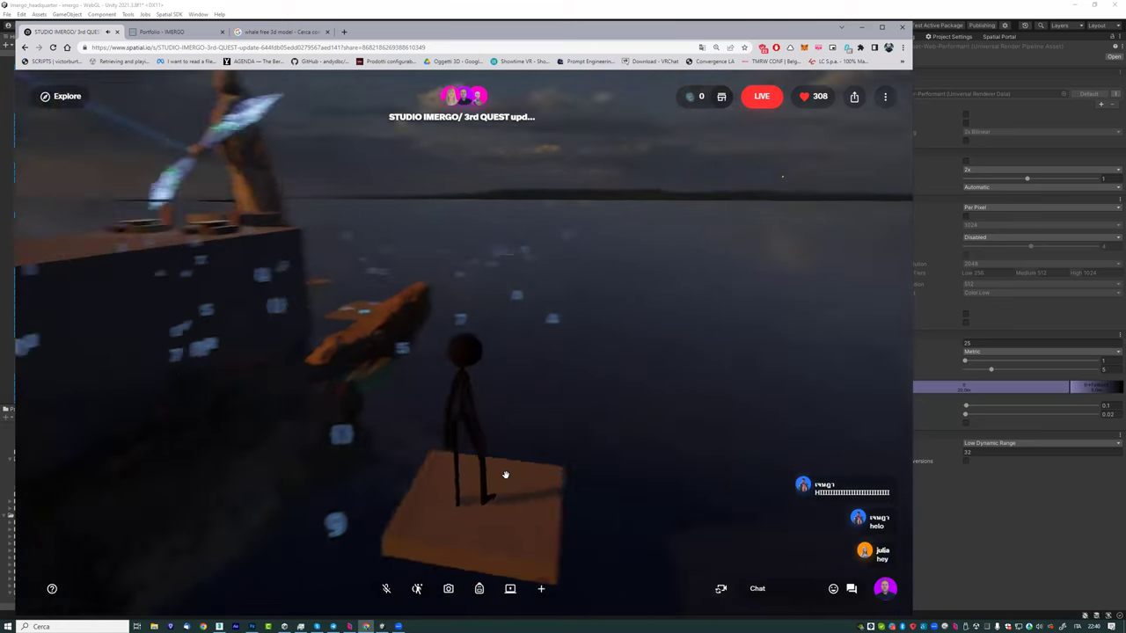
key("Left")
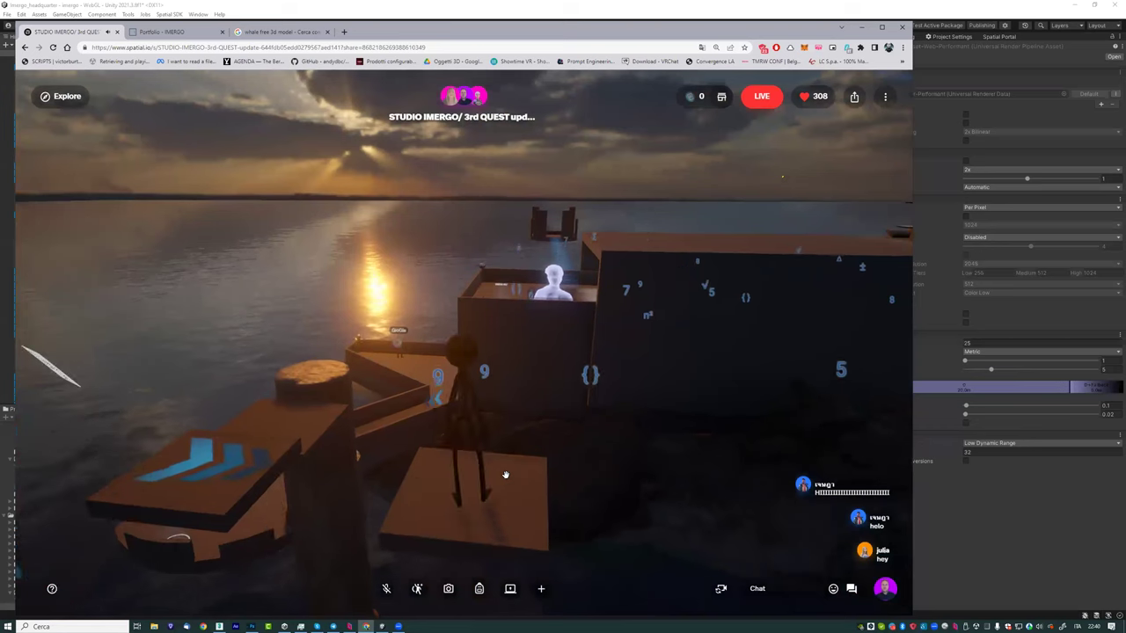
key("Right")
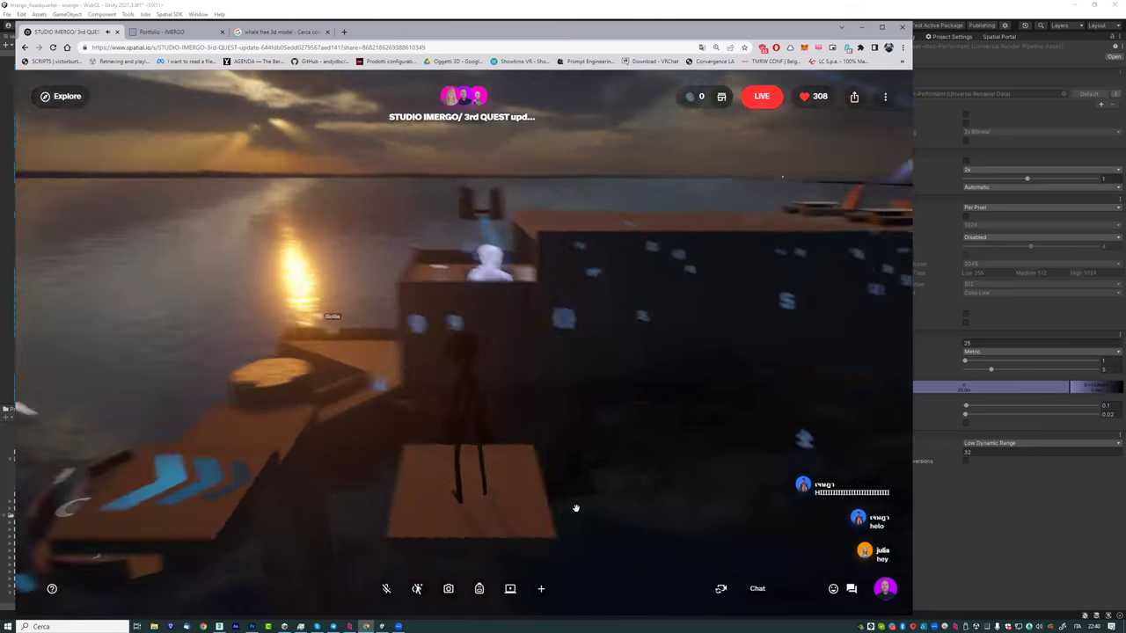
left_click_drag(503, 467, 506, 454)
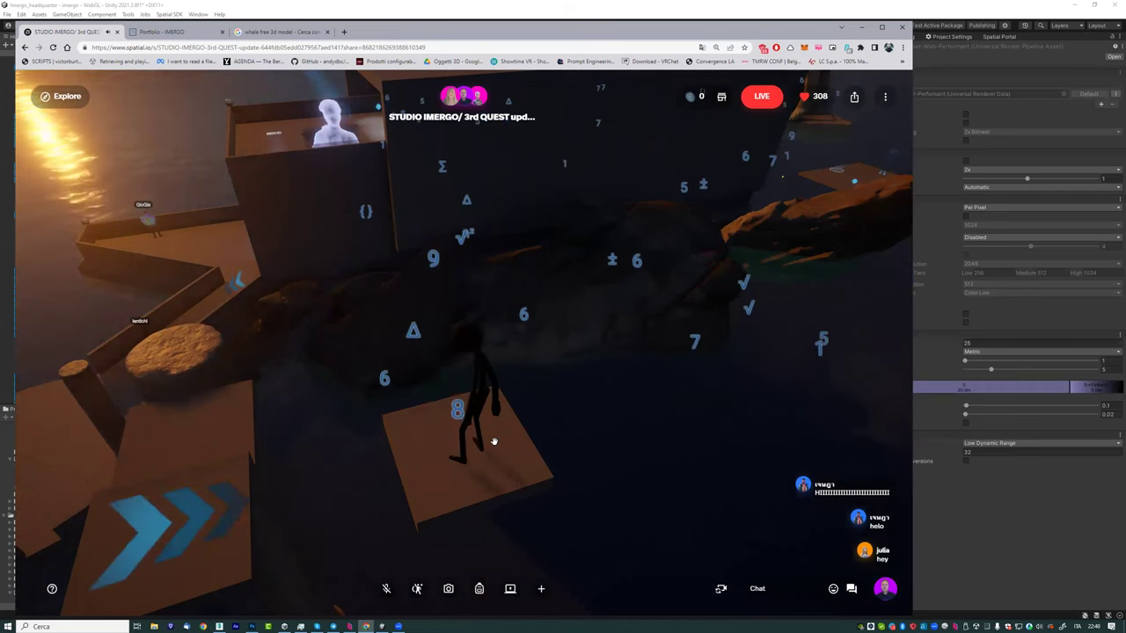
mouse_move(456, 390)
left_mouse_down()
mouse_move(520, 460)
mouse_move(372, 402)
left_mouse_up()
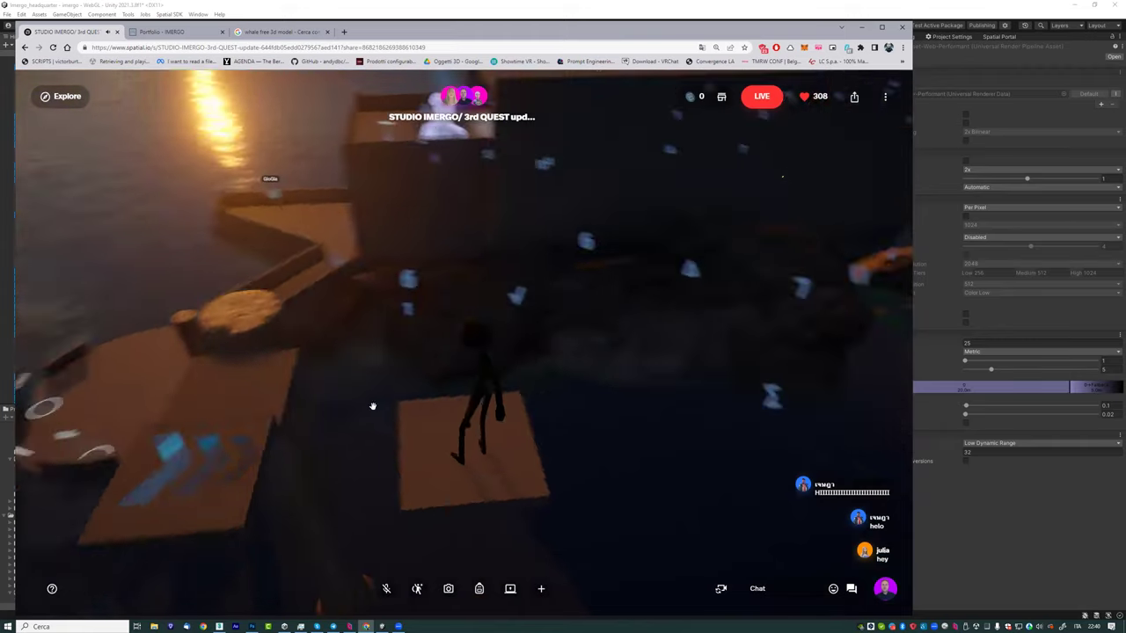
left_click(884, 588)
Step: Close the profile card and look around the orange platform, pier and sunlit building
left_click(498, 456)
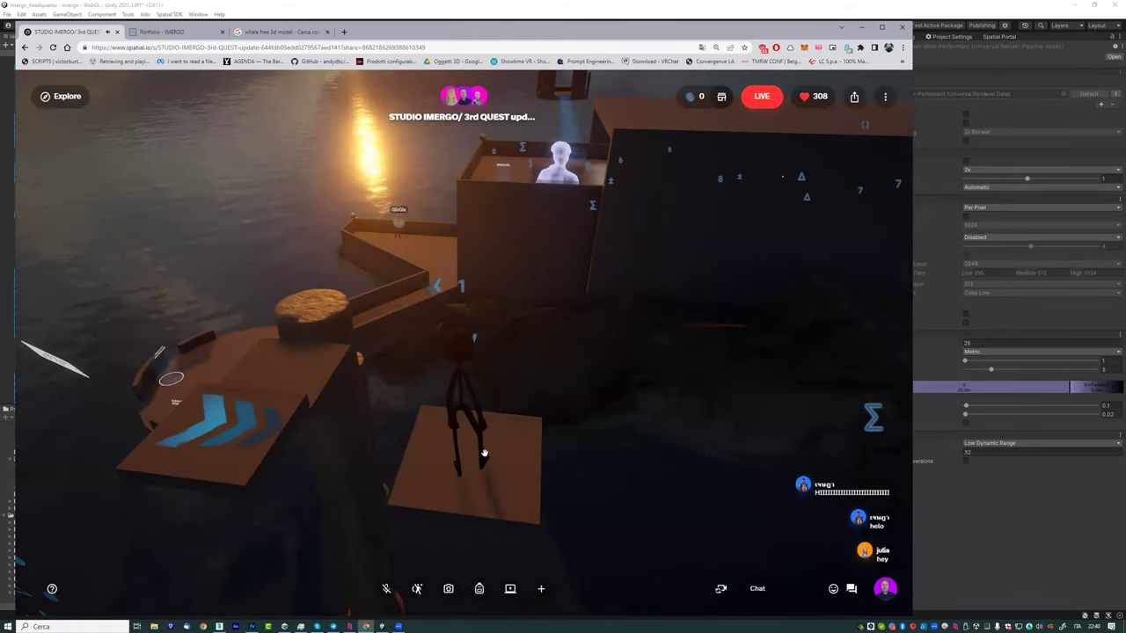
left_click_drag(483, 452, 531, 495)
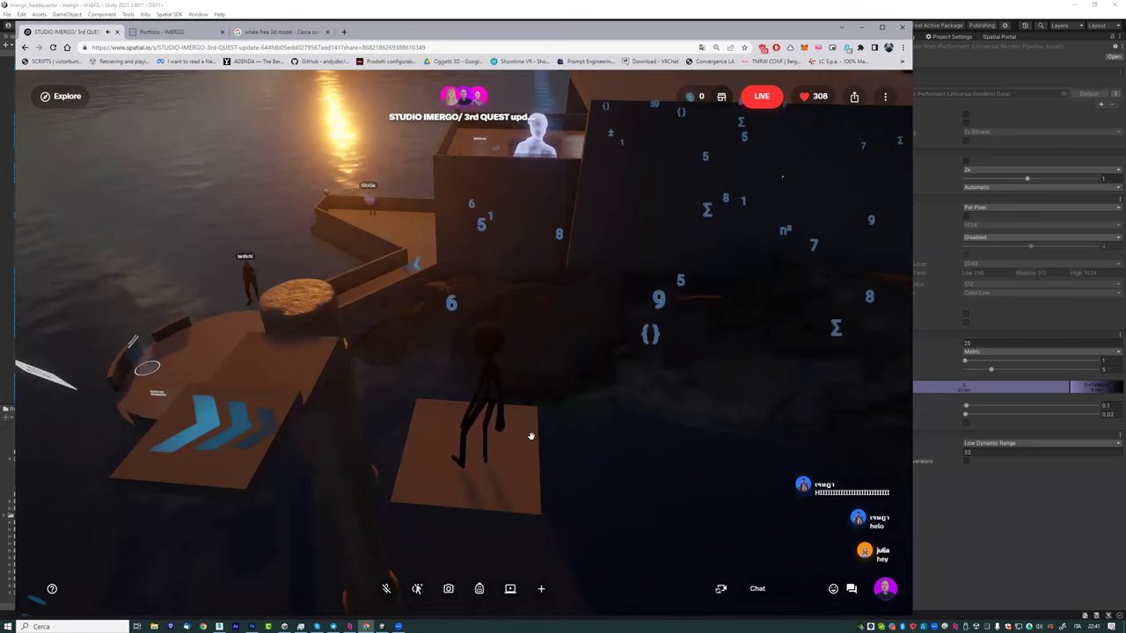
mouse_move(535, 395)
left_mouse_down()
mouse_move(390, 408)
mouse_move(412, 407)
left_mouse_up()
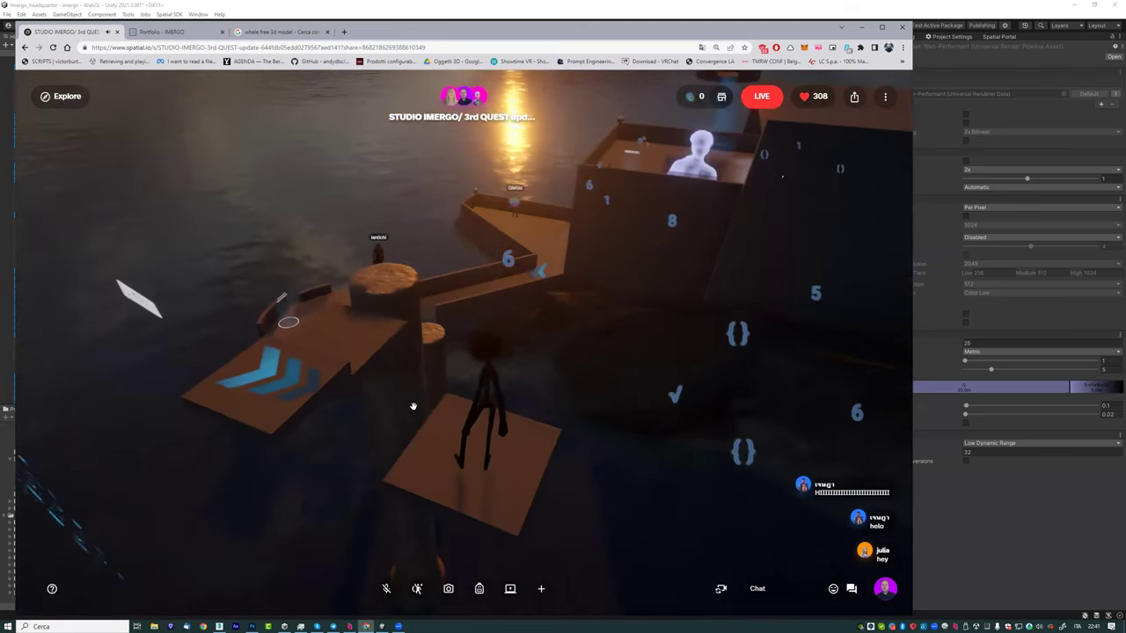
mouse_move(520, 454)
left_mouse_down()
mouse_move(563, 447)
mouse_move(399, 455)
left_mouse_up()
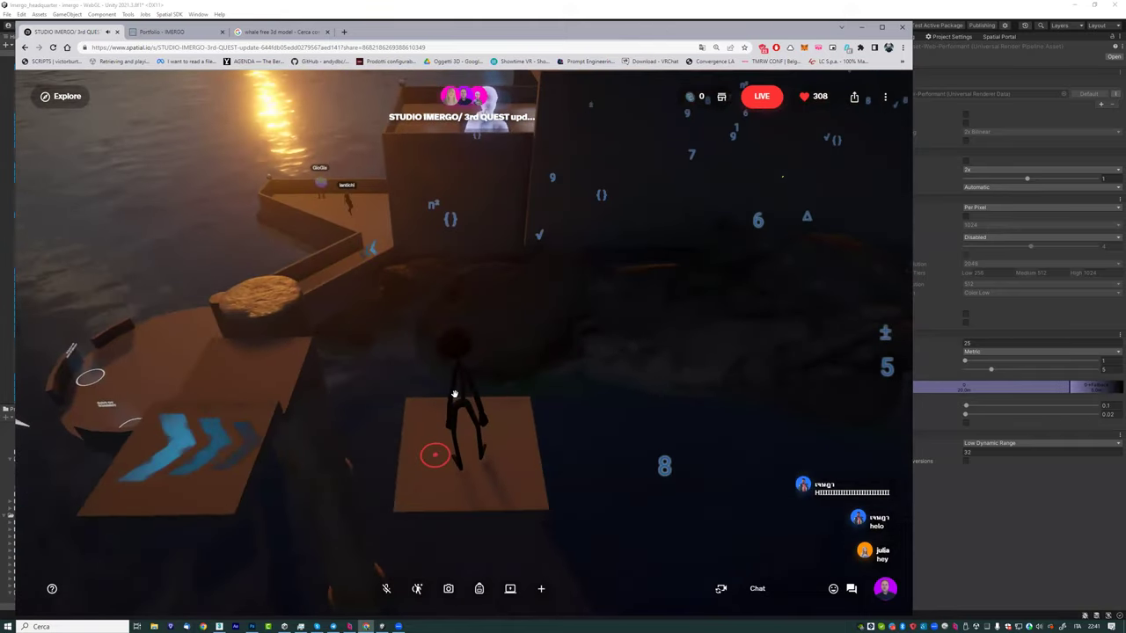
scroll(458, 395, "up", 5)
mouse_move(460, 395)
left_mouse_down()
mouse_move(448, 339)
mouse_move(651, 469)
mouse_move(573, 371)
mouse_move(547, 414)
mouse_move(500, 414)
mouse_move(482, 398)
left_mouse_up()
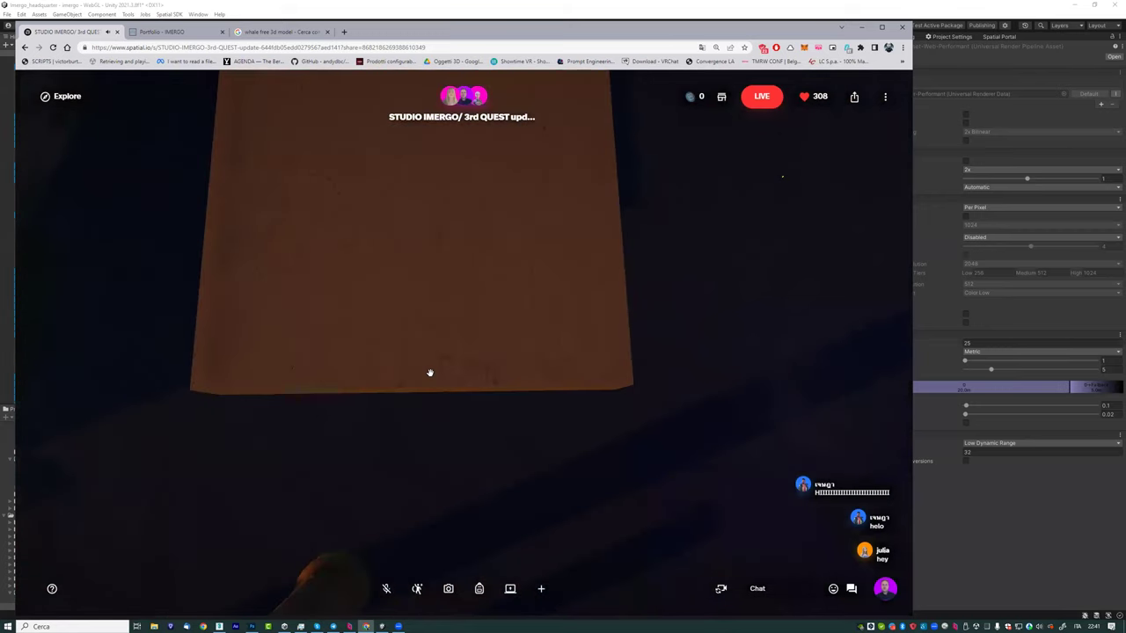
mouse_move(429, 373)
left_mouse_down()
mouse_move(402, 346)
mouse_move(410, 375)
mouse_move(430, 364)
mouse_move(308, 354)
mouse_move(342, 344)
mouse_move(437, 369)
mouse_move(284, 325)
mouse_move(336, 300)
mouse_move(543, 305)
mouse_move(467, 367)
mouse_move(467, 357)
mouse_move(453, 405)
left_mouse_up()
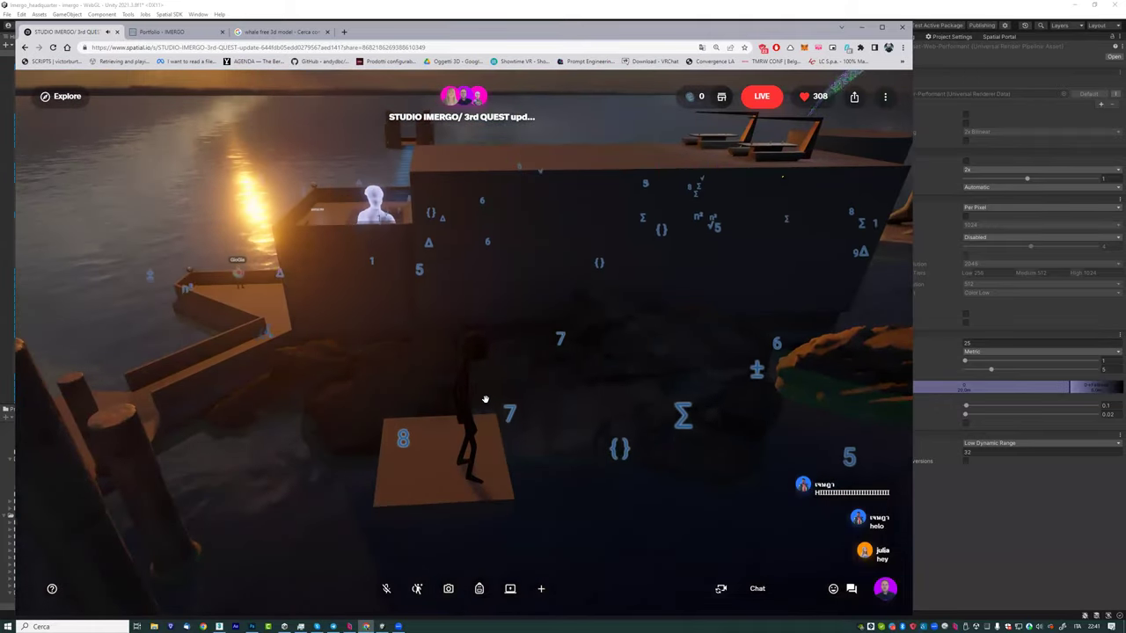
mouse_move(485, 382)
left_mouse_down()
mouse_move(352, 357)
mouse_move(466, 382)
mouse_move(499, 338)
mouse_move(484, 394)
left_mouse_up()
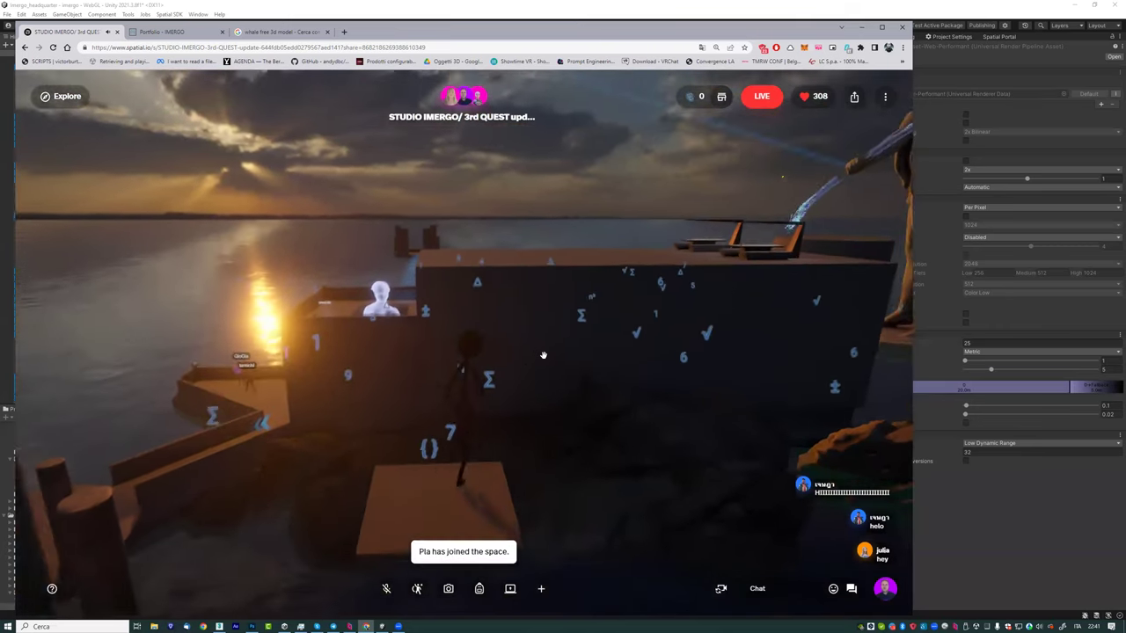
Step: Walk the avatar past the statue and sit it on a picnic bench
key("w")
key("w")
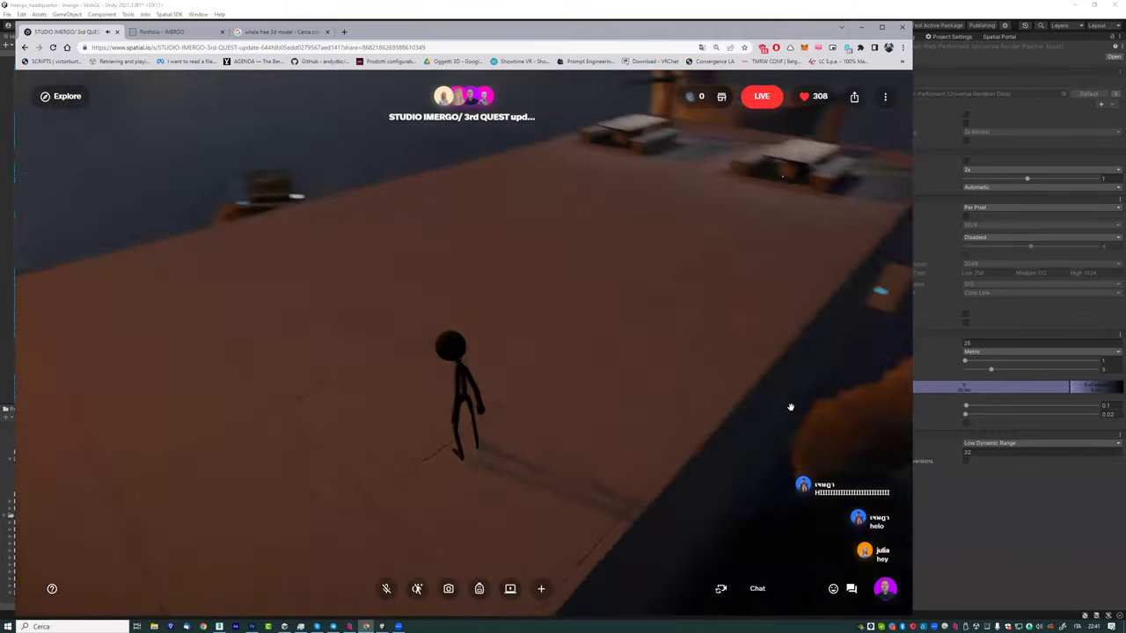
left_click_drag(611, 414, 460, 376)
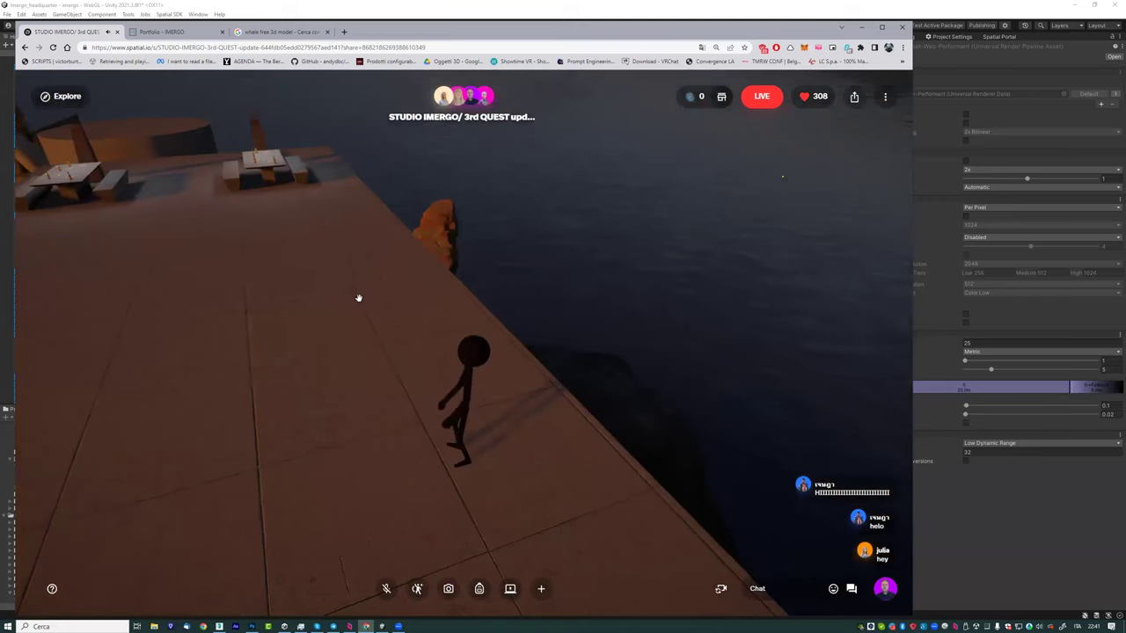
mouse_move(457, 428)
left_mouse_down()
mouse_move(738, 325)
mouse_move(422, 455)
left_mouse_up()
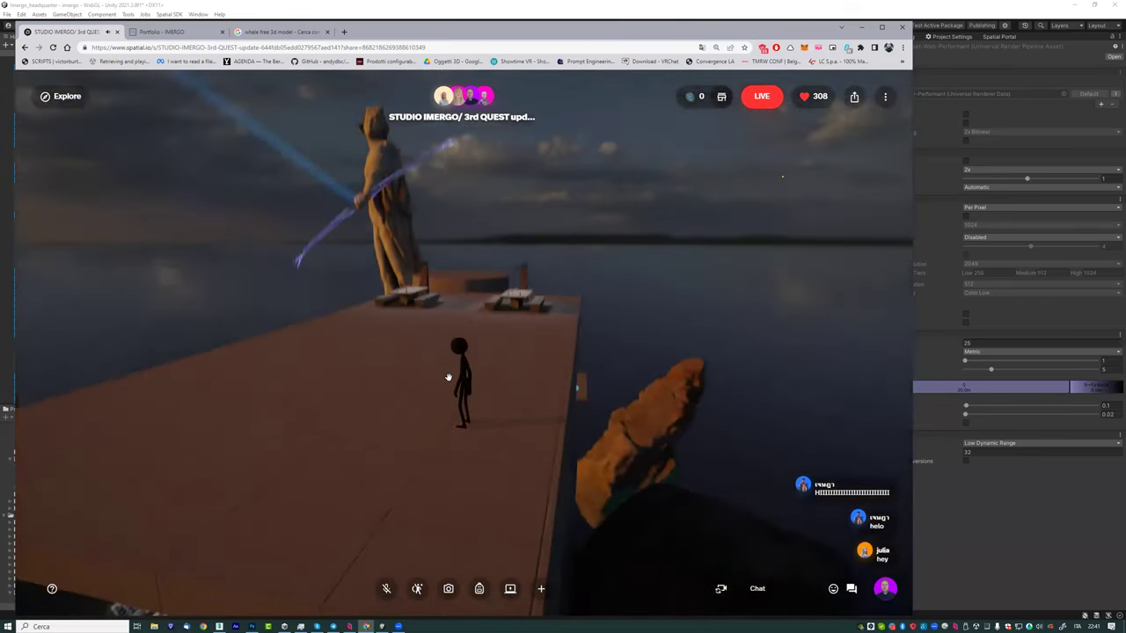
left_click_drag(447, 377, 430, 337)
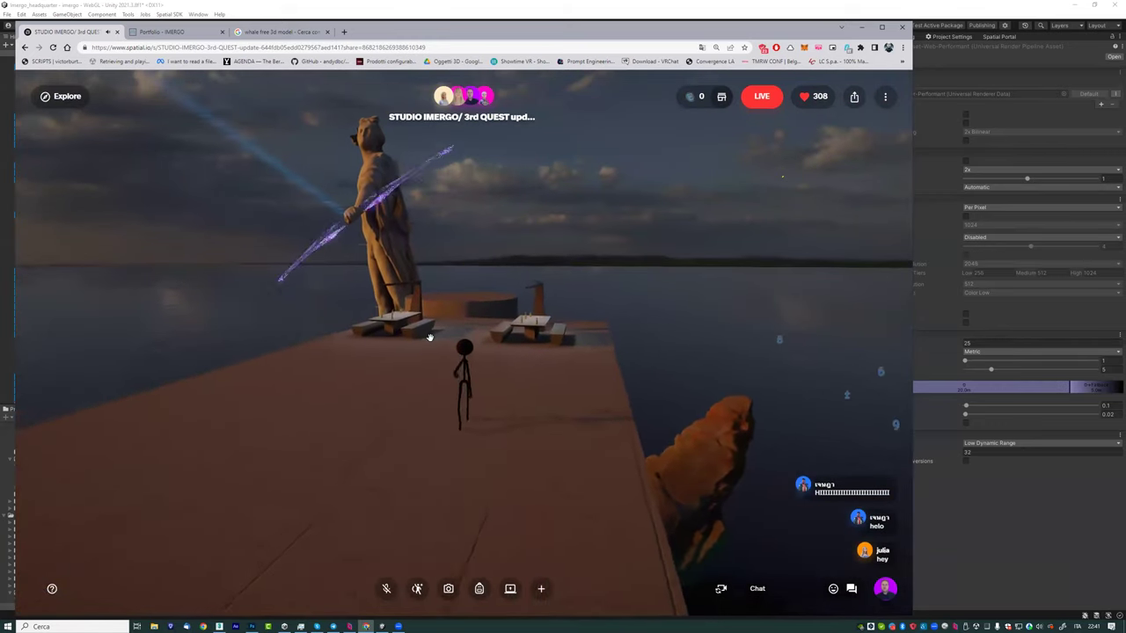
left_click(429, 337)
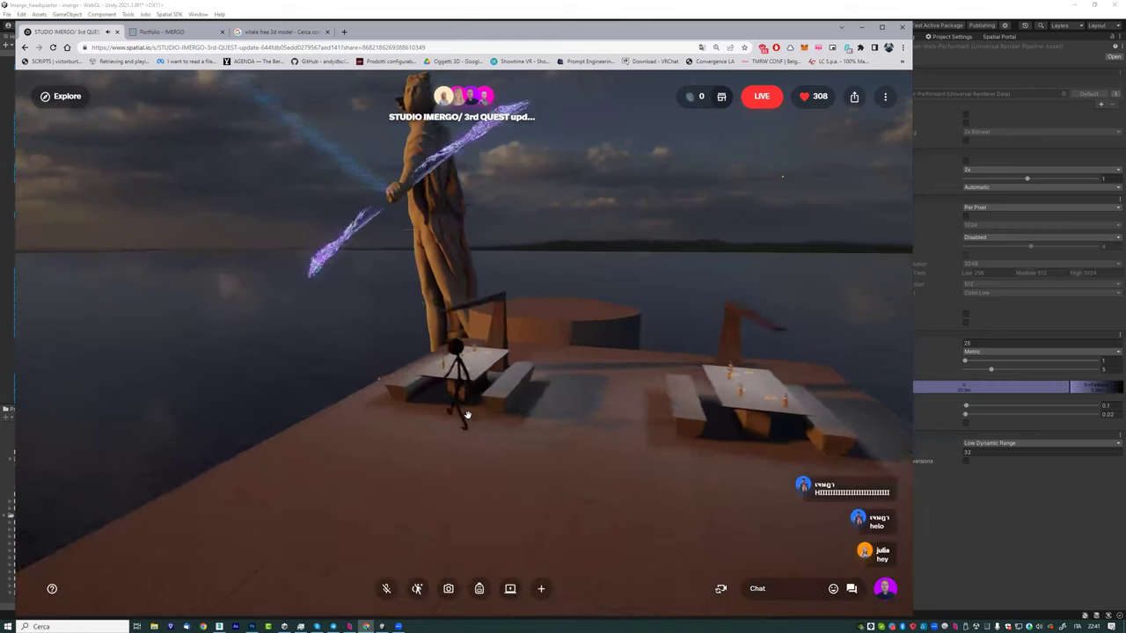
left_click(538, 453)
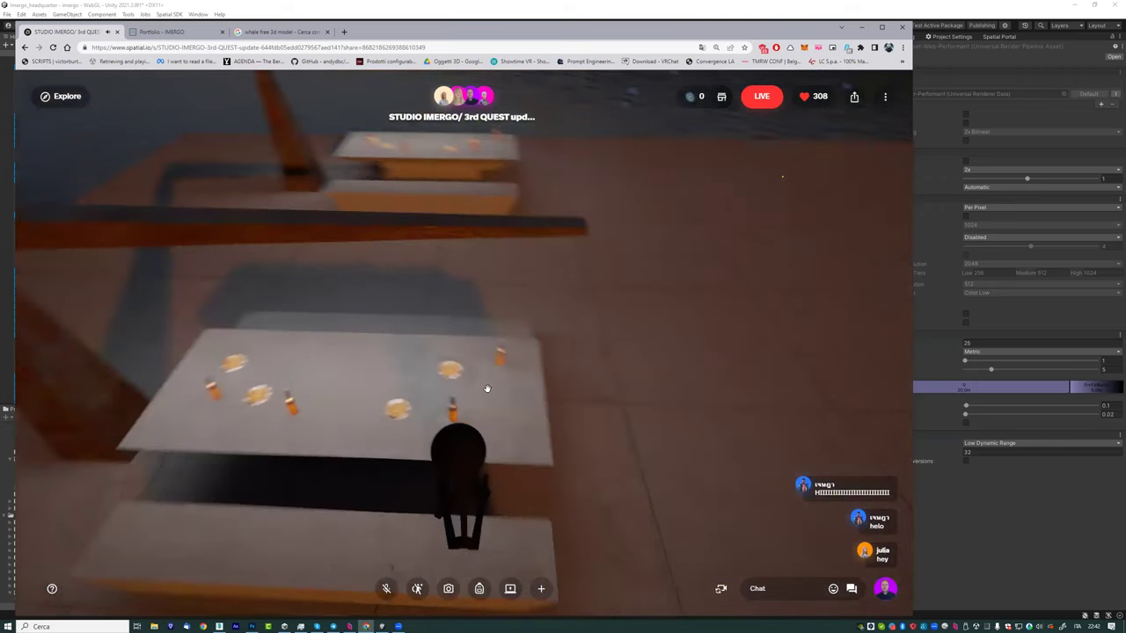
Step: Stand up and walk along the pier onto the TO Privè TERRACE teleport platform
key("w")
mouse_move(523, 392)
left_mouse_down()
mouse_move(464, 358)
mouse_move(392, 337)
mouse_move(331, 243)
mouse_move(498, 369)
left_mouse_up()
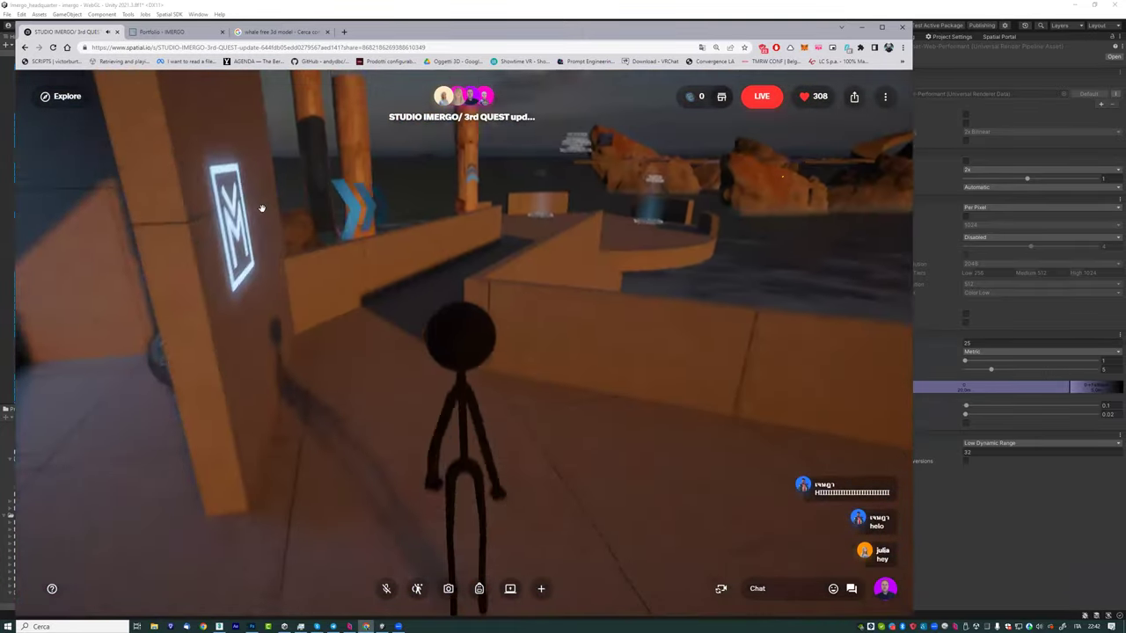
key("w")
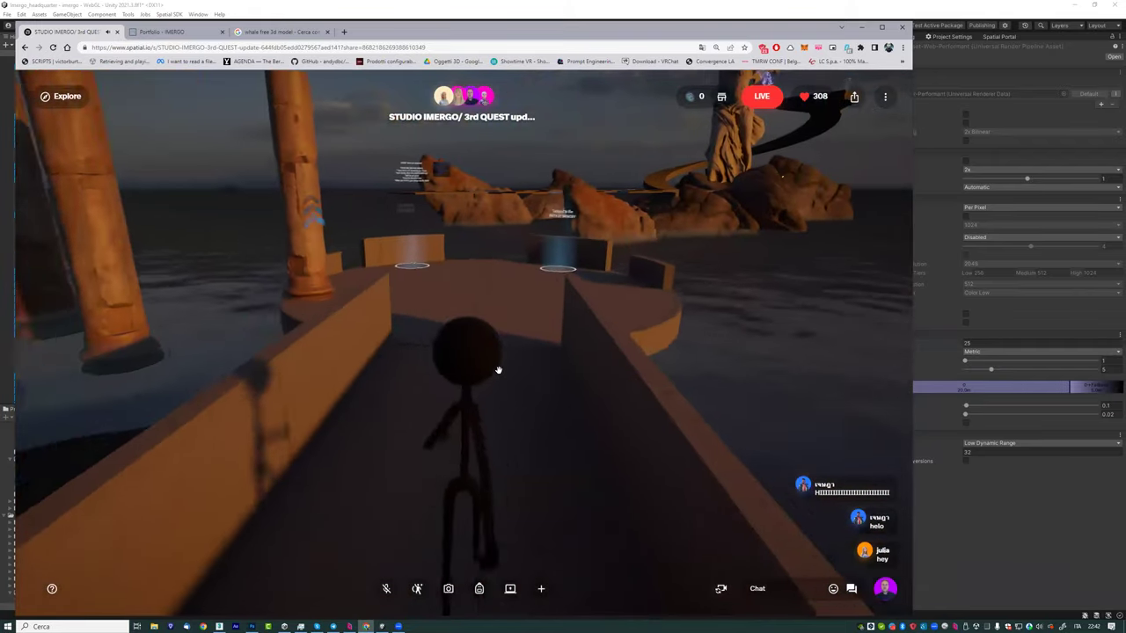
key("w")
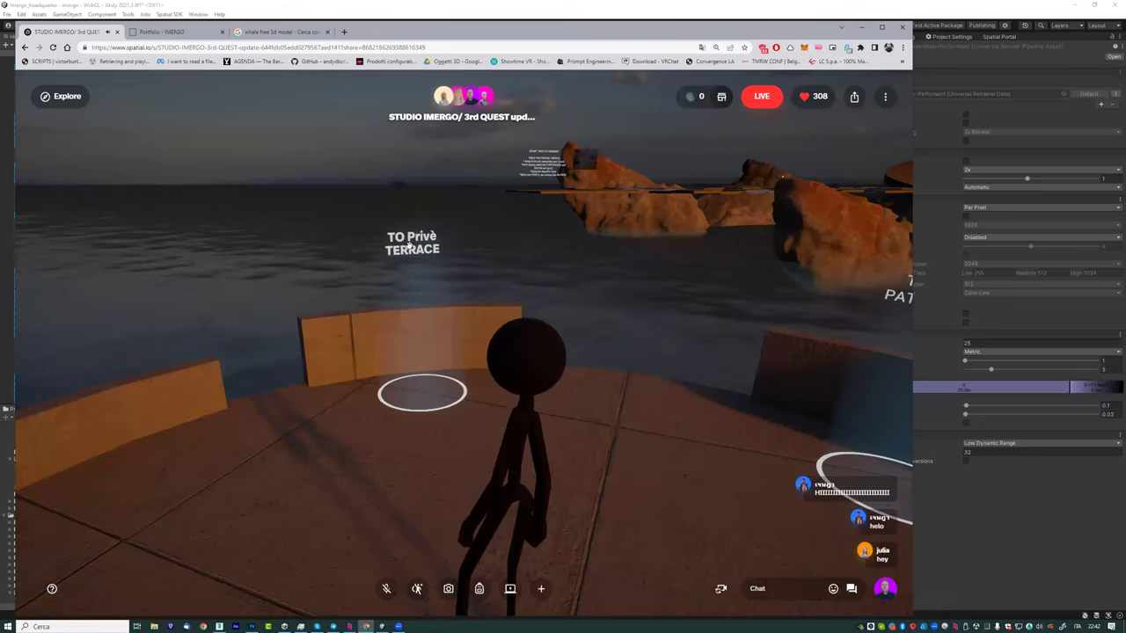
Step: Orbit the camera around the avatar to view the terrace edge, sunset sea and statue
mouse_move(515, 420)
left_mouse_down()
mouse_move(626, 514)
mouse_move(473, 411)
mouse_move(550, 474)
mouse_move(481, 426)
mouse_move(482, 398)
mouse_move(442, 410)
left_mouse_up()
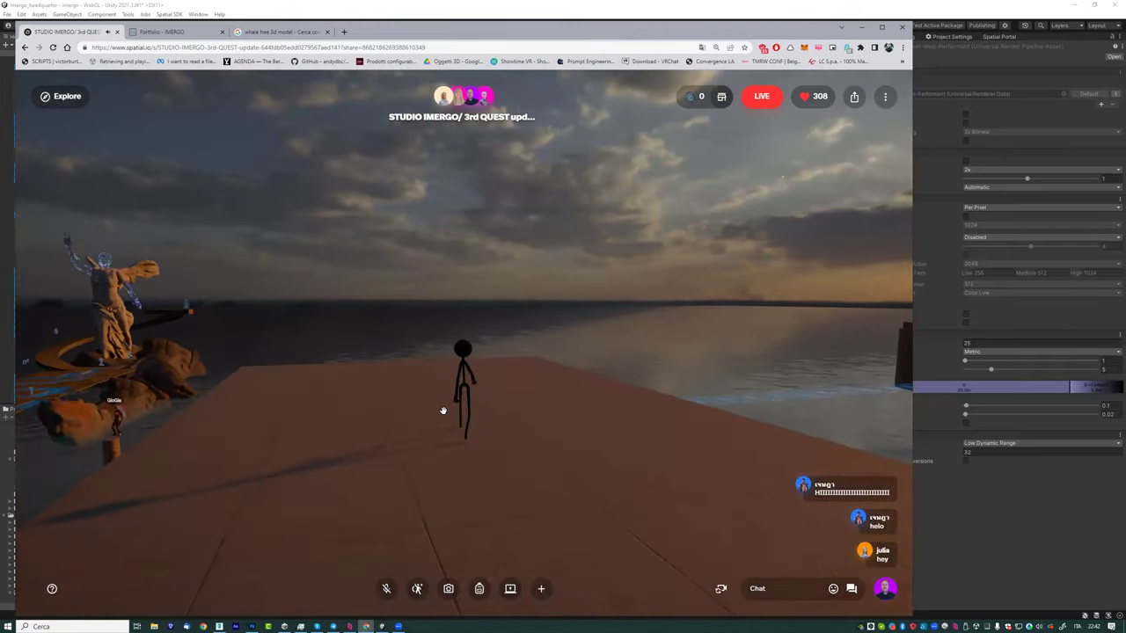
left_click_drag(442, 411, 773, 424)
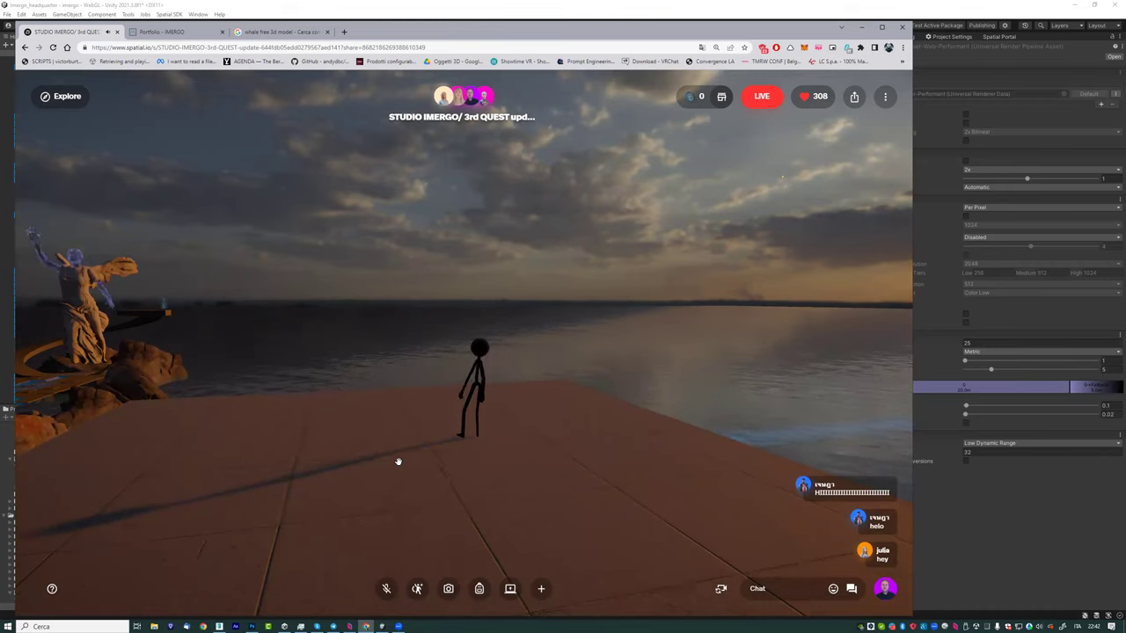
mouse_move(454, 413)
left_mouse_down()
mouse_move(488, 529)
mouse_move(337, 360)
left_mouse_up()
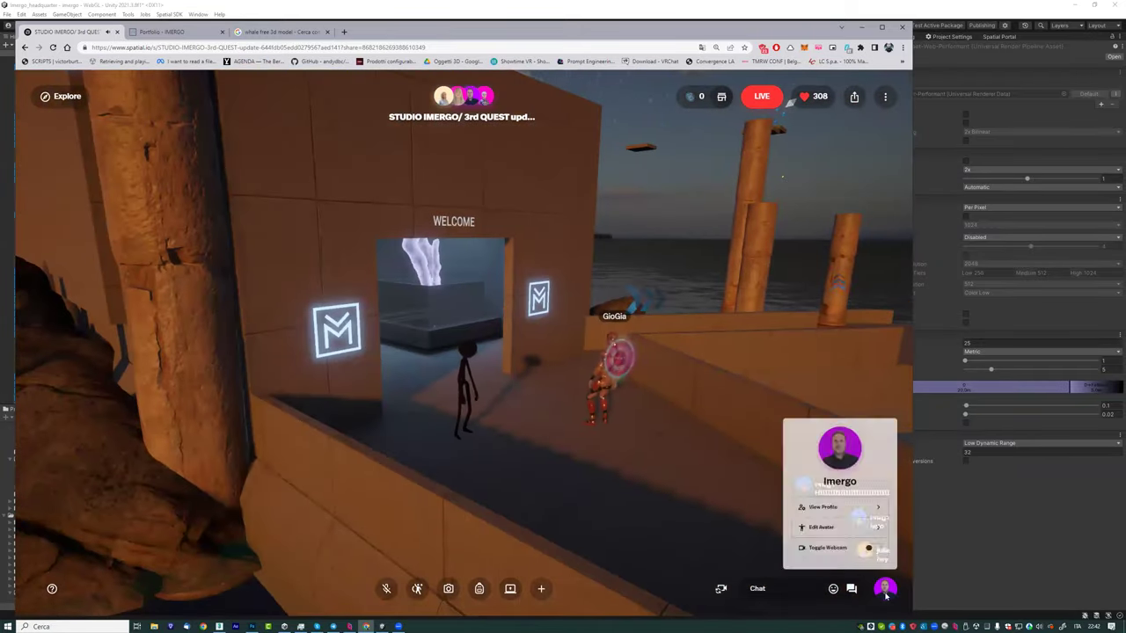
Step: Change the avatar to the man in the green shirt and save it
left_click(885, 588)
left_click(804, 513)
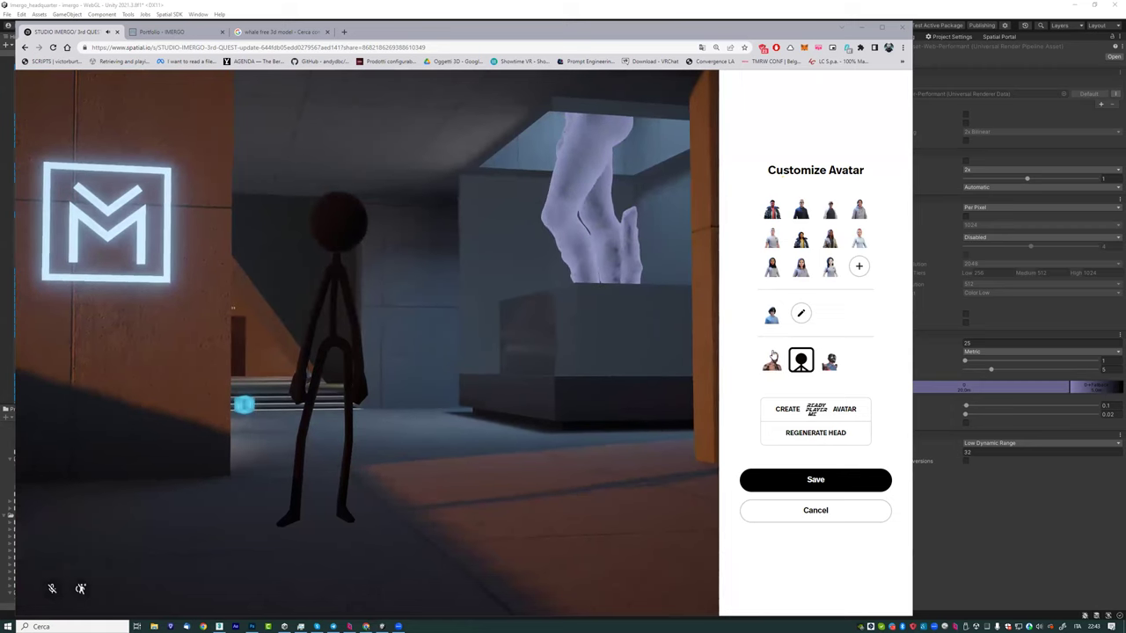
left_click(801, 209)
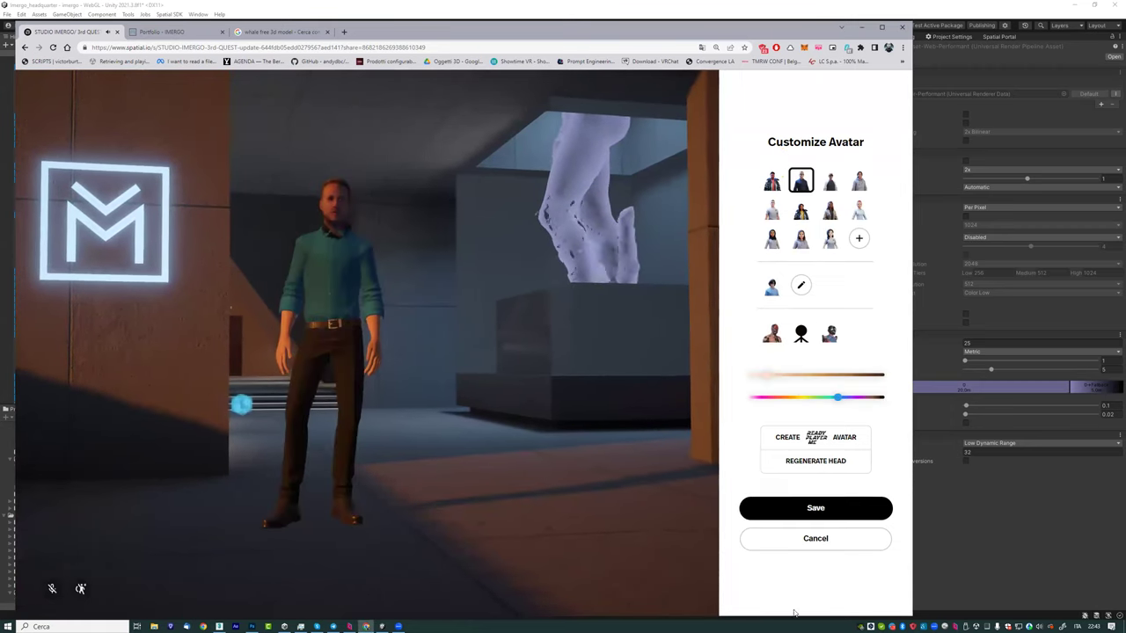
left_click(594, 450)
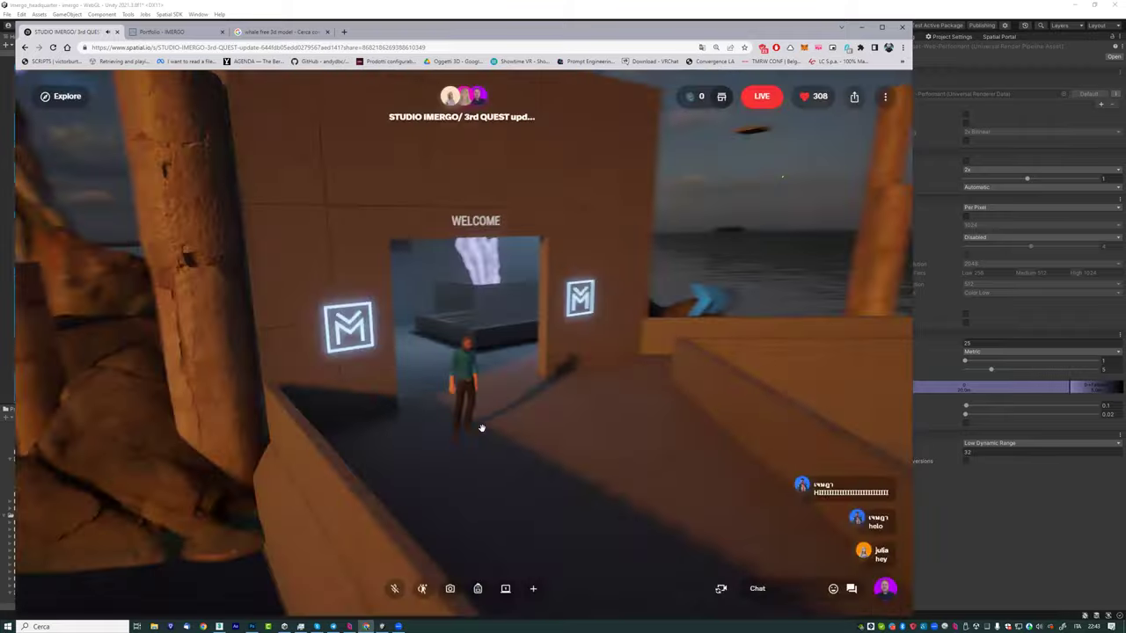
Step: Walk the avatar through the WELCOME doorway and up the lit steps to the bench under the M logo
key("w")
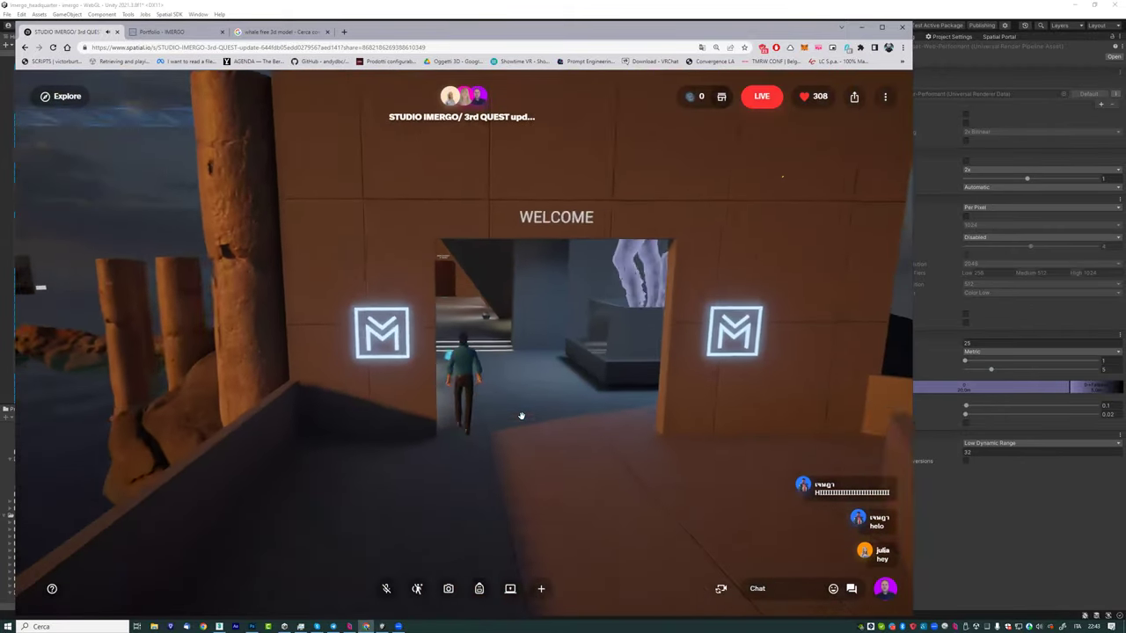
key("w")
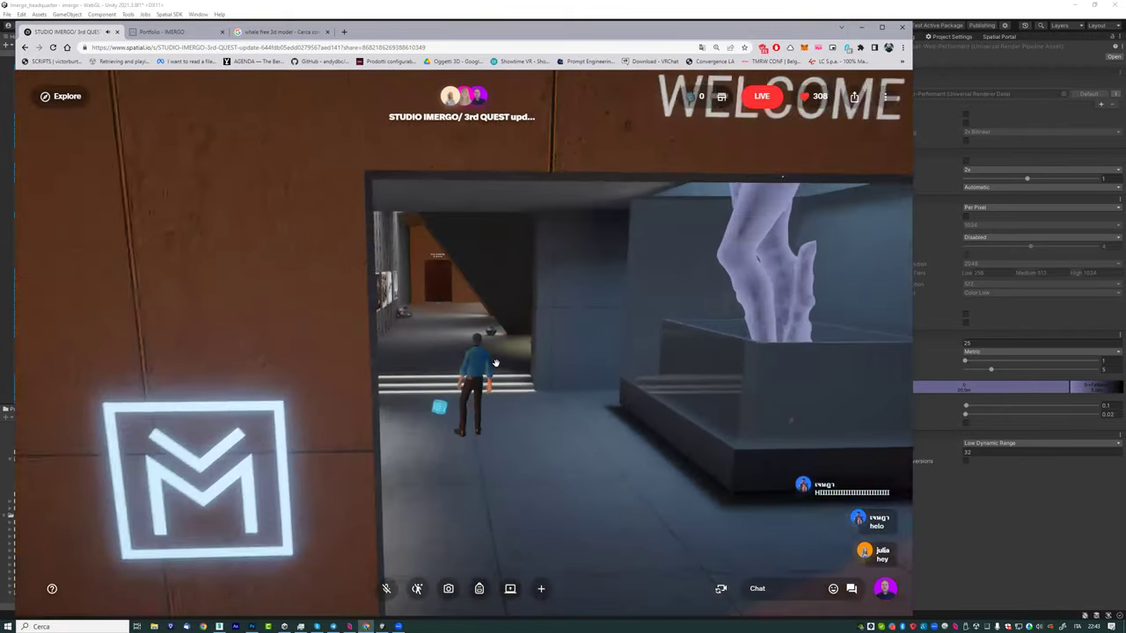
key("w")
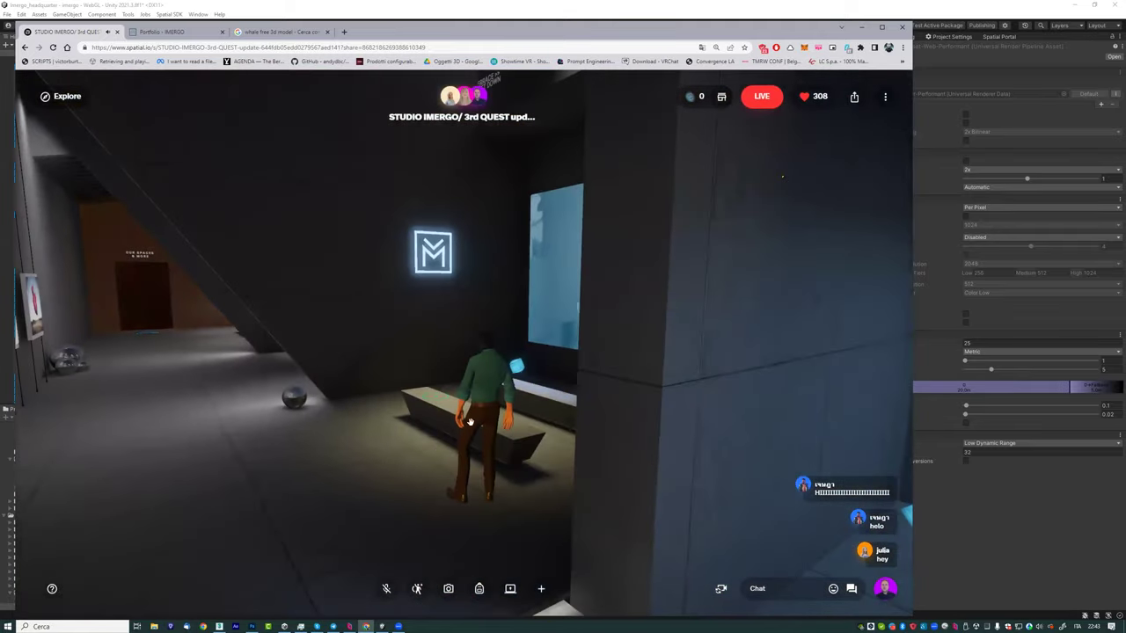
key("s")
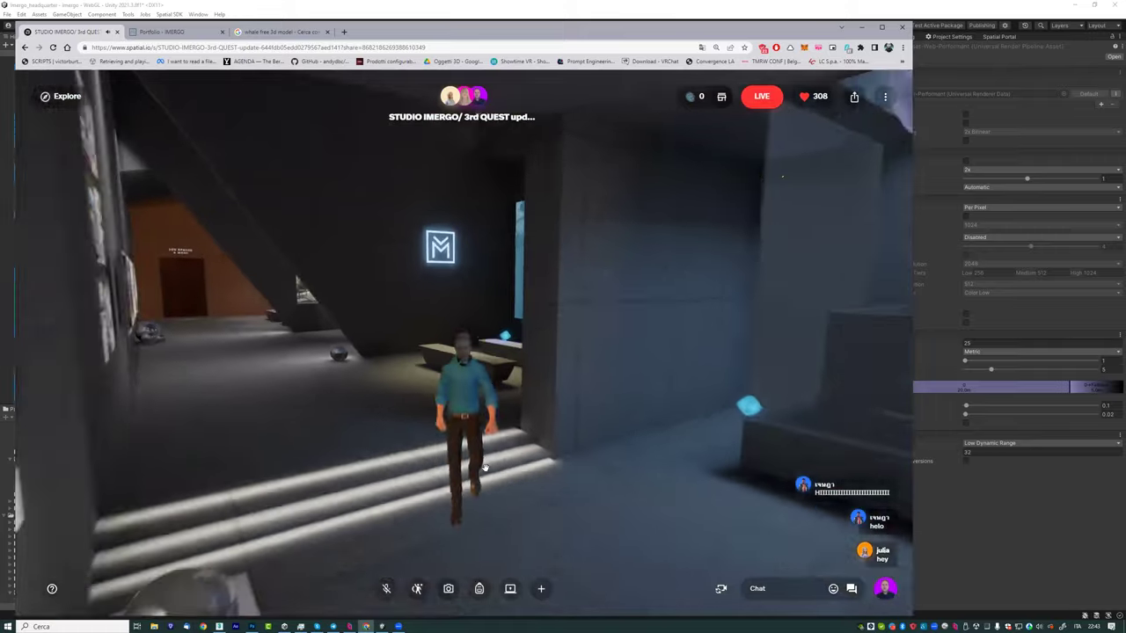
key("w")
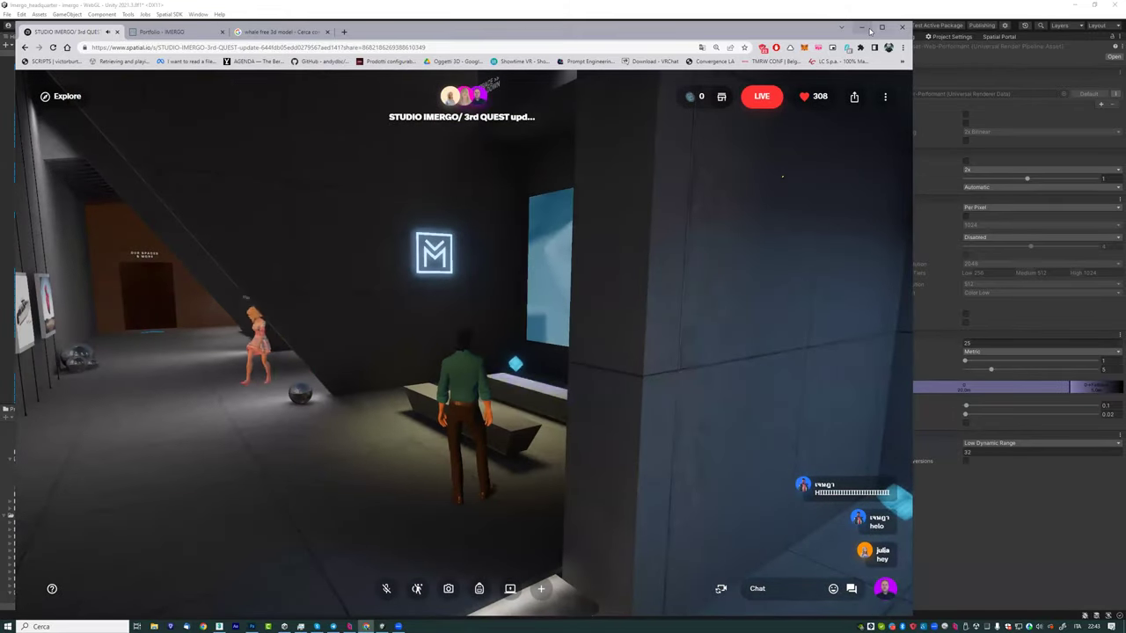
Step: Return to Unity, find and select the Light Probe Group via a Hierarchy search, then clear the search
left_click(862, 26)
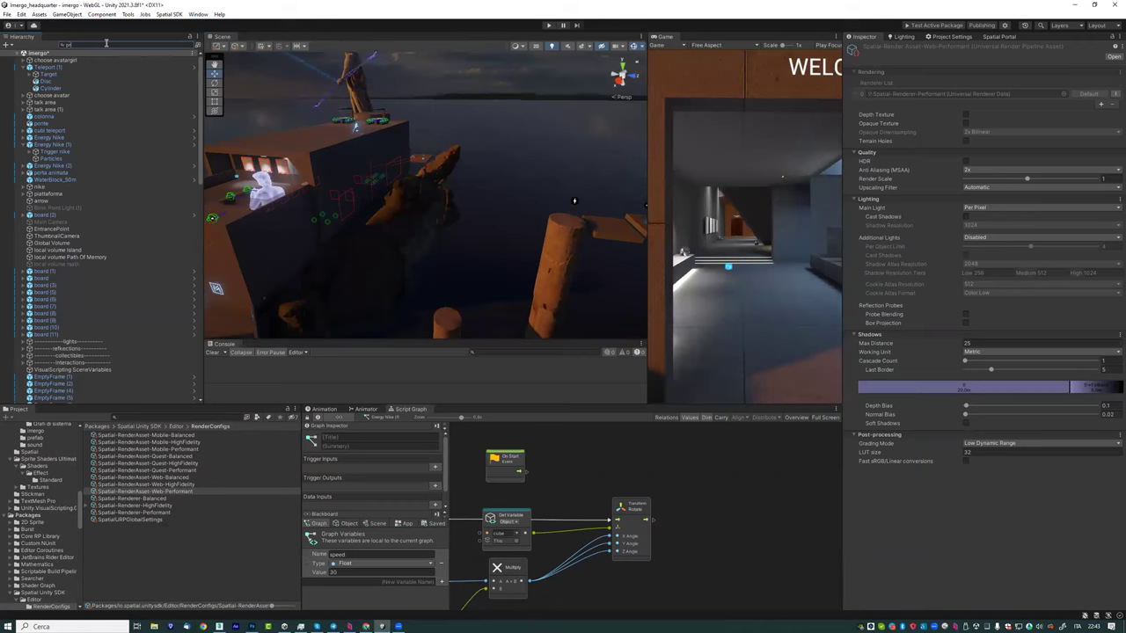
type("obe")
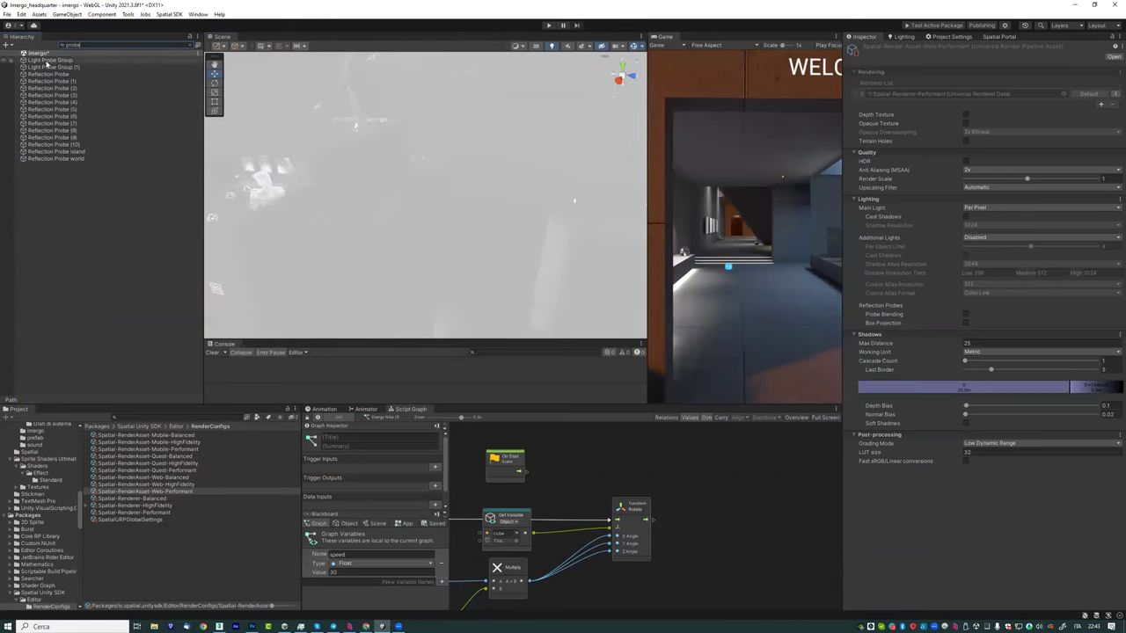
left_click(48, 60)
right_click_drag(241, 144, 180, 58)
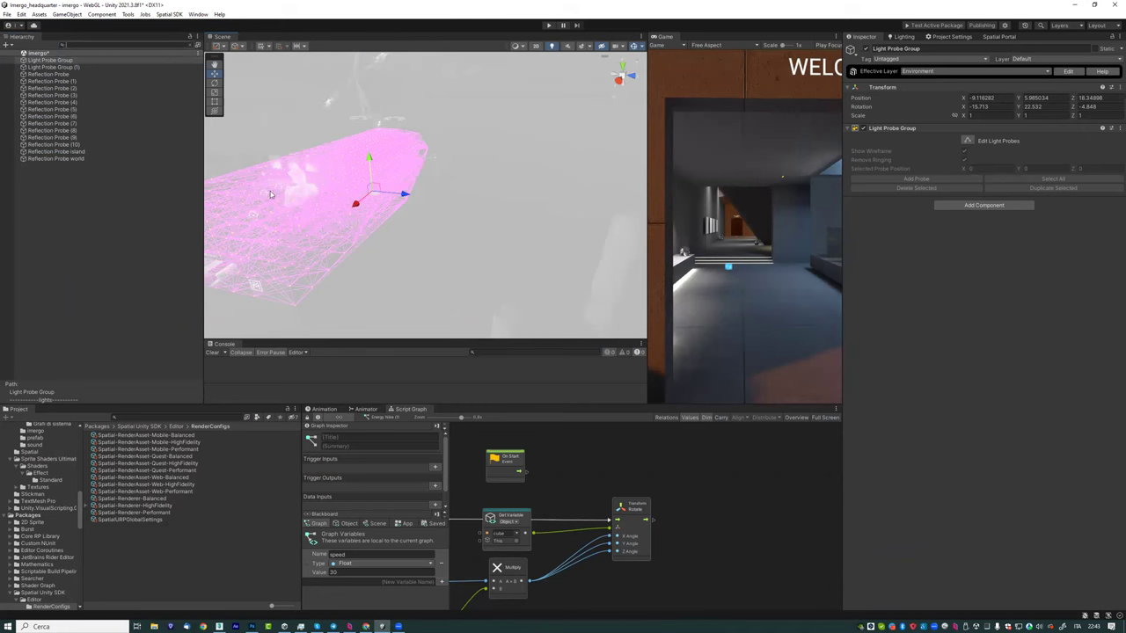
left_click(197, 44)
Step: Frame the Light Probe Group and fly through its probe grid inside the gallery
mouse_move(397, 252)
right_mouse_down()
mouse_move(243, 303)
mouse_move(557, 127)
right_mouse_up()
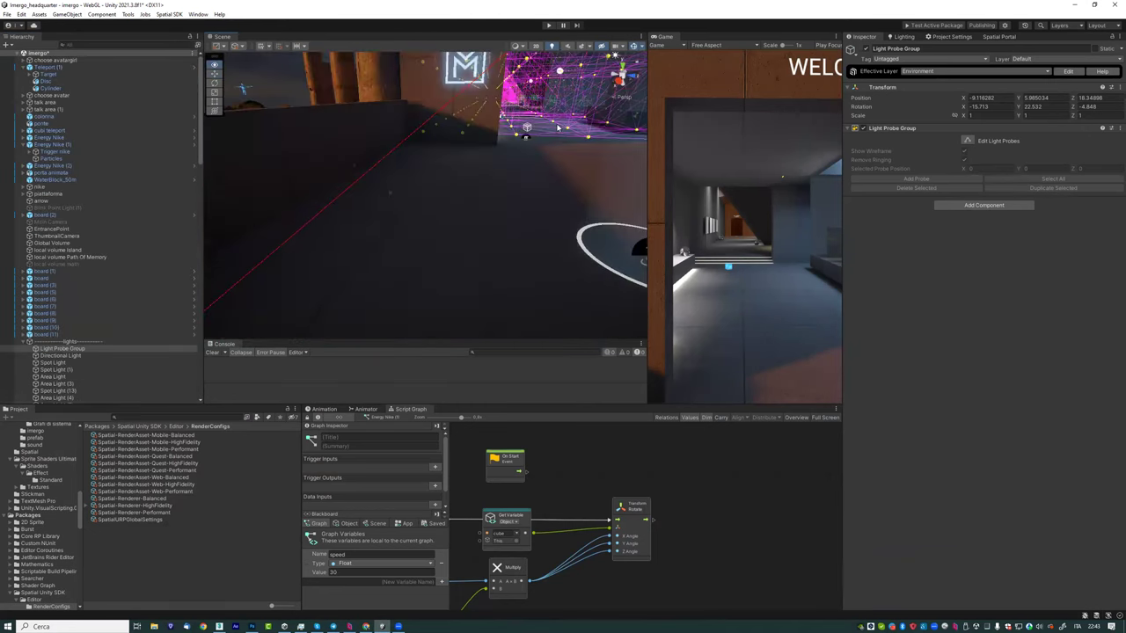
key("f")
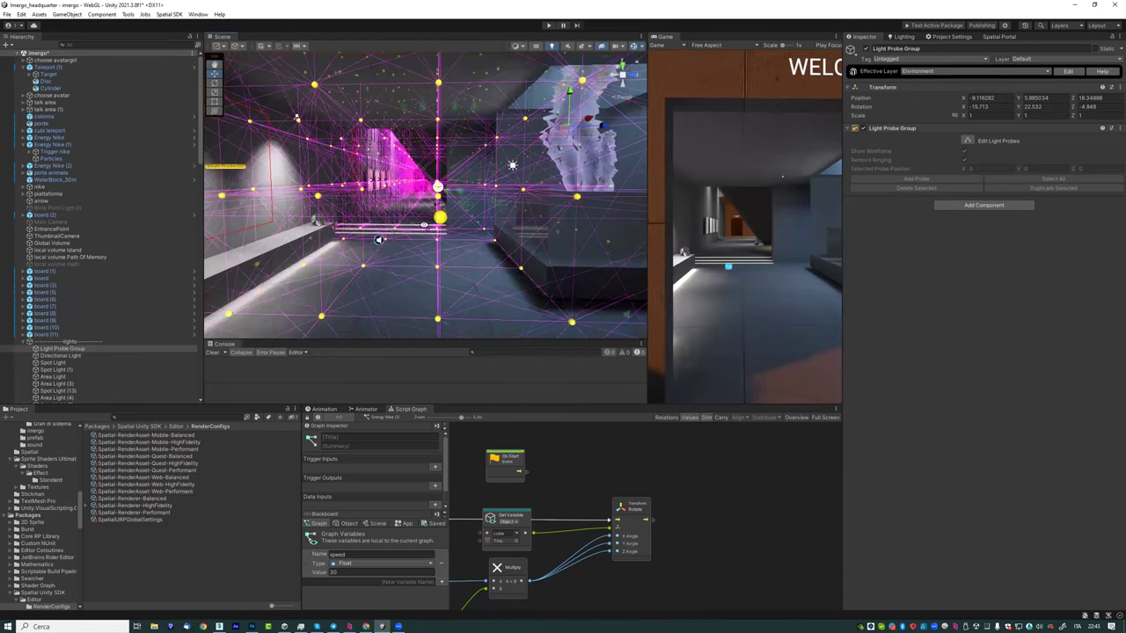
right_click_drag(423, 225, 426, 227)
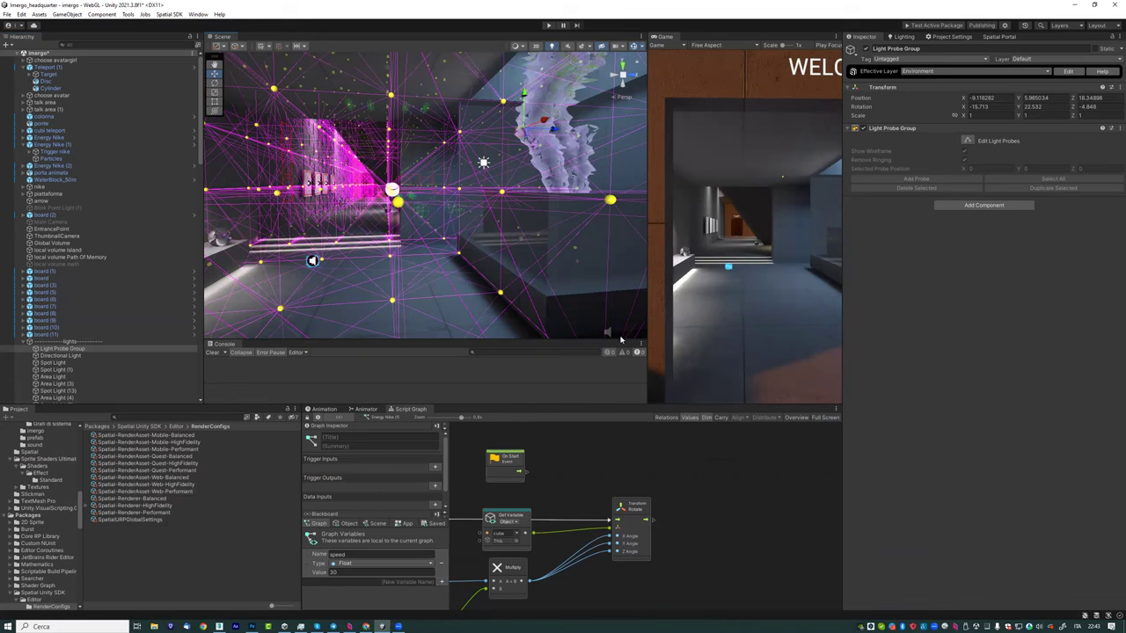
mouse_move(394, 206)
right_mouse_down()
mouse_move(472, 217)
mouse_move(449, 227)
right_mouse_up()
key("f")
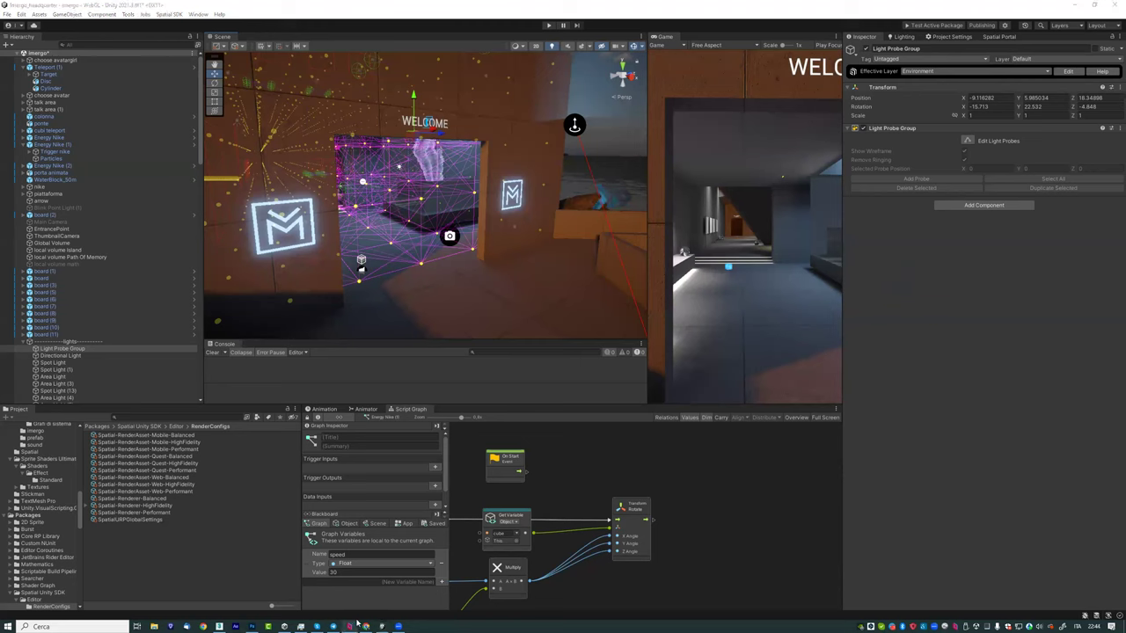
Step: Walk the avatar down the picture-lined corridor in the live space, then switch back to Unity
left_click(366, 626)
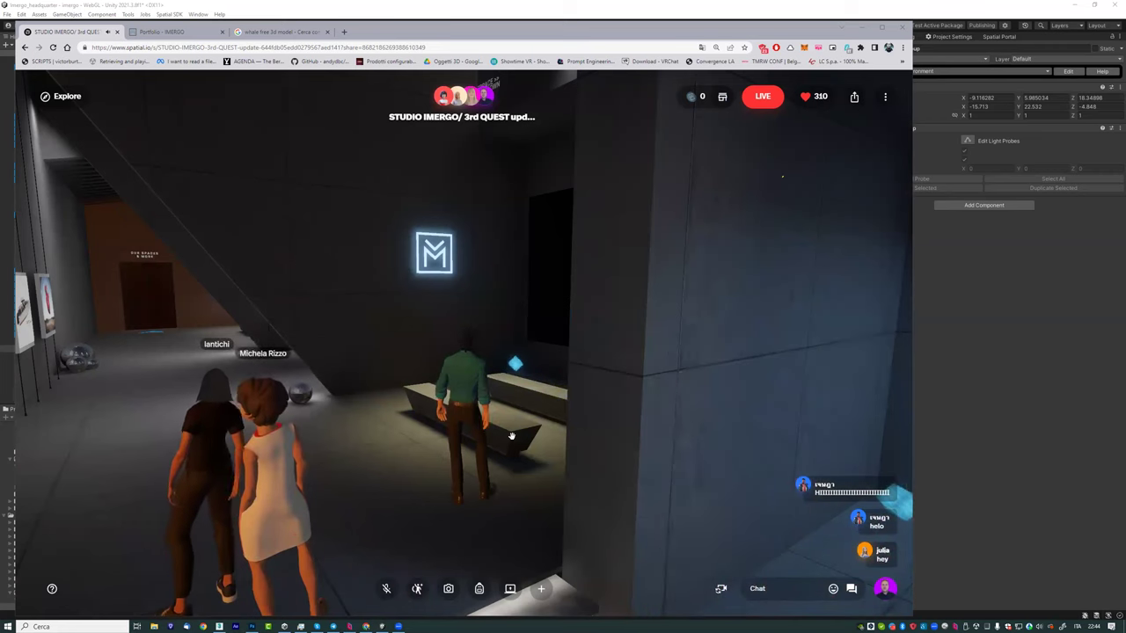
mouse_move(507, 399)
left_mouse_down()
mouse_move(469, 412)
mouse_move(530, 409)
mouse_move(414, 428)
mouse_move(456, 440)
left_mouse_up()
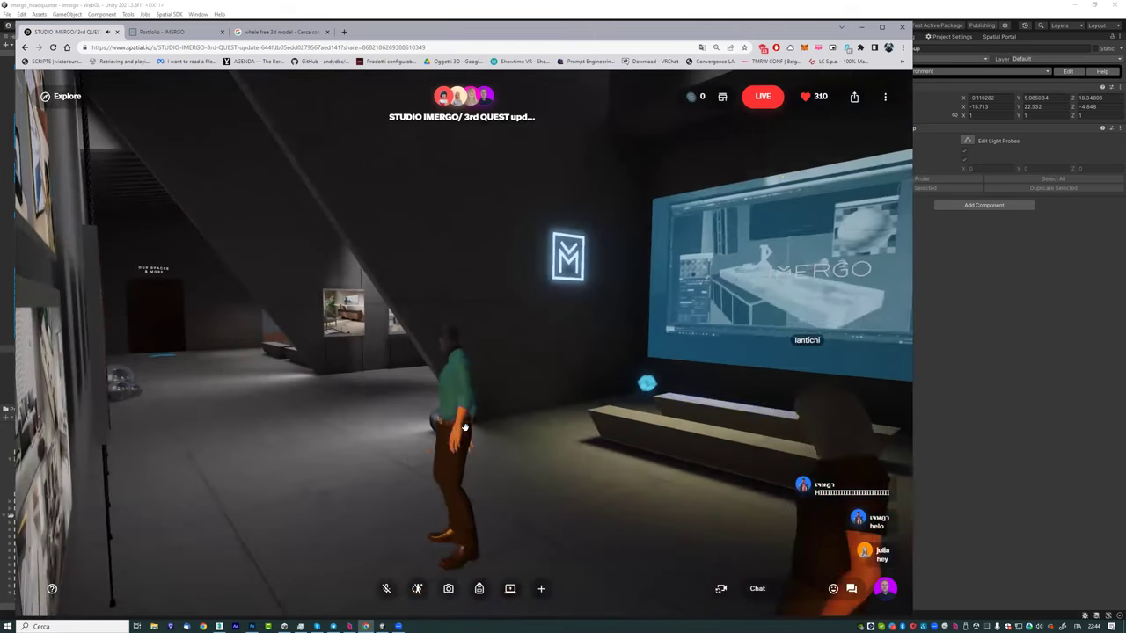
key("w")
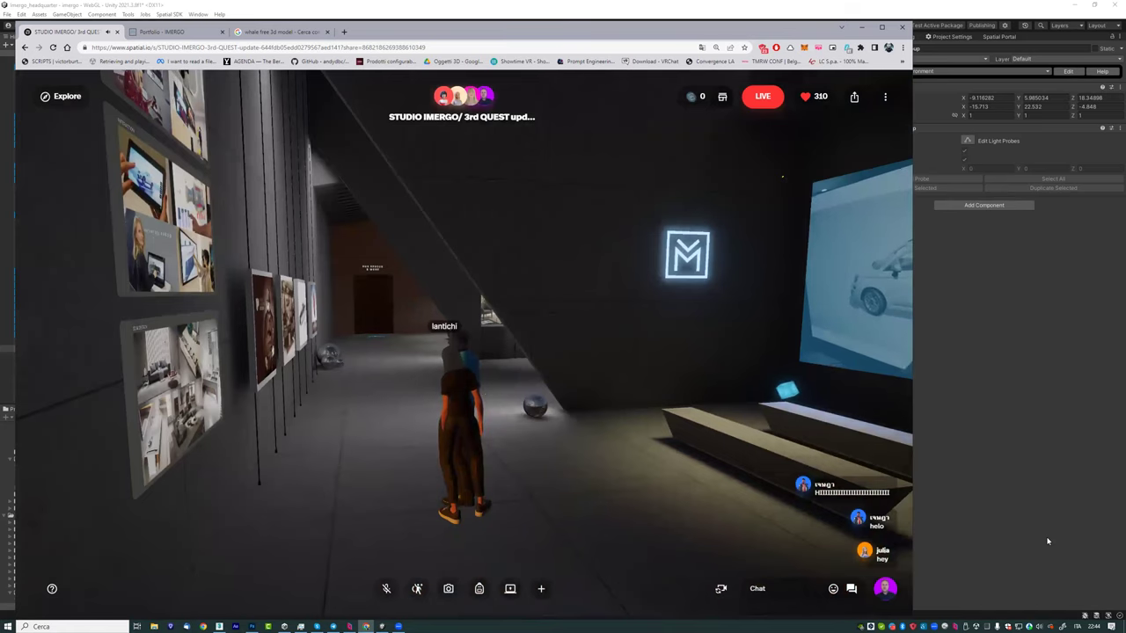
key("alt+Tab")
Step: Orbit around the gallery structure and select two rock meshes beside and below it
scroll(455, 213, "down", 5)
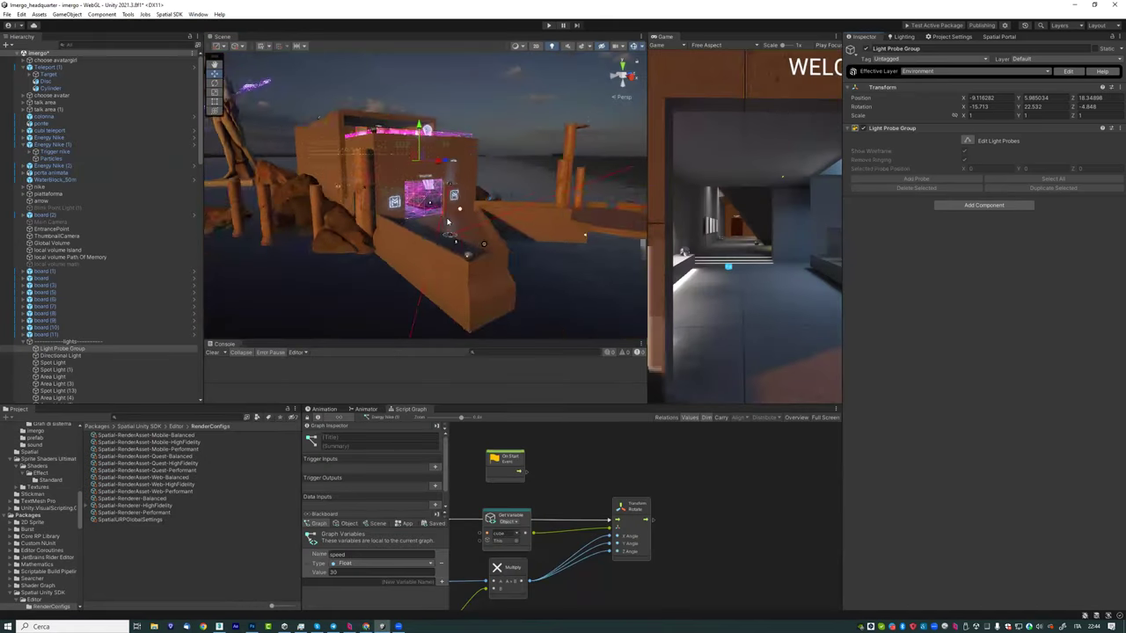
left_click_drag(455, 214, 423, 179, "alt")
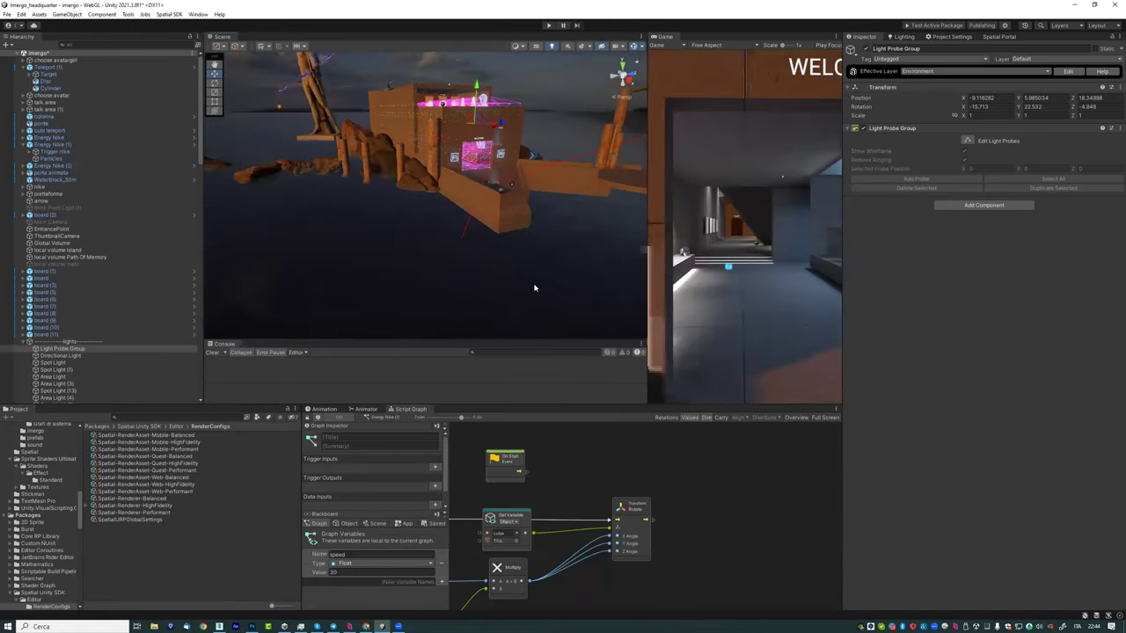
left_click_drag(534, 287, 448, 231, "alt")
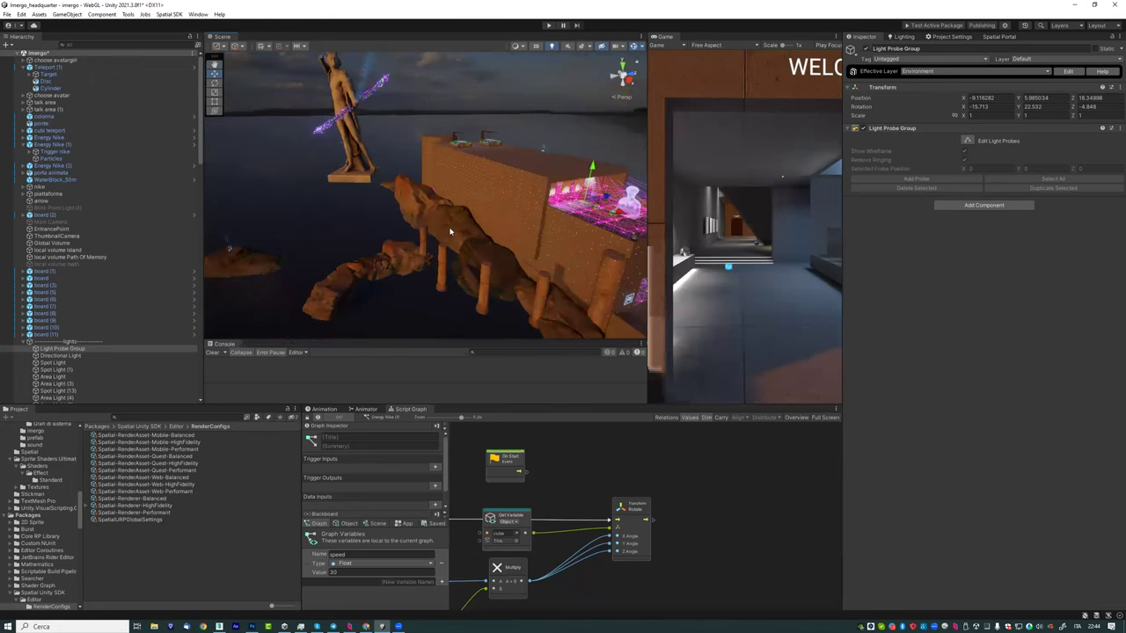
left_click(476, 253)
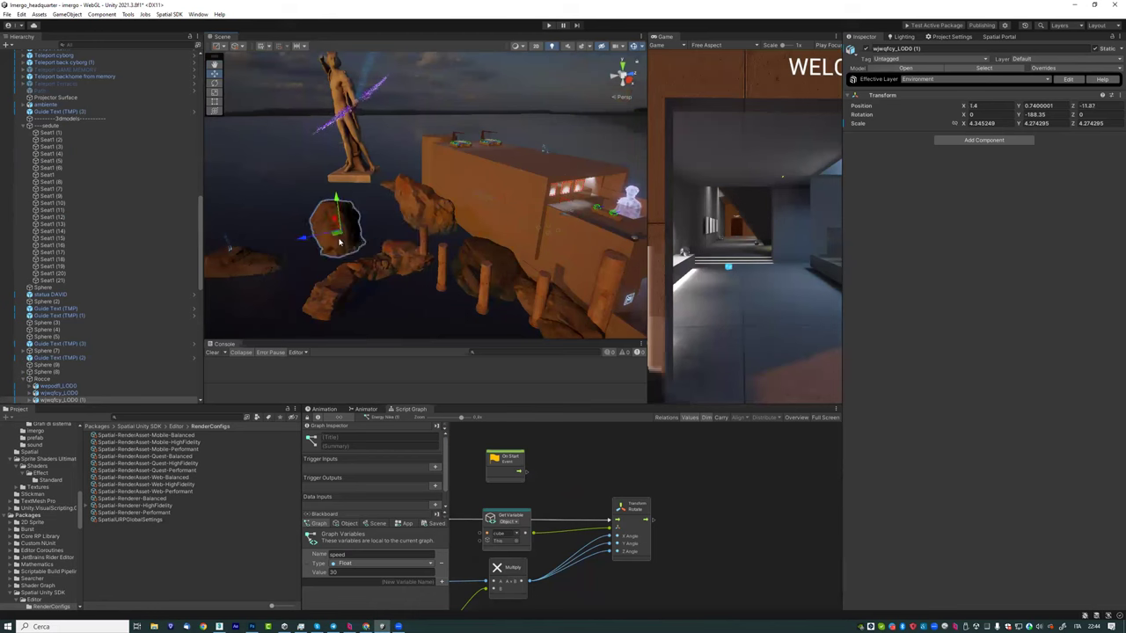
left_click(404, 261)
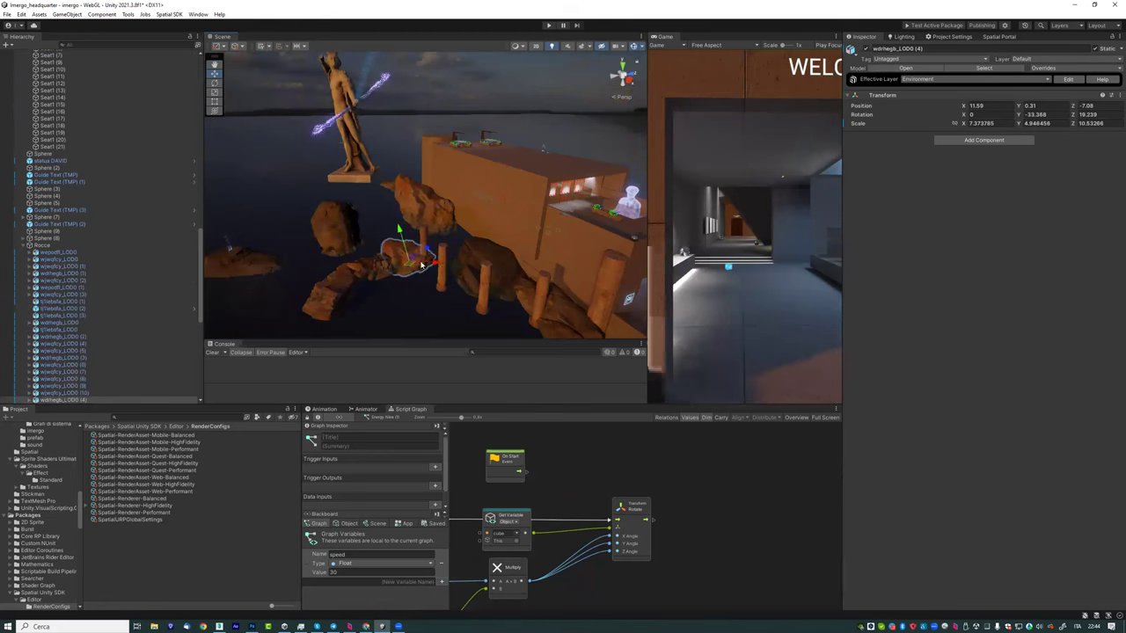
left_click_drag(403, 262, 465, 115, "alt")
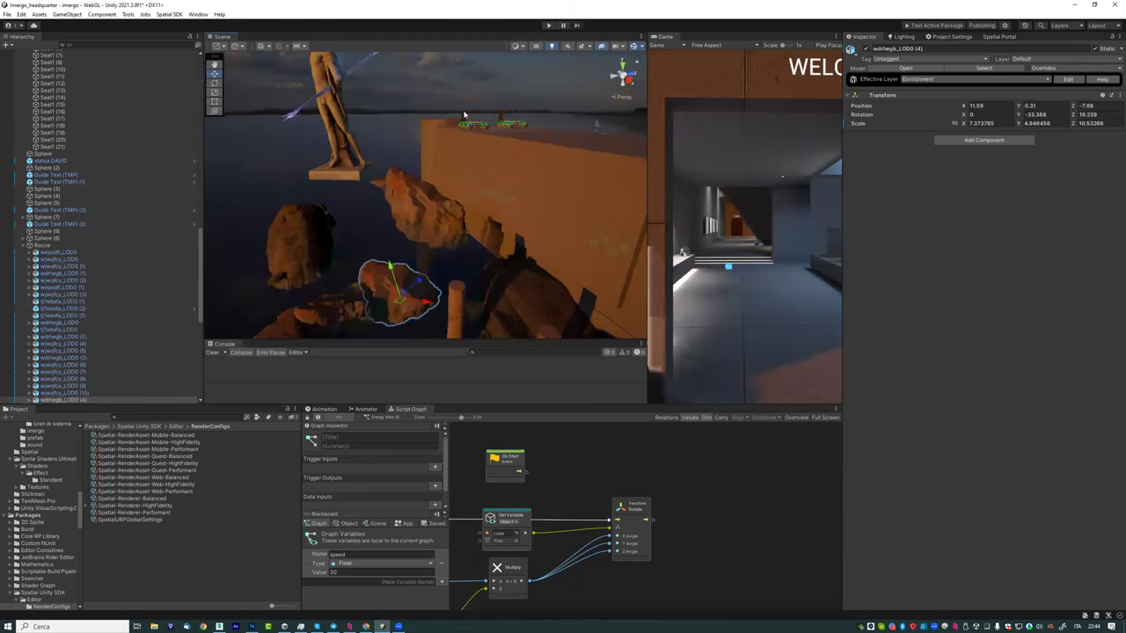
Step: Switch the Scene view Draw Mode to Wireframe and orbit around the rock meshes
left_click(523, 48)
left_click(530, 70)
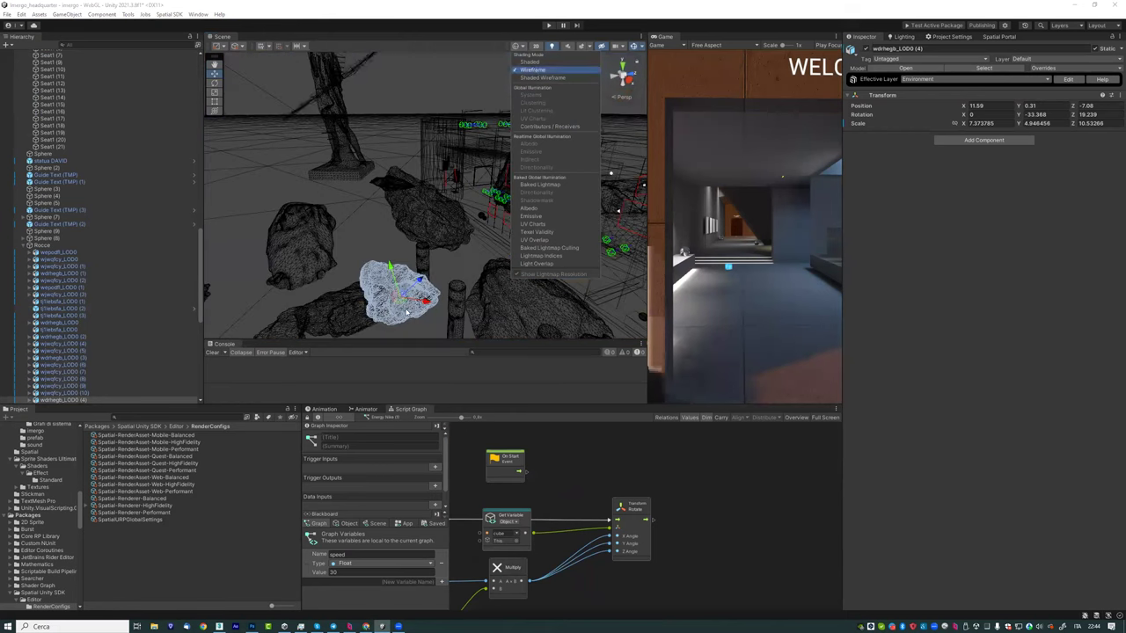
left_click_drag(498, 262, 555, 260, "alt")
mouse_move(496, 234)
left_mouse_down("alt")
mouse_move(469, 186)
mouse_move(430, 181)
left_mouse_up("alt")
scroll(440, 191, "up", 2)
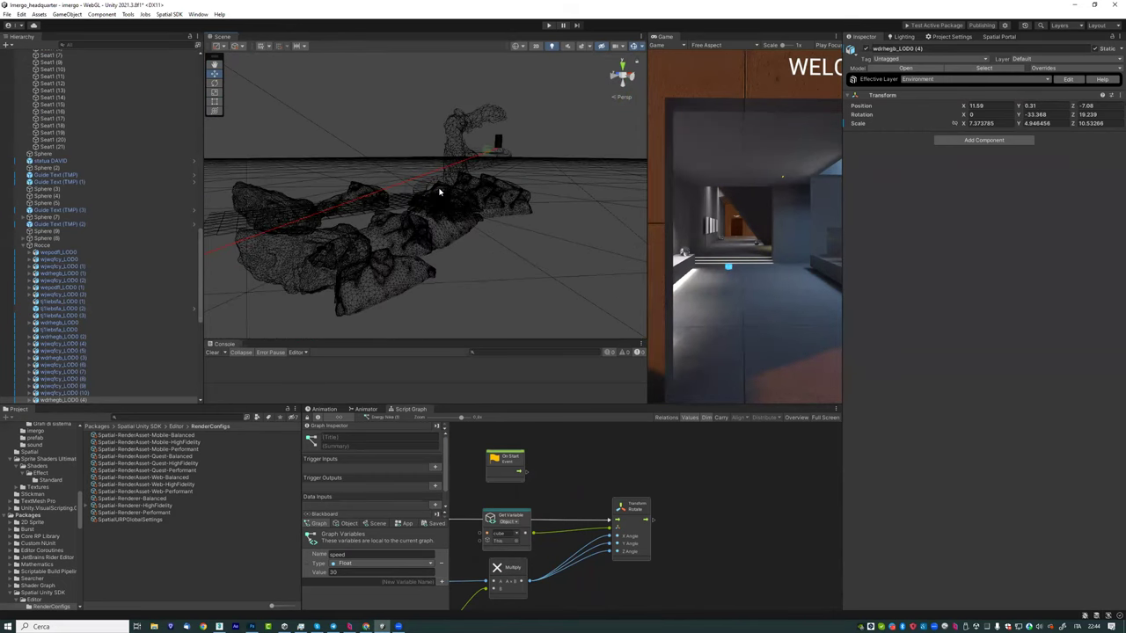
scroll(440, 191, "up", 2)
scroll(500, 205, "down", 2)
scroll(523, 197, "down", 1)
Step: Rotate toward the buildings and zoom in on the dense wireframe rock meshes
left_click_drag(370, 198, 531, 221, "alt")
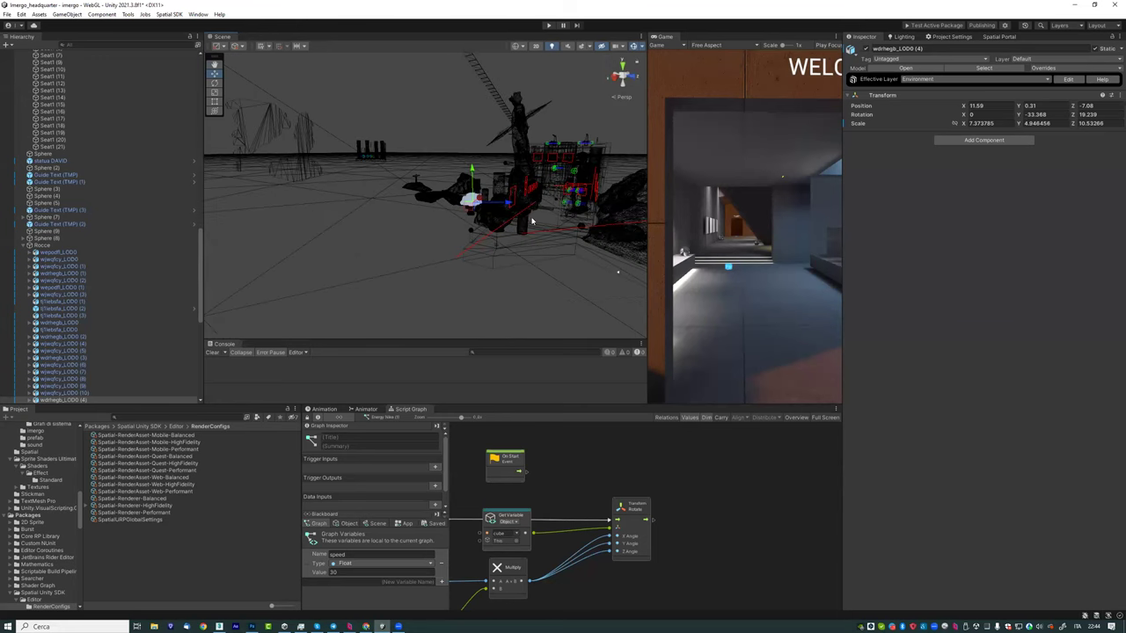
scroll(395, 190, "up", 2)
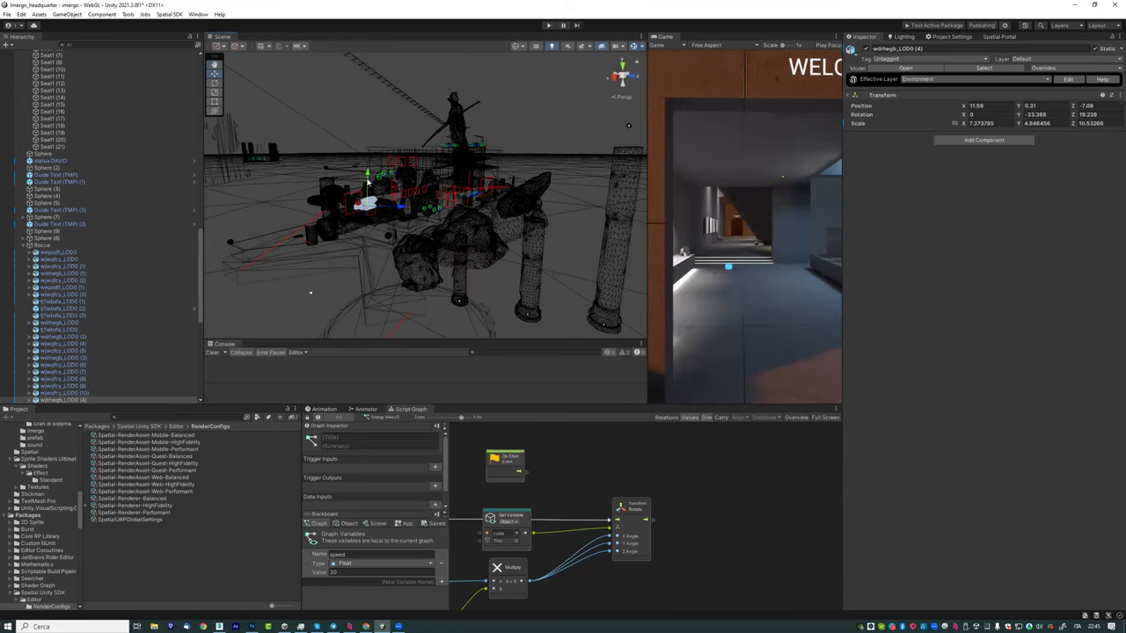
scroll(370, 184, "up", 2)
scroll(357, 200, "up", 2)
scroll(343, 198, "up", 2)
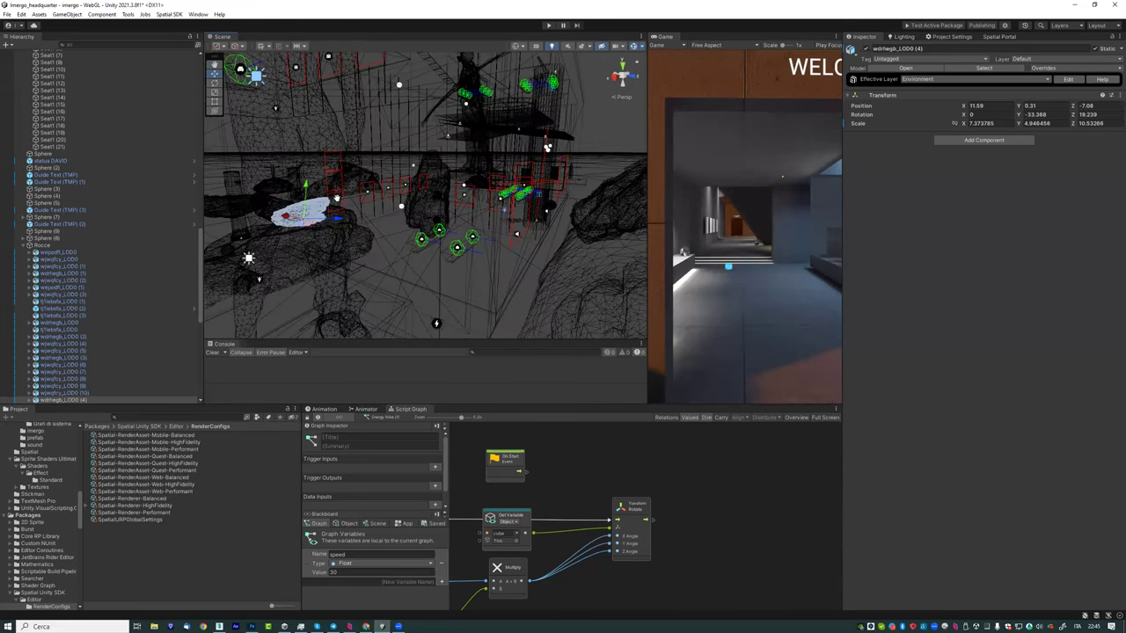
scroll(337, 199, "up", 2)
scroll(337, 198, "up", 2)
scroll(337, 199, "up", 1)
Step: Switch the Scene view back to shaded rendering and turn to face the wall frames
left_click(519, 45)
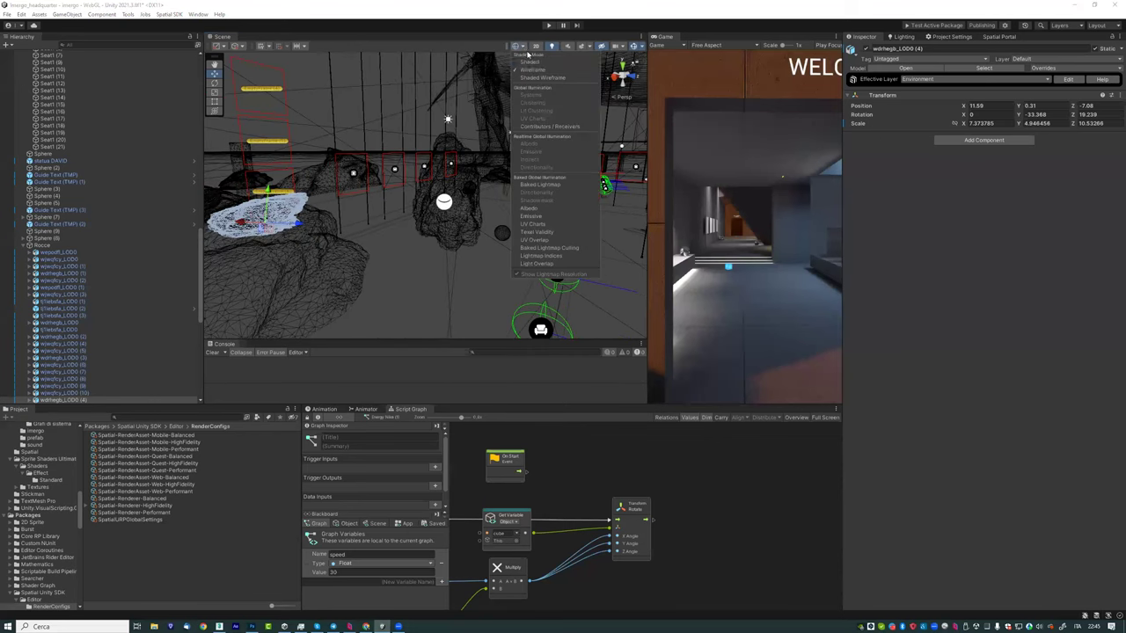
left_click(530, 62)
mouse_move(446, 118)
right_mouse_down()
mouse_move(437, 196)
mouse_move(459, 197)
right_mouse_up()
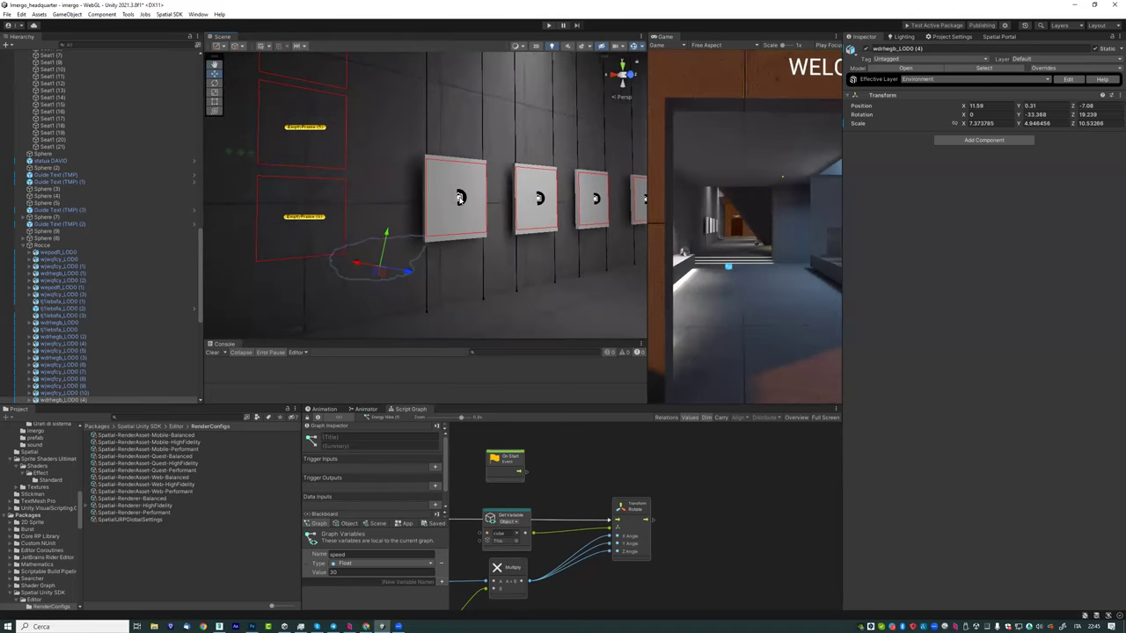
Step: Select the Empty Frame inside the wall board and orbit around it
left_click(459, 197)
left_click(459, 197)
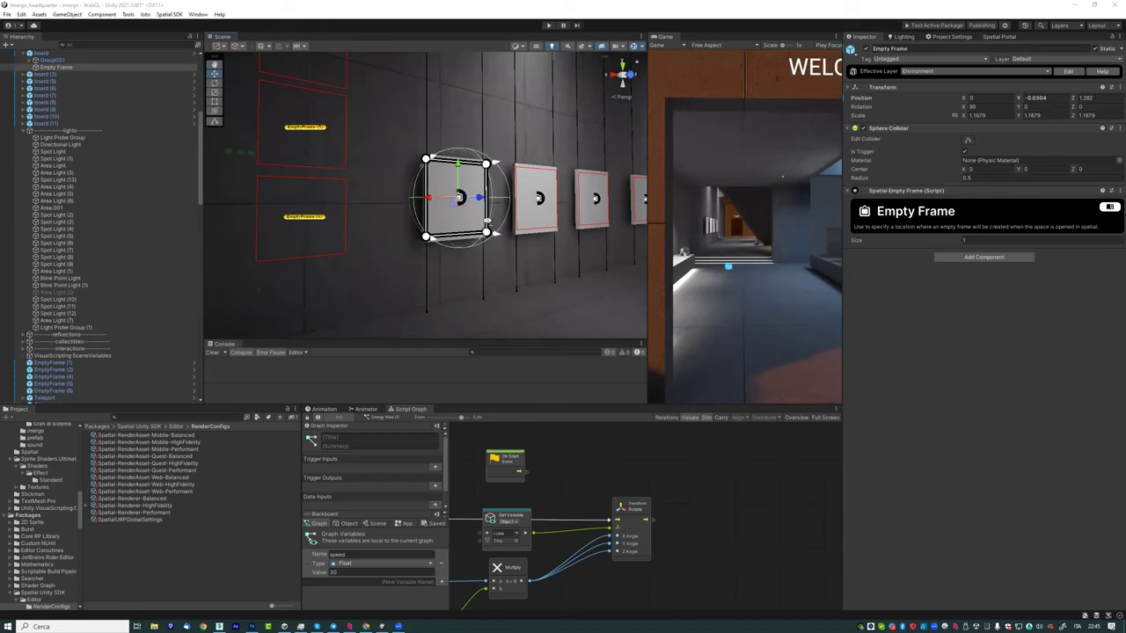
left_click_drag(459, 197, 431, 200, "alt")
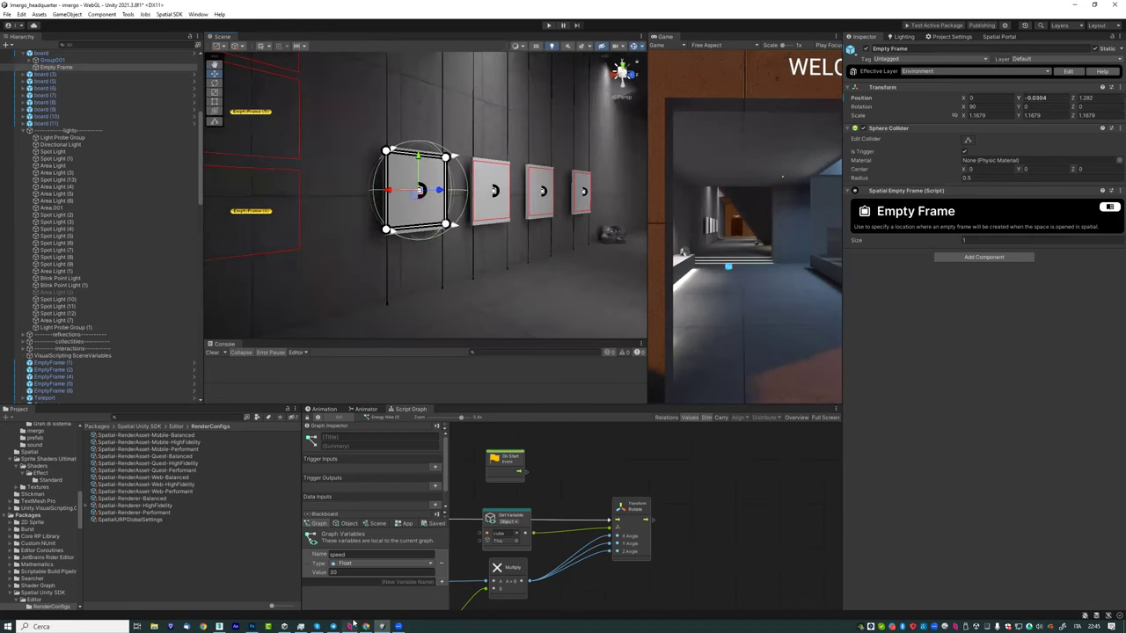
mouse_move(365, 623)
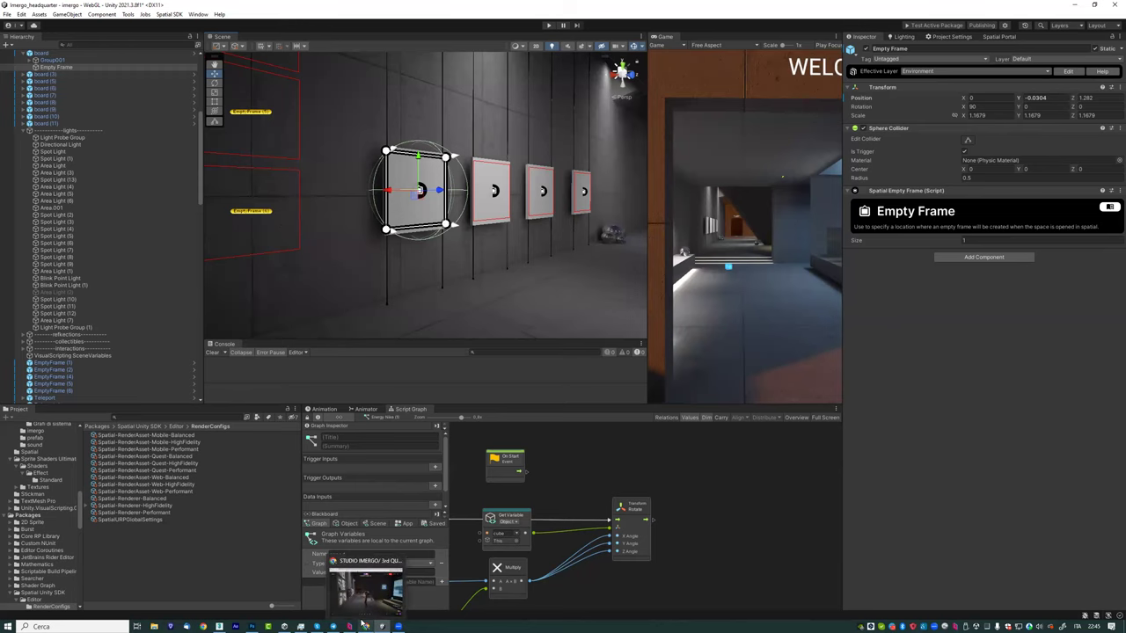
Step: Bring the Spatial space forward and walk past the M sign to the two wall pictures
left_click(362, 624)
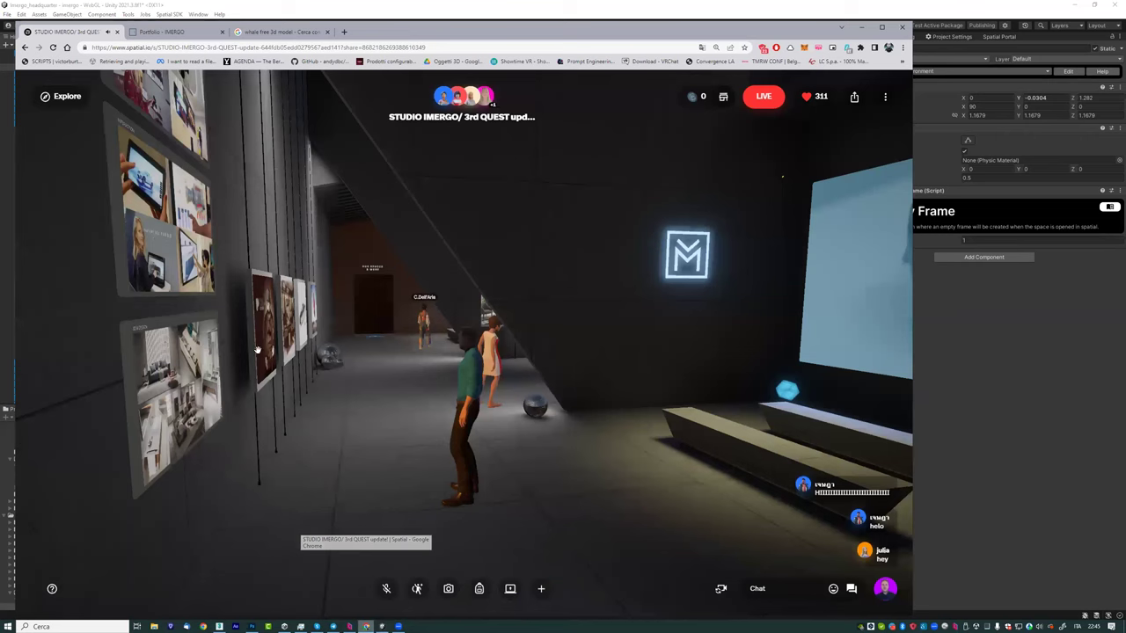
left_click_drag(293, 410, 388, 380)
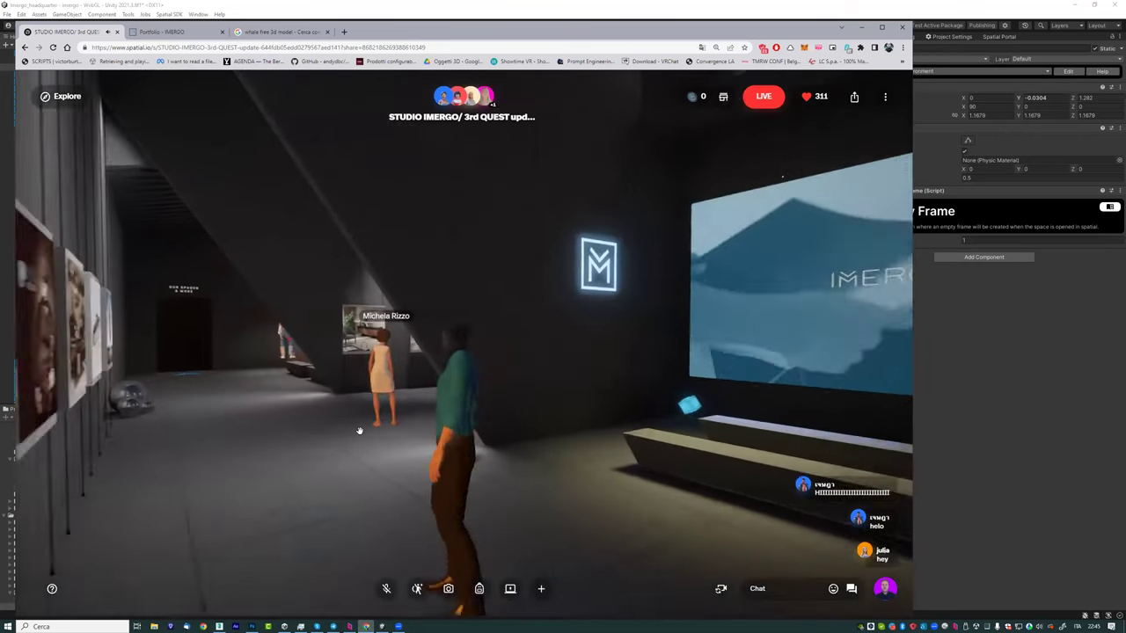
mouse_move(388, 380)
left_mouse_down()
mouse_move(306, 419)
mouse_move(450, 413)
mouse_move(380, 407)
left_mouse_up()
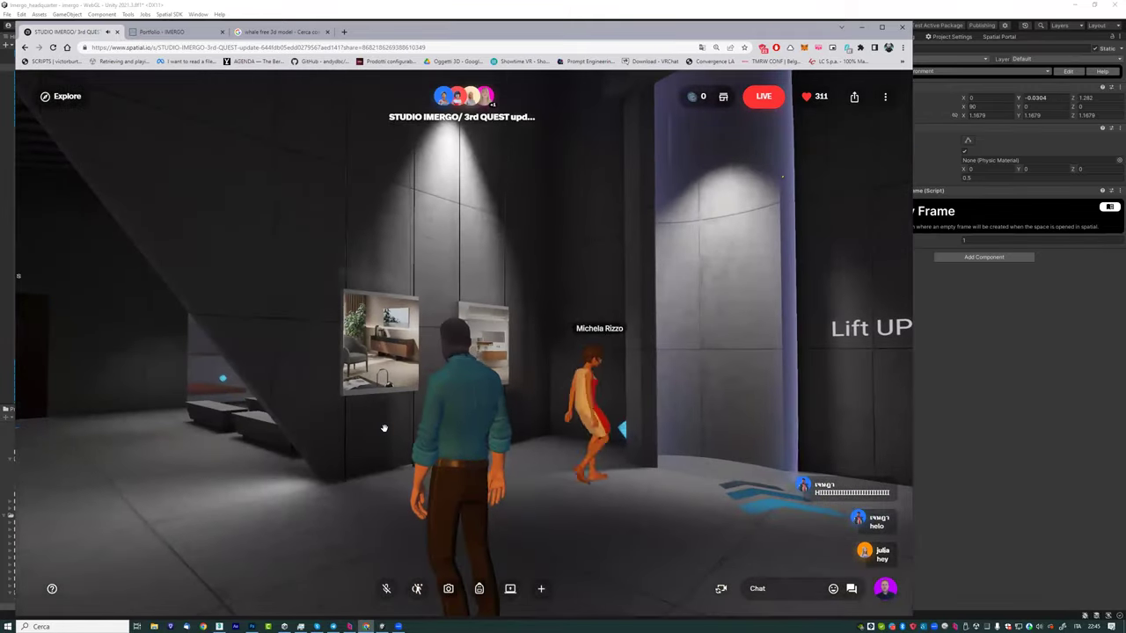
mouse_move(397, 442)
left_mouse_down()
mouse_move(431, 299)
mouse_move(376, 246)
left_mouse_up()
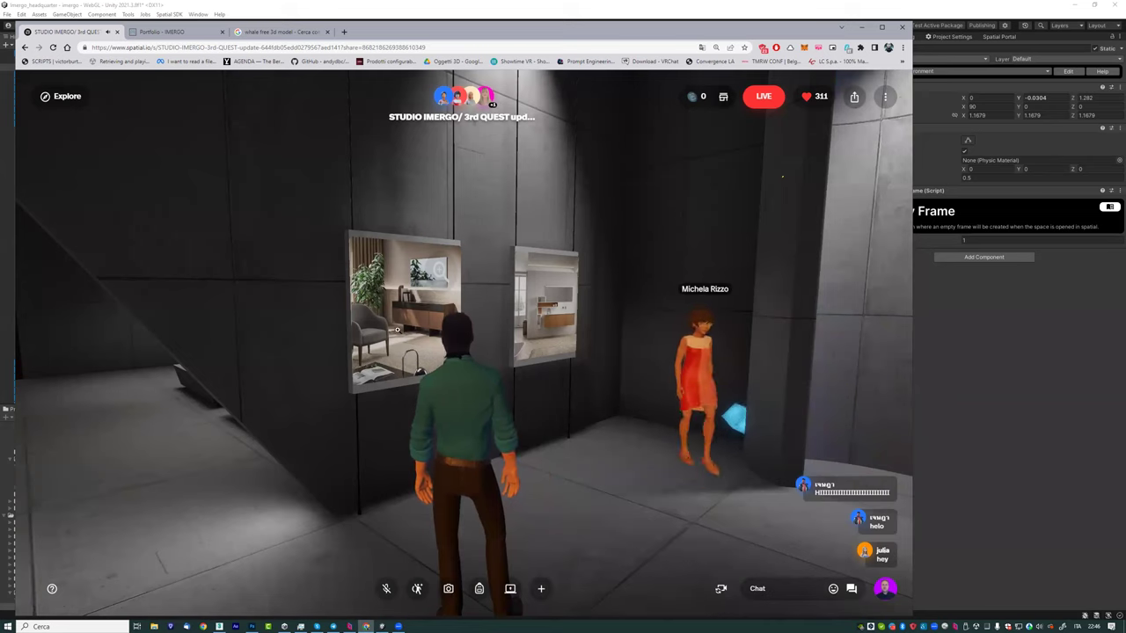
left_click(422, 301)
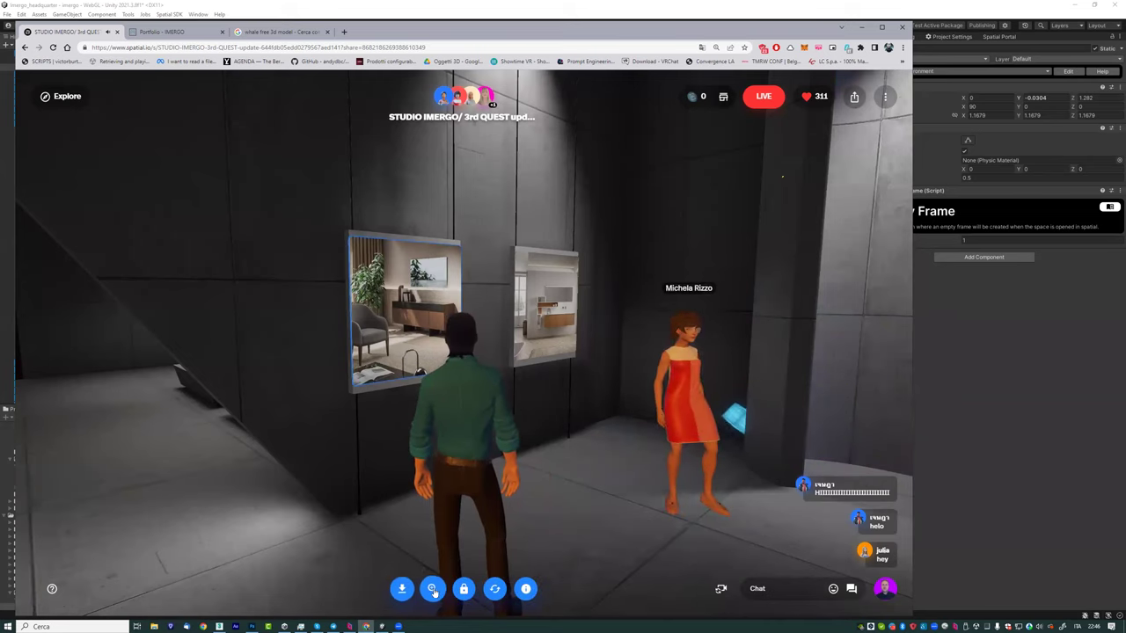
left_click(463, 589)
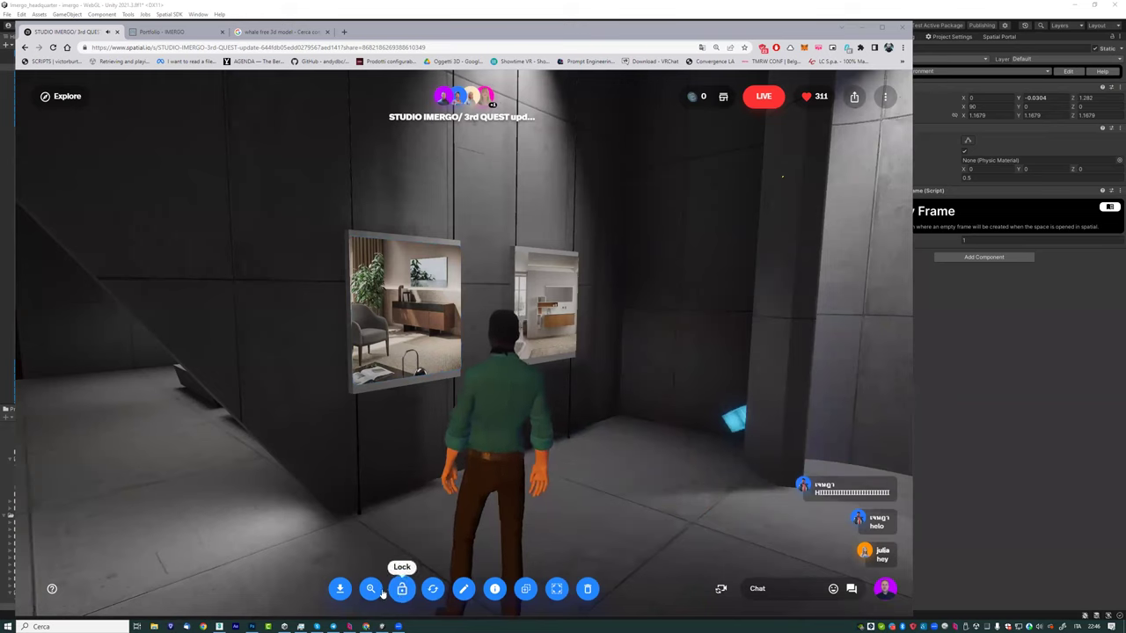
left_click(466, 592)
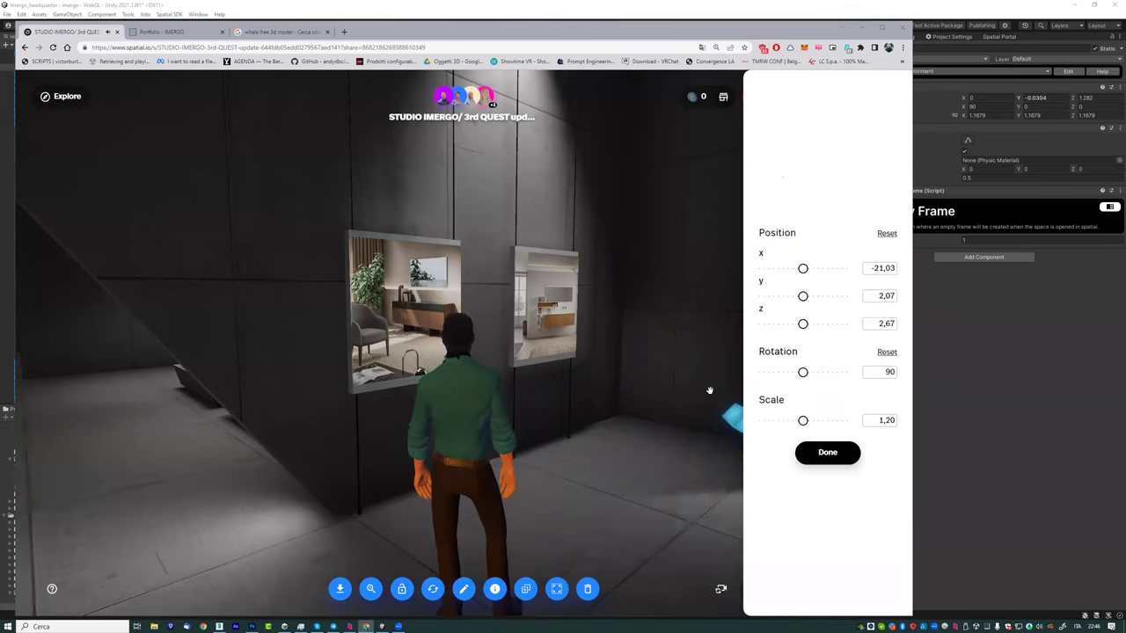
left_click(403, 589)
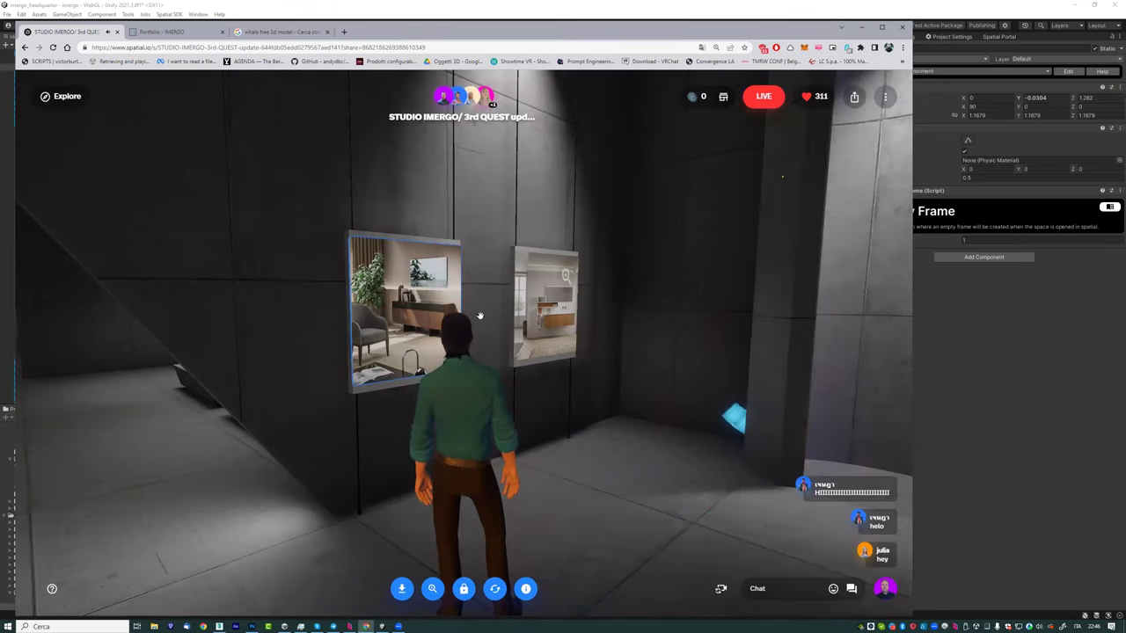
Step: Run down the corridor onto the seaside terrace, then head back to the WELCOME entrance
left_click_drag(479, 315, 495, 131)
mouse_move(608, 387)
left_mouse_down()
mouse_move(511, 418)
mouse_move(249, 363)
left_mouse_up()
key("w")
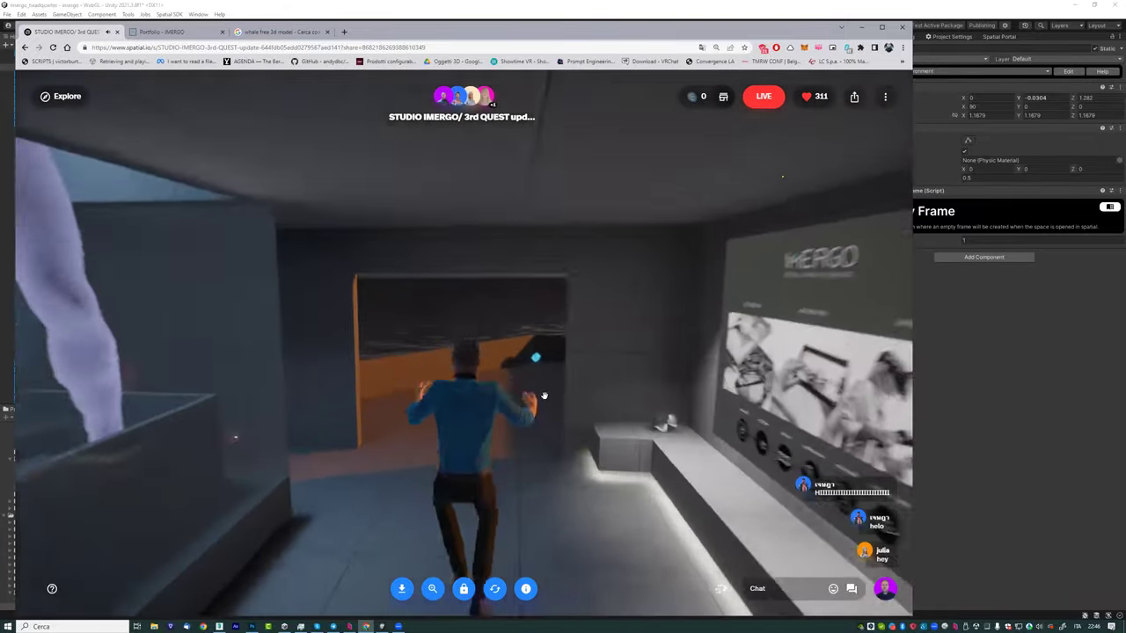
left_click_drag(249, 363, 555, 432)
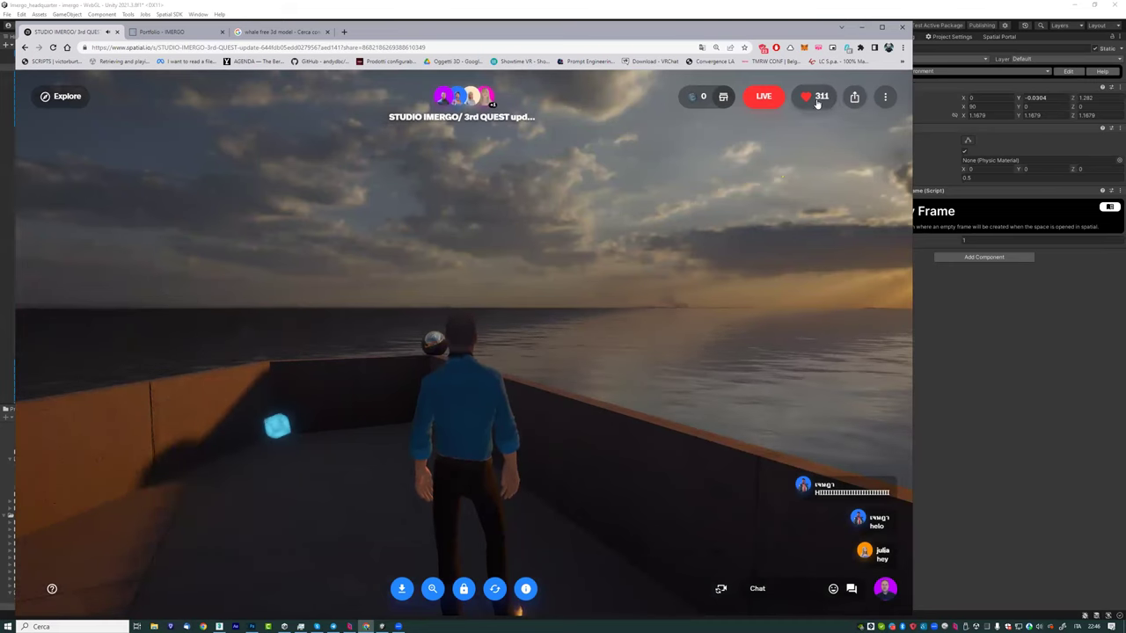
key("d")
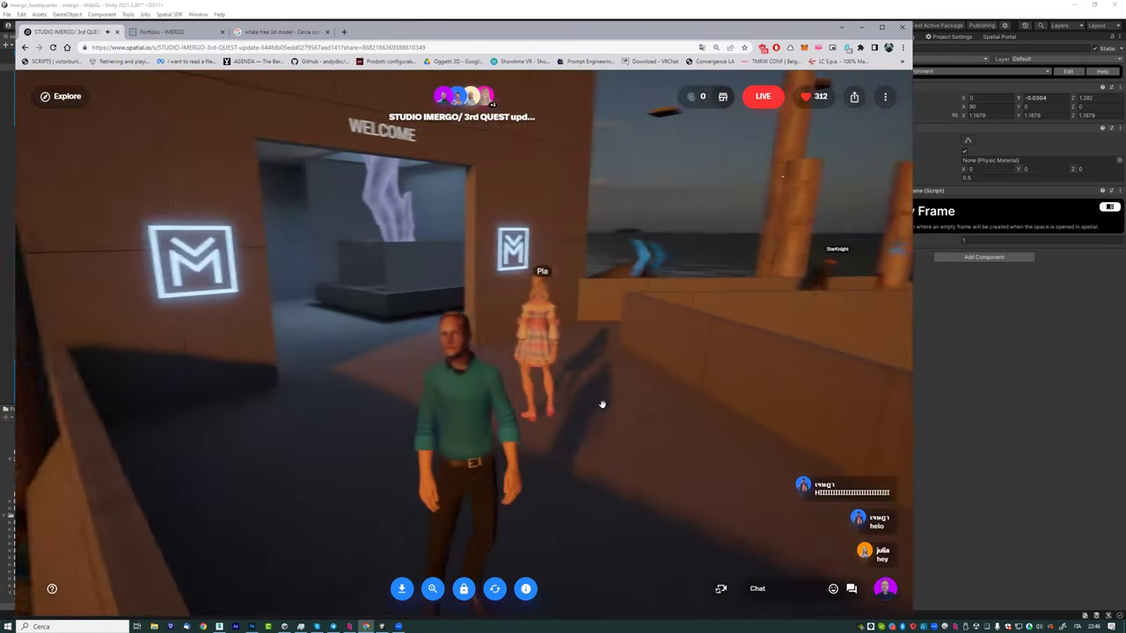
left_click_drag(603, 404, 380, 249)
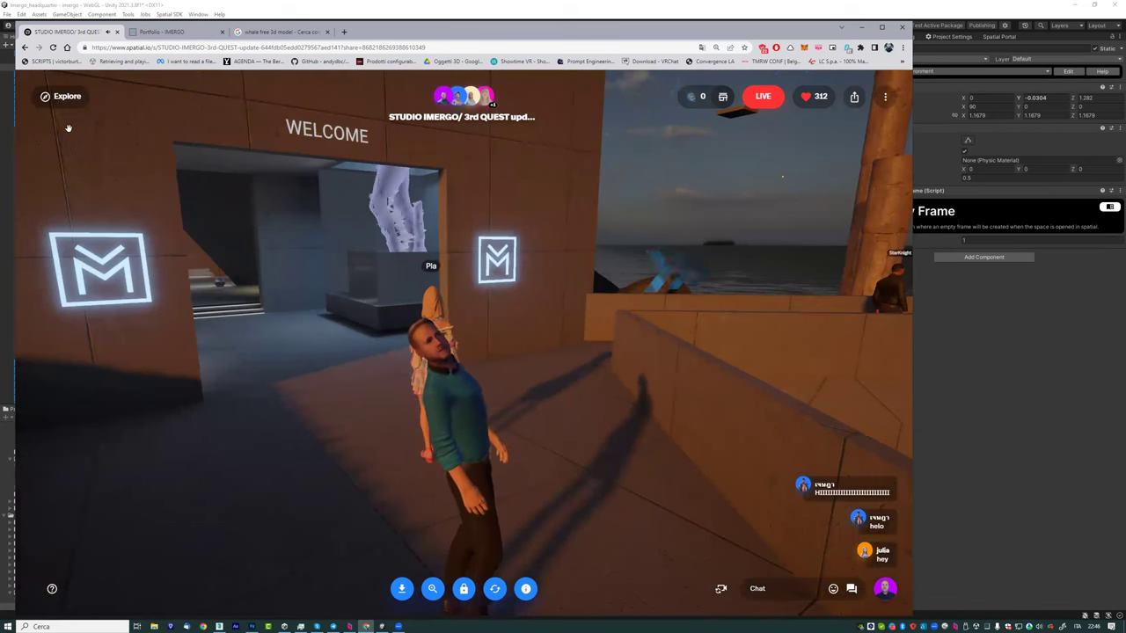
Step: Leave the current space via Explore and search Spatial for 'sfa'
left_click(55, 96)
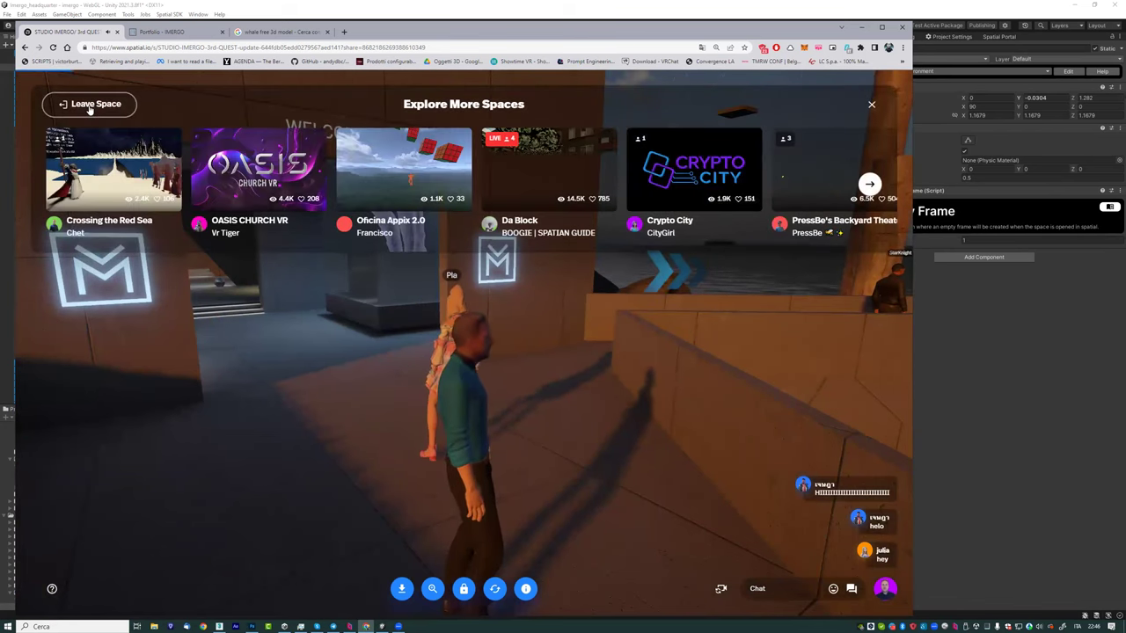
left_click(78, 104)
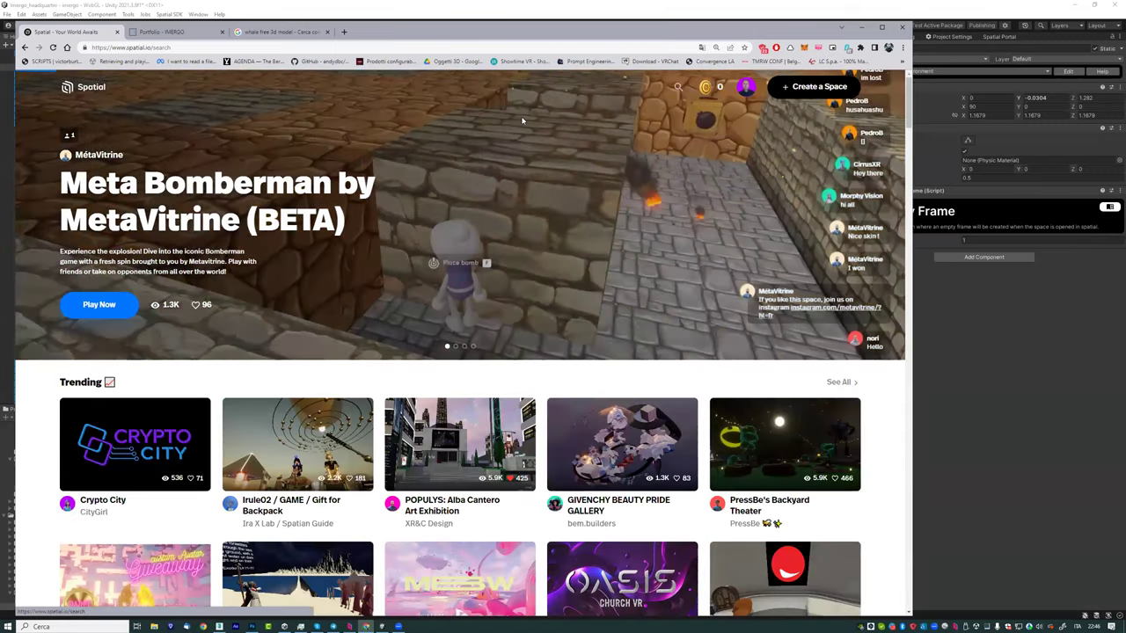
left_click(678, 88)
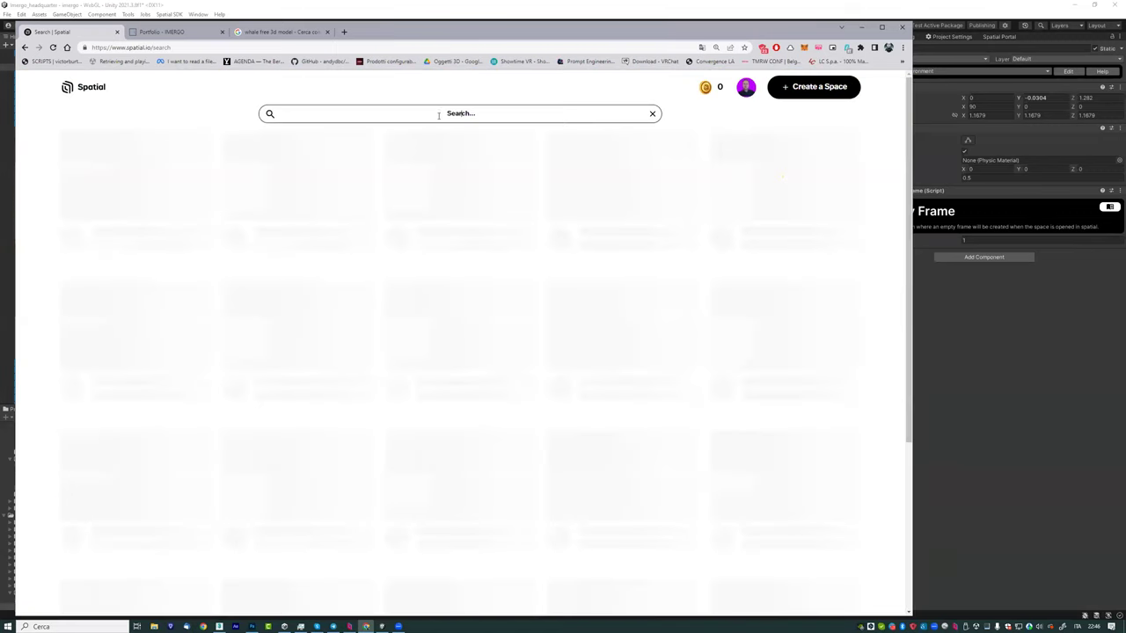
left_click(438, 114)
type("sfa")
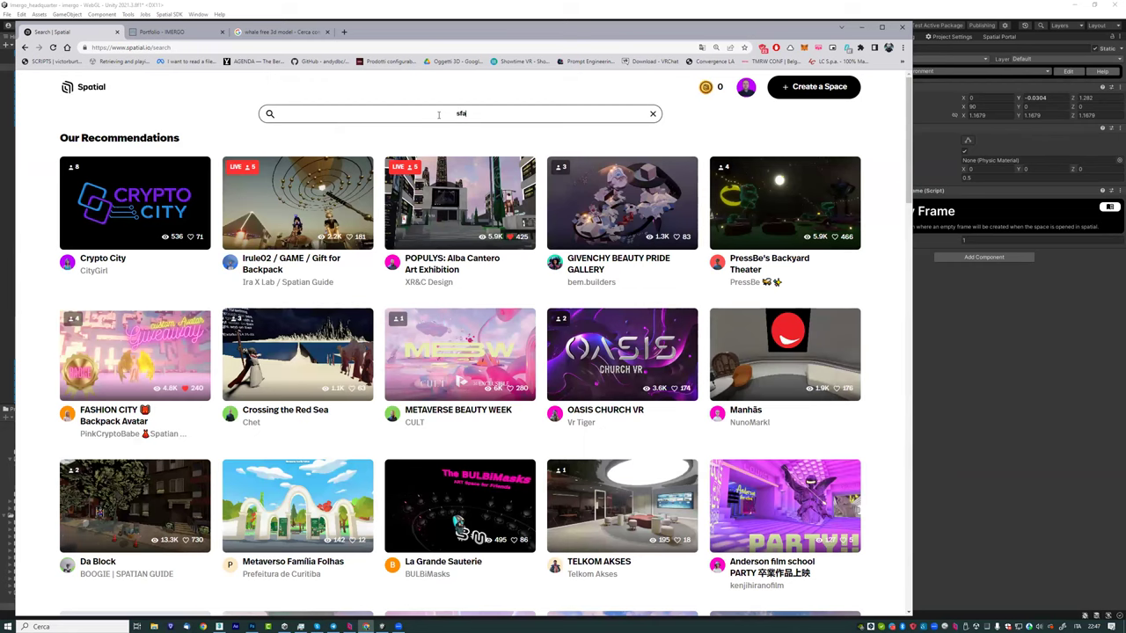
key("Return")
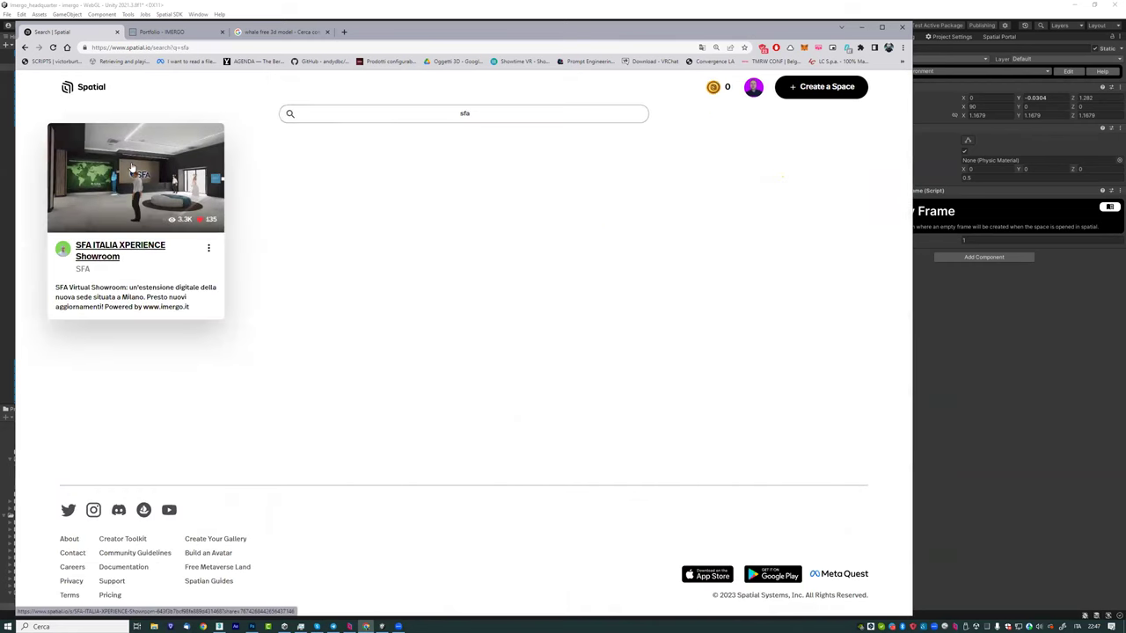
Step: Open the SFA ITALIA XPERIENCE Showroom space and look around at the world-map wall and SFA logo
left_click(131, 167)
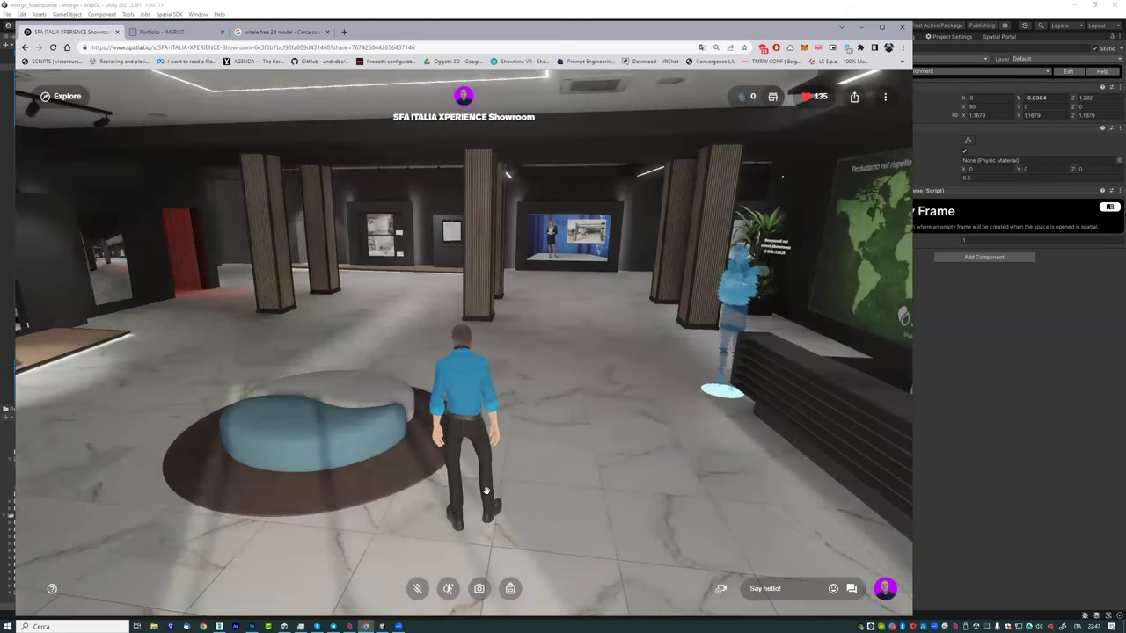
left_click_drag(383, 442, 534, 437)
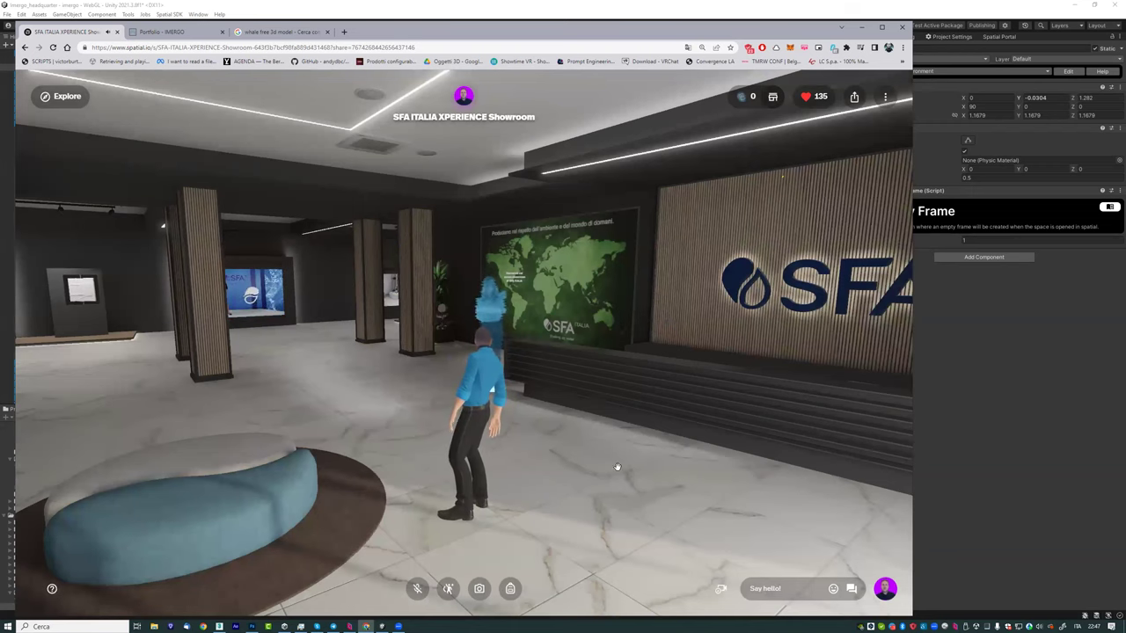
left_click_drag(618, 467, 557, 479)
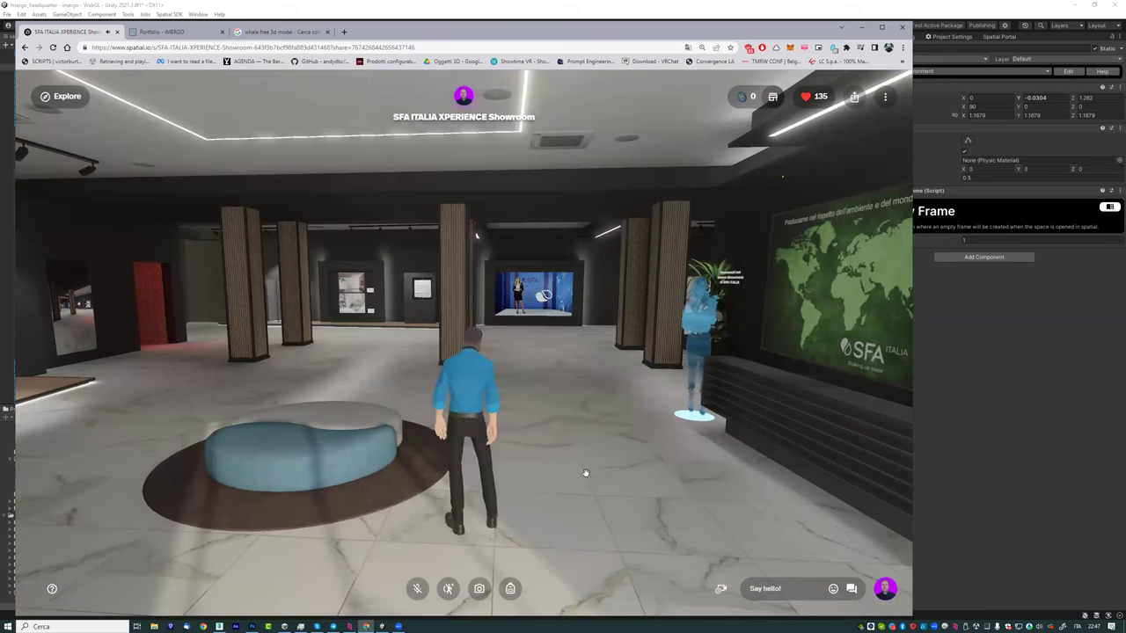
Step: Run through the blue-panelled hall and glass doors up to the room's wall screen
key("w")
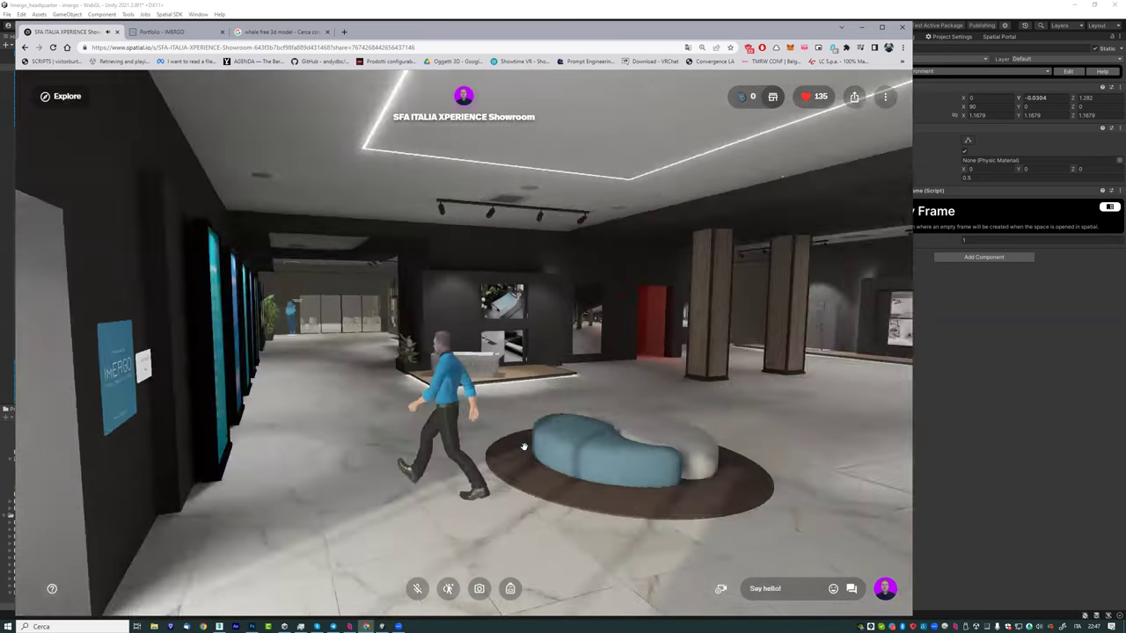
left_click_drag(637, 463, 531, 437)
key("w")
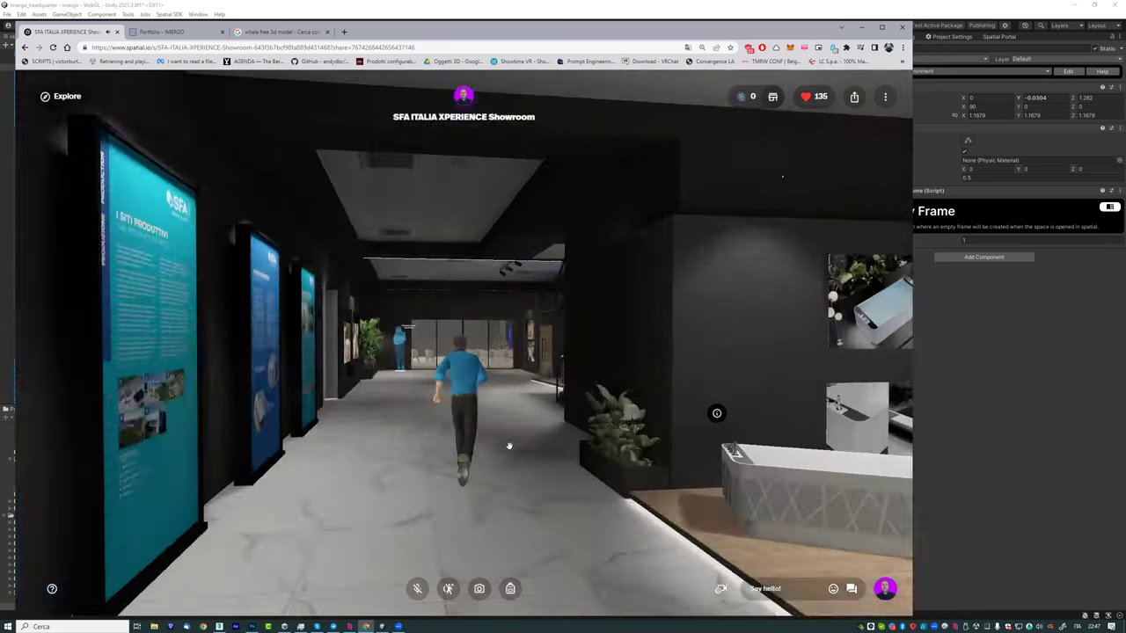
key("w")
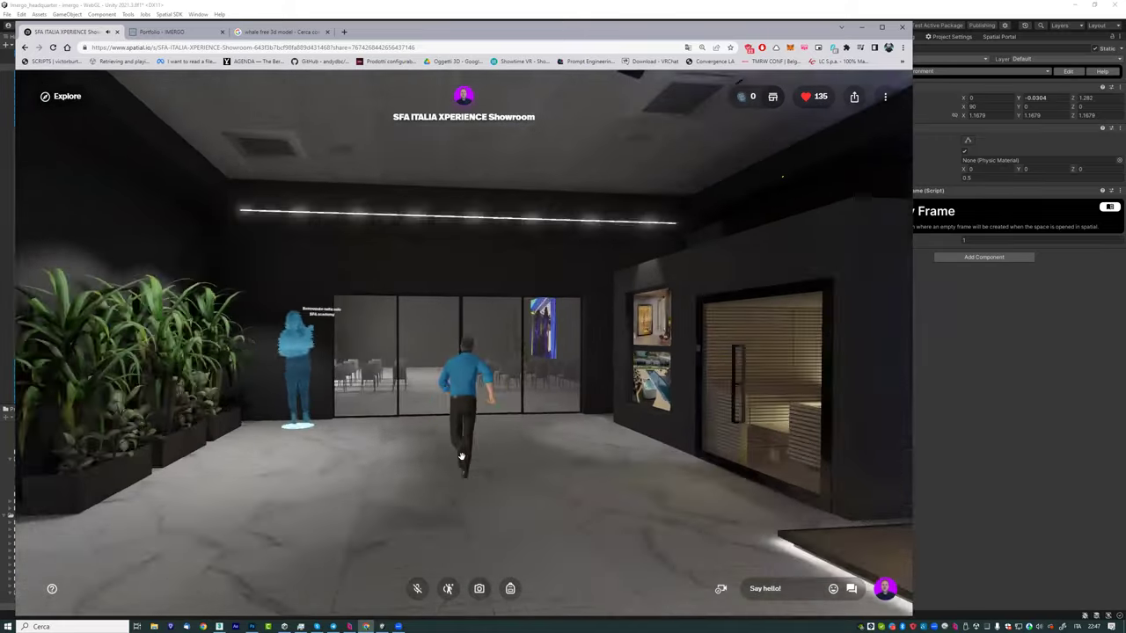
key("w")
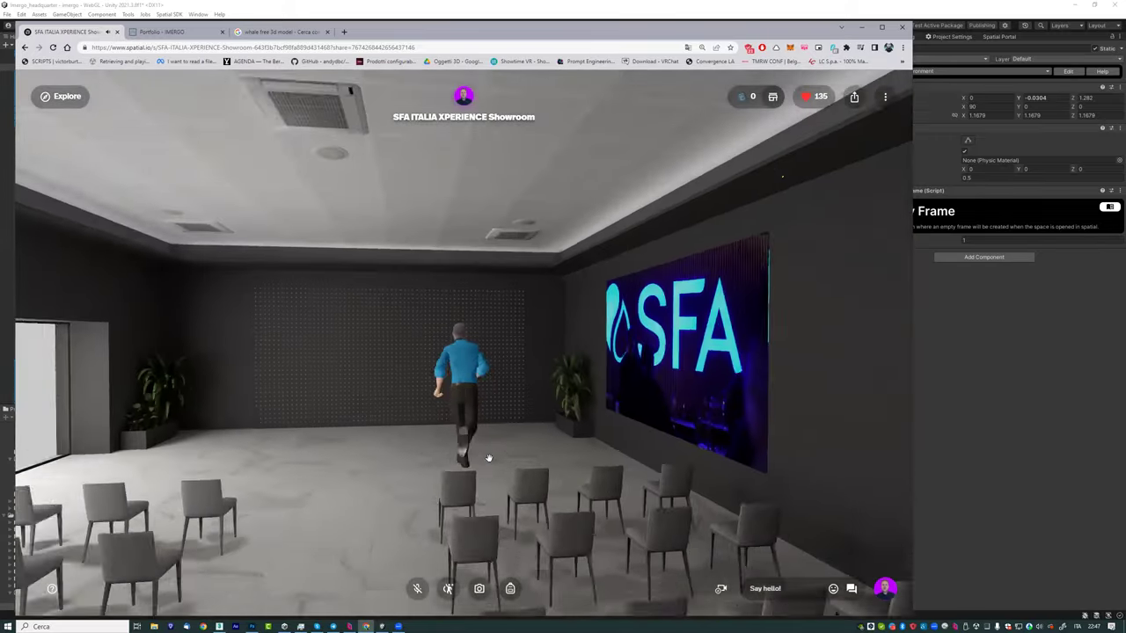
left_click_drag(488, 457, 558, 236)
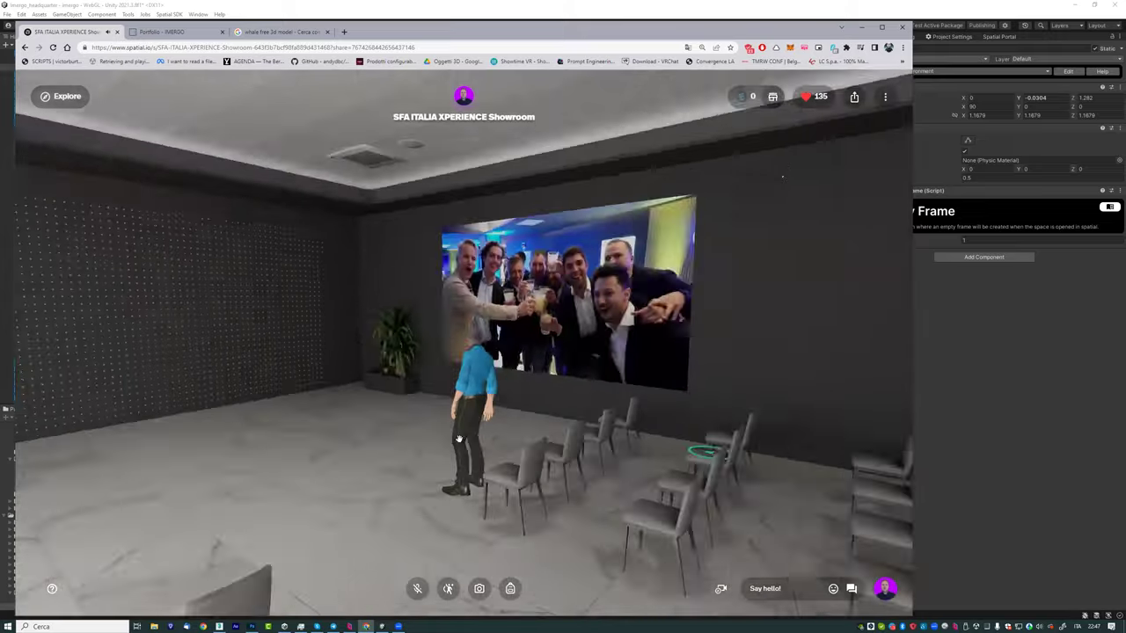
key("w")
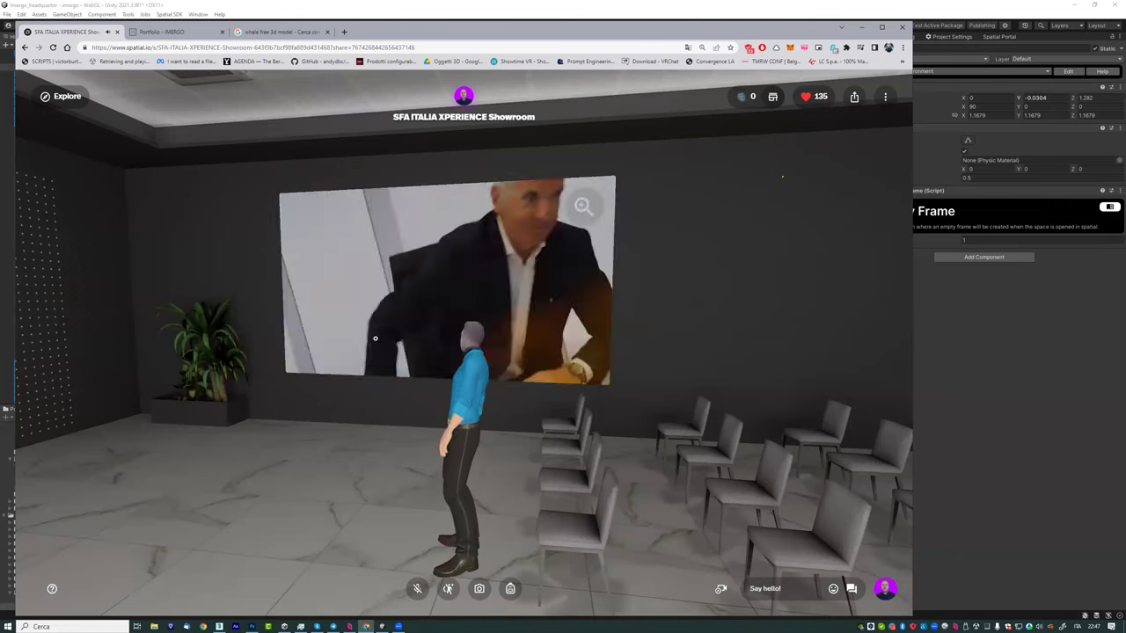
Step: Turn back through the glass doors and run down the corridor toward the reception wall
key("s")
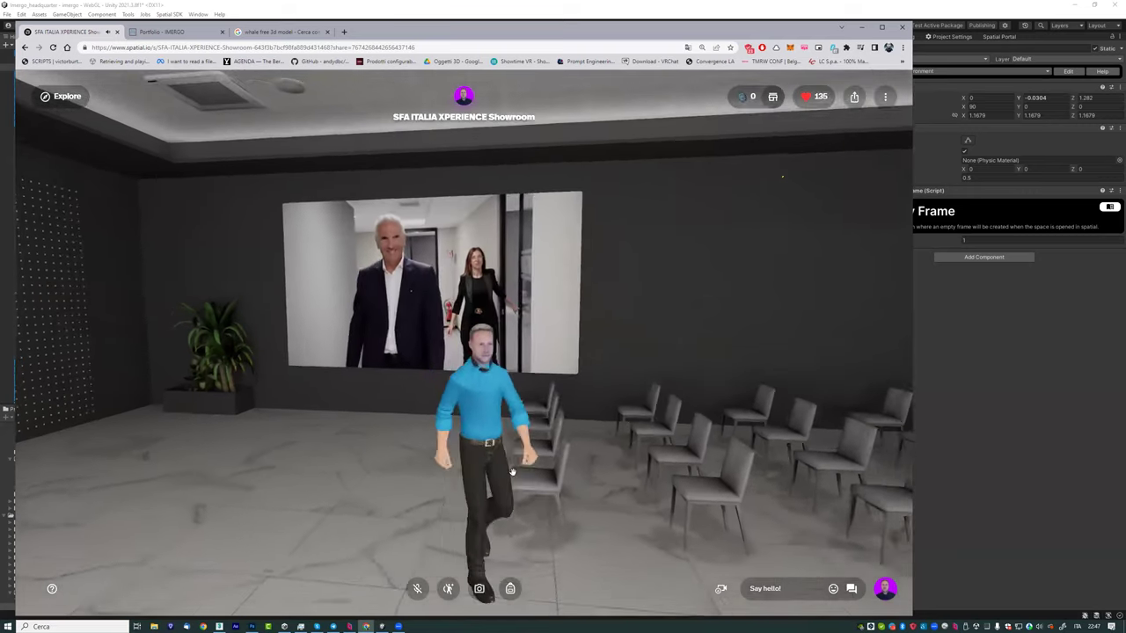
left_click_drag(512, 473, 480, 413)
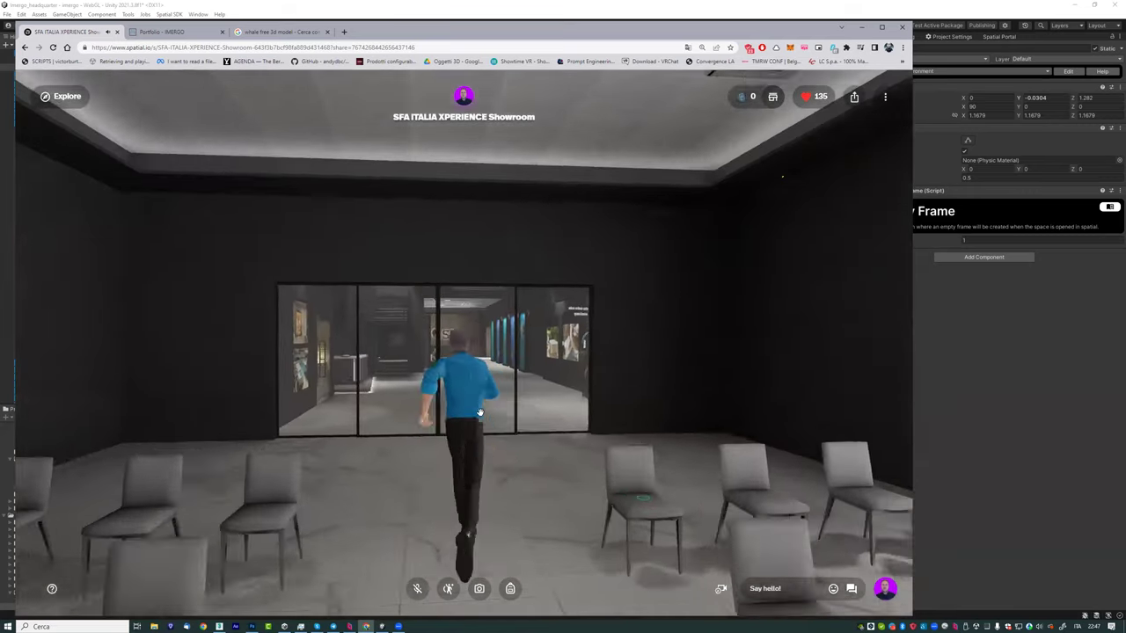
key("w")
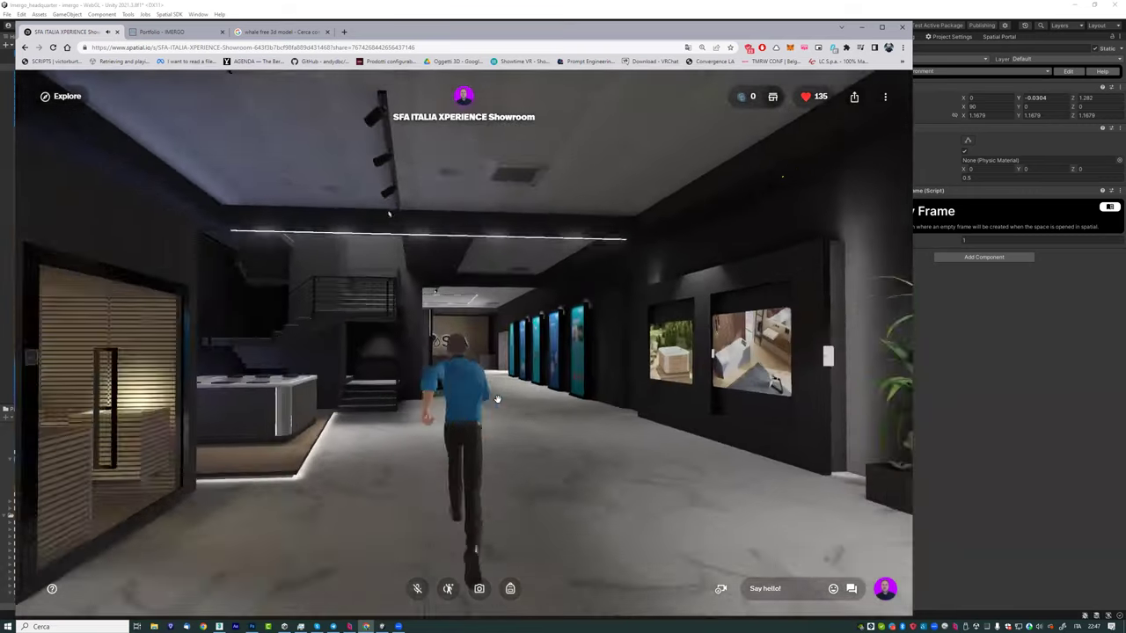
key("w")
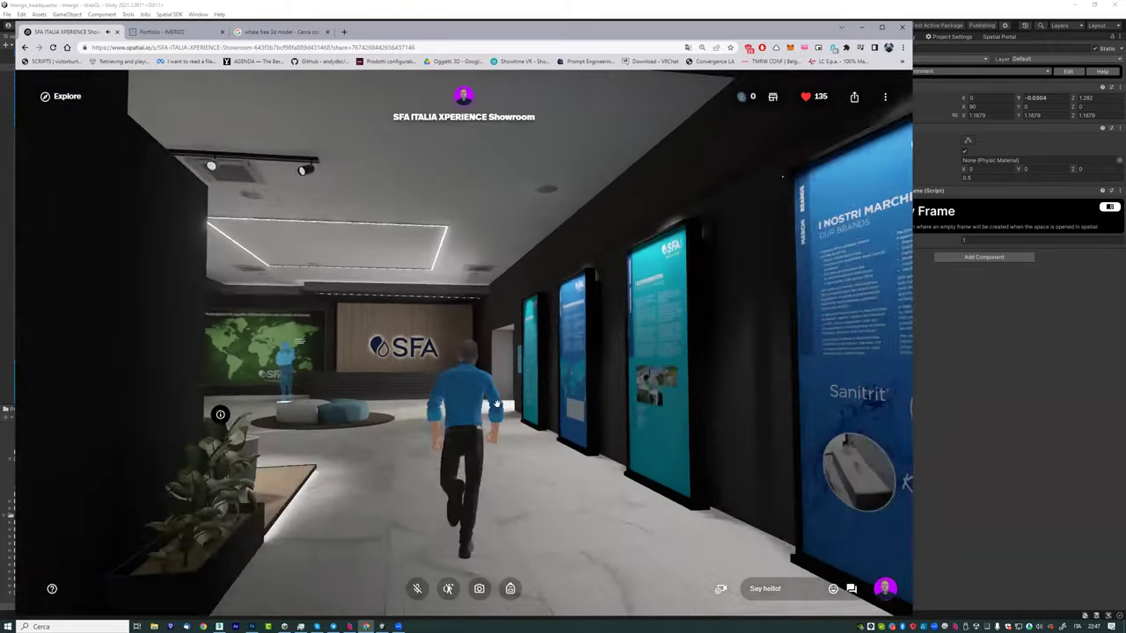
left_click_drag(497, 404, 598, 253)
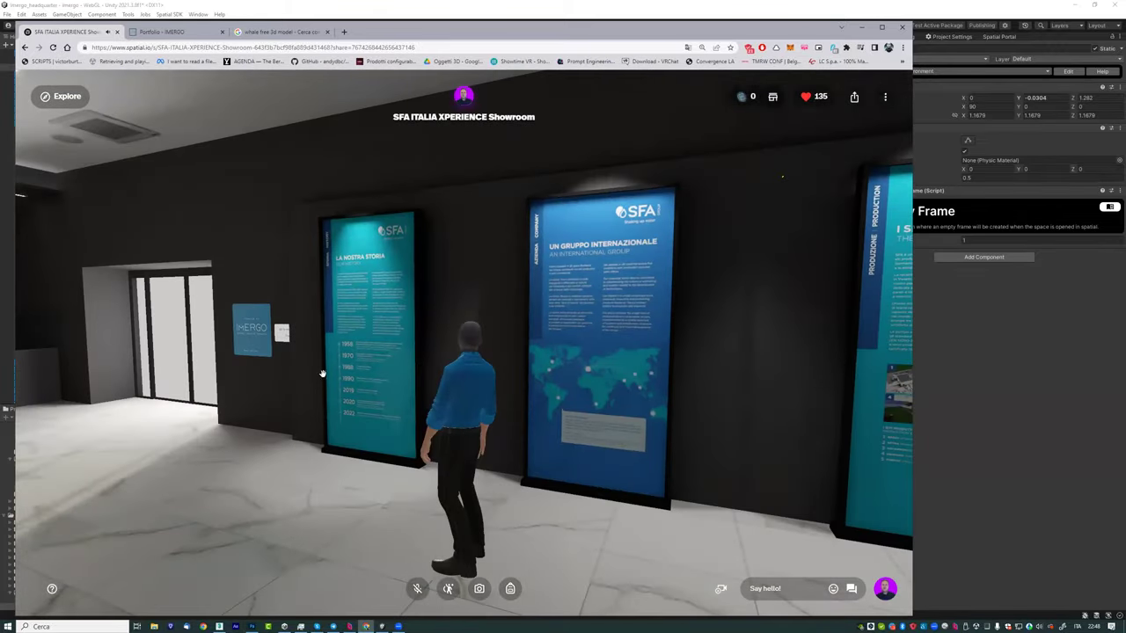
Step: Walk past the SFA reception to the green world-map wall and the hologram guide
key("a")
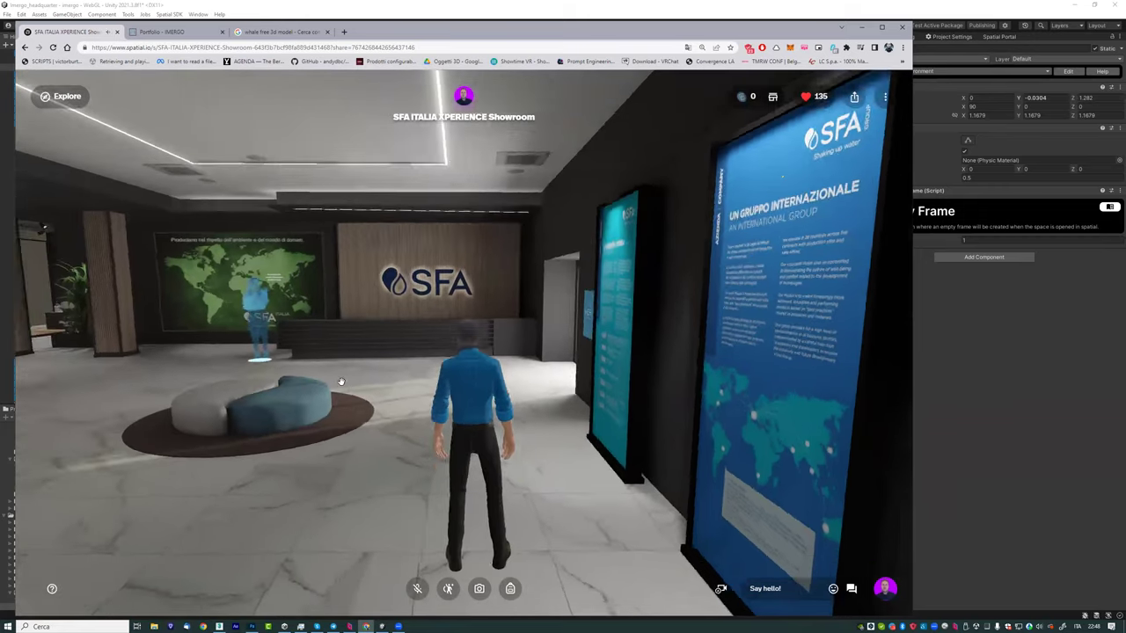
key("w")
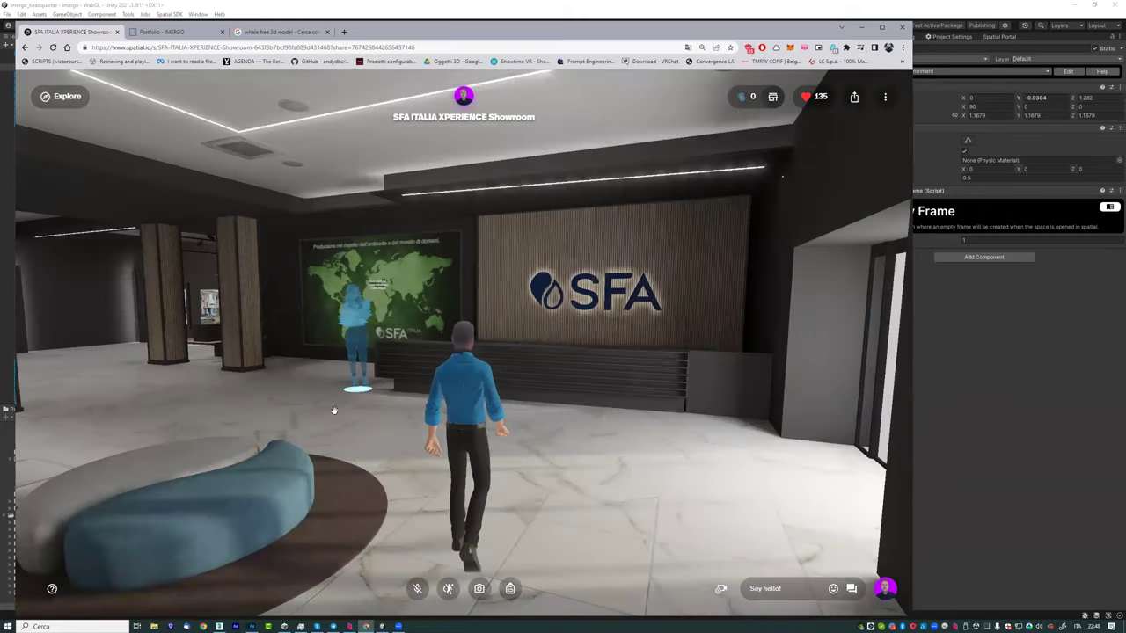
key("a")
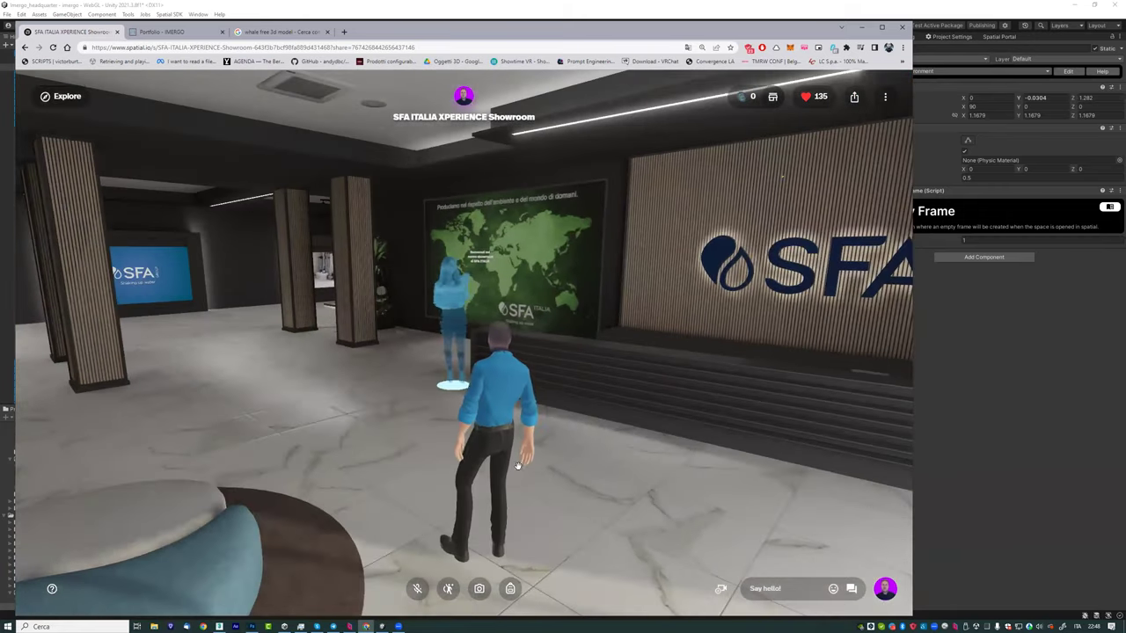
key("w")
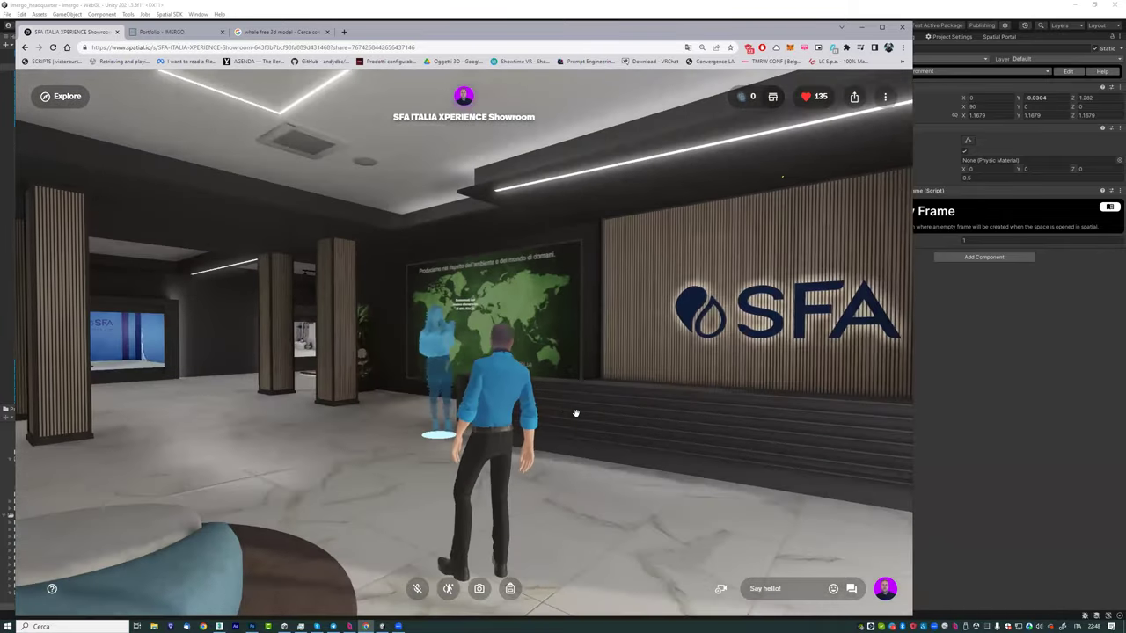
key("a")
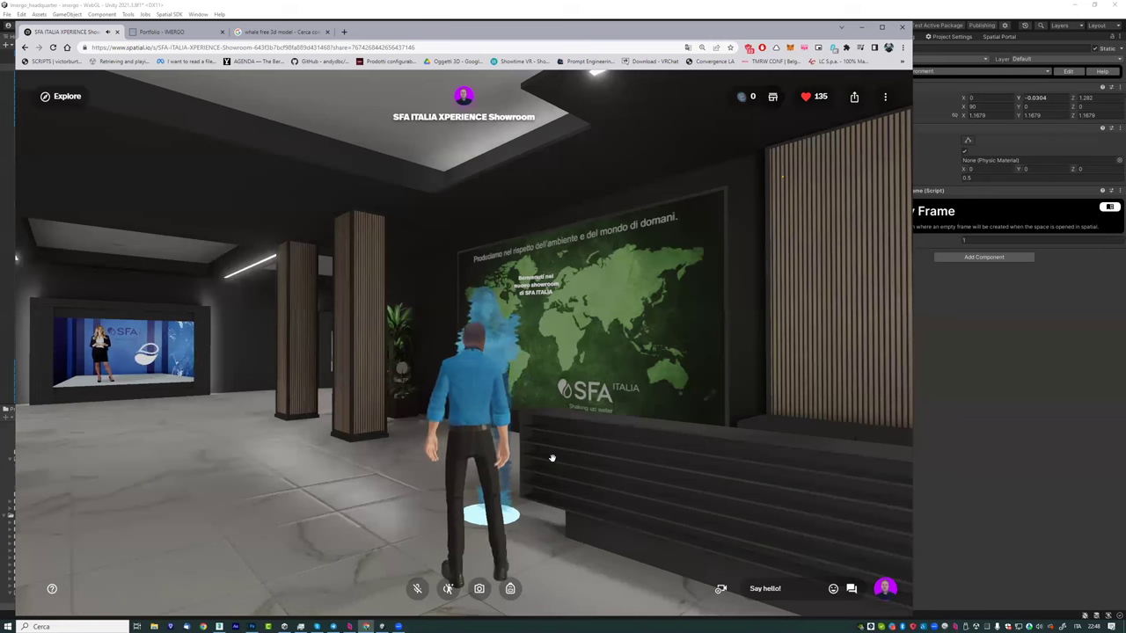
key("a")
key("a")
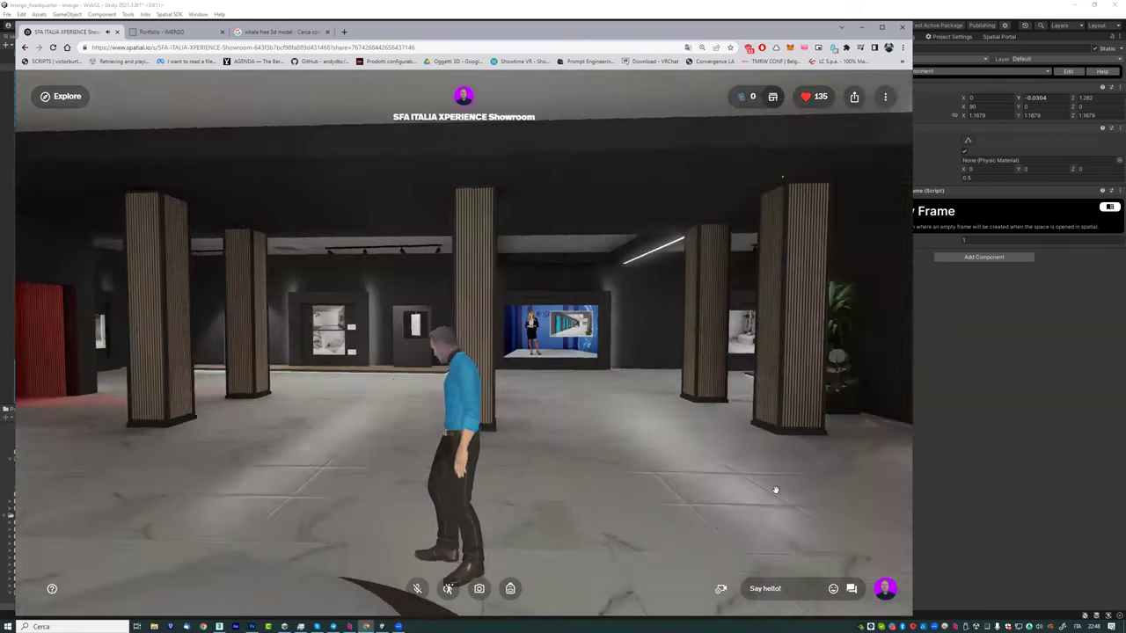
left_click_drag(776, 490, 666, 337)
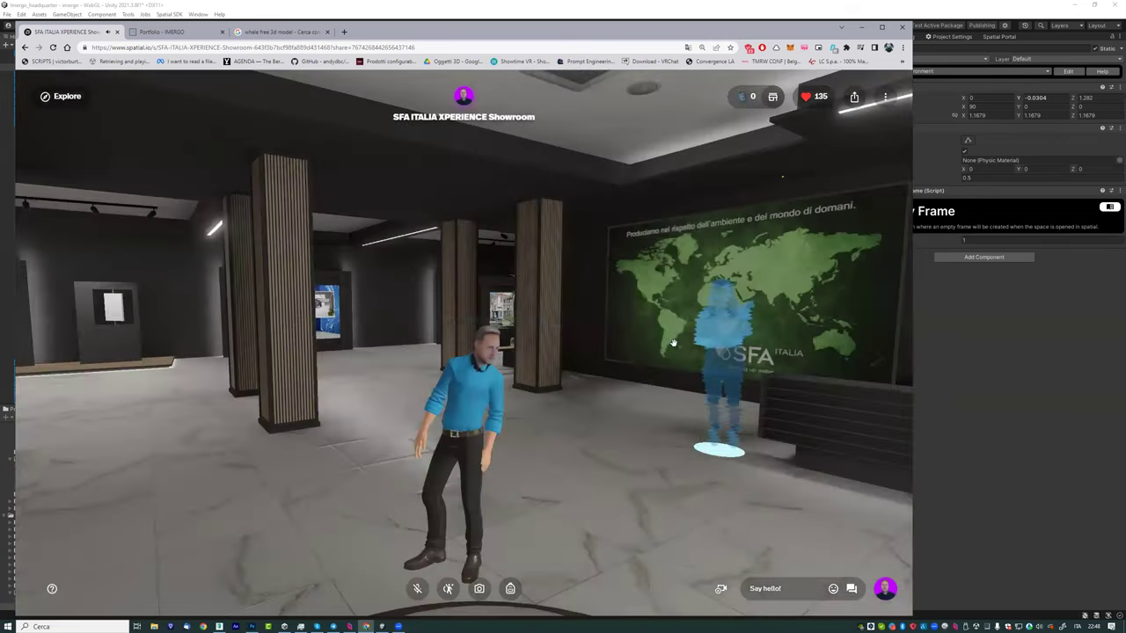
Step: Walk up to the bathtub display by the lounge seating, then back away from it
key("a")
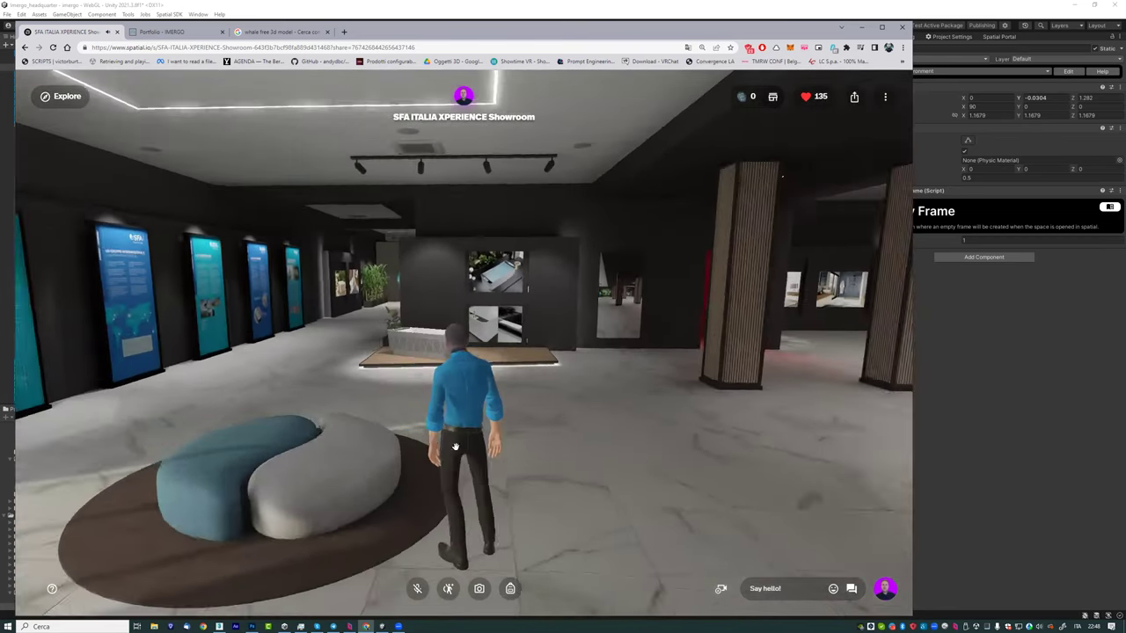
key("w")
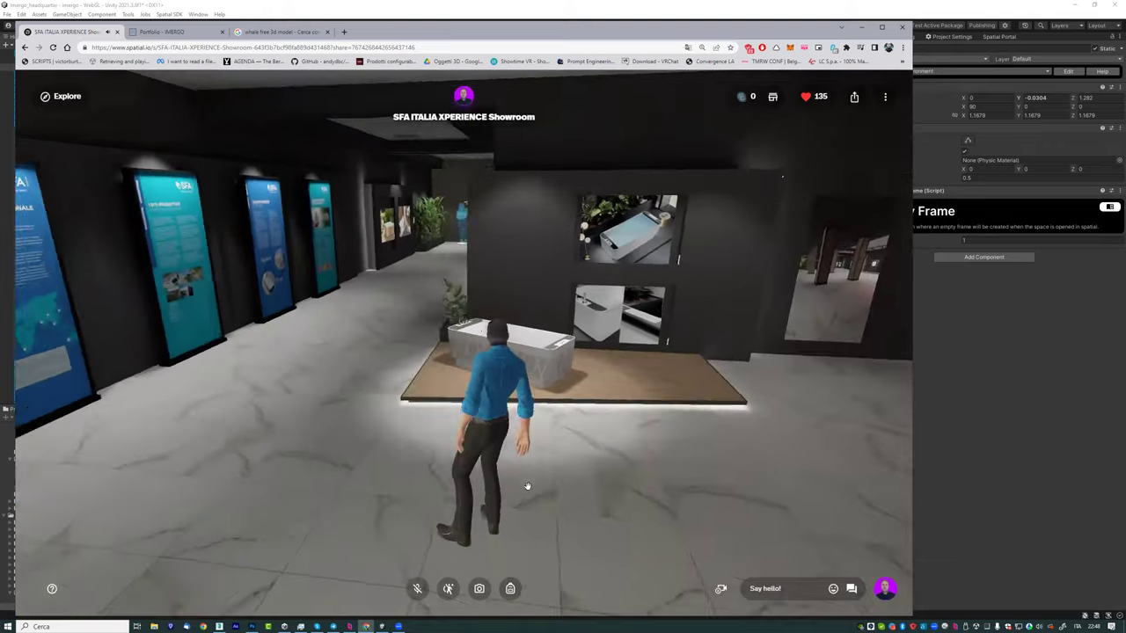
key("w")
key("w")
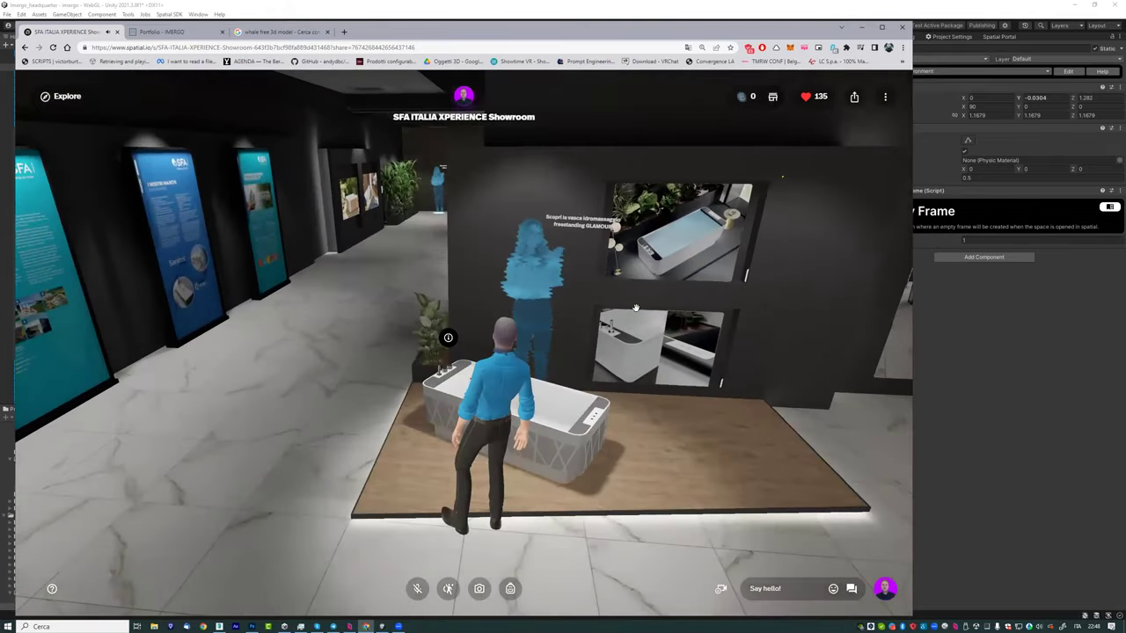
key("s")
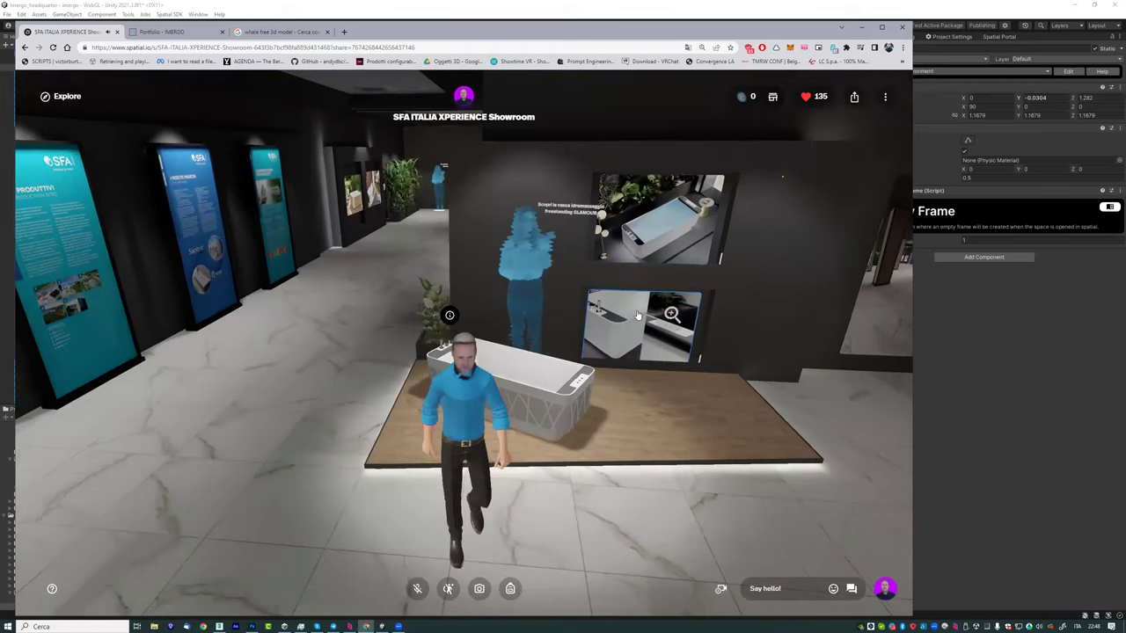
key("s")
Step: Cross the pillared hall to the back-wall shower tray and shower cabin displays
left_click_drag(744, 343, 559, 434)
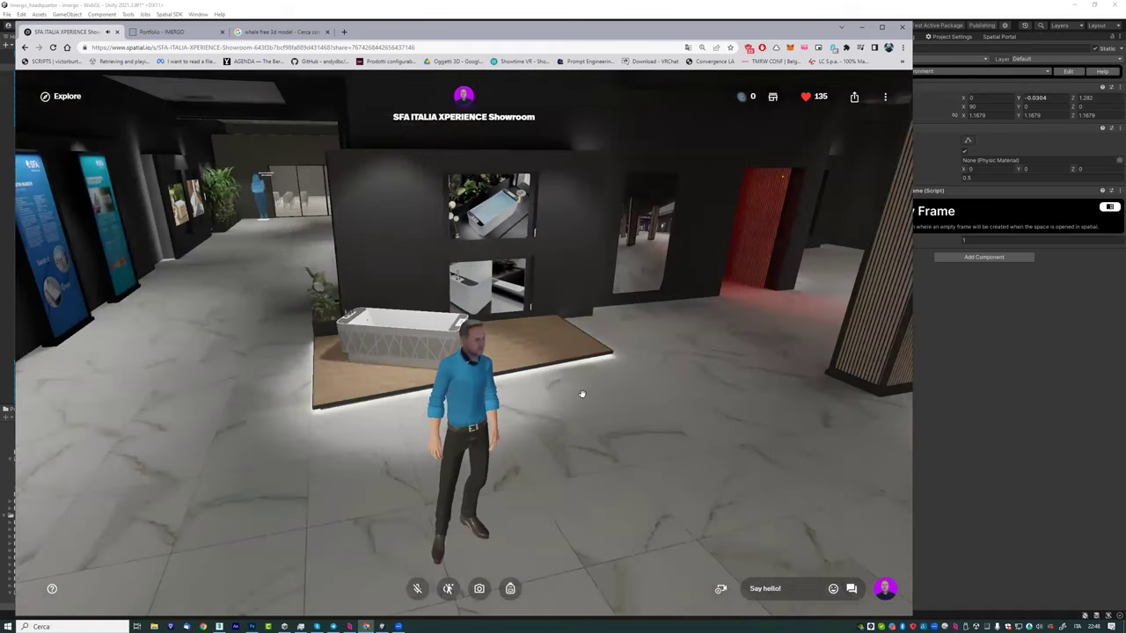
key("w")
key("w")
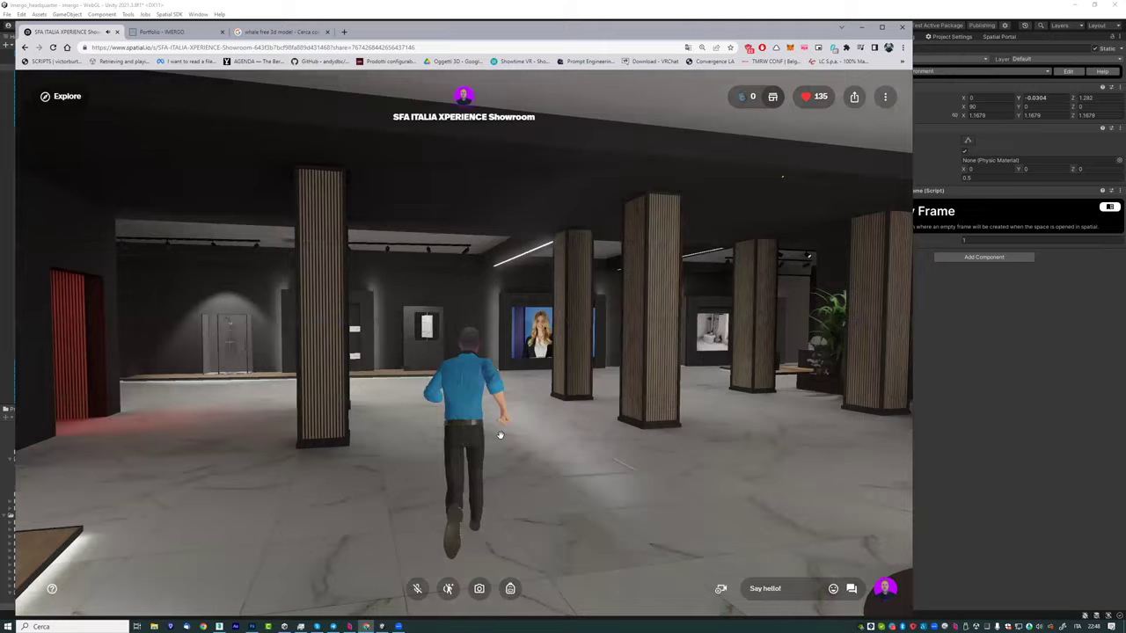
key("w")
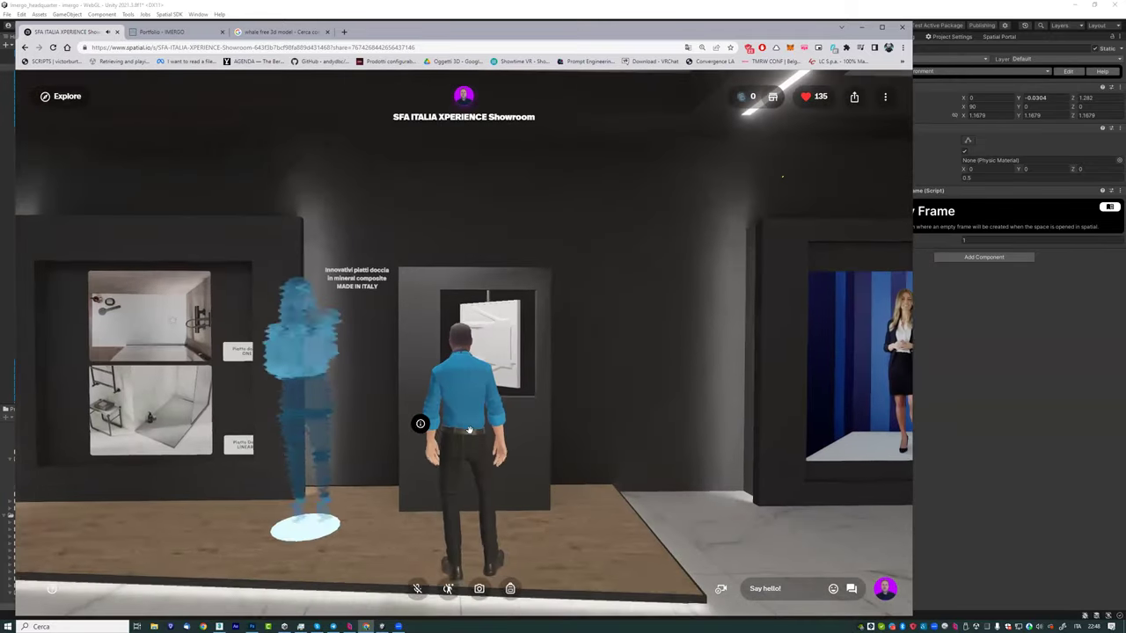
key("w")
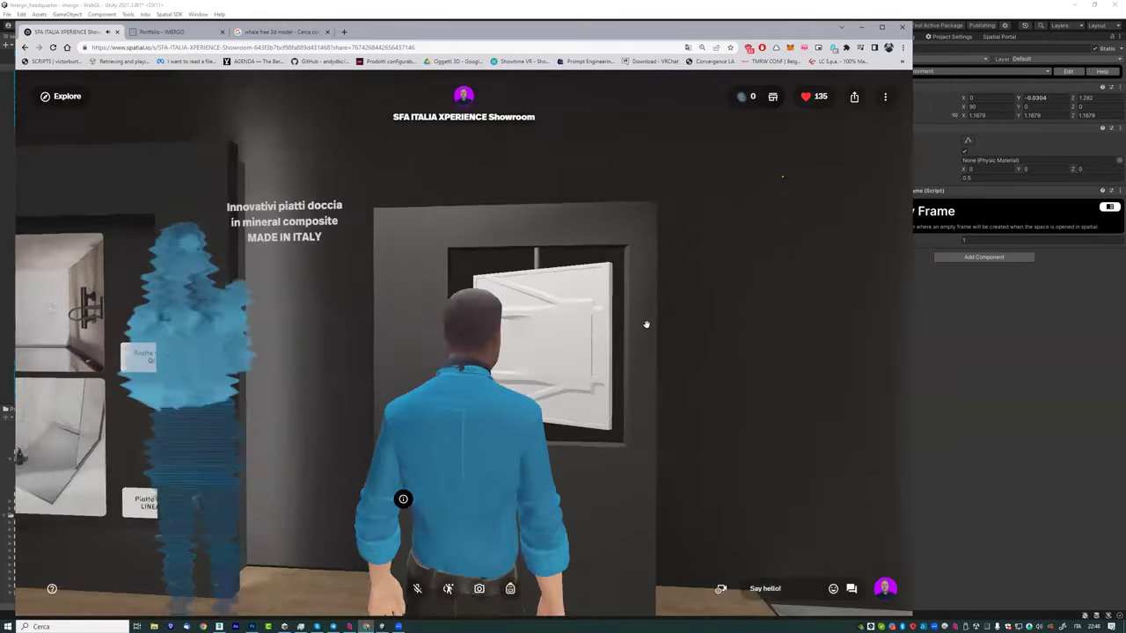
key("s")
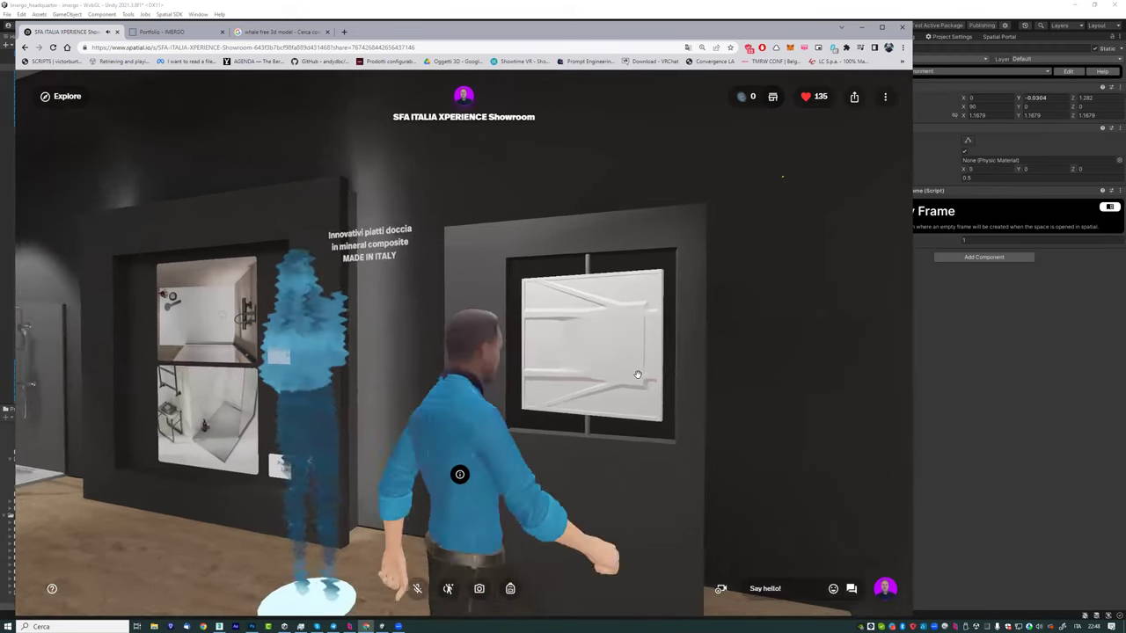
key("s")
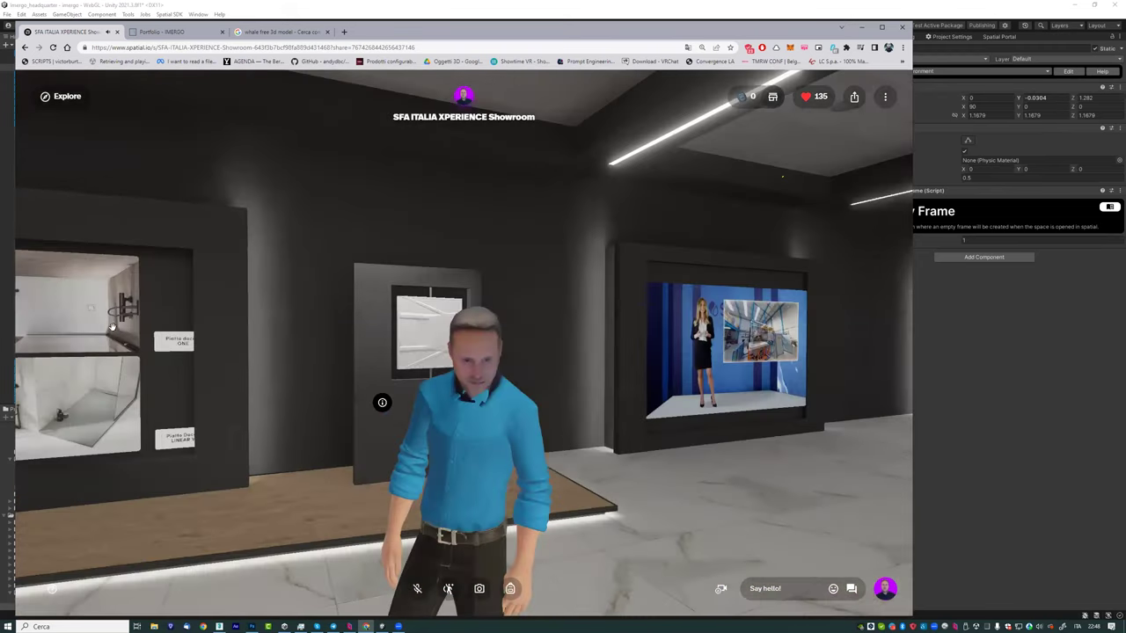
left_click_drag(317, 402, 390, 282)
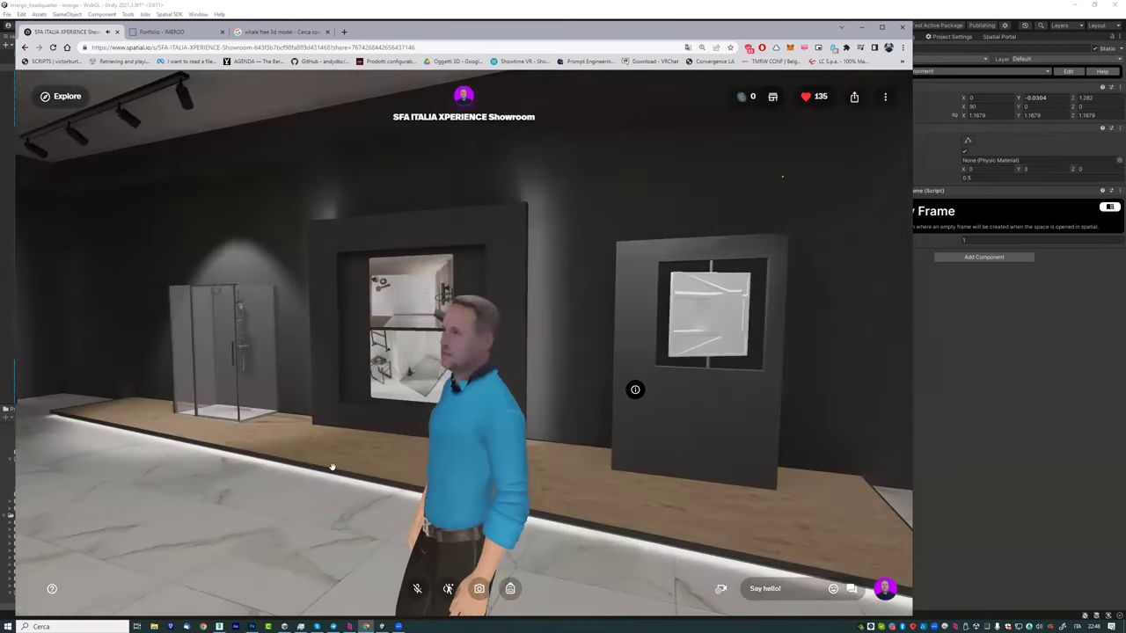
left_click_drag(333, 466, 264, 458)
left_click(563, 456)
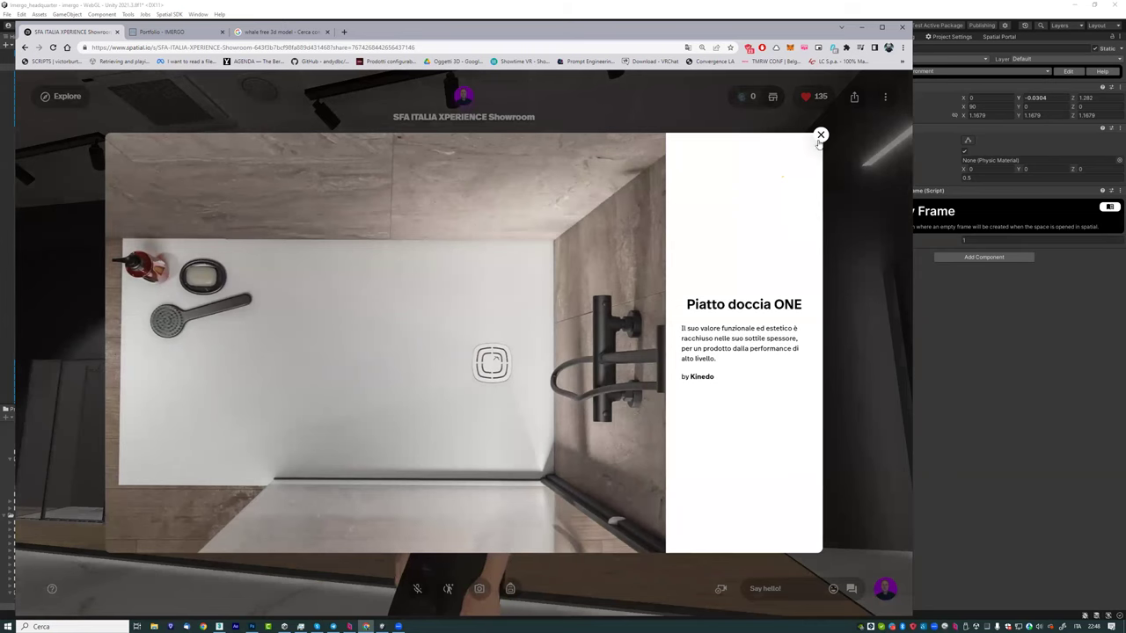
key("Escape")
left_click_drag(691, 274, 475, 456)
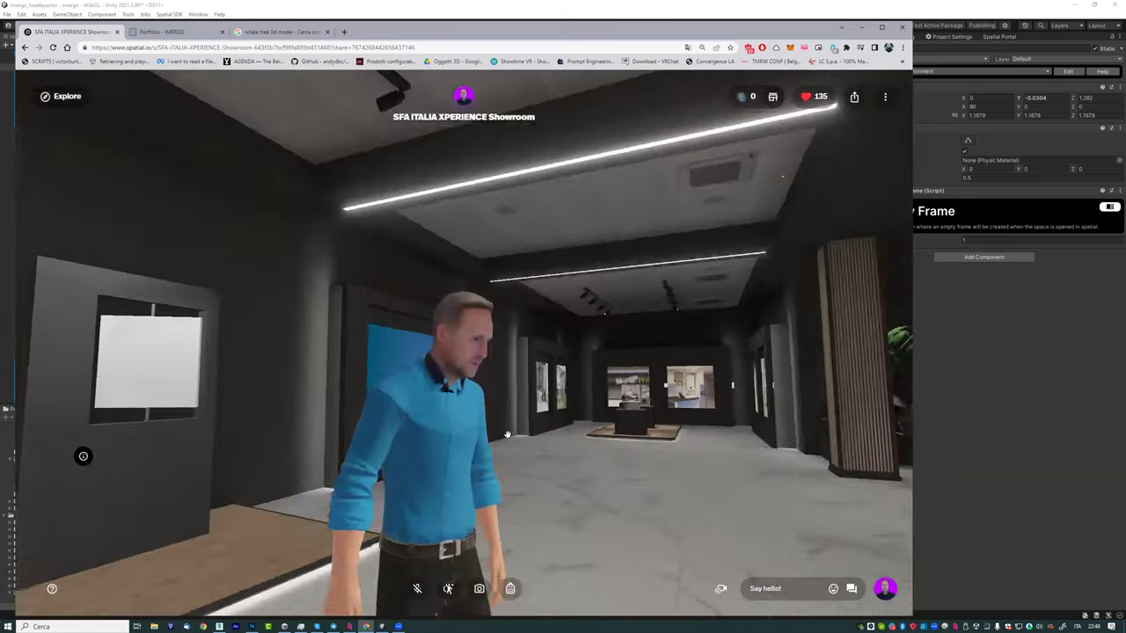
Step: Run into the showroom's back room and look around its display platform
key("w")
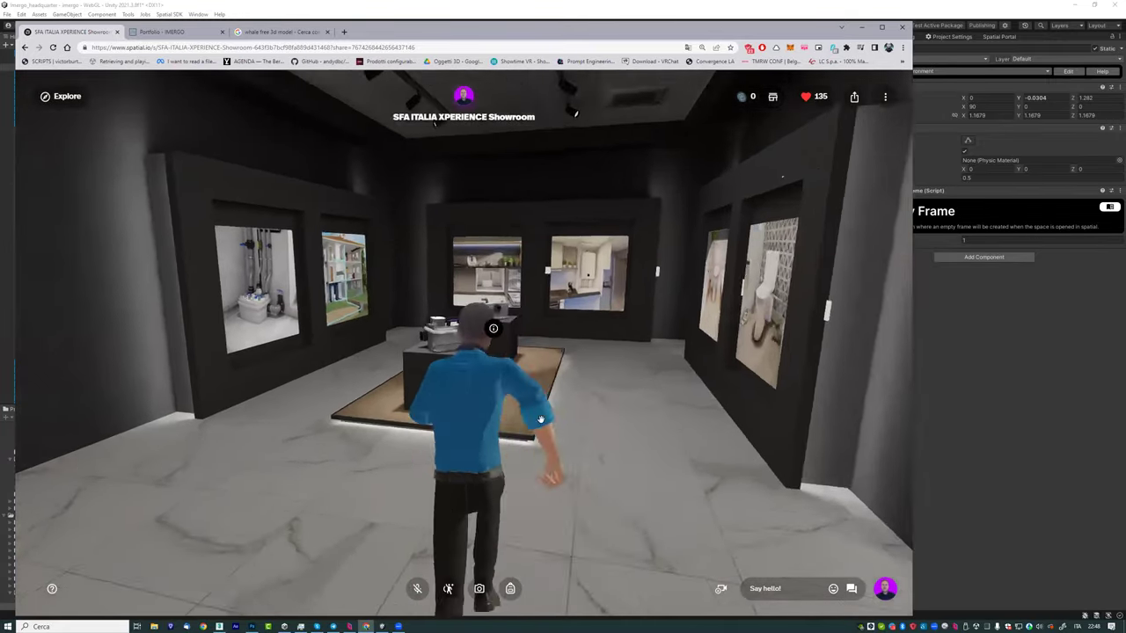
left_click_drag(358, 420, 431, 352)
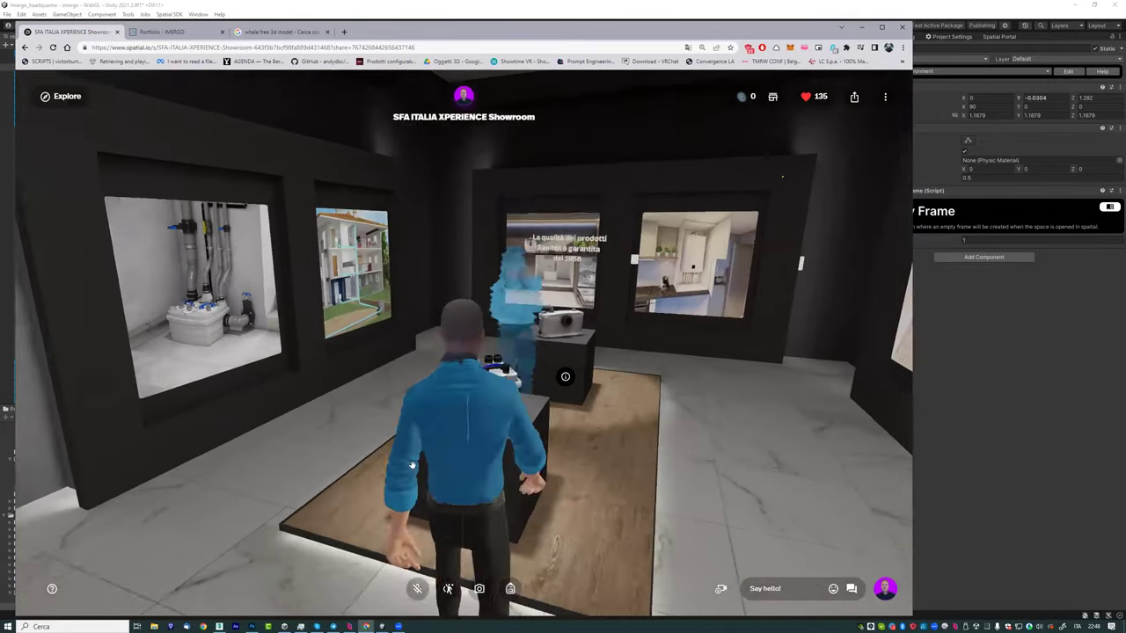
key("s")
key("s")
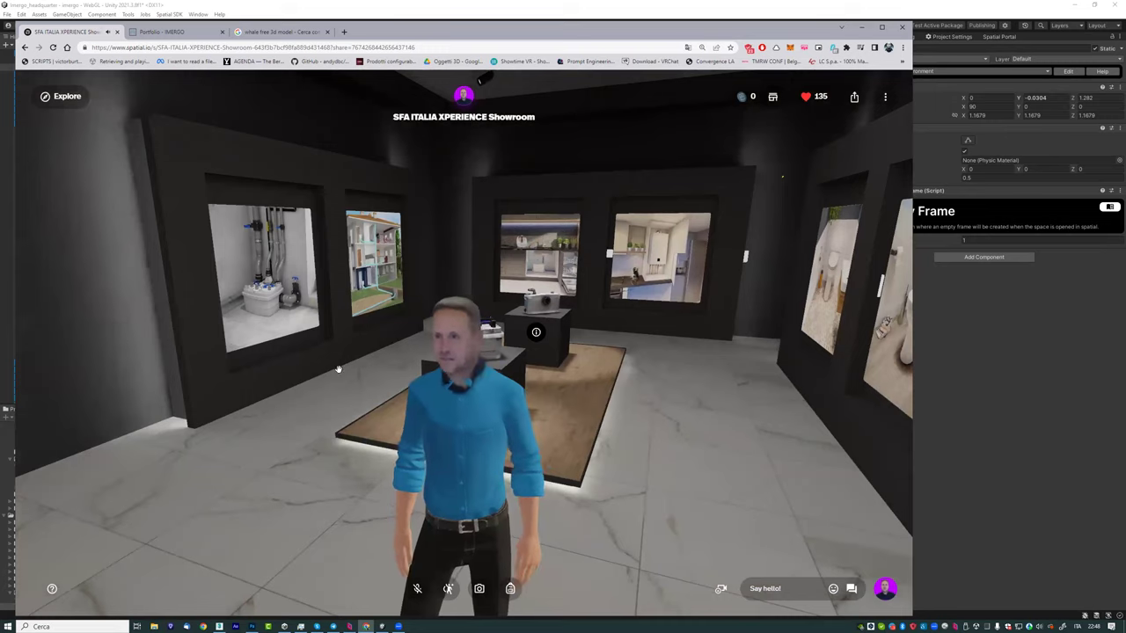
scroll(338, 368, "up", 5)
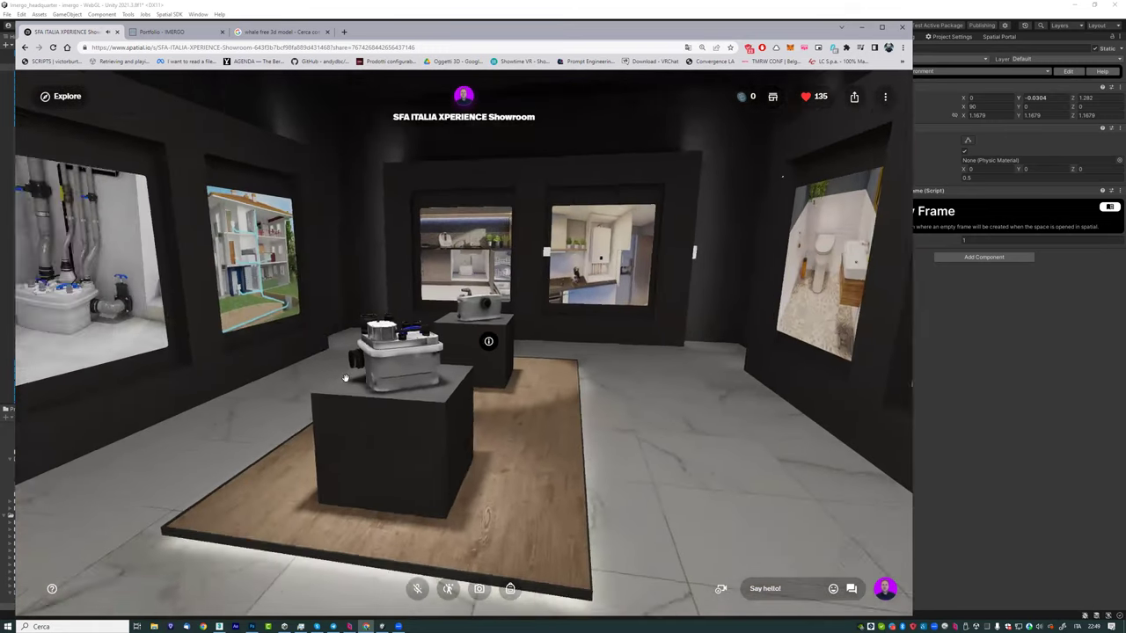
left_click_drag(346, 378, 308, 333)
Step: Cross the lobby past the bathtub display and pillar, facing the shower display
key("w")
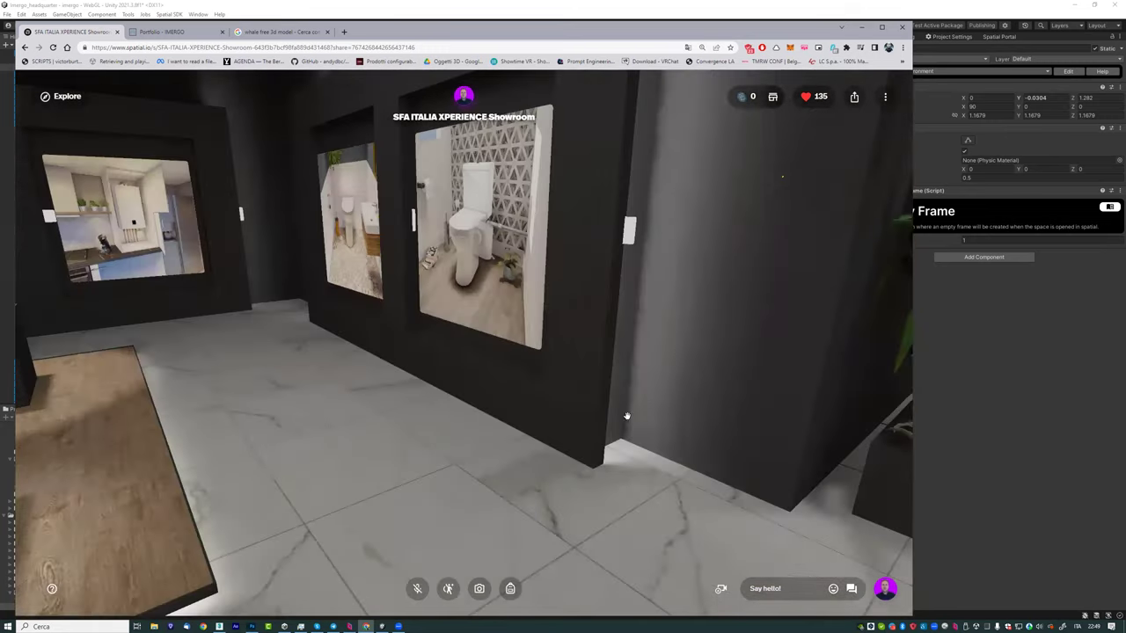
key("w")
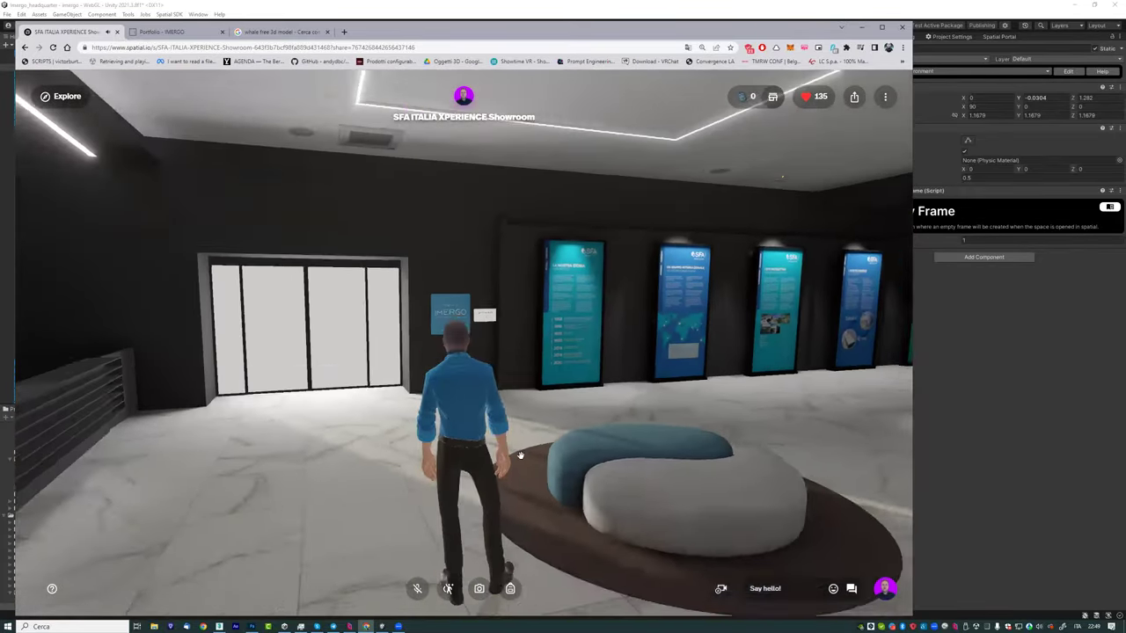
key("d")
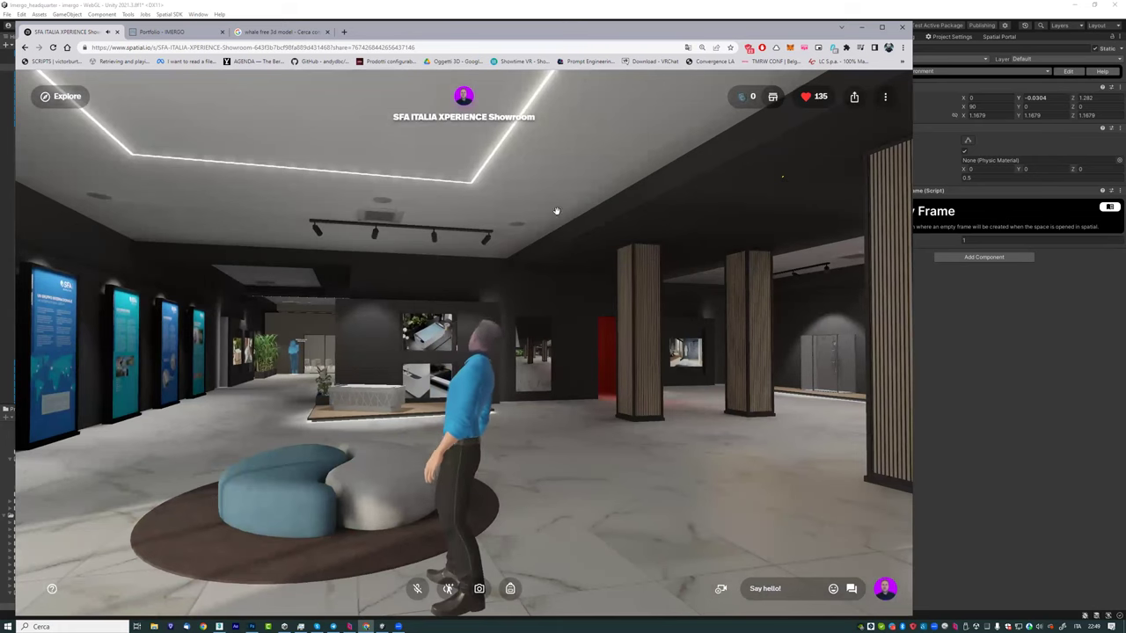
key("w")
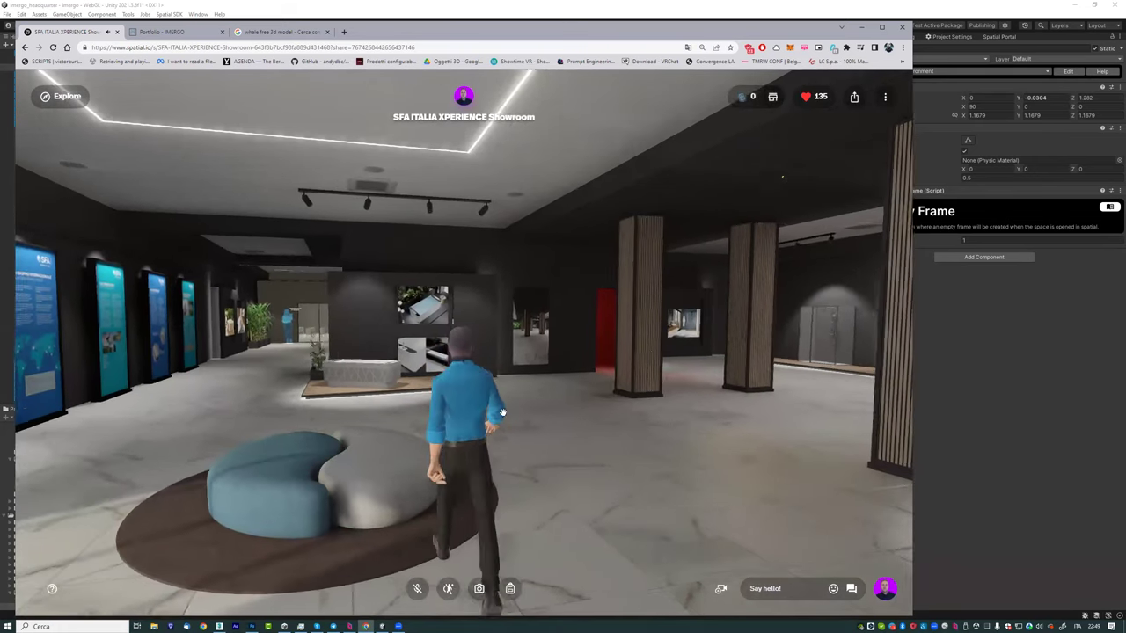
key("w")
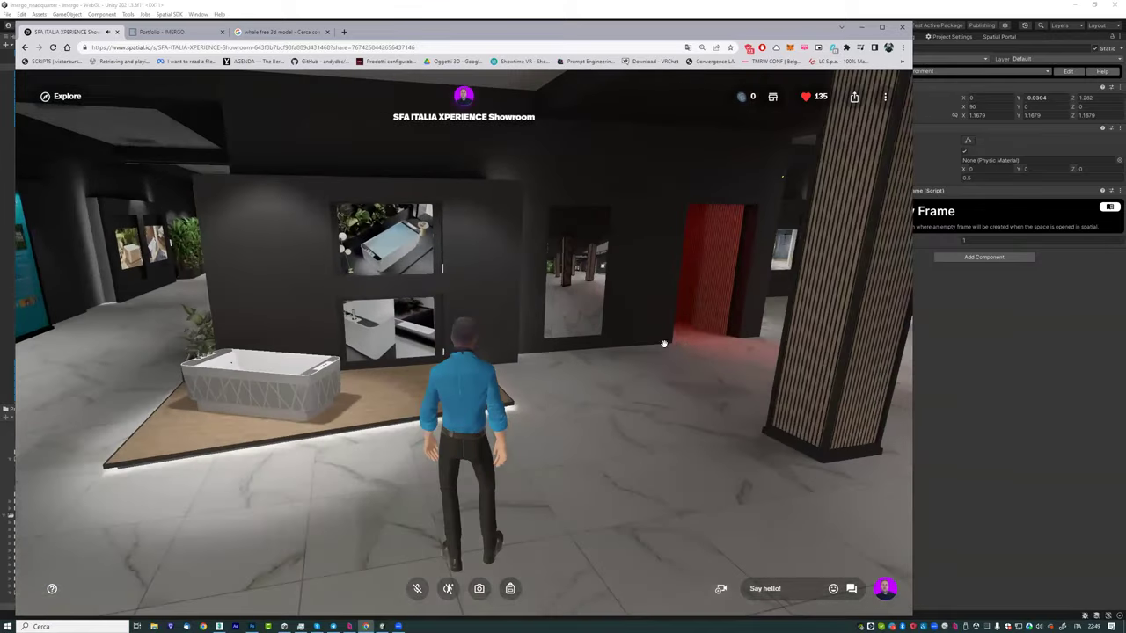
key("d")
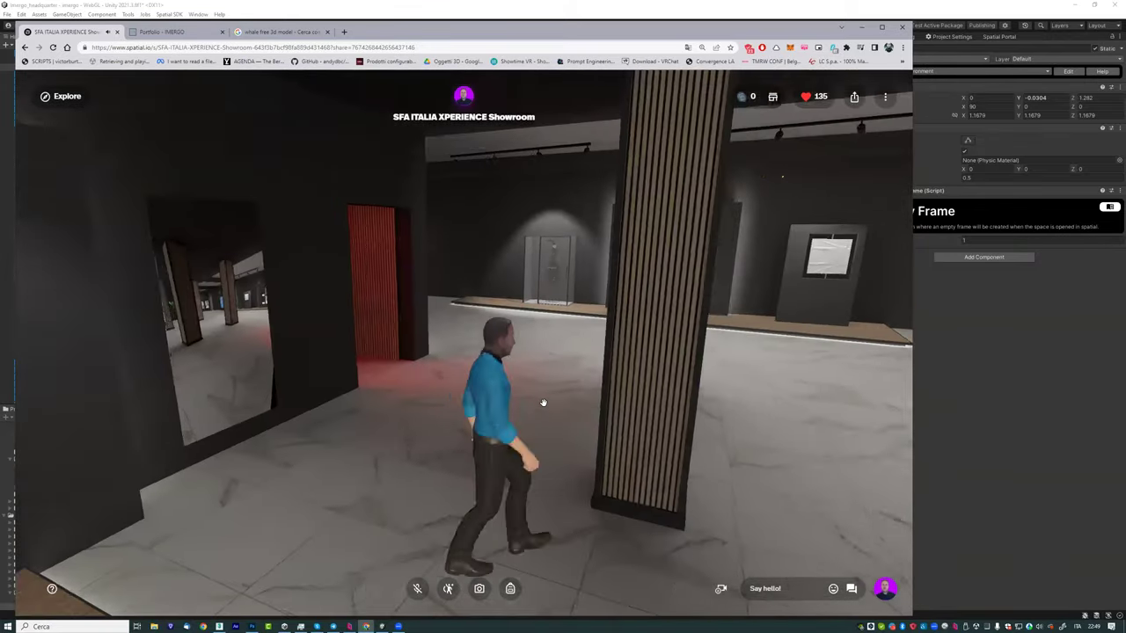
left_click_drag(543, 402, 646, 402)
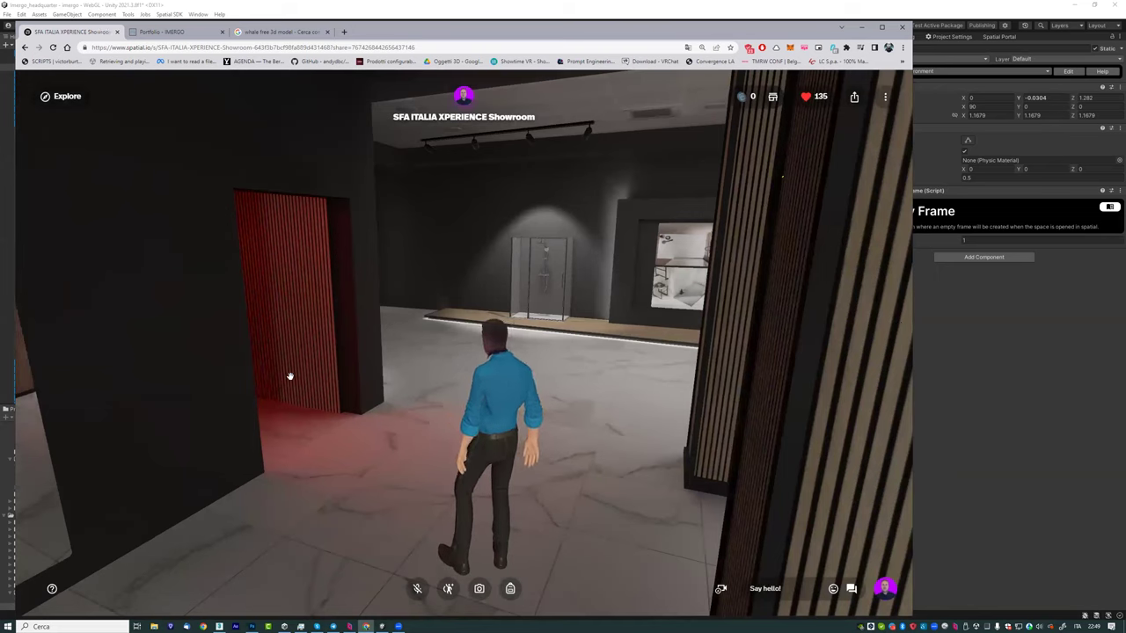
Step: Walk through the red-curtained doorway, then step back out into the showroom hall
key("w")
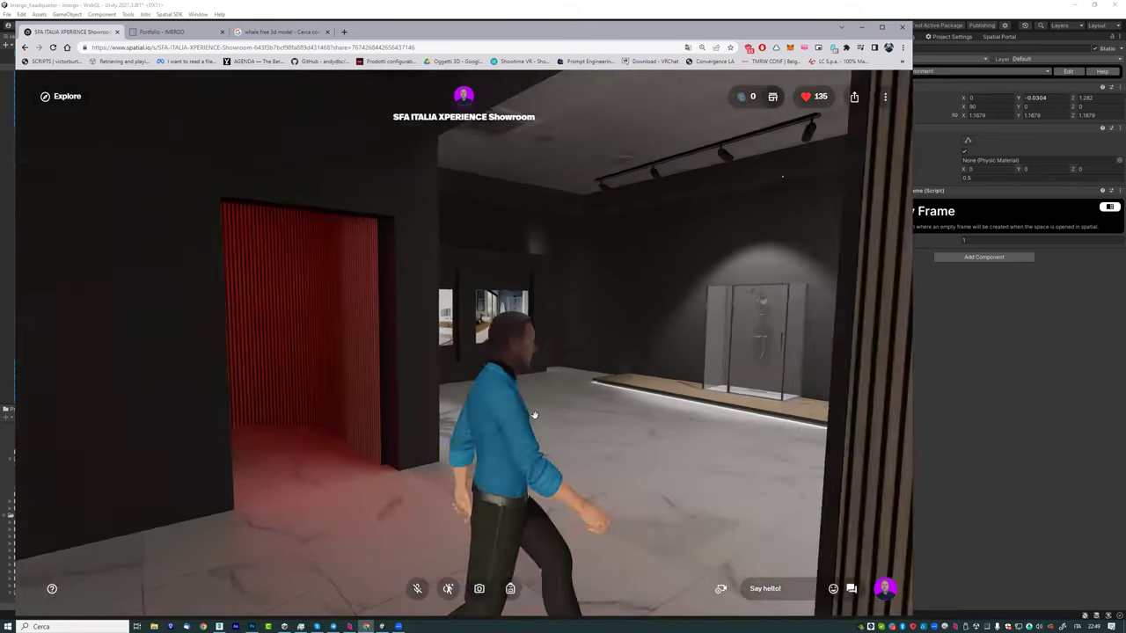
left_click_drag(428, 354, 522, 418)
key("a")
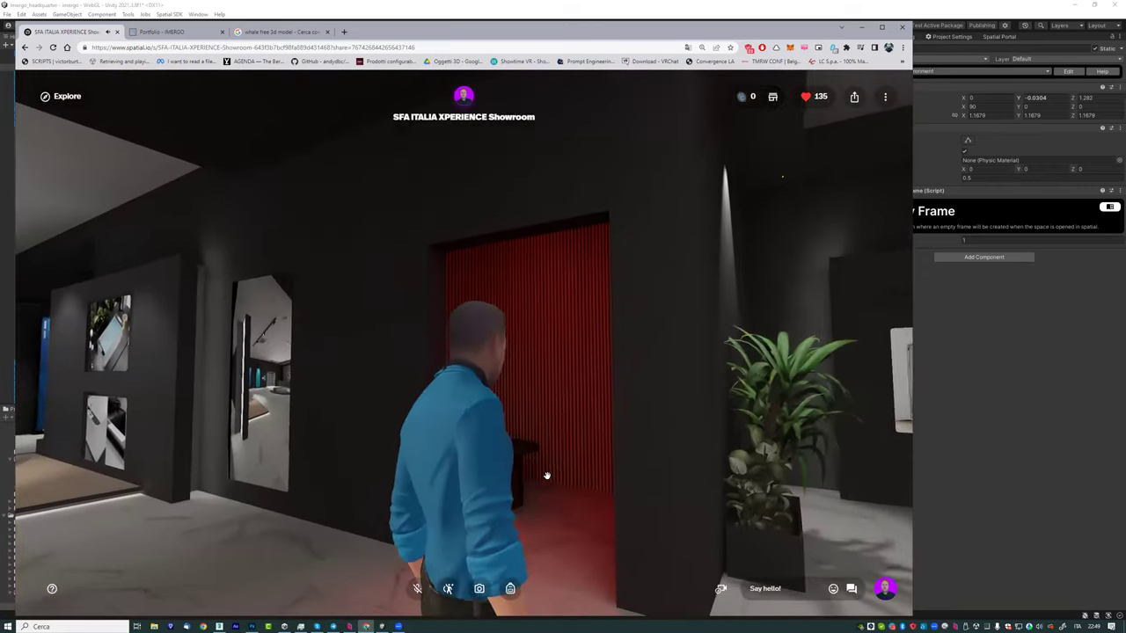
key("w")
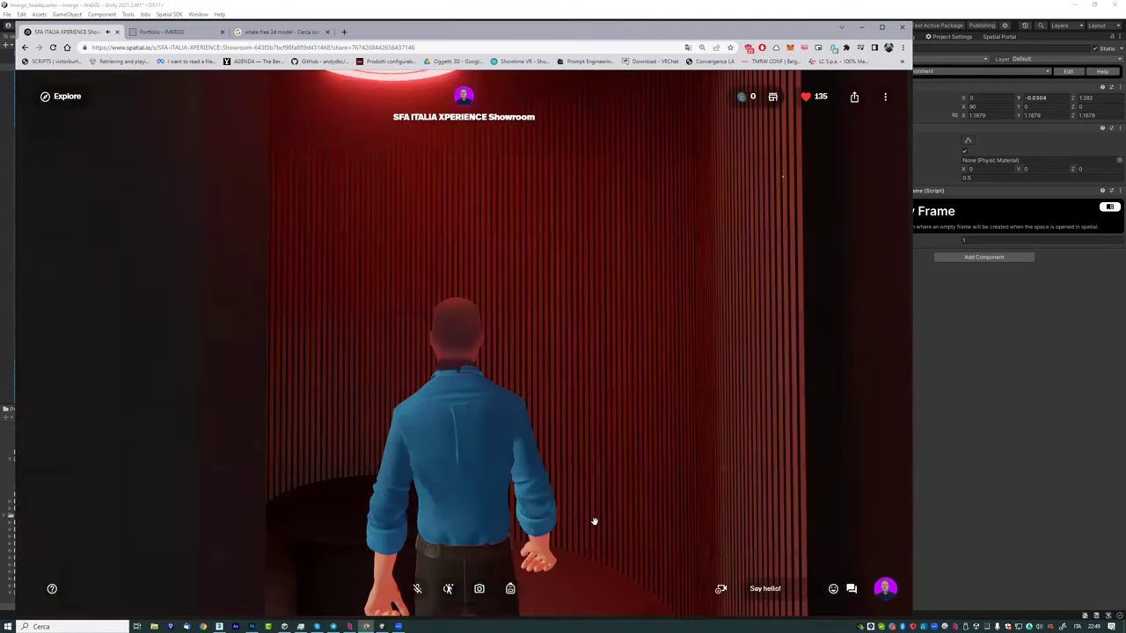
key("s")
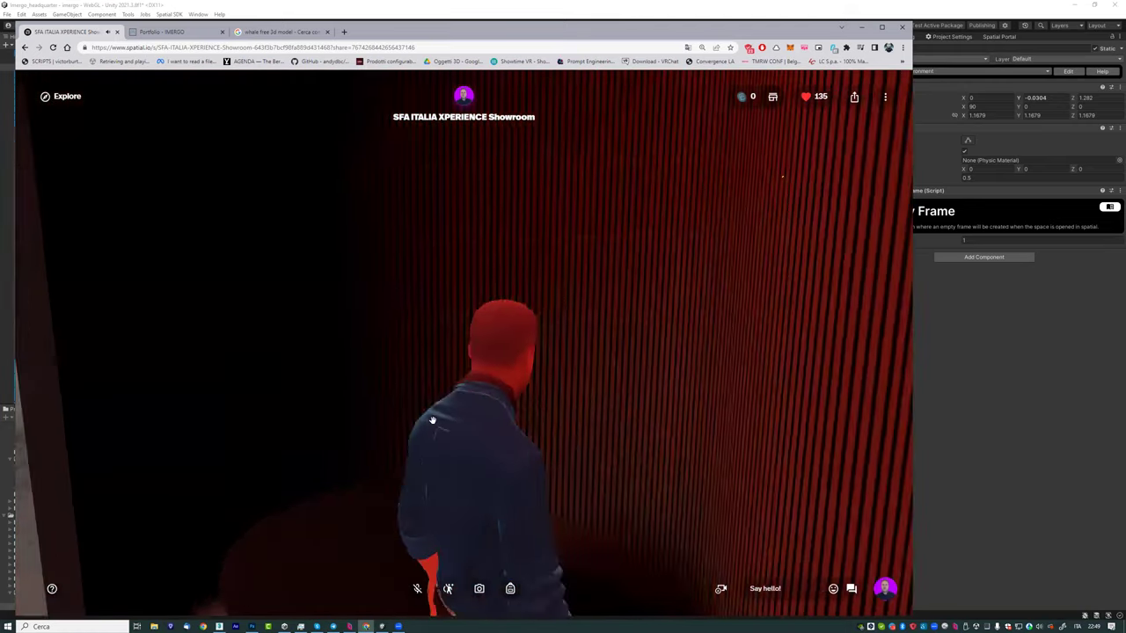
left_click_drag(519, 266, 332, 336)
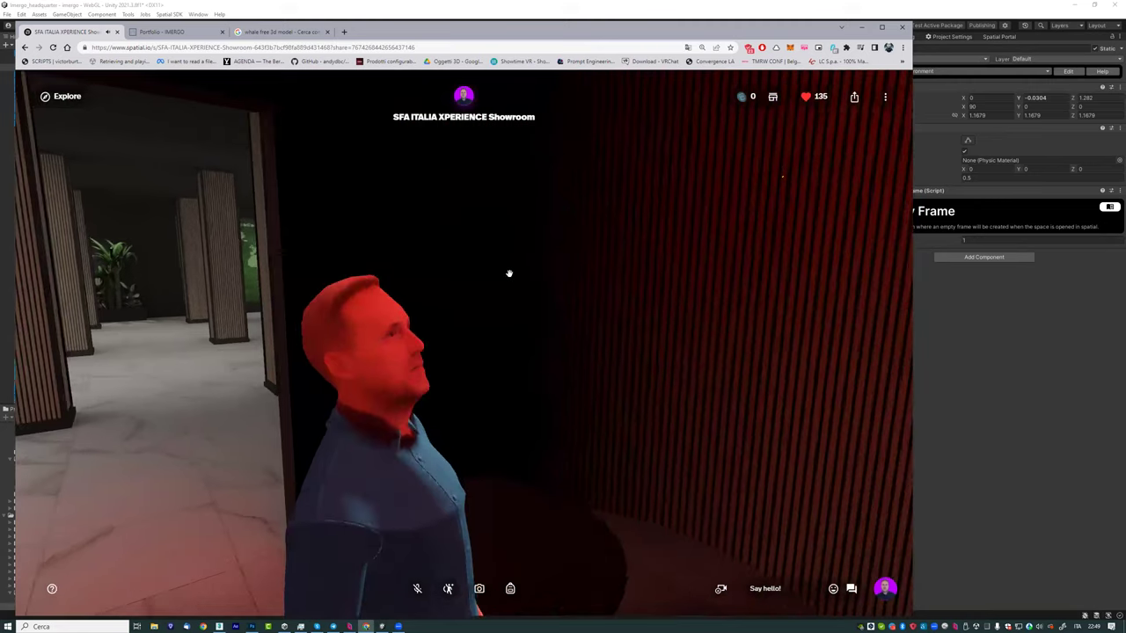
key("w")
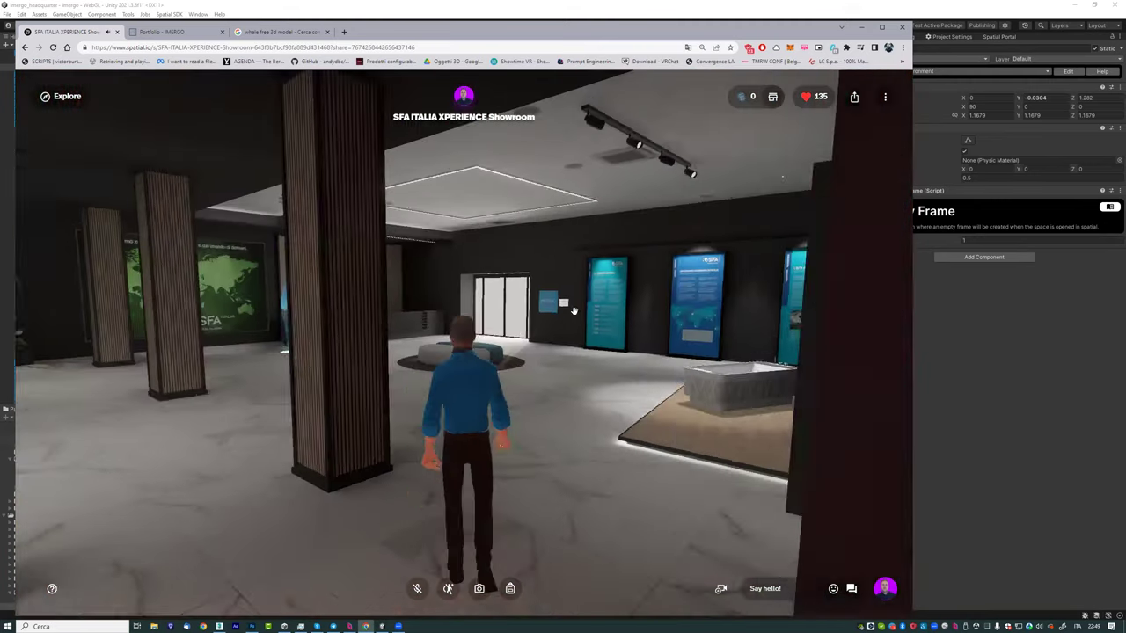
Step: Run down the hall of display panels past the jacuzzi to the sauna cabinet
left_click_drag(573, 311, 532, 295)
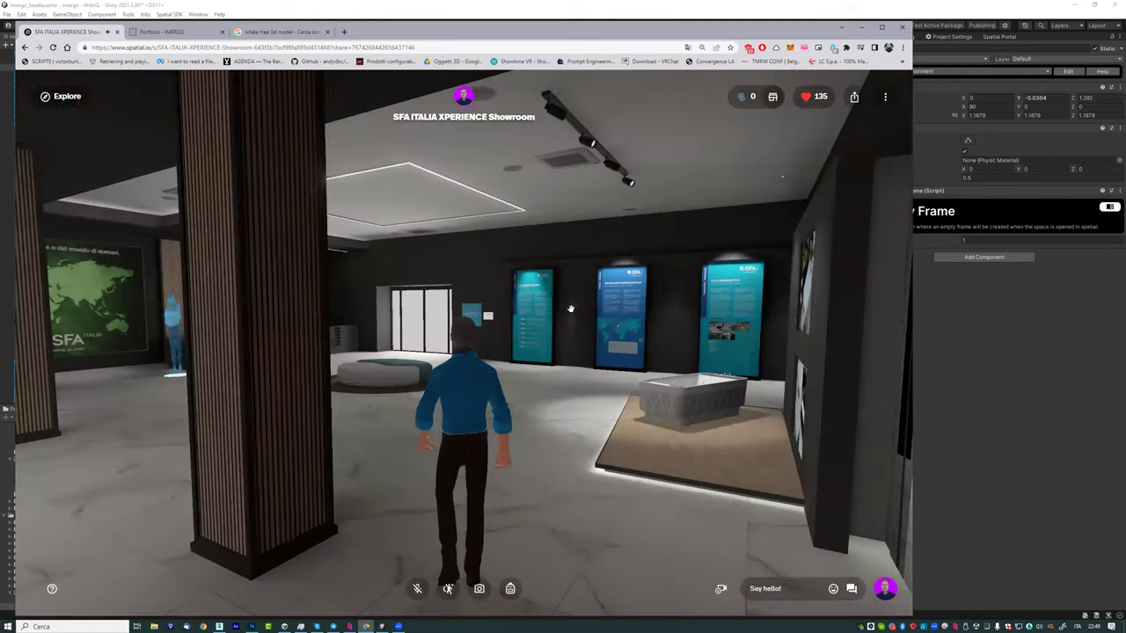
key("w")
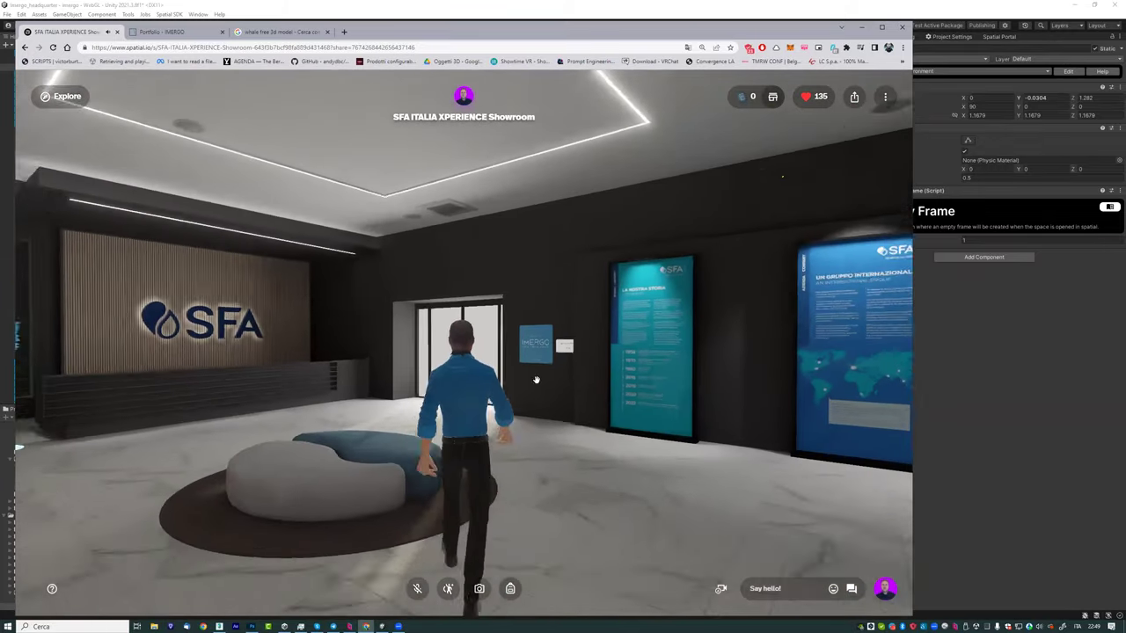
key("d")
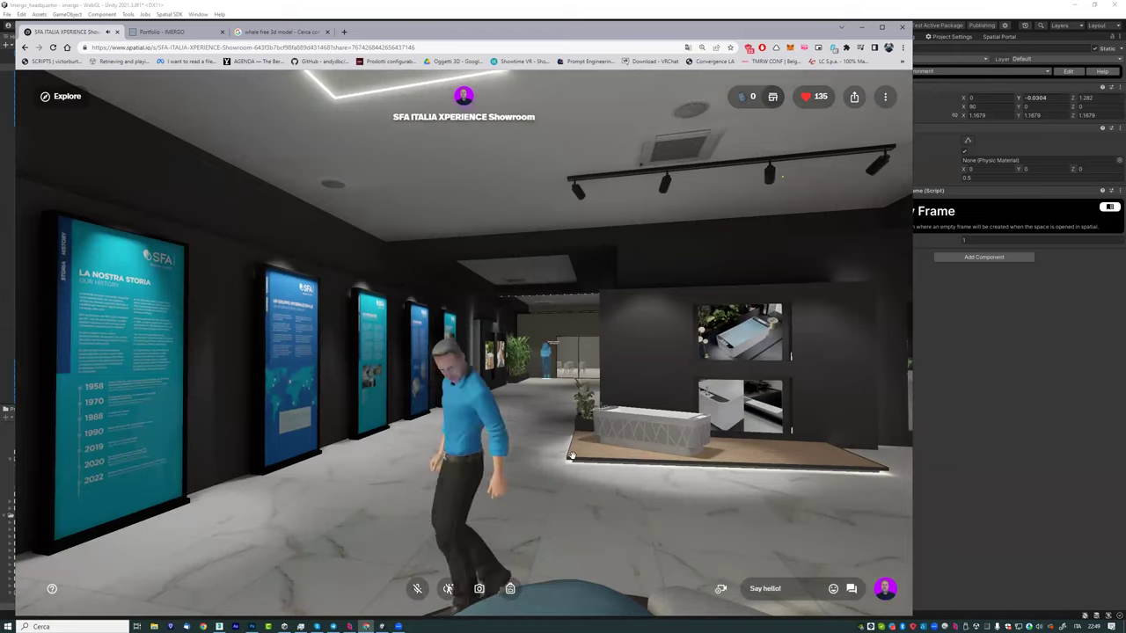
key("w")
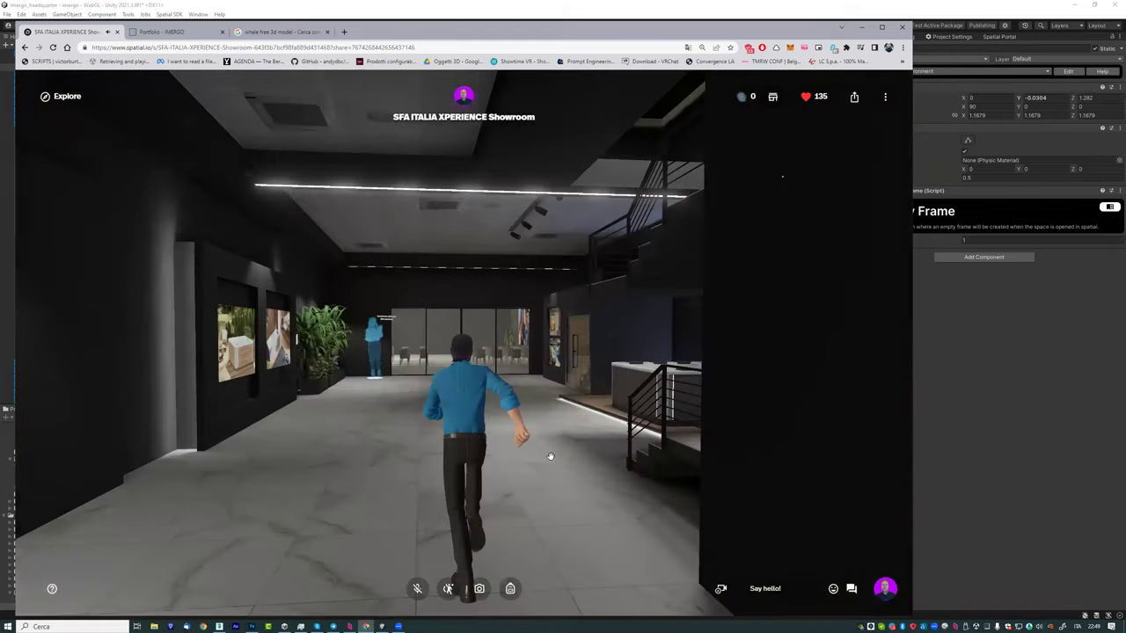
key("w")
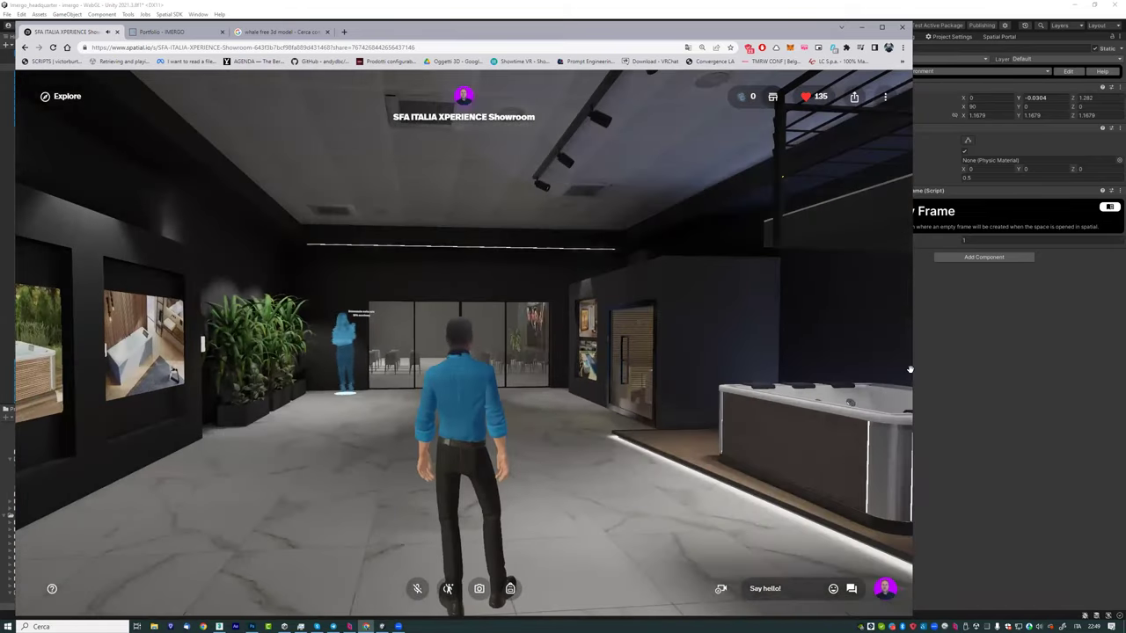
key("d")
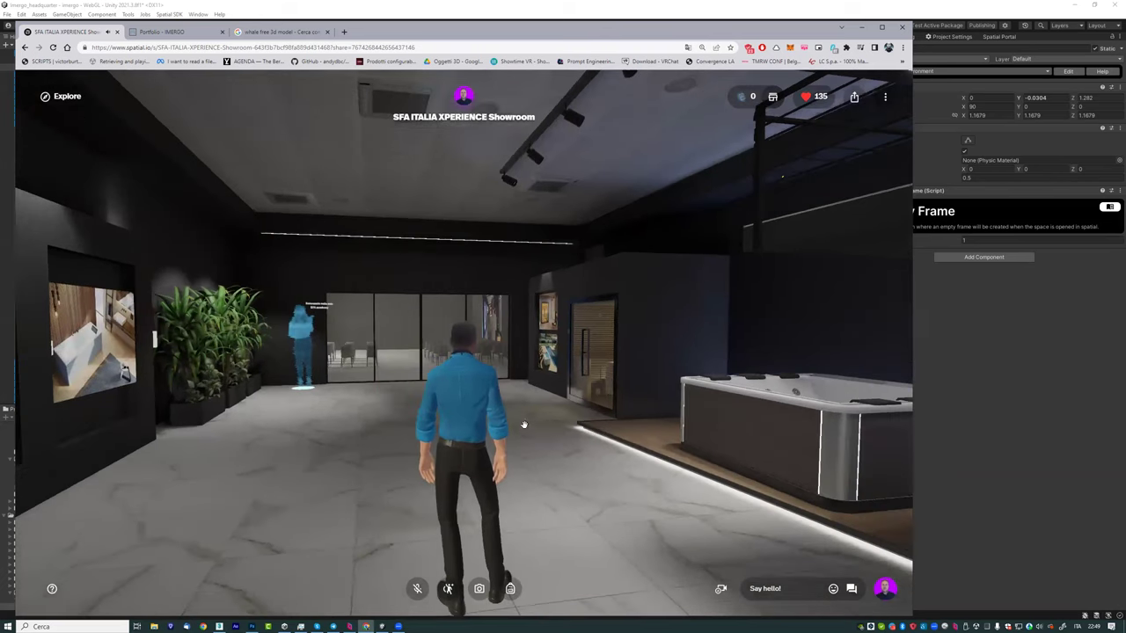
key("a")
key("d")
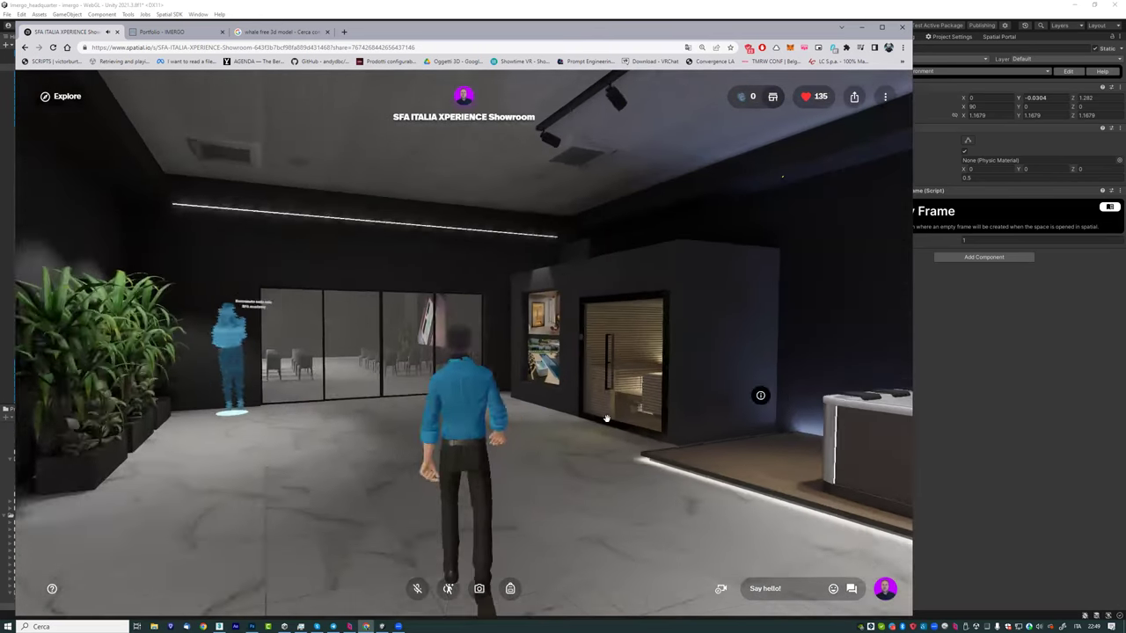
key("s")
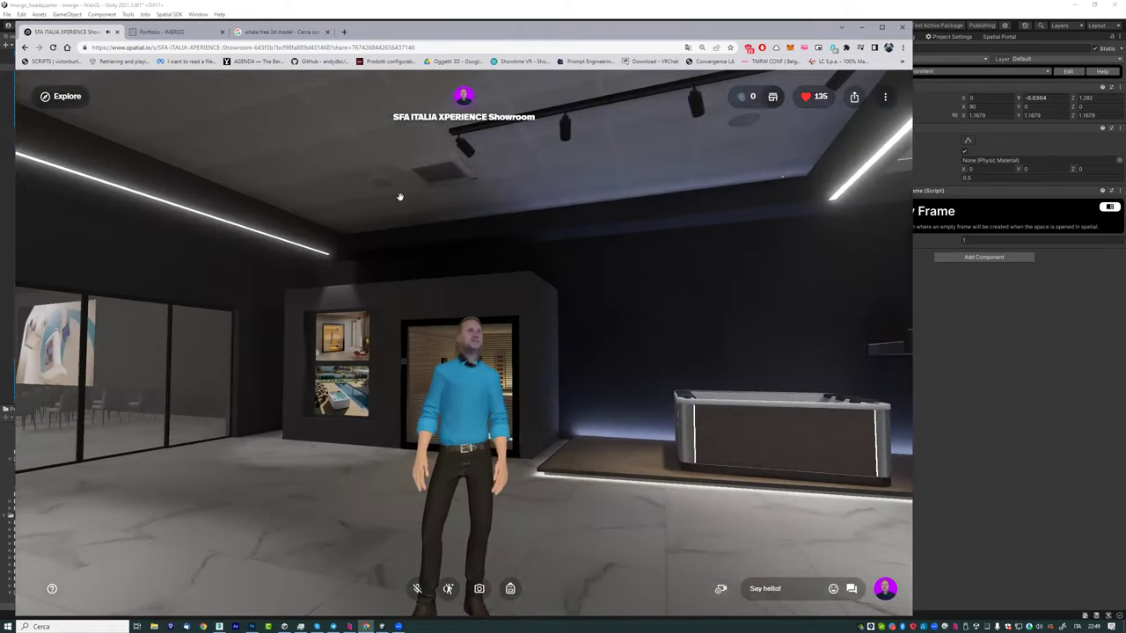
Step: Close the SFA showroom tab and switch to the 'whale free 3d model' Google results
left_click(153, 31)
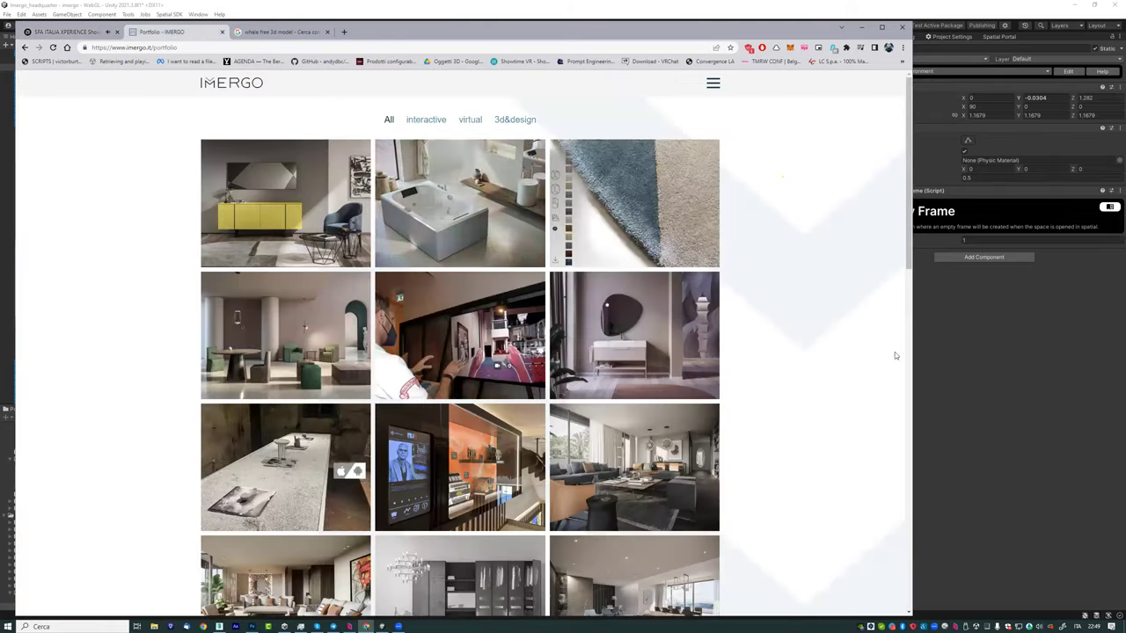
left_click(55, 33)
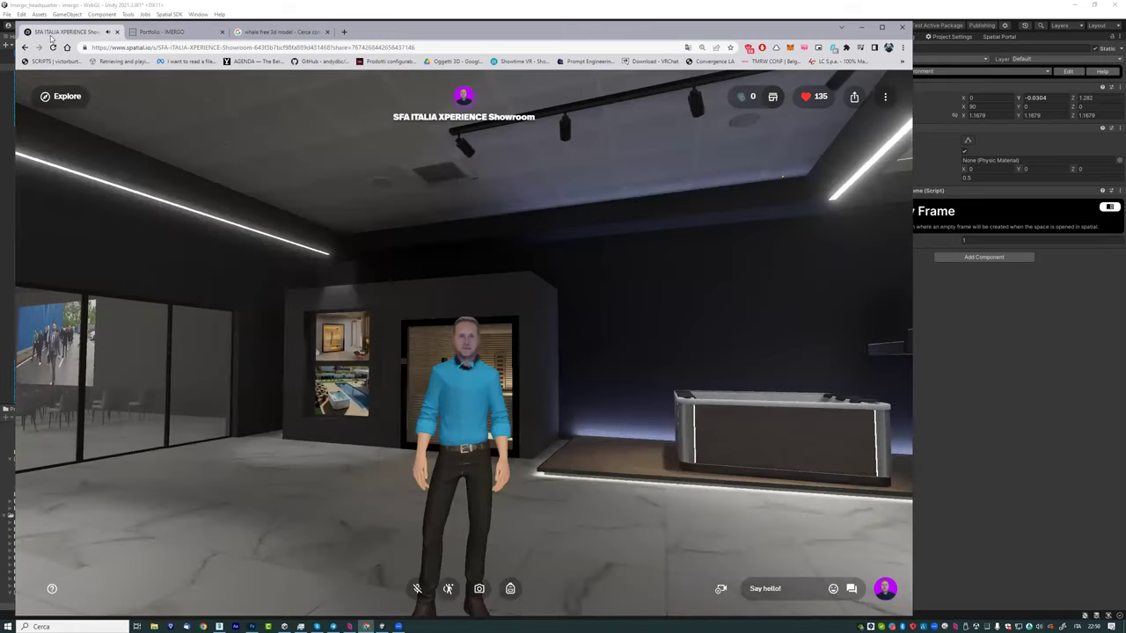
left_click(118, 32)
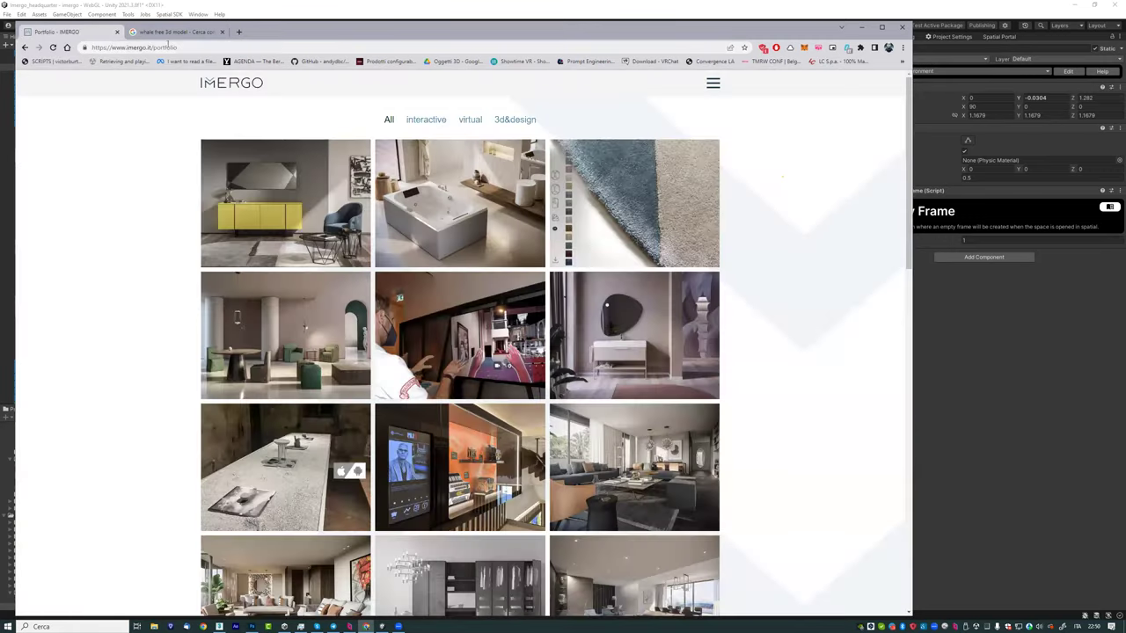
key("ctrl+Tab")
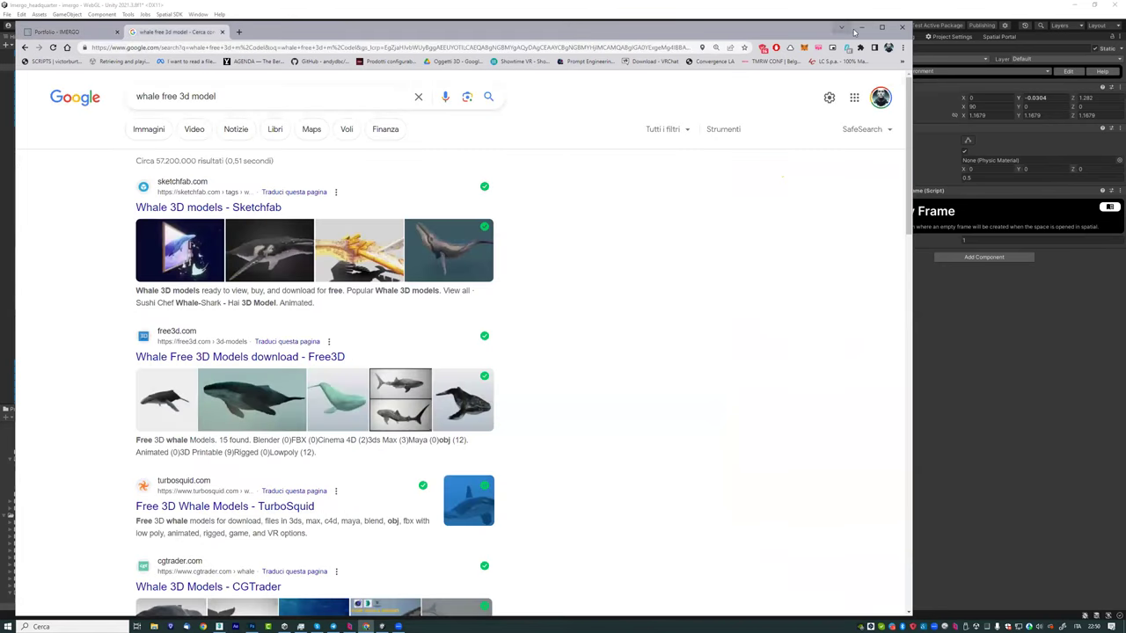